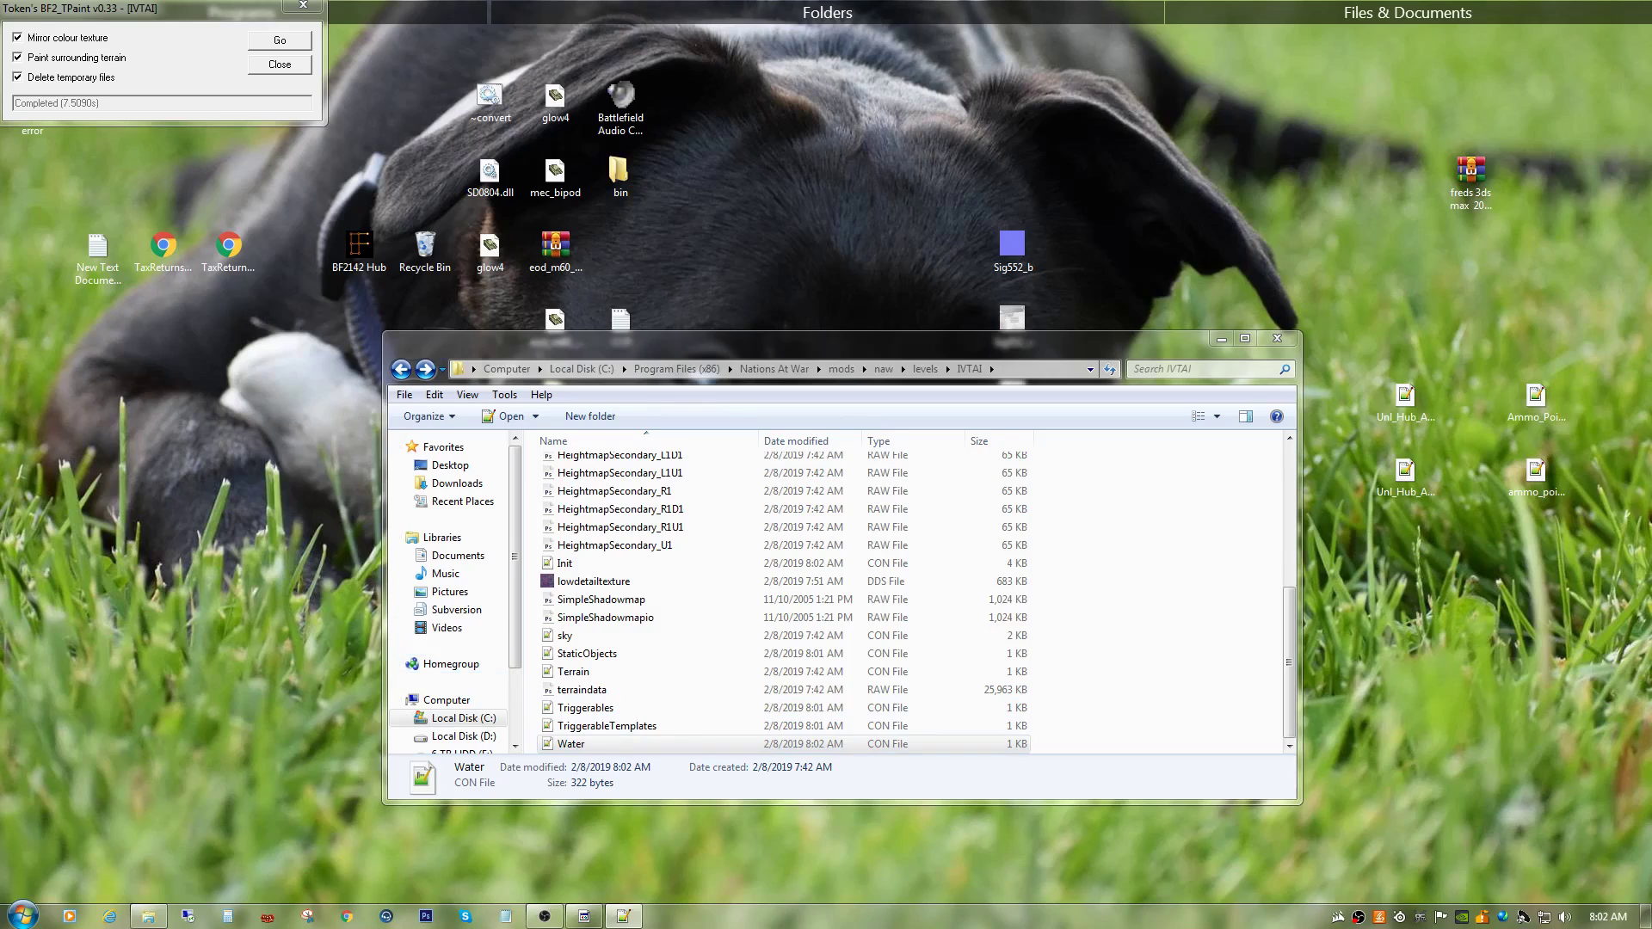
# Step: Close the Water.con file in Notepad++, then launch NawEditor with naw as the startup mod
pyautogui.moveTo(0, 155); pyautogui.dragTo(805, 177)
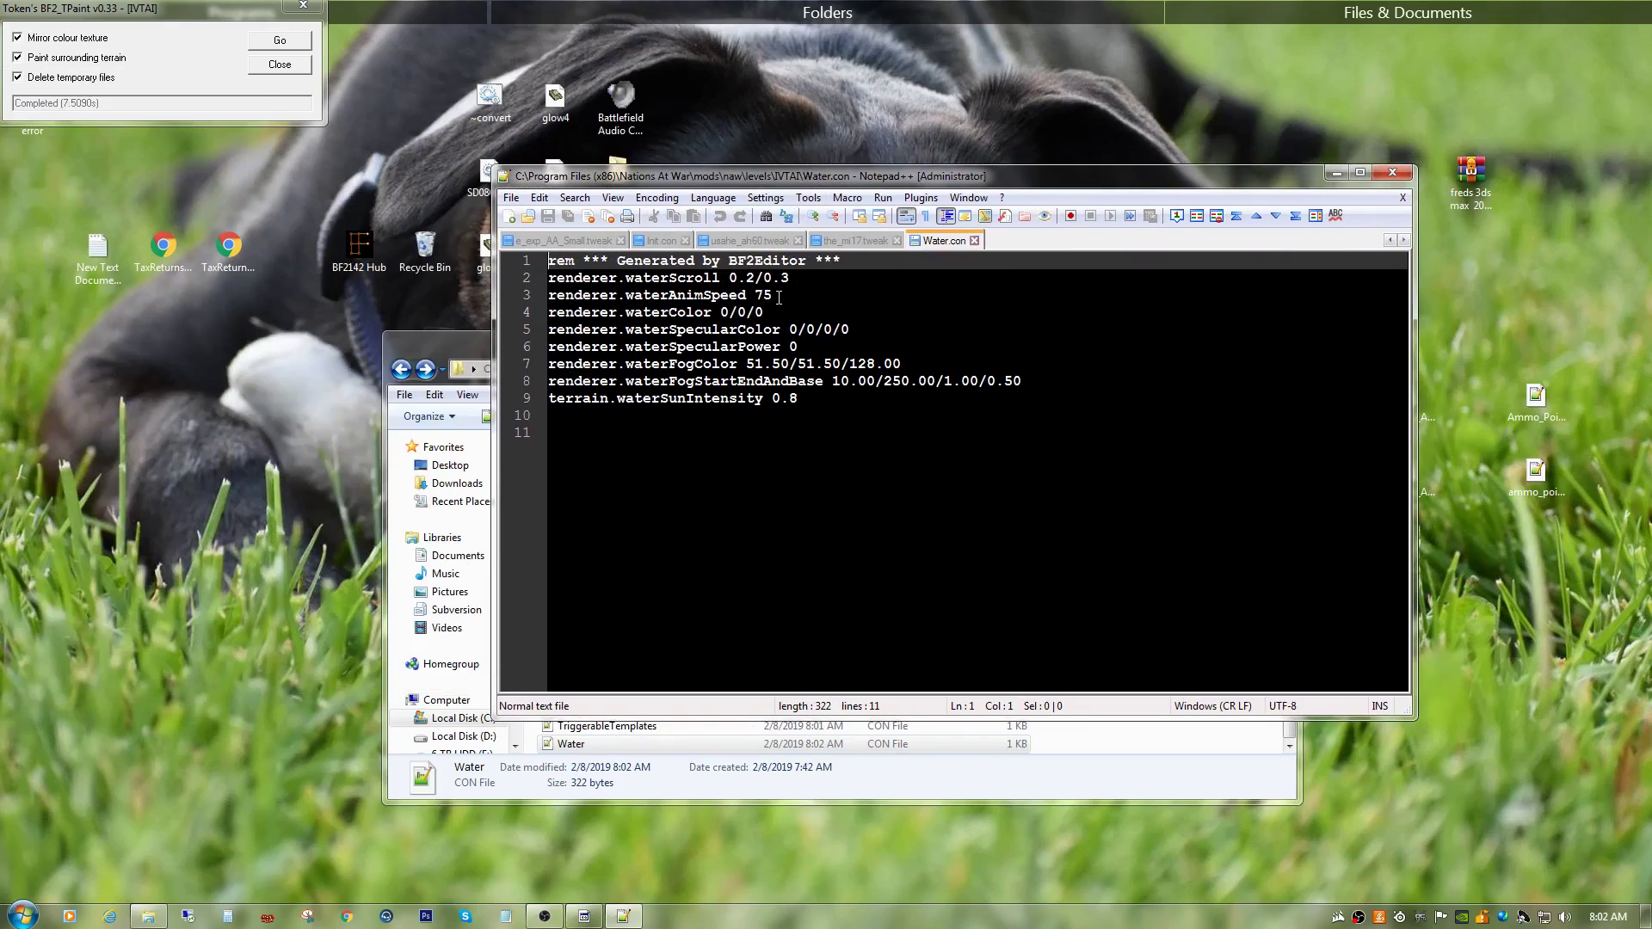
pyautogui.click(1392, 172)
pyautogui.click(271, 917)
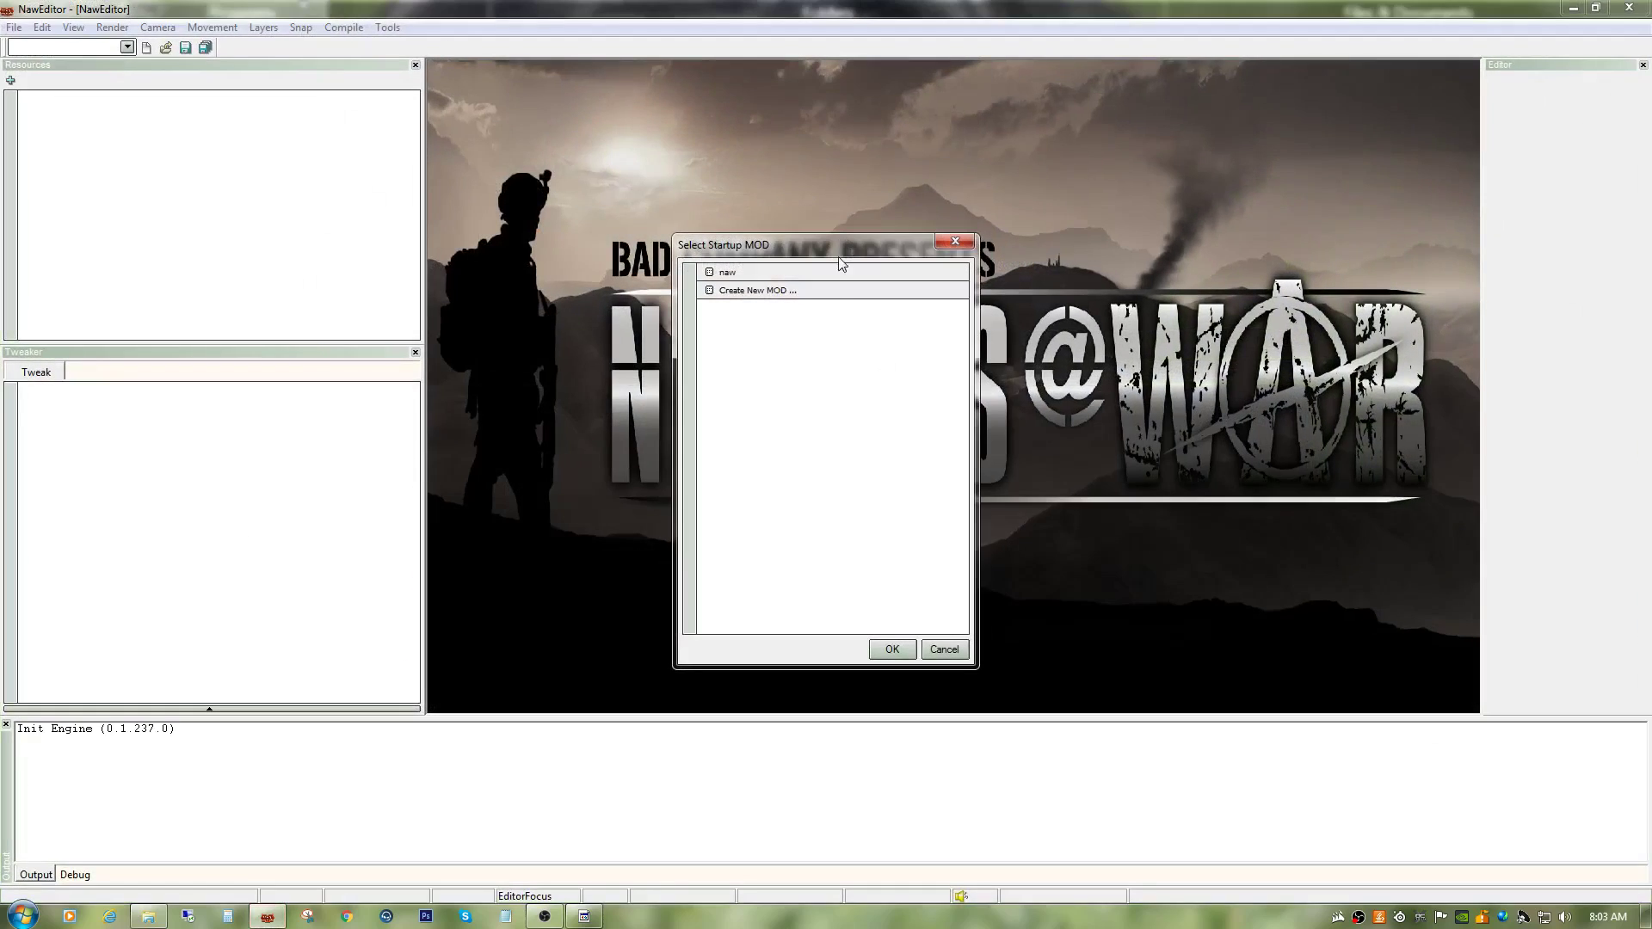
pyautogui.doubleClick(801, 276)
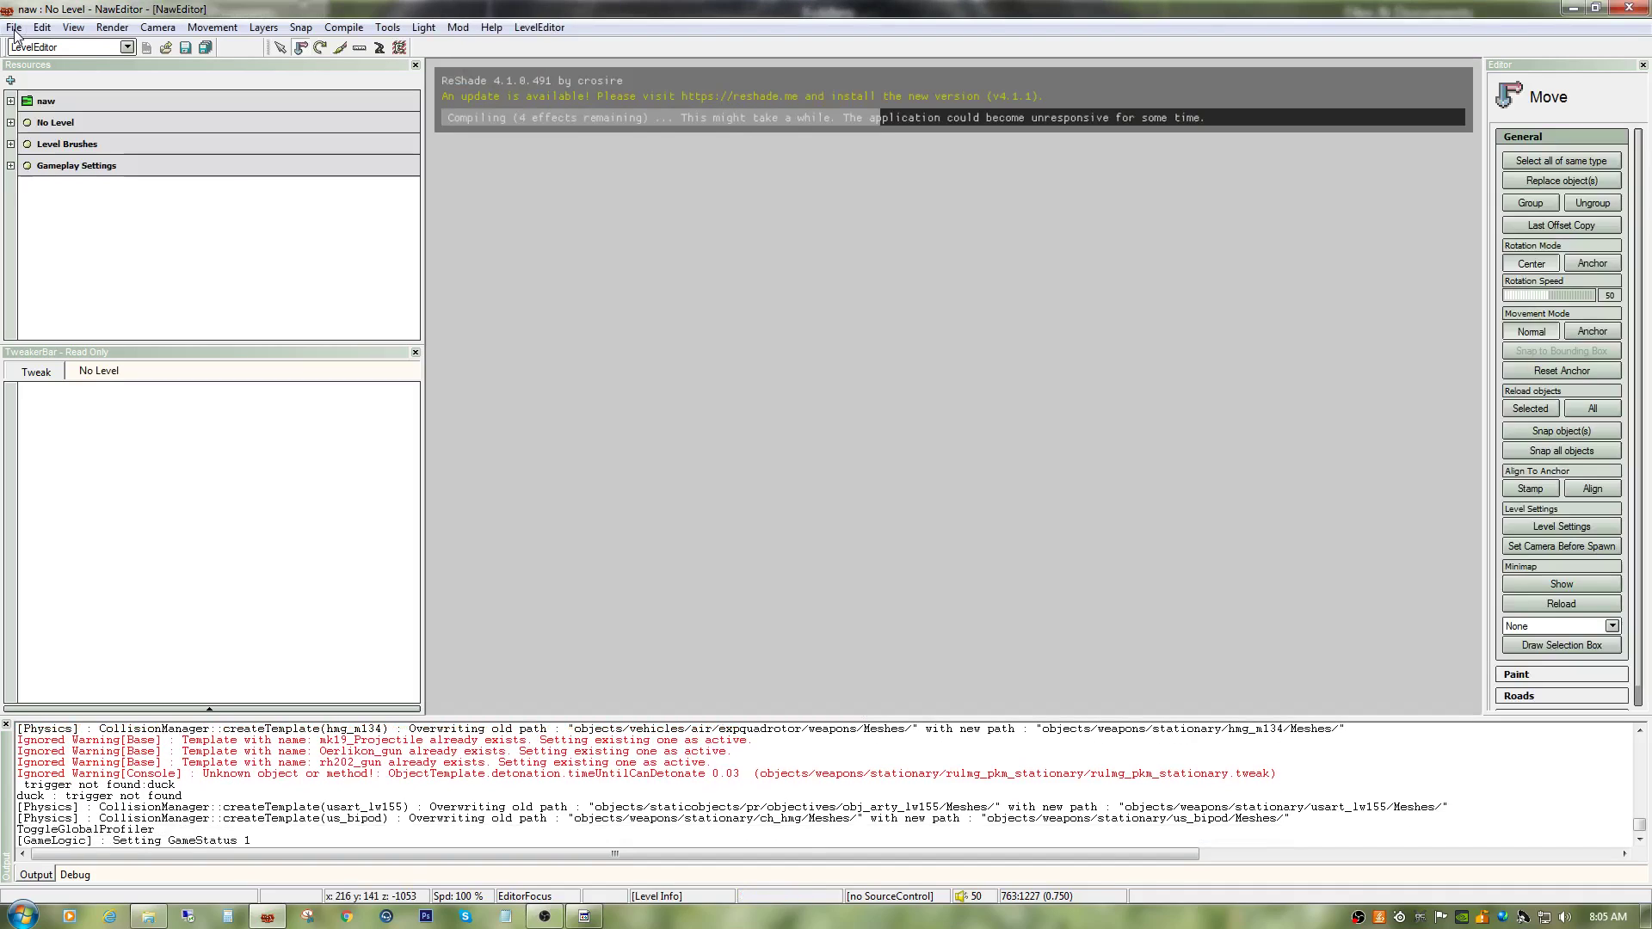
# Step: Load the IVTAI level
pyautogui.click(14, 28)
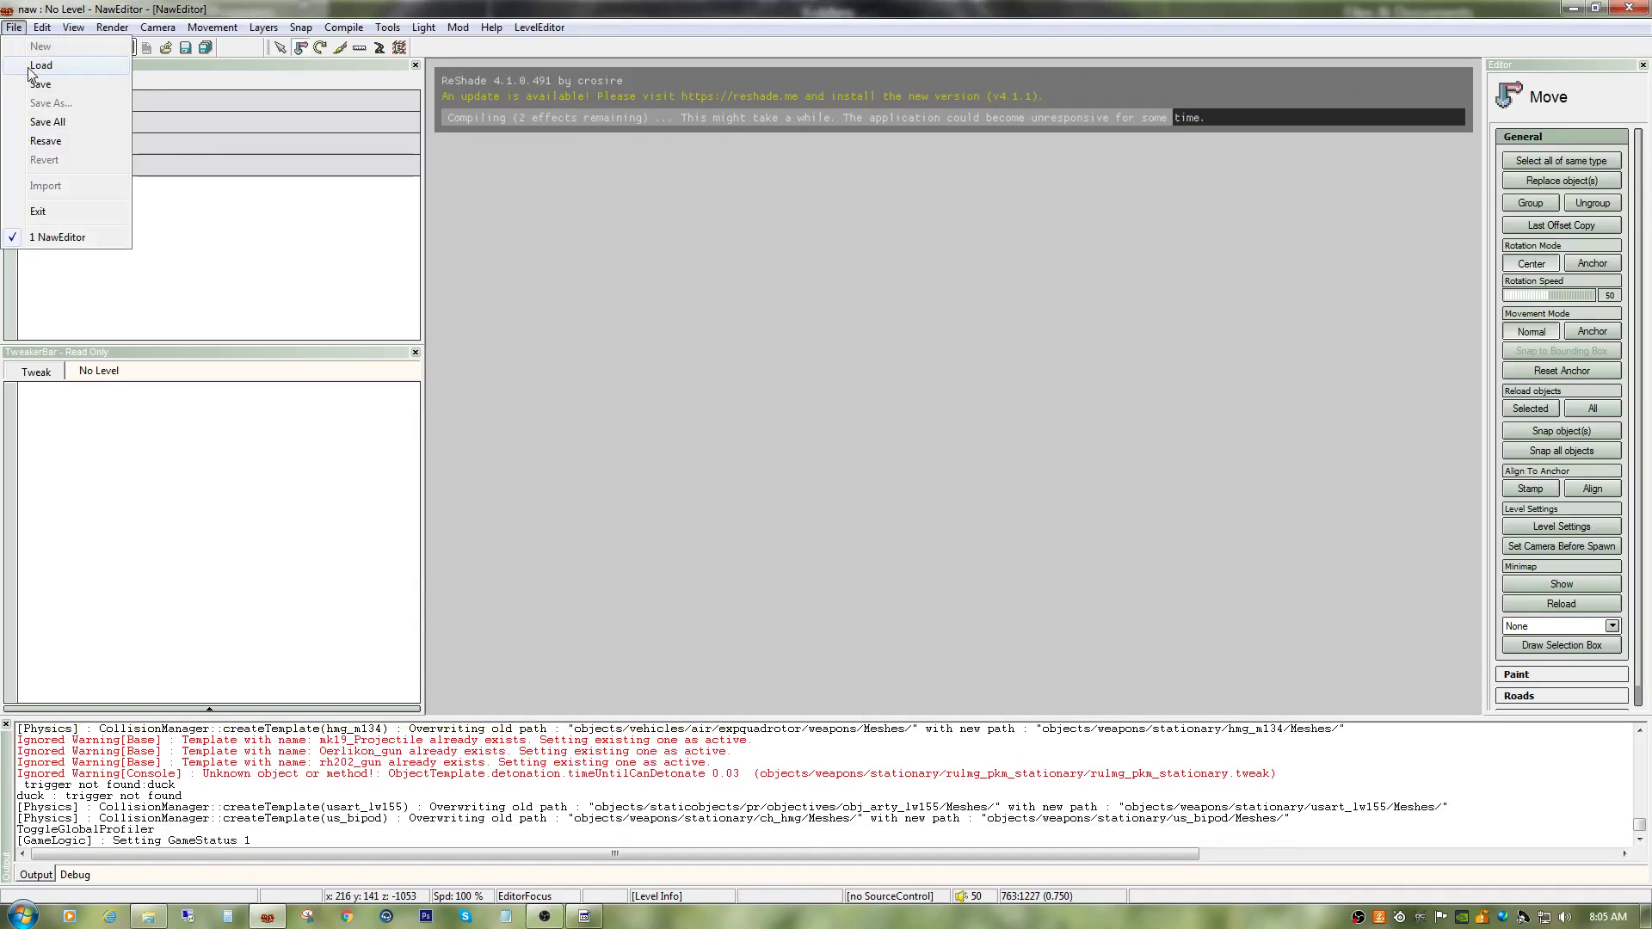
pyautogui.click(37, 67)
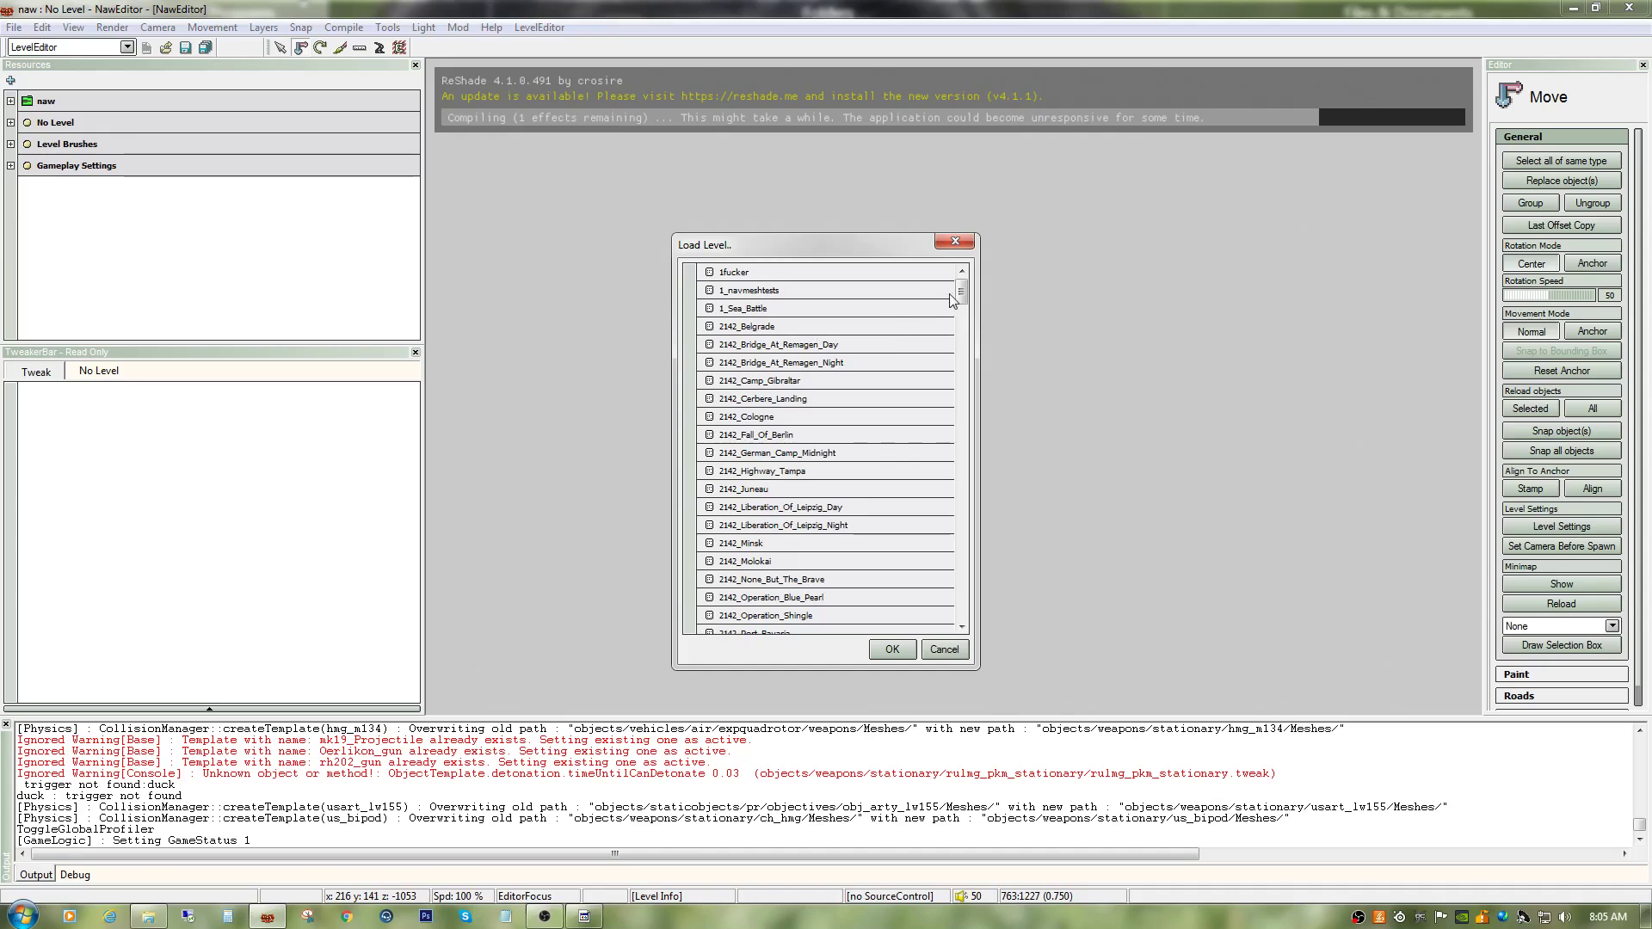
pyautogui.moveTo(961, 293); pyautogui.dragTo(963, 412)
pyautogui.doubleClick(756, 409)
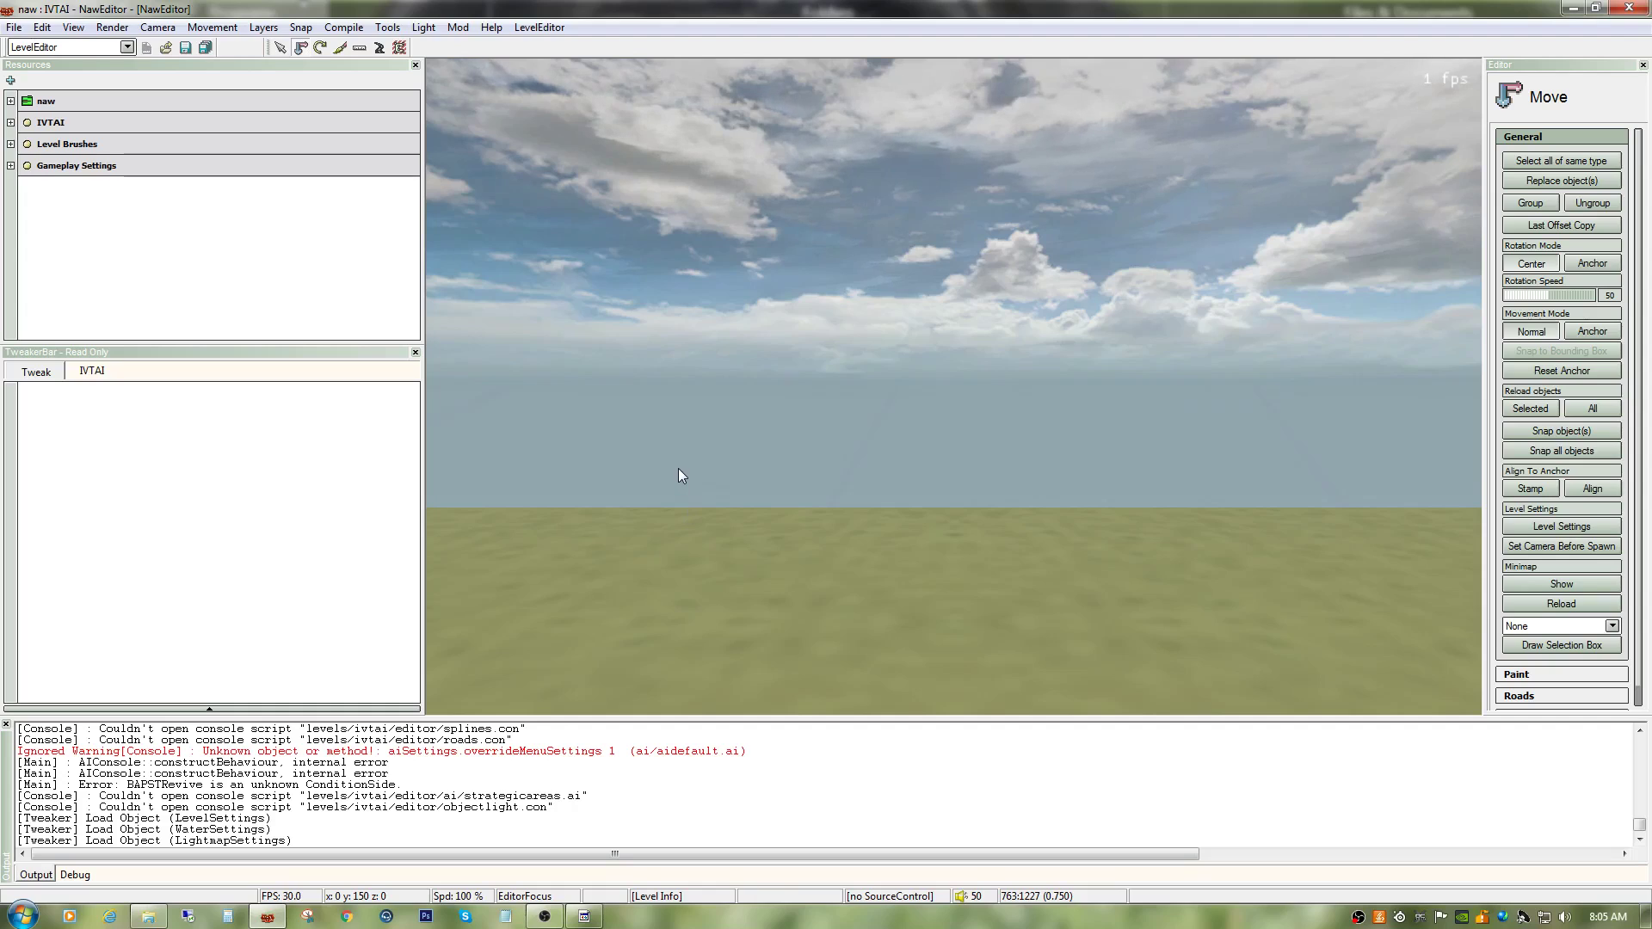
# Step: Switch the terrain rendering to Detail Texture Mode
pyautogui.moveTo(610, 483); pyautogui.dragTo(488, 519, button='right')
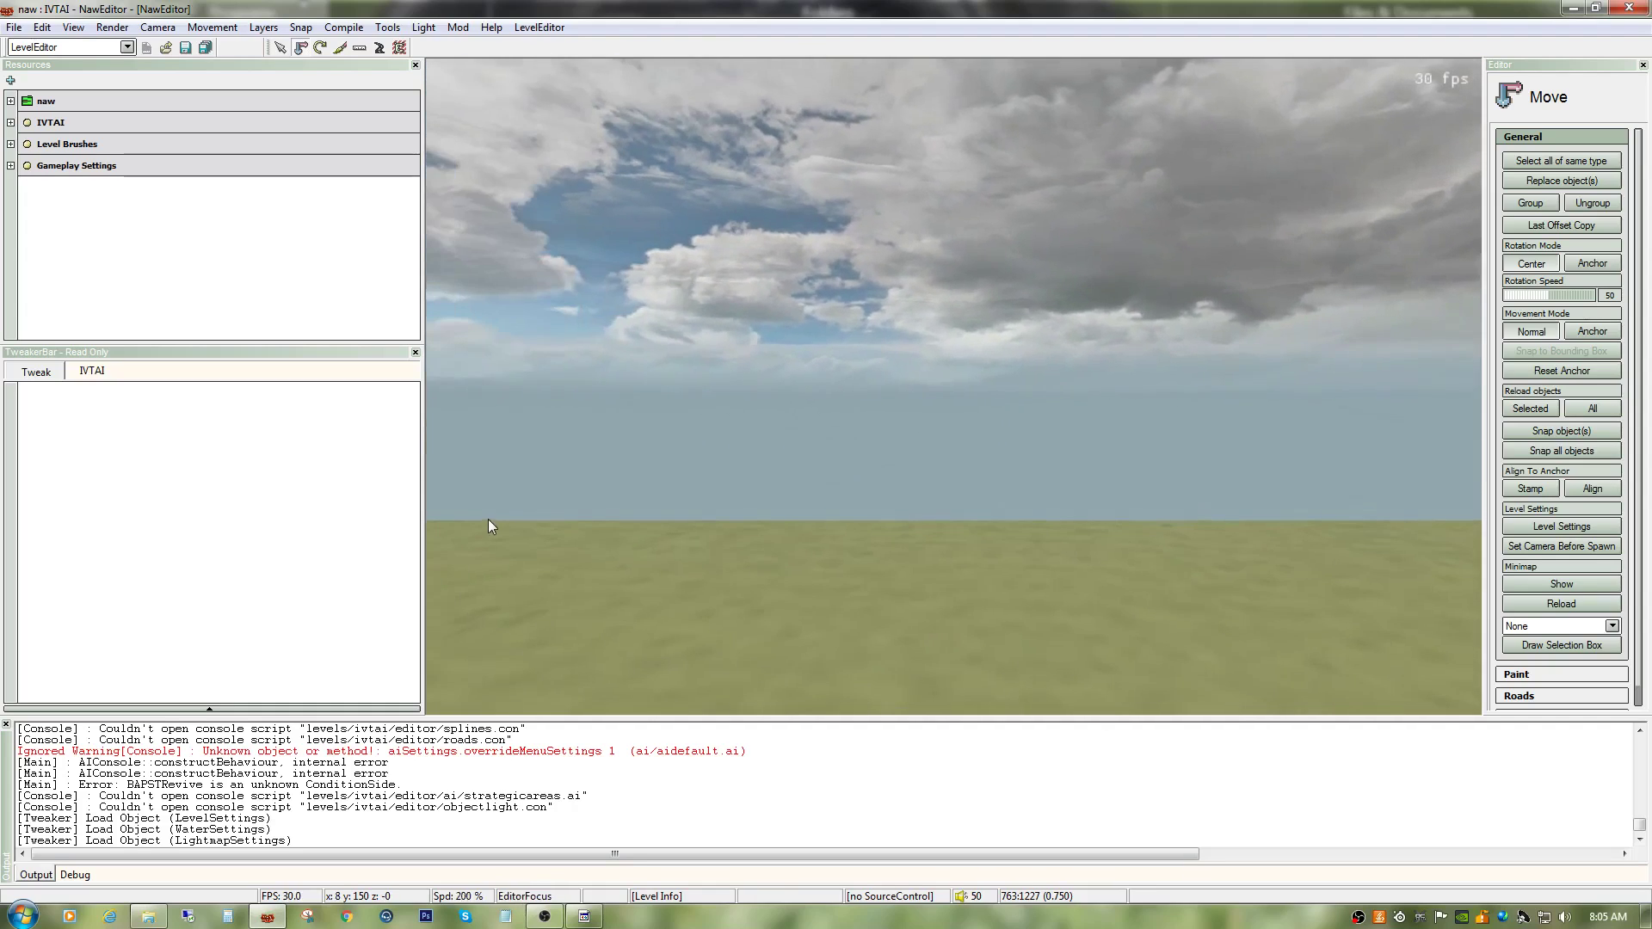
pyautogui.scroll(-1, 487, 519)
pyautogui.scroll(2, 667, 514)
pyautogui.click(112, 27)
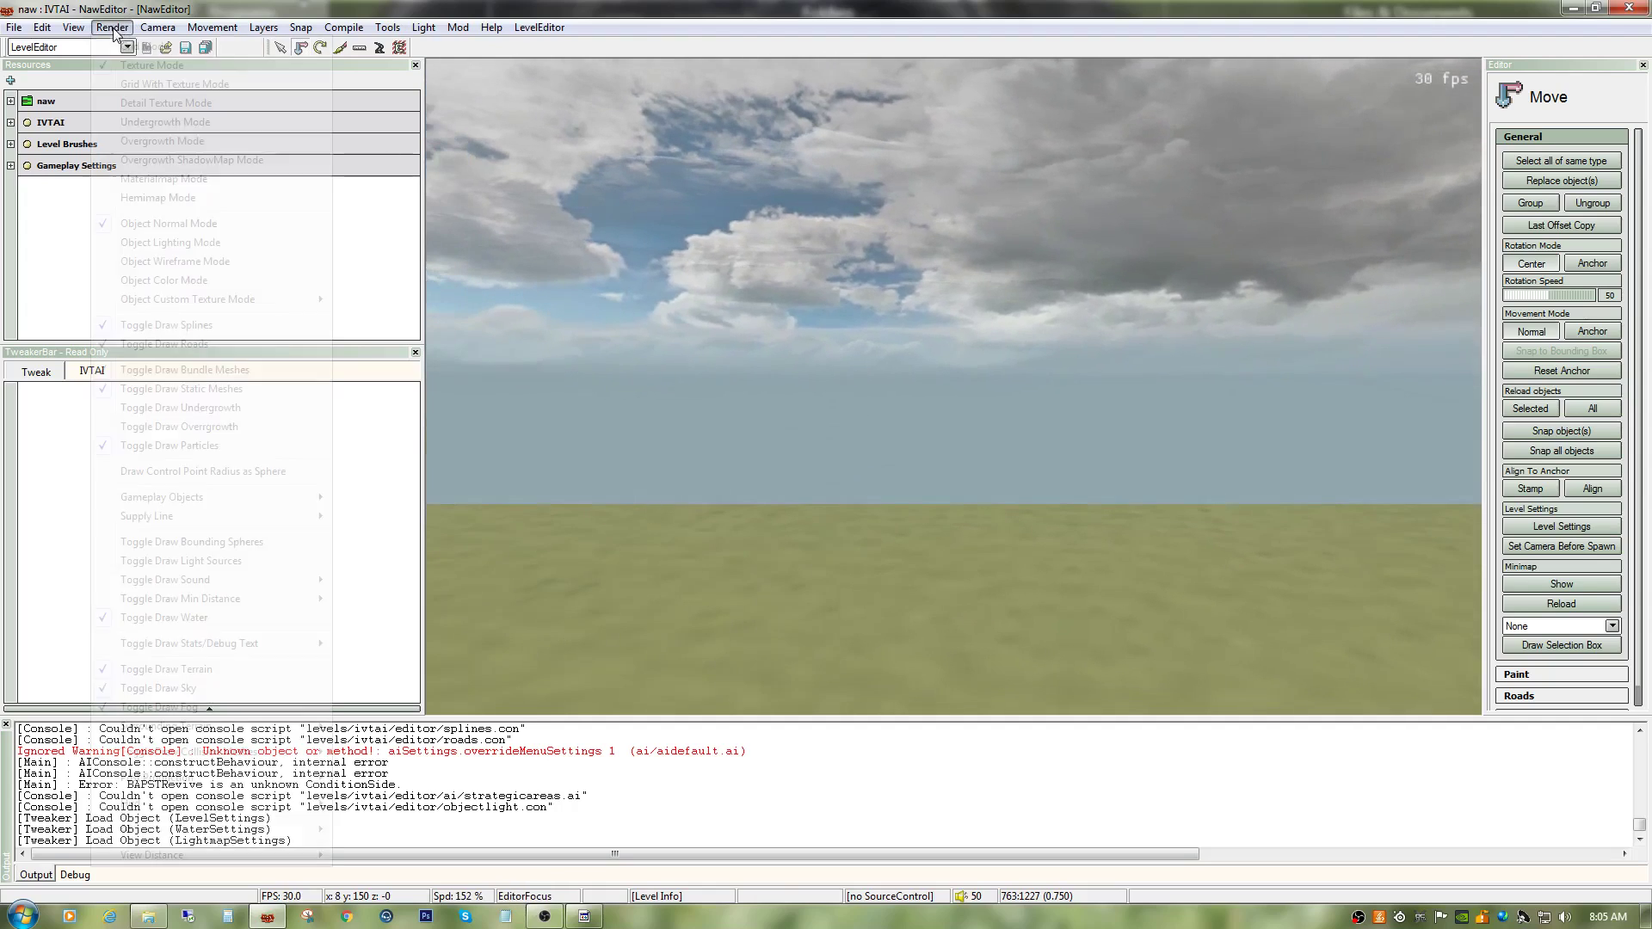
pyautogui.click(129, 103)
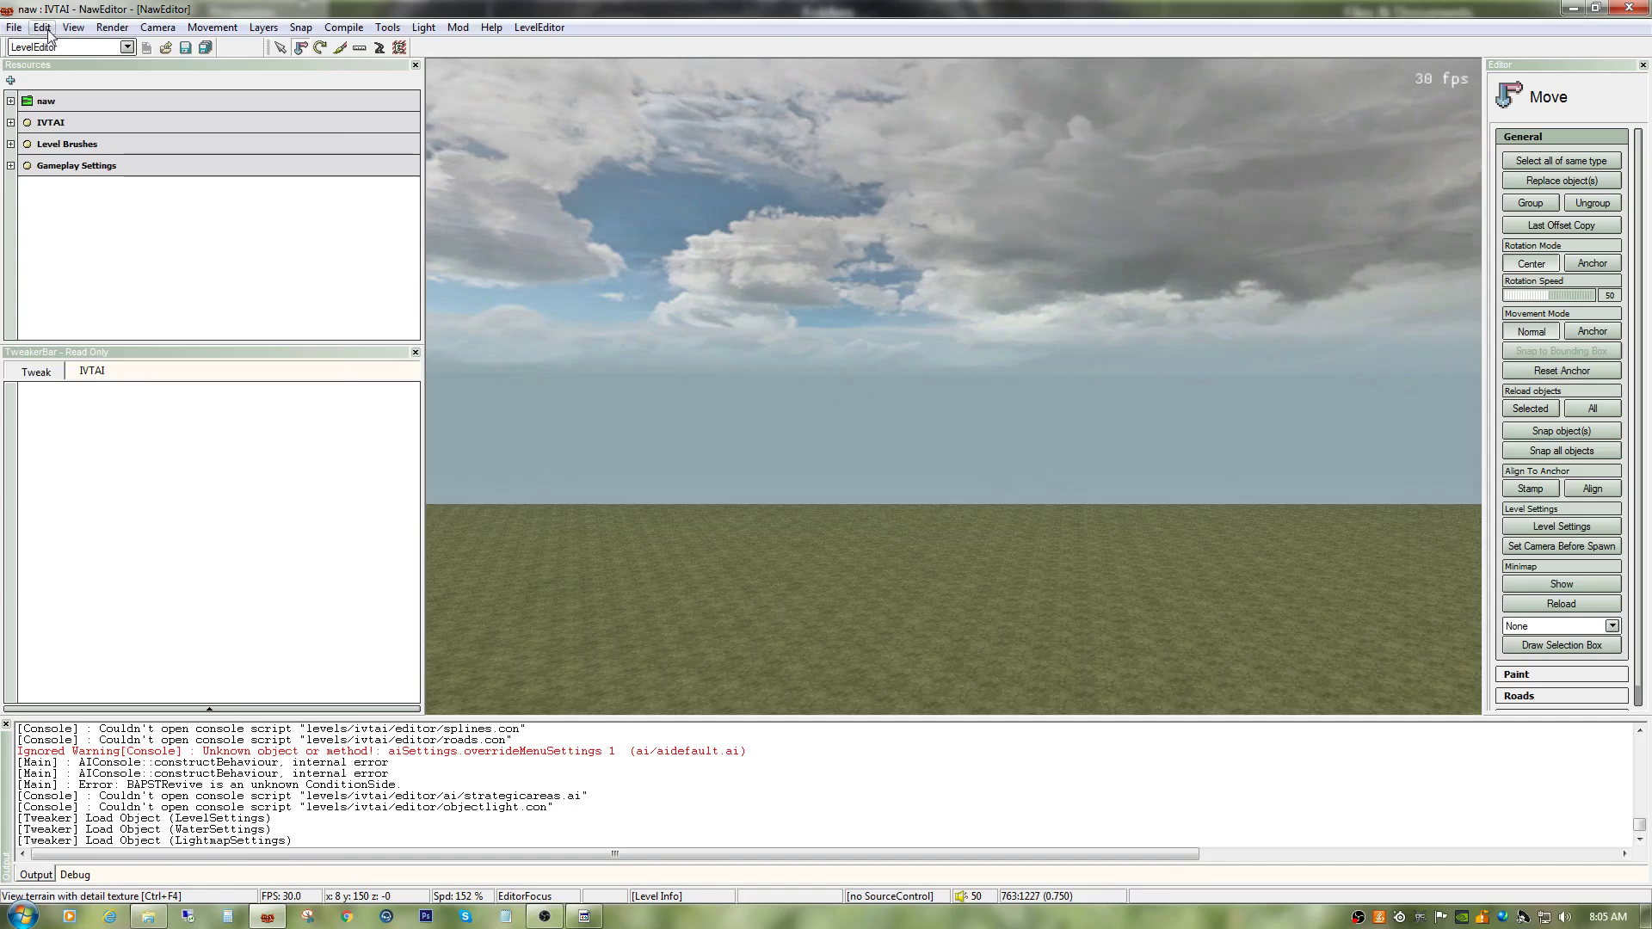
# Step: Create a control point named cp_name_base_1 near a terrain corner, at about -922/25/-911, and copy its name for reuse
pyautogui.keyDown('ctrl'); pyautogui.scroll(10, 932, 383); pyautogui.keyUp('ctrl')
pyautogui.press('s')
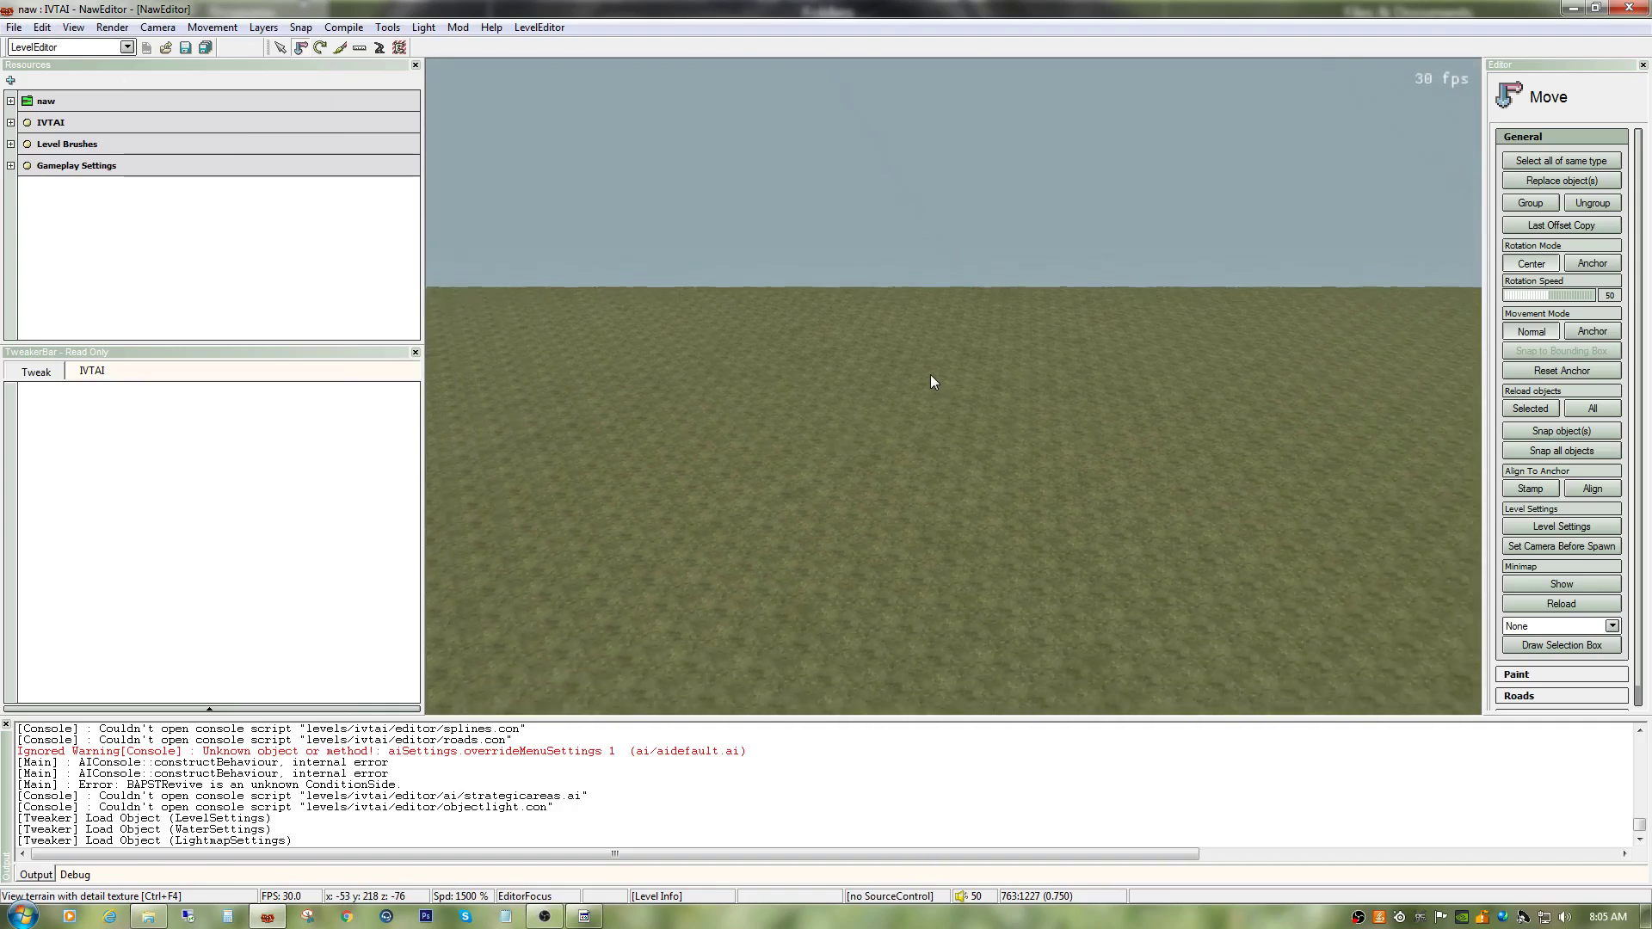
pyautogui.hotkey('ctrl', 'w')
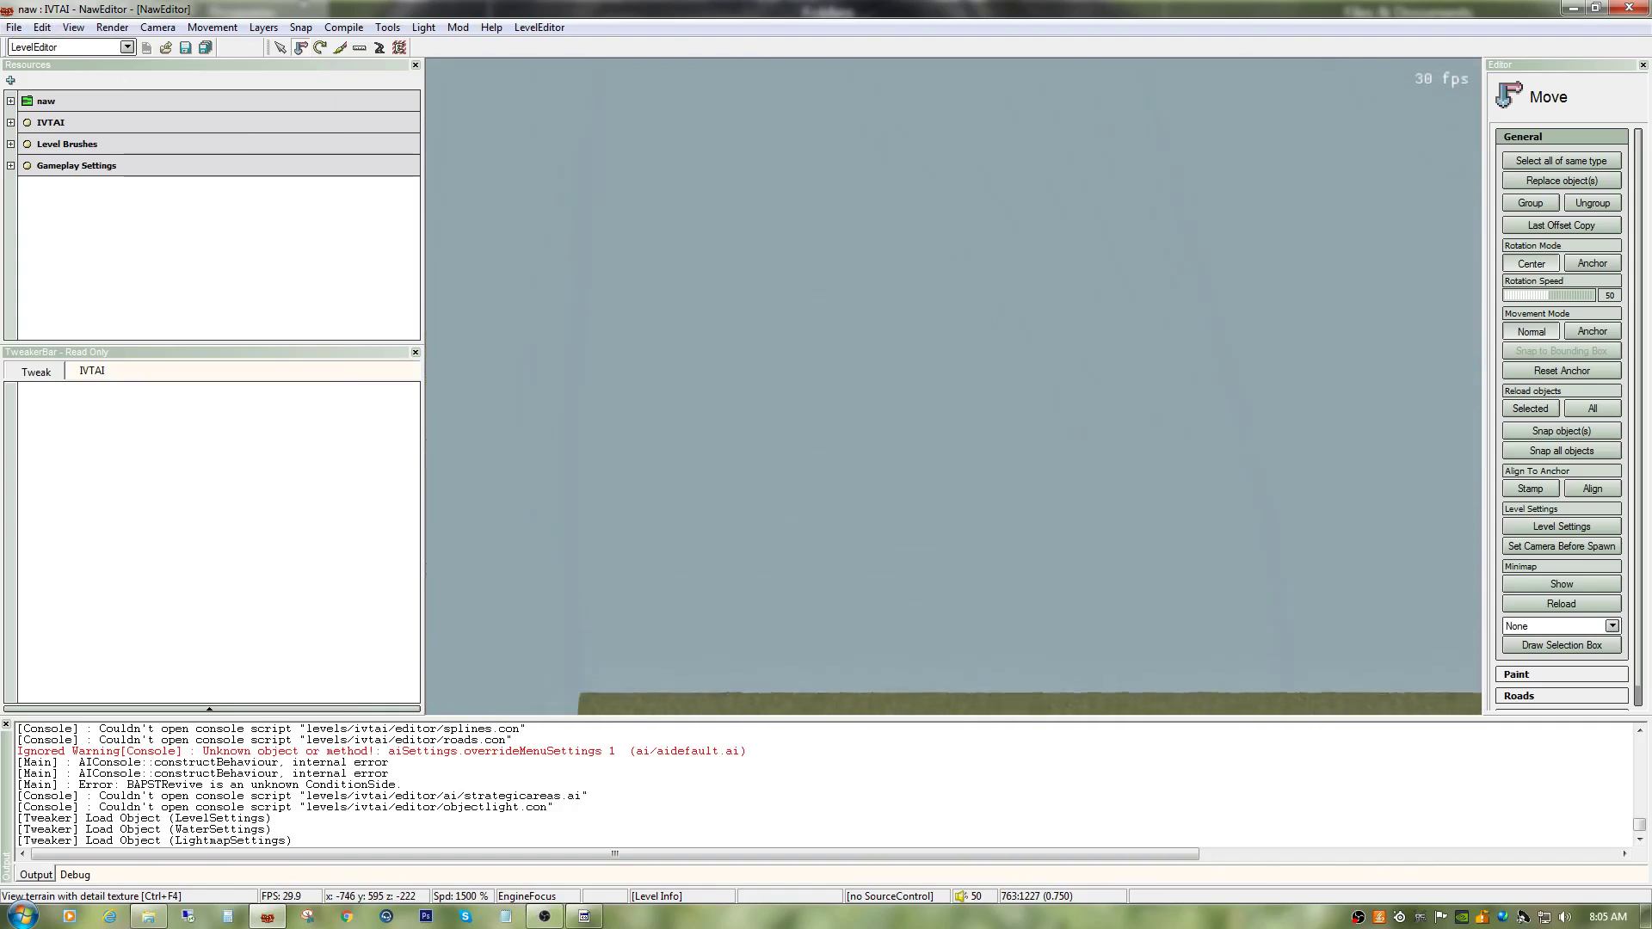
pyautogui.hotkey('ctrl', 'w')
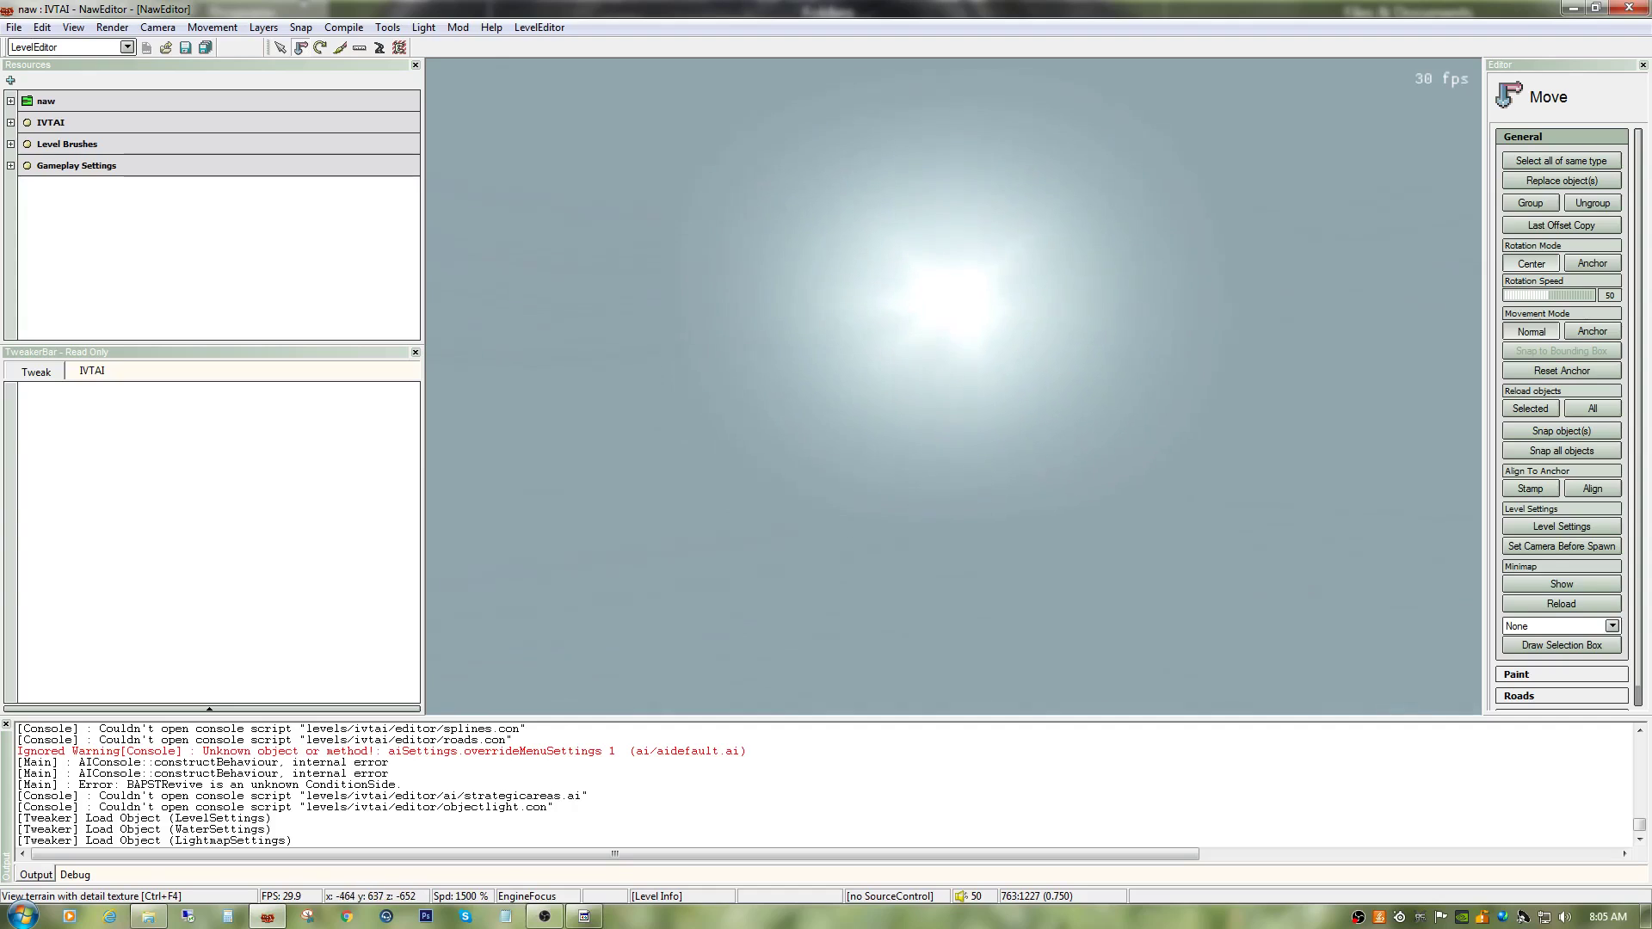
pyautogui.hotkey('ctrl', 'w')
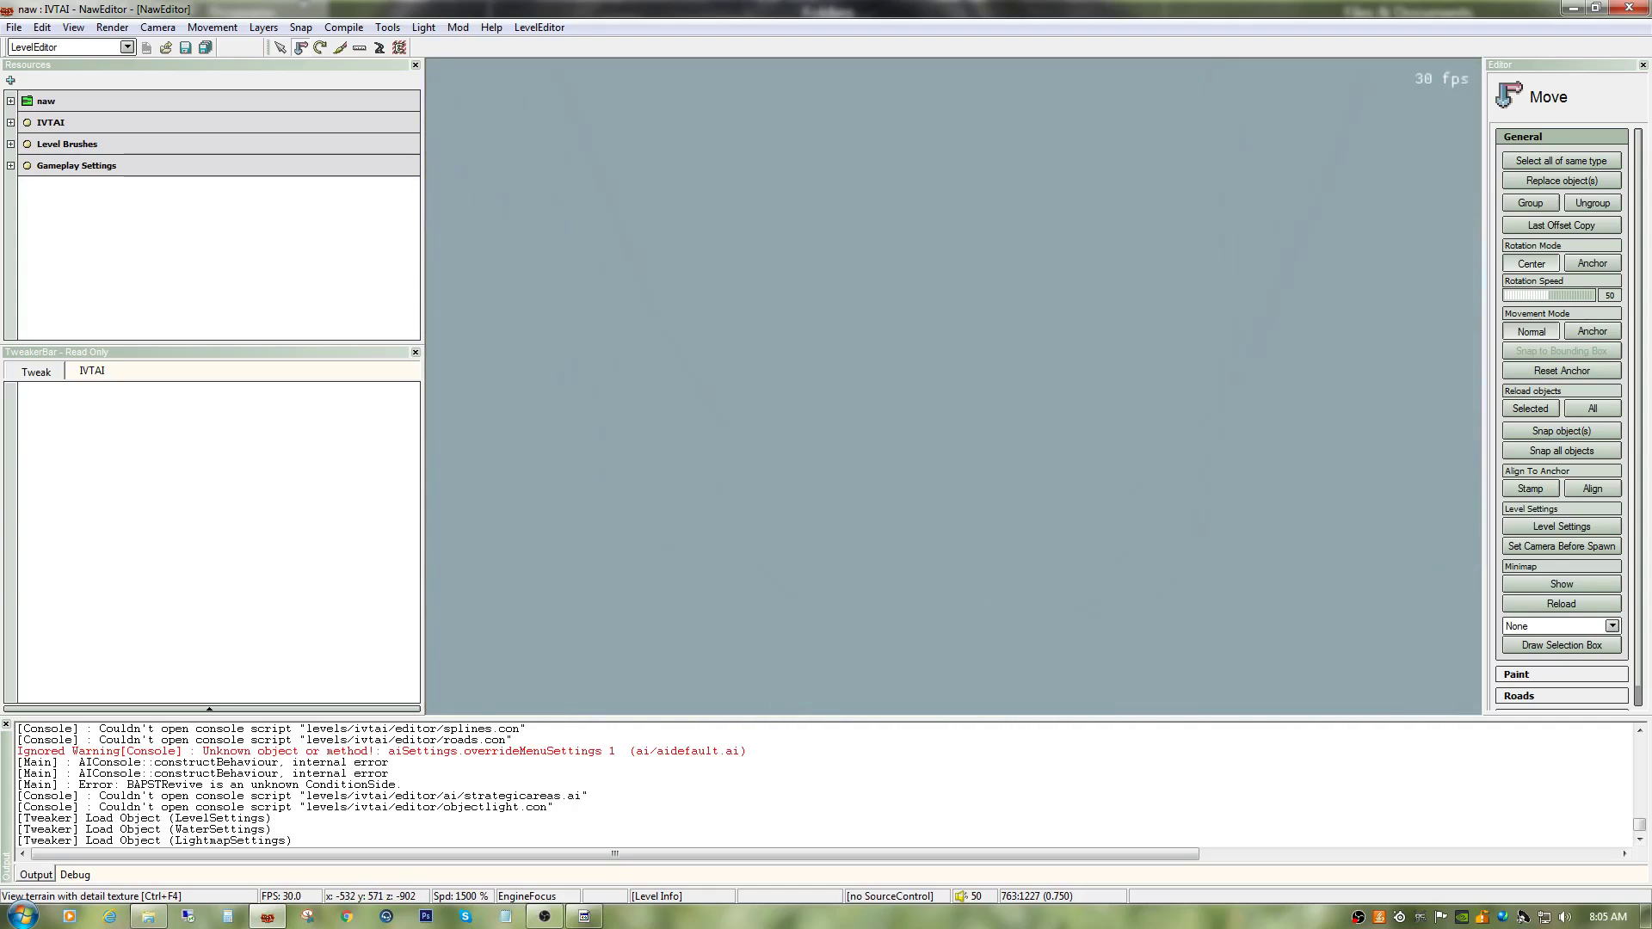
pyautogui.hotkey('ctrl', 'w')
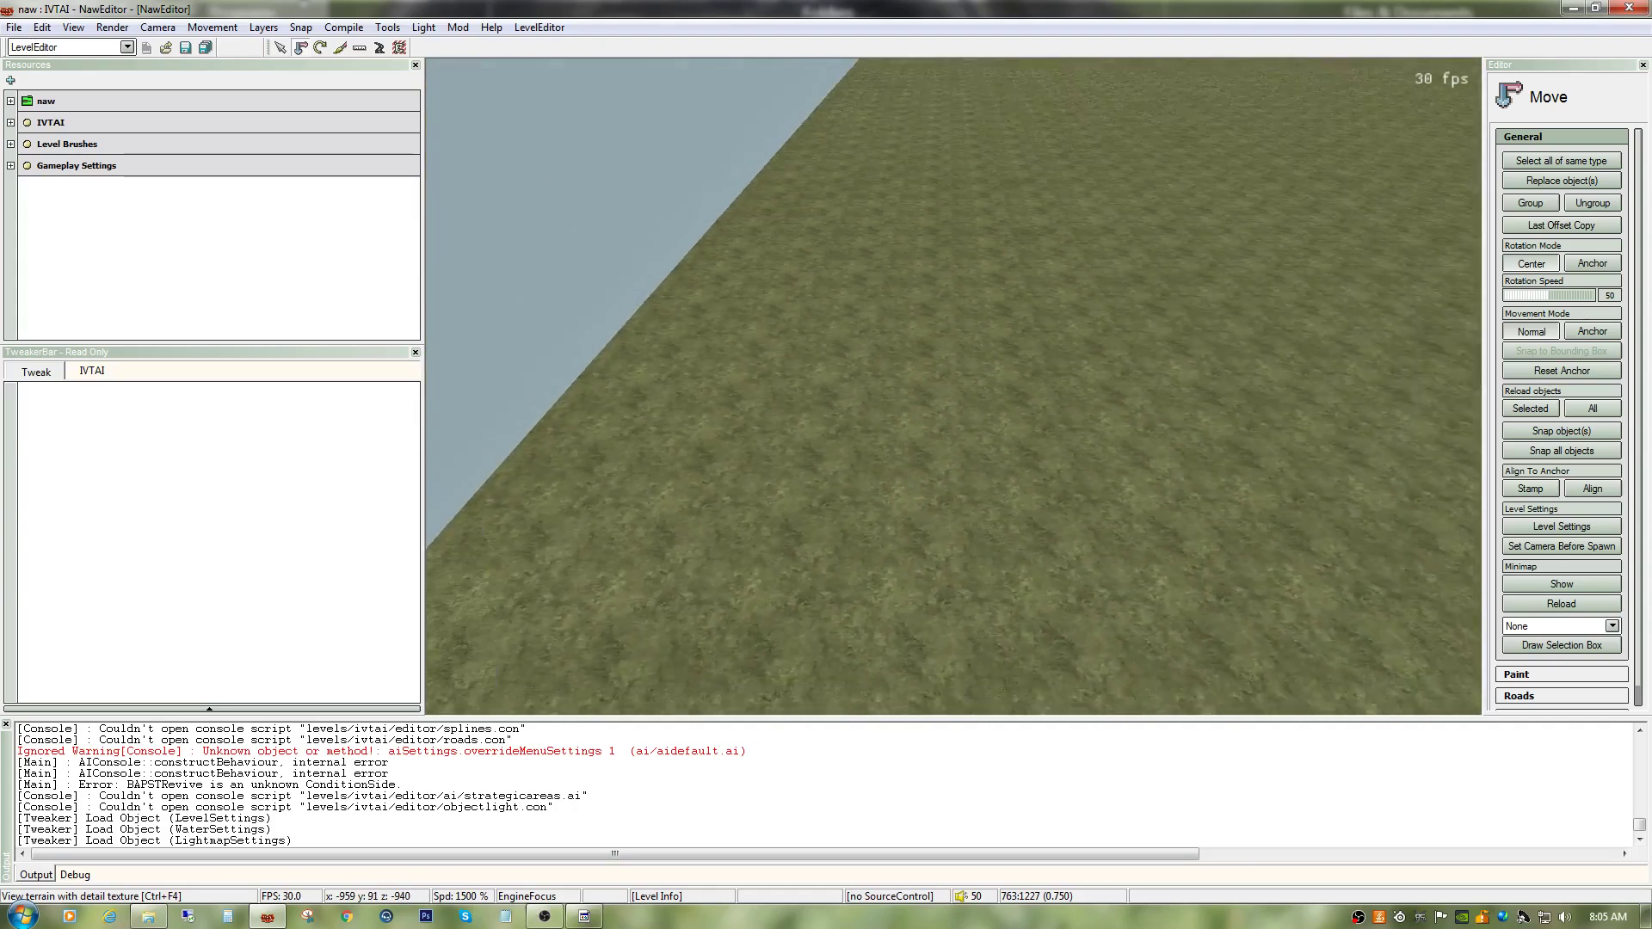
pyautogui.hotkey('ctrl', 'w')
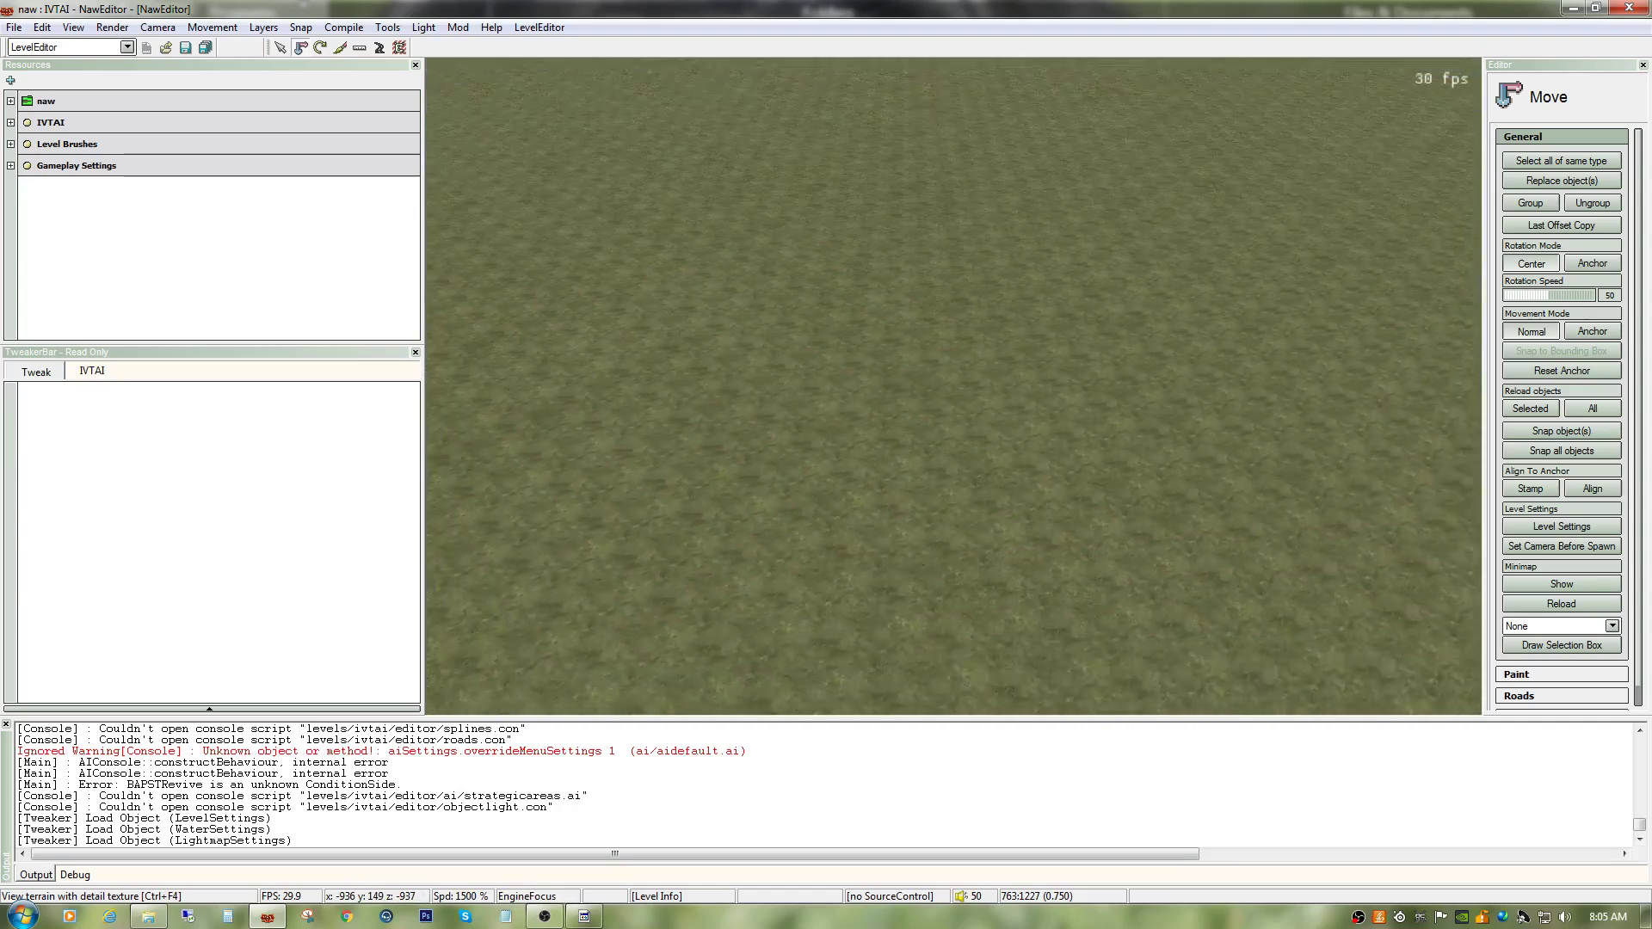
pyautogui.hotkey('ctrl', 's')
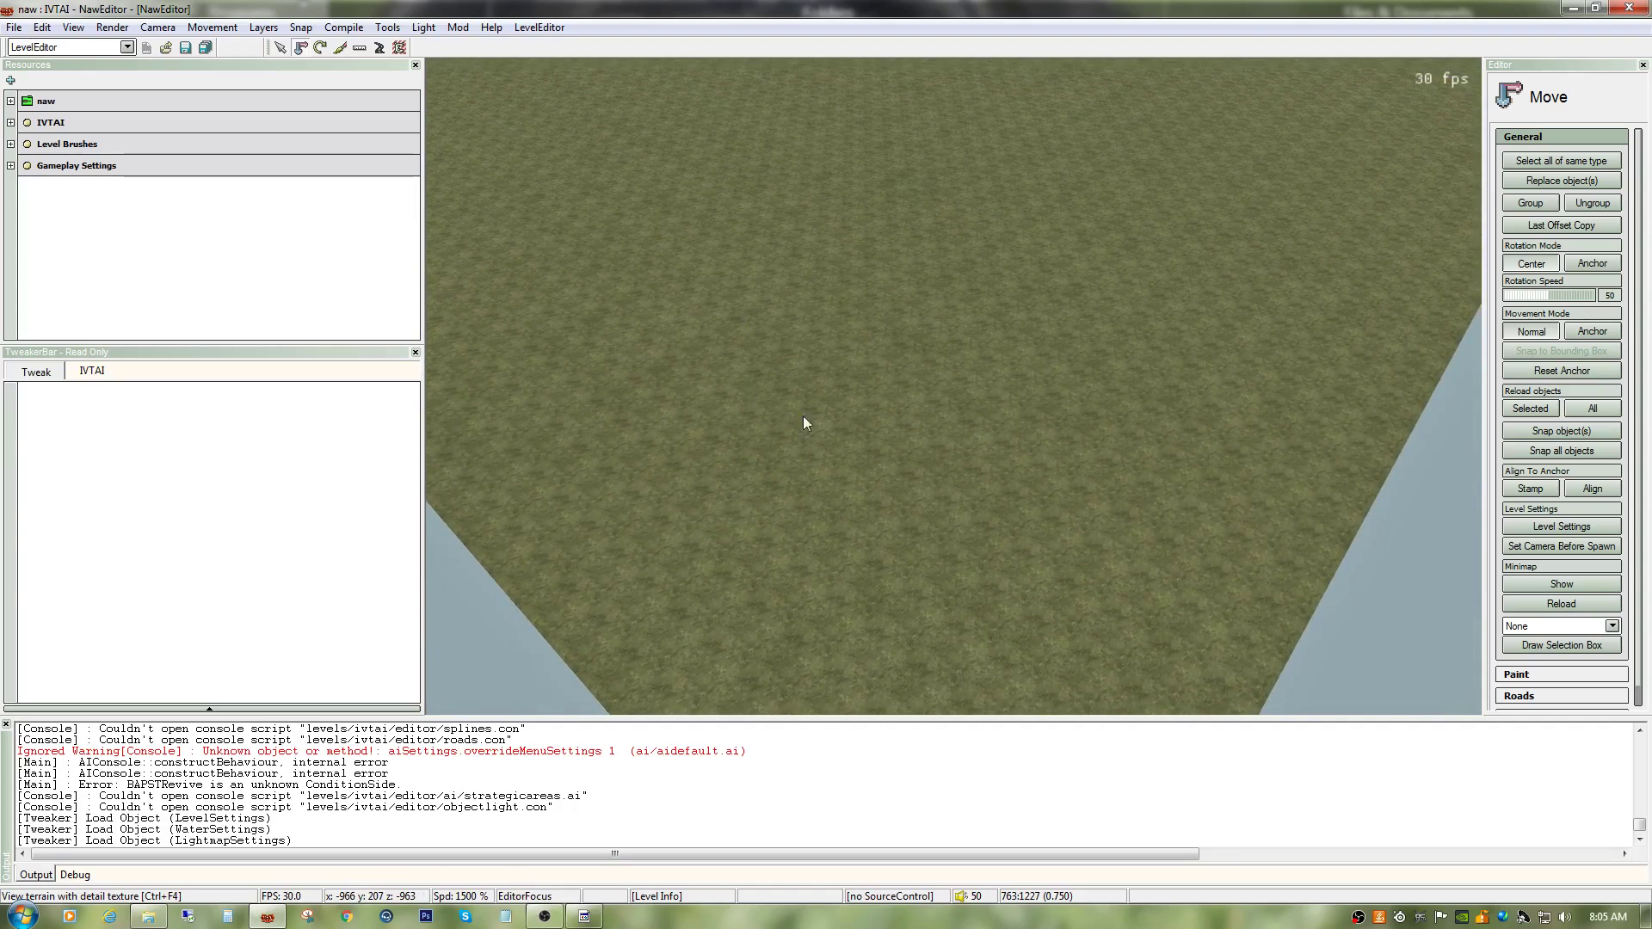
pyautogui.rightClick(918, 509)
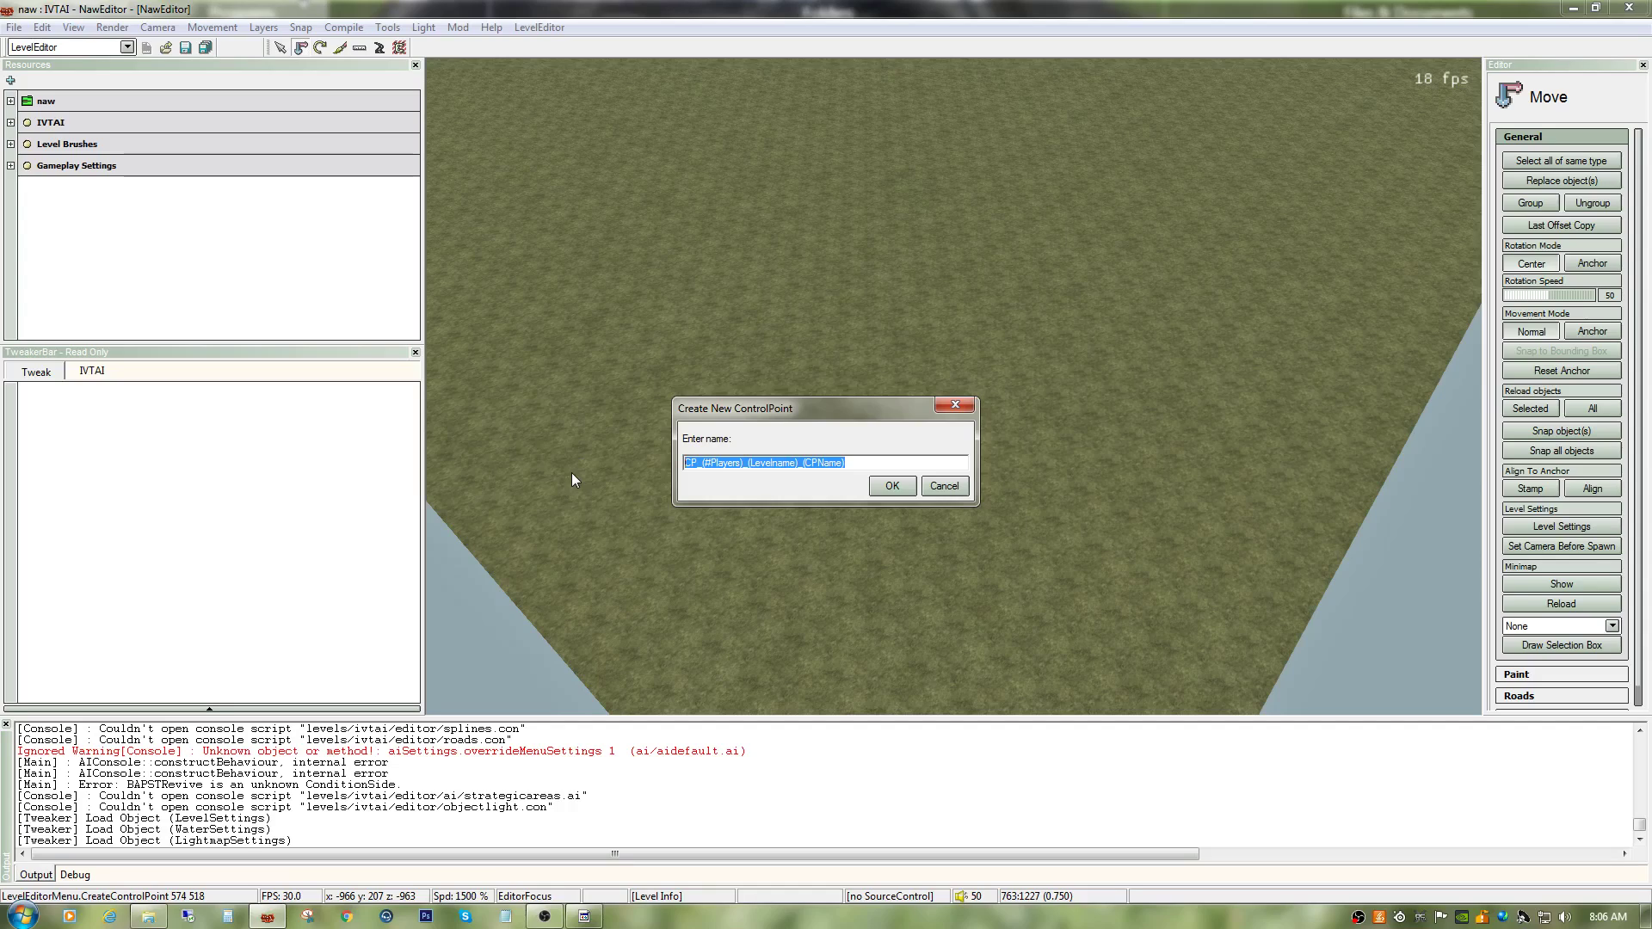
pyautogui.write('Cp')
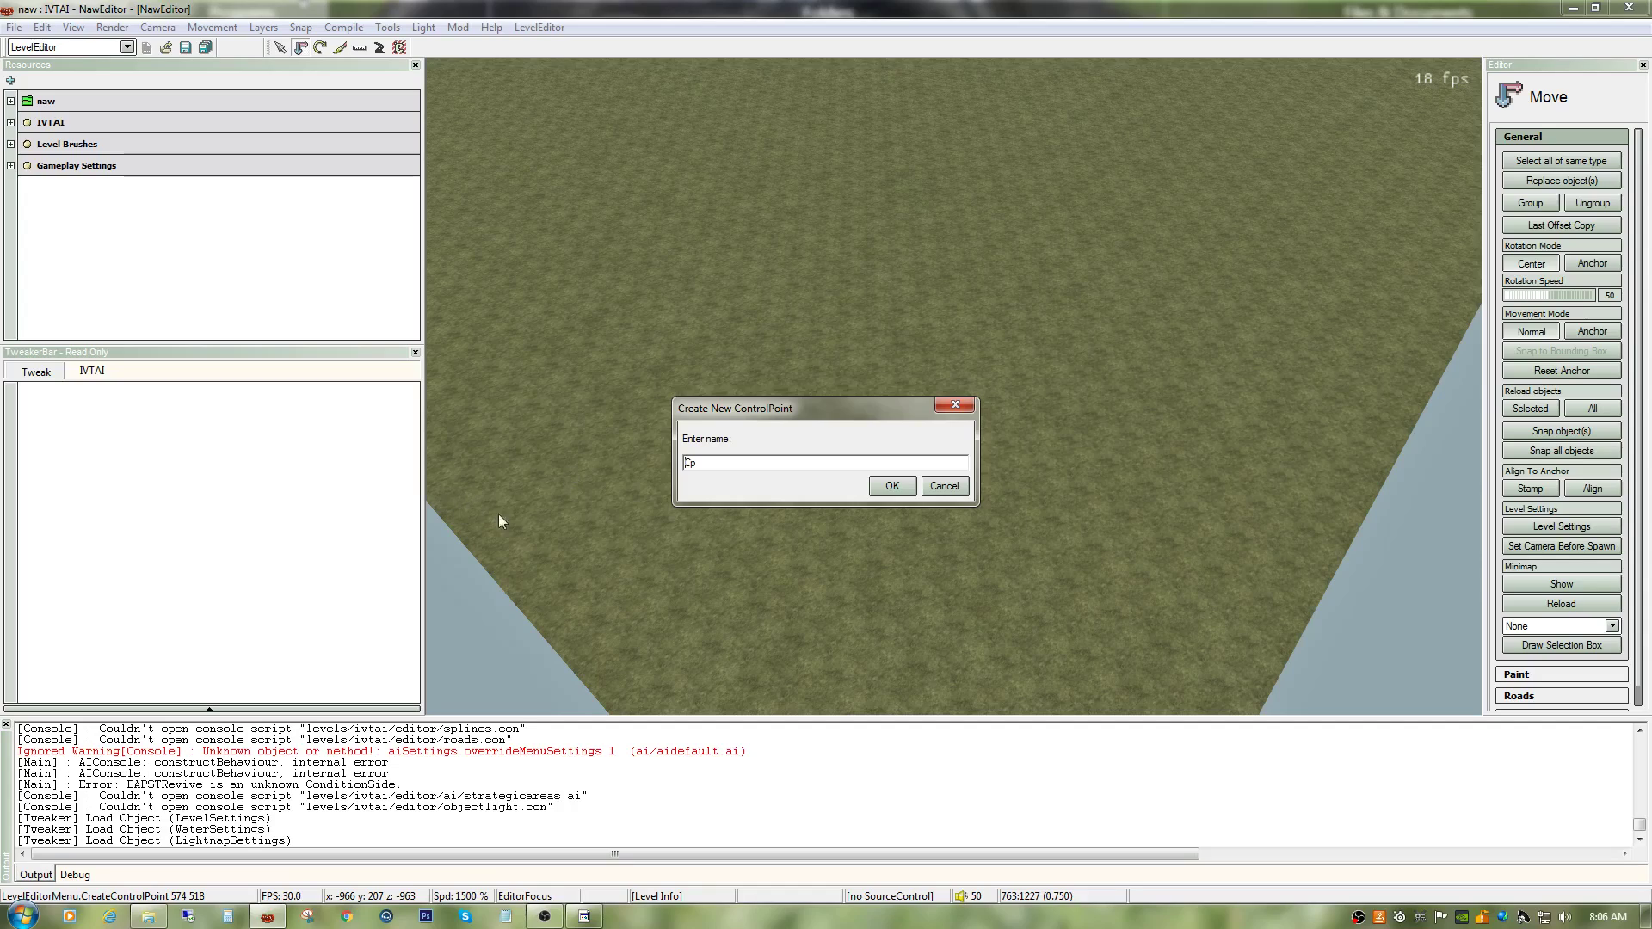
pyautogui.moveTo(706, 464); pyautogui.dragTo(676, 477)
pyautogui.write('cp_nam')
pyautogui.write('e_ba')
pyautogui.write('e_1')
pyautogui.hotkey('ctrl', 'a')
pyautogui.rightClick(736, 463)
pyautogui.click(771, 513)
pyautogui.moveTo(723, 466); pyautogui.dragTo(643, 465)
pyautogui.click(885, 489)
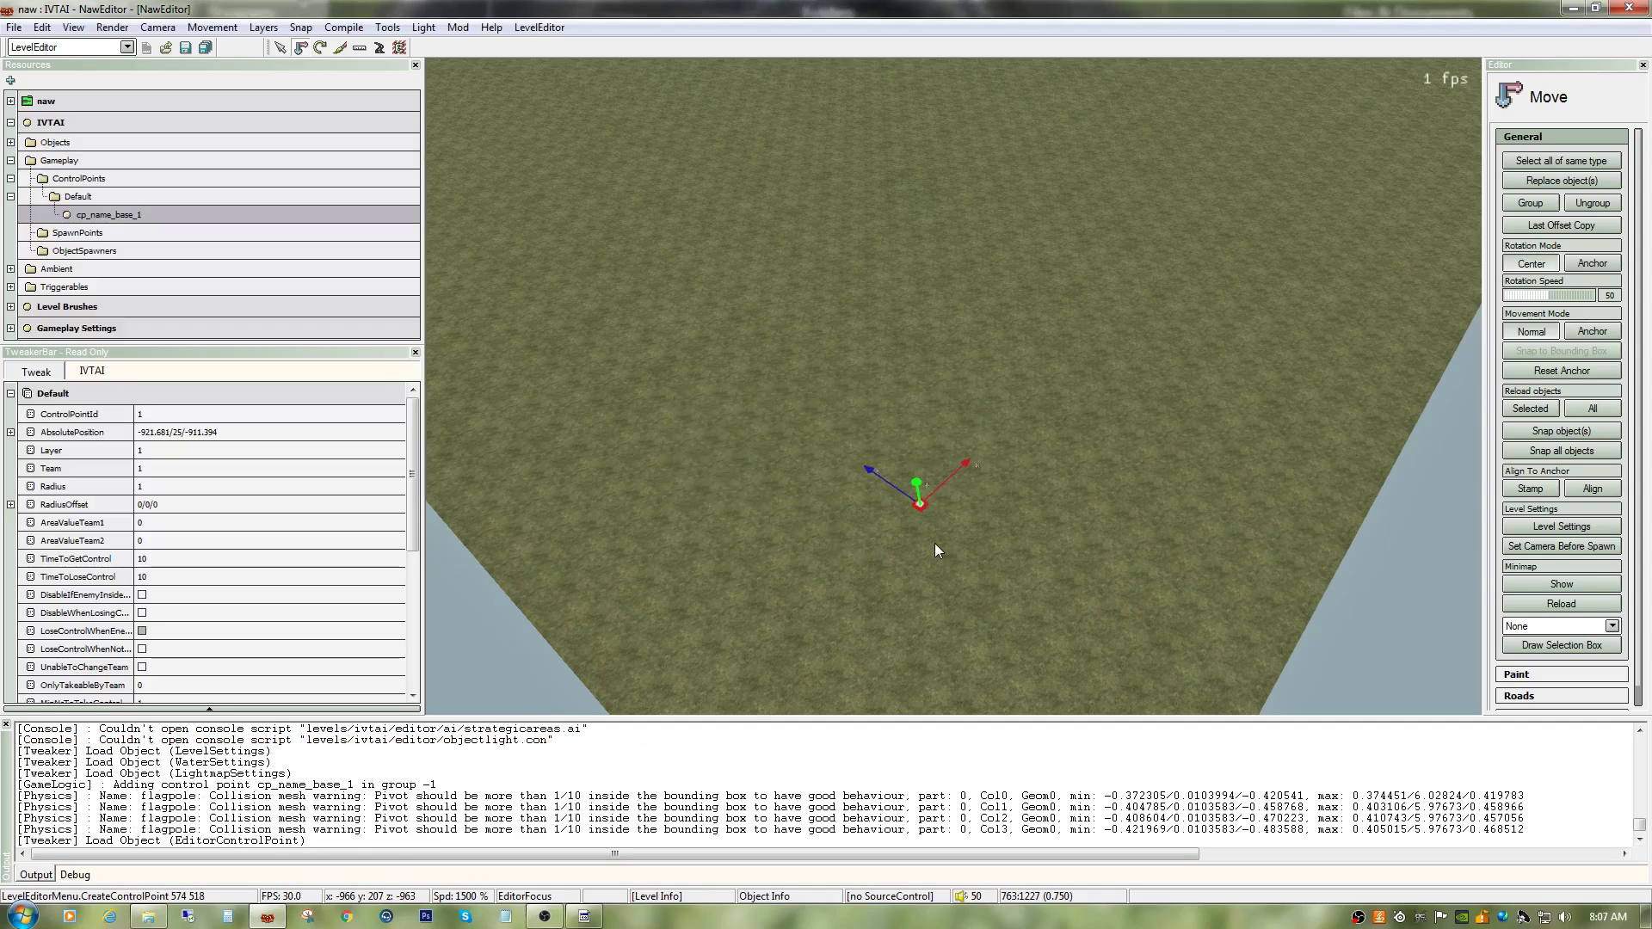
# Step: Create three spawn points around the cp_name_base_1 control point, keeping the suggested names
pyautogui.rightClick(1005, 534)
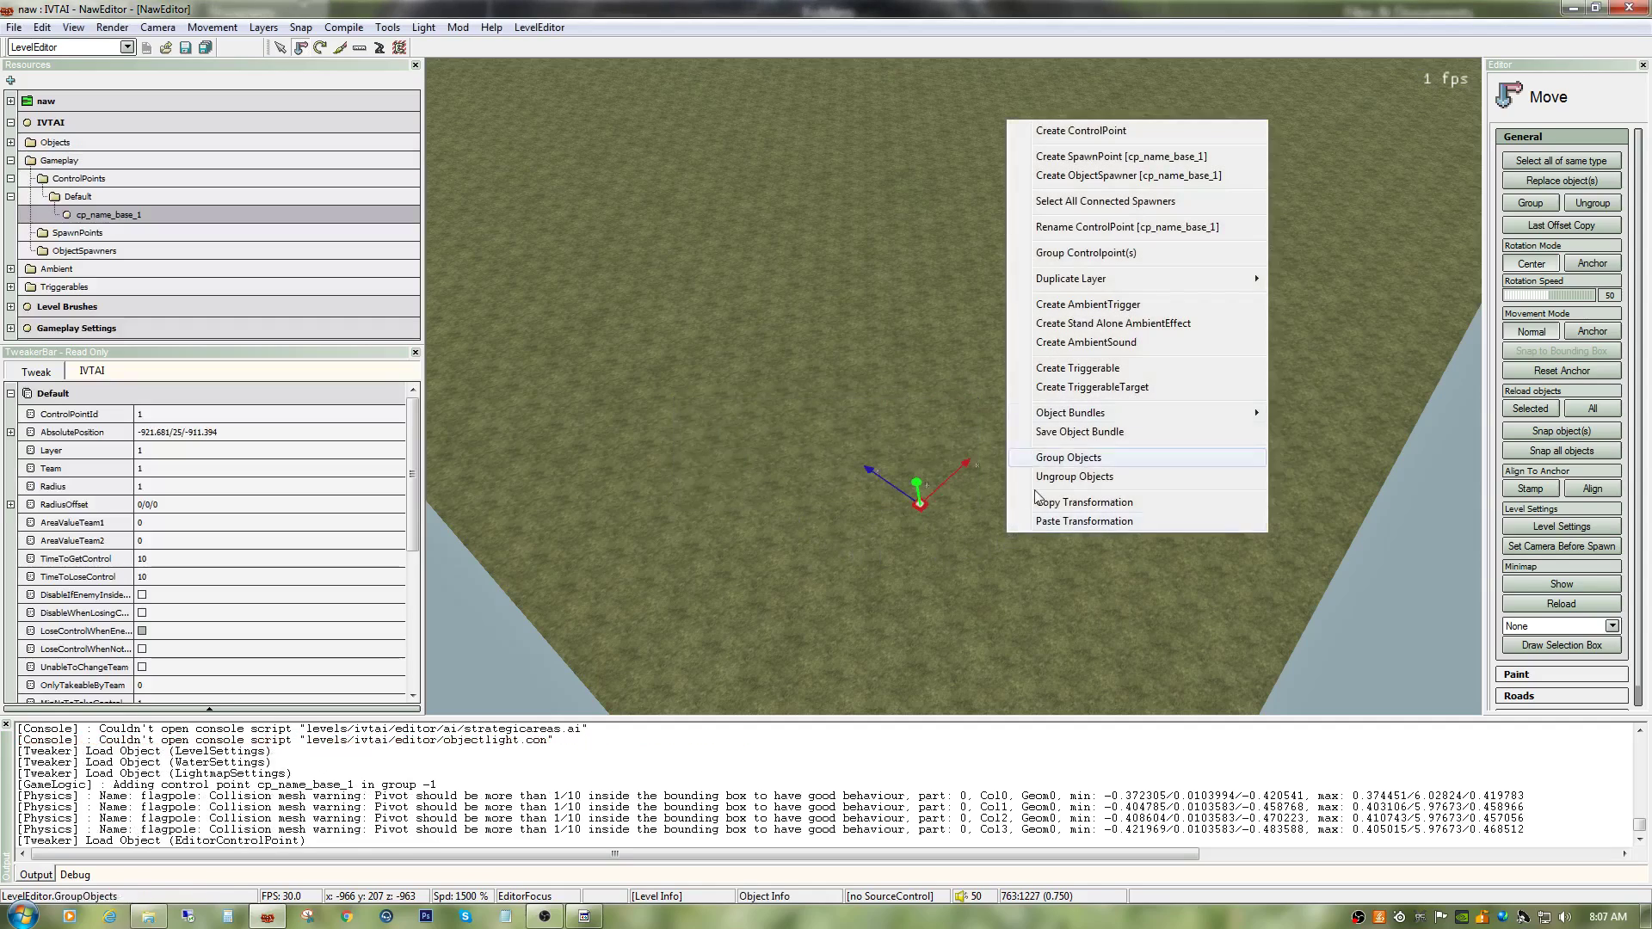
pyautogui.click(1077, 157)
pyautogui.click(893, 473)
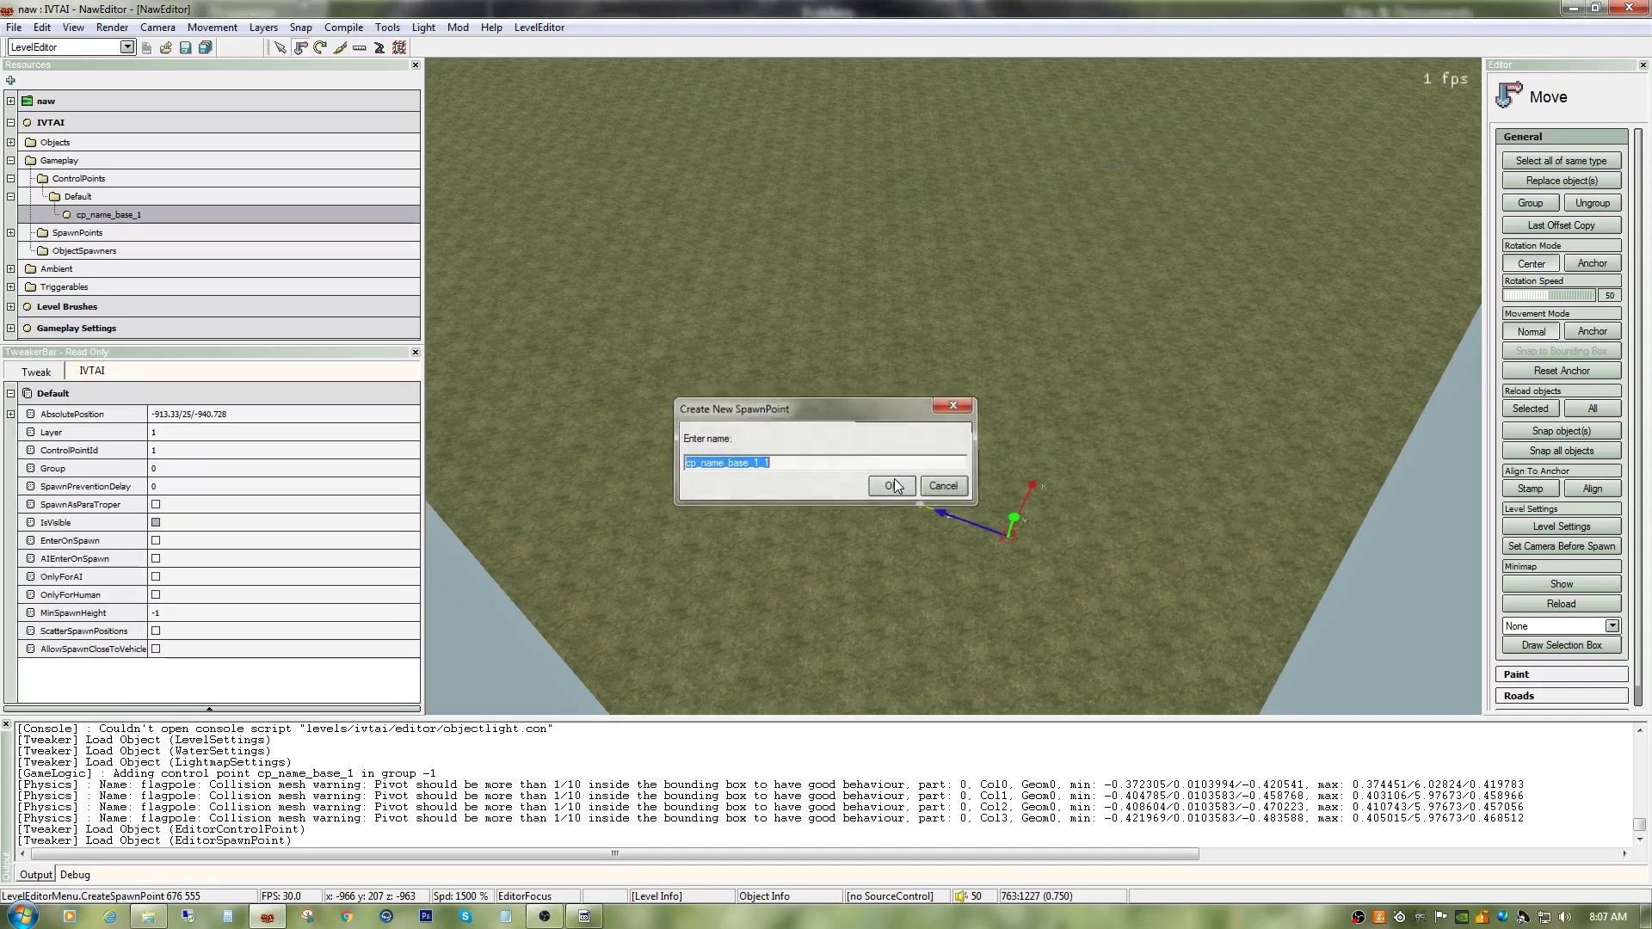
pyautogui.rightClick(818, 506)
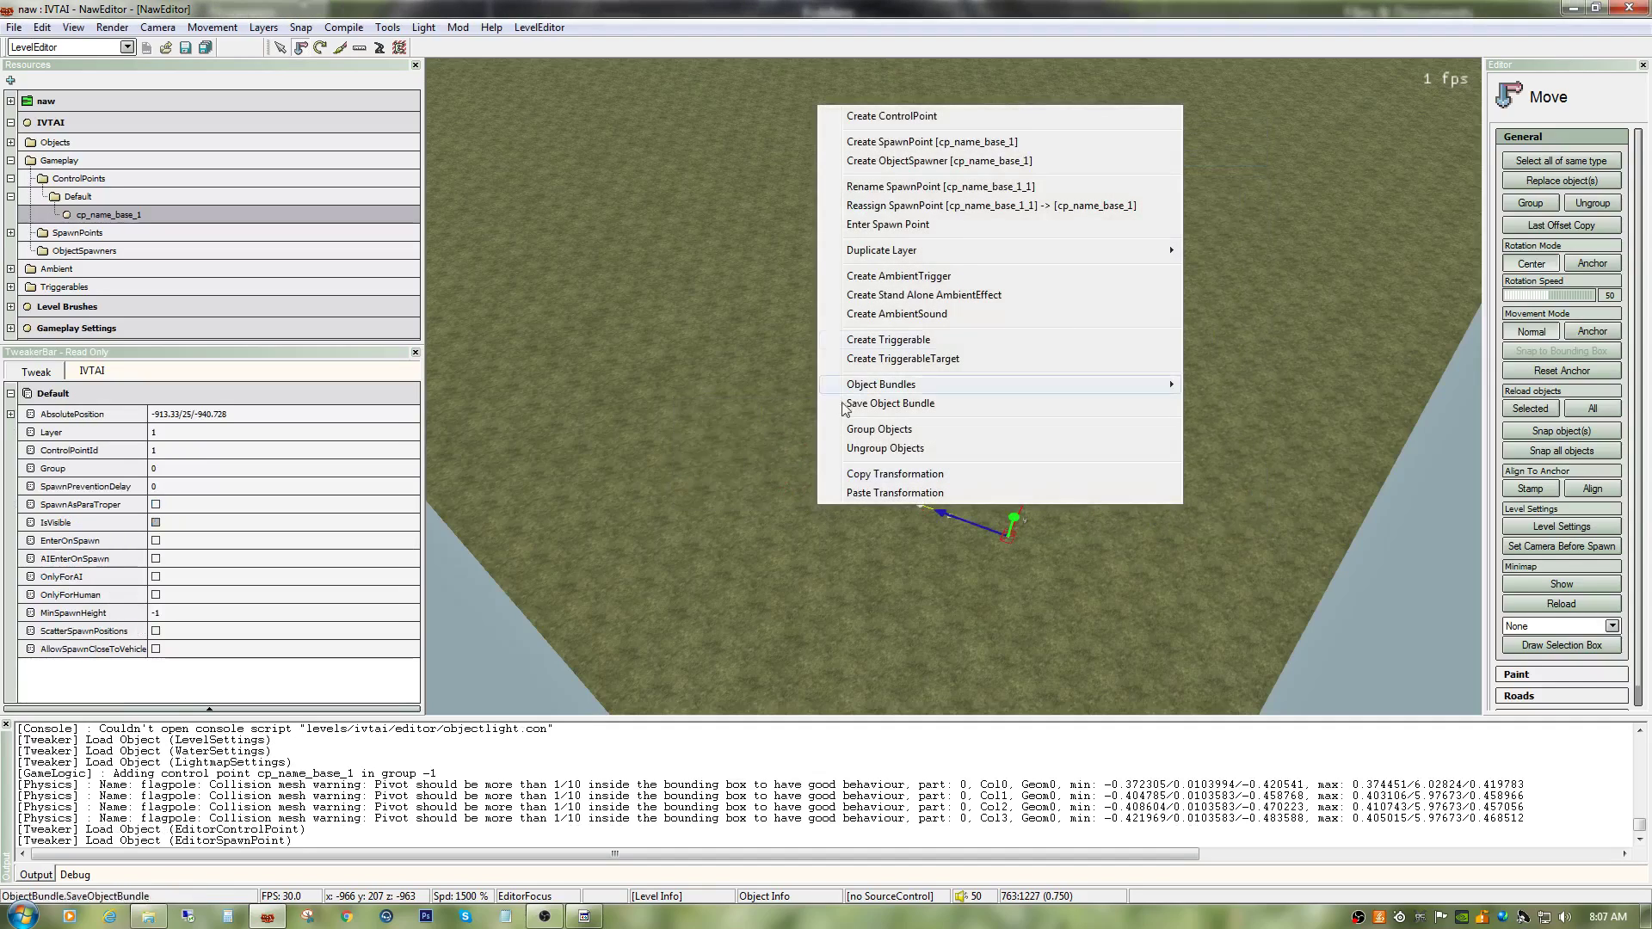
pyautogui.click(883, 147)
pyautogui.click(886, 486)
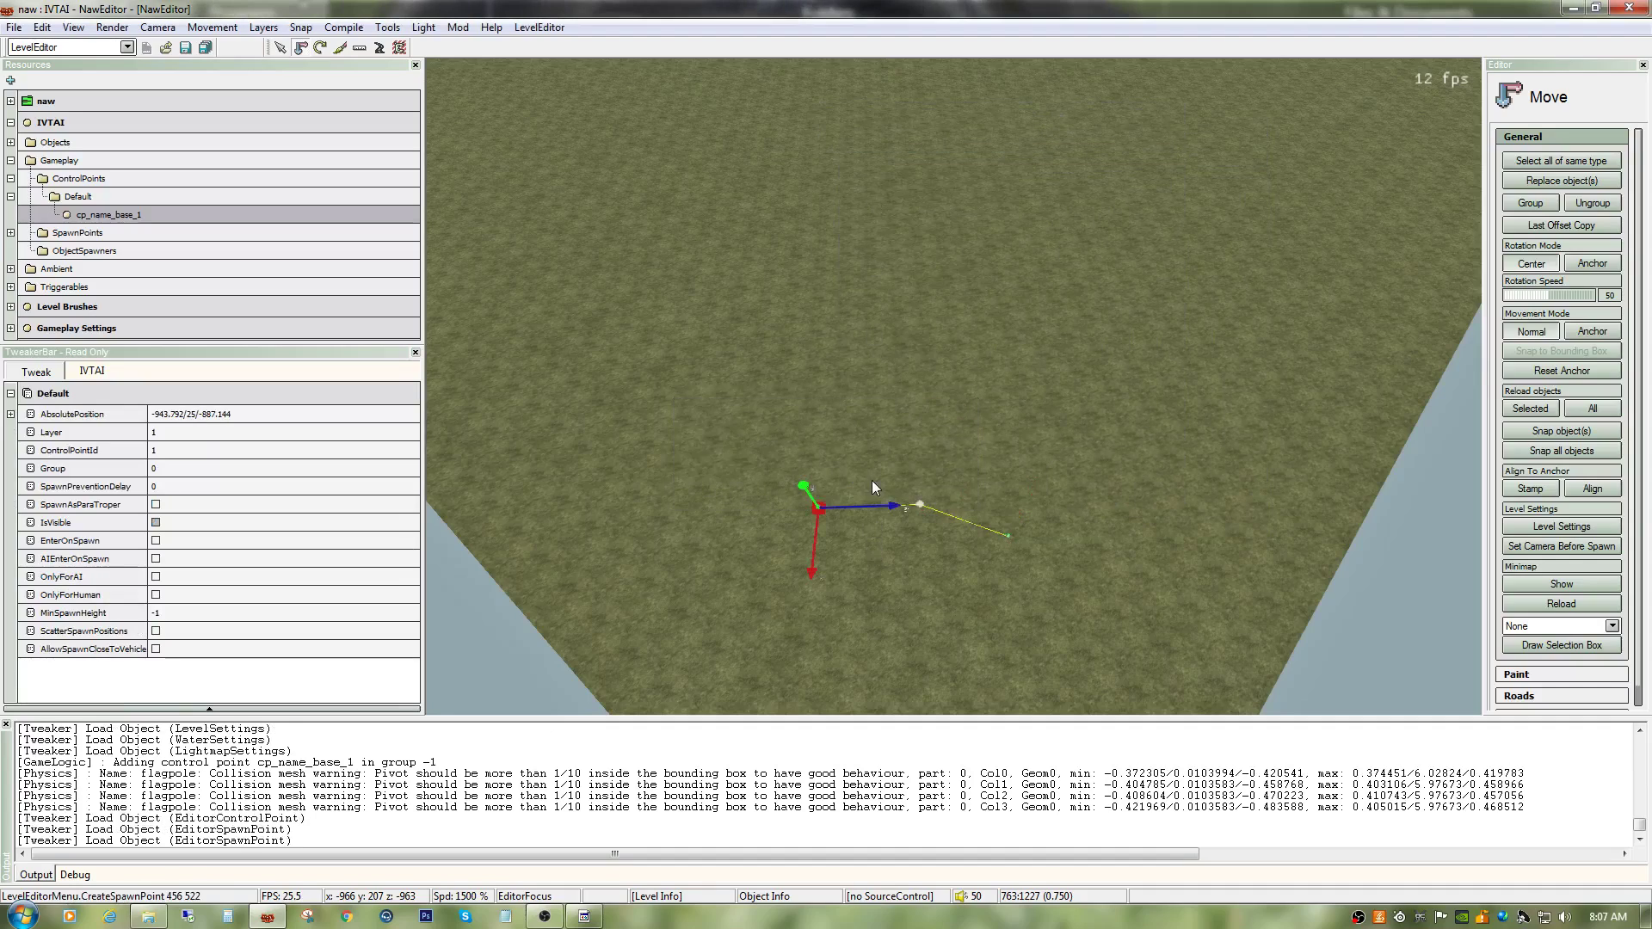
pyautogui.rightClick(1075, 444)
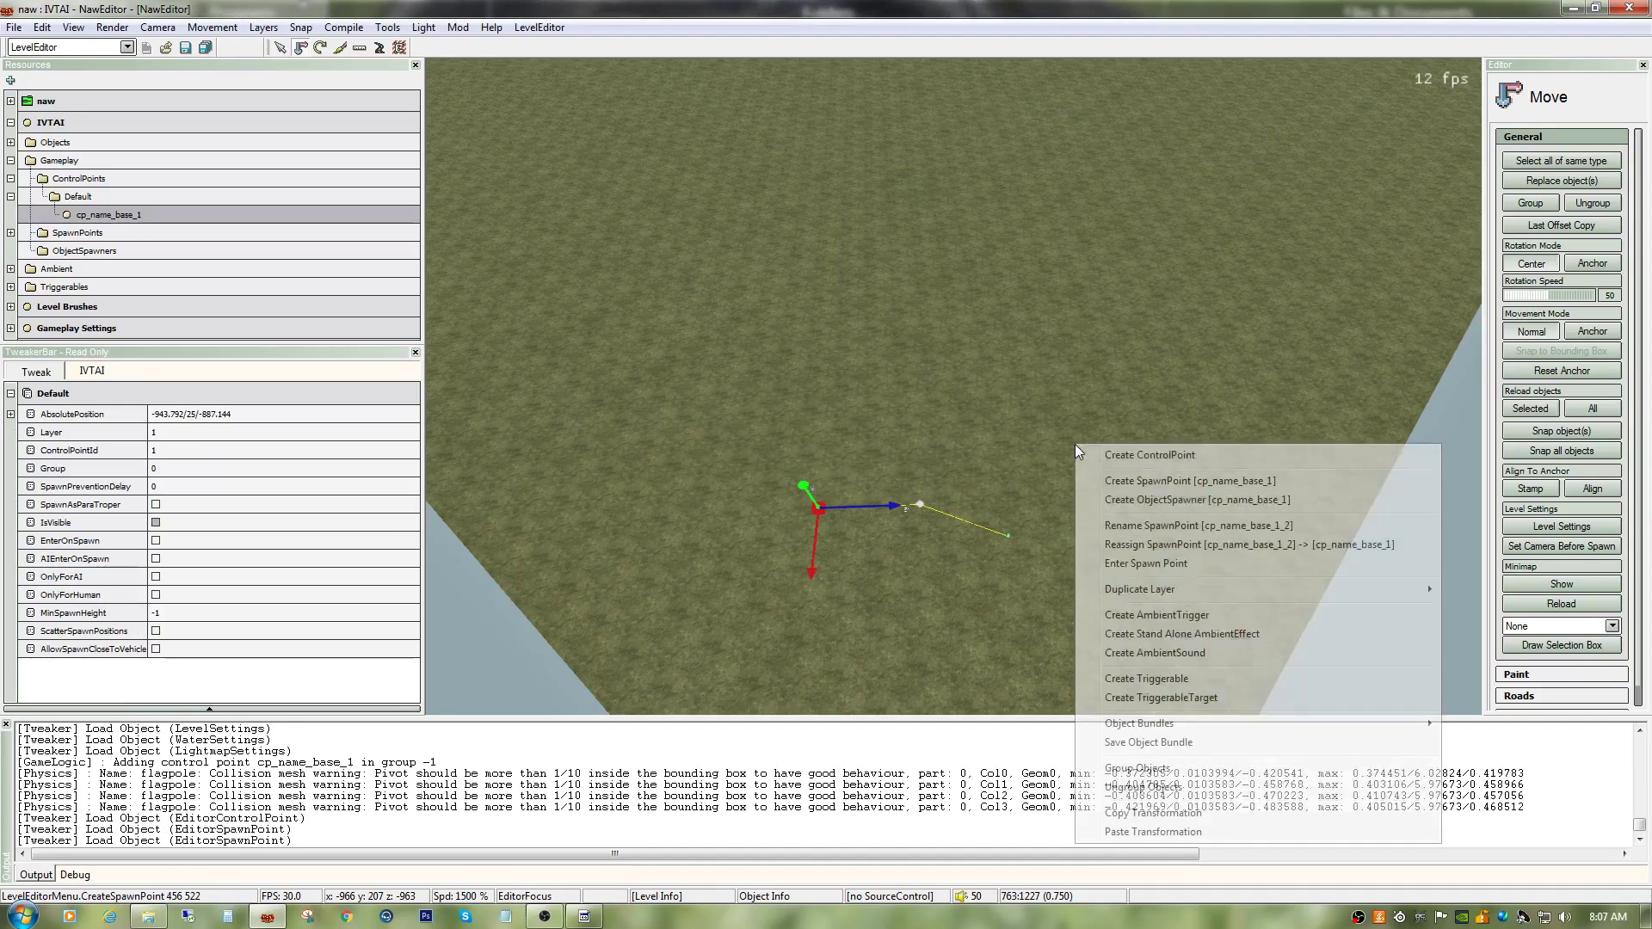
pyautogui.click(1111, 478)
pyautogui.hotkey('ctrl', 'c')
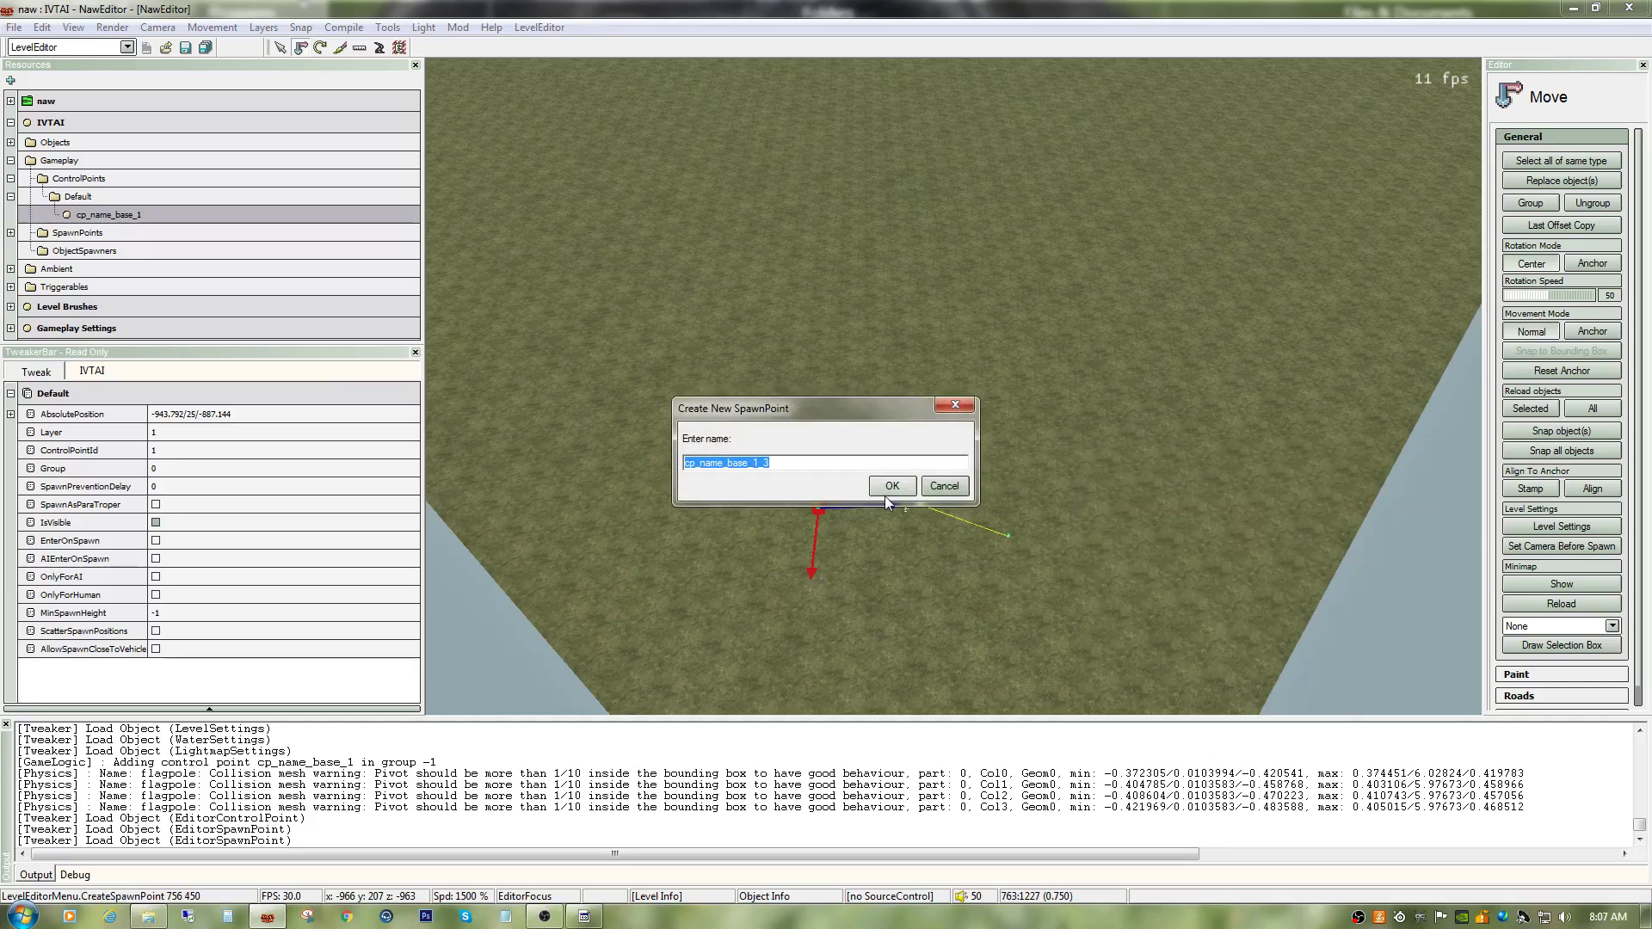
pyautogui.click(886, 485)
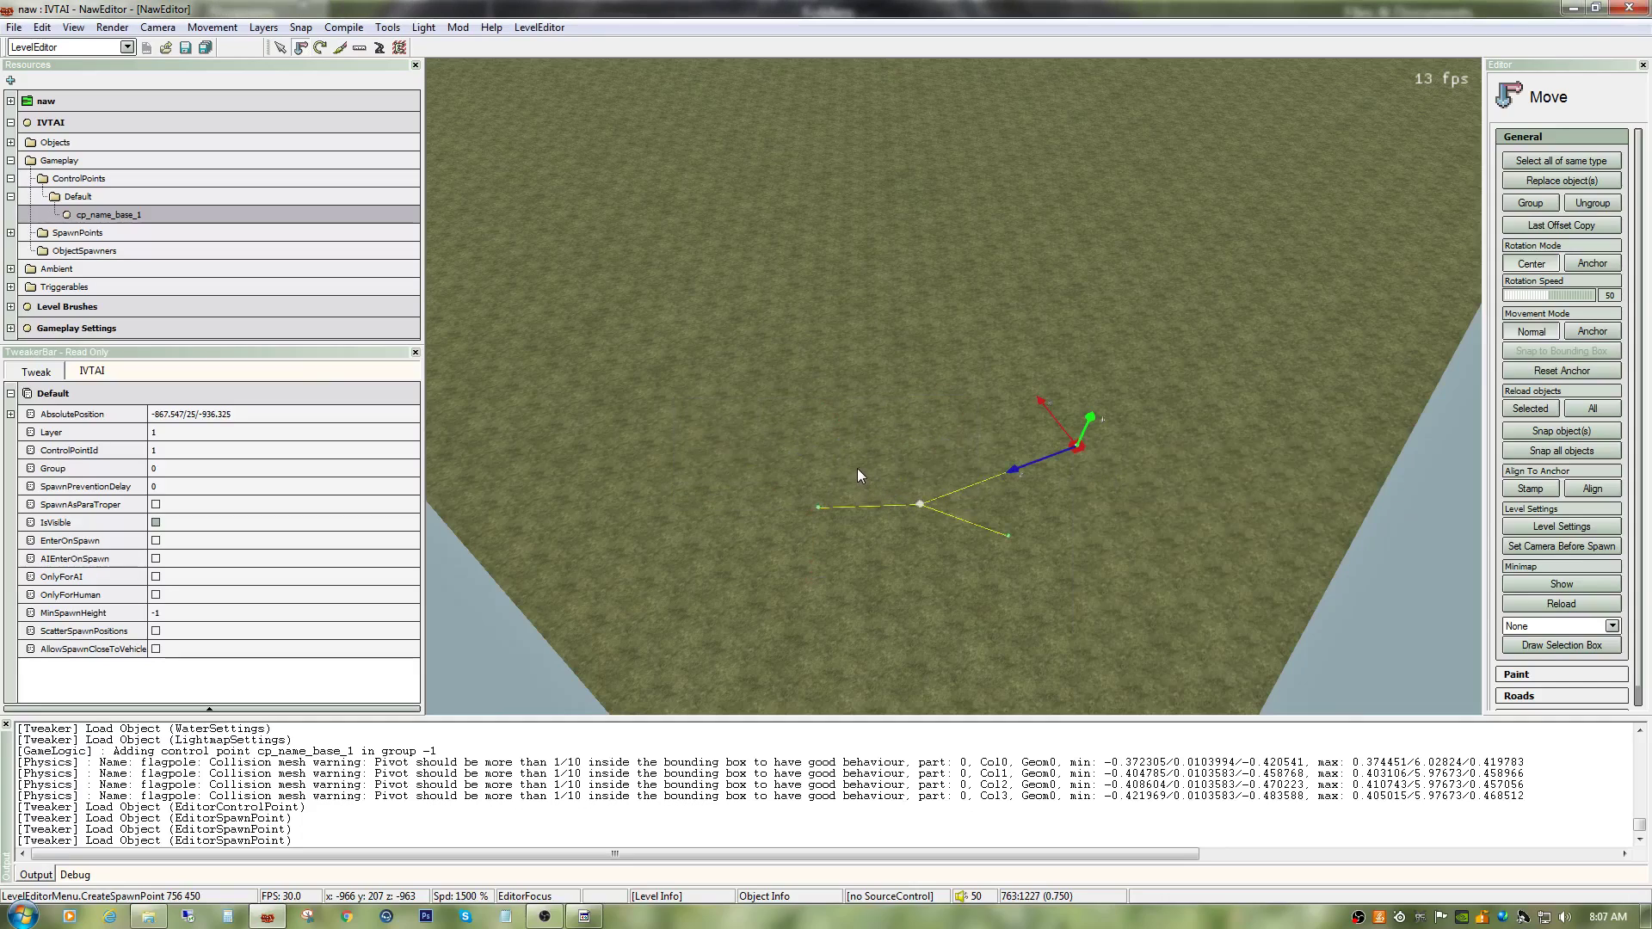
# Step: Create a control point named cp_name_base_2 near the opposite terrain corner, at about 928/25/927, reusing the copied name
pyautogui.press('ctrl')
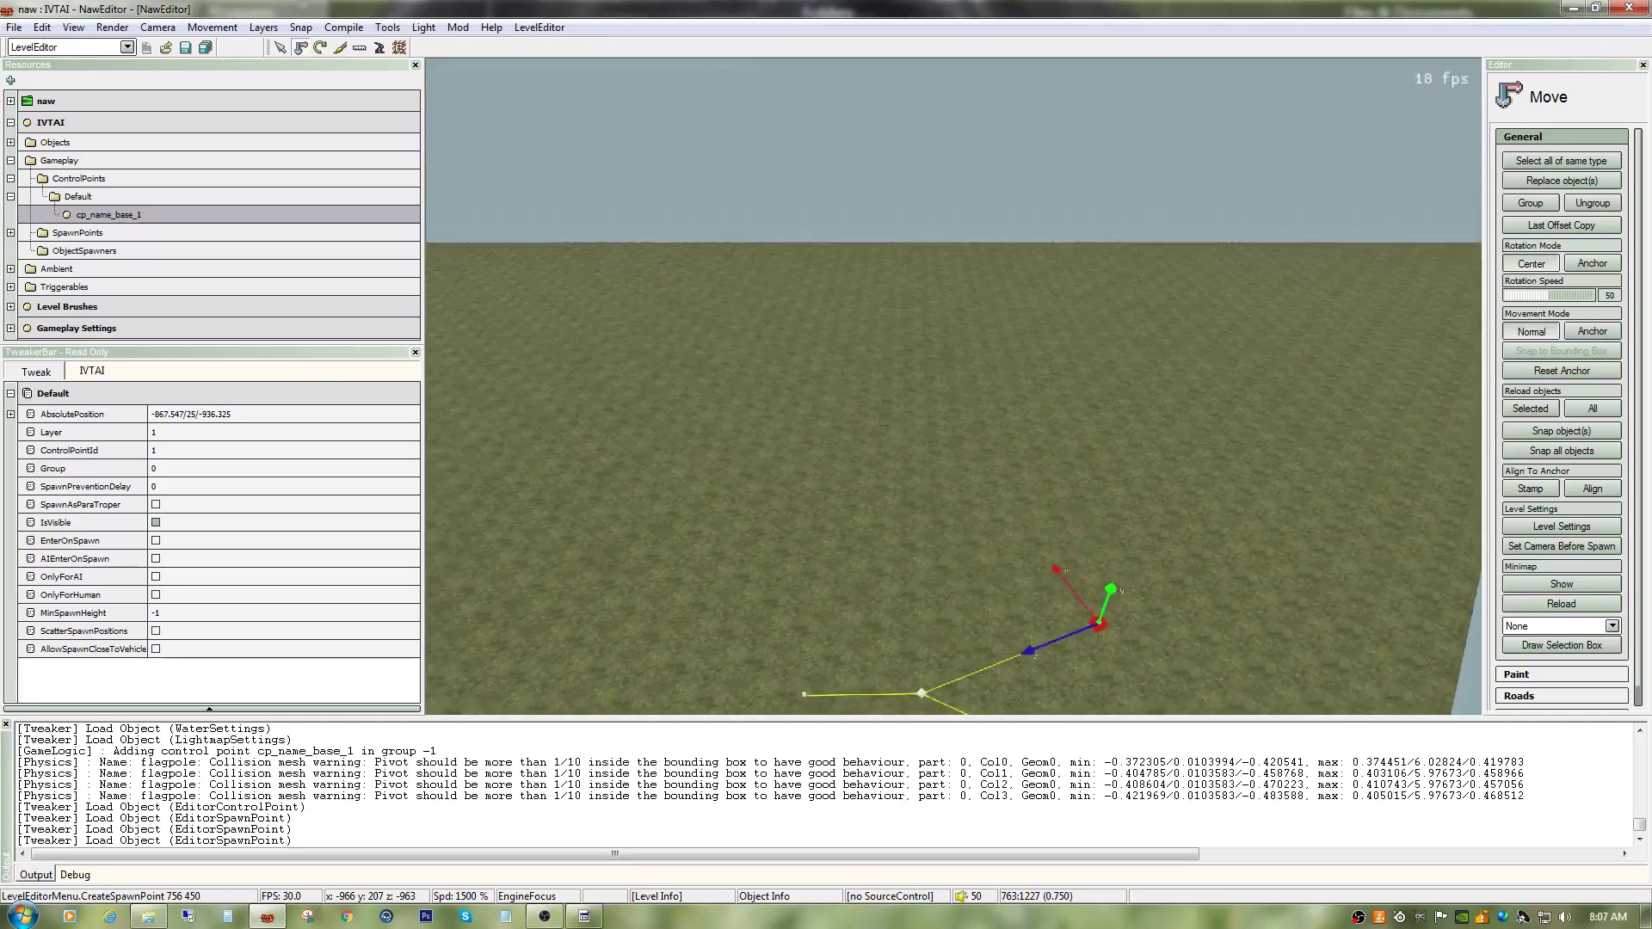
pyautogui.hotkey('ctrl', 'w')
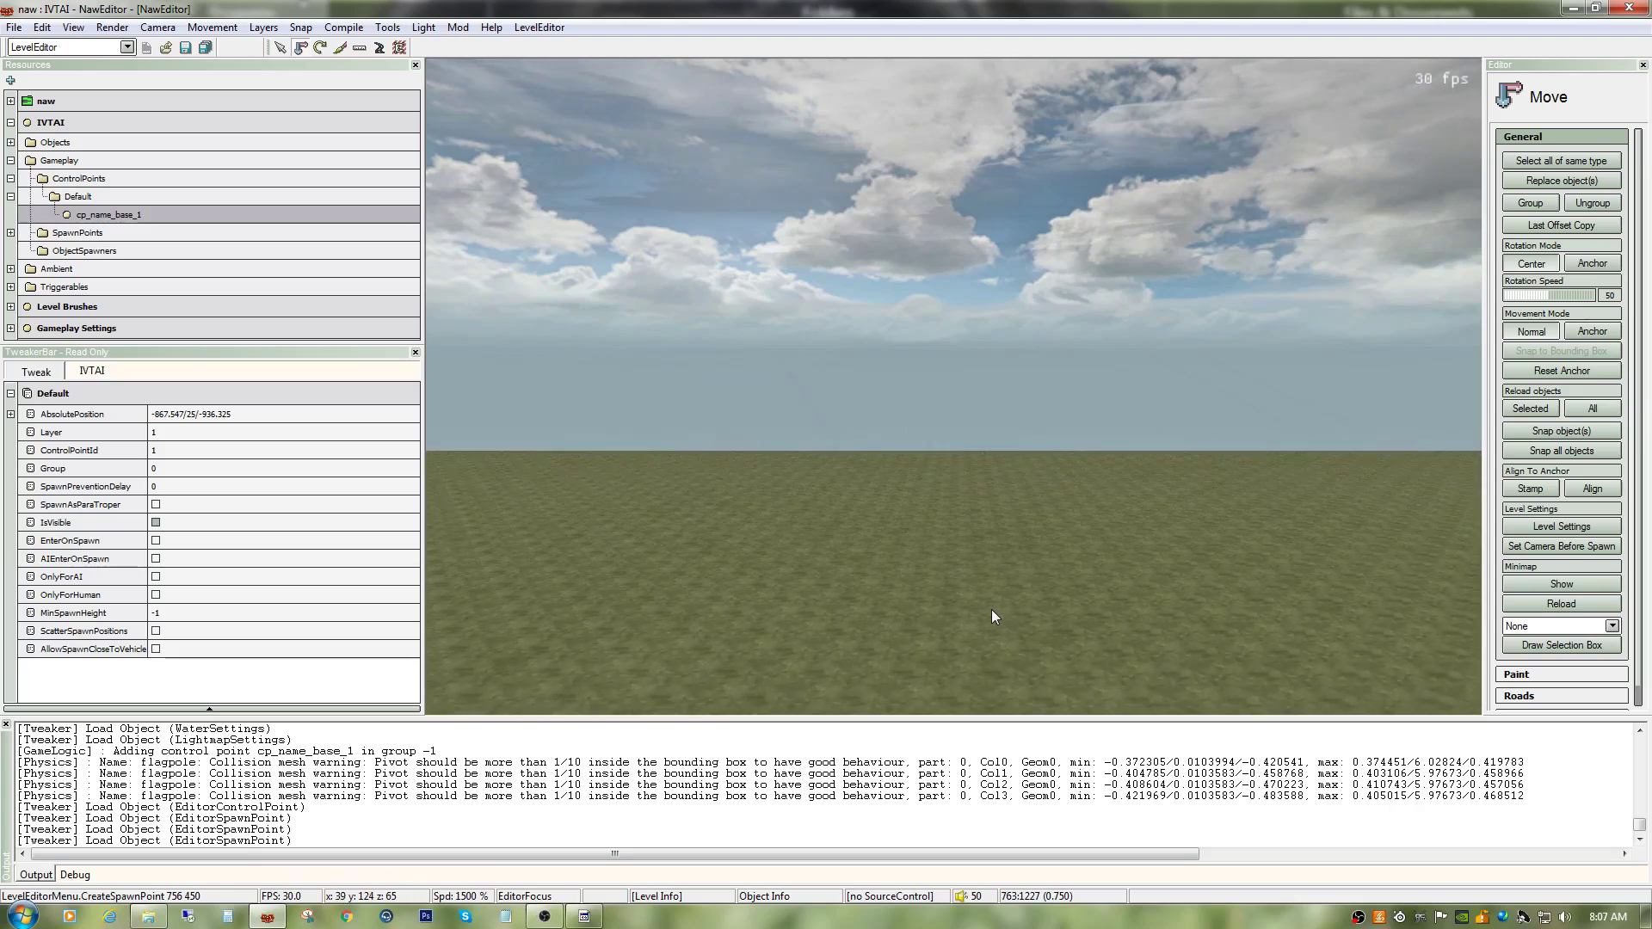
pyautogui.press('ctrl')
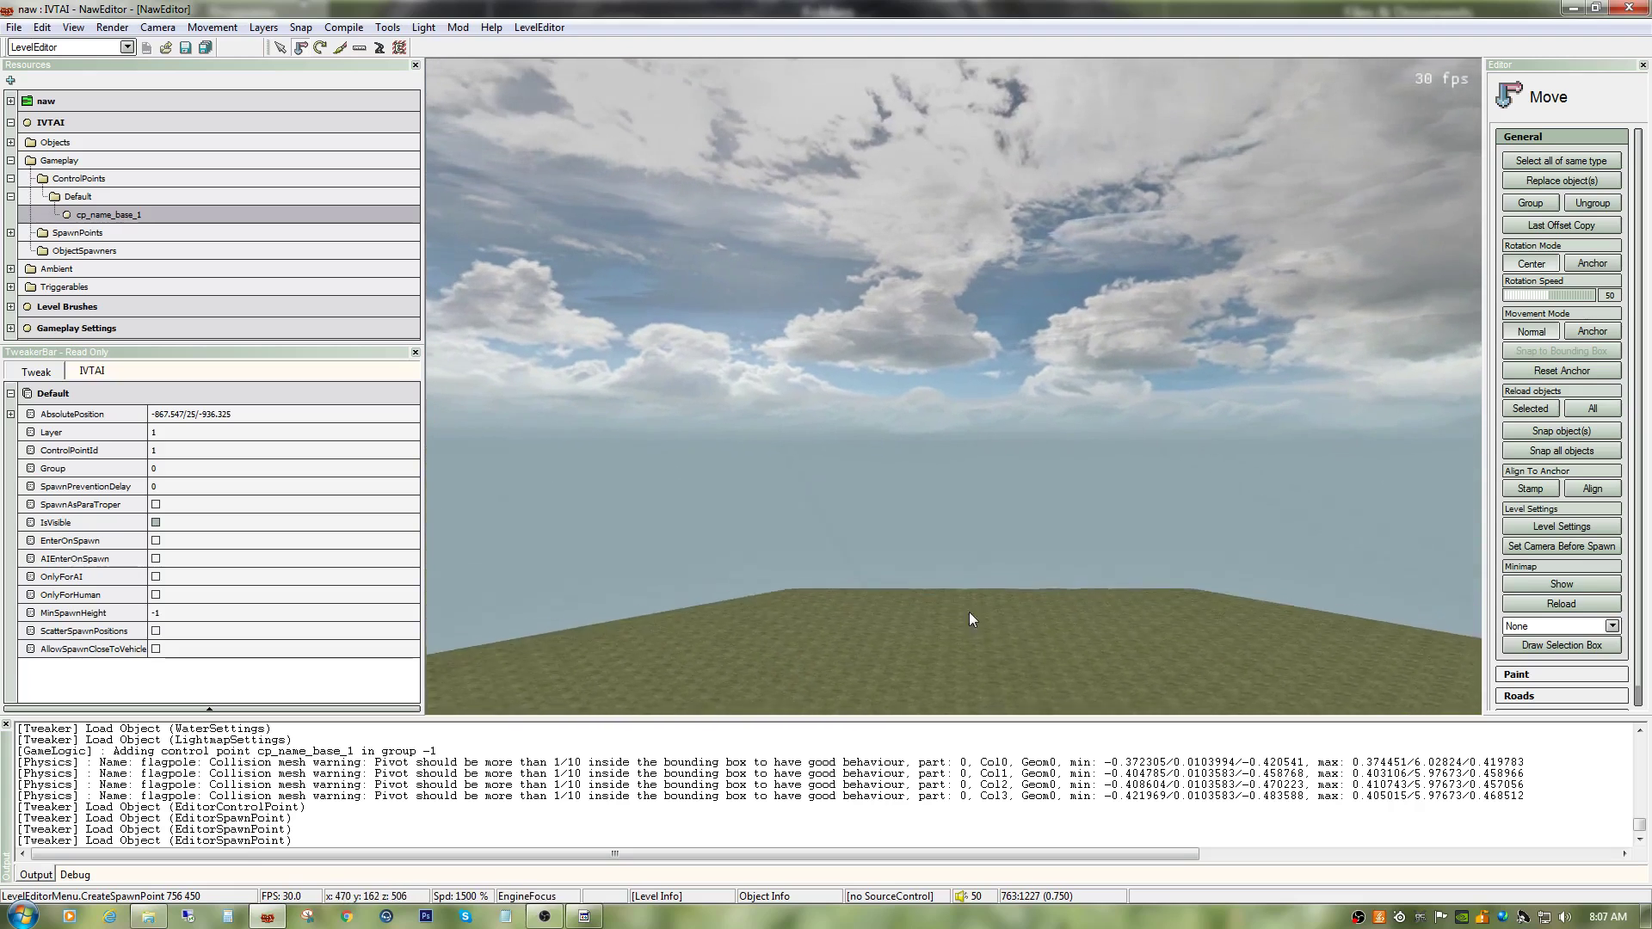
pyautogui.press('ctrl')
pyautogui.press('ctrl')
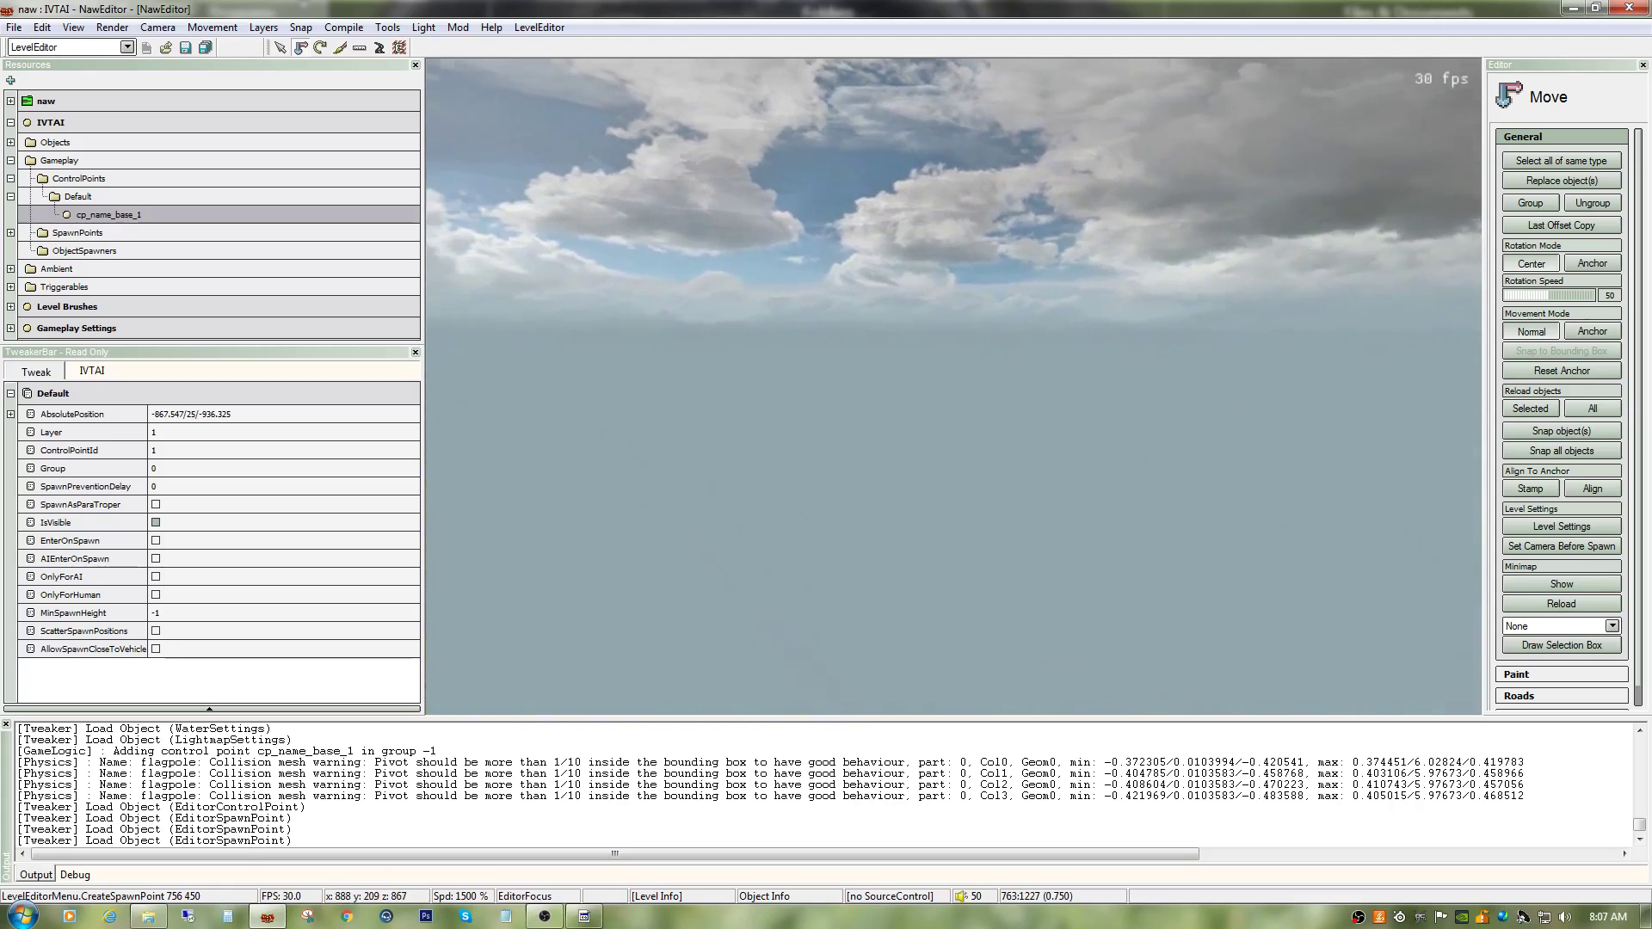
pyautogui.press('ctrl')
pyautogui.press('s')
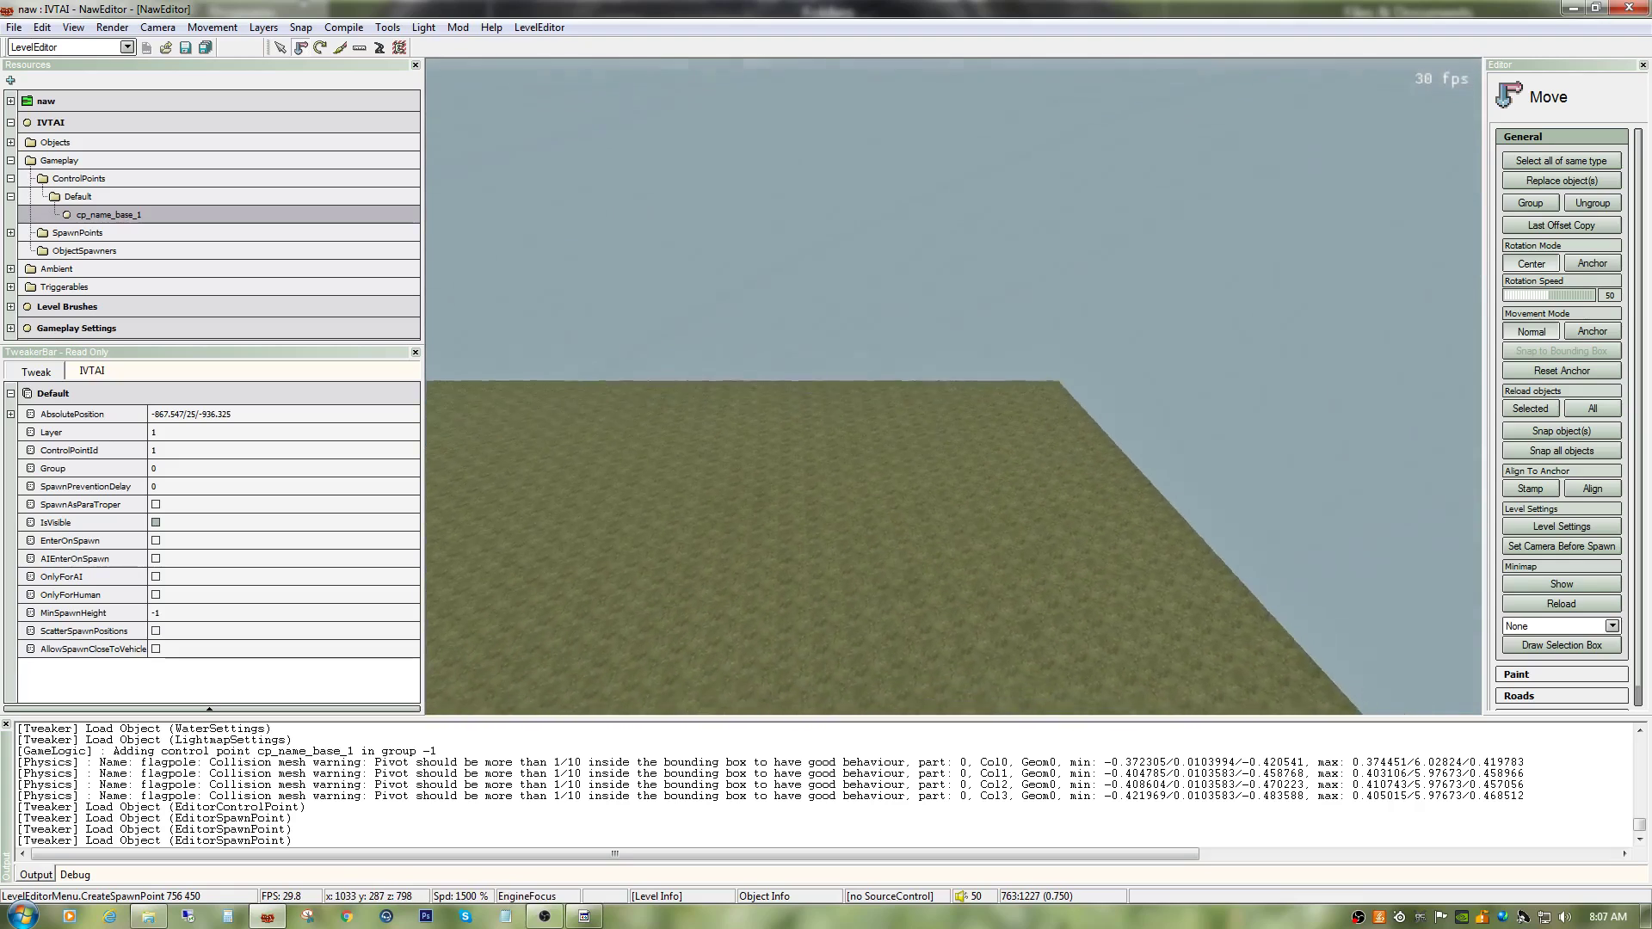
pyautogui.press('ctrl')
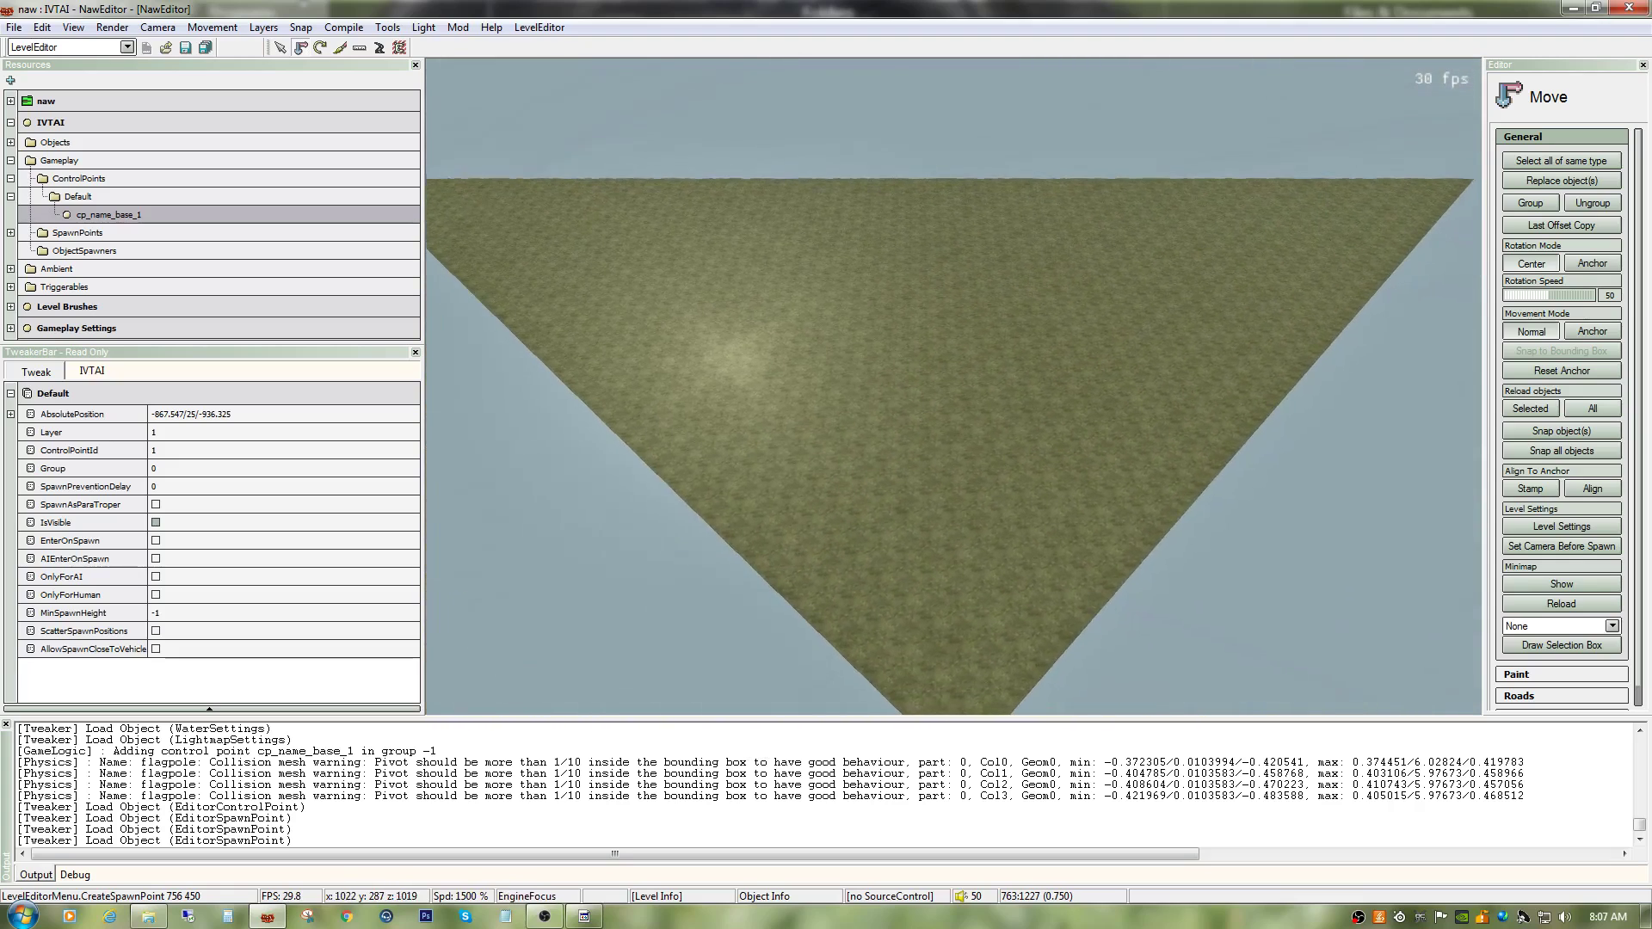
pyautogui.press('ctrl')
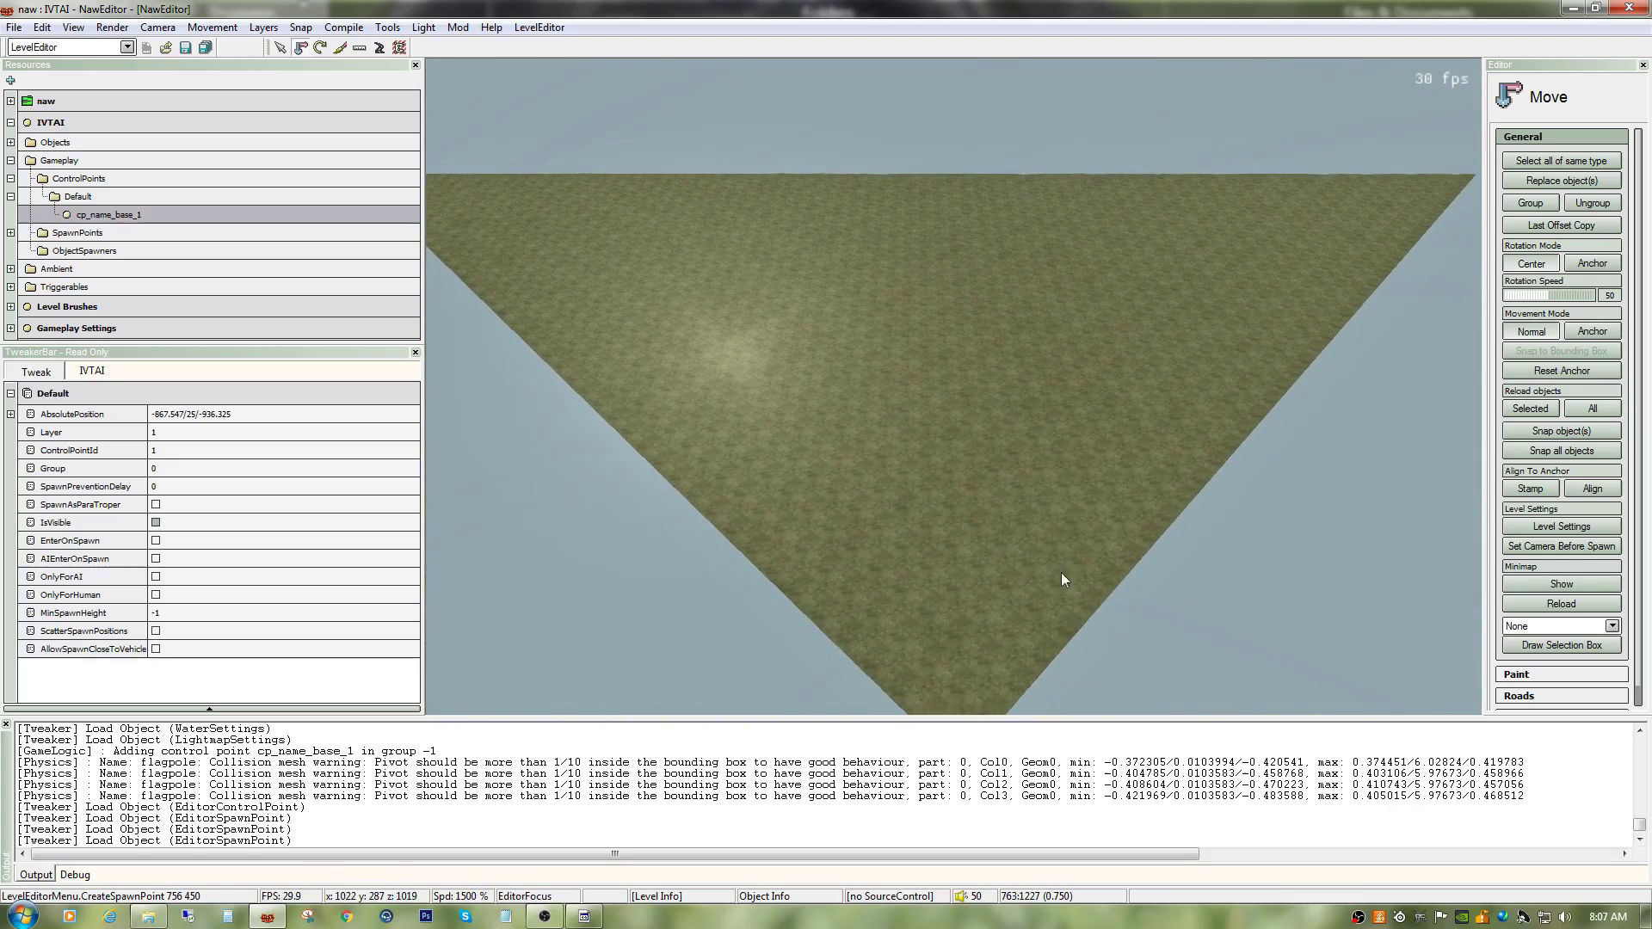
pyautogui.rightClick(946, 478)
pyautogui.click(1036, 487)
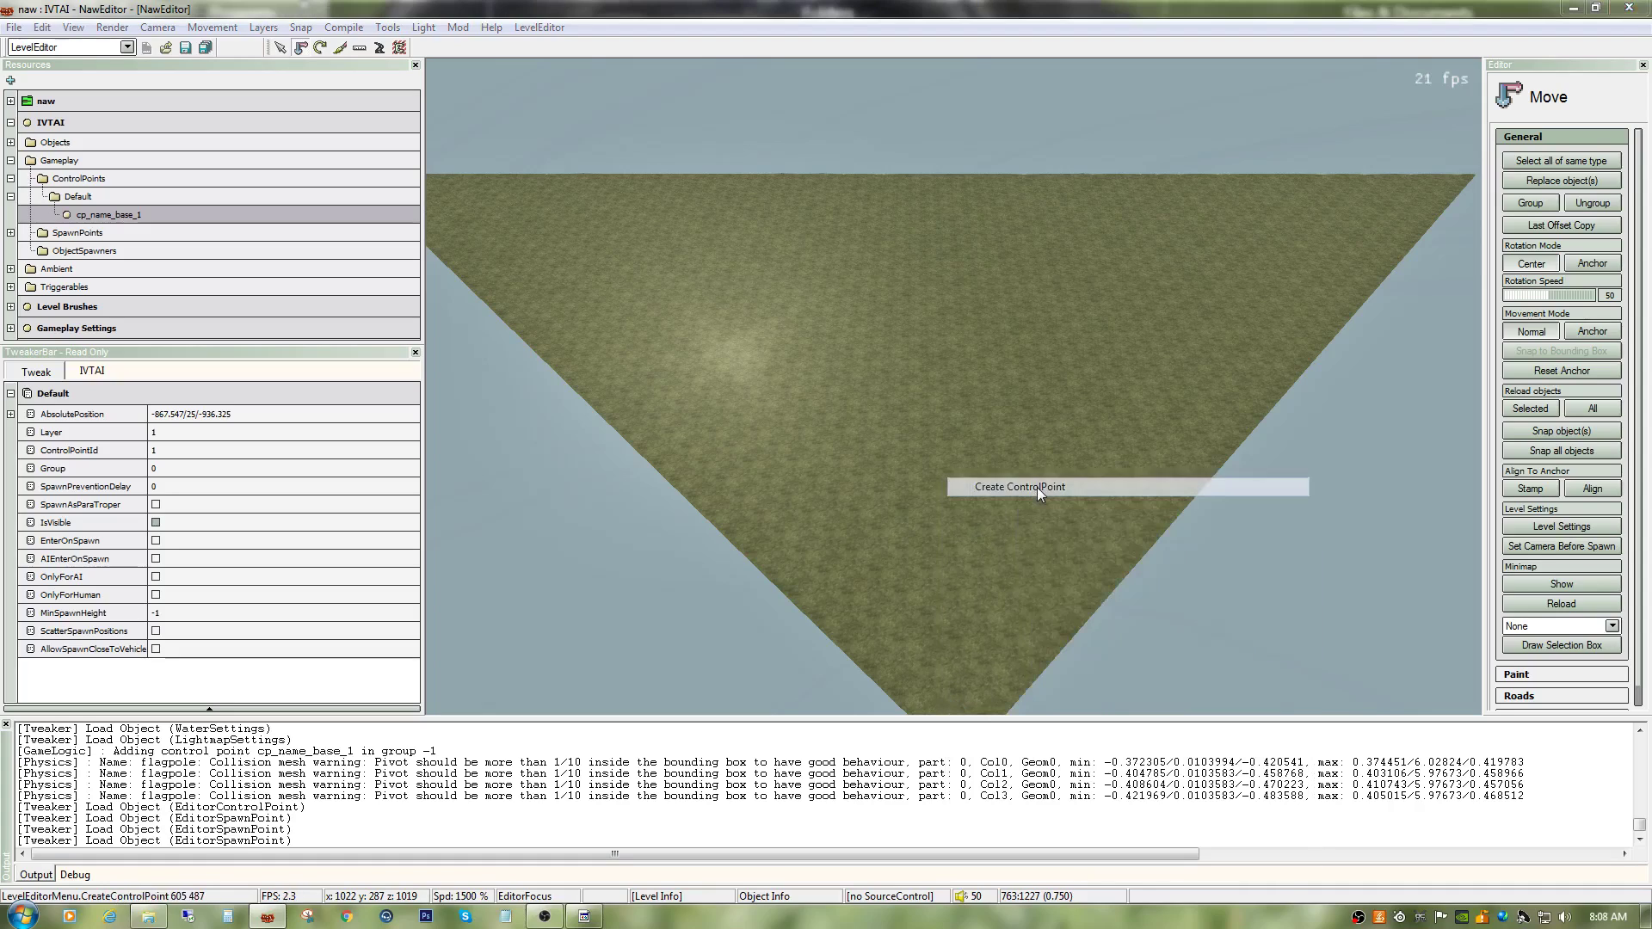
pyautogui.rightClick(812, 469)
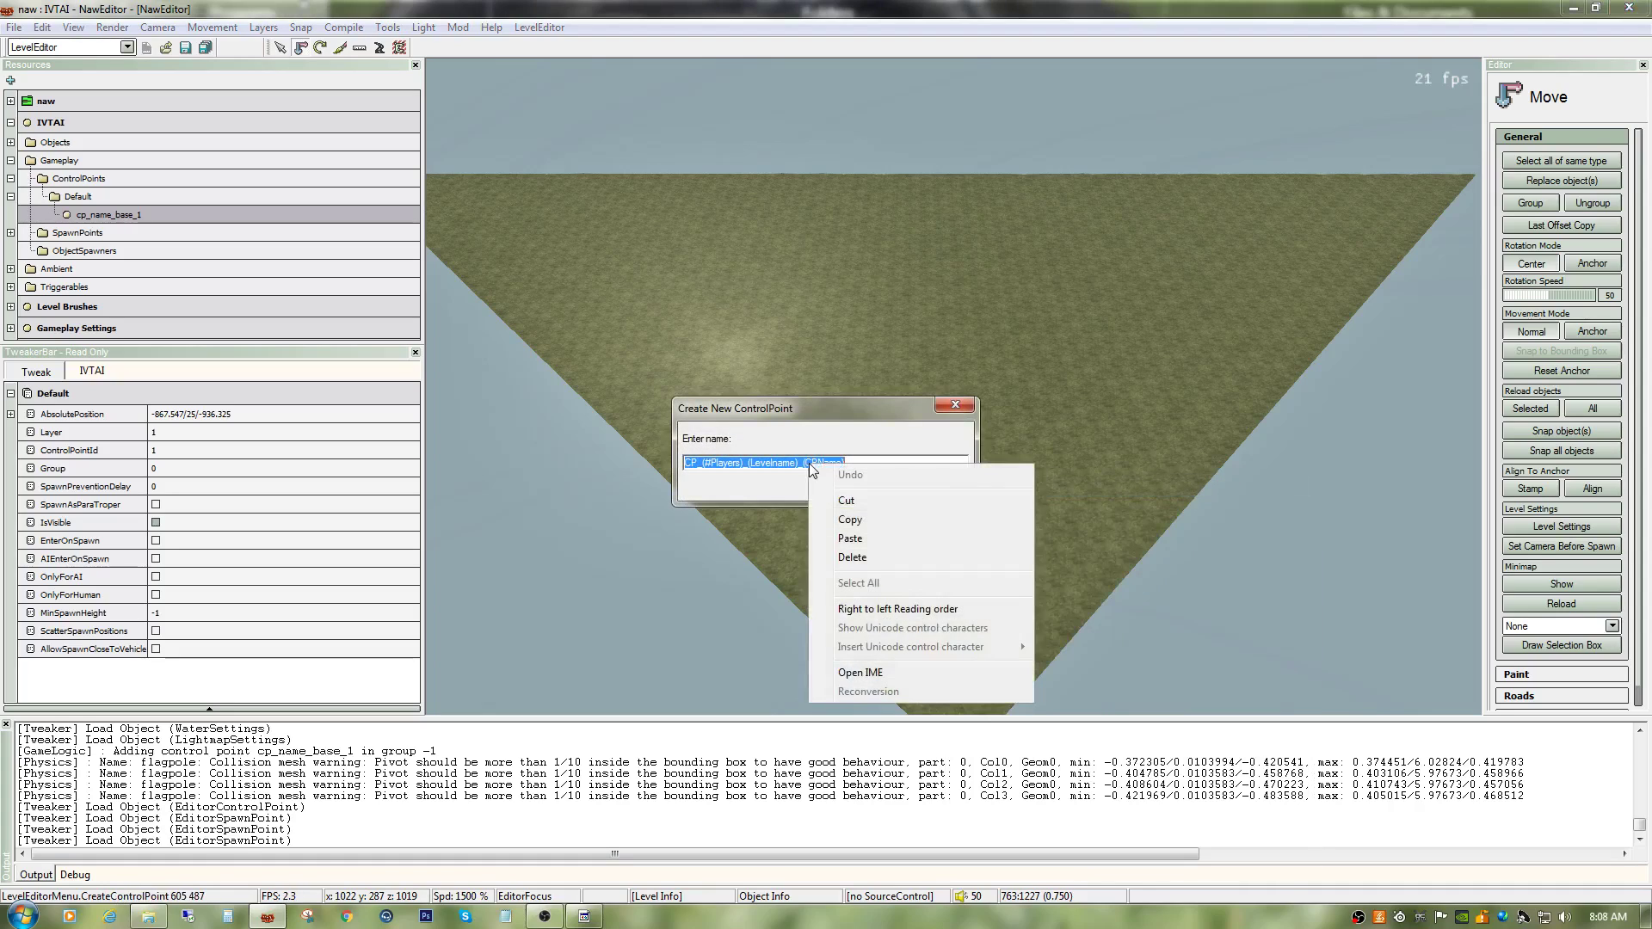
pyautogui.click(828, 539)
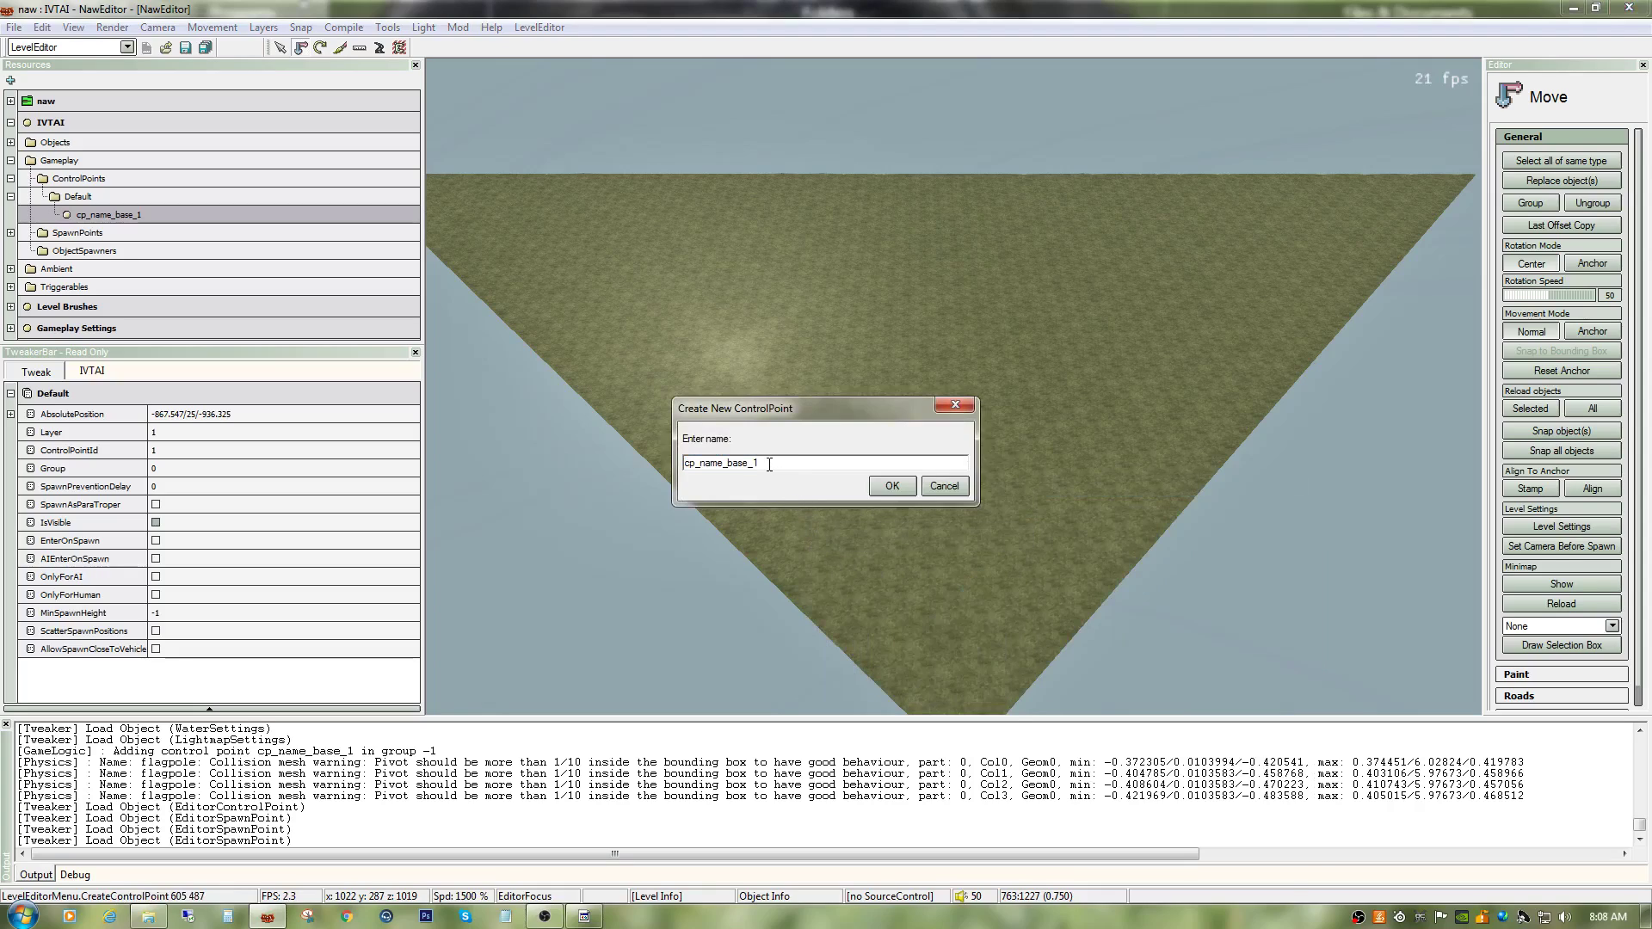
pyautogui.press('BackSpace')
pyautogui.write('2')
pyautogui.click(895, 486)
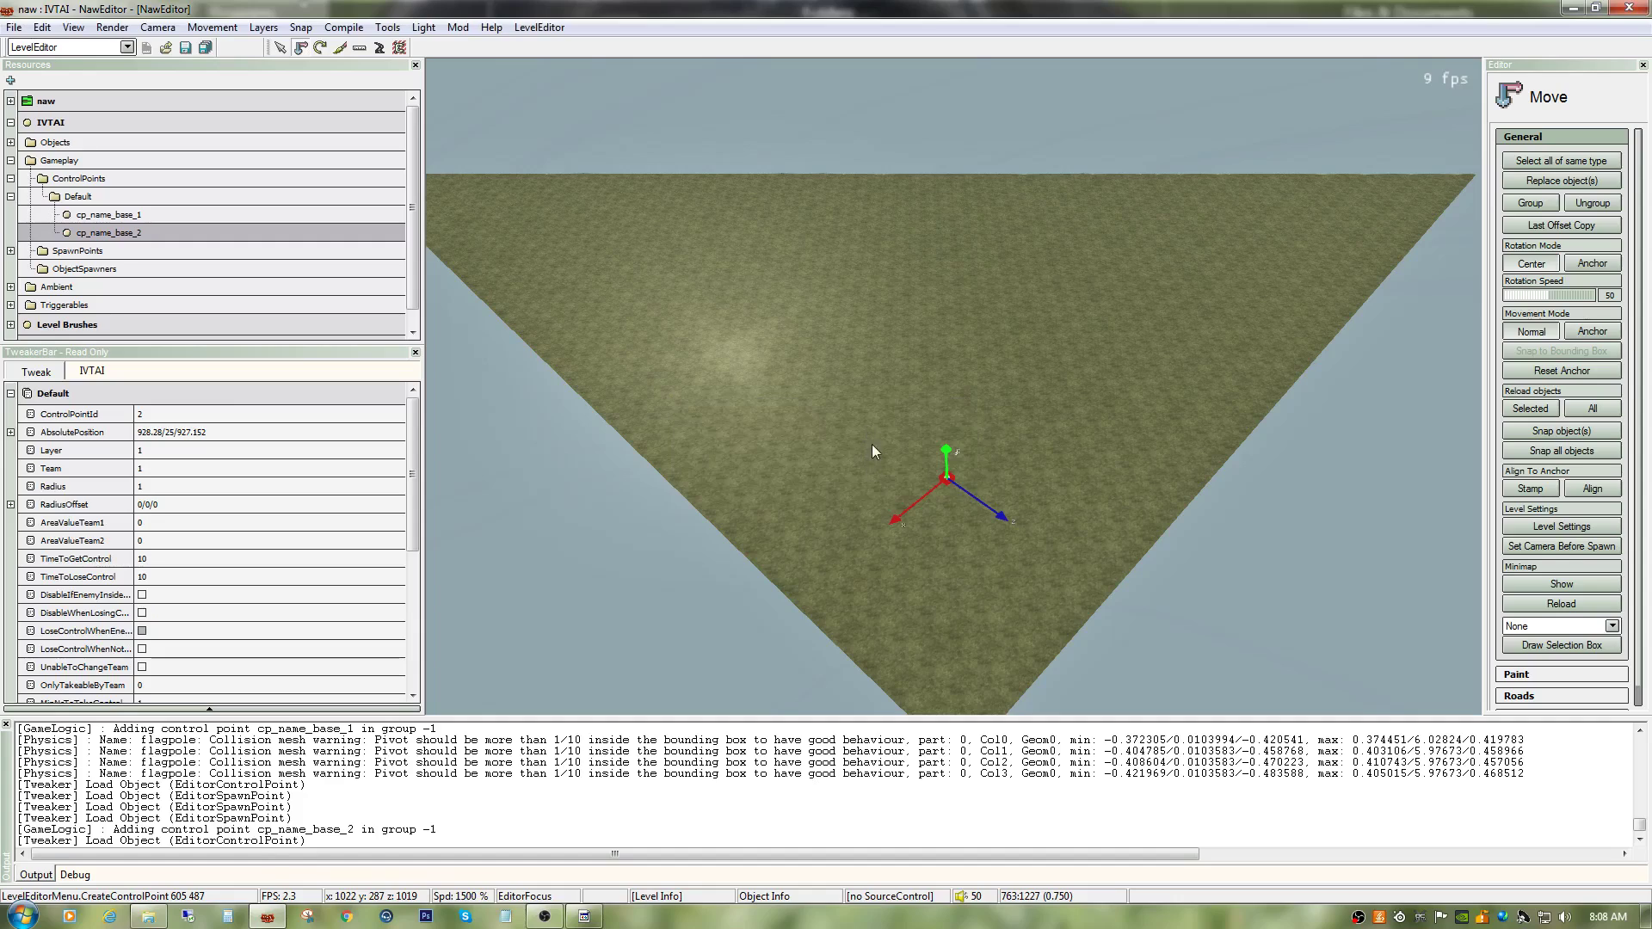
# Step: Create three spawn points around the cp_name_base_2 control point, keeping the suggested names
pyautogui.rightClick(1071, 447)
pyautogui.click(1127, 483)
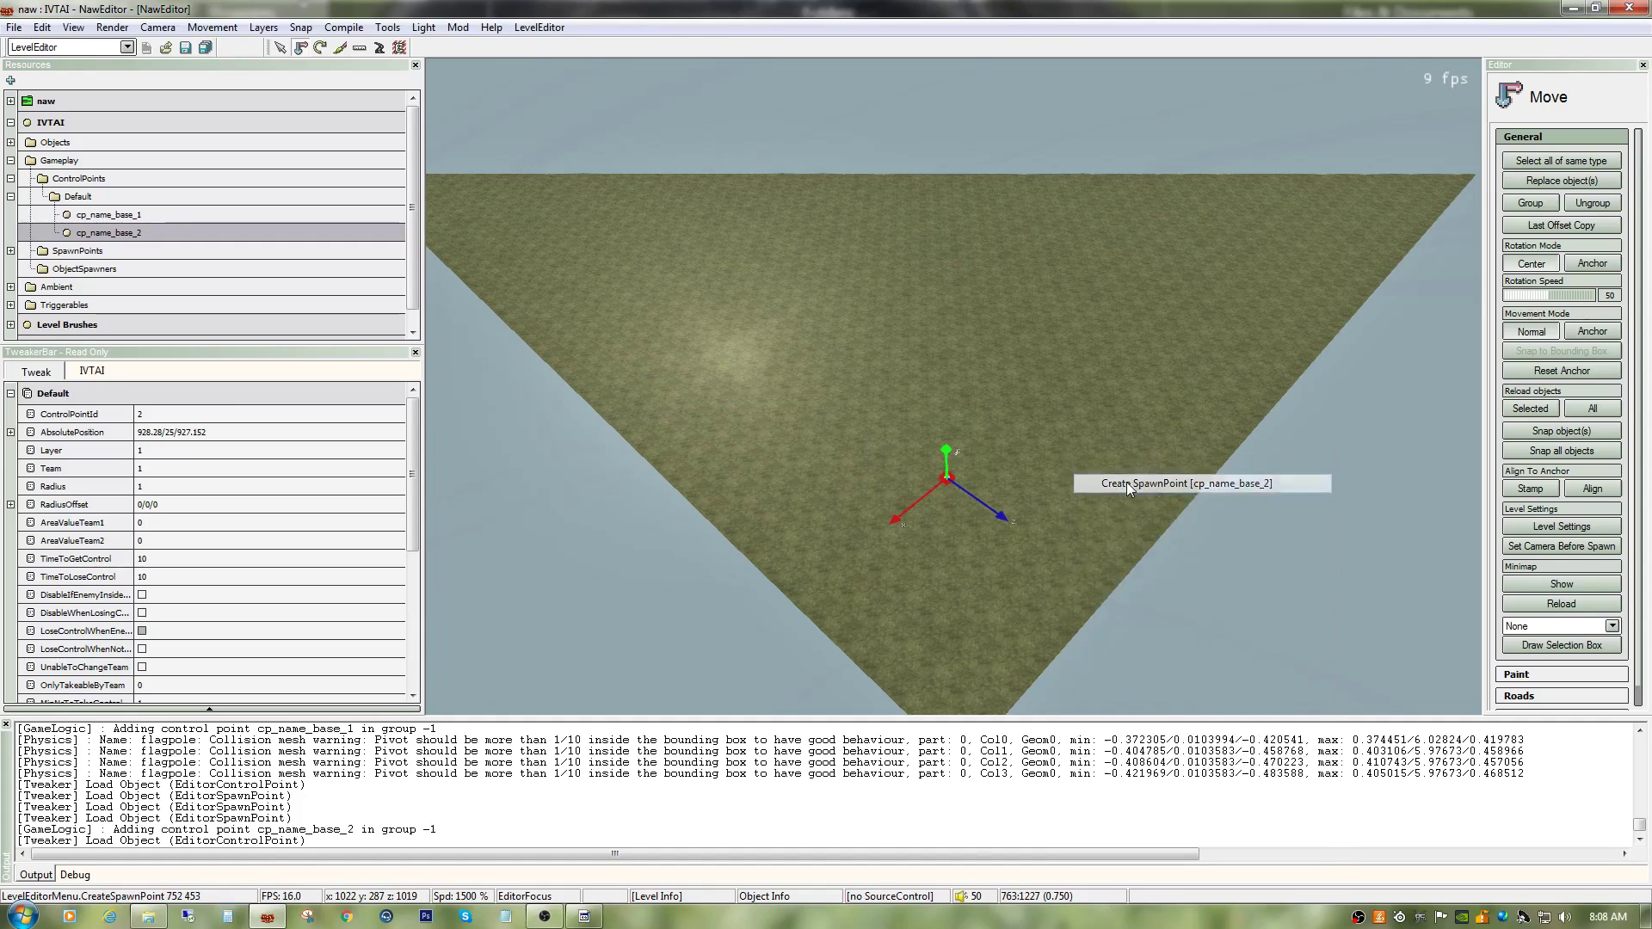
pyautogui.click(895, 484)
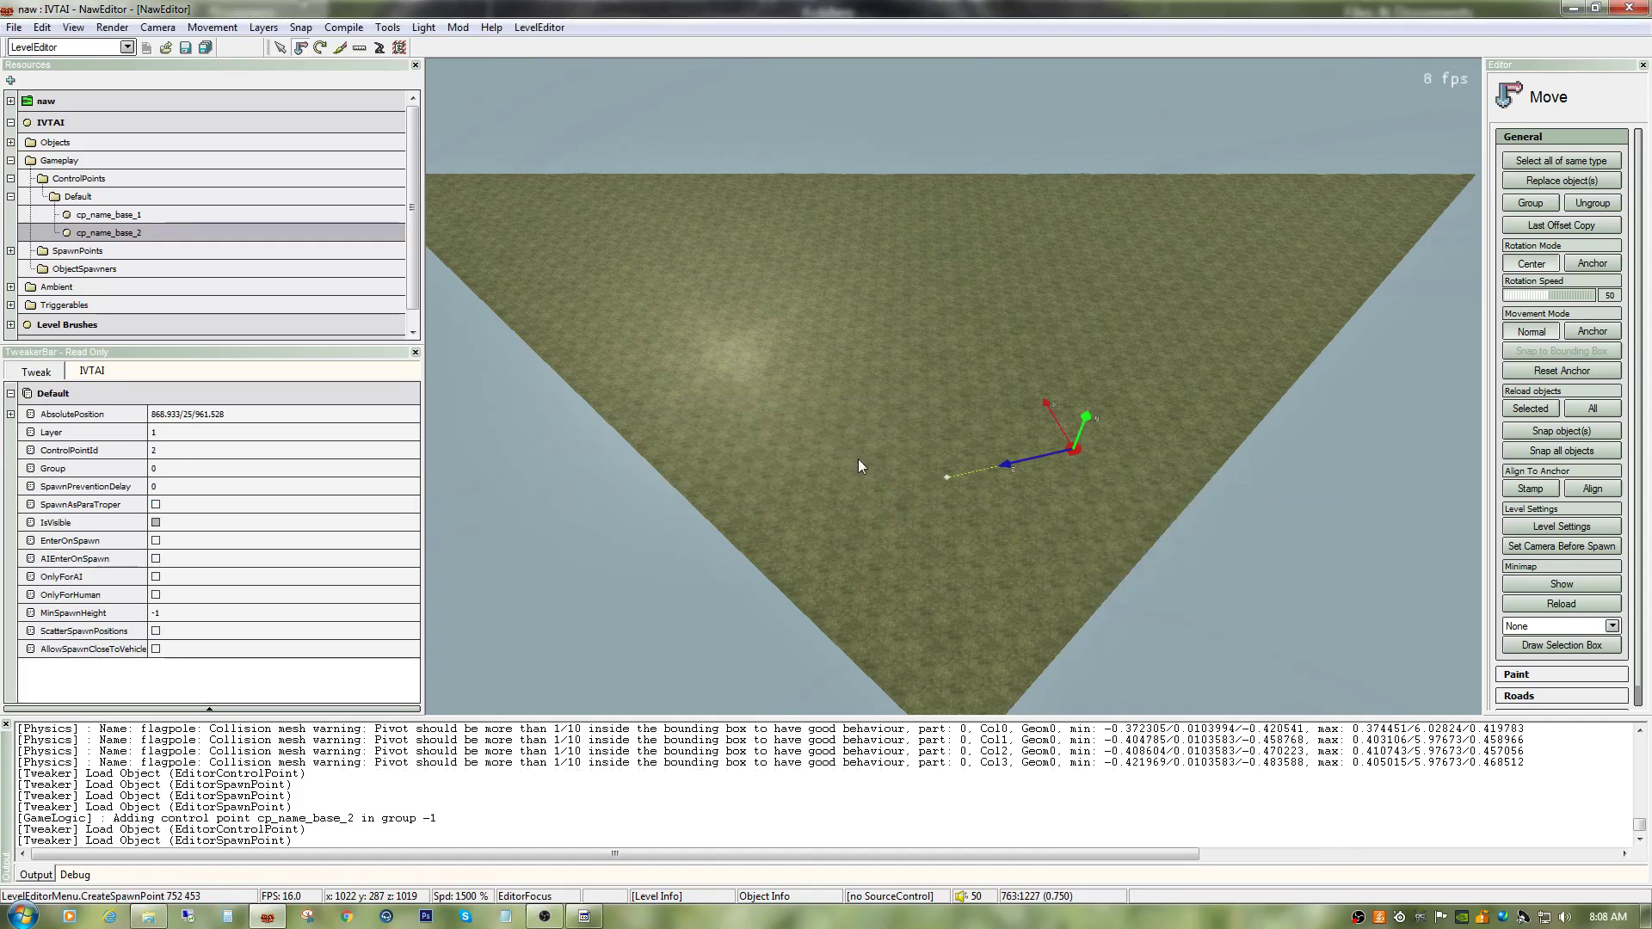
pyautogui.rightClick(835, 442)
pyautogui.click(872, 476)
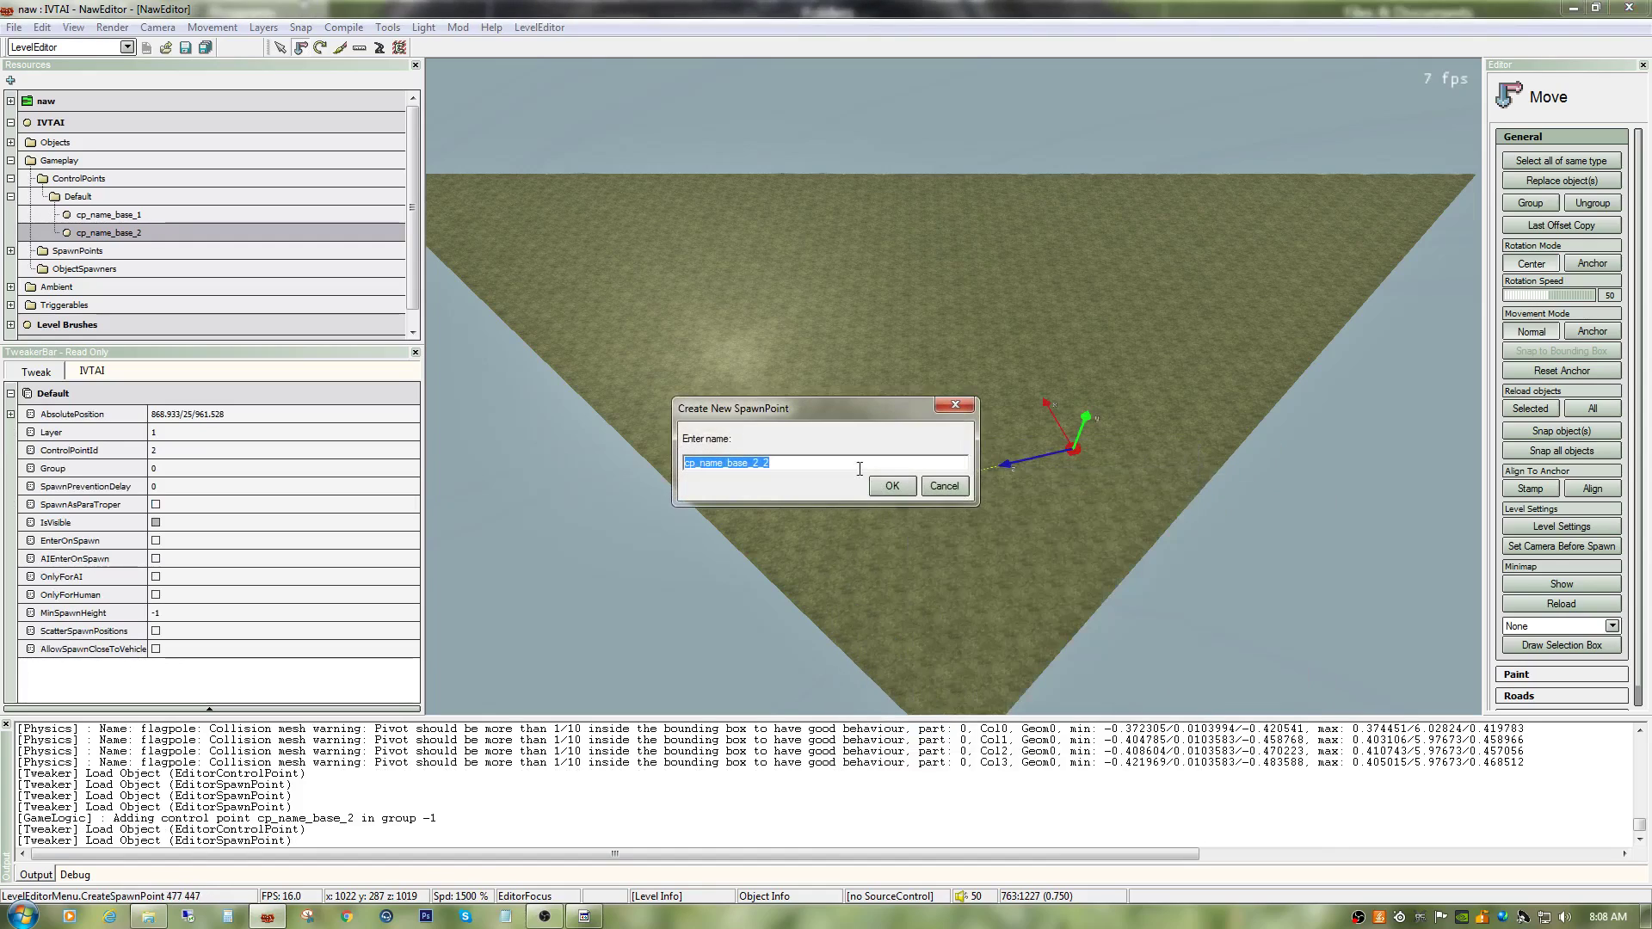
pyautogui.click(894, 486)
pyautogui.rightClick(994, 508)
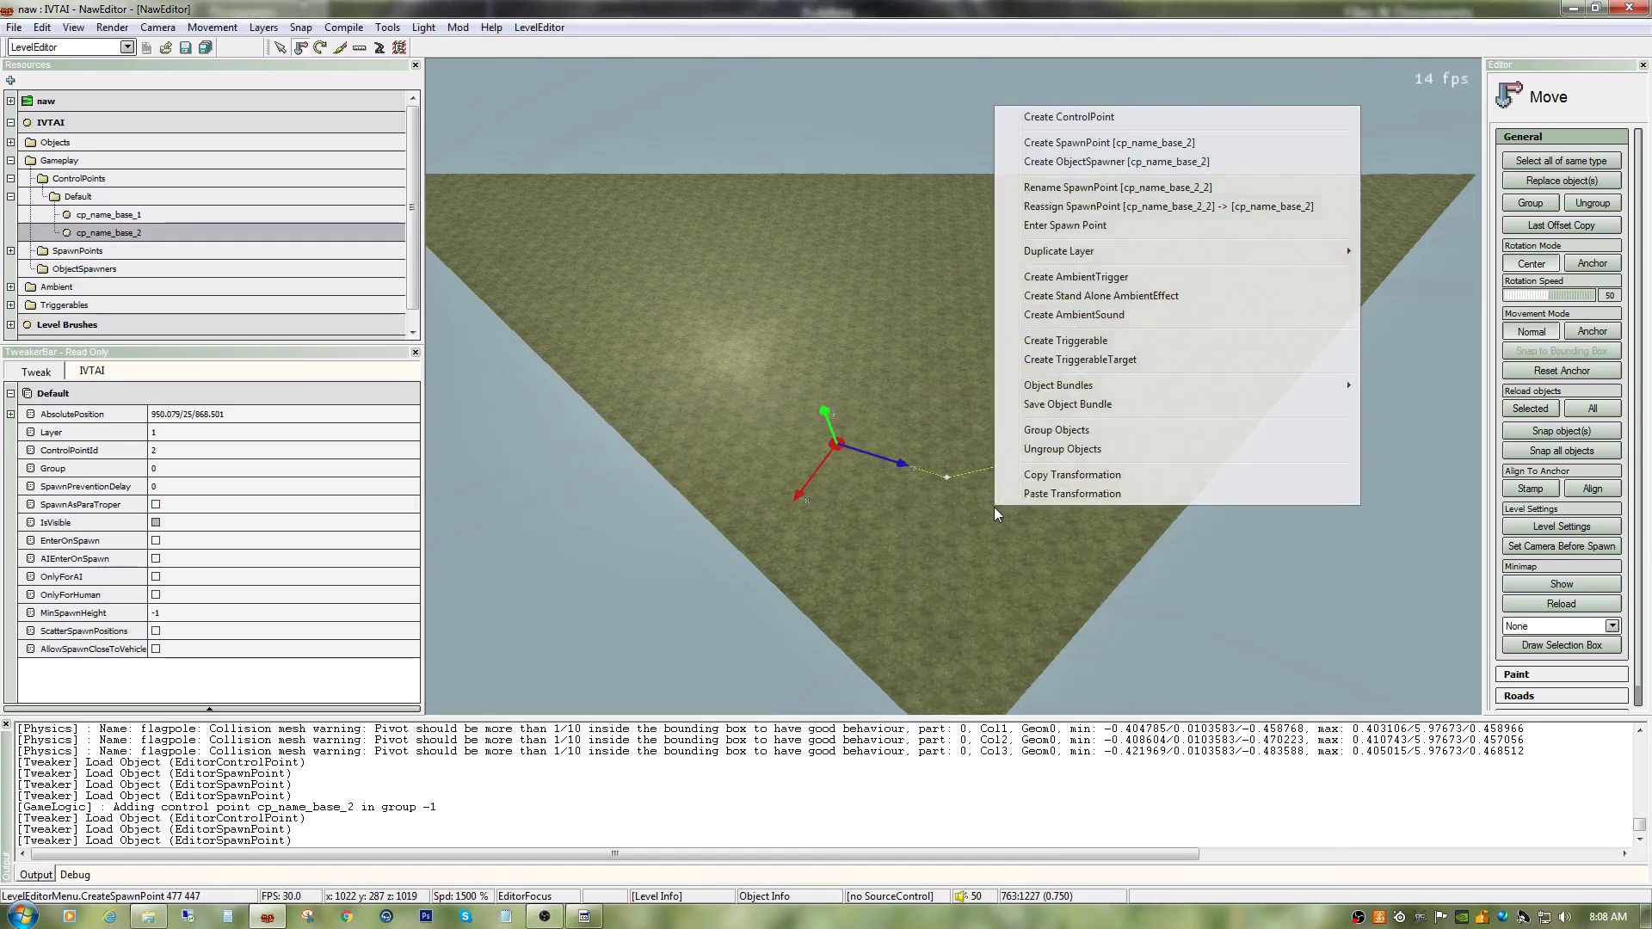
pyautogui.click(1084, 140)
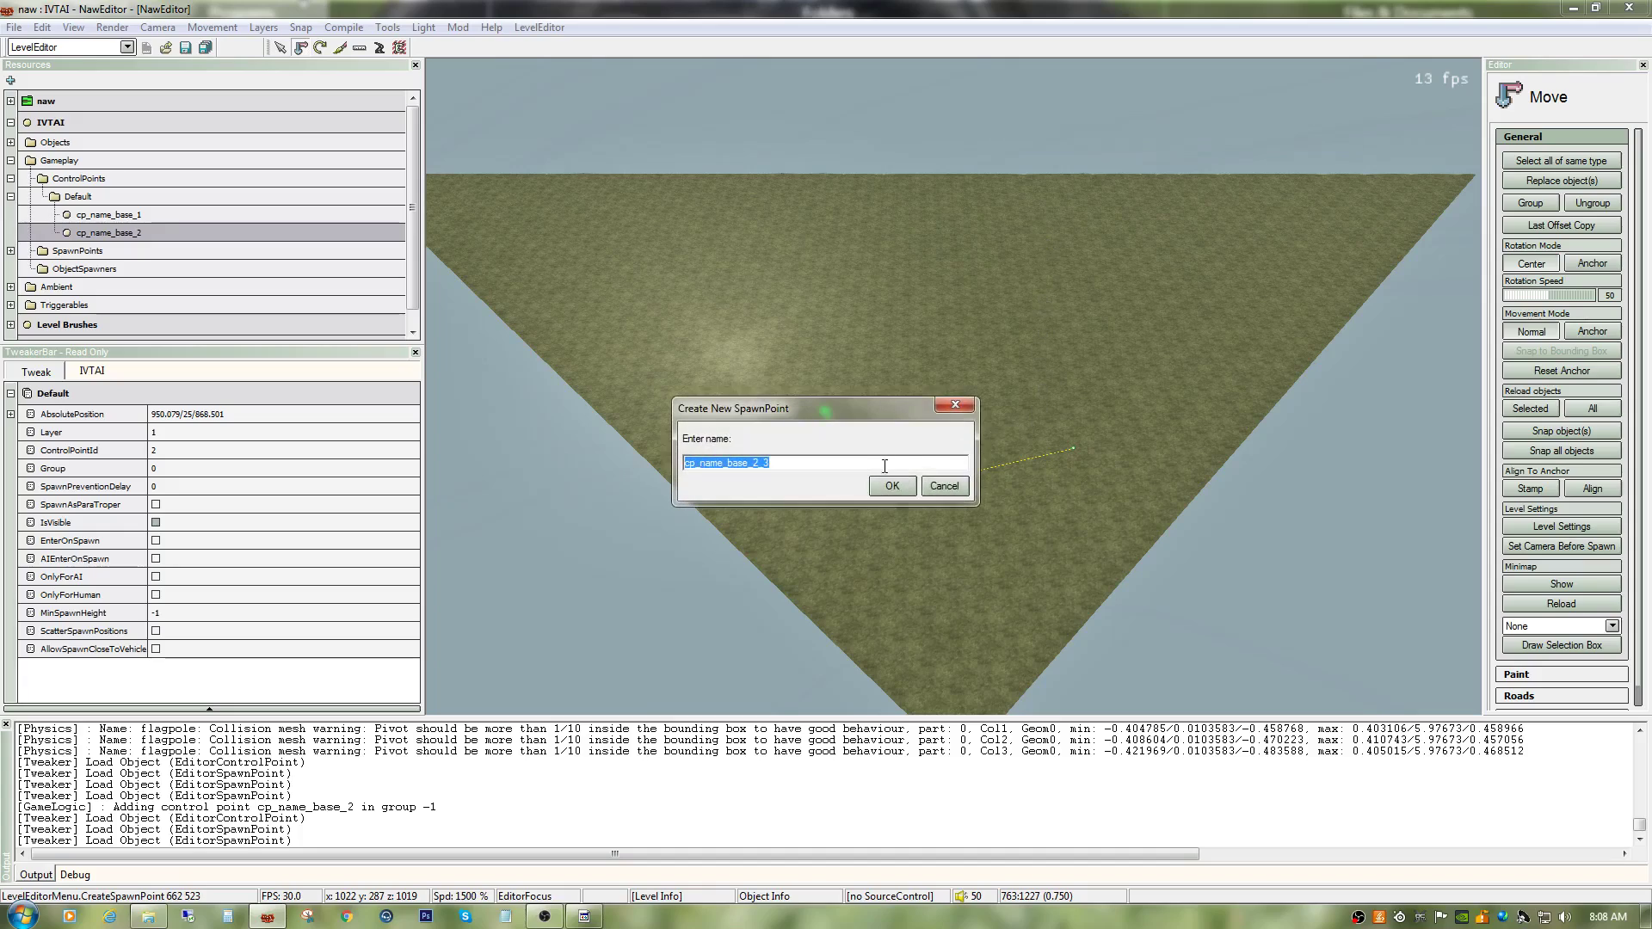
pyautogui.click(895, 481)
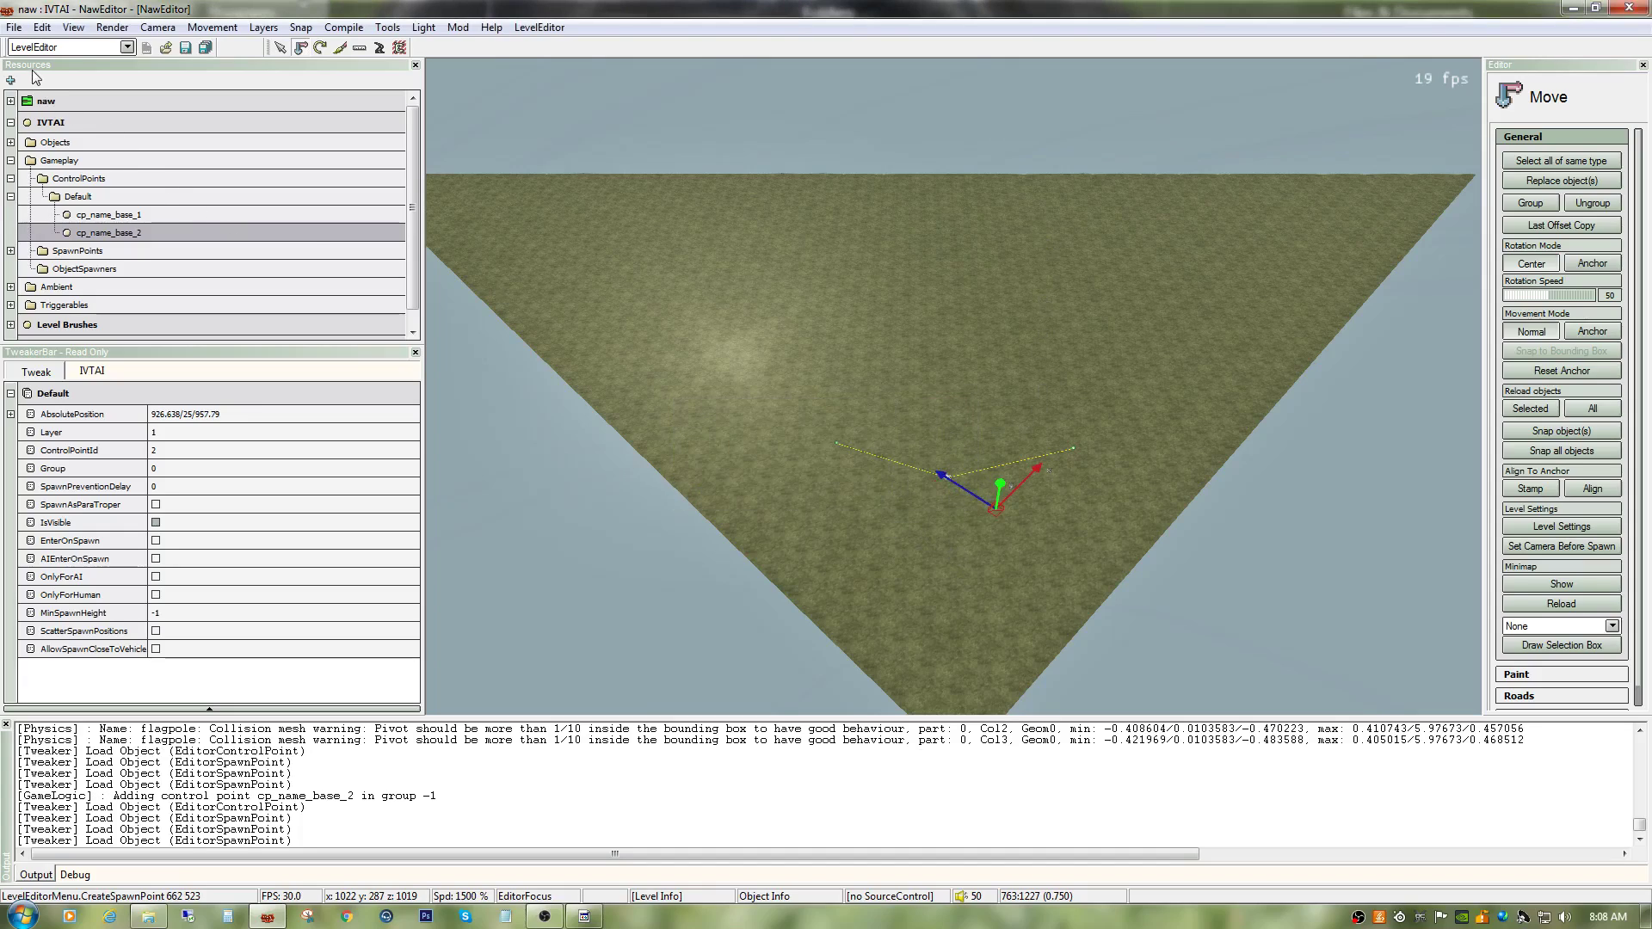
# Step: Save the level with only Objects selected for saving
pyautogui.click(13, 27)
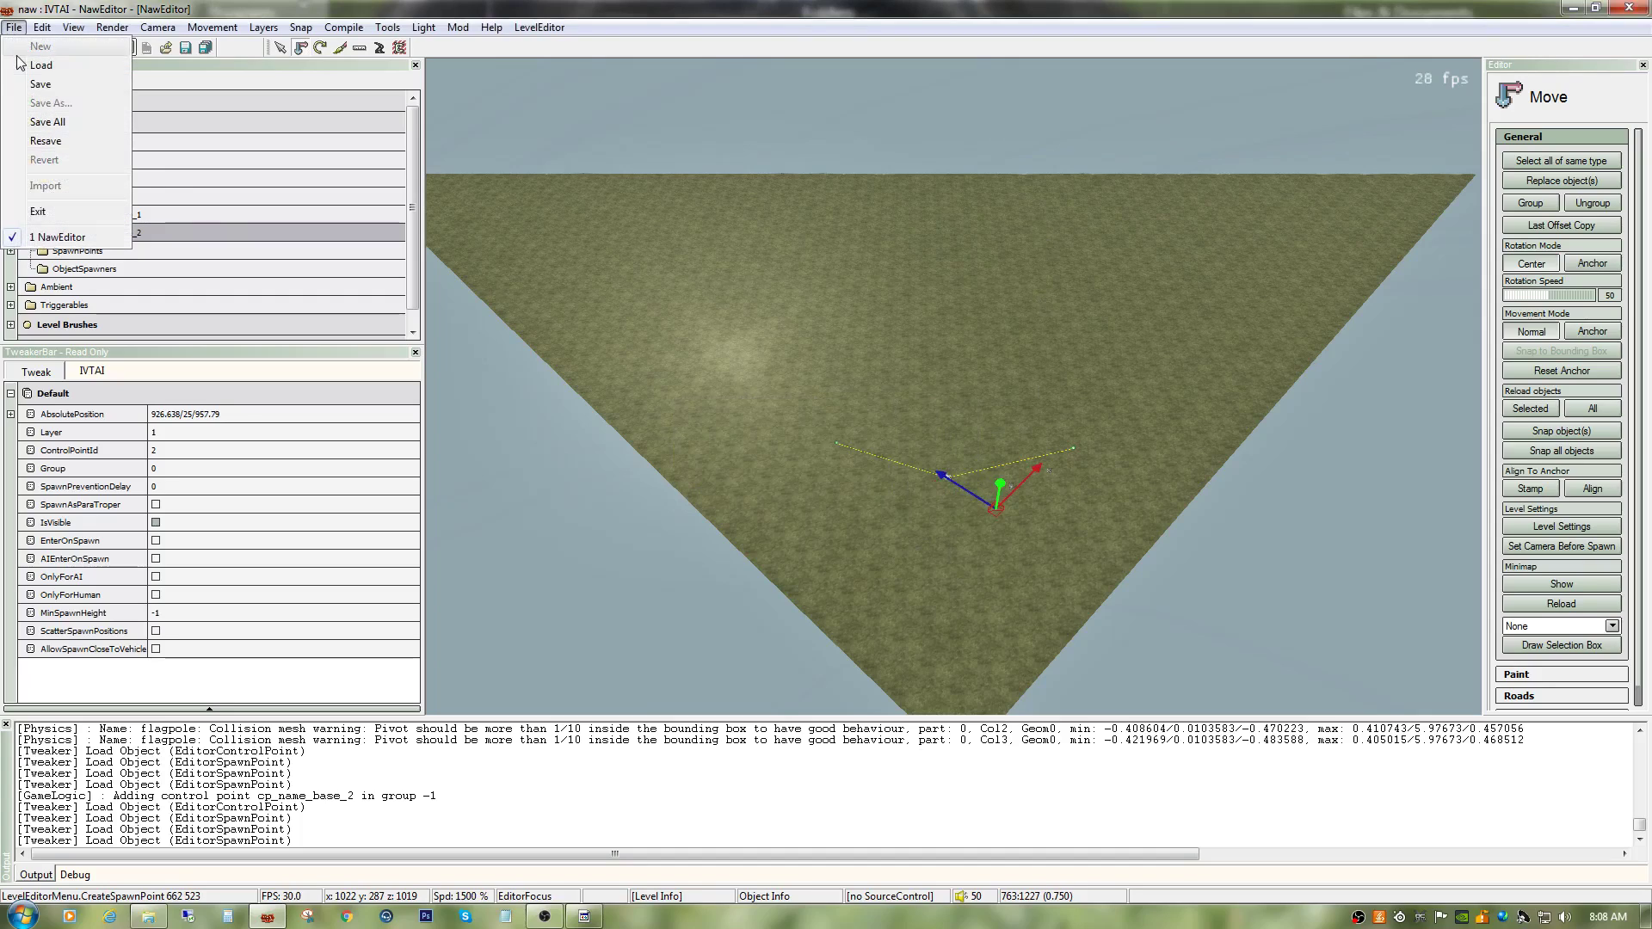
pyautogui.click(26, 85)
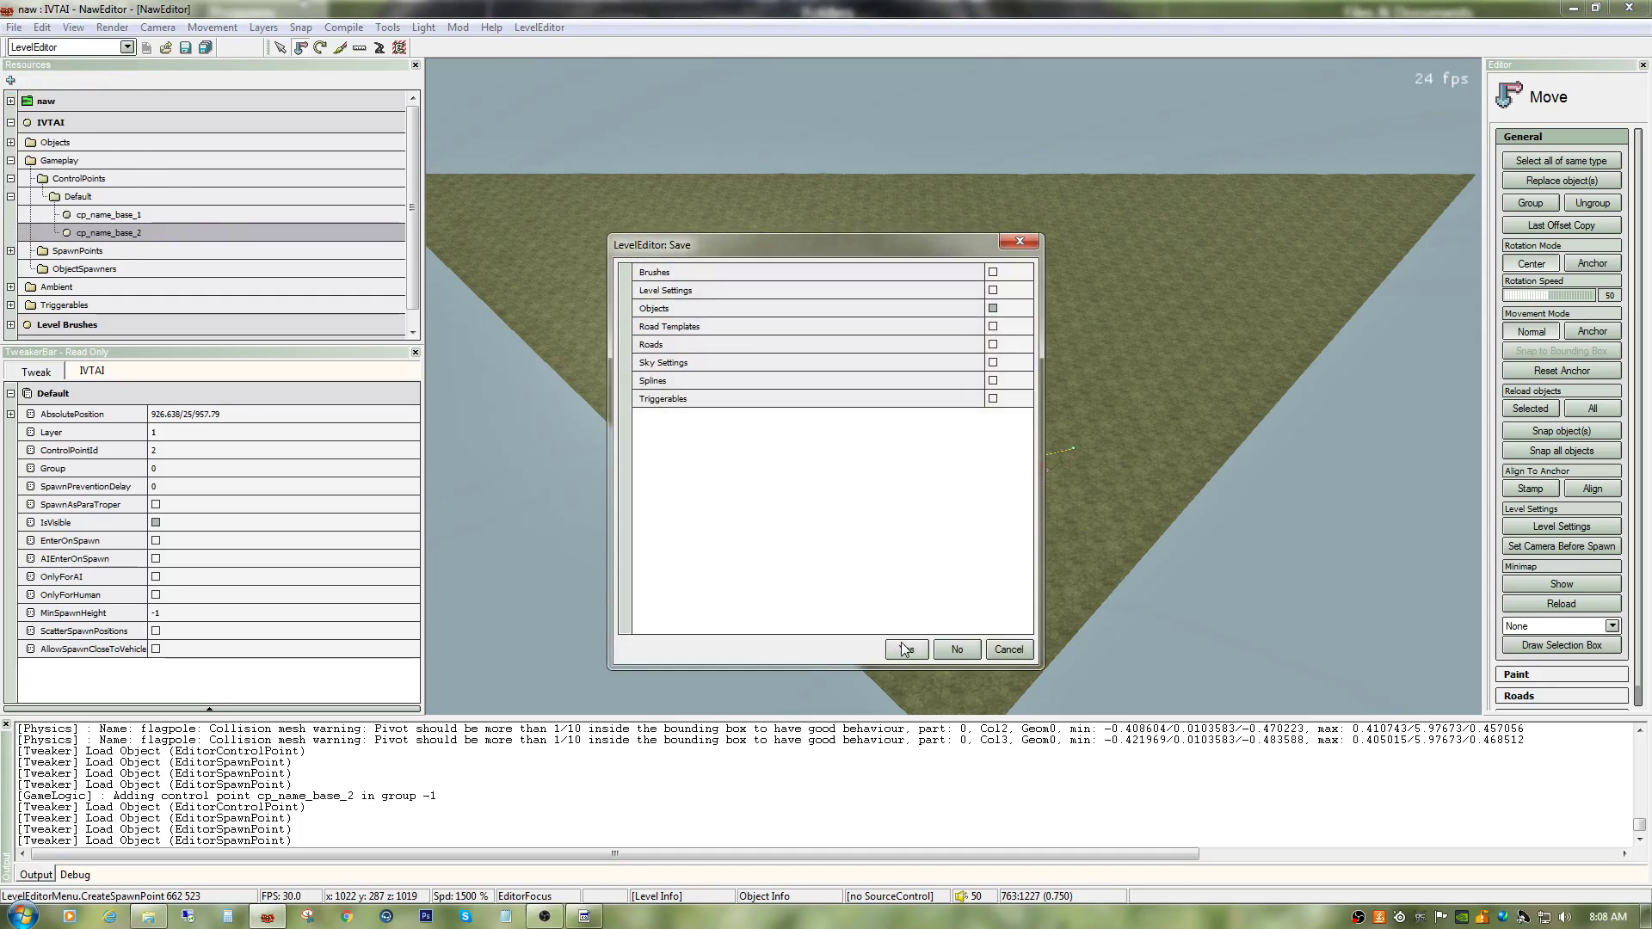
pyautogui.click(906, 650)
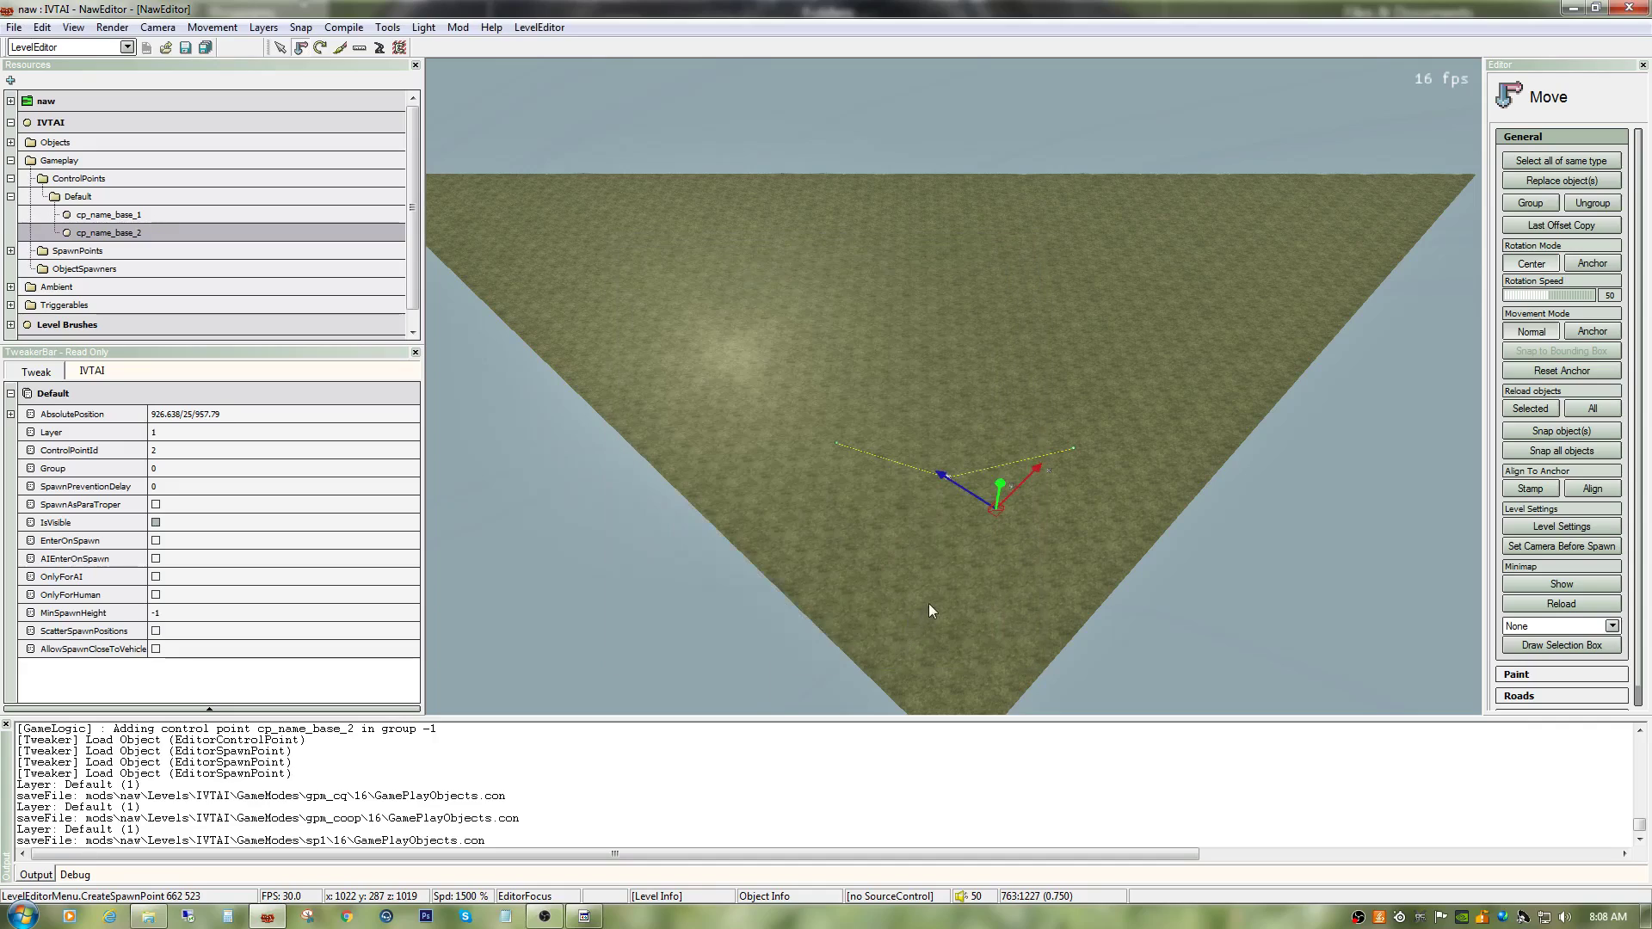
# Step: Create an object spawner of type AIX_UN_CHI_Fighter (aix_mig21/aix_draken) for cp_name_base_2 at about 967/25/932, keeping the suggested name
pyautogui.rightClick(896, 530)
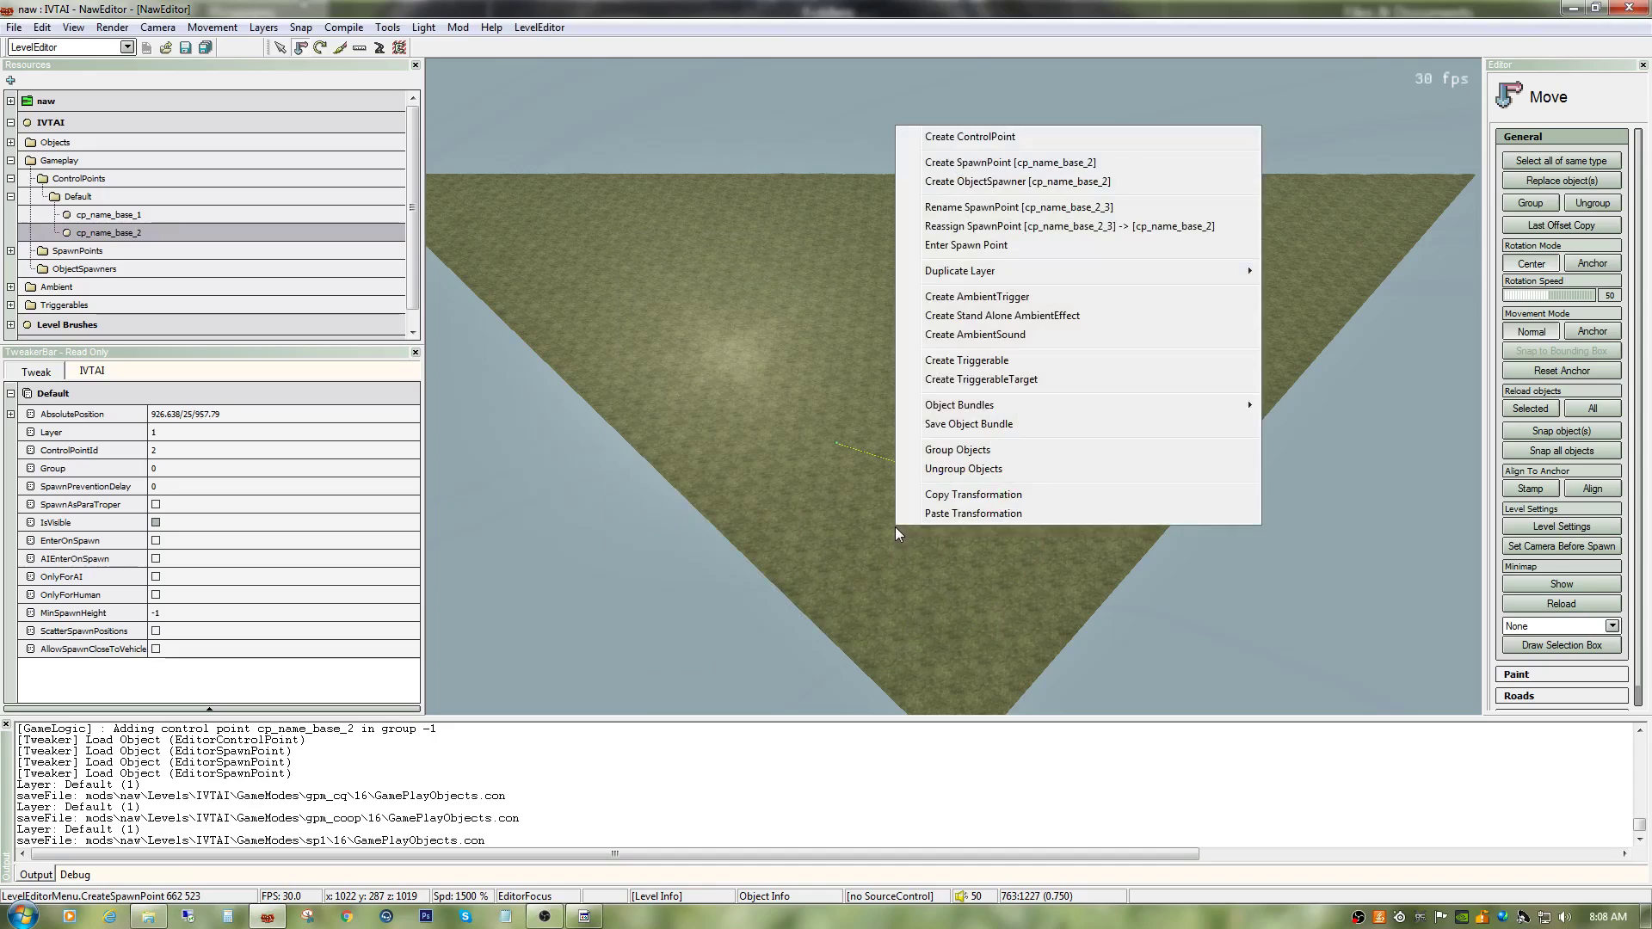
pyautogui.click(1003, 182)
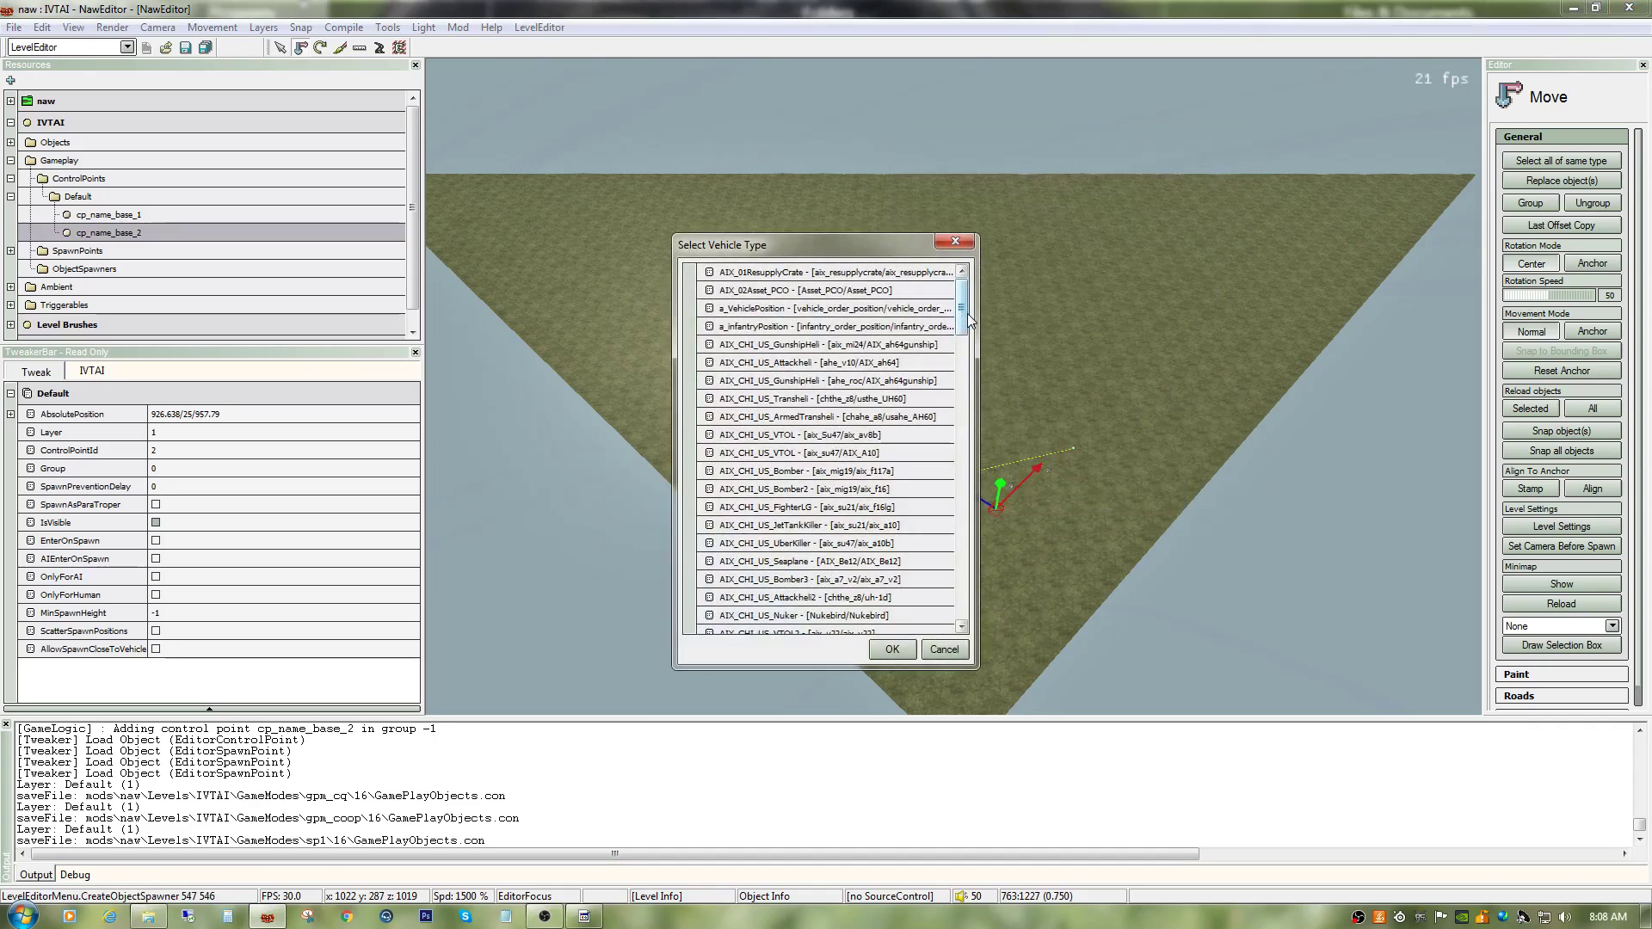
pyautogui.moveTo(967, 313)
pyautogui.mouseDown()
pyautogui.moveTo(965, 385)
pyautogui.moveTo(967, 312)
pyautogui.mouseUp()
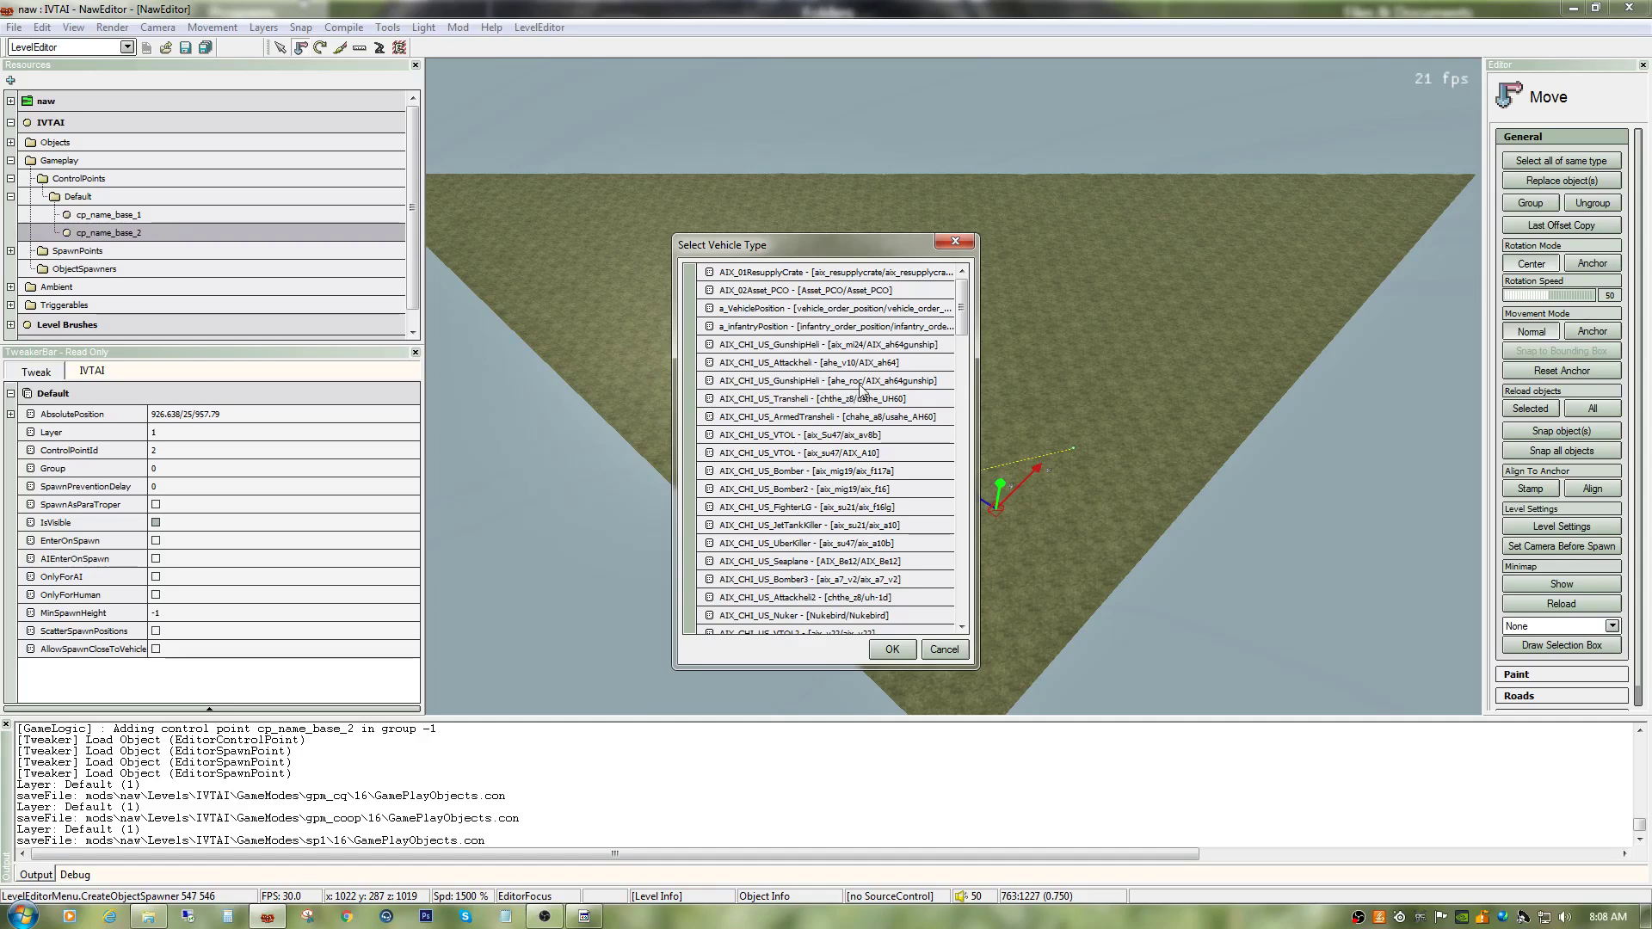
pyautogui.scroll(-3, 867, 413)
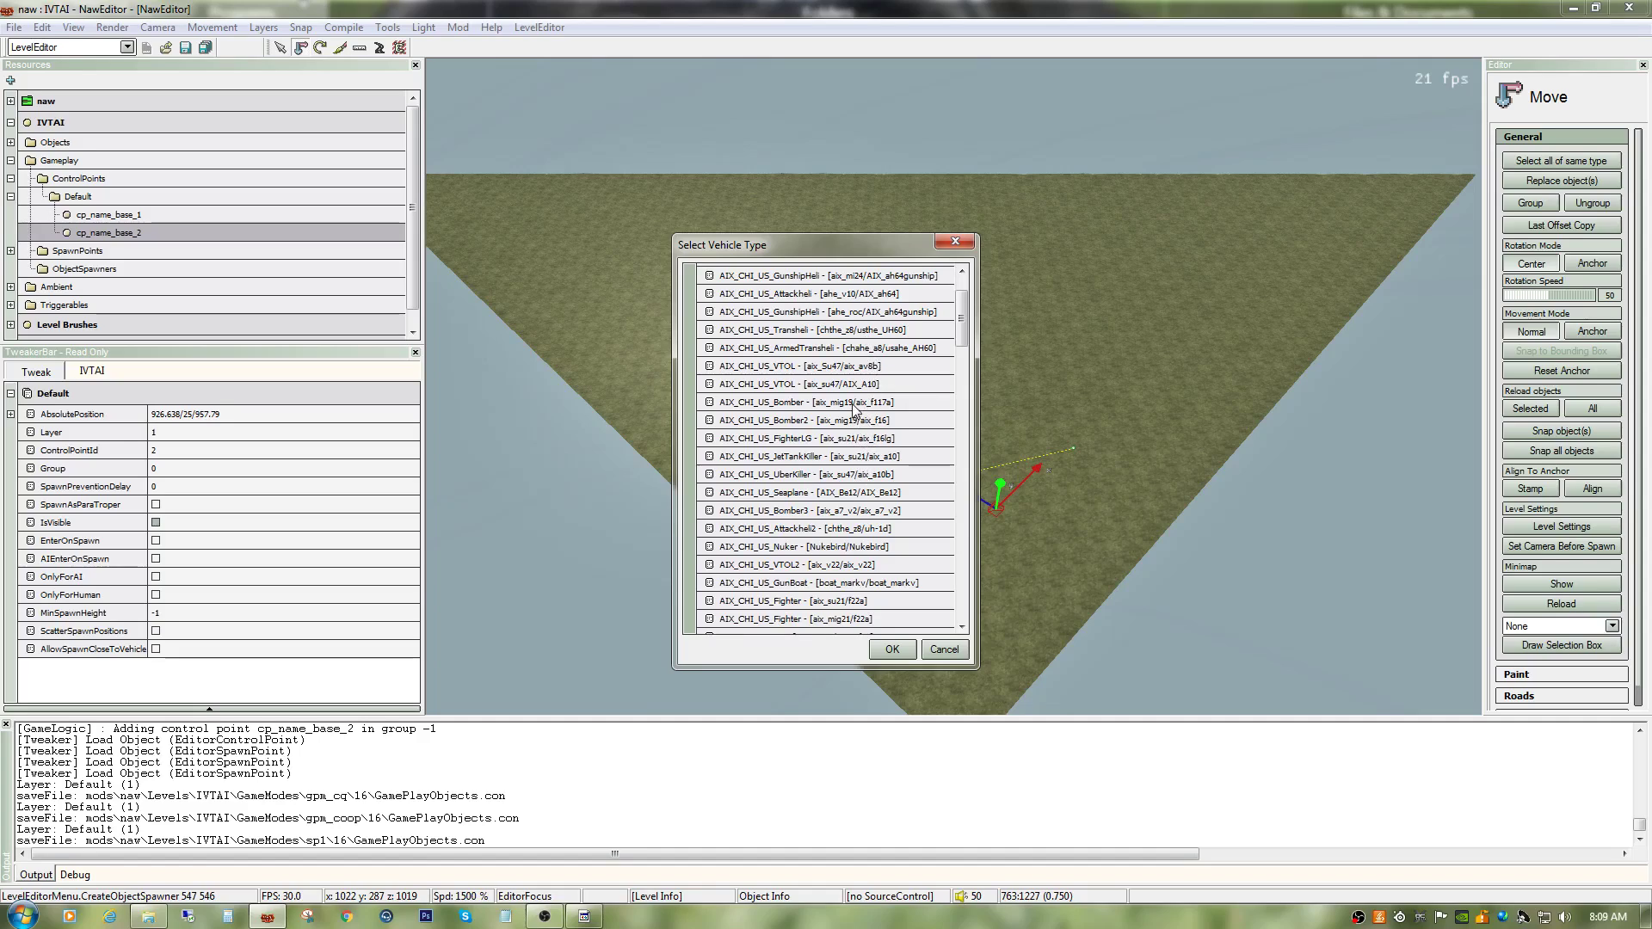
pyautogui.scroll(-5, 856, 508)
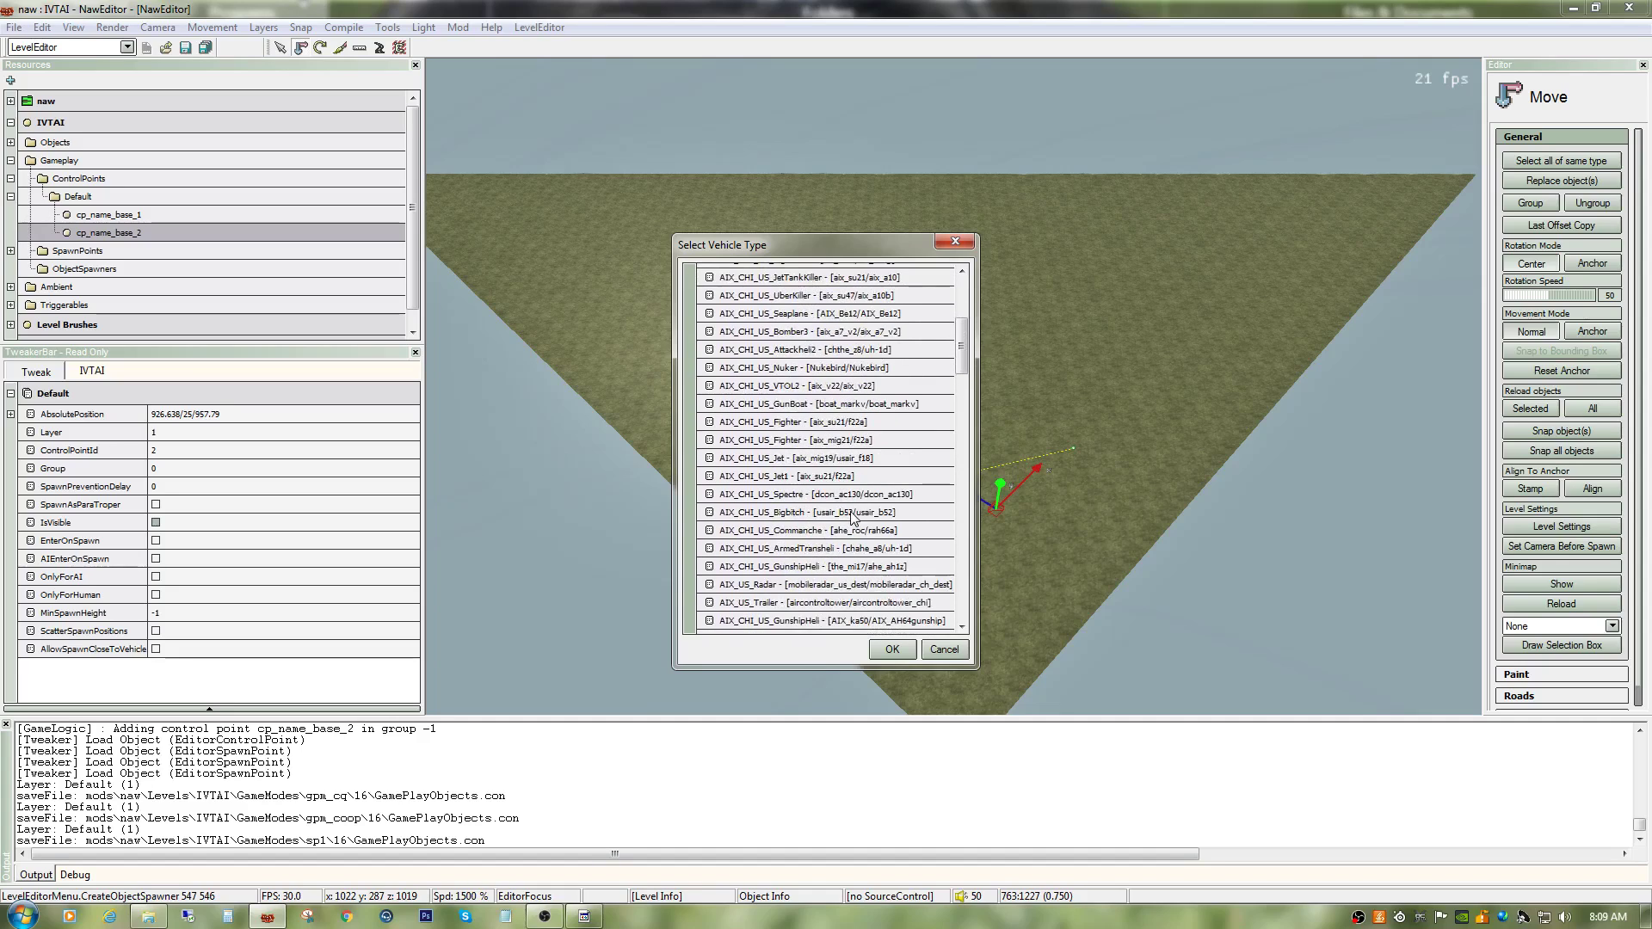
pyautogui.scroll(-5, 856, 519)
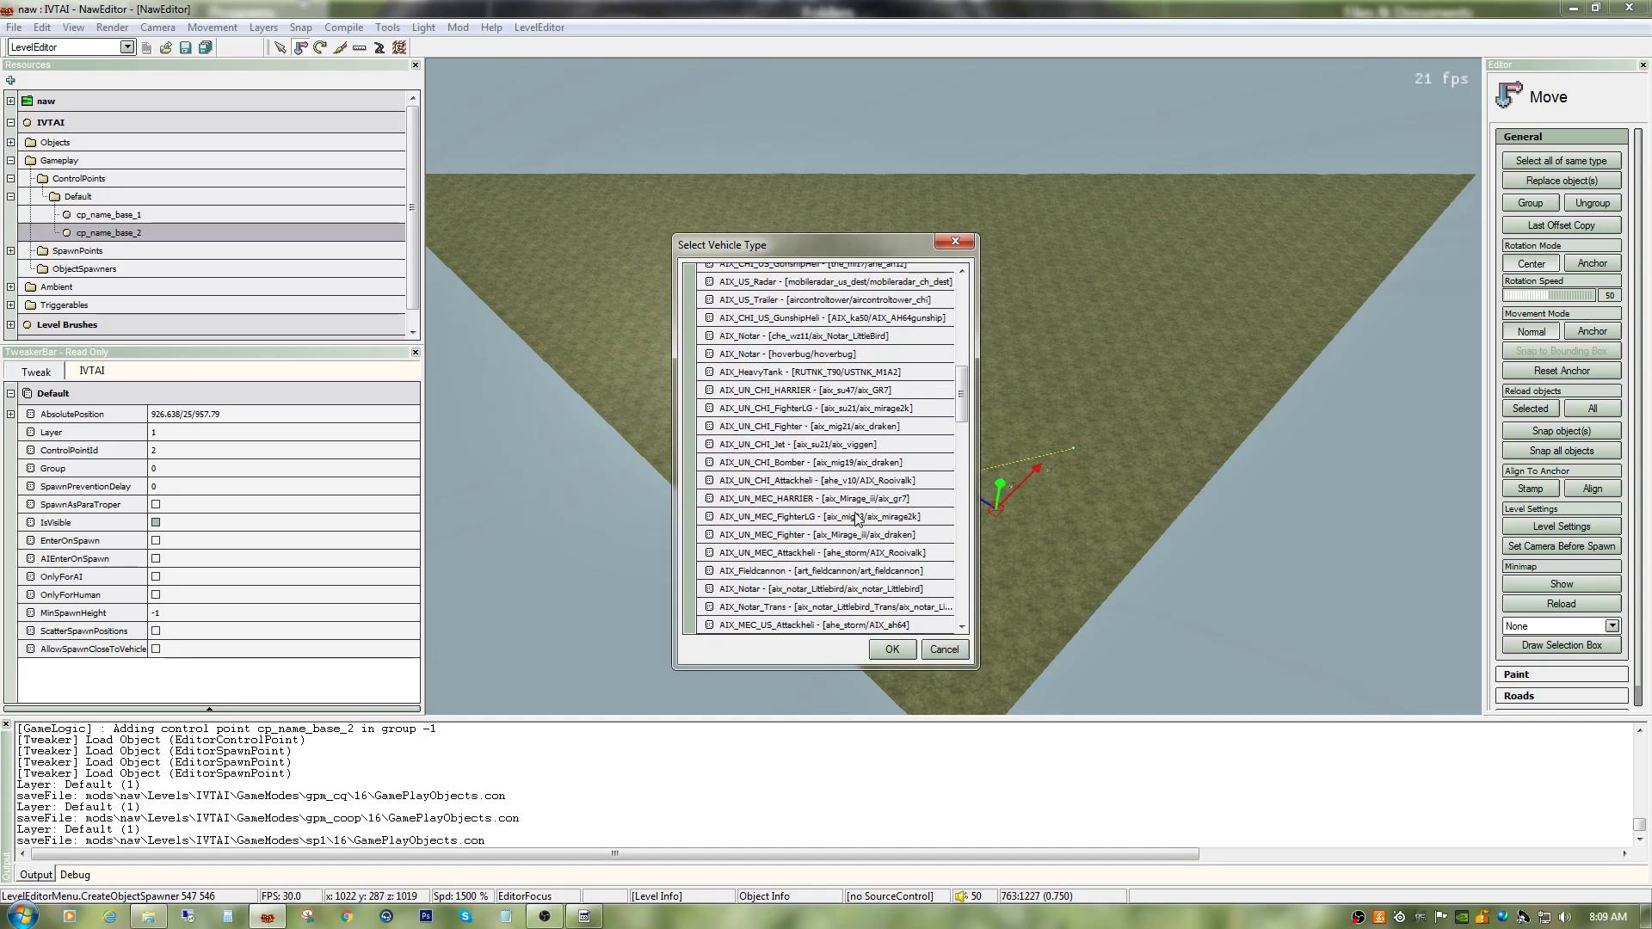
pyautogui.scroll(-1, 856, 517)
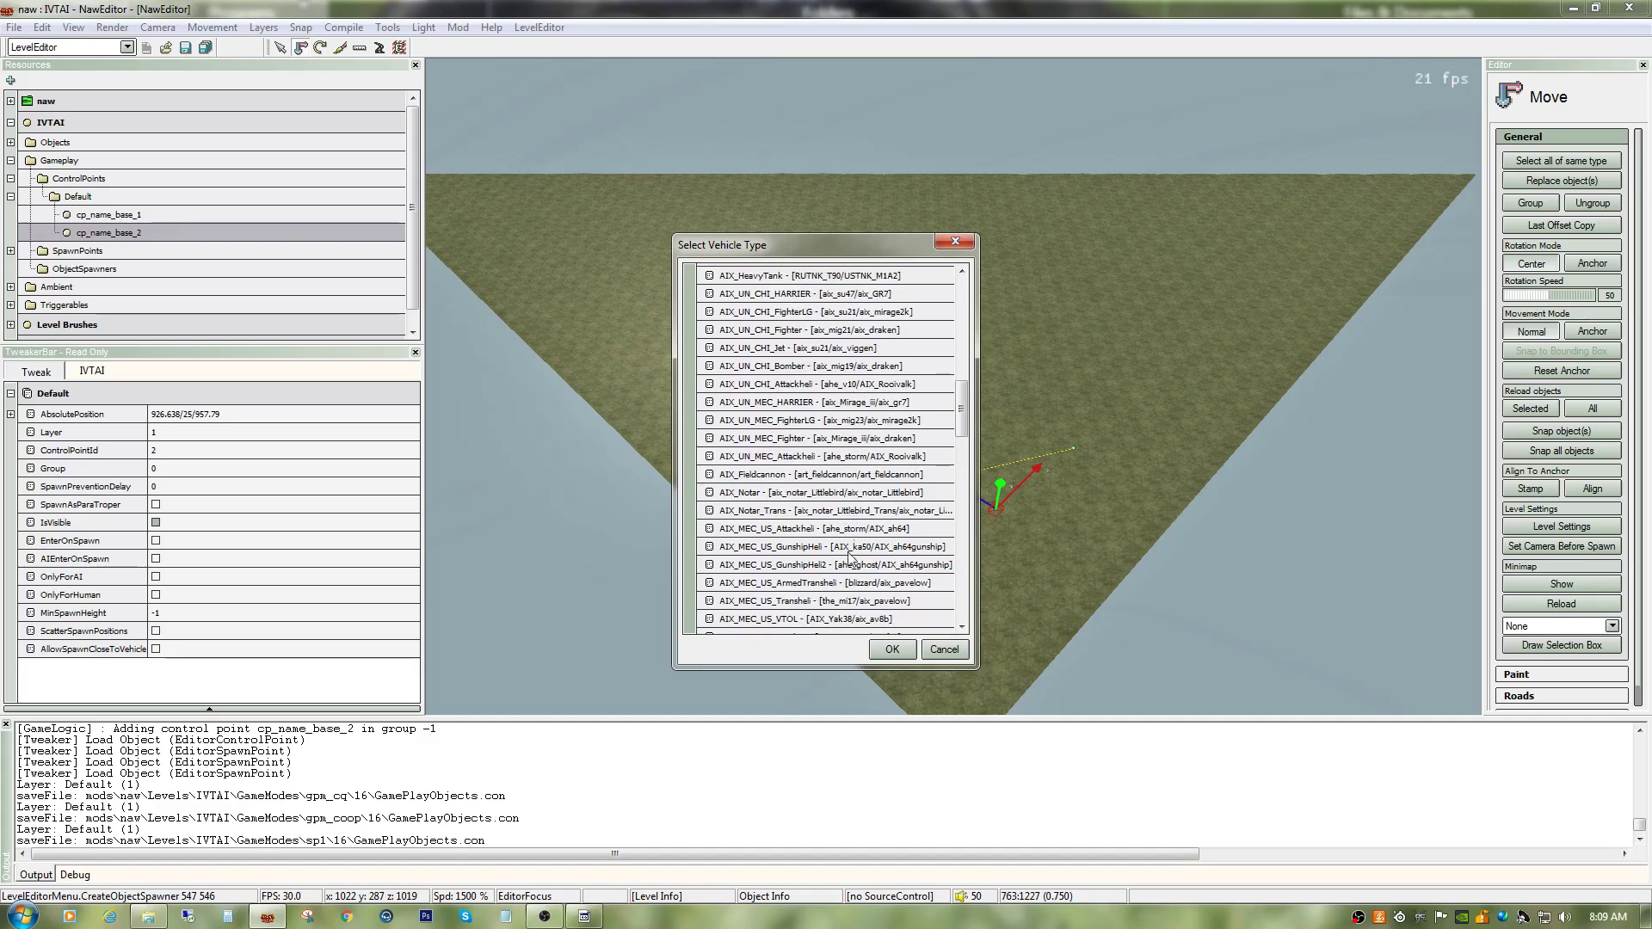
pyautogui.scroll(4, 851, 555)
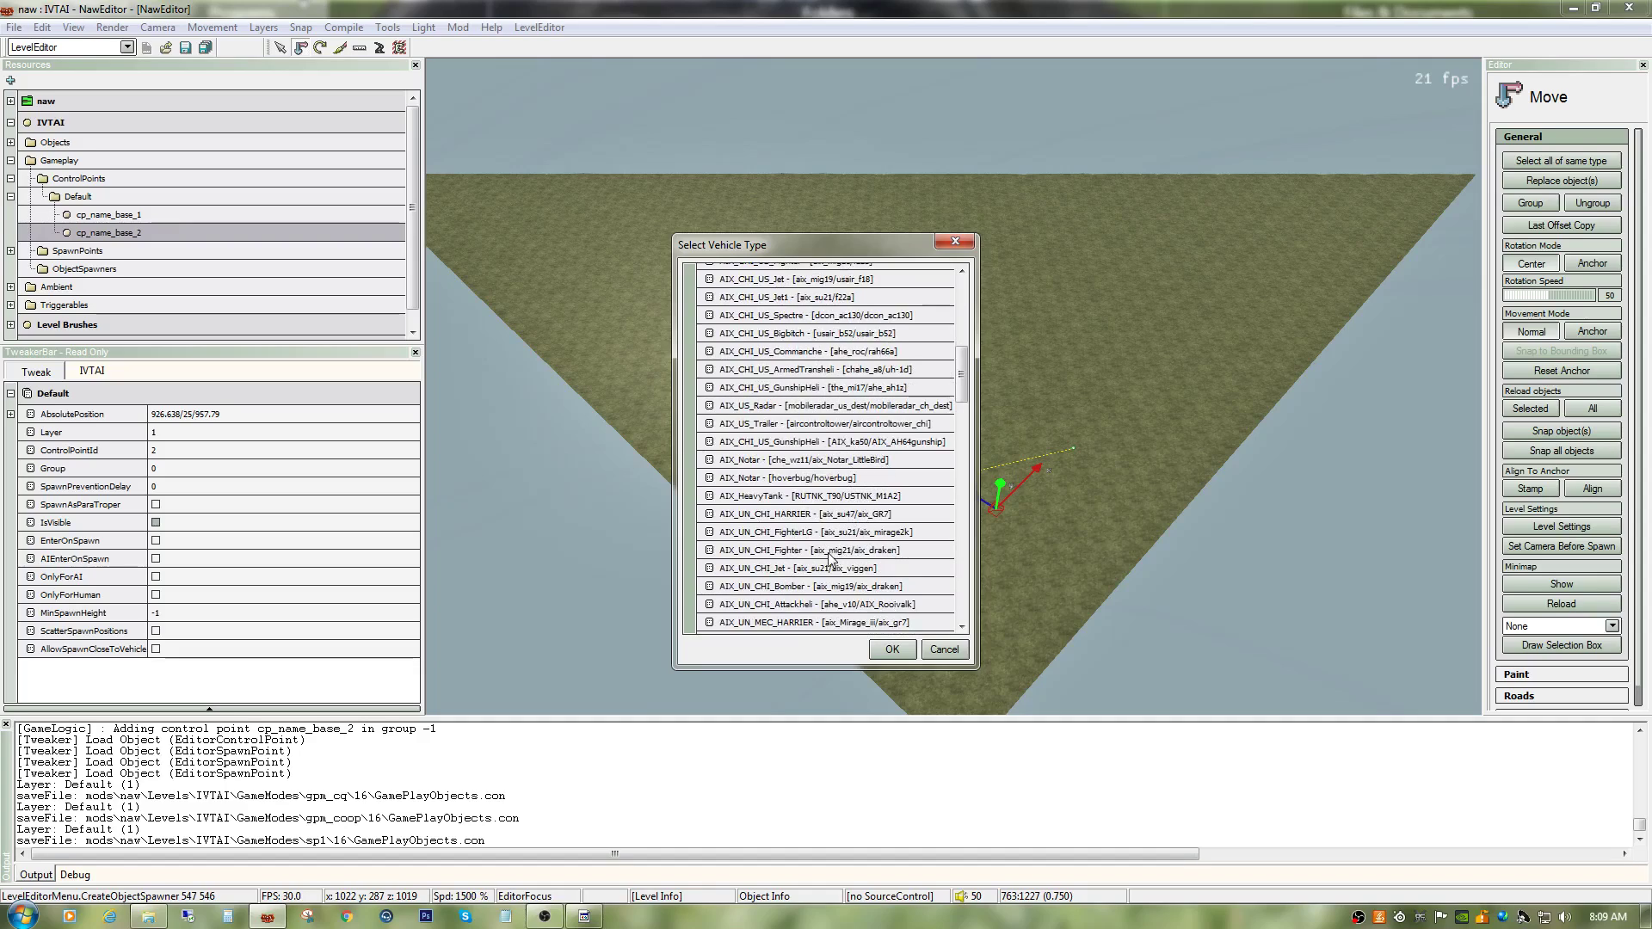
pyautogui.scroll(-1, 824, 552)
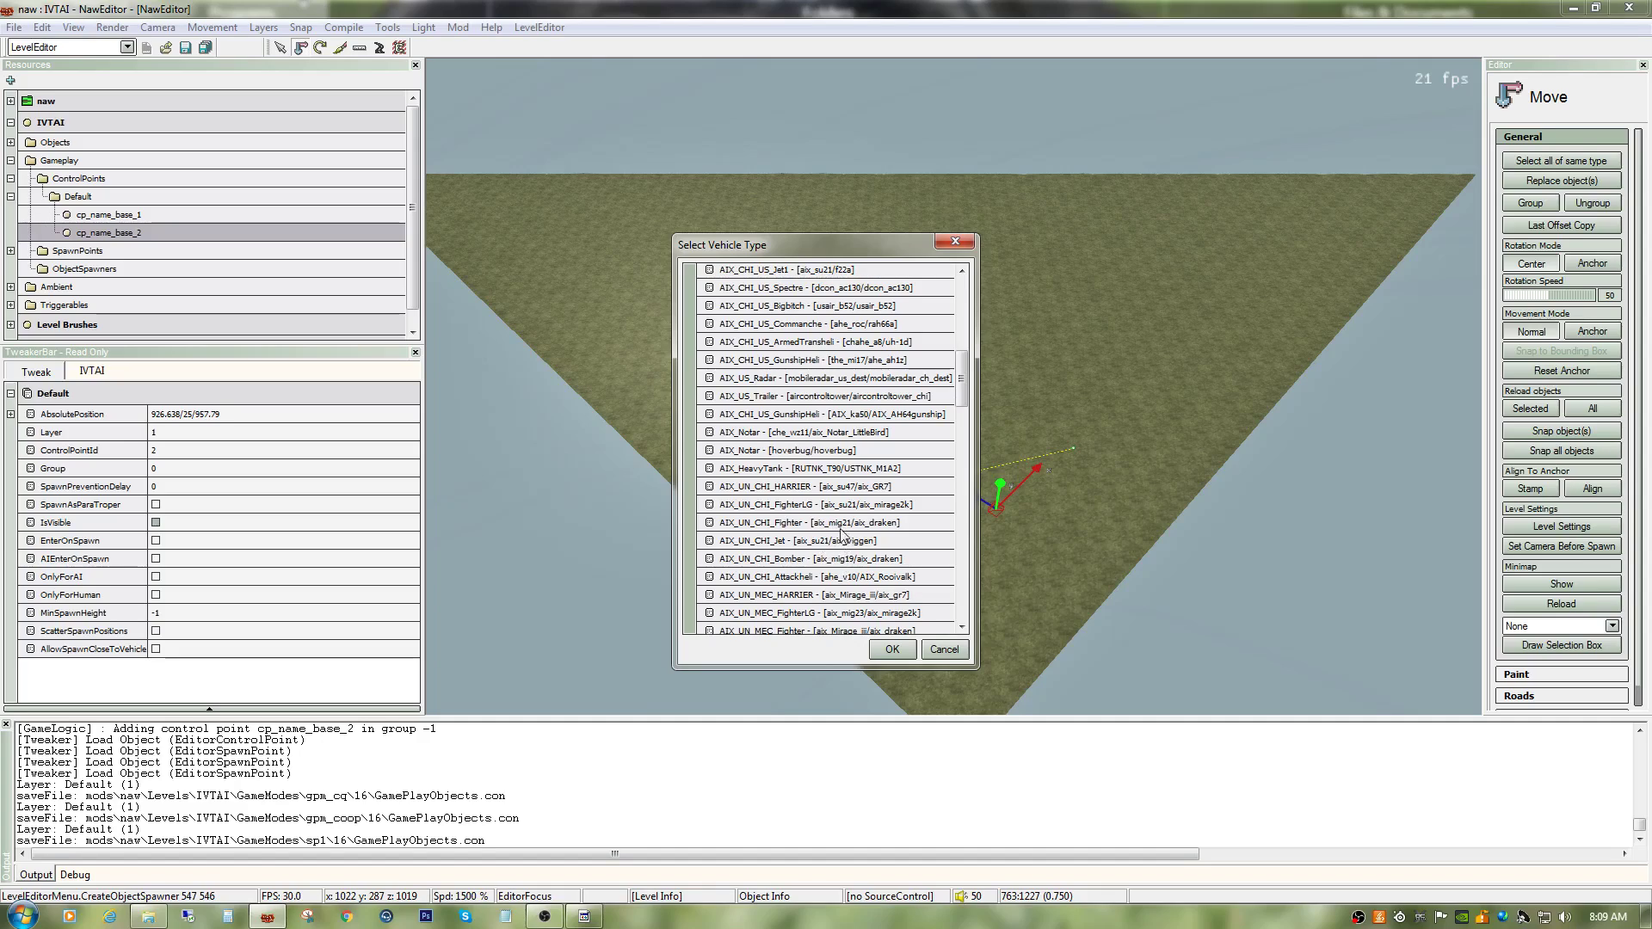
pyautogui.click(842, 523)
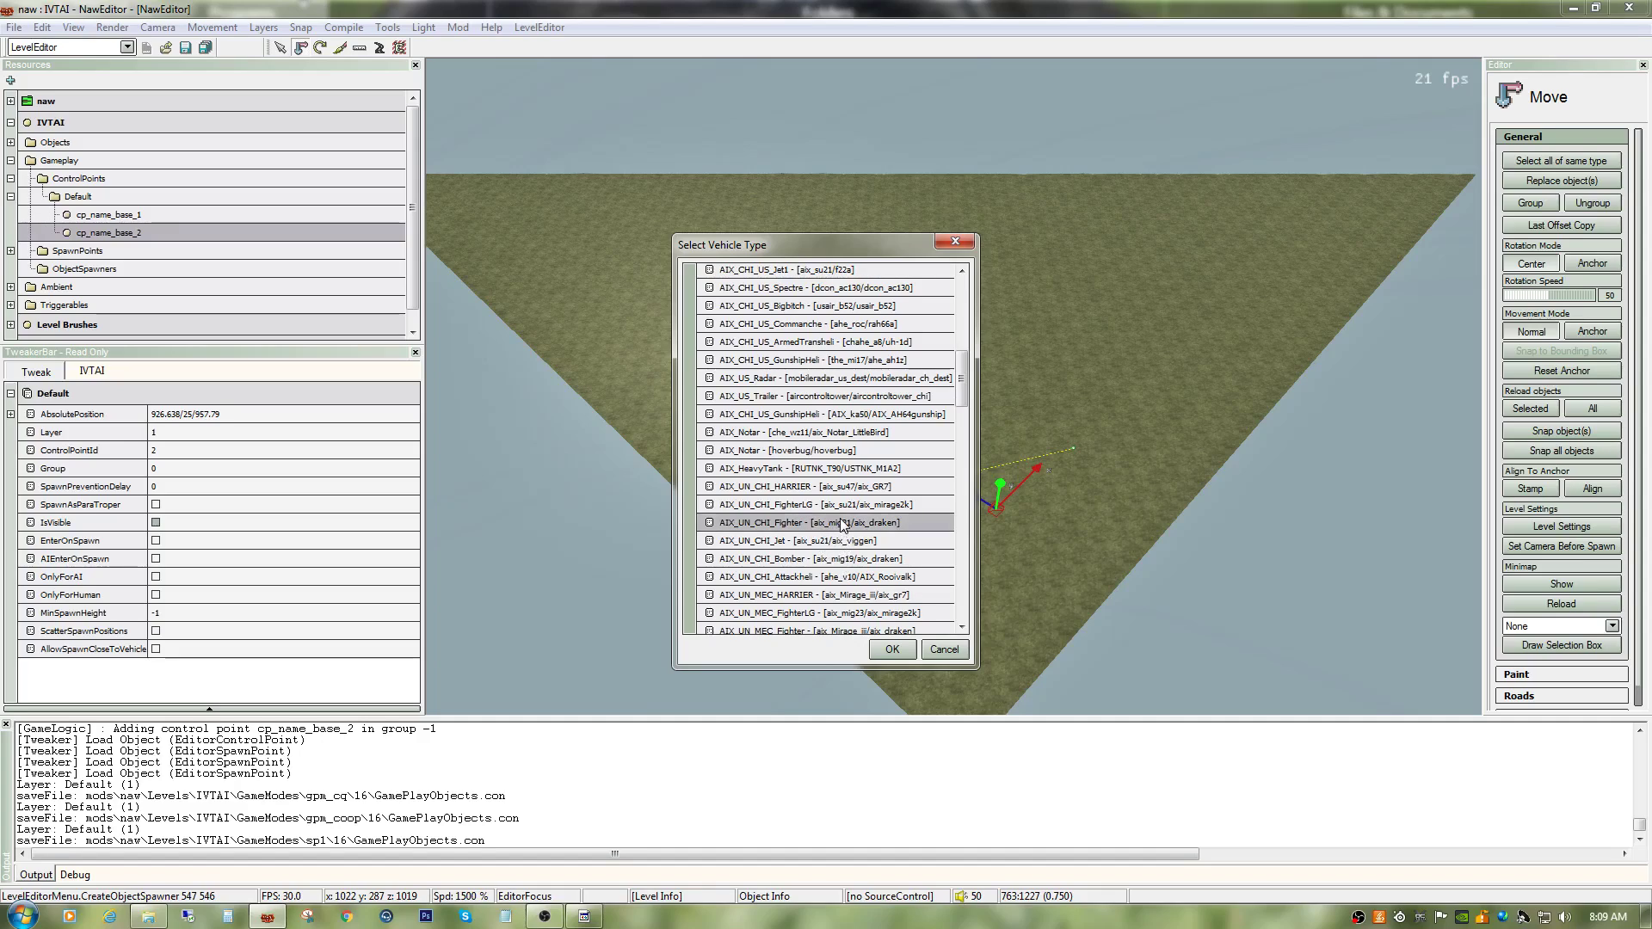
pyautogui.doubleClick(842, 523)
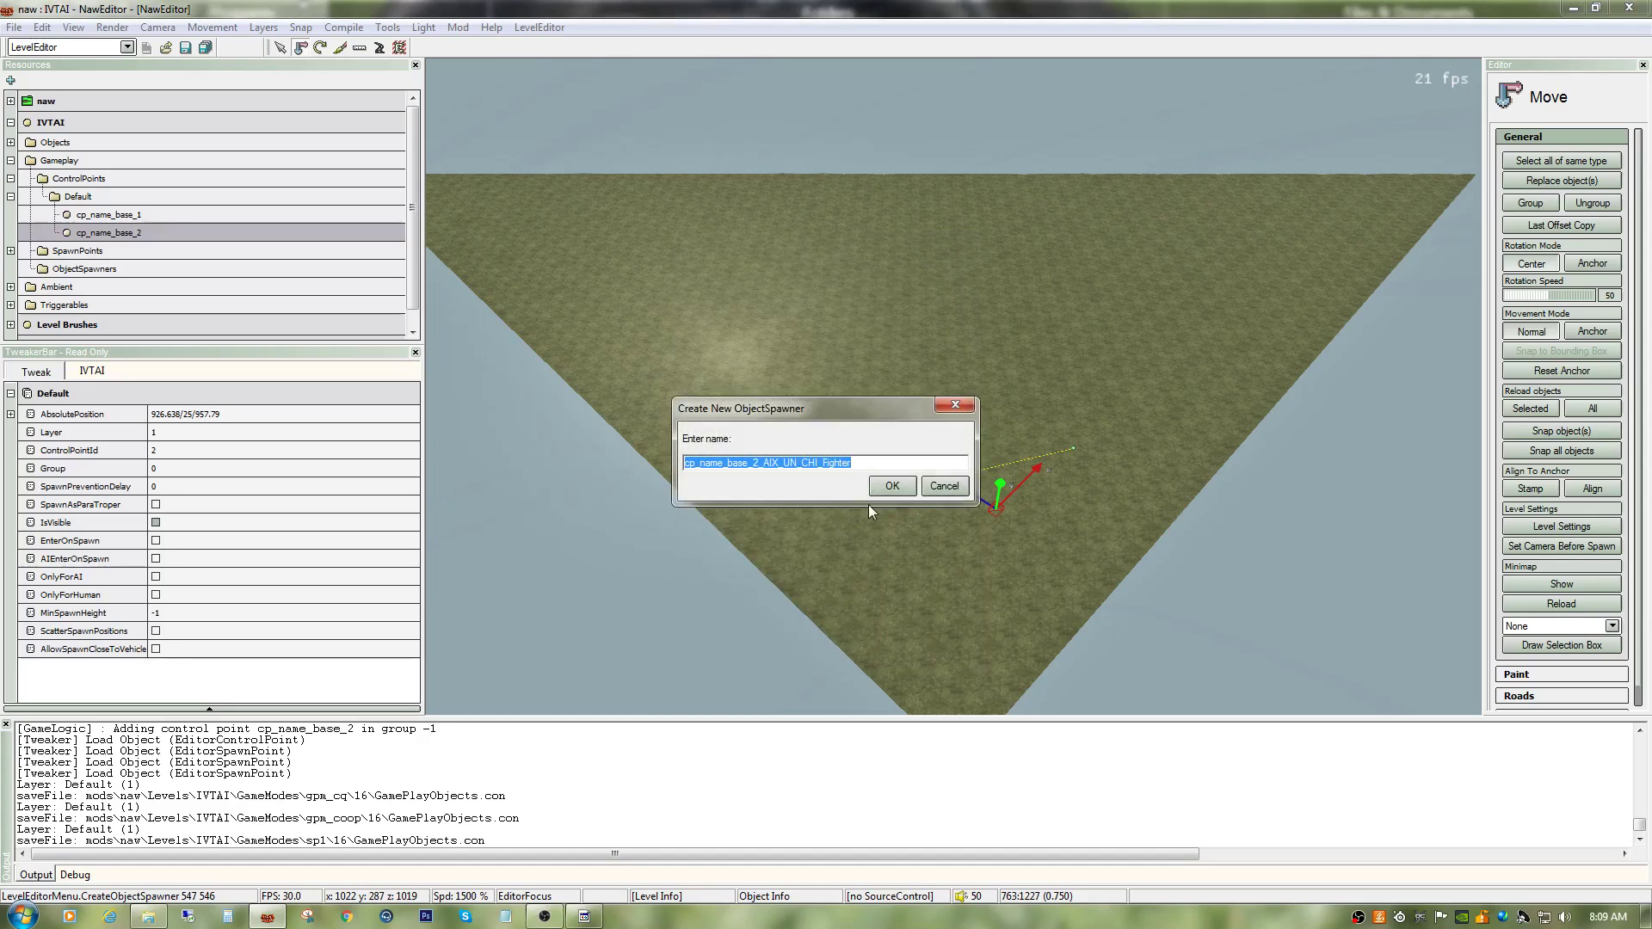
pyautogui.click(884, 489)
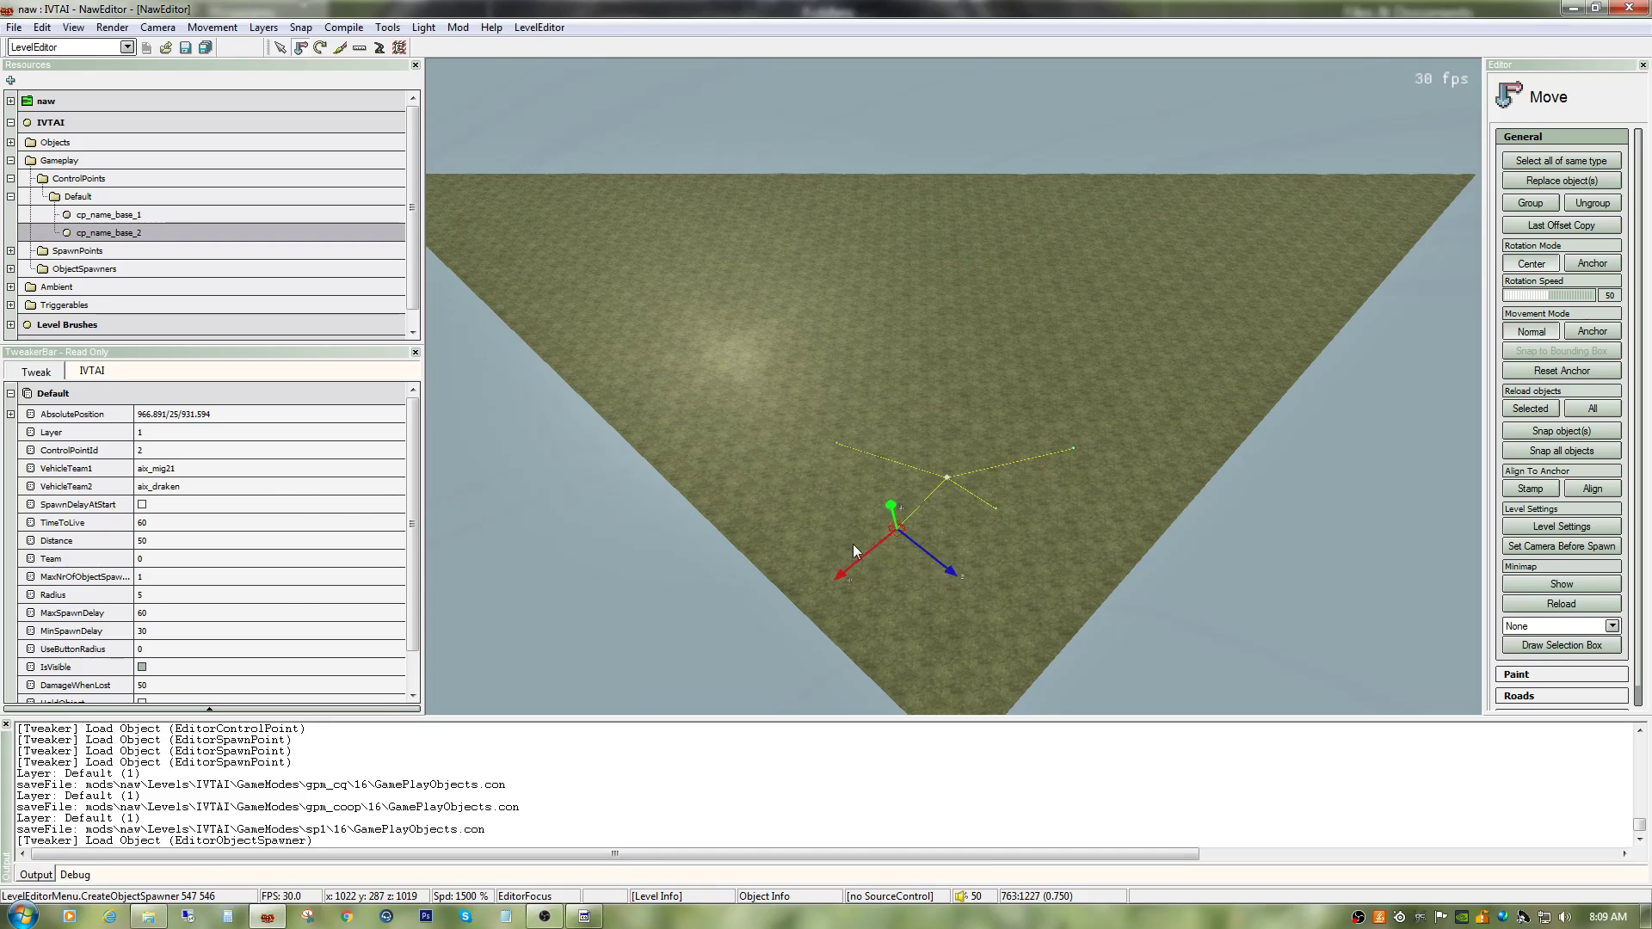
# Step: Rotate the fighter's object spawner about its vertical axis so the aircraft lines up with the viewing direction
pyautogui.press('w')
pyautogui.moveTo(871, 499)
pyautogui.mouseDown(button='right')
pyautogui.moveTo(871, 584)
pyautogui.moveTo(852, 499)
pyautogui.moveTo(868, 468)
pyautogui.moveTo(826, 472)
pyautogui.moveTo(869, 497)
pyautogui.mouseUp(button='right')
pyautogui.press('s')
pyautogui.press('w')
pyautogui.press('s')
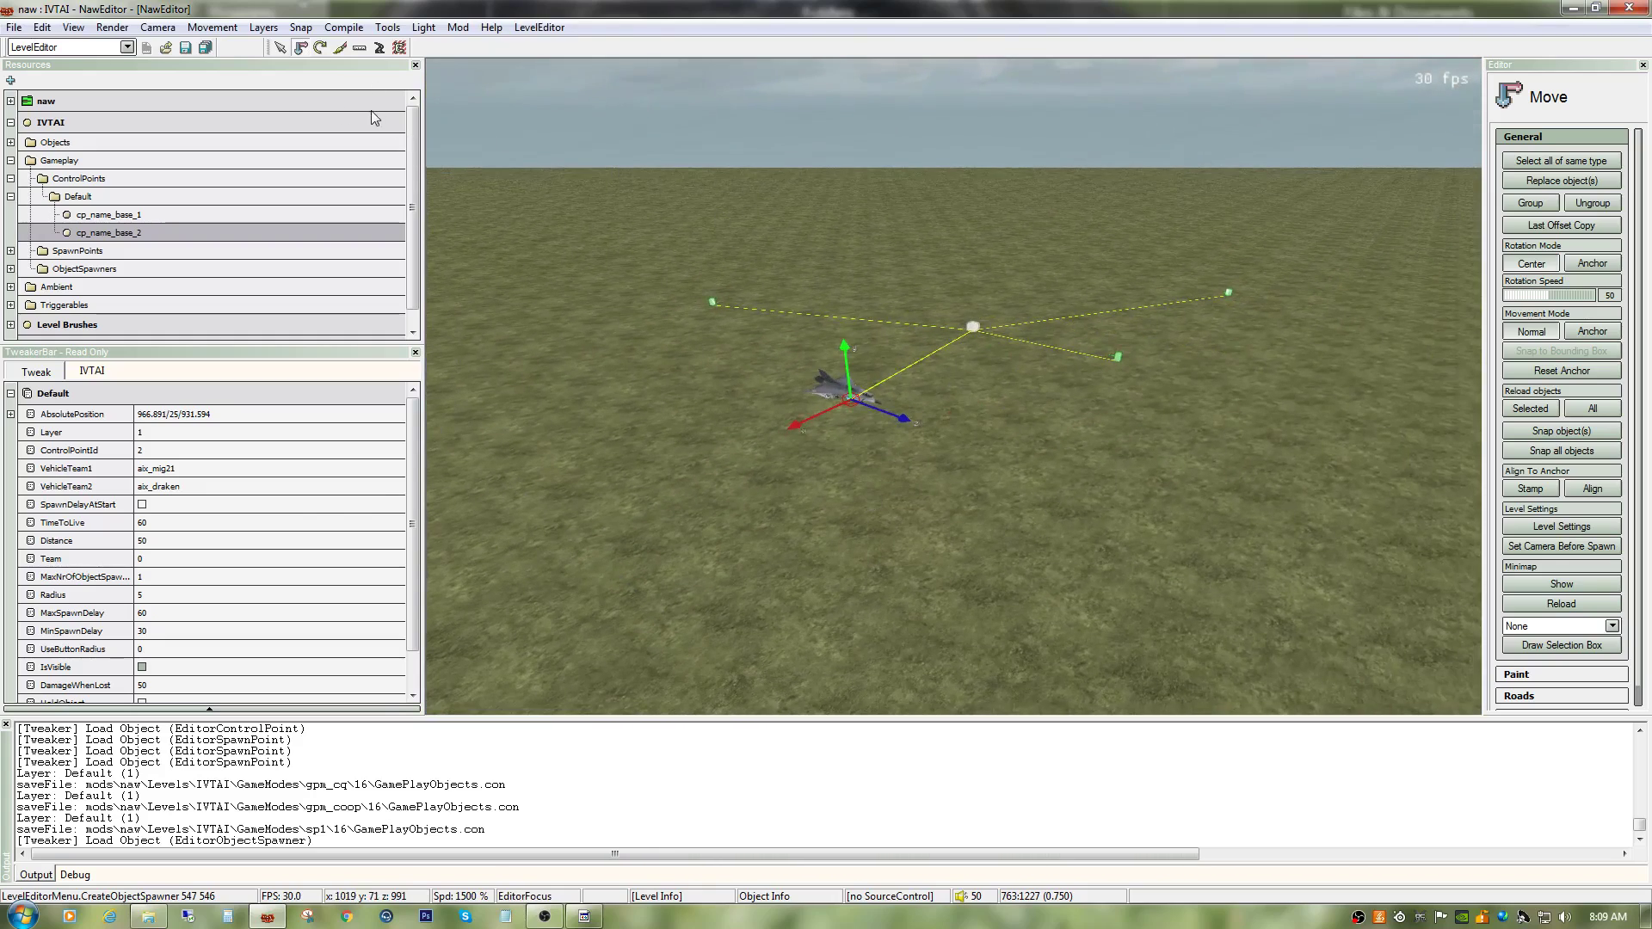
pyautogui.click(320, 49)
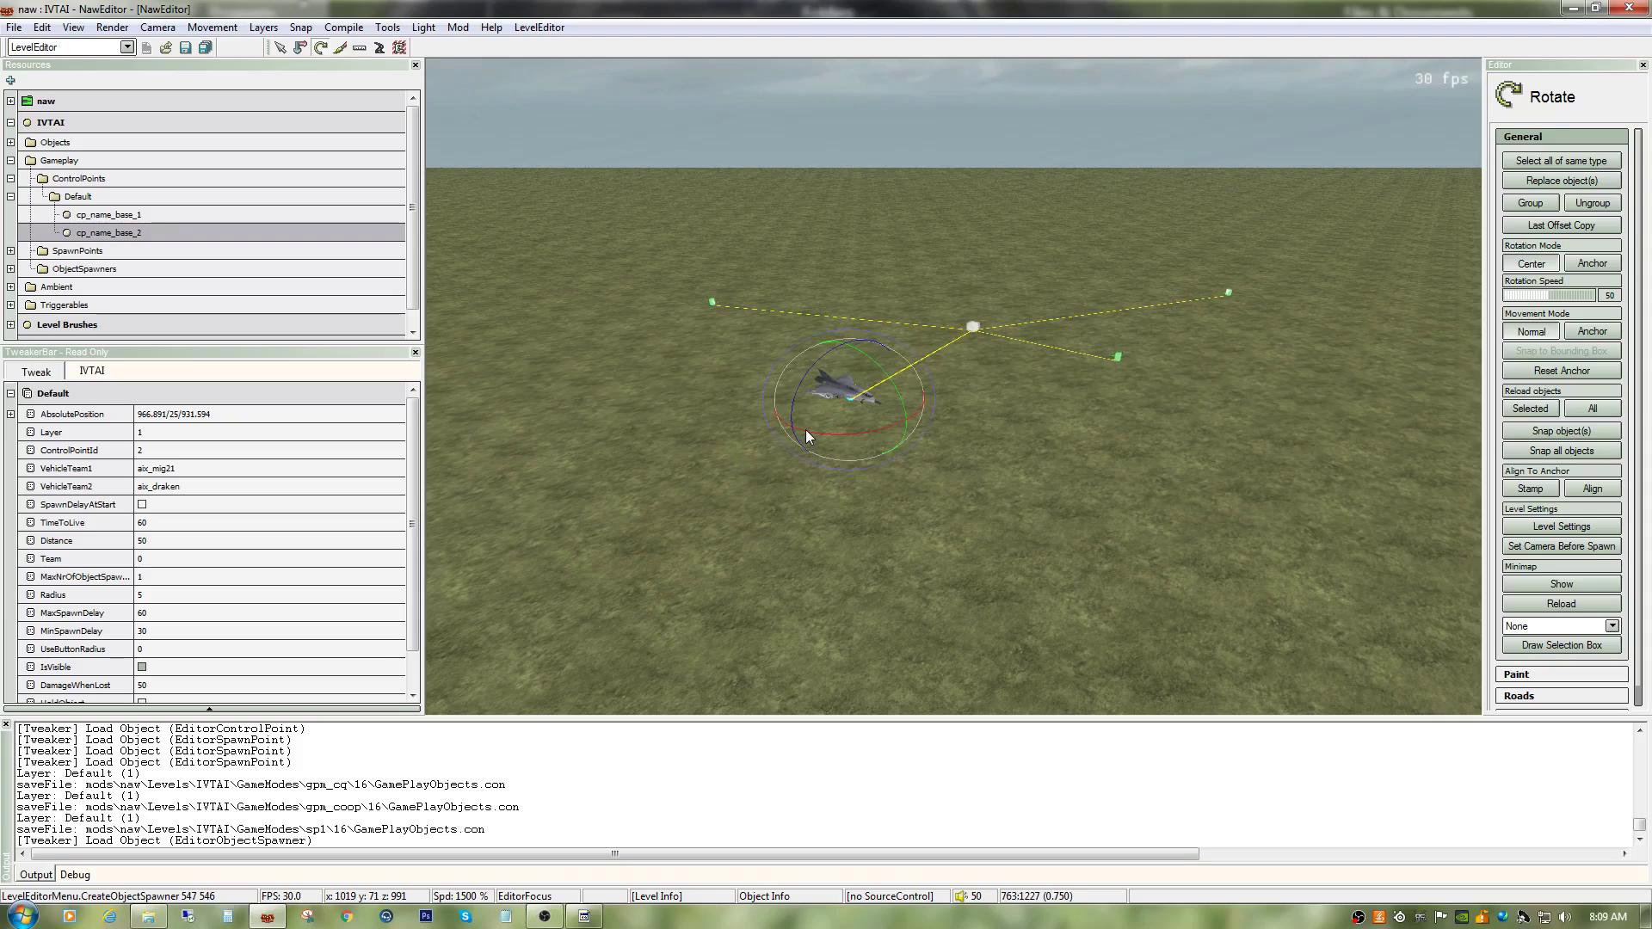
pyautogui.moveTo(808, 436); pyautogui.dragTo(1058, 457)
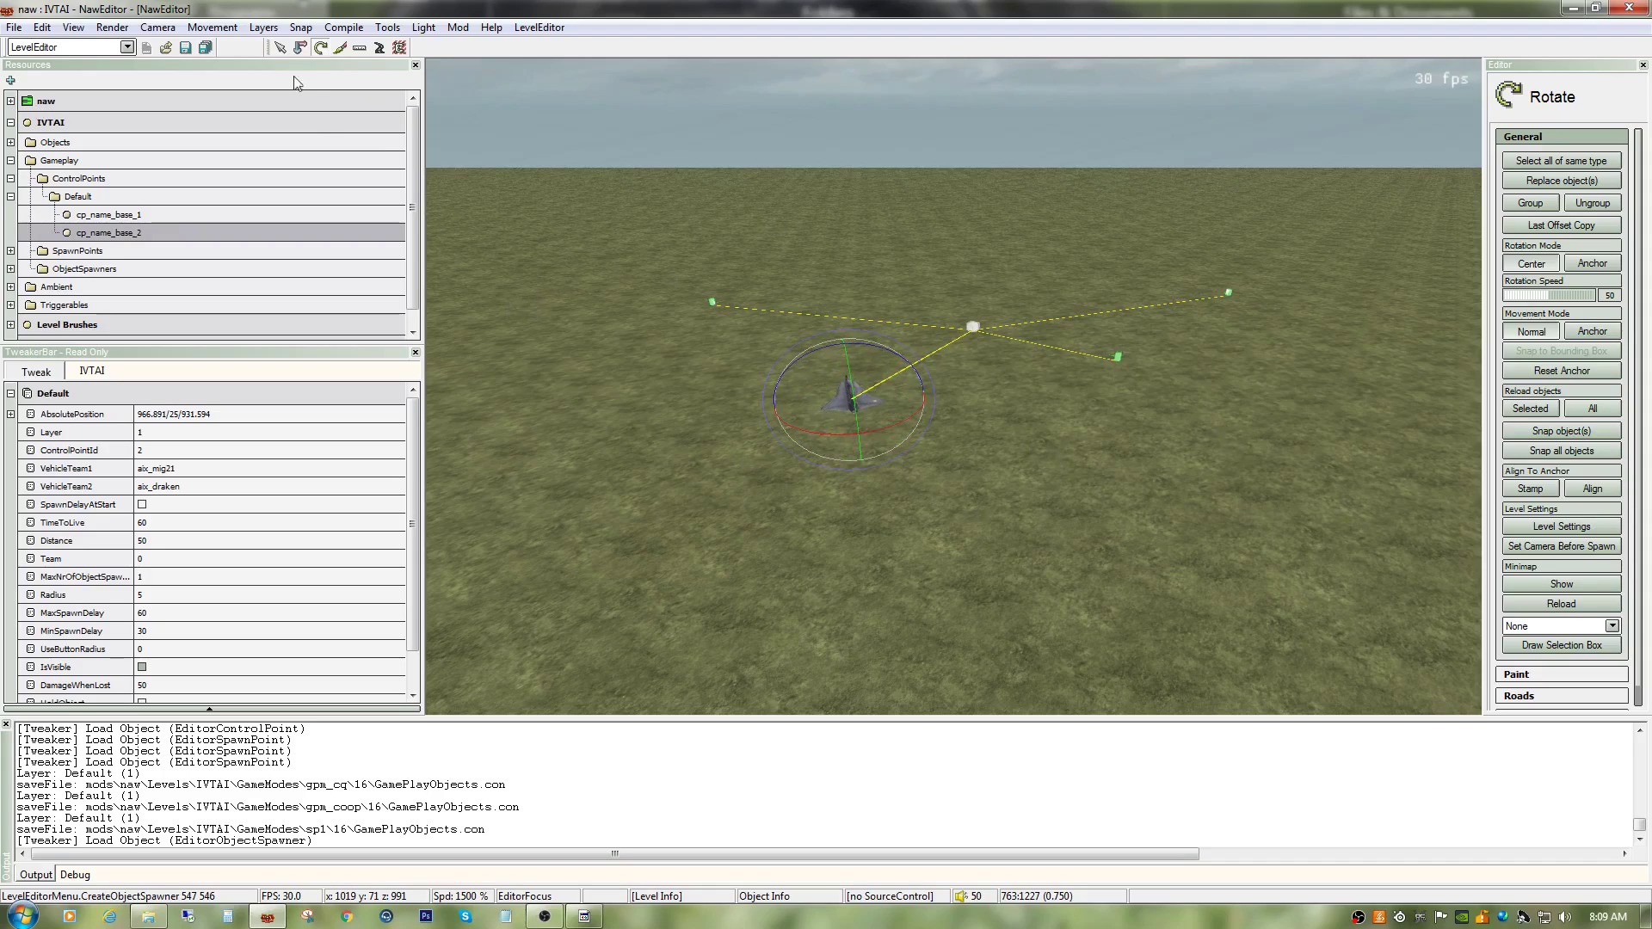
# Step: Create an AIX_CHI_US_VTOL (aix_Su47/aix_av8b) object spawner for cp_name_base_2 at about 922/25/981, keeping the suggested name, and rotate it about its vertical axis
pyautogui.click(301, 48)
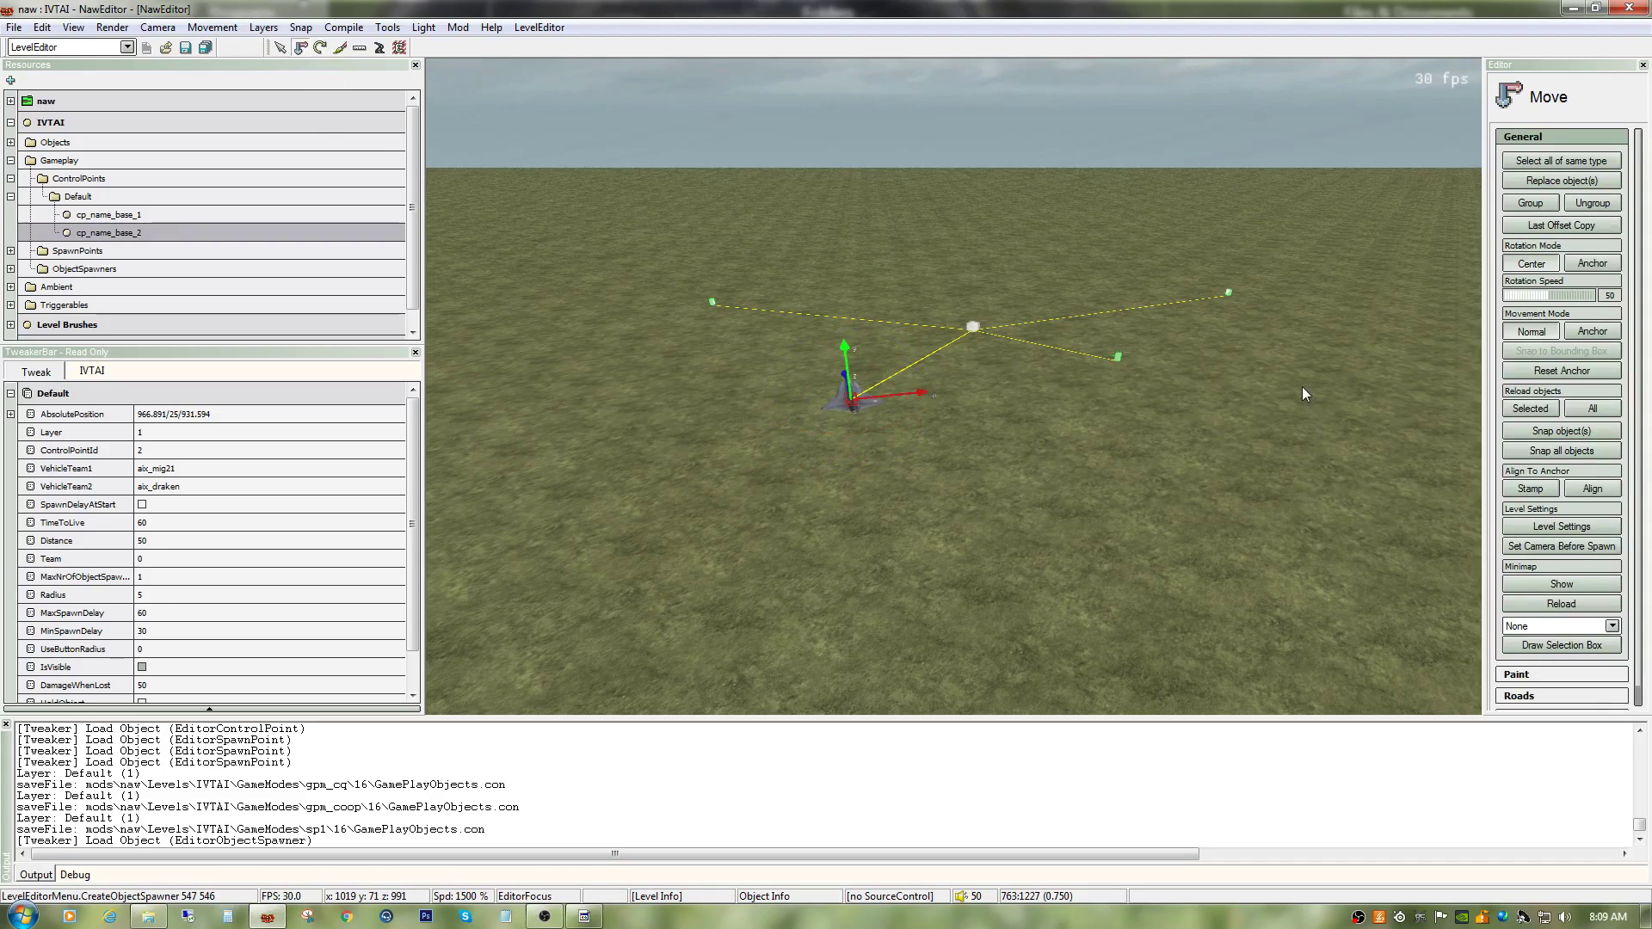
pyautogui.rightClick(1266, 384)
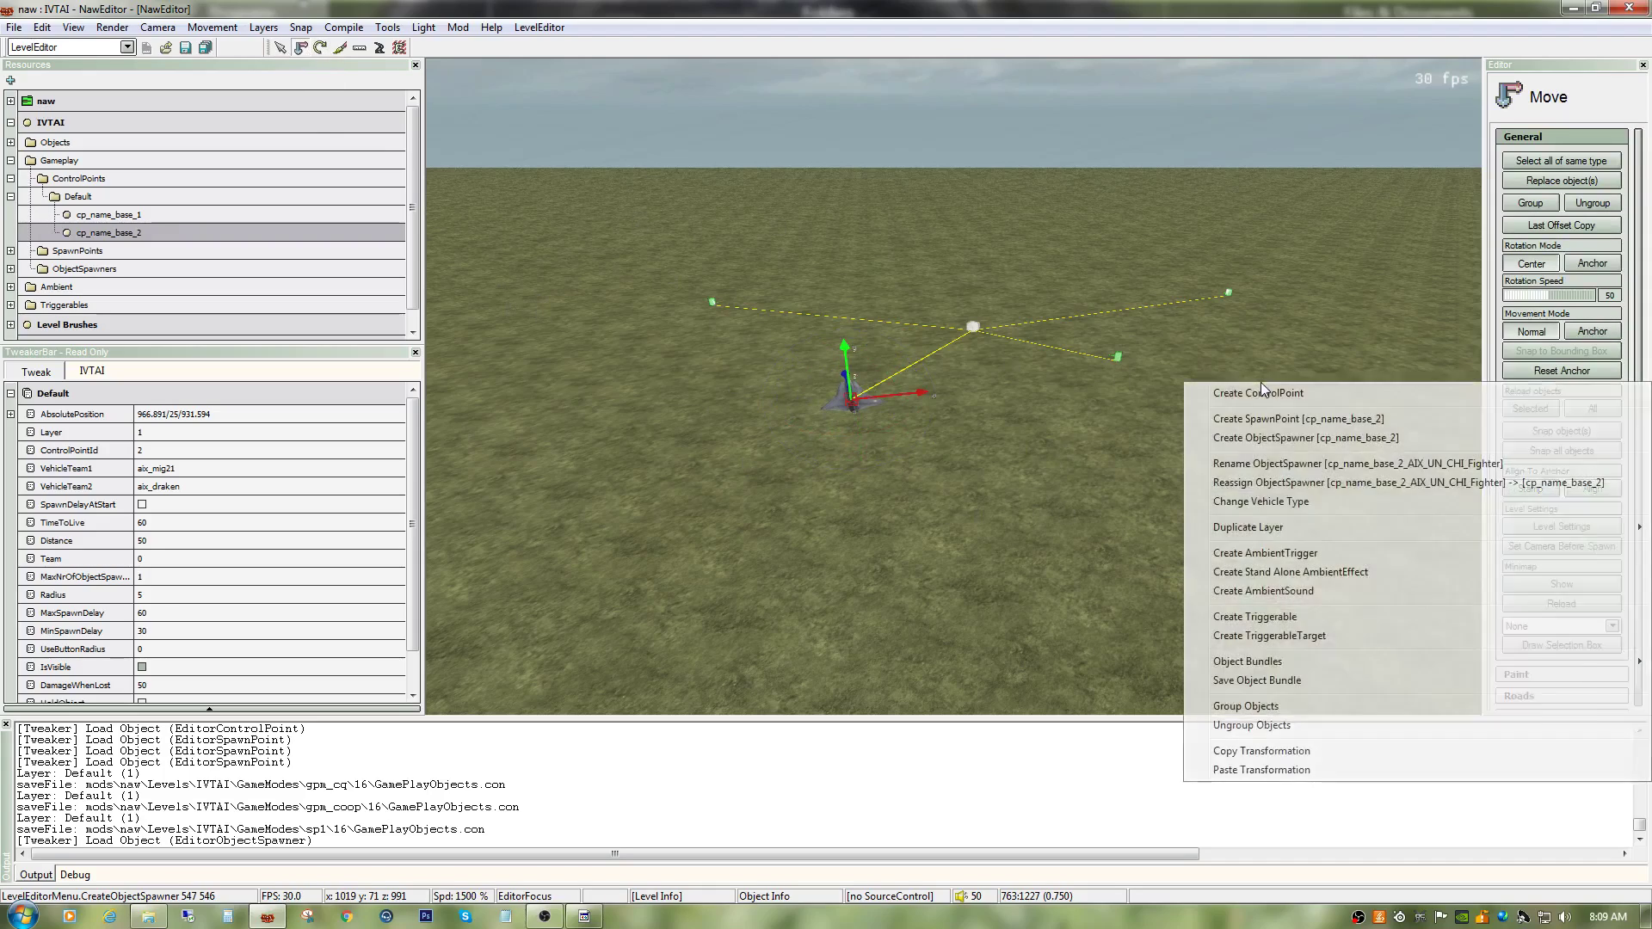
pyautogui.click(1306, 438)
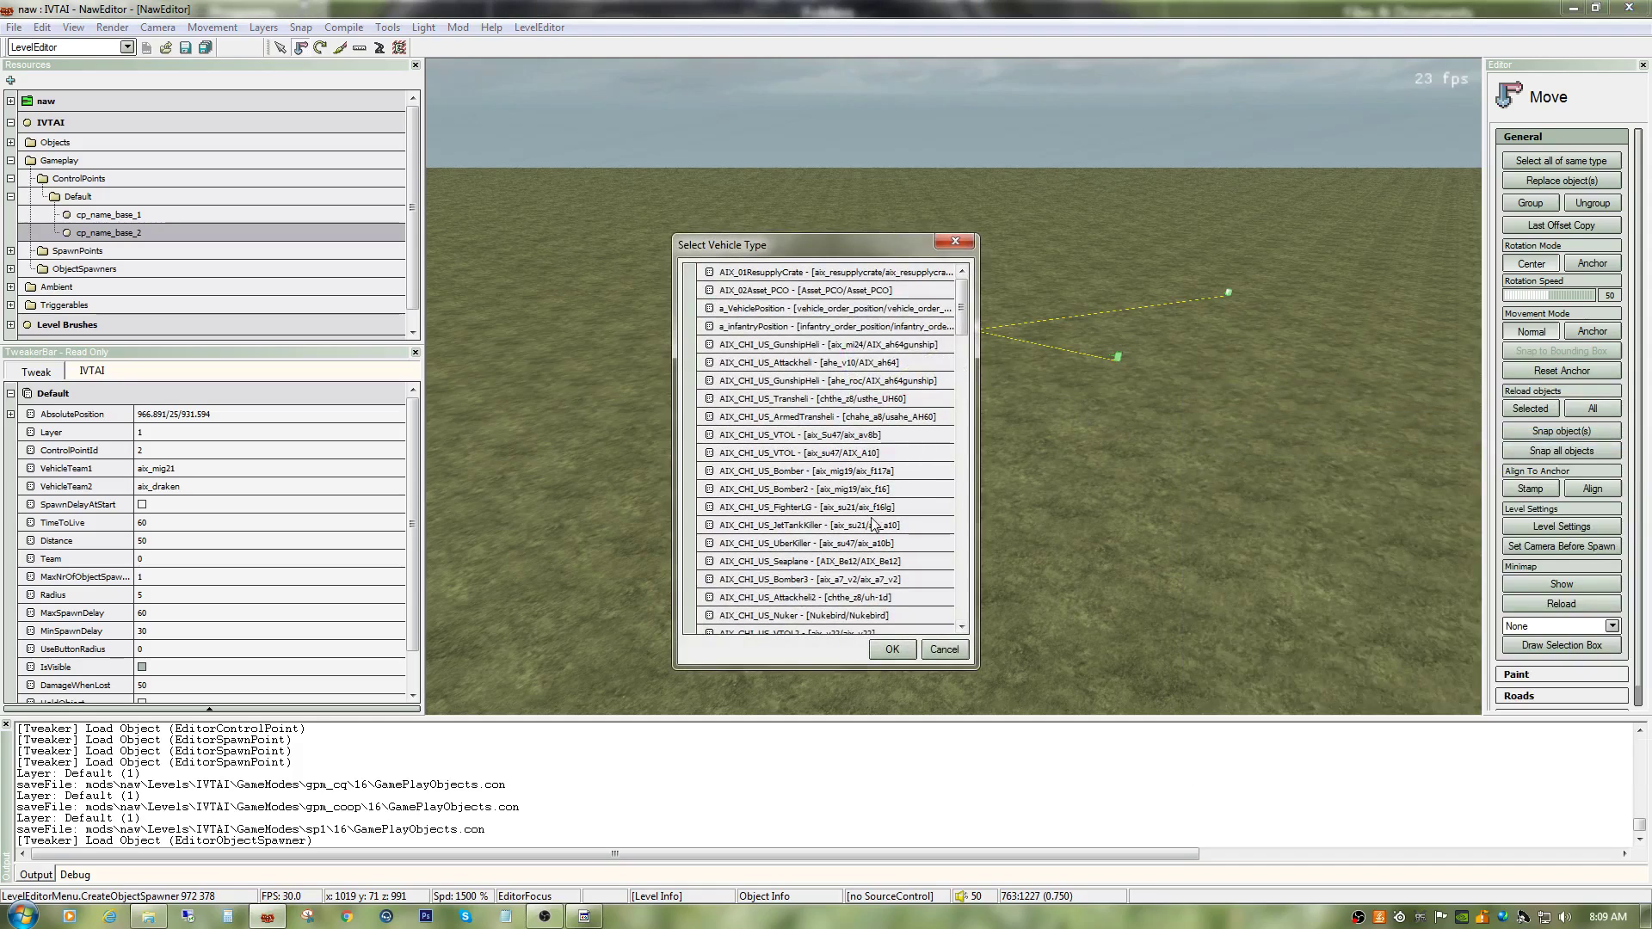
pyautogui.doubleClick(865, 437)
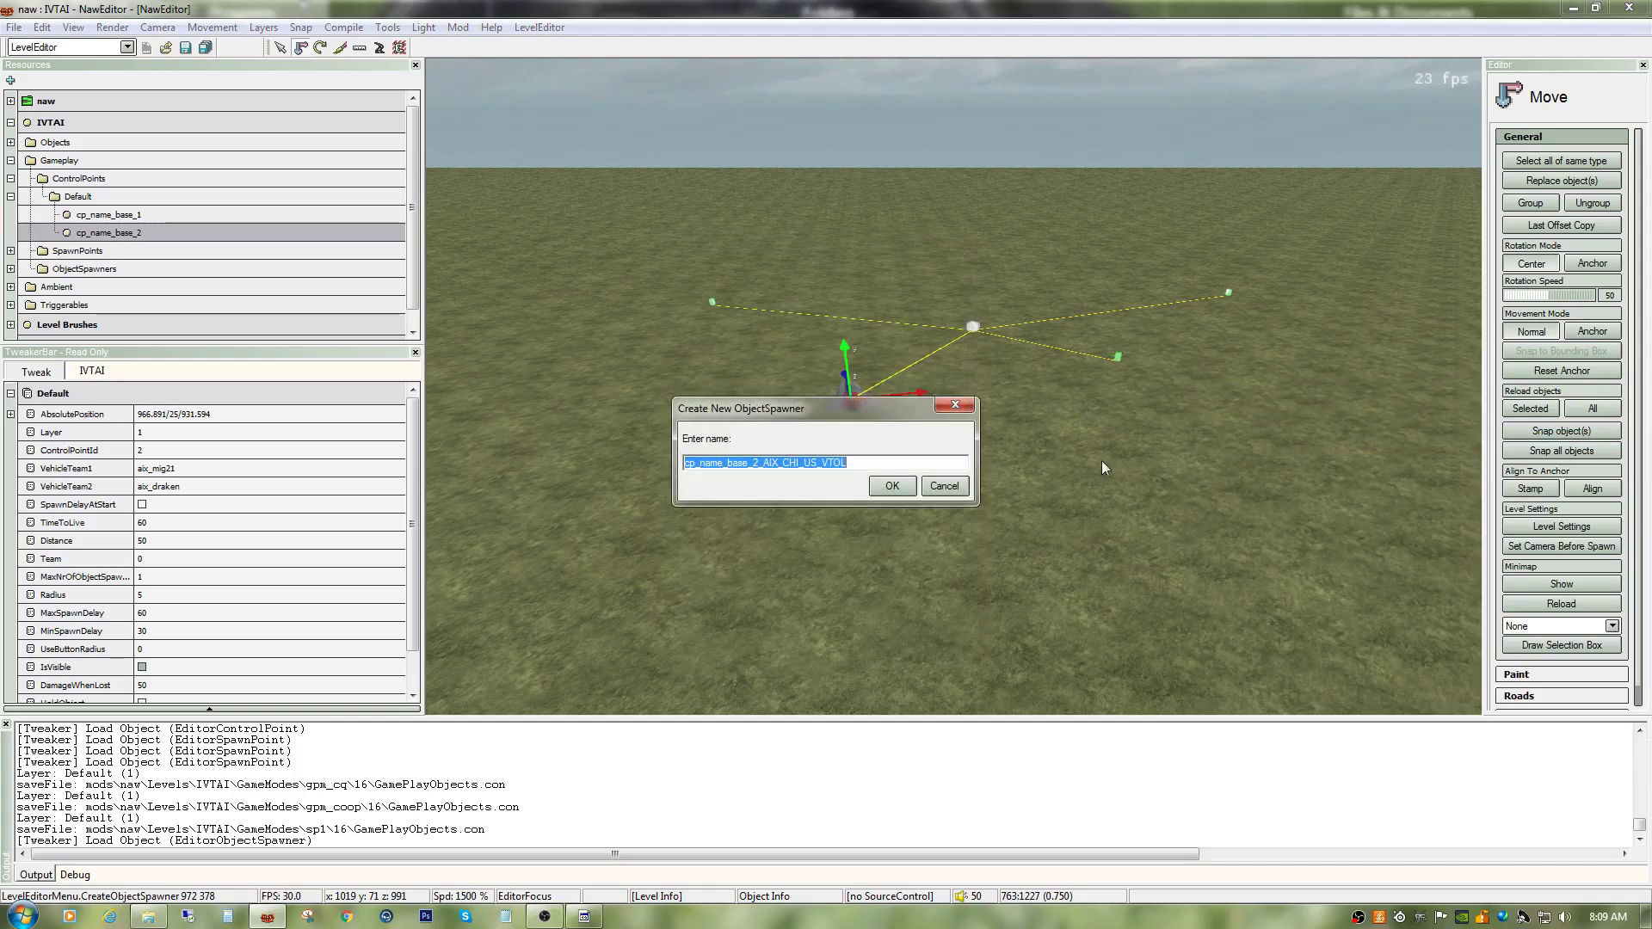
pyautogui.click(886, 488)
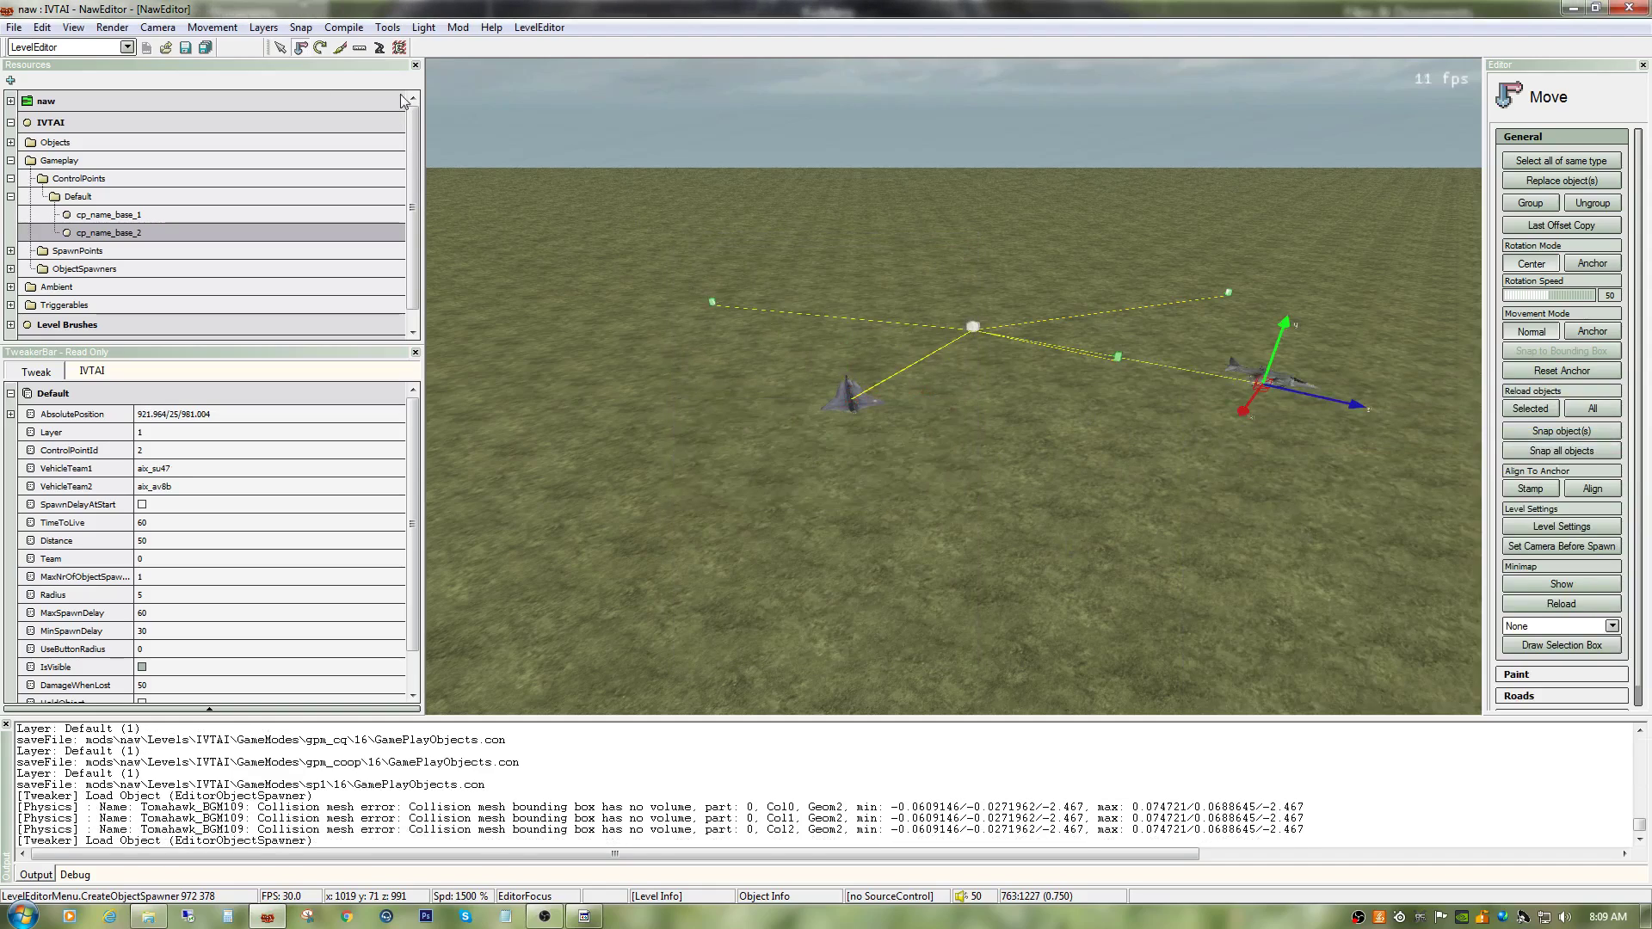
pyautogui.click(320, 47)
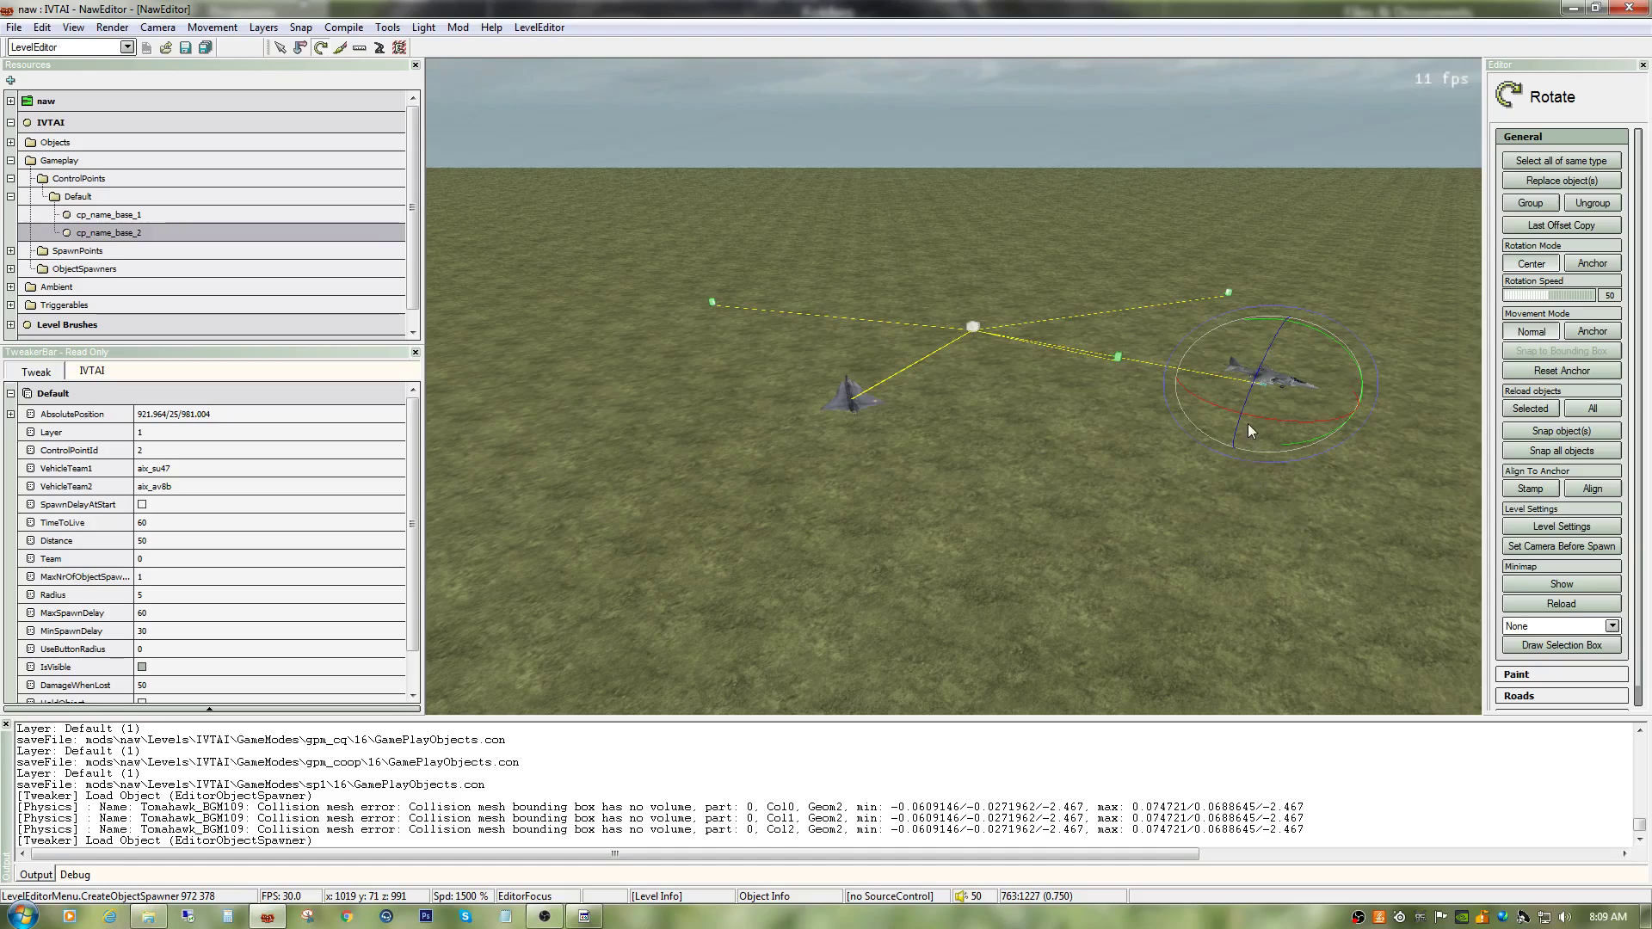
pyautogui.moveTo(1249, 430); pyautogui.dragTo(1480, 420)
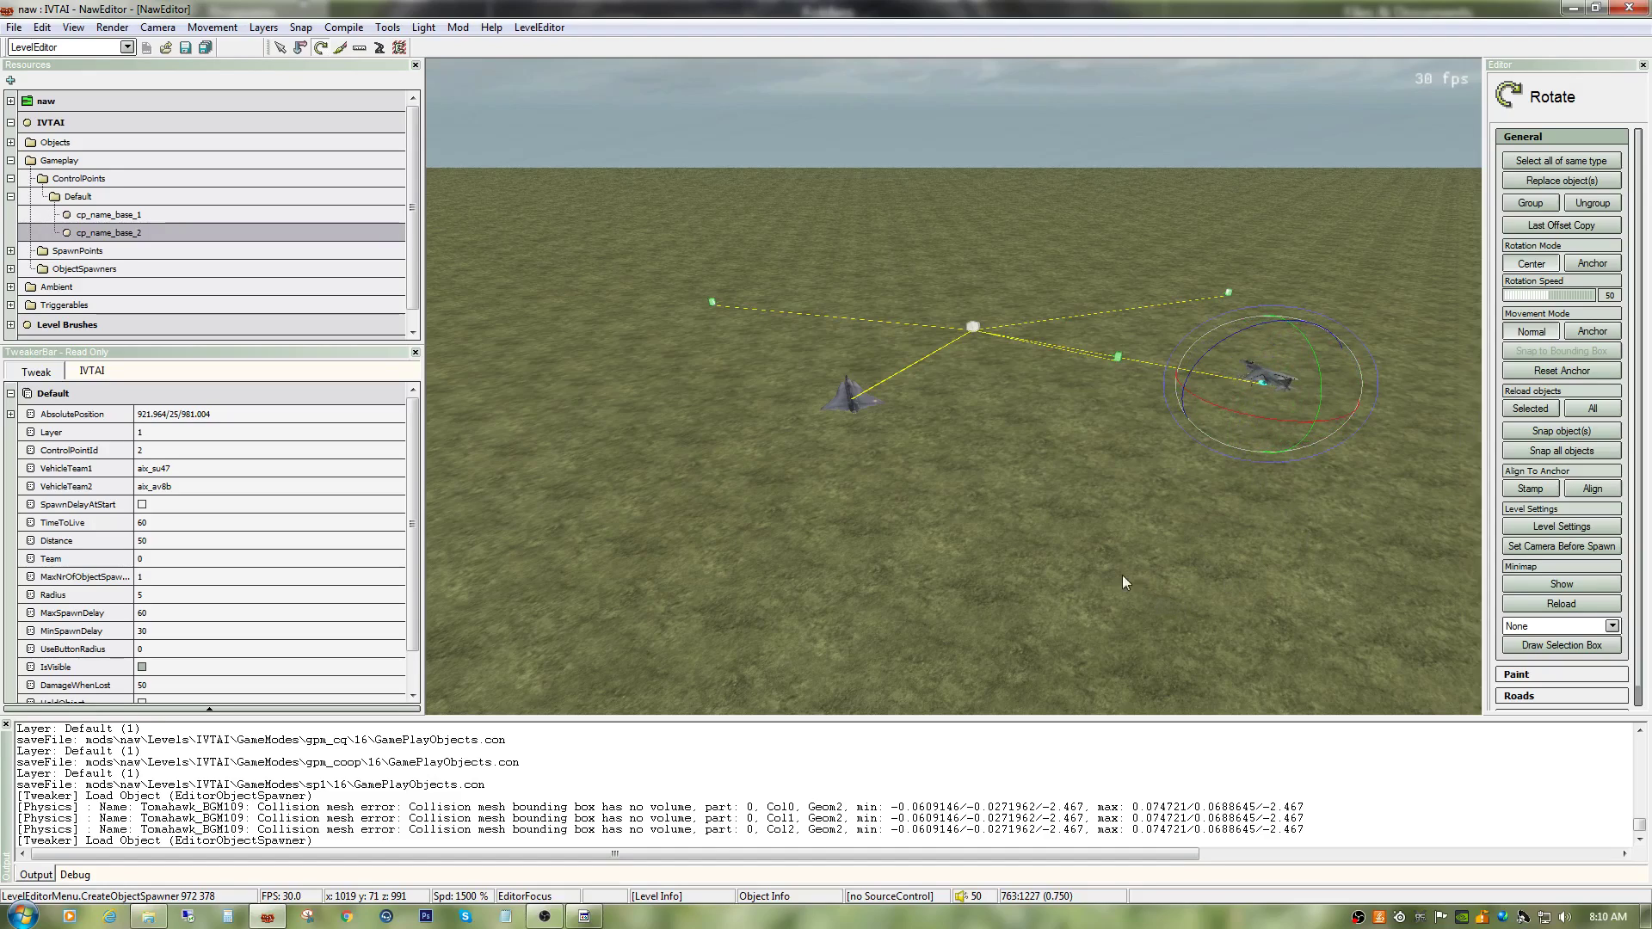
# Step: Create an object spawner of type AIX_CHI_US_Bomber3 (aix_a7_v2/aix_a7_v2) near cp_name_base_1 at the opposite terrain corner, keeping the suggested name
pyautogui.press('ctrl')
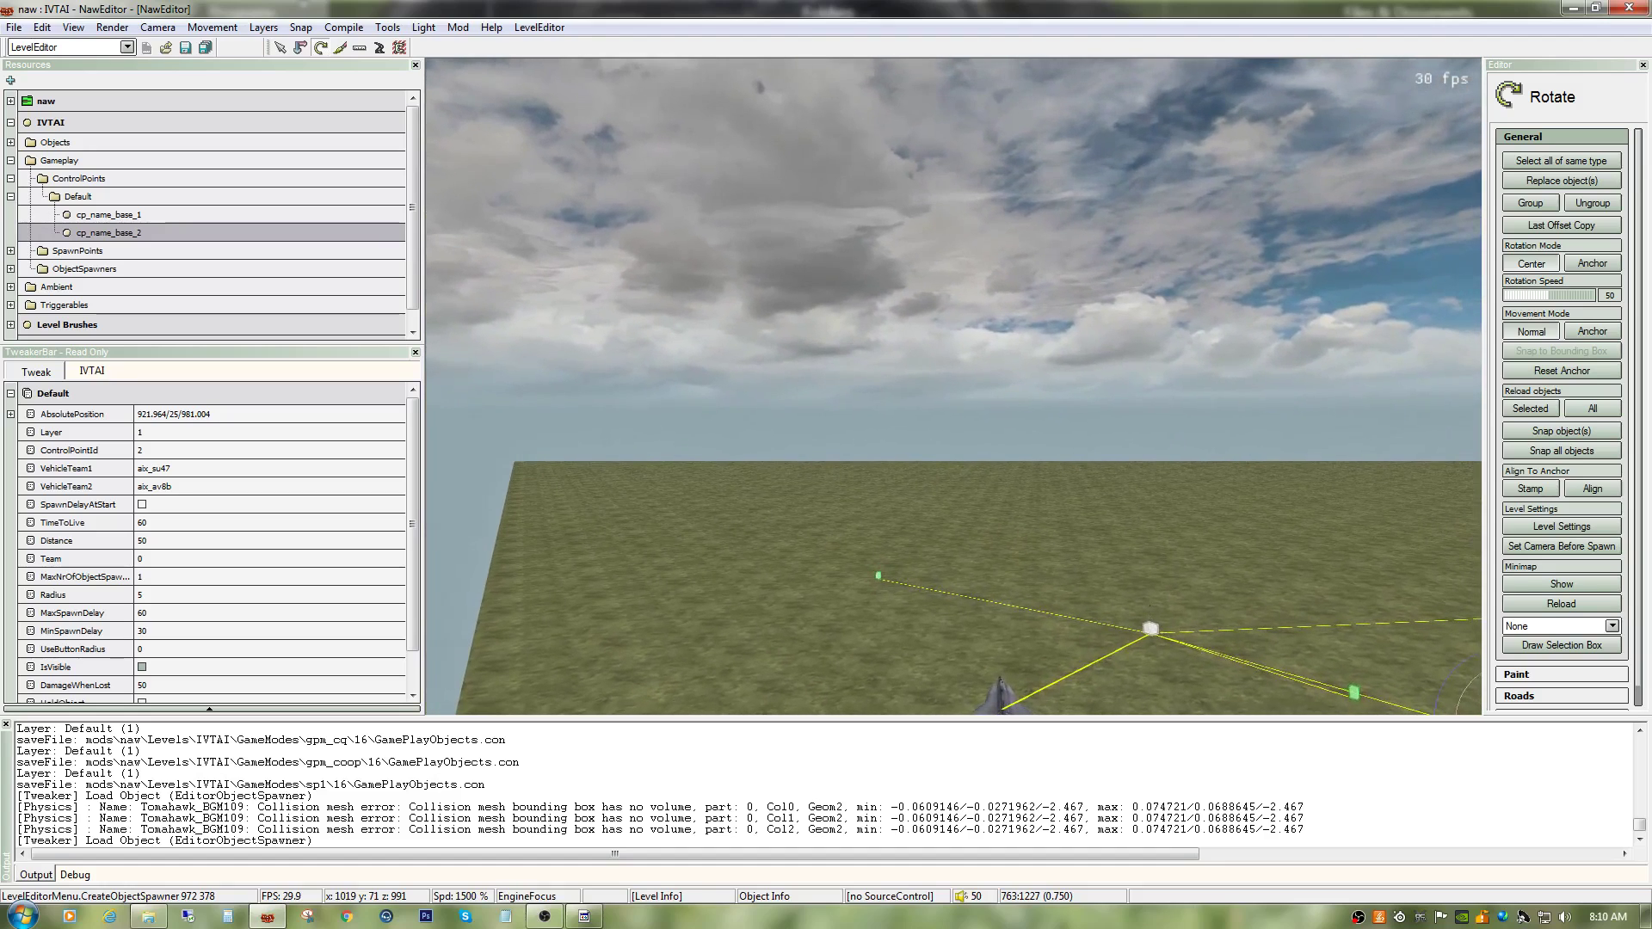
pyautogui.press('w')
pyautogui.press('ctrl')
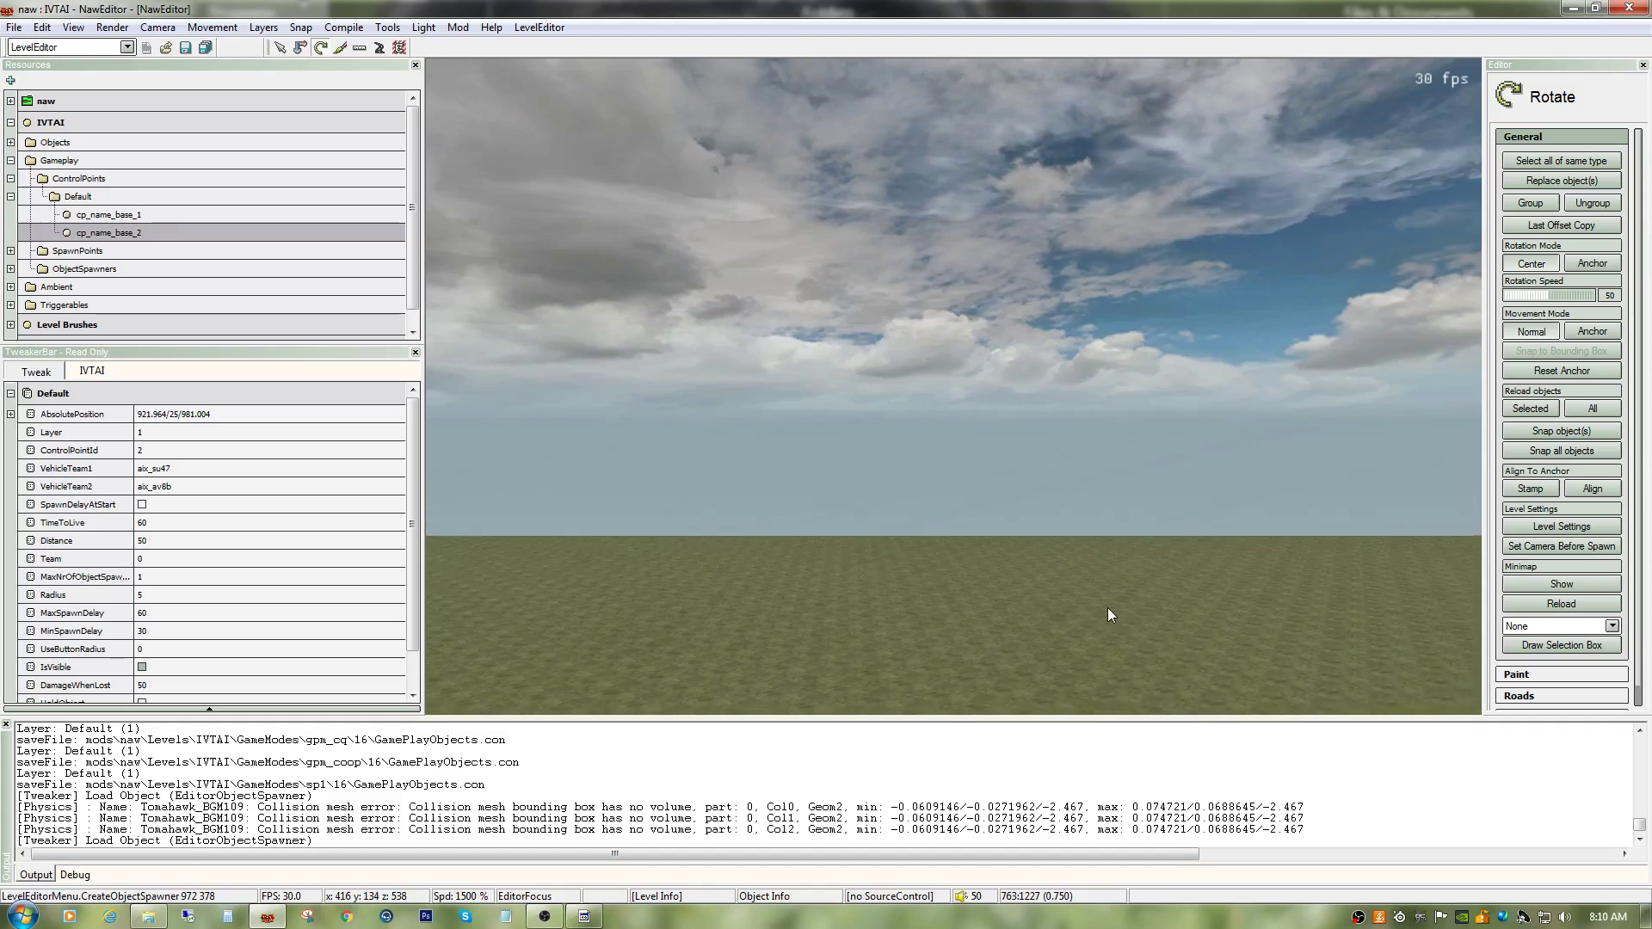
pyautogui.press('ctrl')
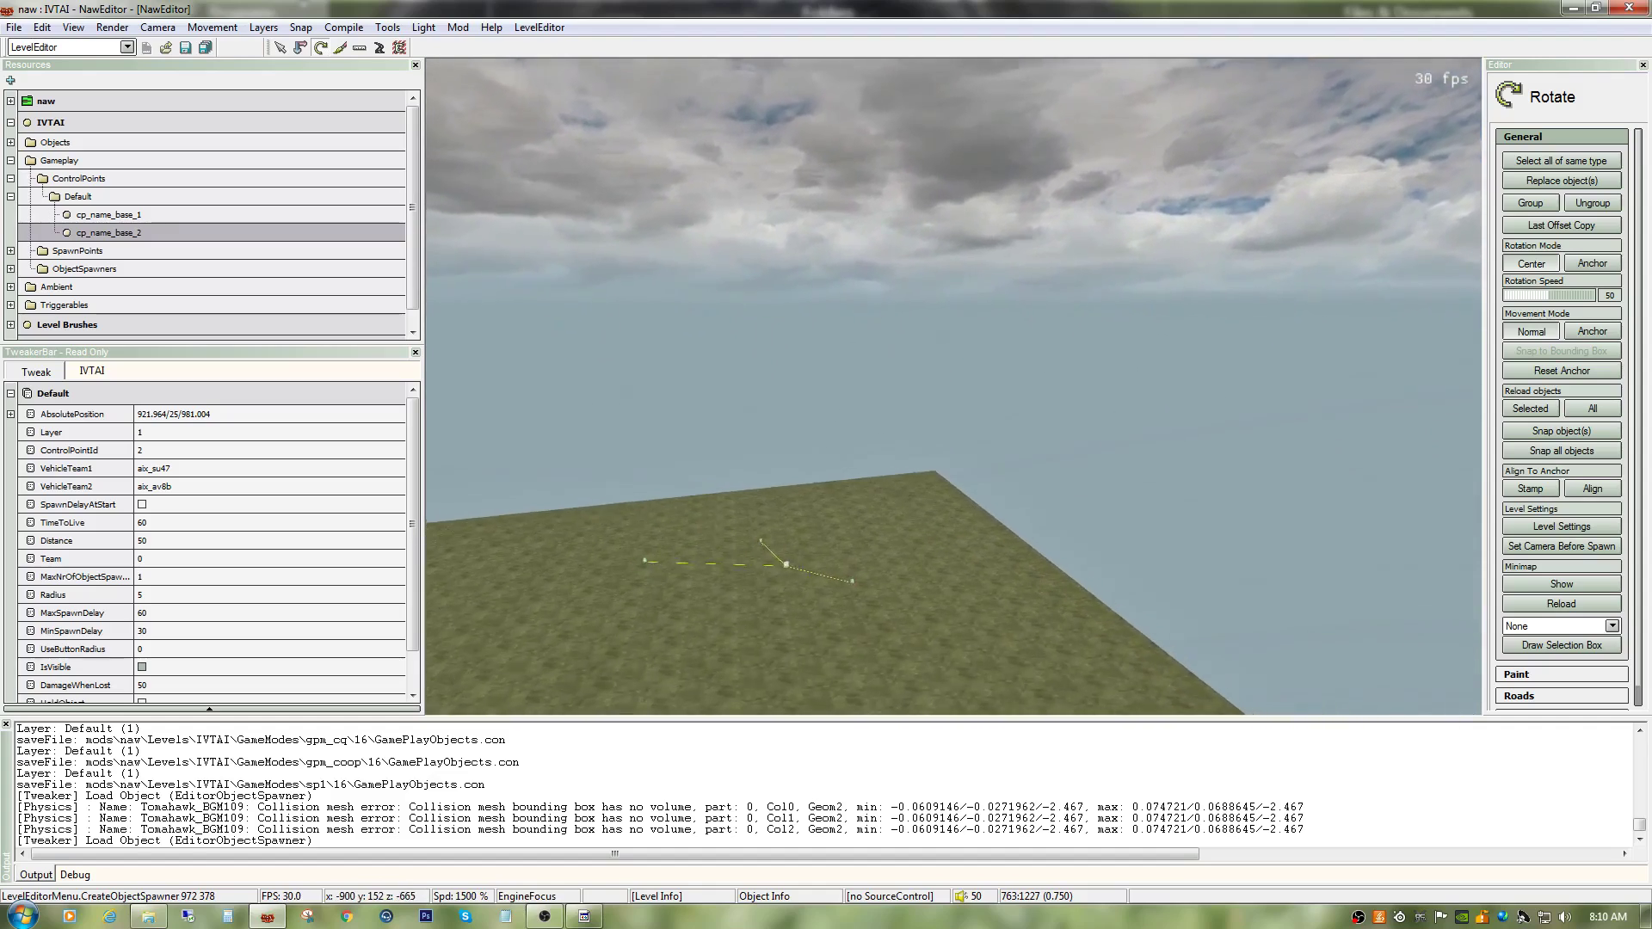
pyautogui.press('s')
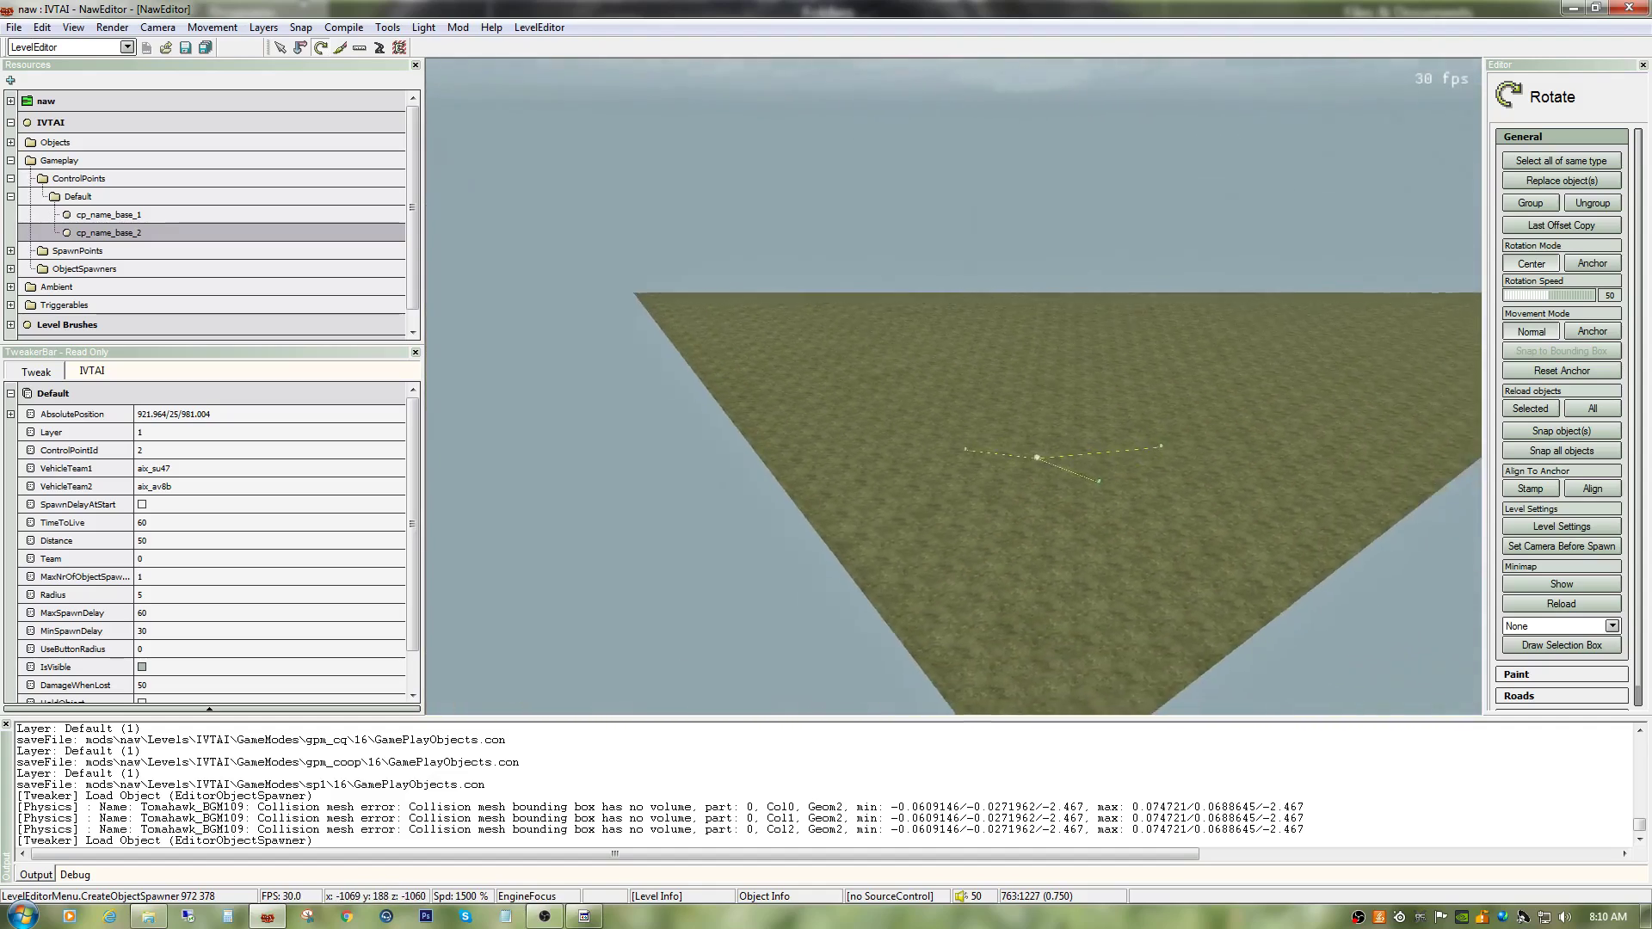
pyautogui.press('w')
pyautogui.moveTo(1164, 570); pyautogui.dragTo(1163, 570, button='right')
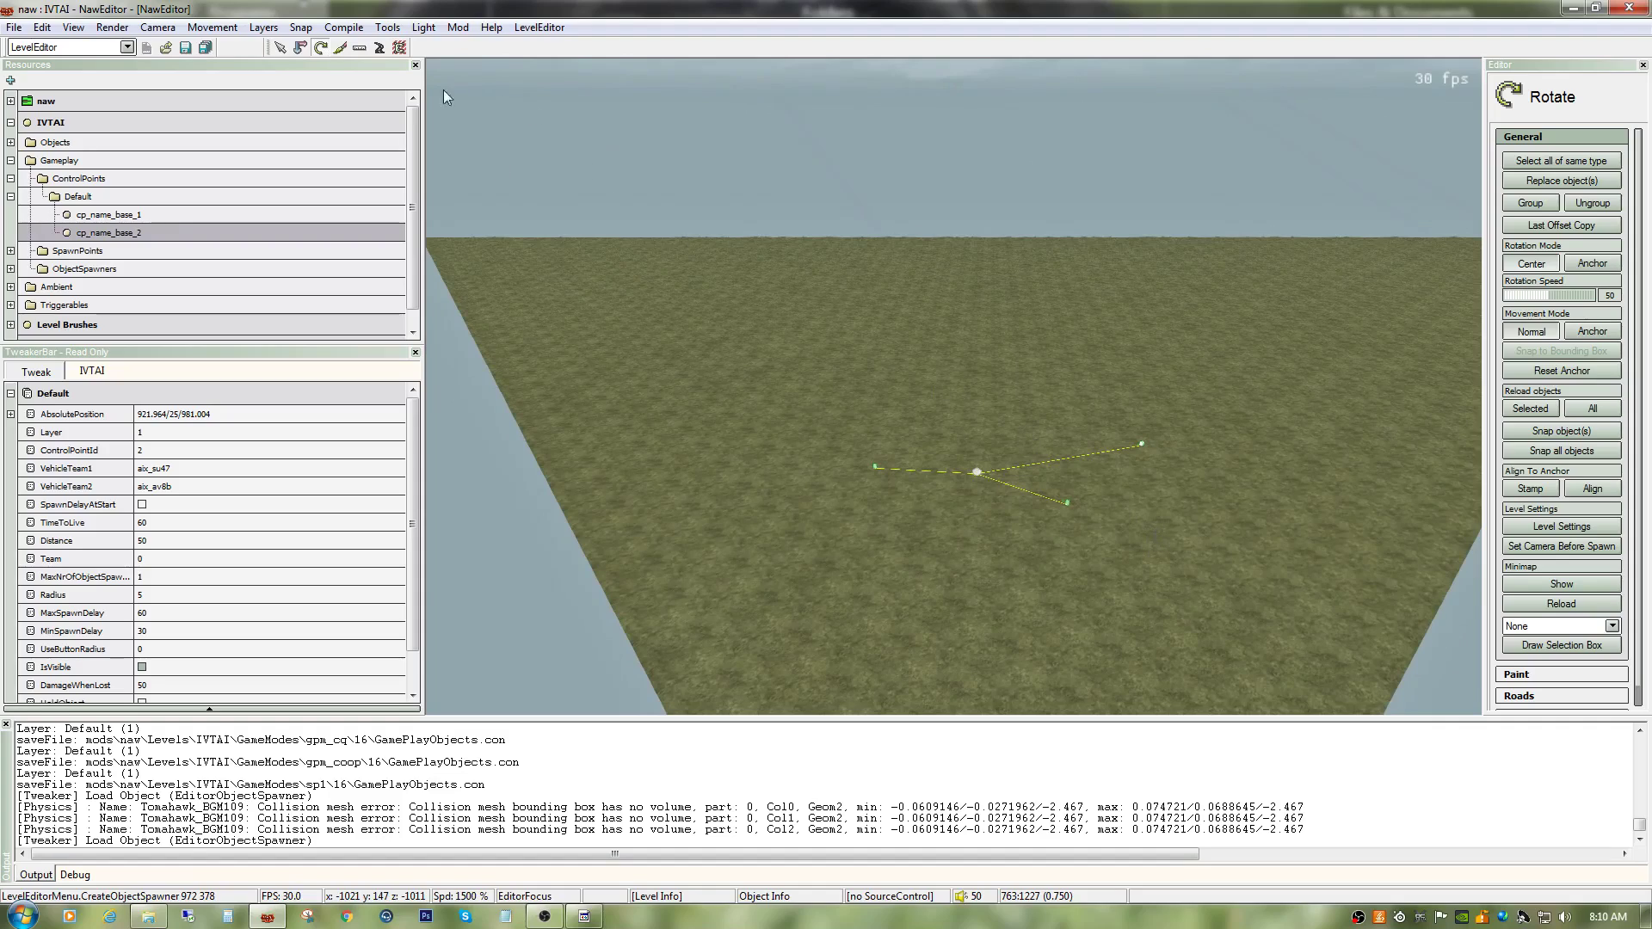
pyautogui.click(300, 48)
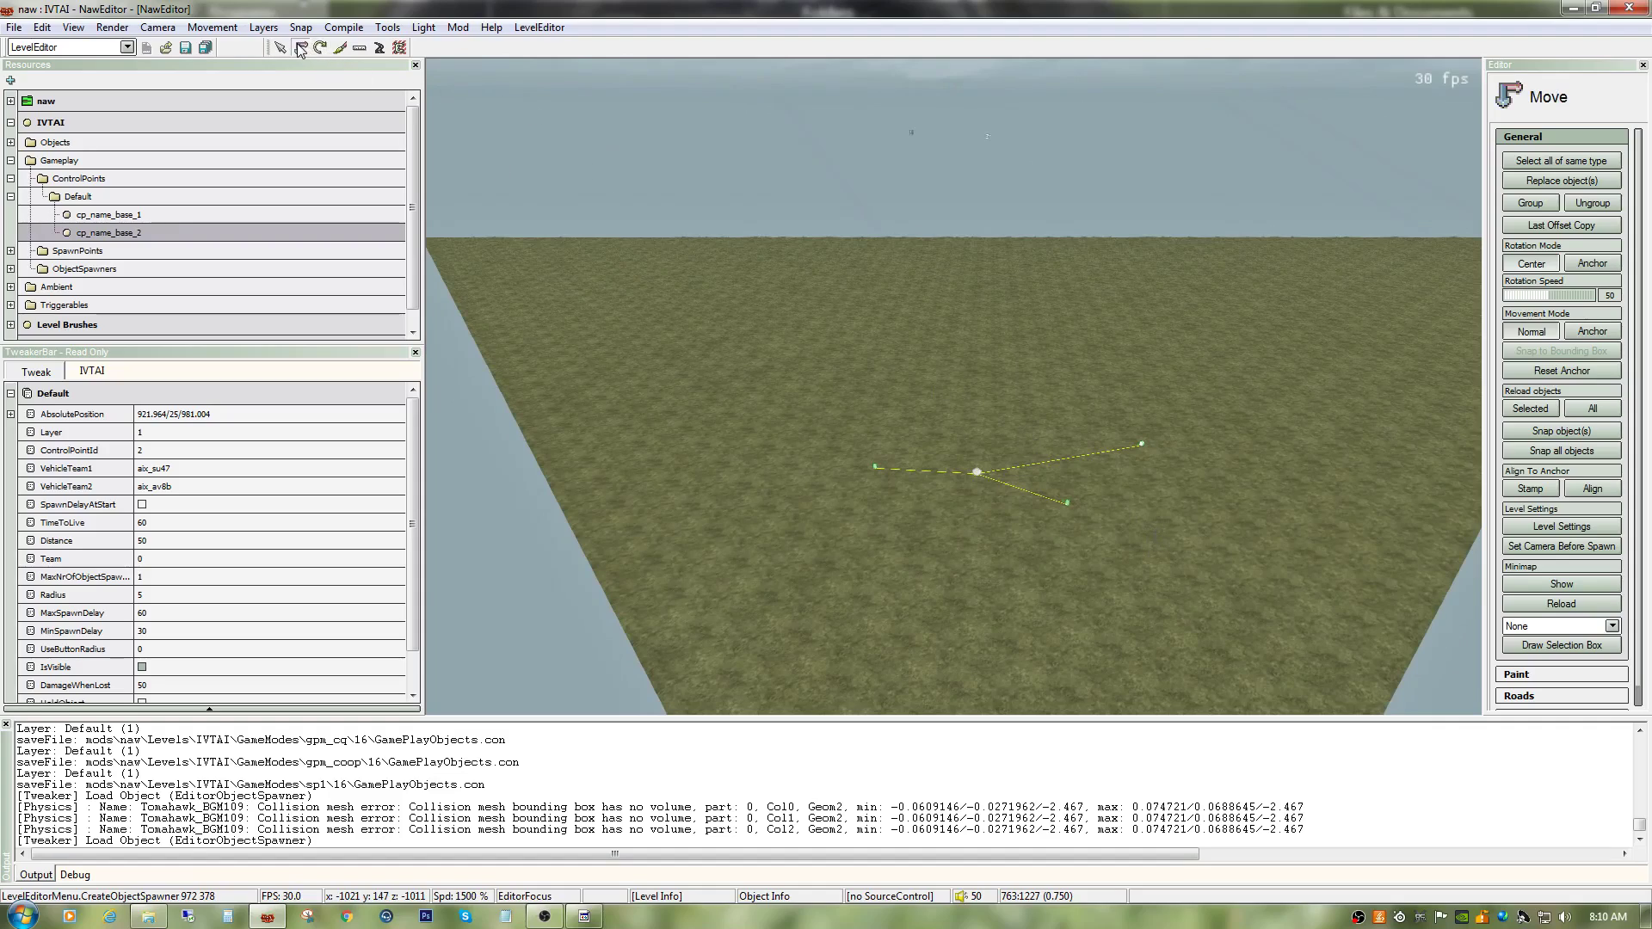
pyautogui.rightClick(1226, 565)
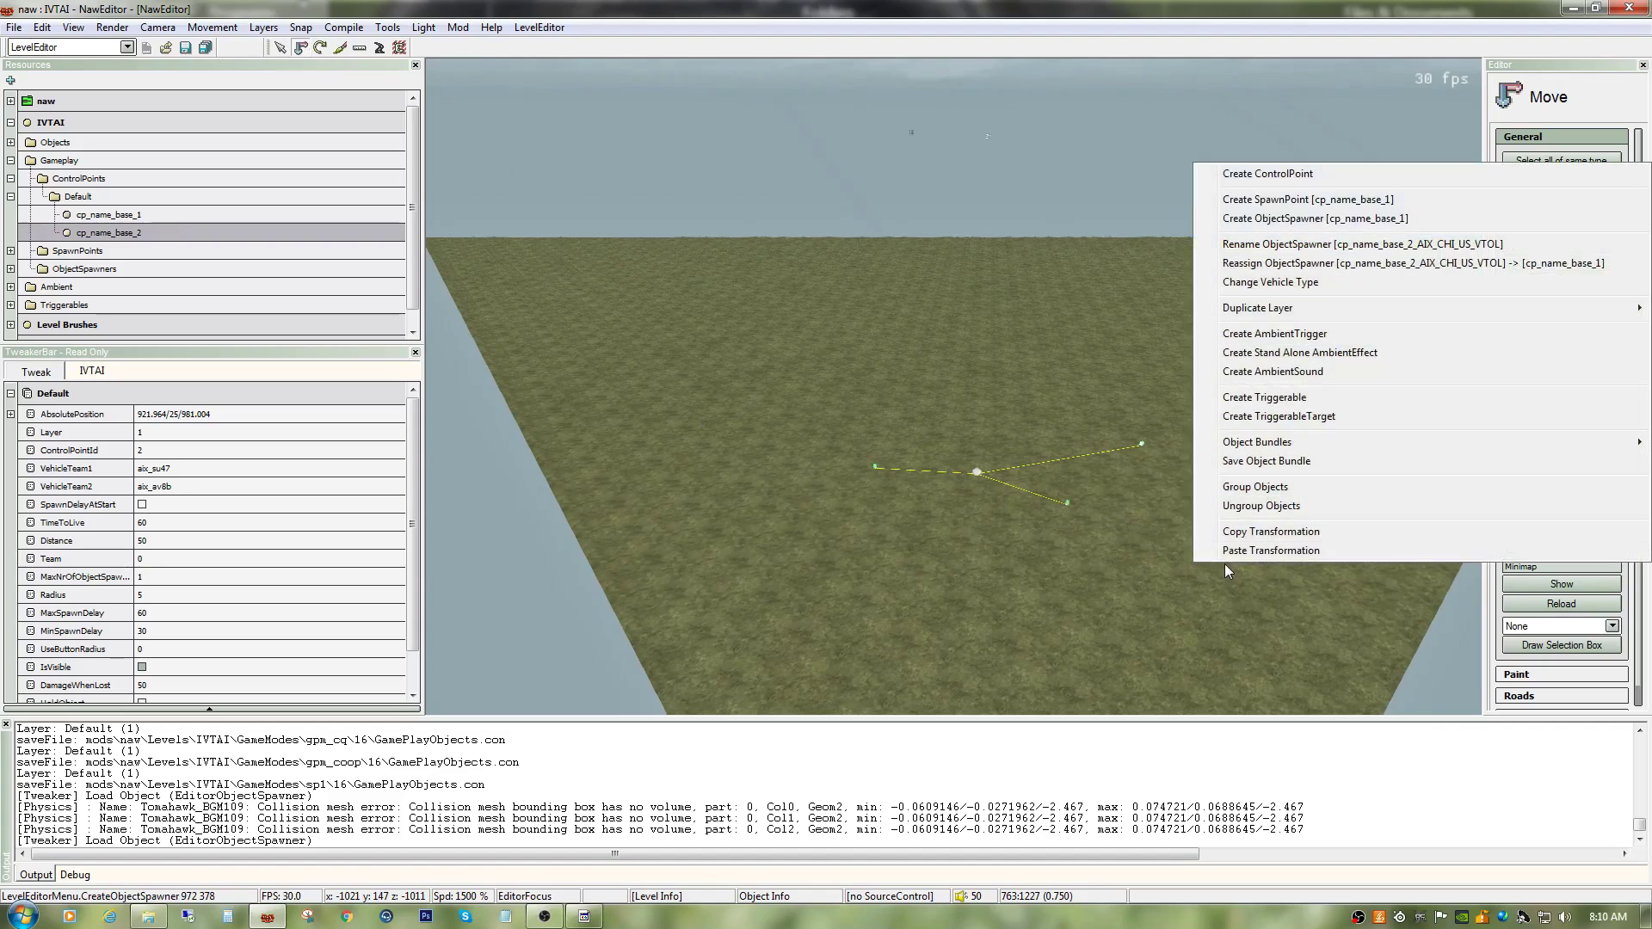
pyautogui.click(1314, 221)
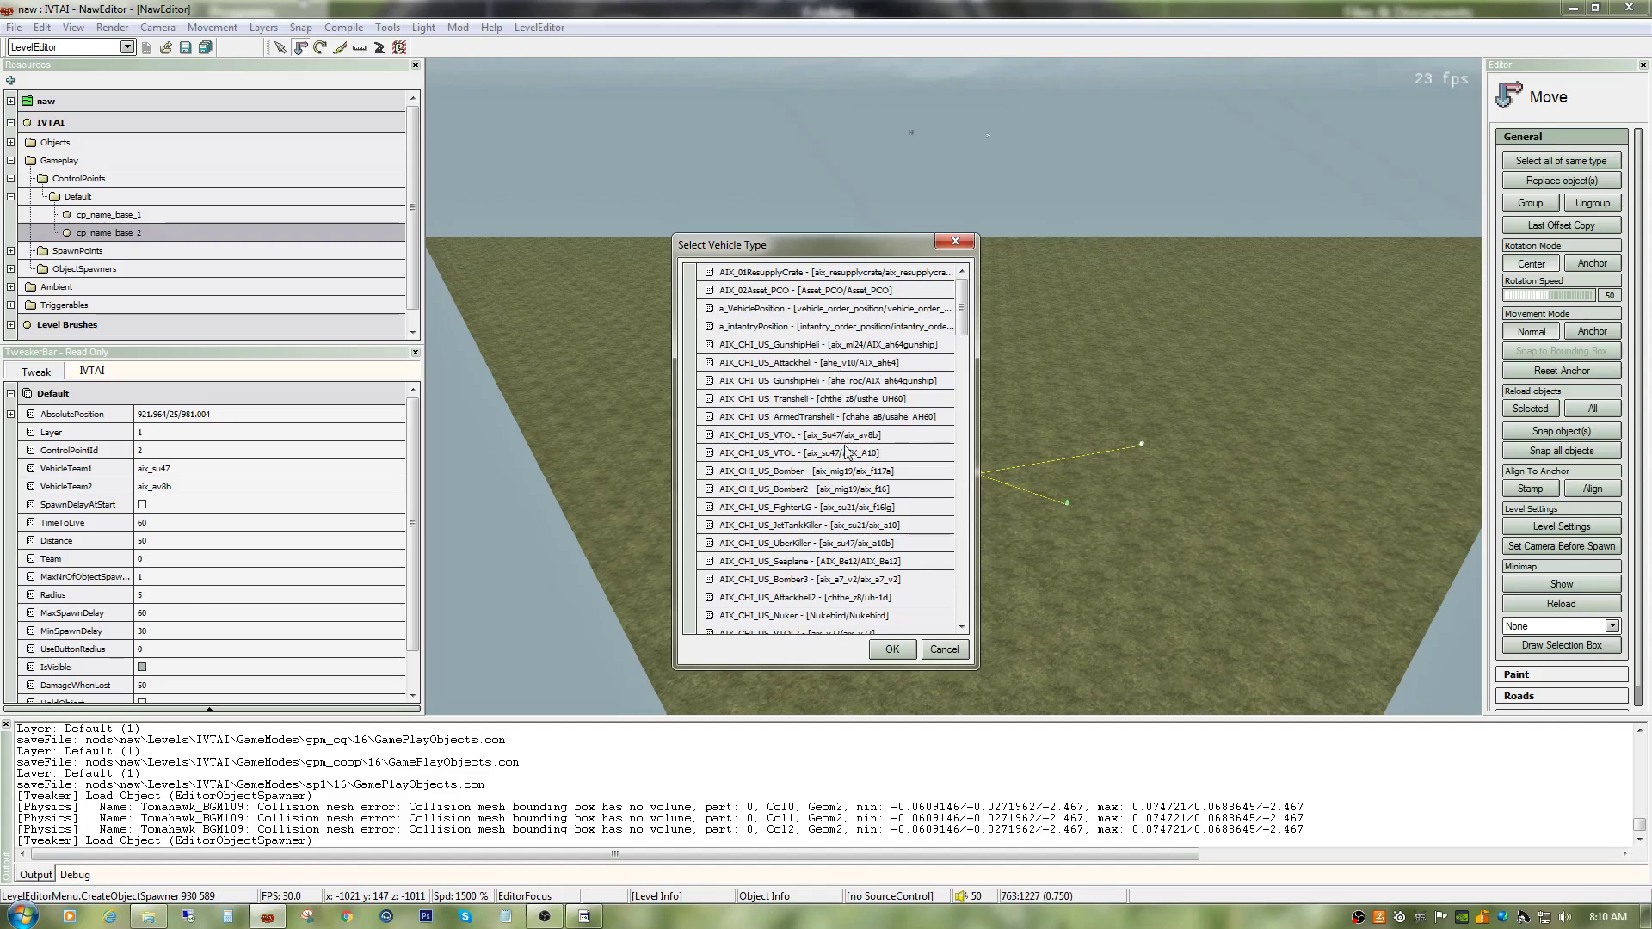
pyautogui.moveTo(961, 323); pyautogui.dragTo(960, 368)
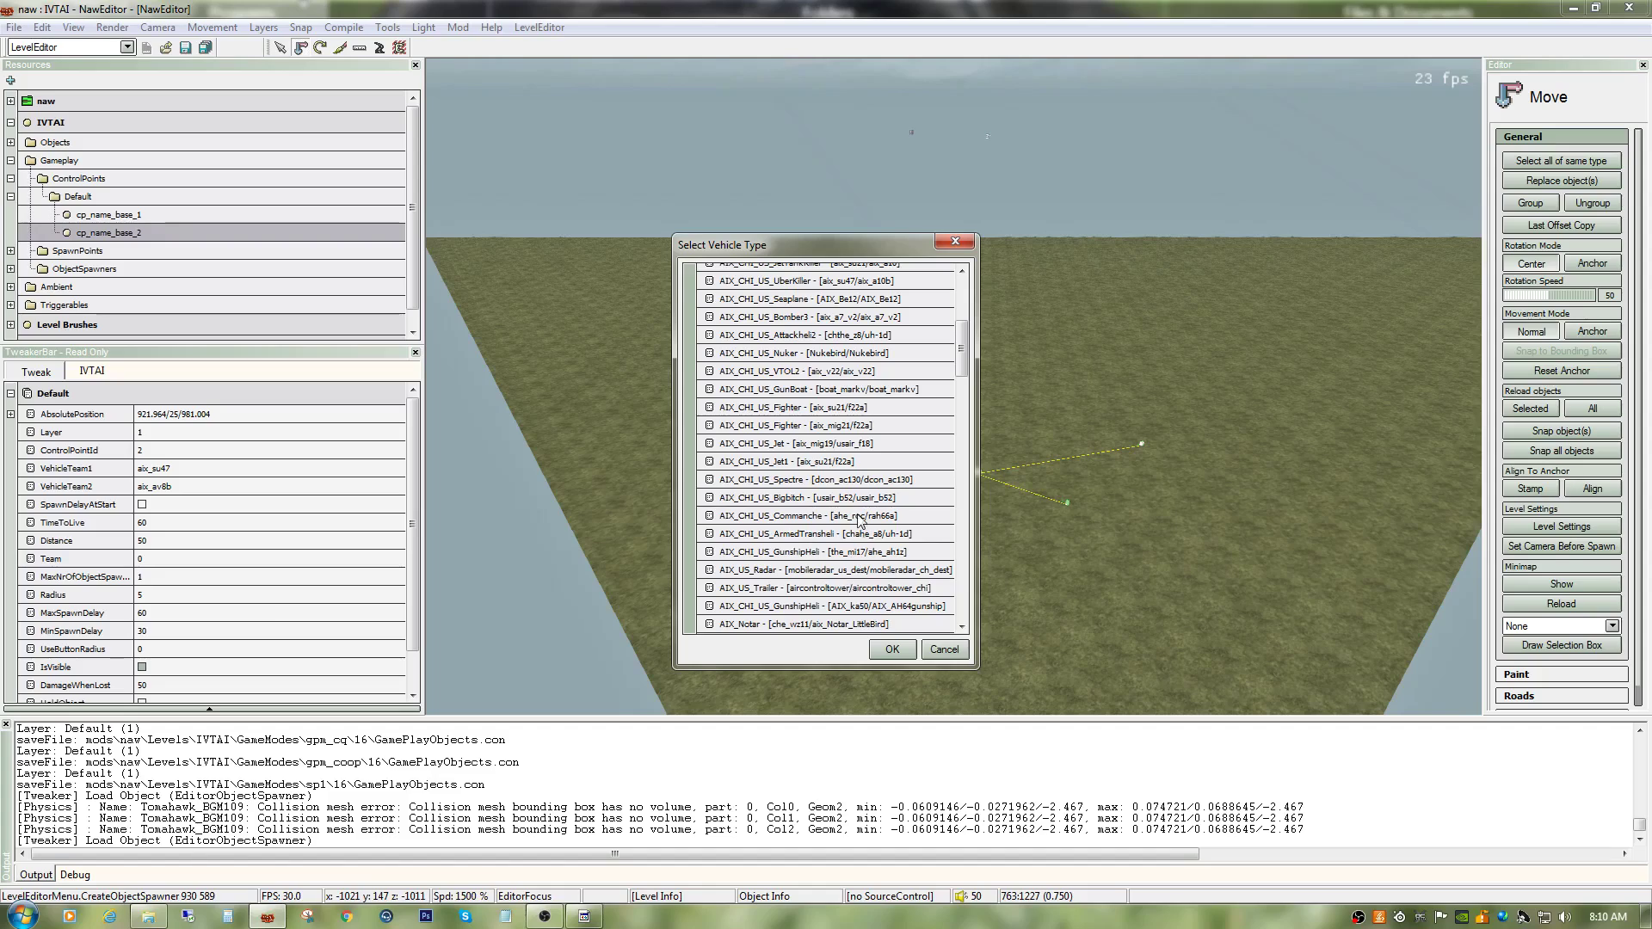
pyautogui.doubleClick(863, 319)
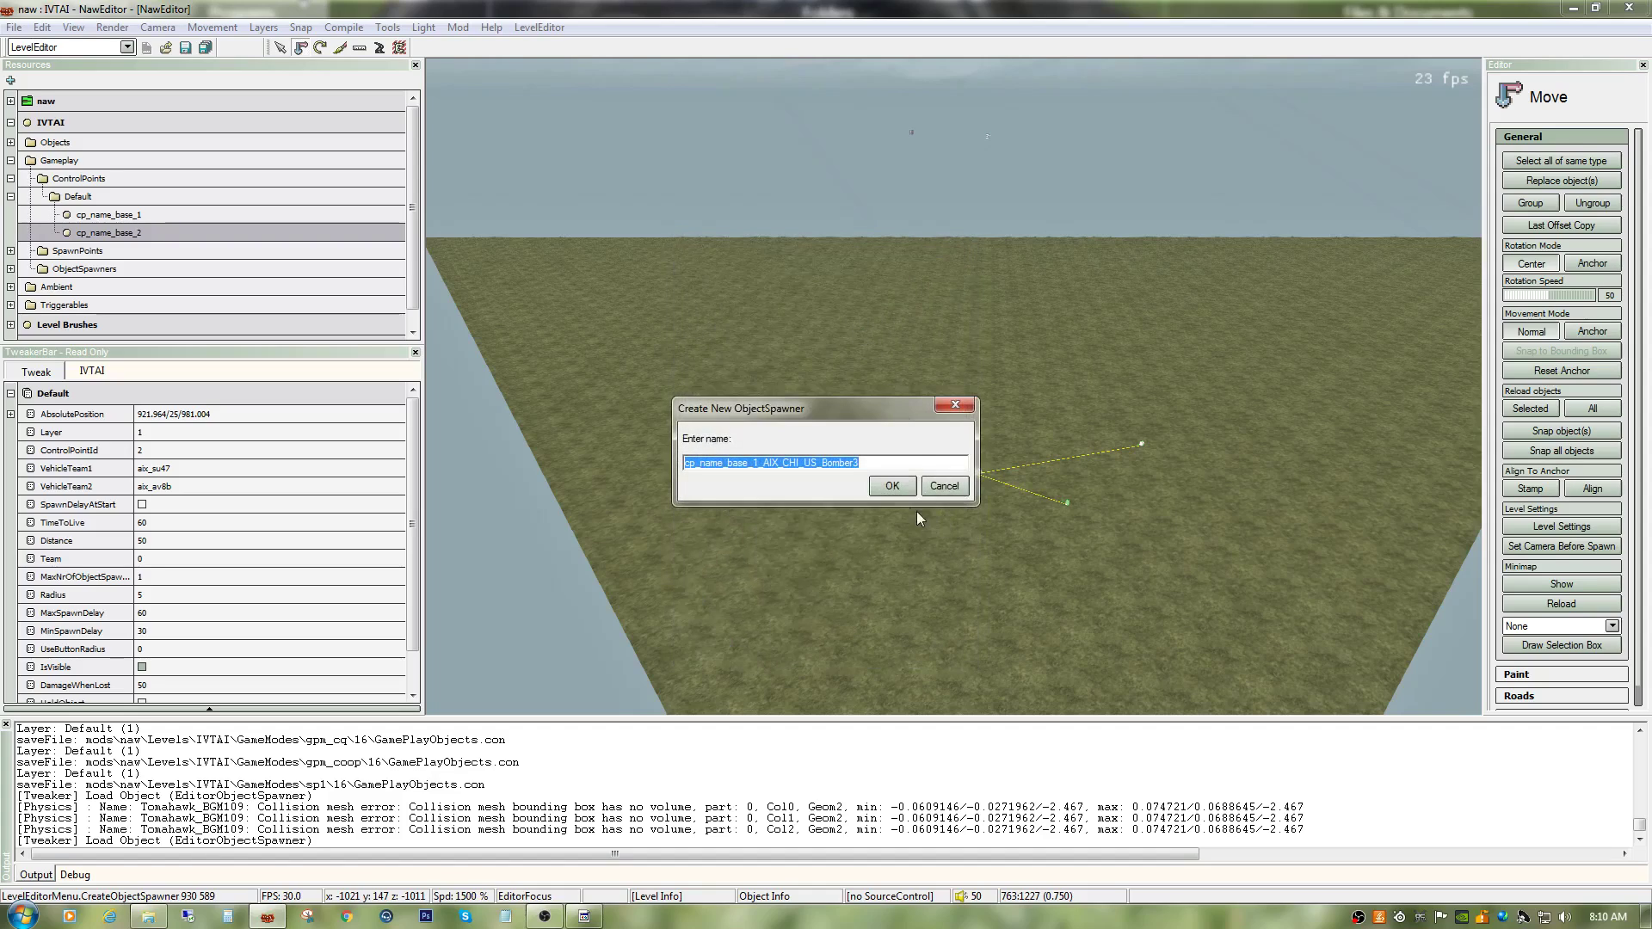
pyautogui.click(893, 488)
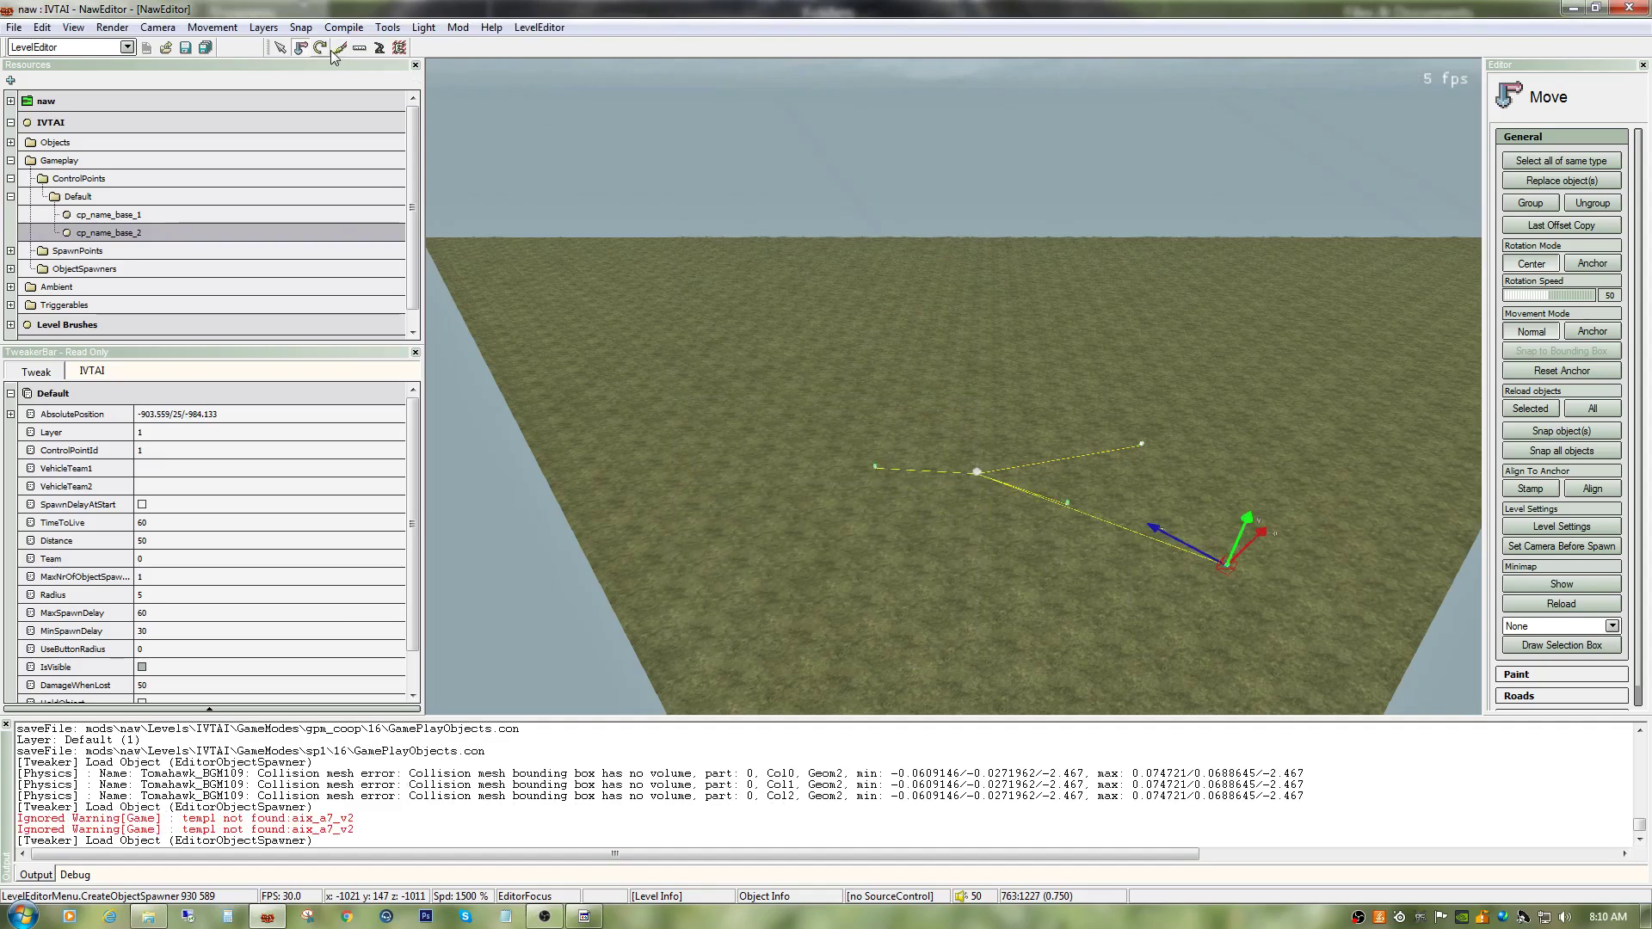
# Step: Set VehicleTeam1 of the bomber's object spawner at cp_name_base_1 to air_f35b
pyautogui.hotkey('ctrl', 'w')
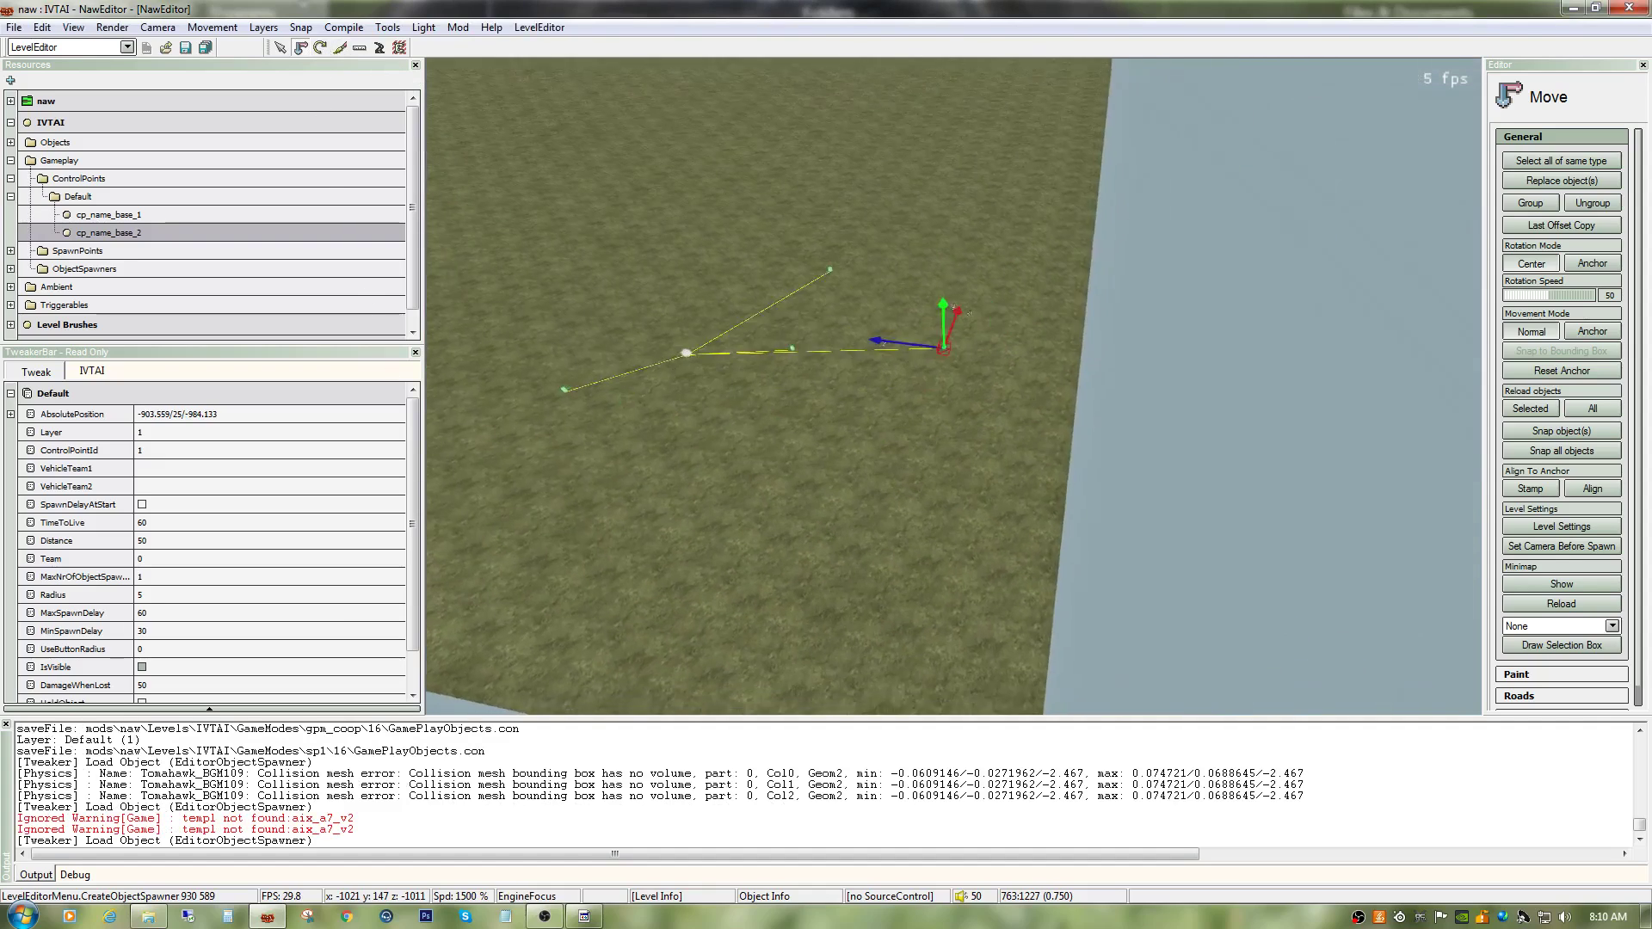
pyautogui.hotkey('ctrl', 's')
pyautogui.hotkey('ctrl', 'w')
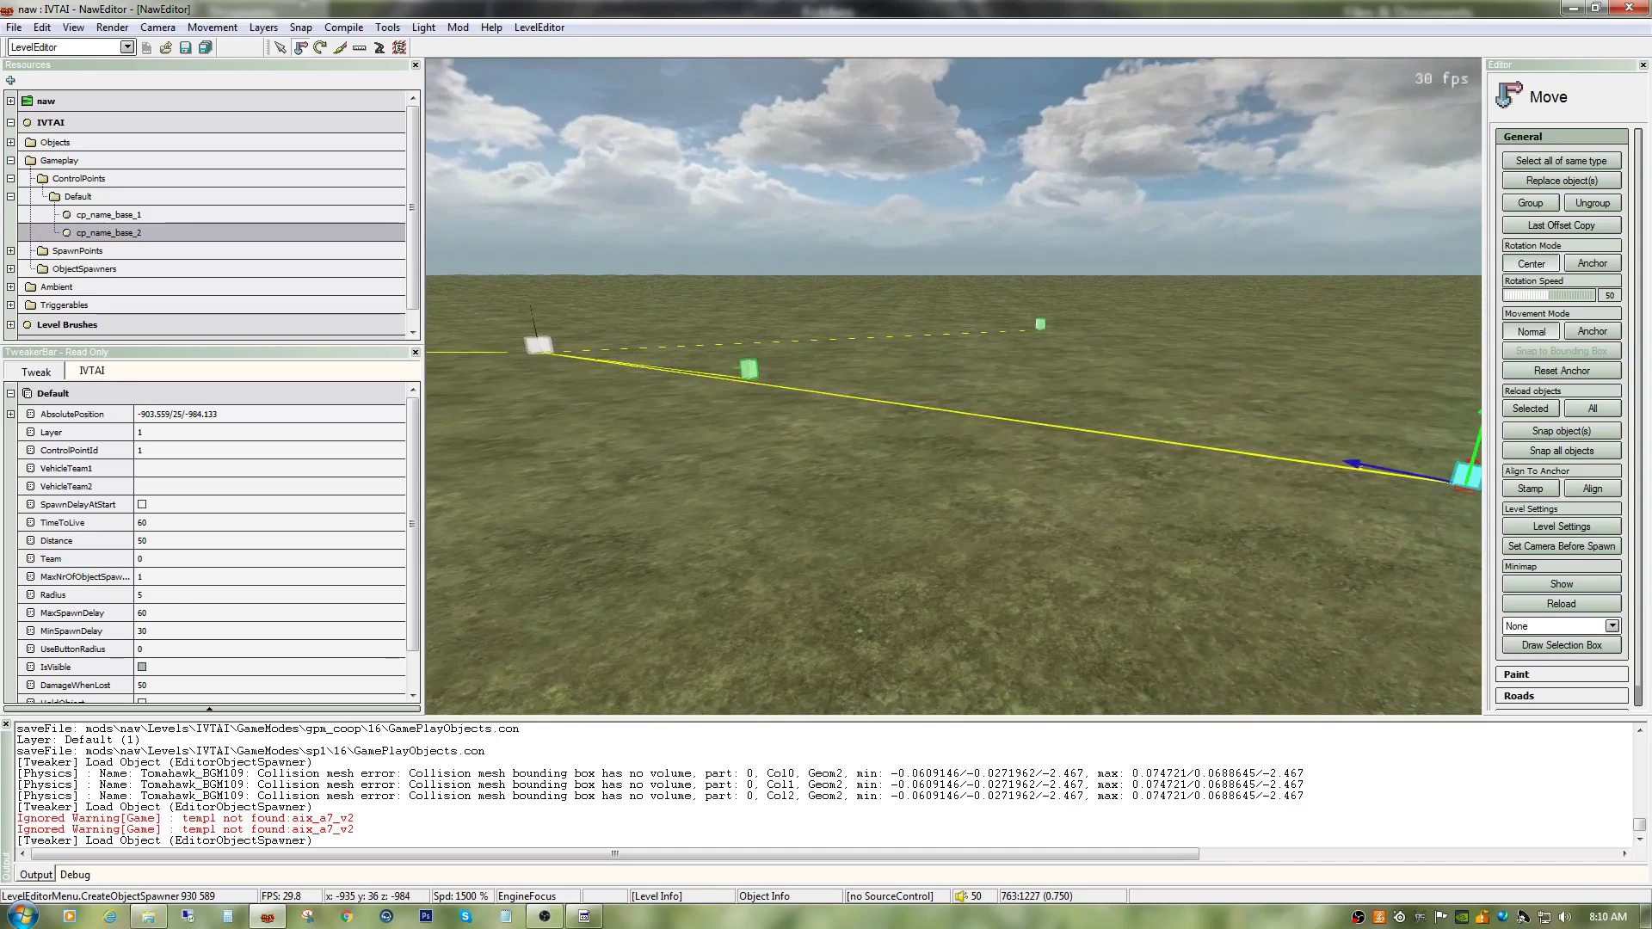
pyautogui.hotkey('ctrl', 'a')
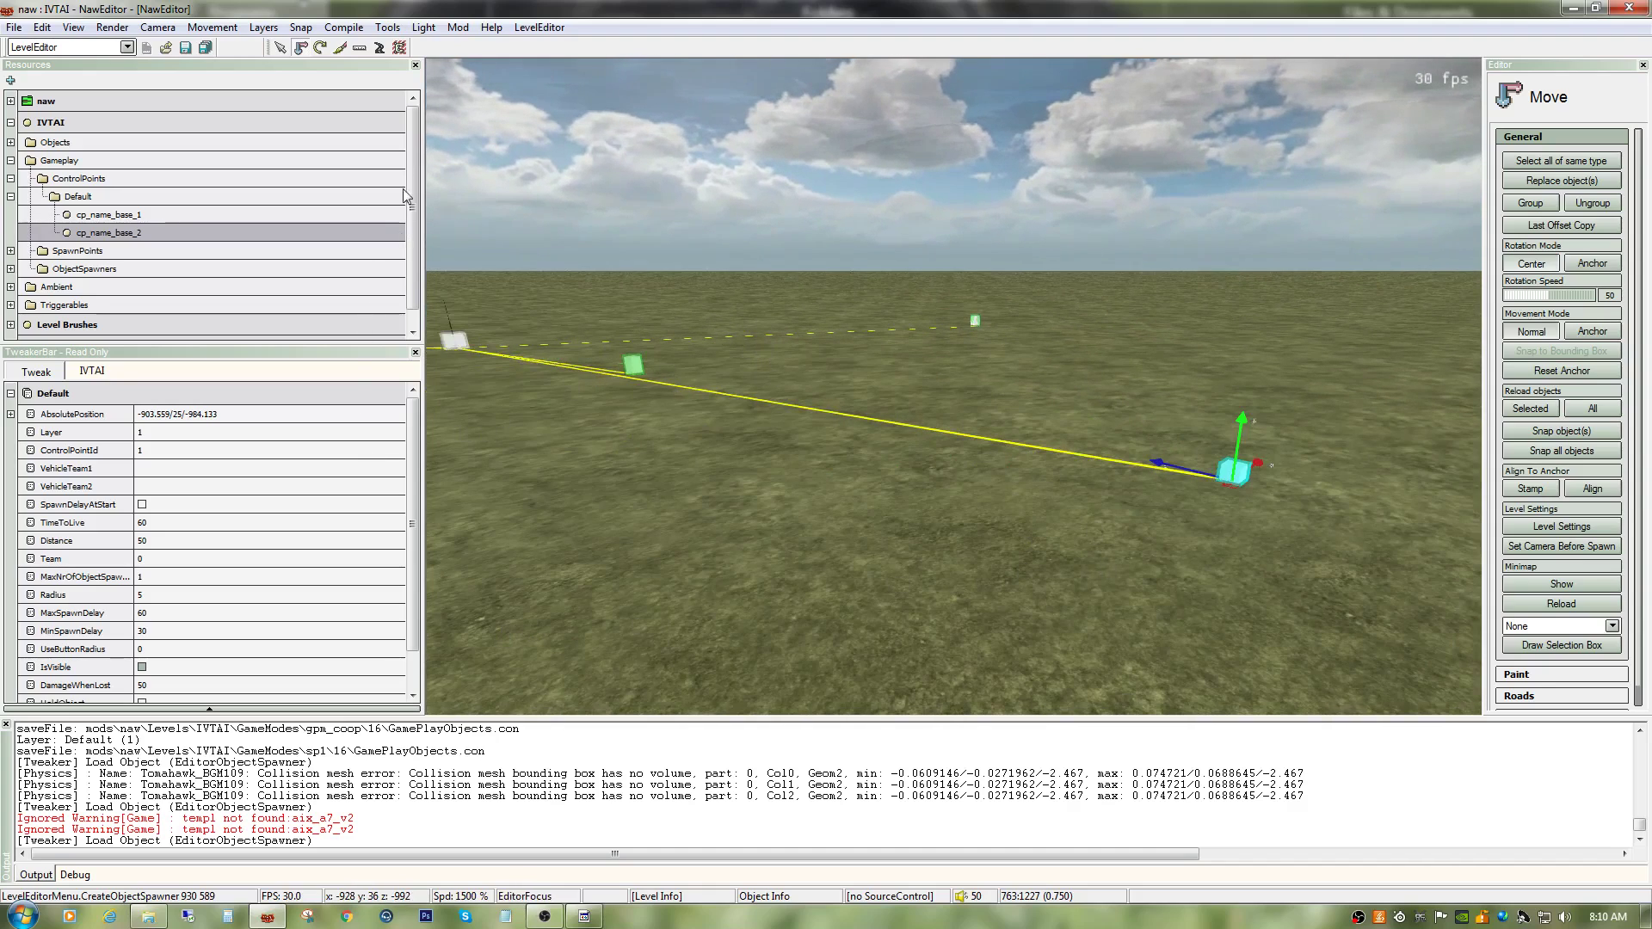
pyautogui.click(346, 469)
pyautogui.scroll(-4, 274, 521)
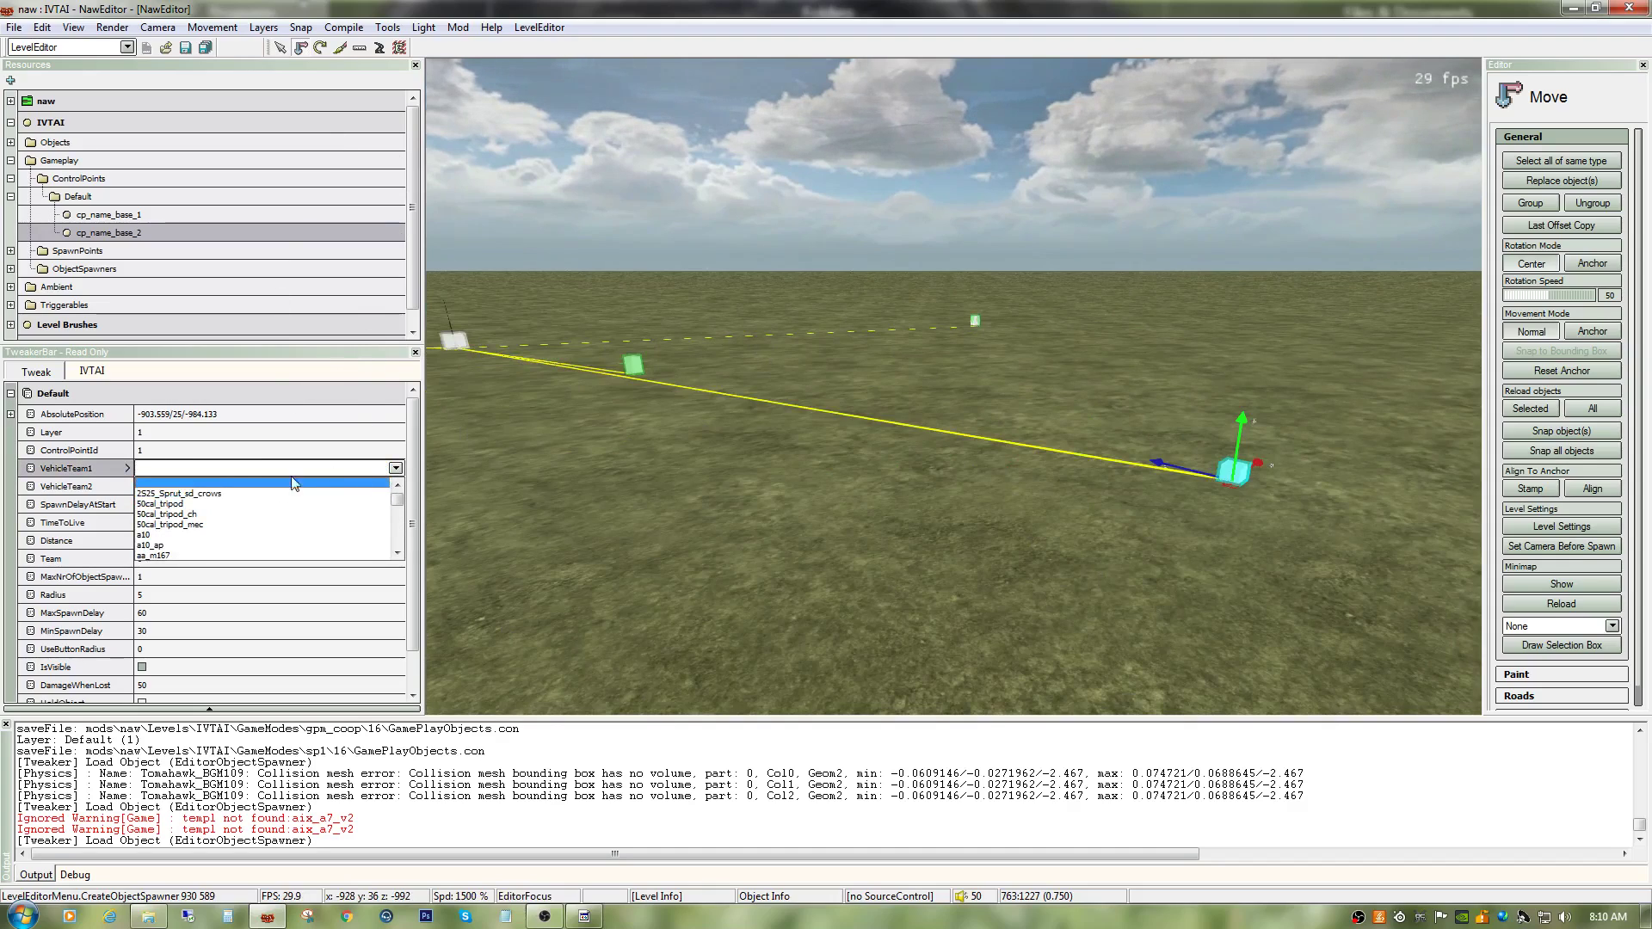
pyautogui.scroll(-5, 274, 525)
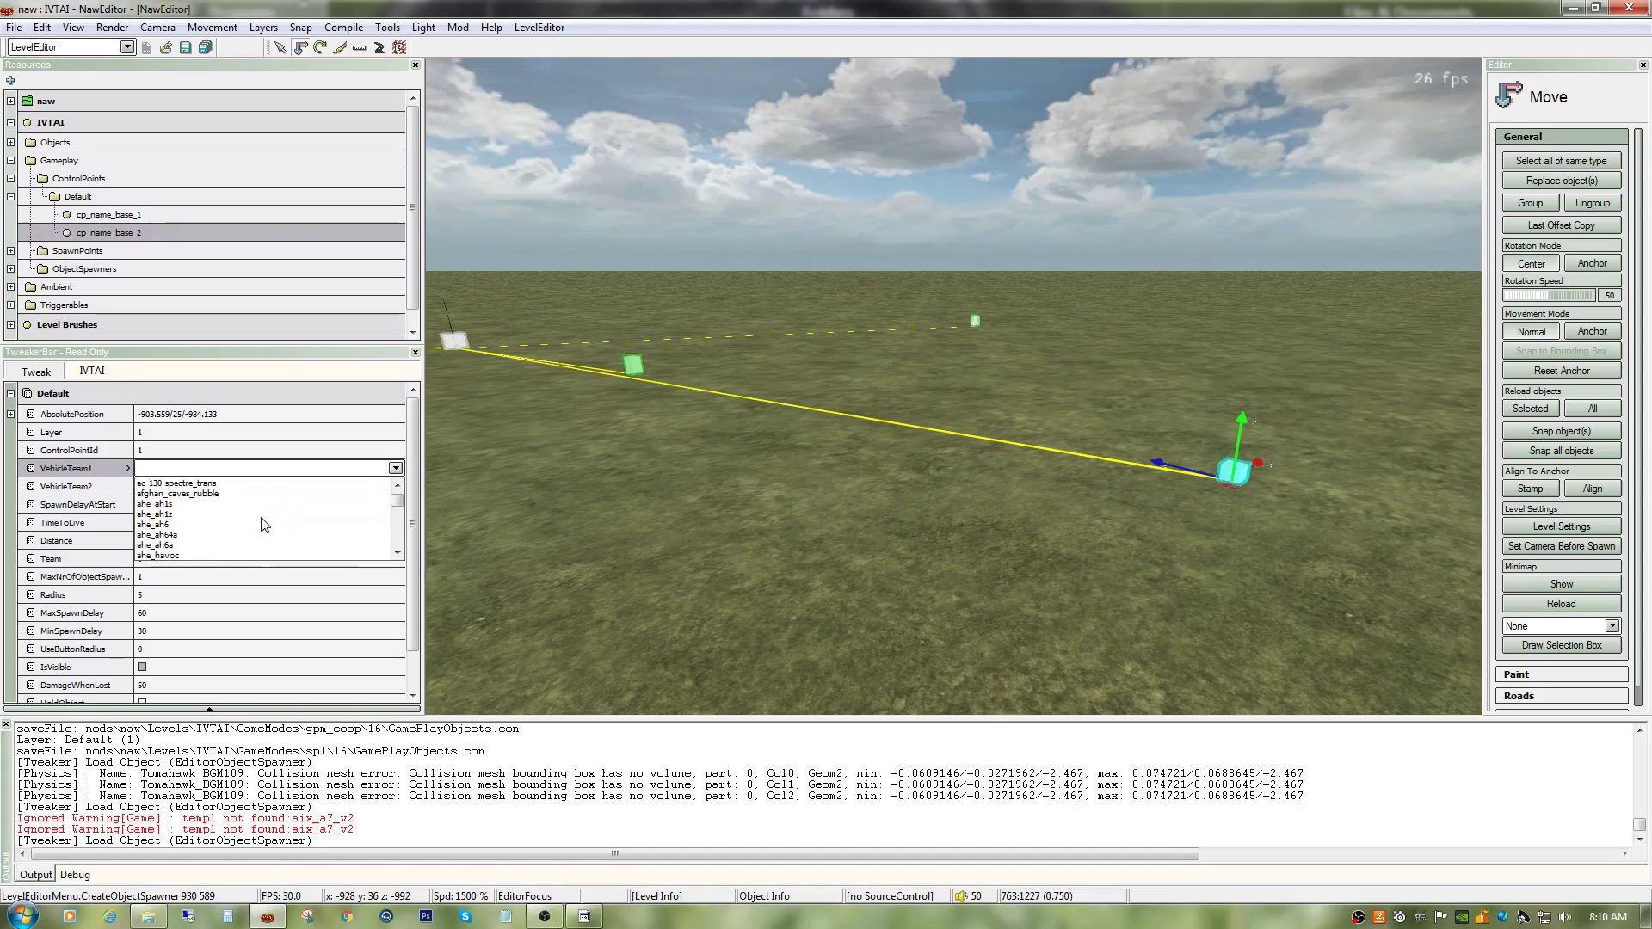
pyautogui.scroll(-2, 249, 516)
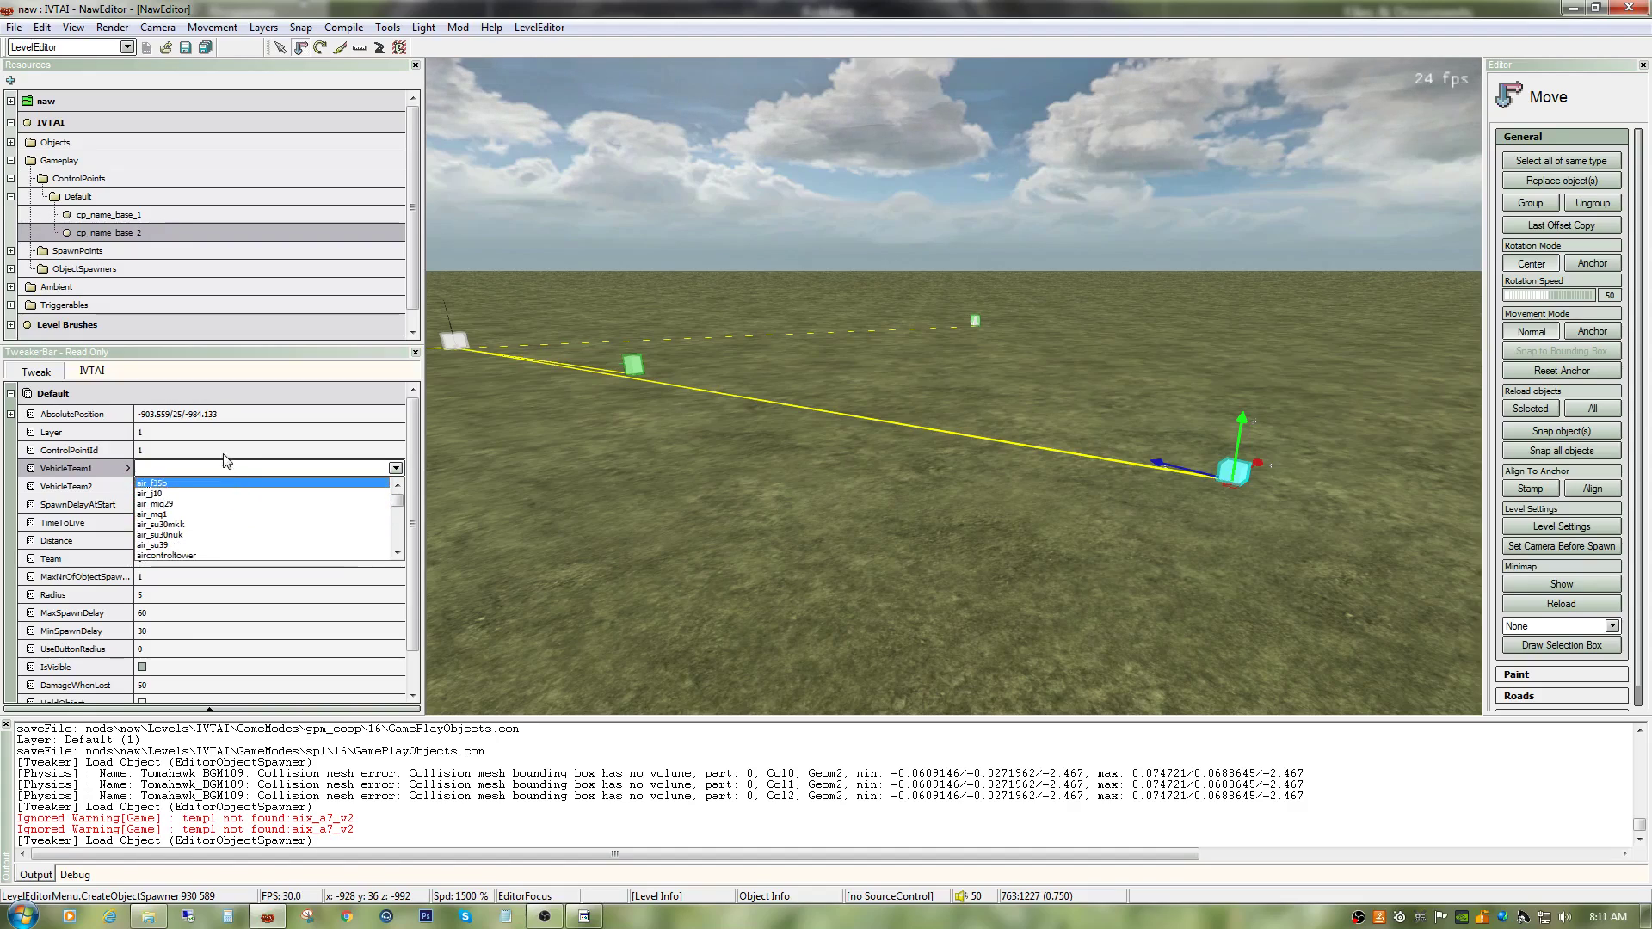
pyautogui.scroll(-1, 215, 516)
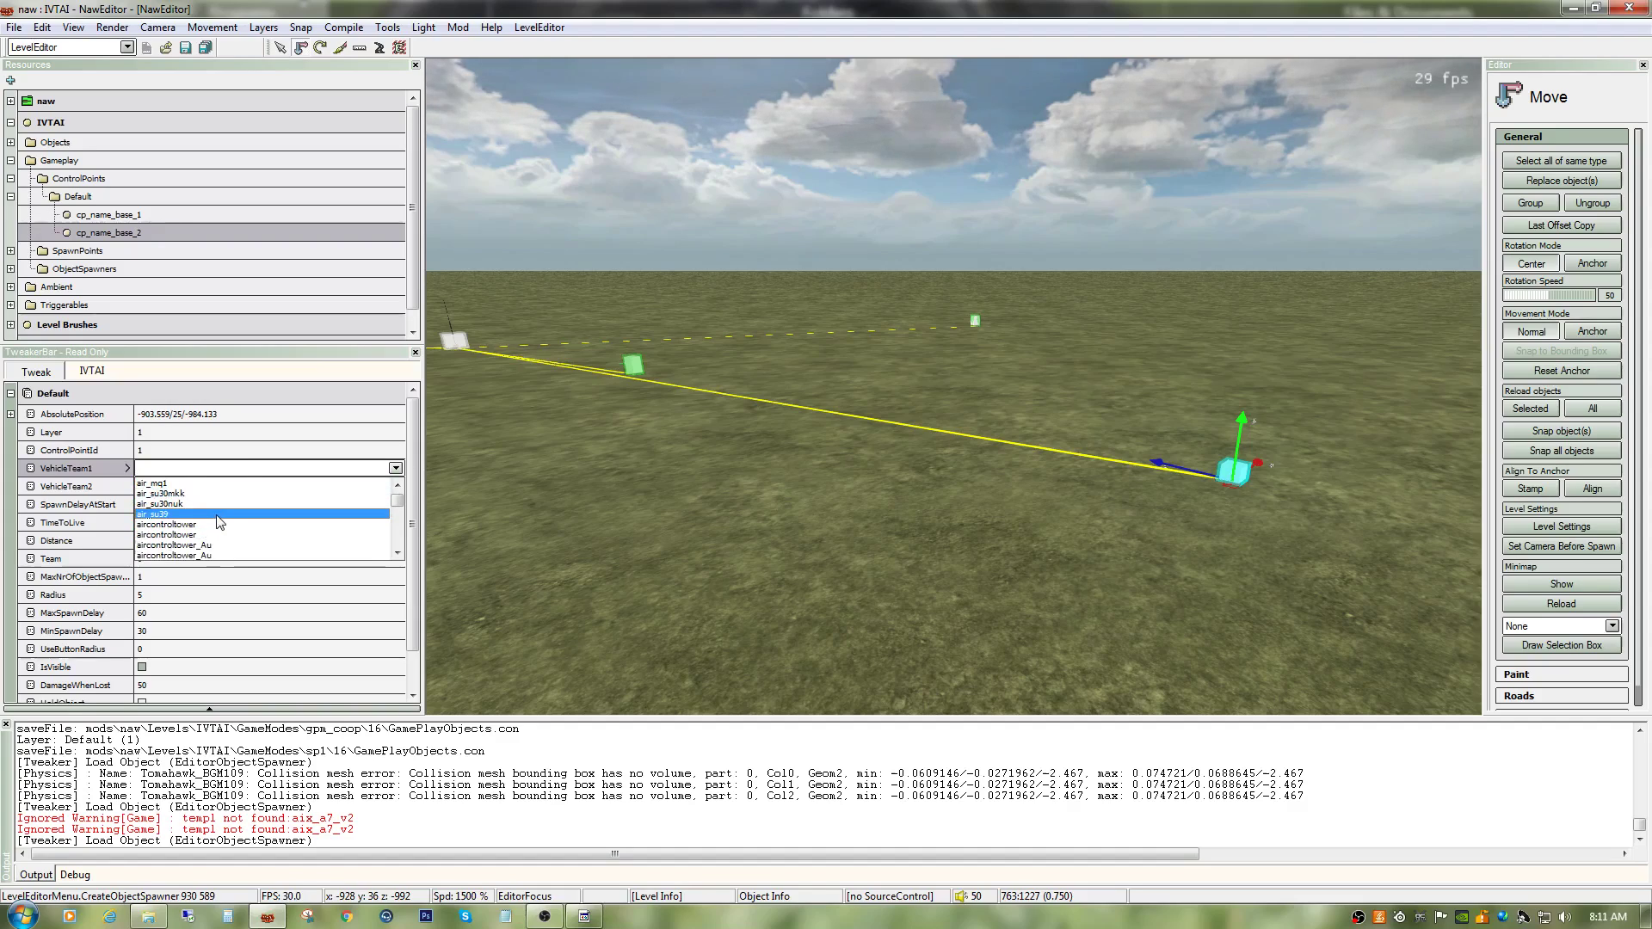
pyautogui.scroll(1, 215, 514)
pyautogui.scroll(1, 215, 516)
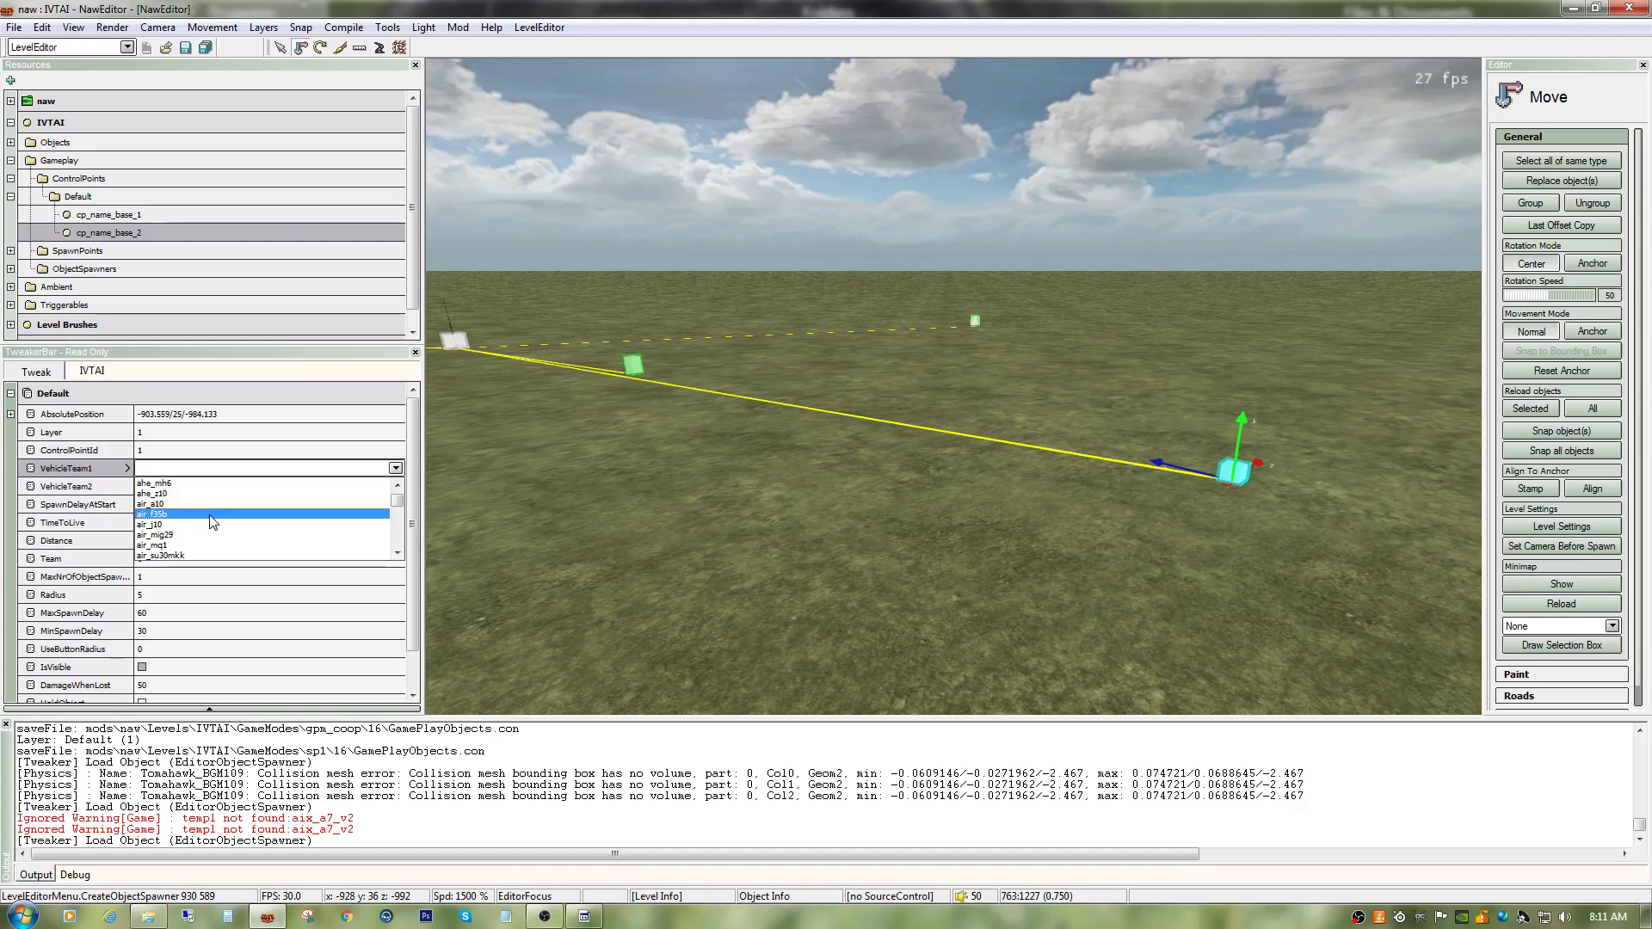
pyautogui.click(210, 514)
pyautogui.press('Return')
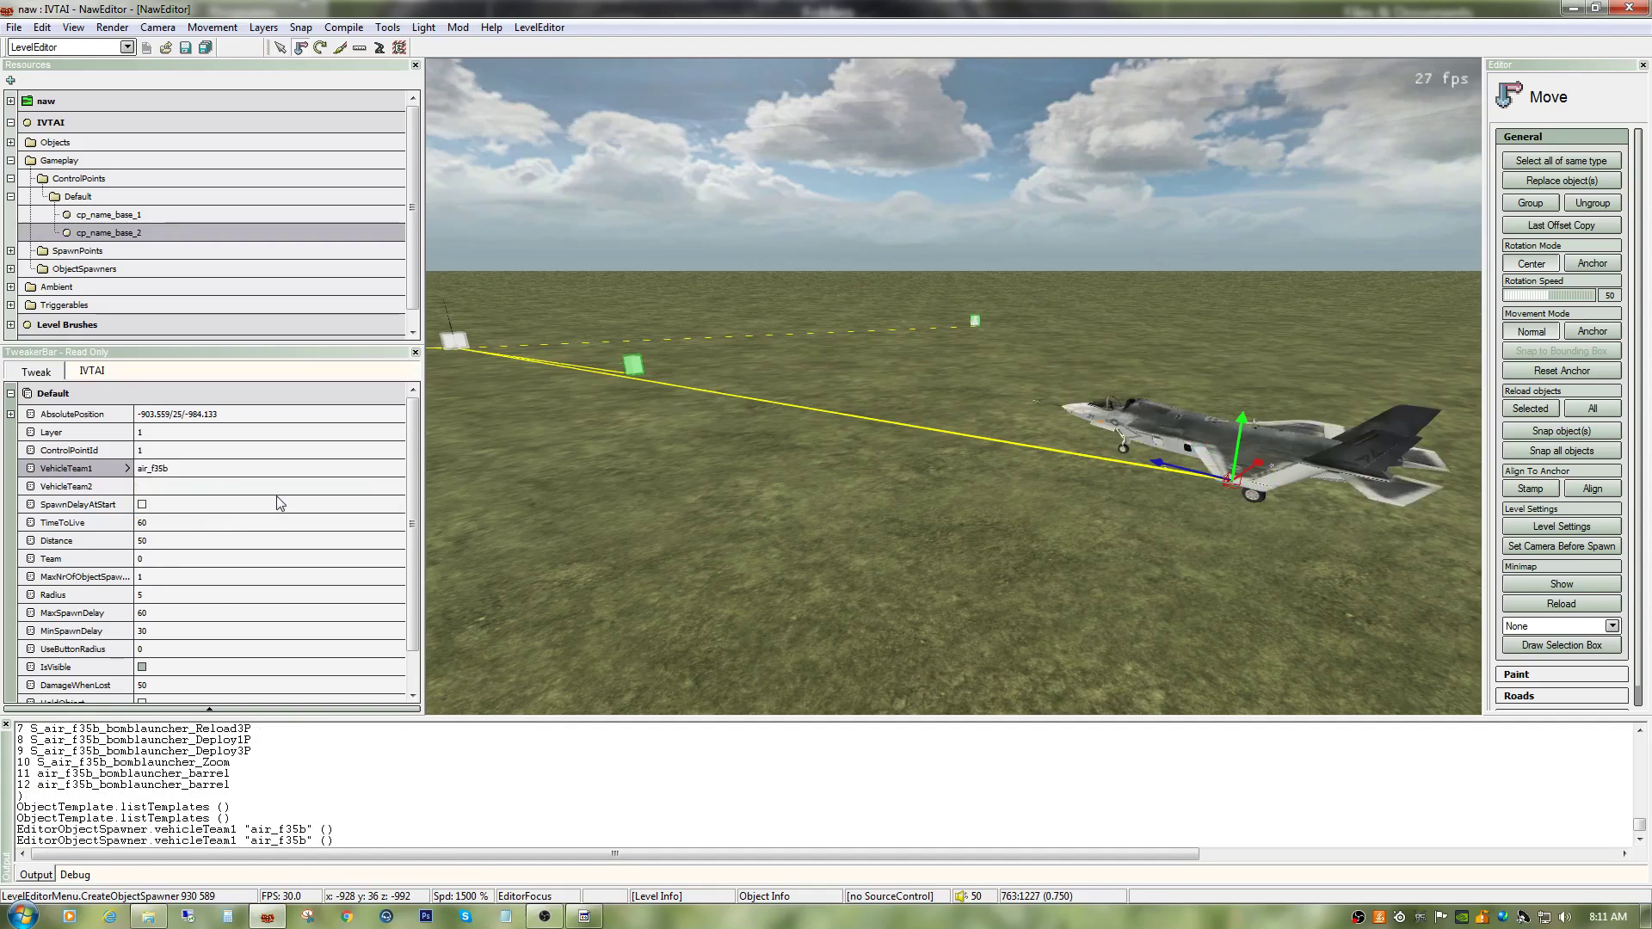
# Step: Set VehicleTeam2 of the same object spawner at cp_name_base_1 to air_j10
pyautogui.click(277, 488)
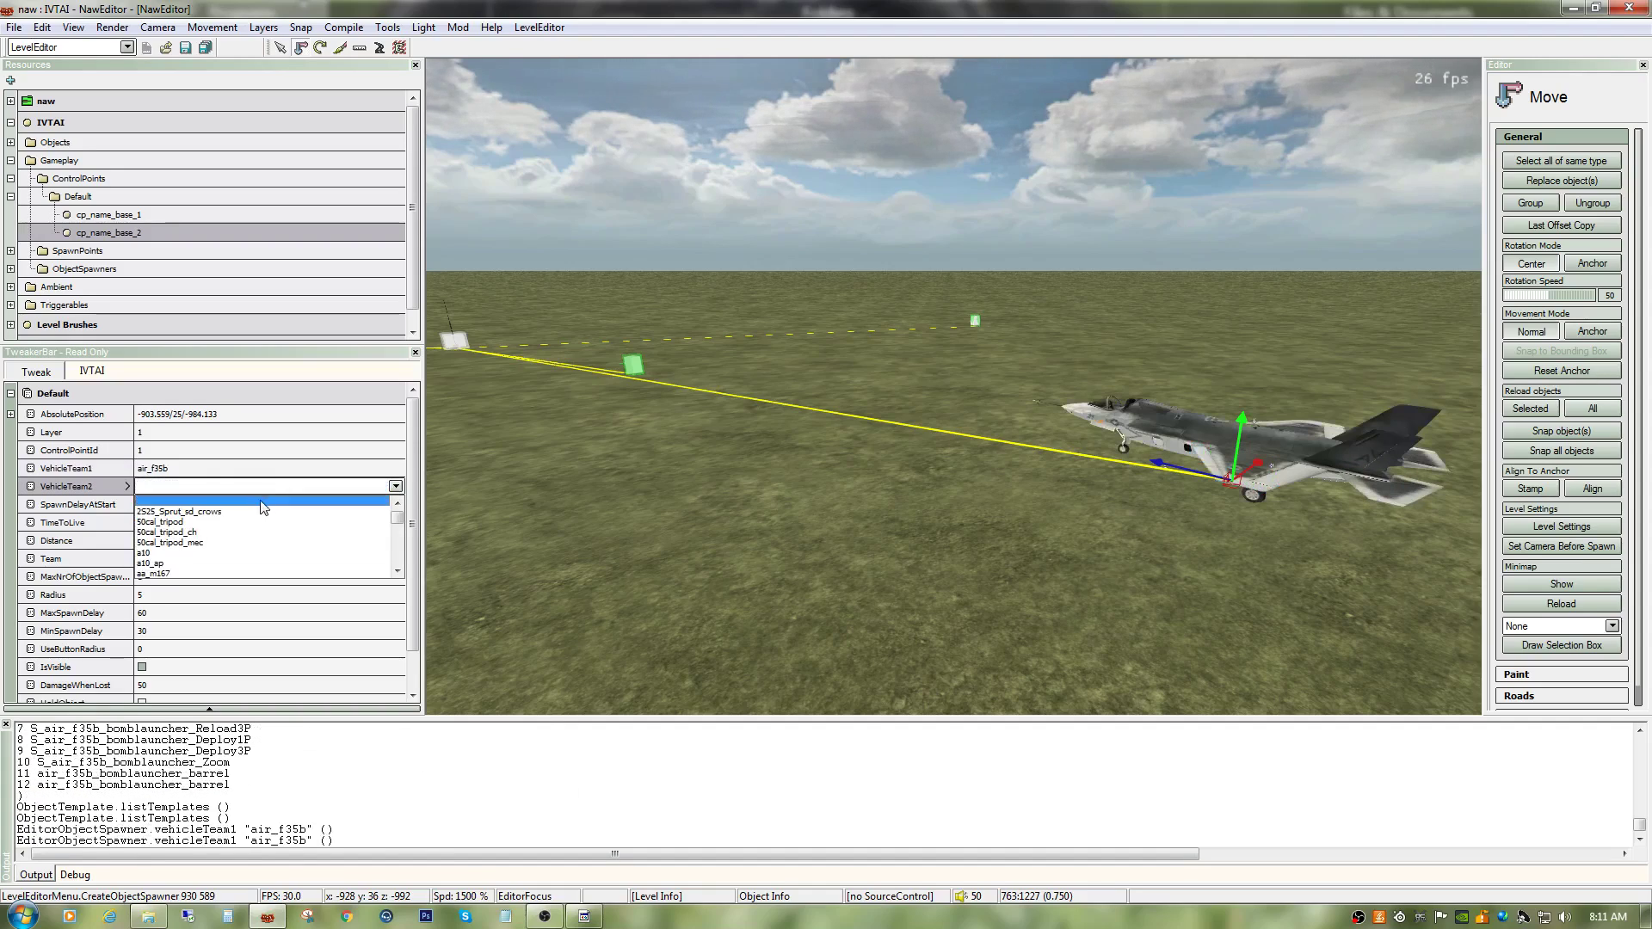
pyautogui.scroll(-2, 242, 545)
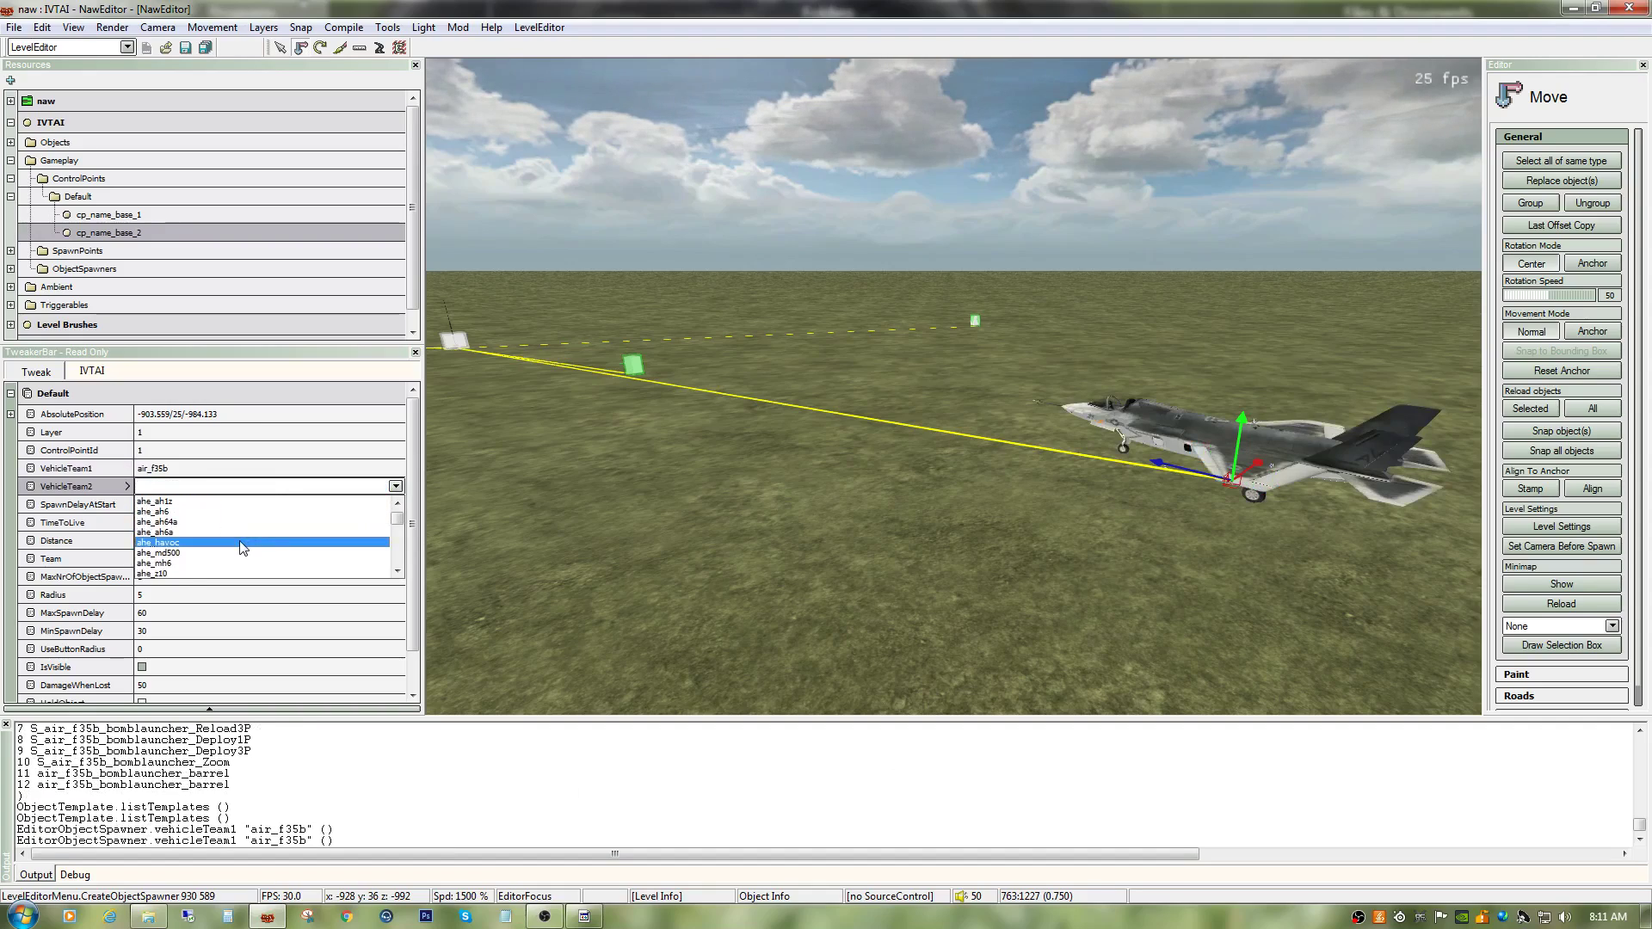
pyautogui.scroll(-2, 239, 541)
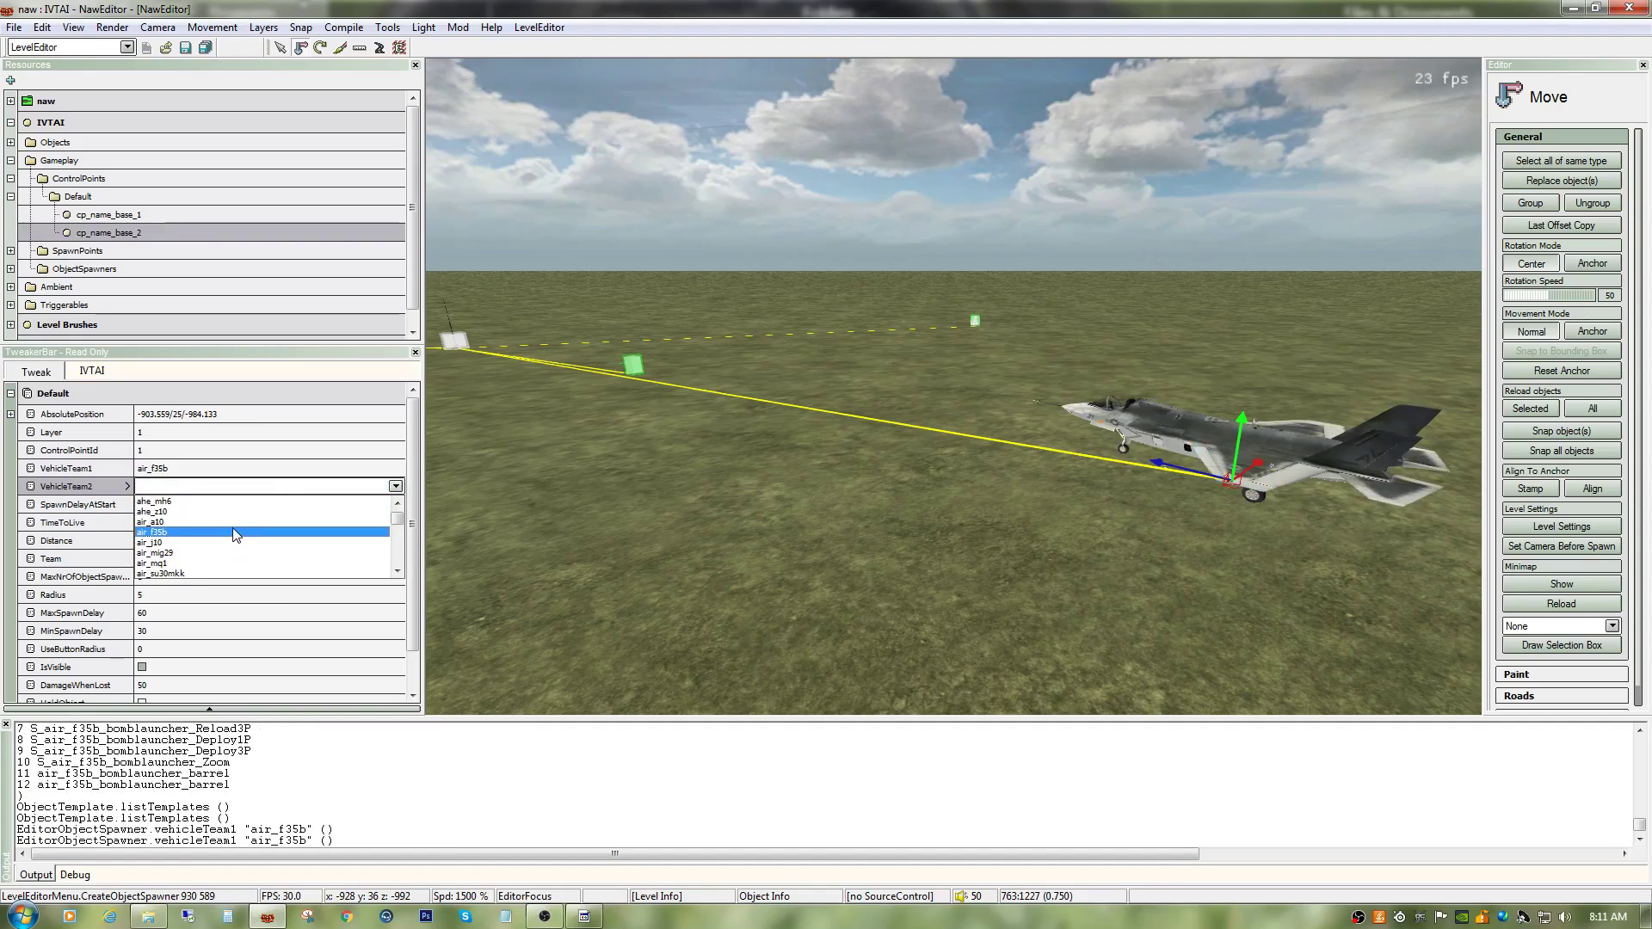
pyautogui.click(228, 542)
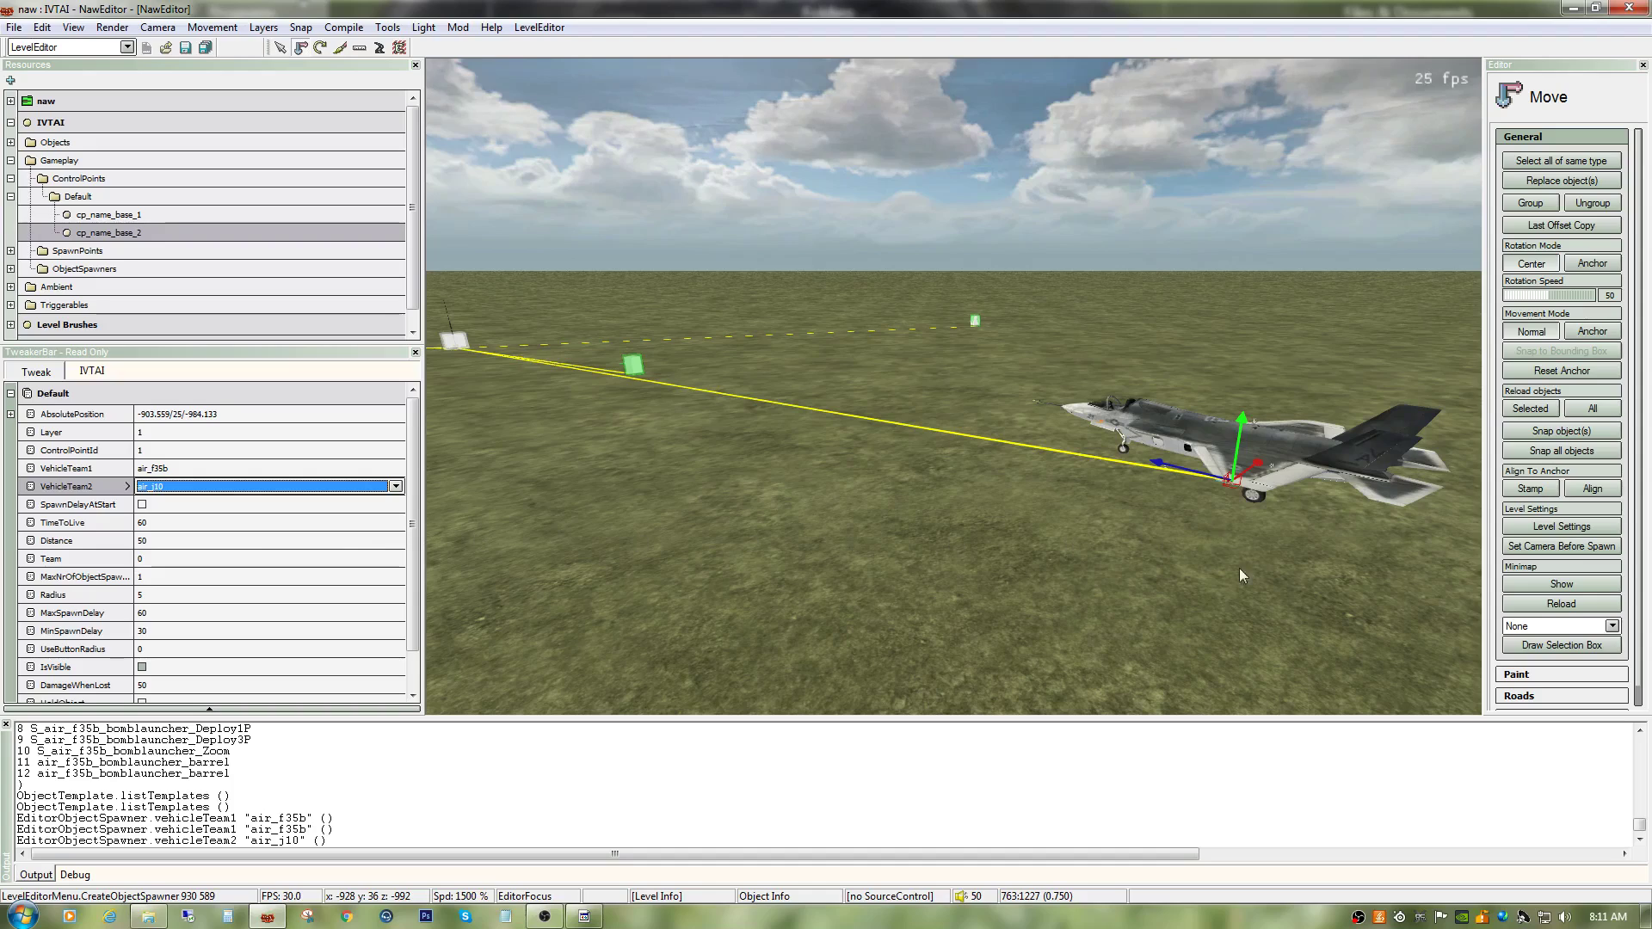
# Step: Rotate the F-35B's object spawner about its vertical axis so the aircraft points away from the camera
pyautogui.click(320, 47)
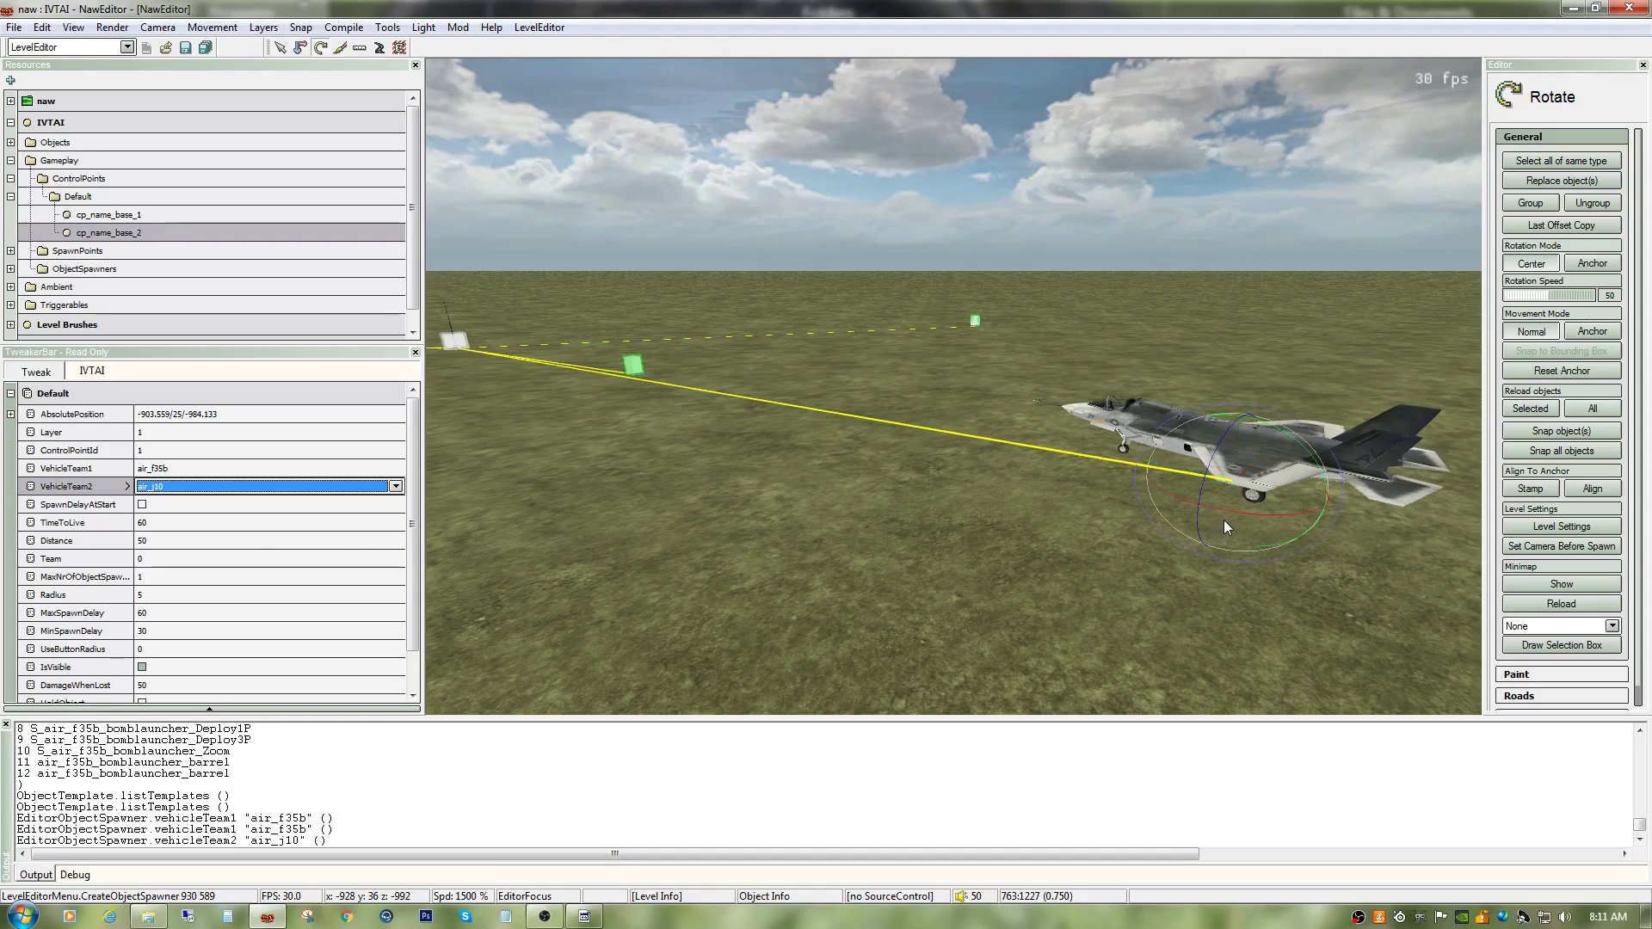
pyautogui.moveTo(1225, 526); pyautogui.dragTo(1133, 511)
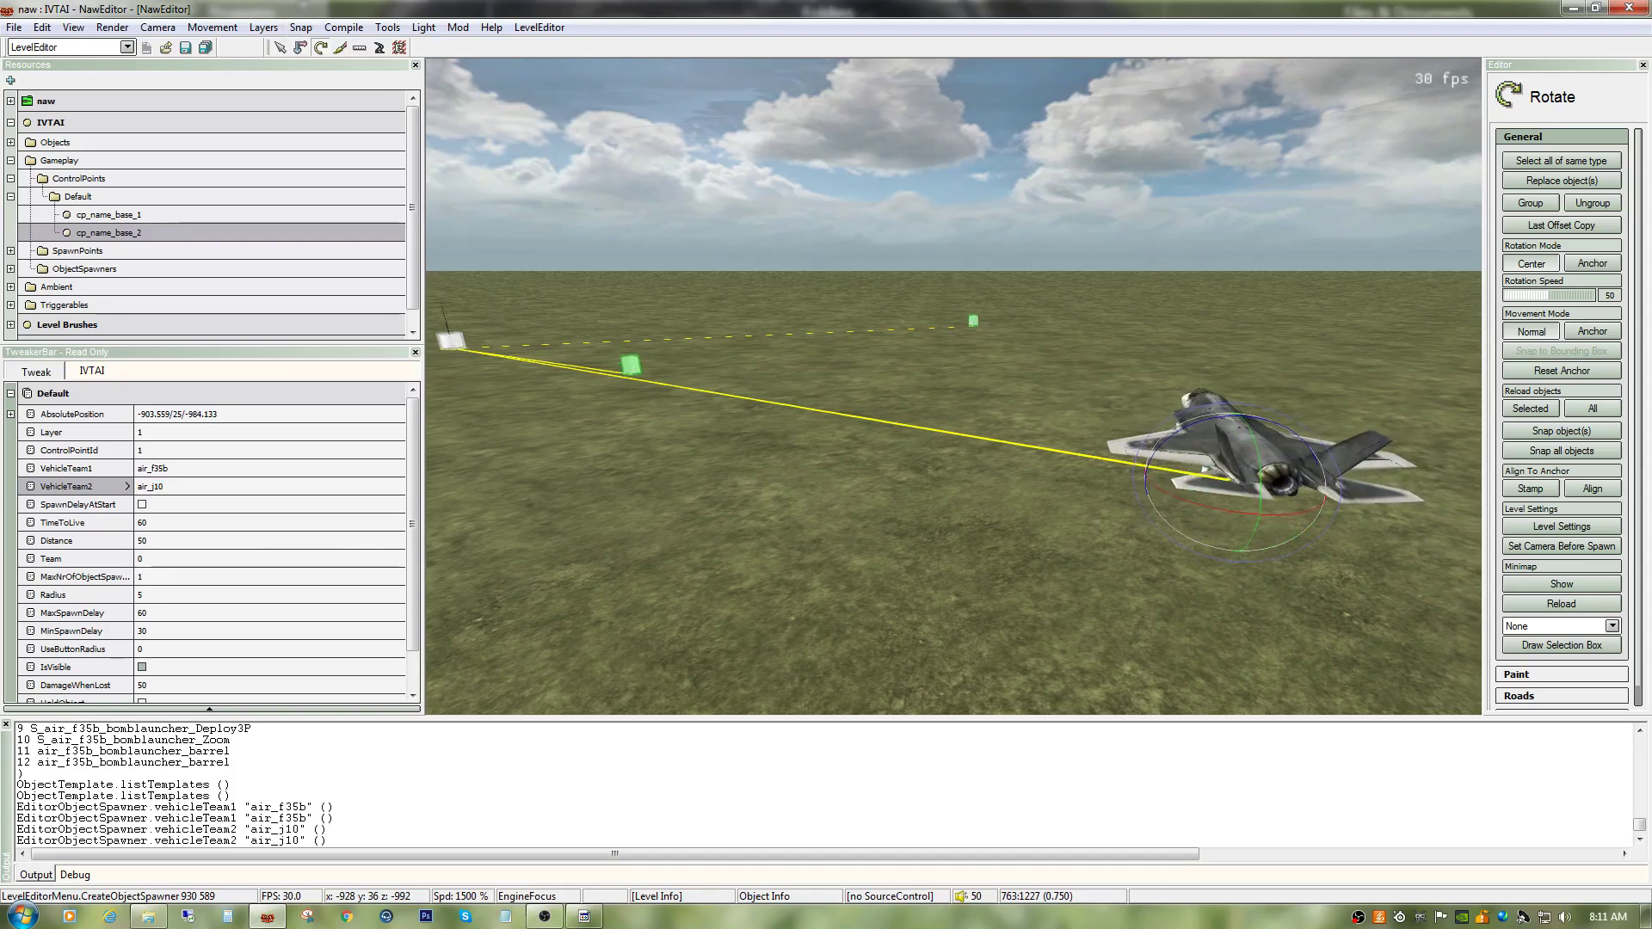
pyautogui.moveTo(1133, 510); pyautogui.dragTo(530, 620, button='middle')
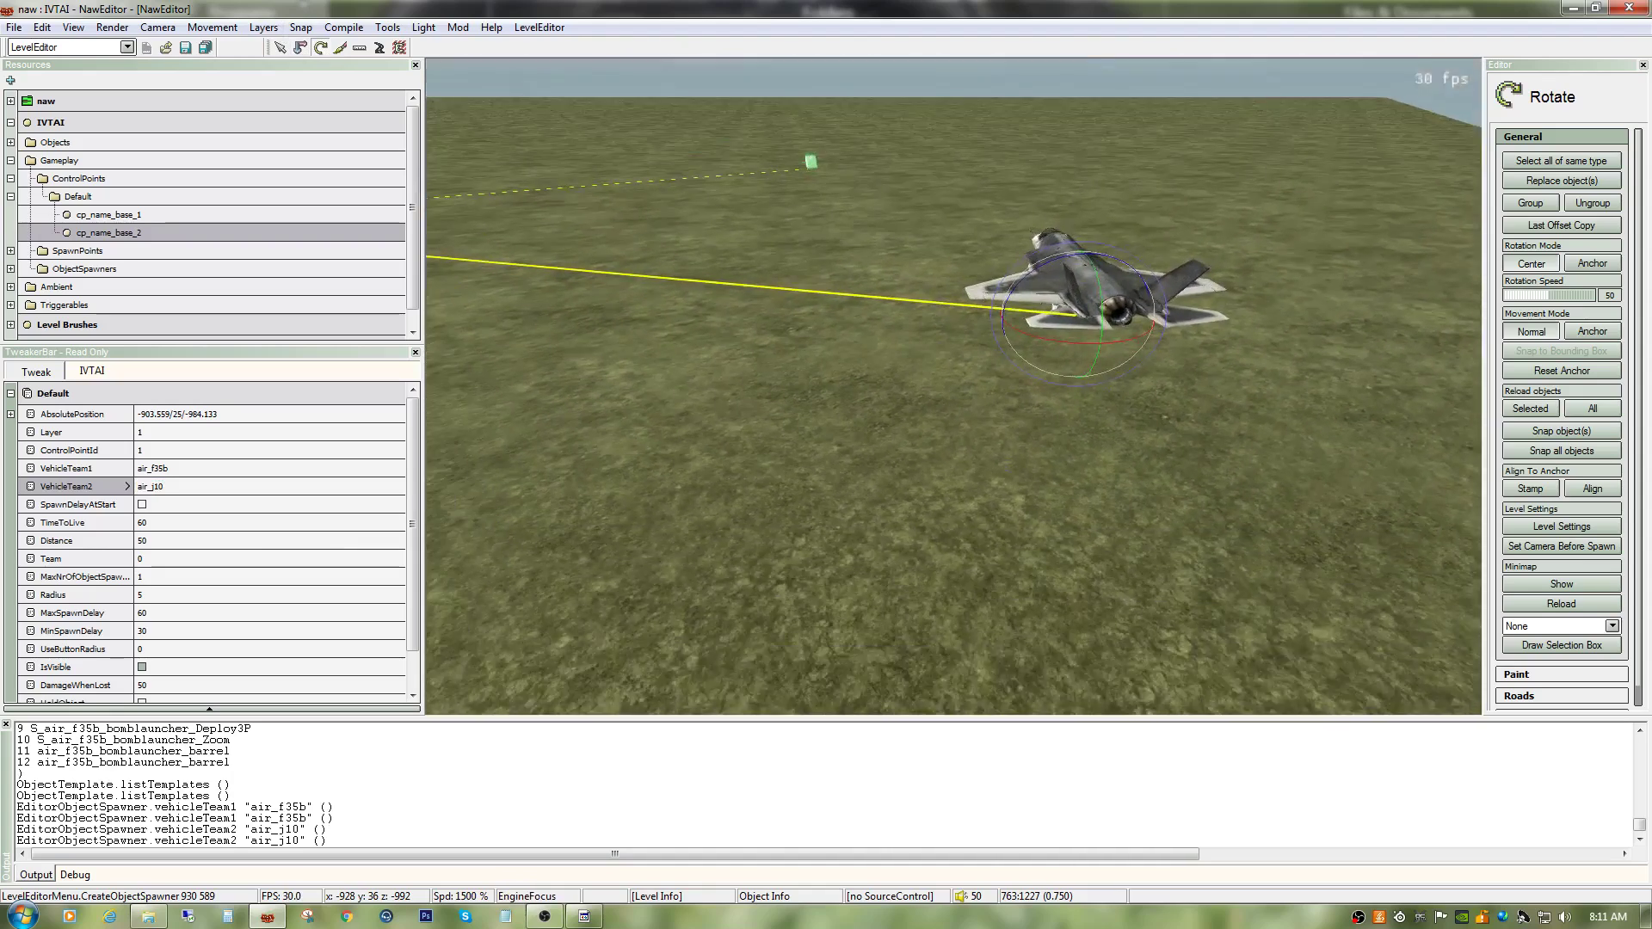
pyautogui.hotkey('ctrl', 's')
pyautogui.hotkey('ctrl', 'w')
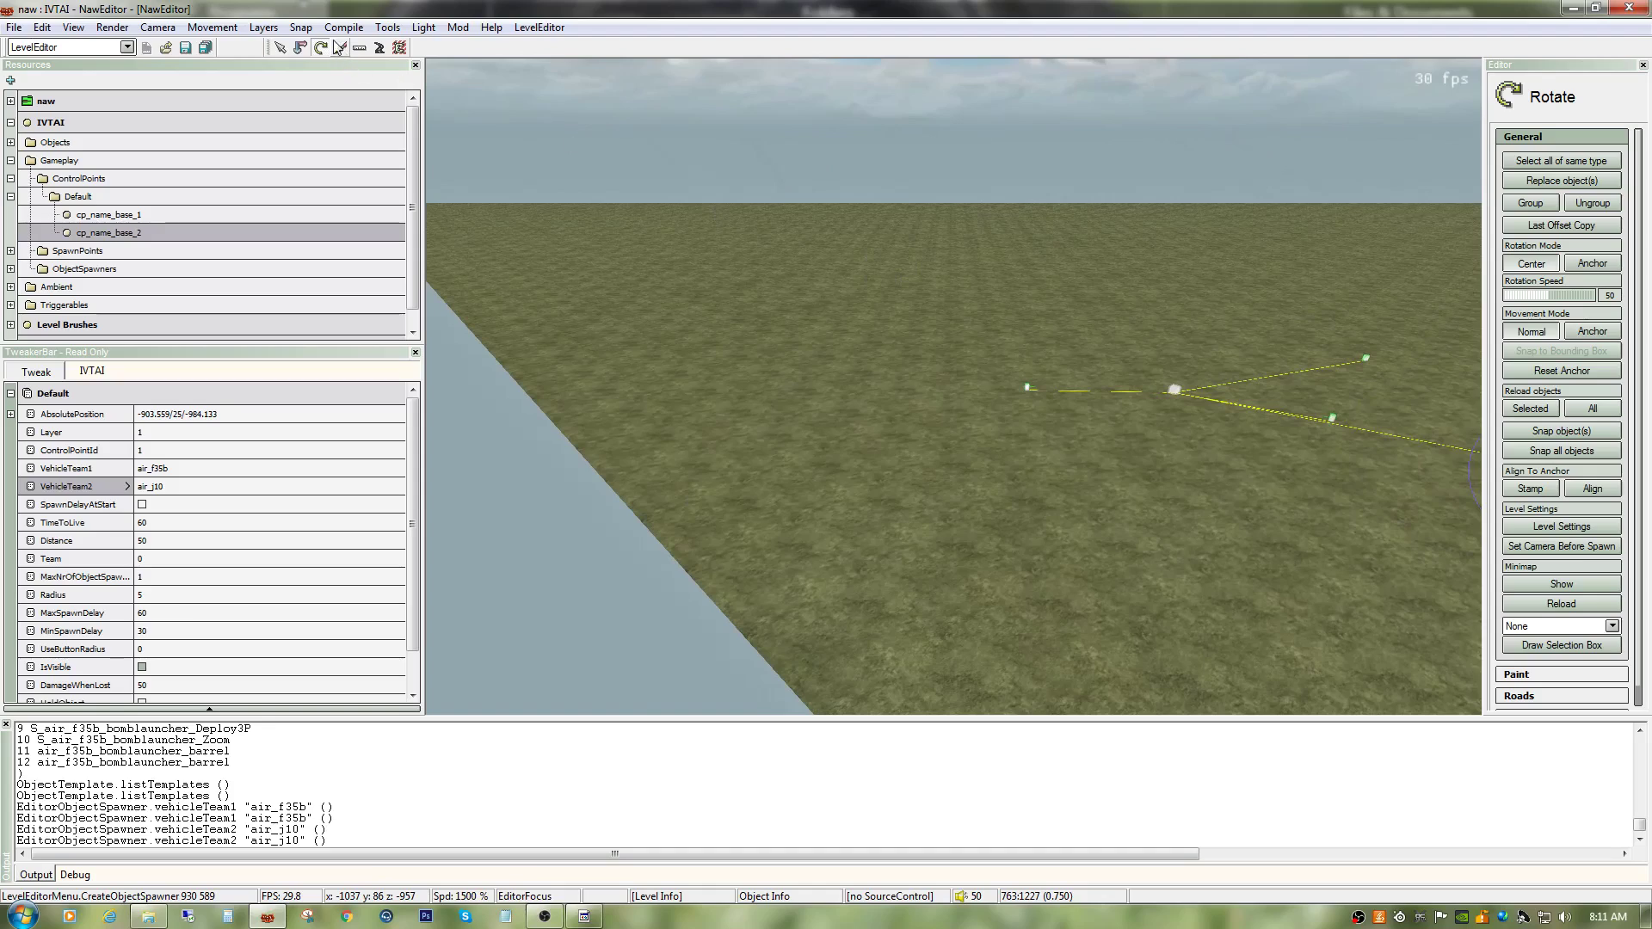
# Step: Create an object spawner of type AIX_CHI_US_VTOL (aix_su47/AIX_A10) near cp_name_base_1 with the suggested name, and rotate its aircraft to point away from the camera
pyautogui.click(300, 47)
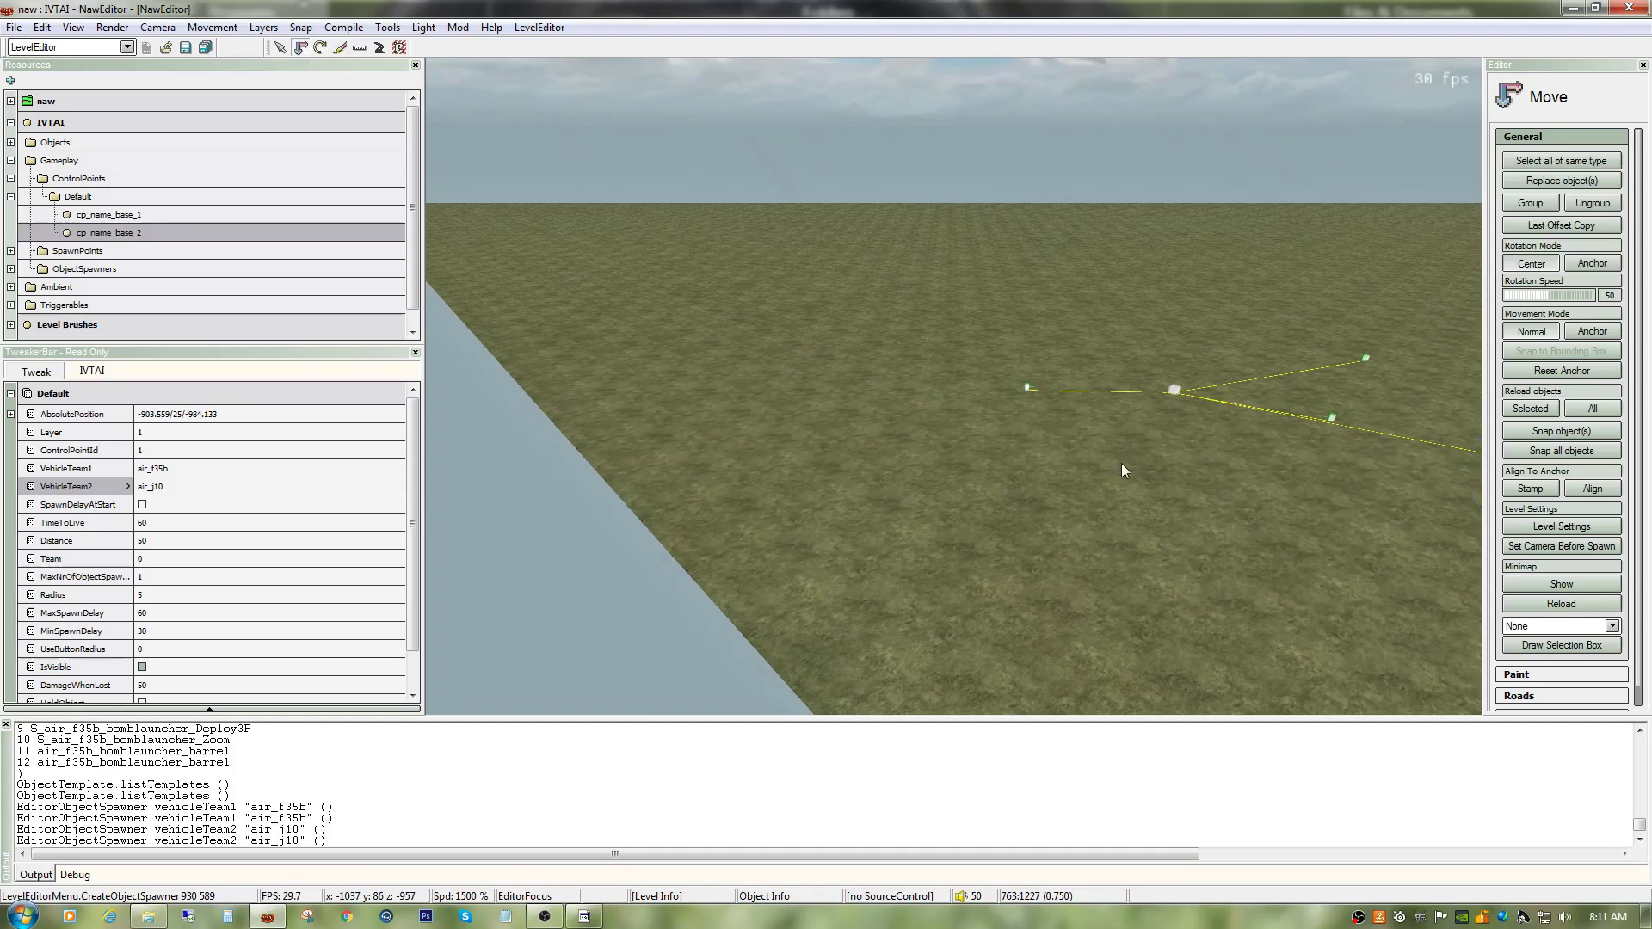
pyautogui.rightClick(1059, 529)
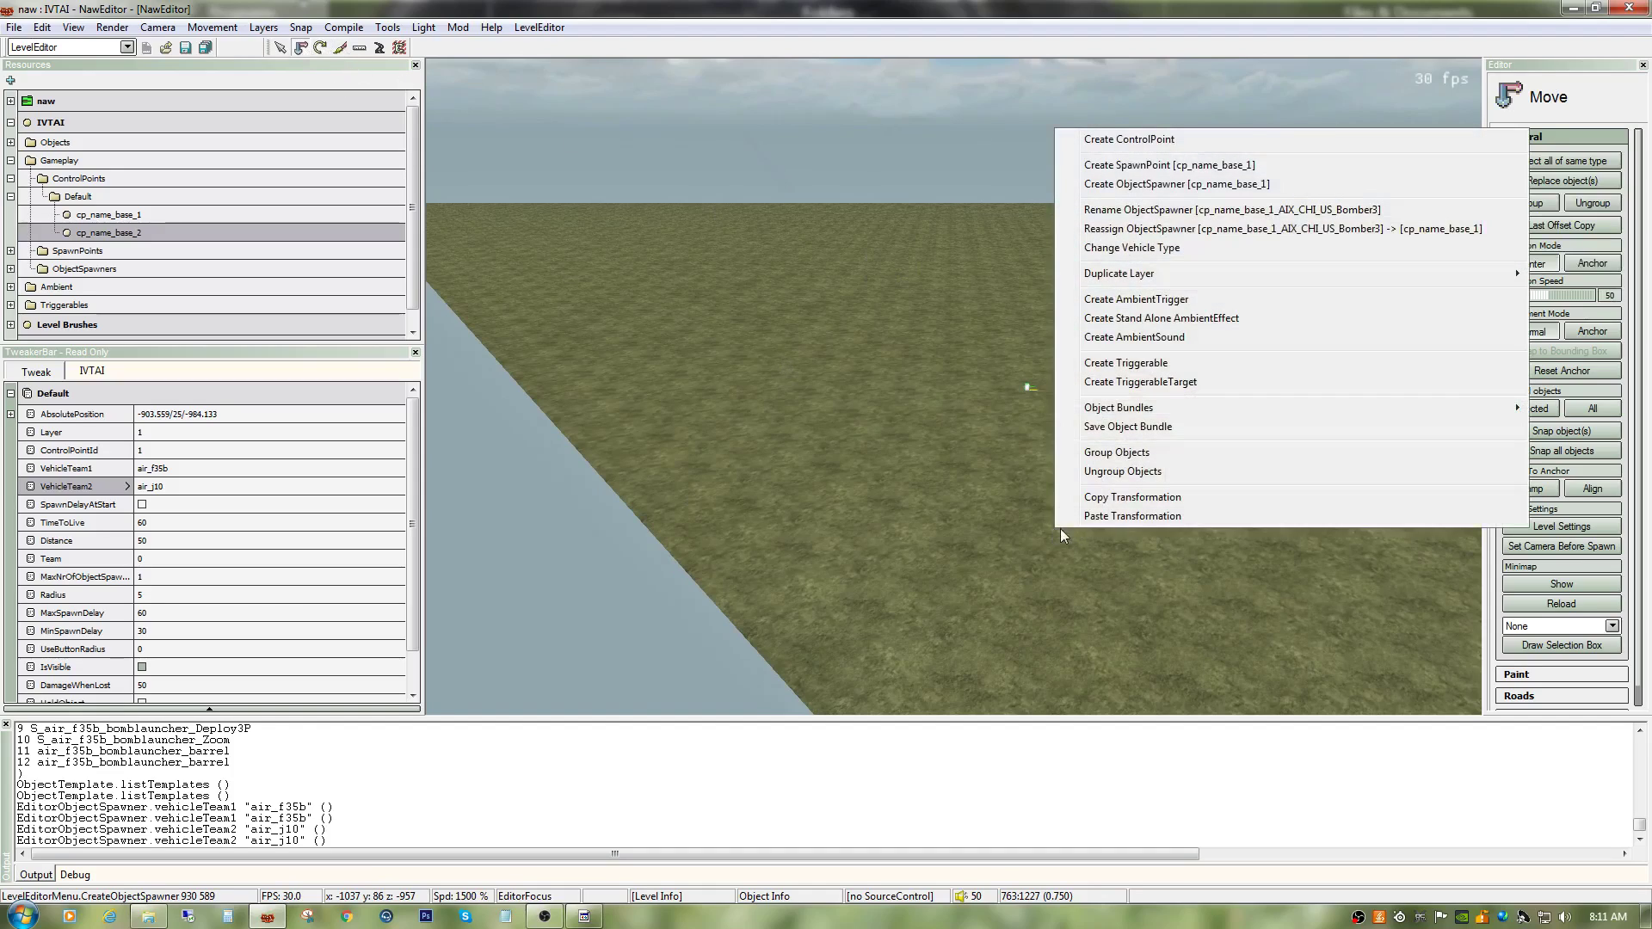
pyautogui.click(1191, 184)
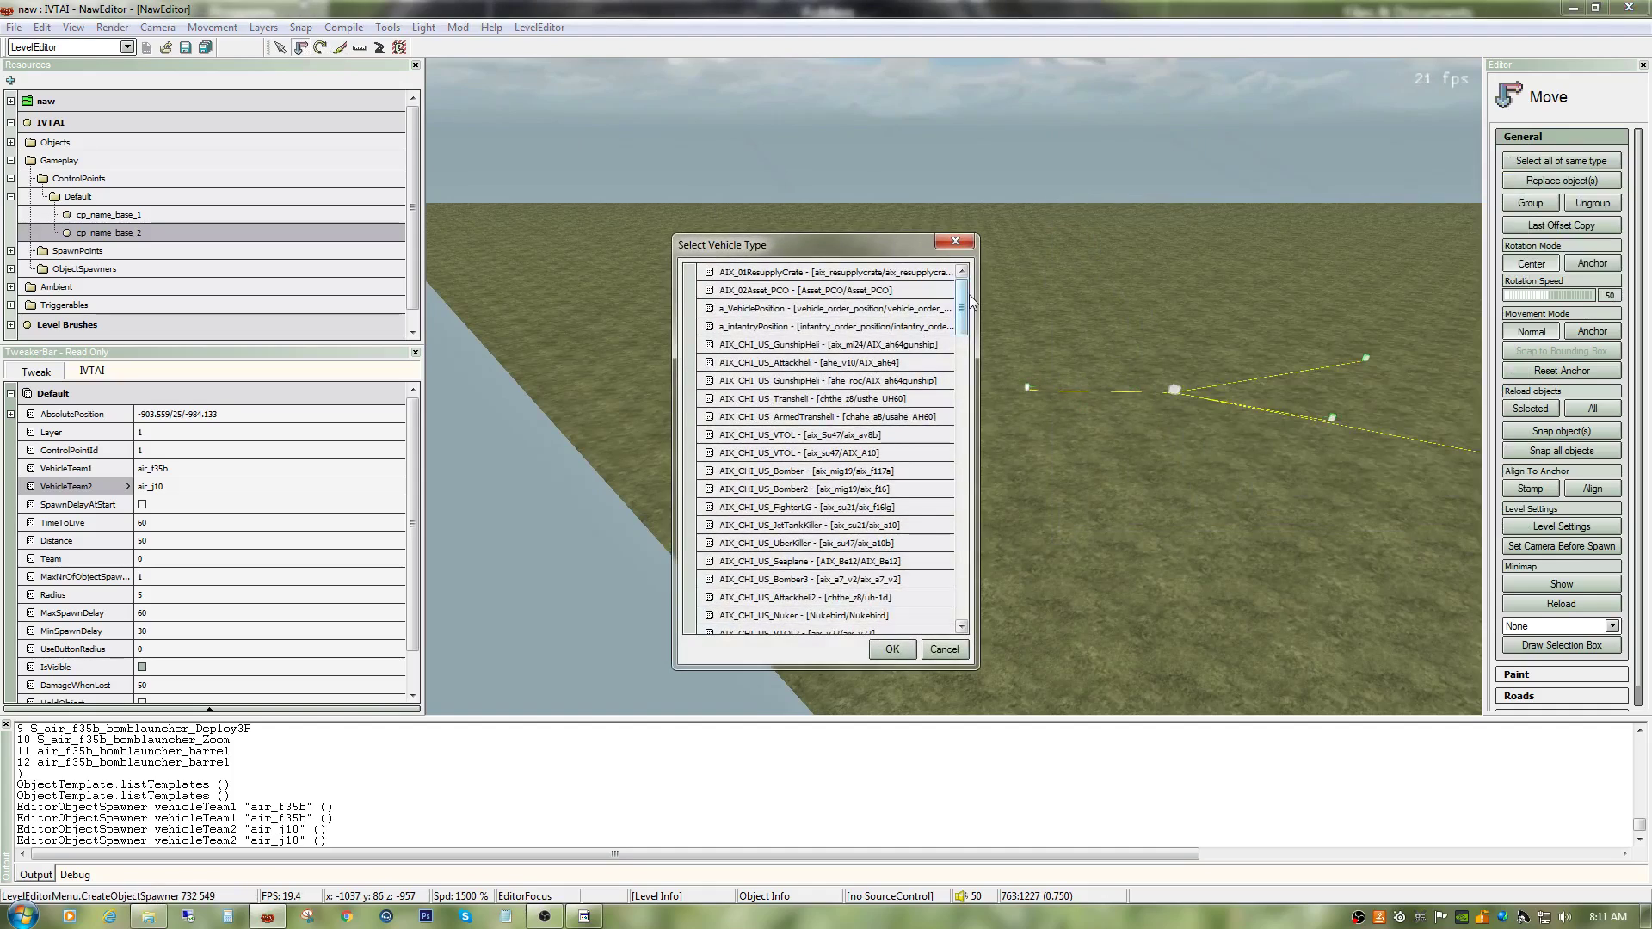
pyautogui.moveTo(967, 317); pyautogui.dragTo(971, 339)
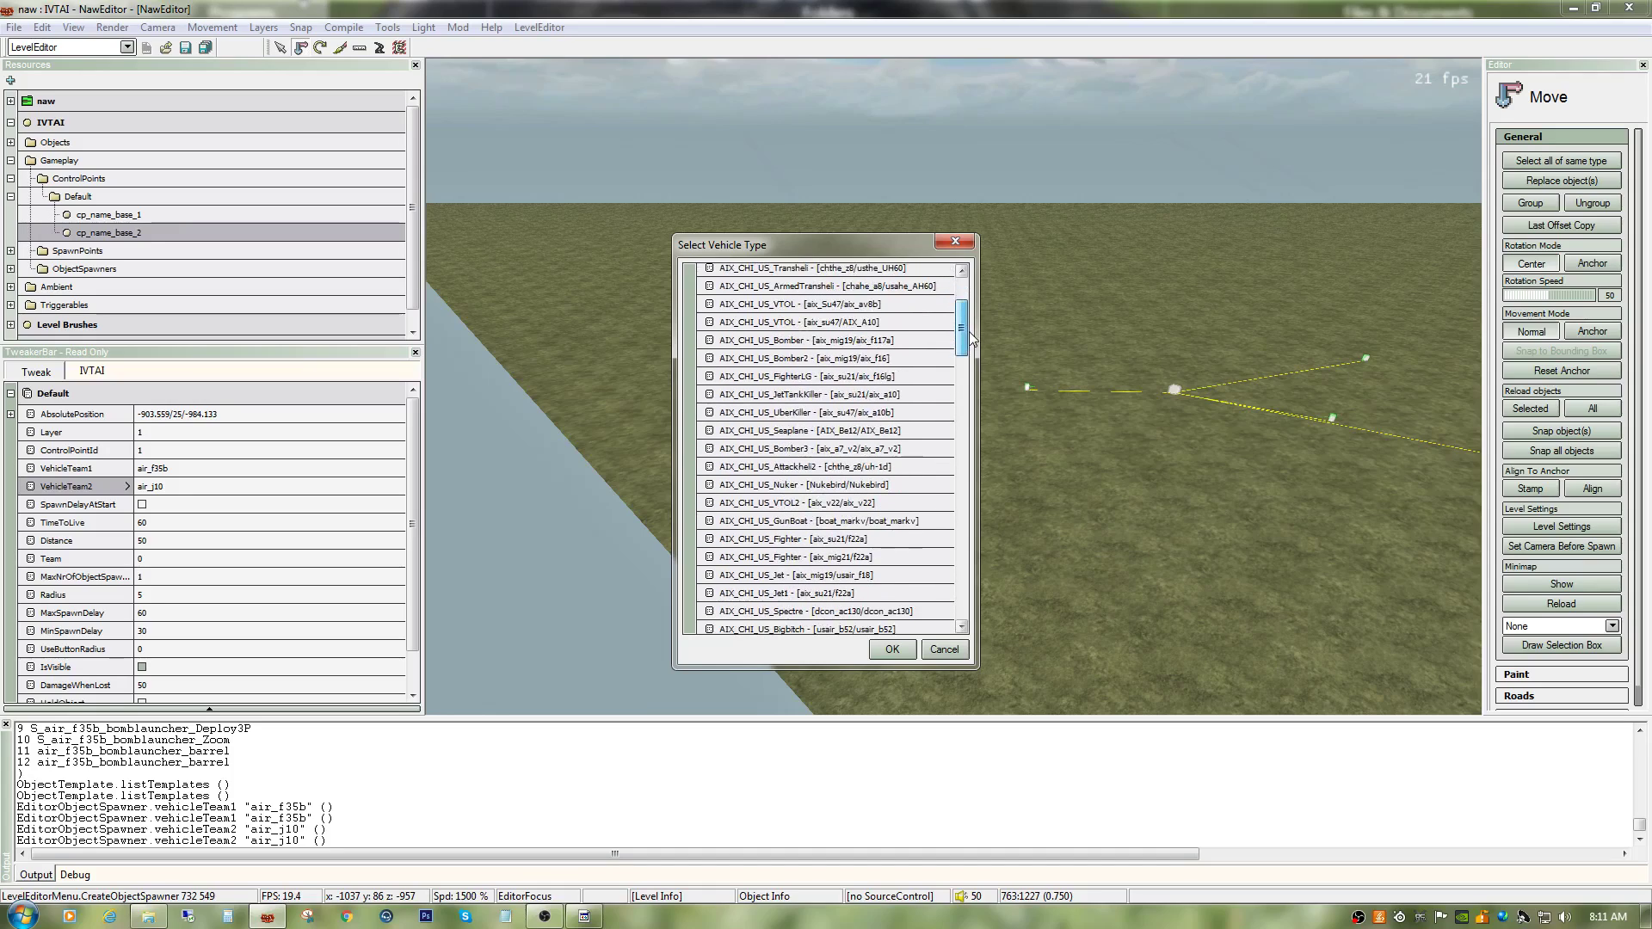
pyautogui.doubleClick(864, 323)
pyautogui.click(893, 487)
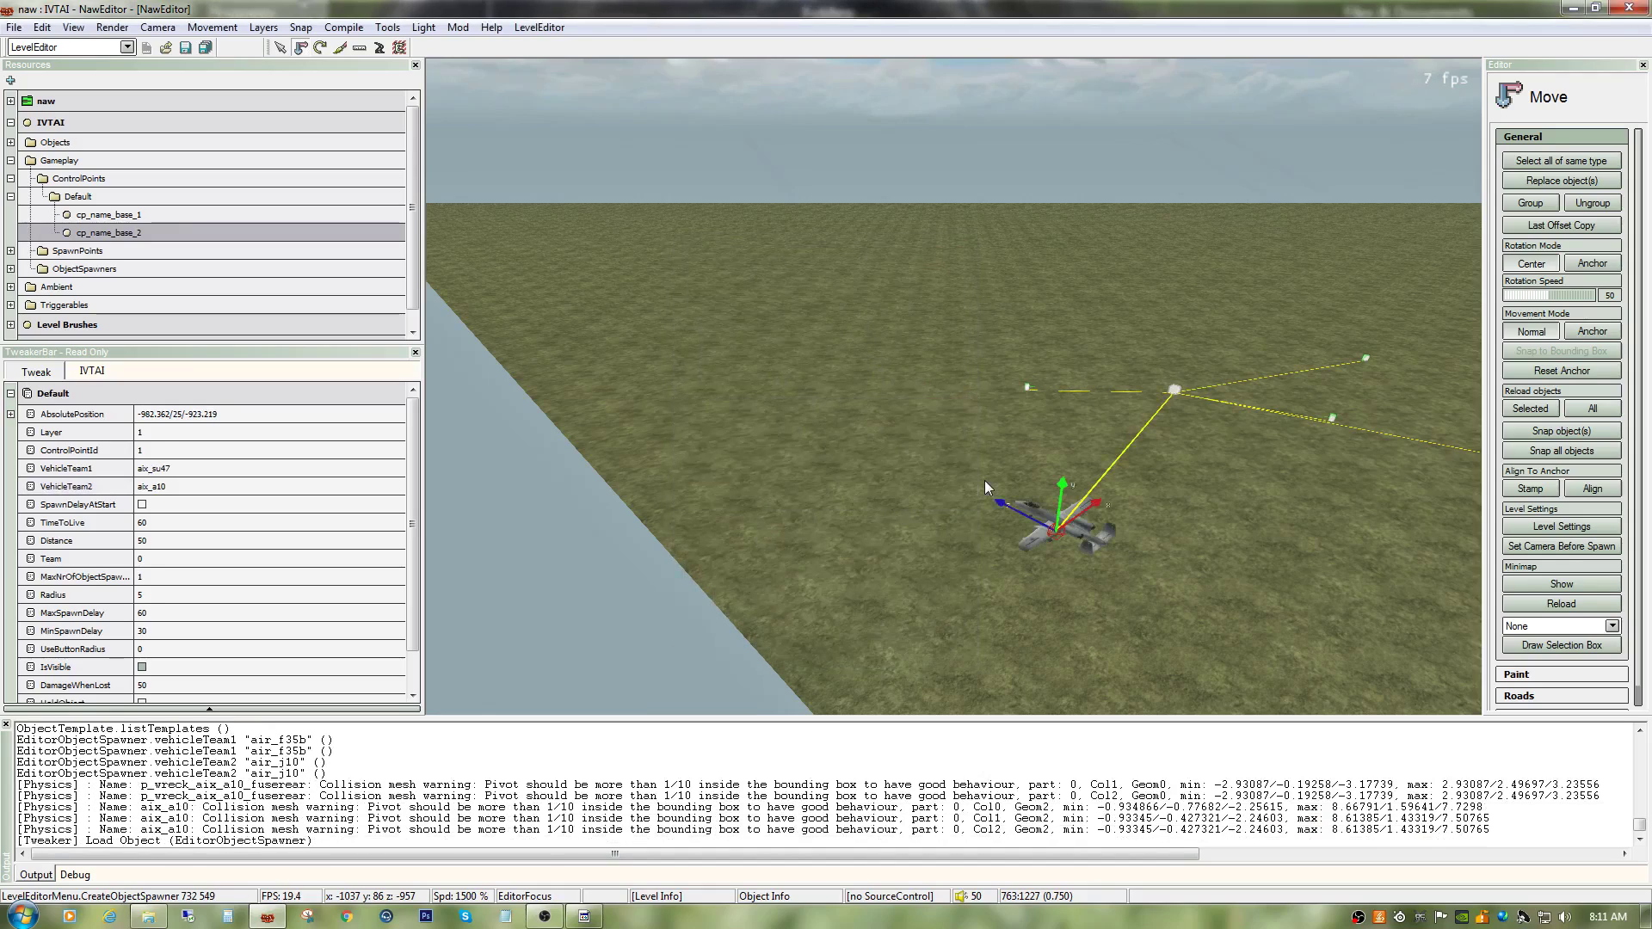
pyautogui.click(319, 49)
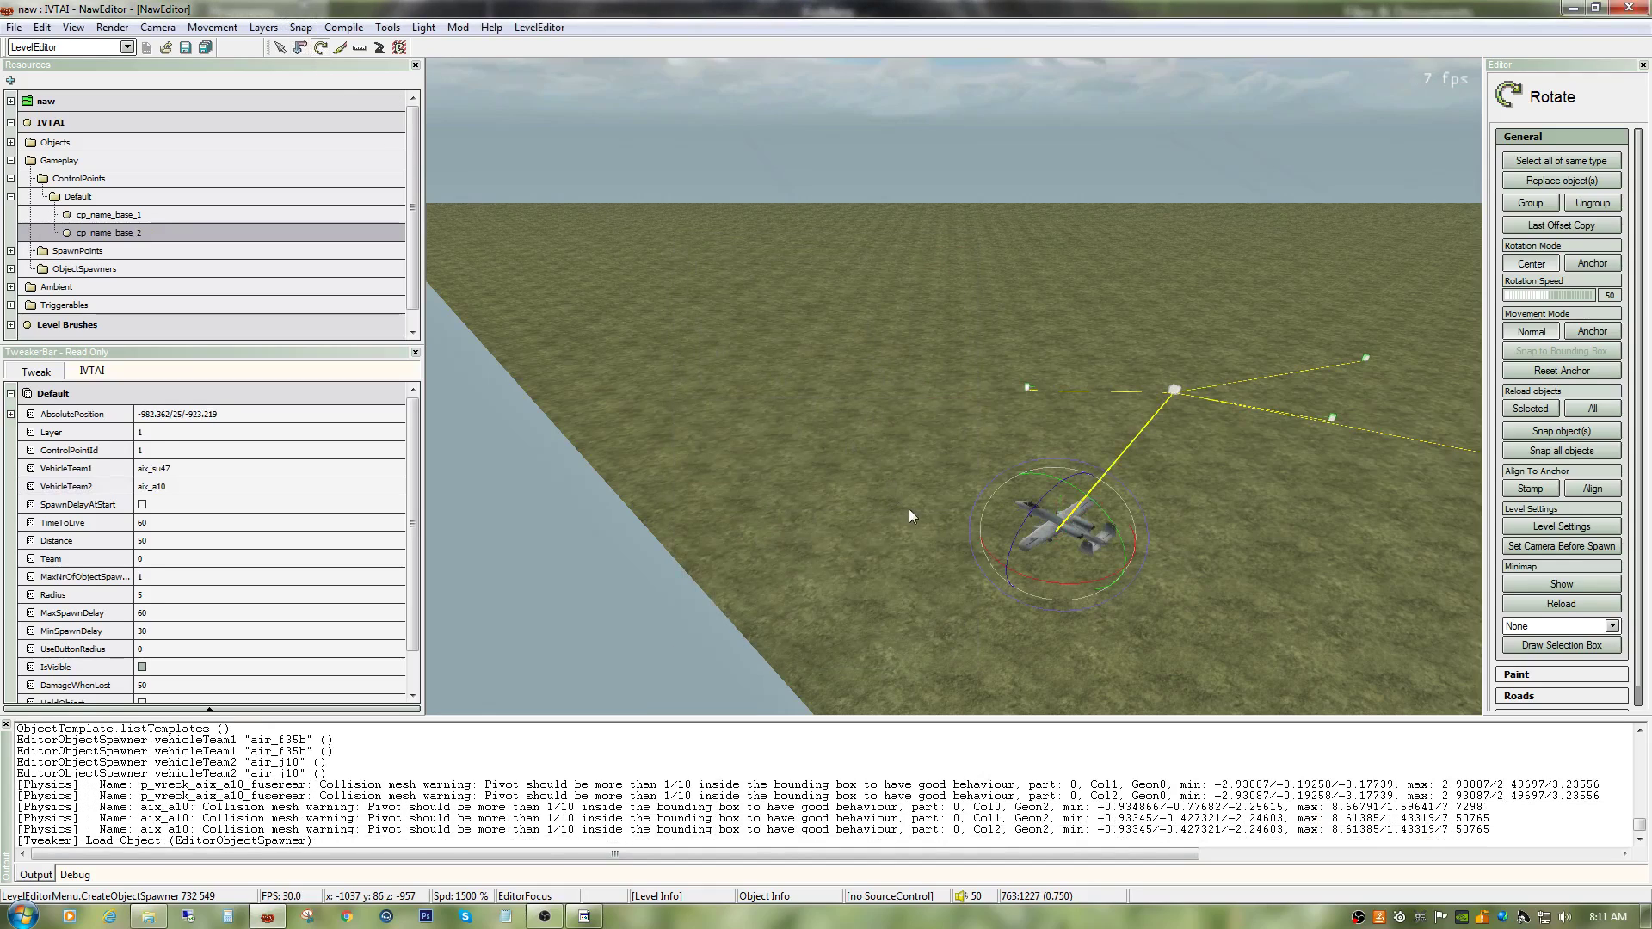
pyautogui.moveTo(1074, 582); pyautogui.dragTo(991, 575)
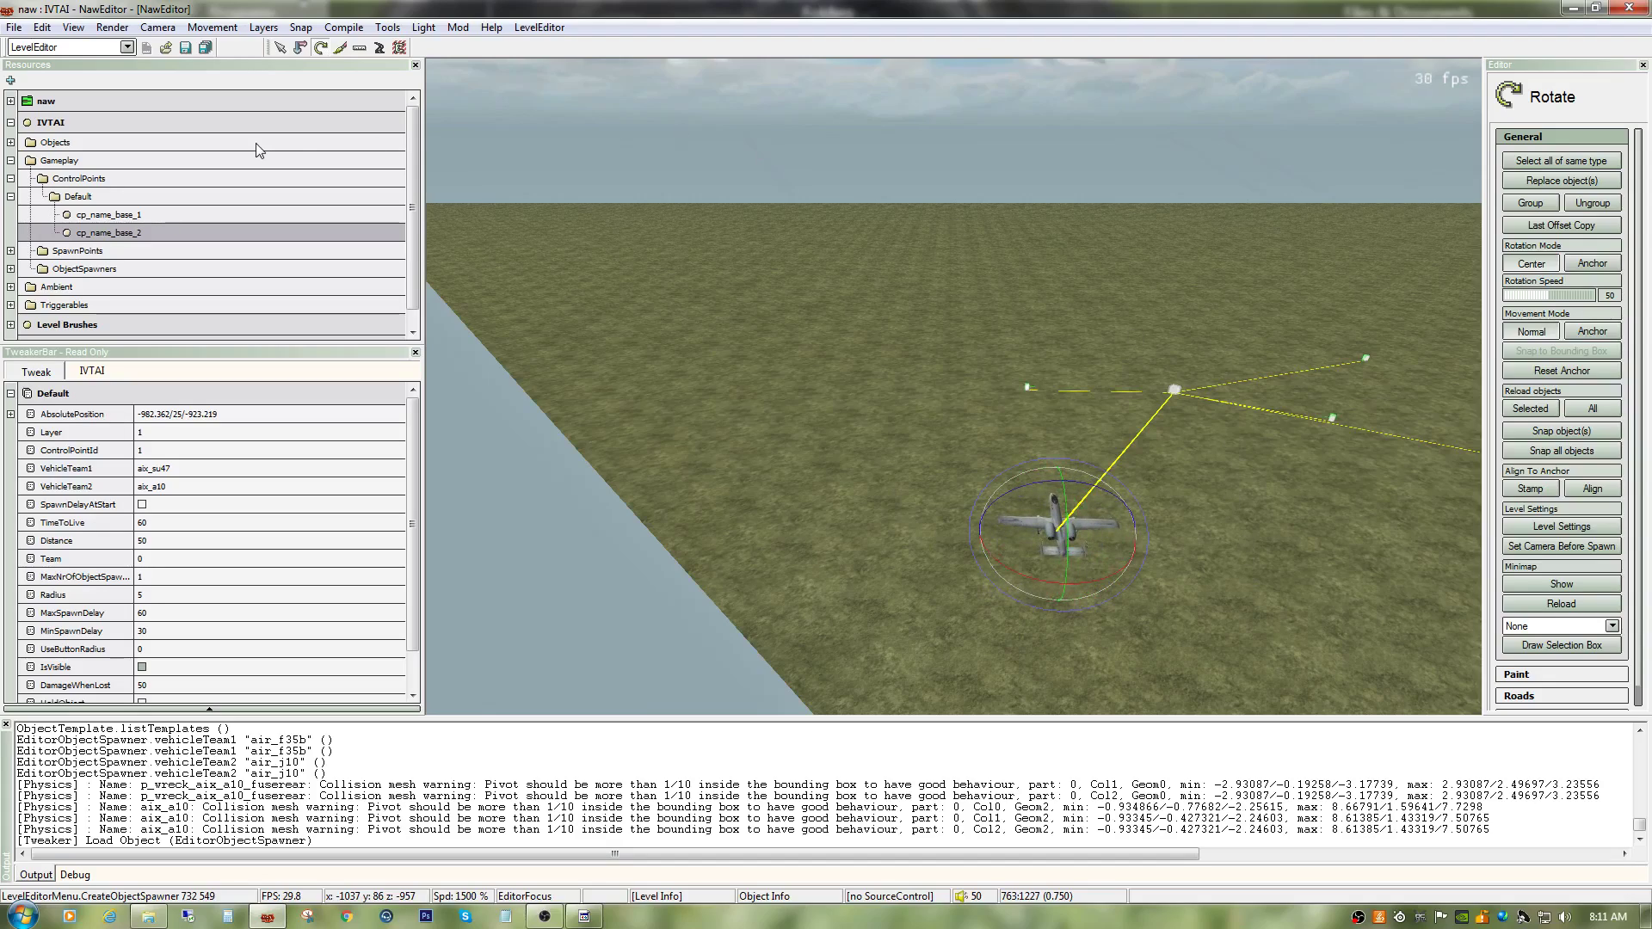
# Step: Save the level's modified Objects data
pyautogui.click(14, 27)
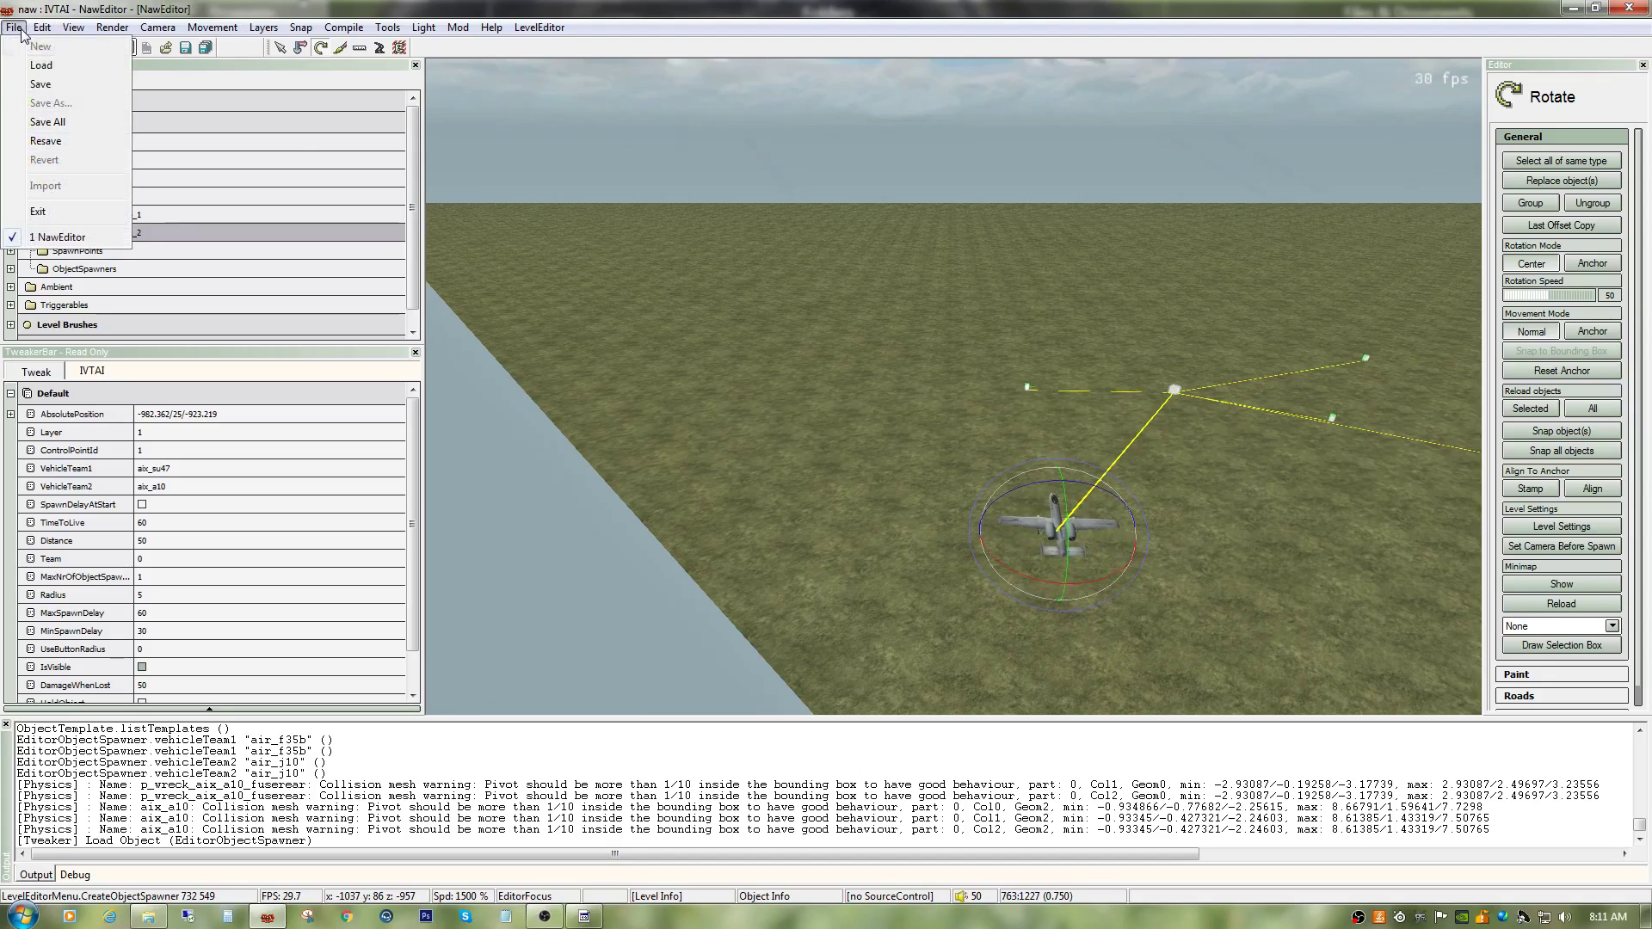
pyautogui.click(39, 84)
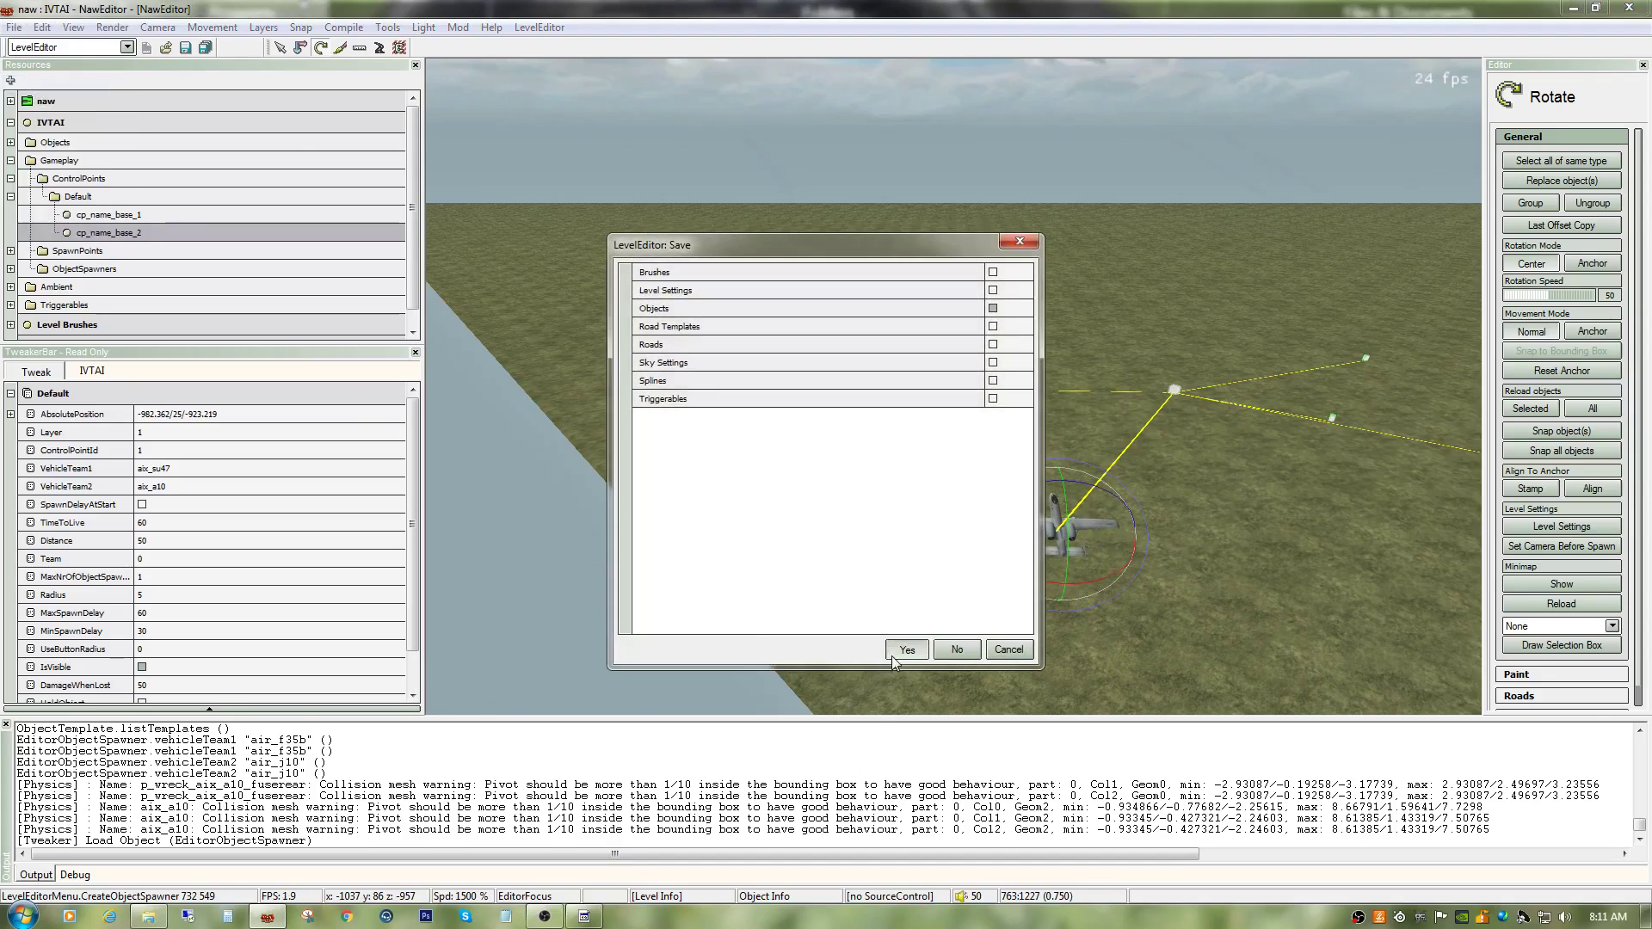
pyautogui.click(905, 650)
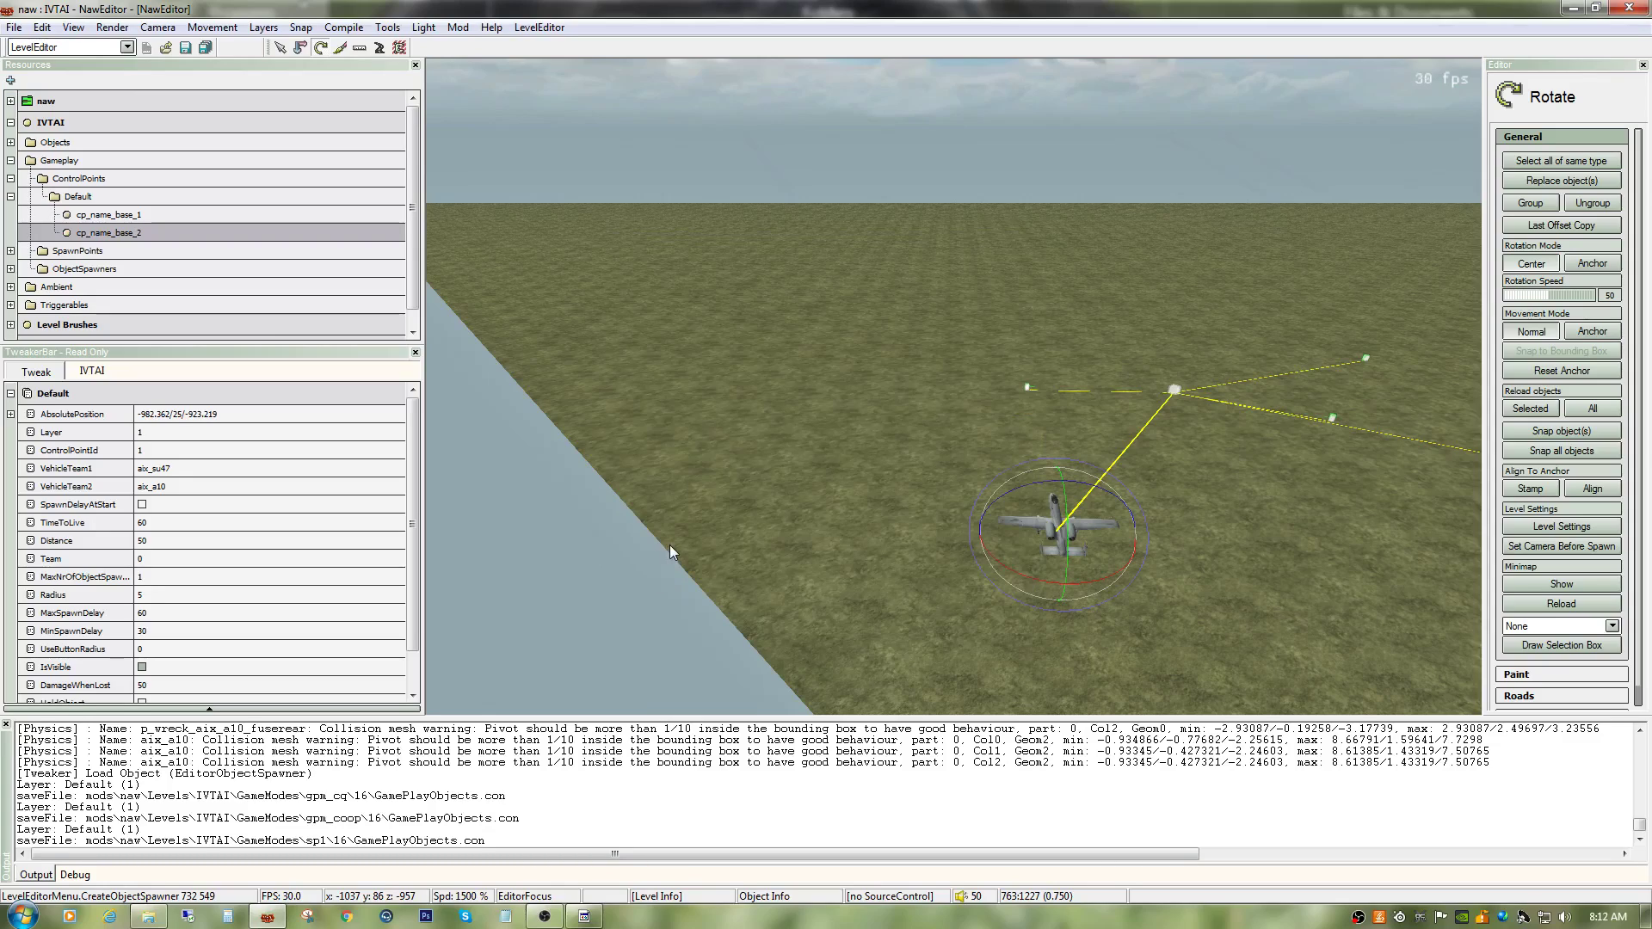
# Step: With the Combat Area tool, add the first combat area control point just inside the terrain corner near cp_name_base_1
pyautogui.hotkey('ctrl', 's')
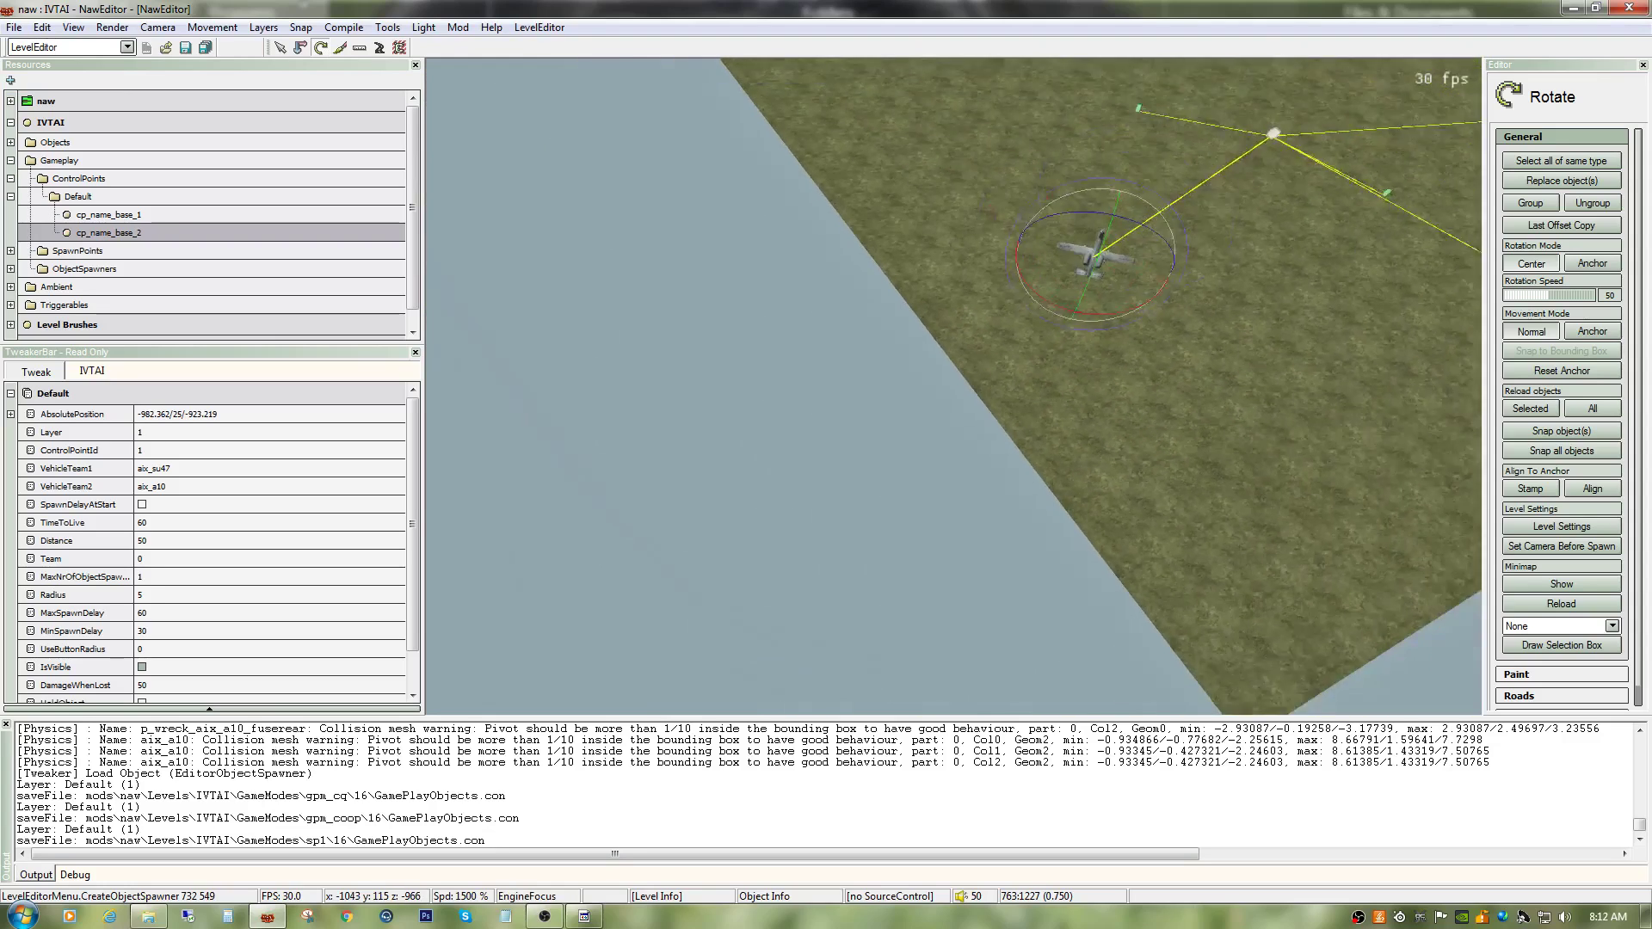
pyautogui.hotkey('ctrl', 'a')
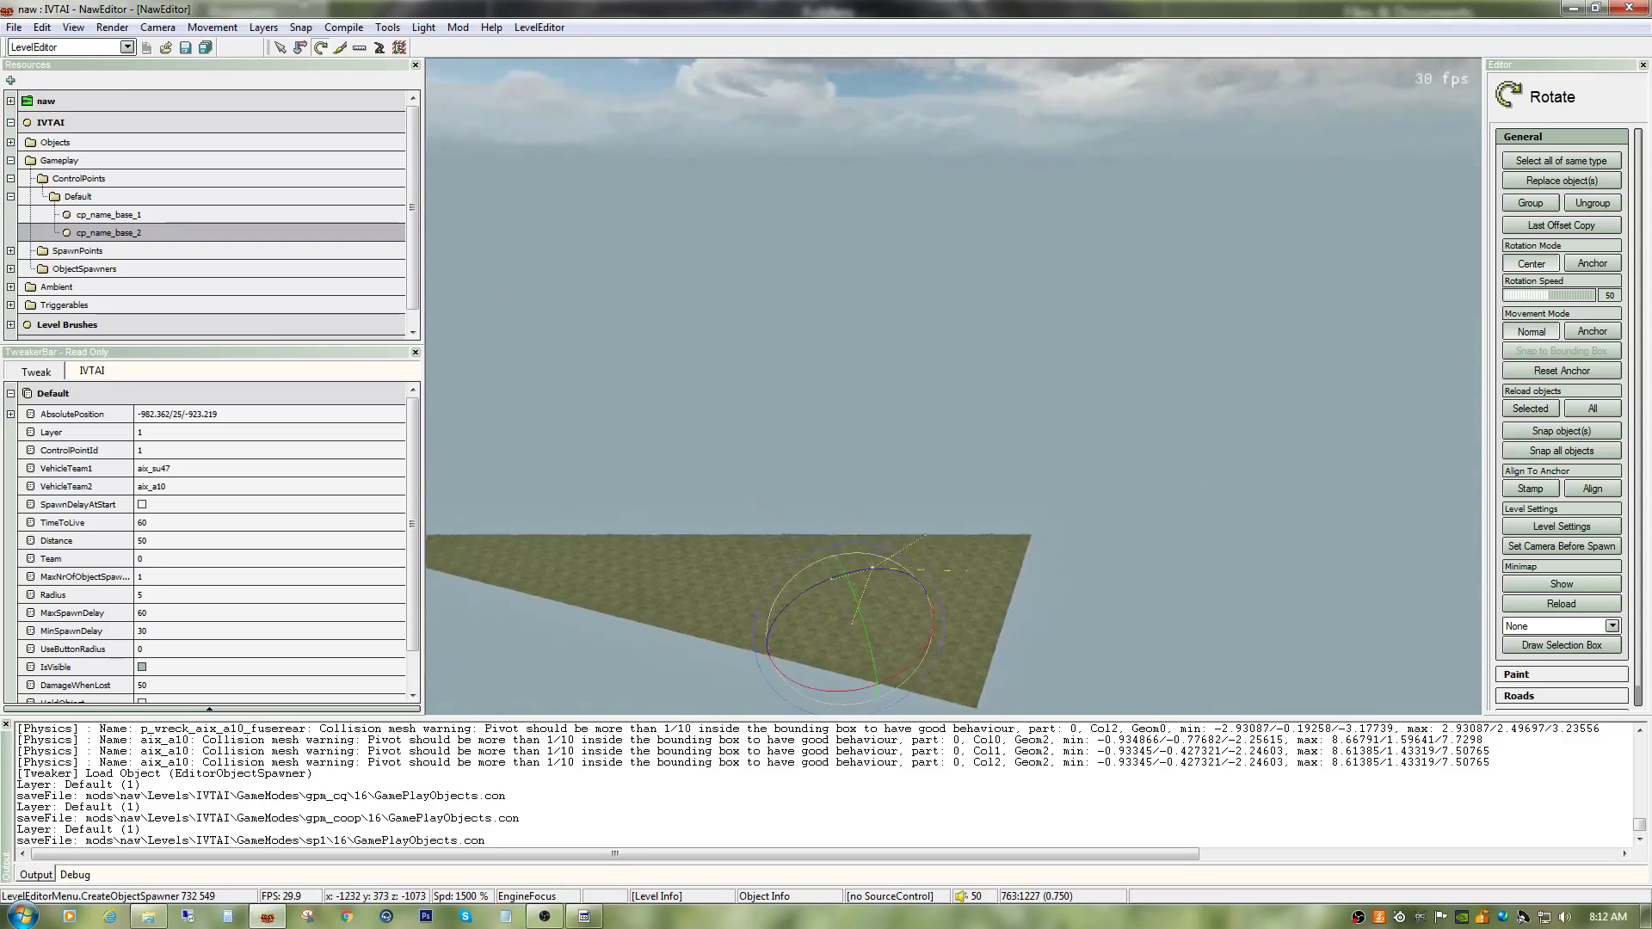
pyautogui.hotkey('ctrl', 'w')
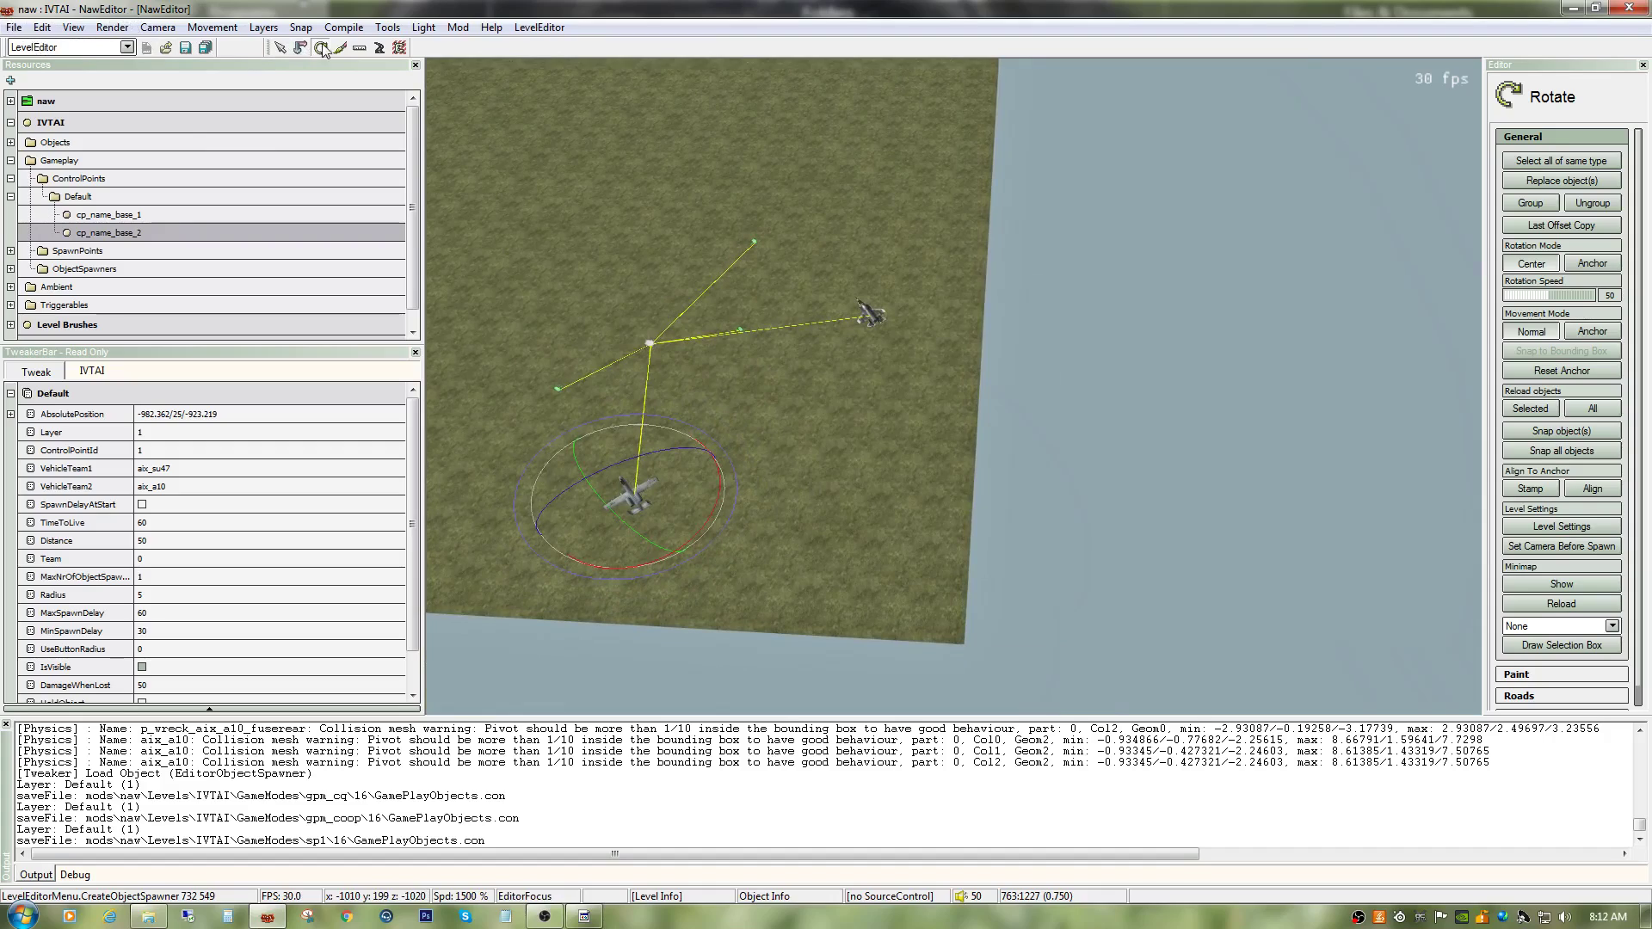
pyautogui.click(400, 48)
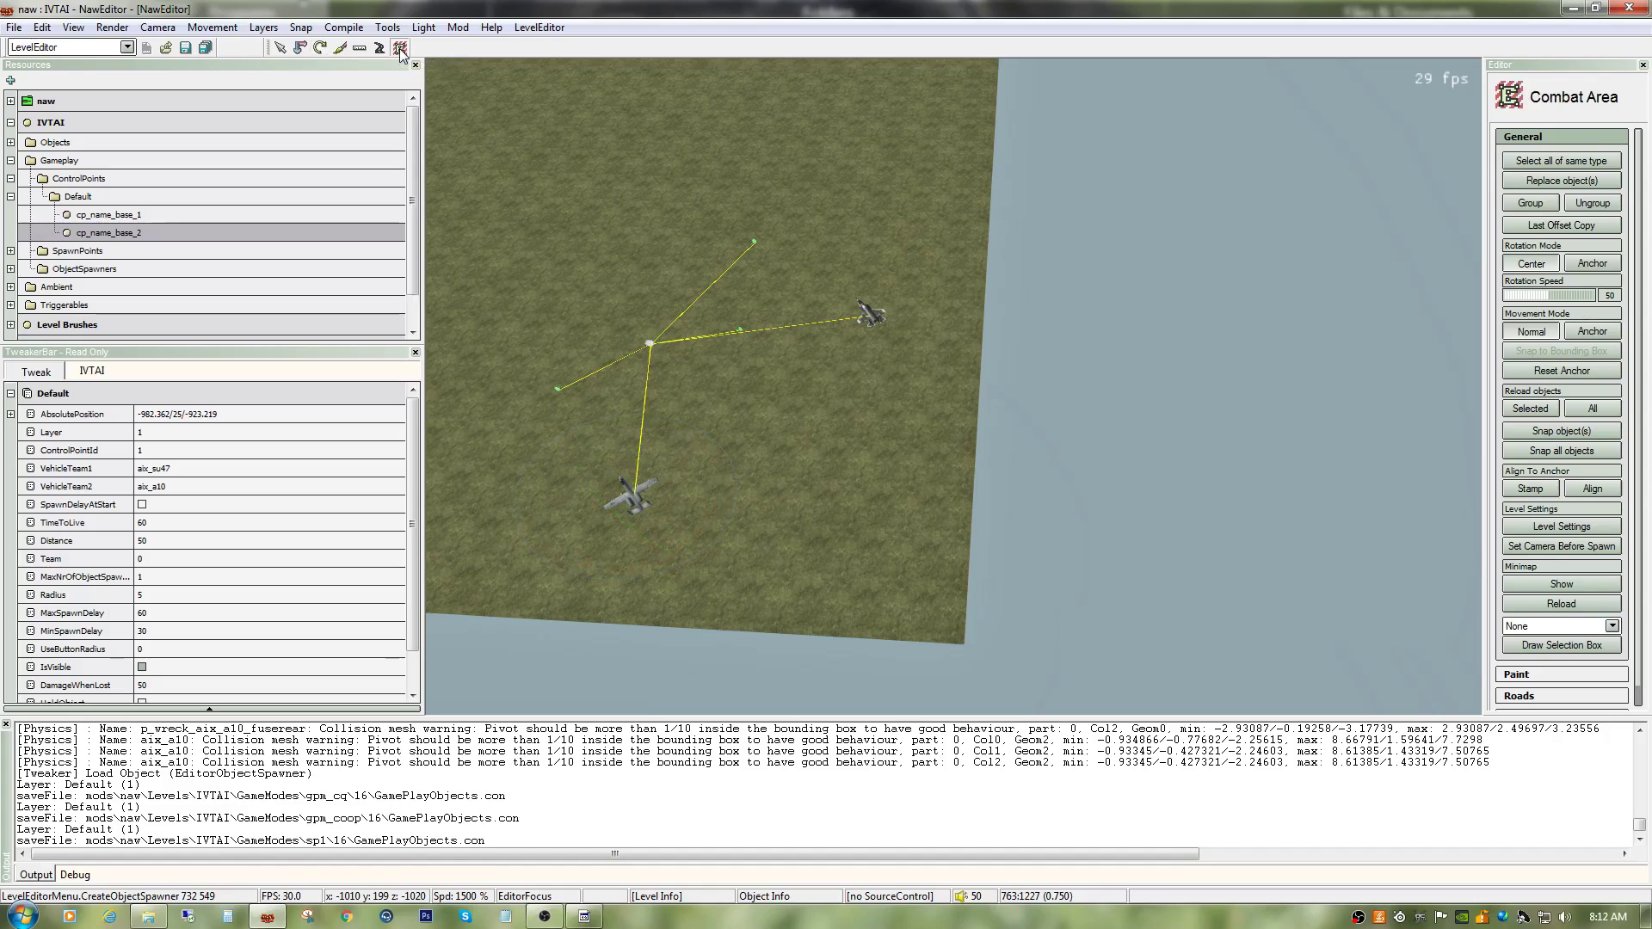
pyautogui.rightClick(929, 600)
pyautogui.click(967, 612)
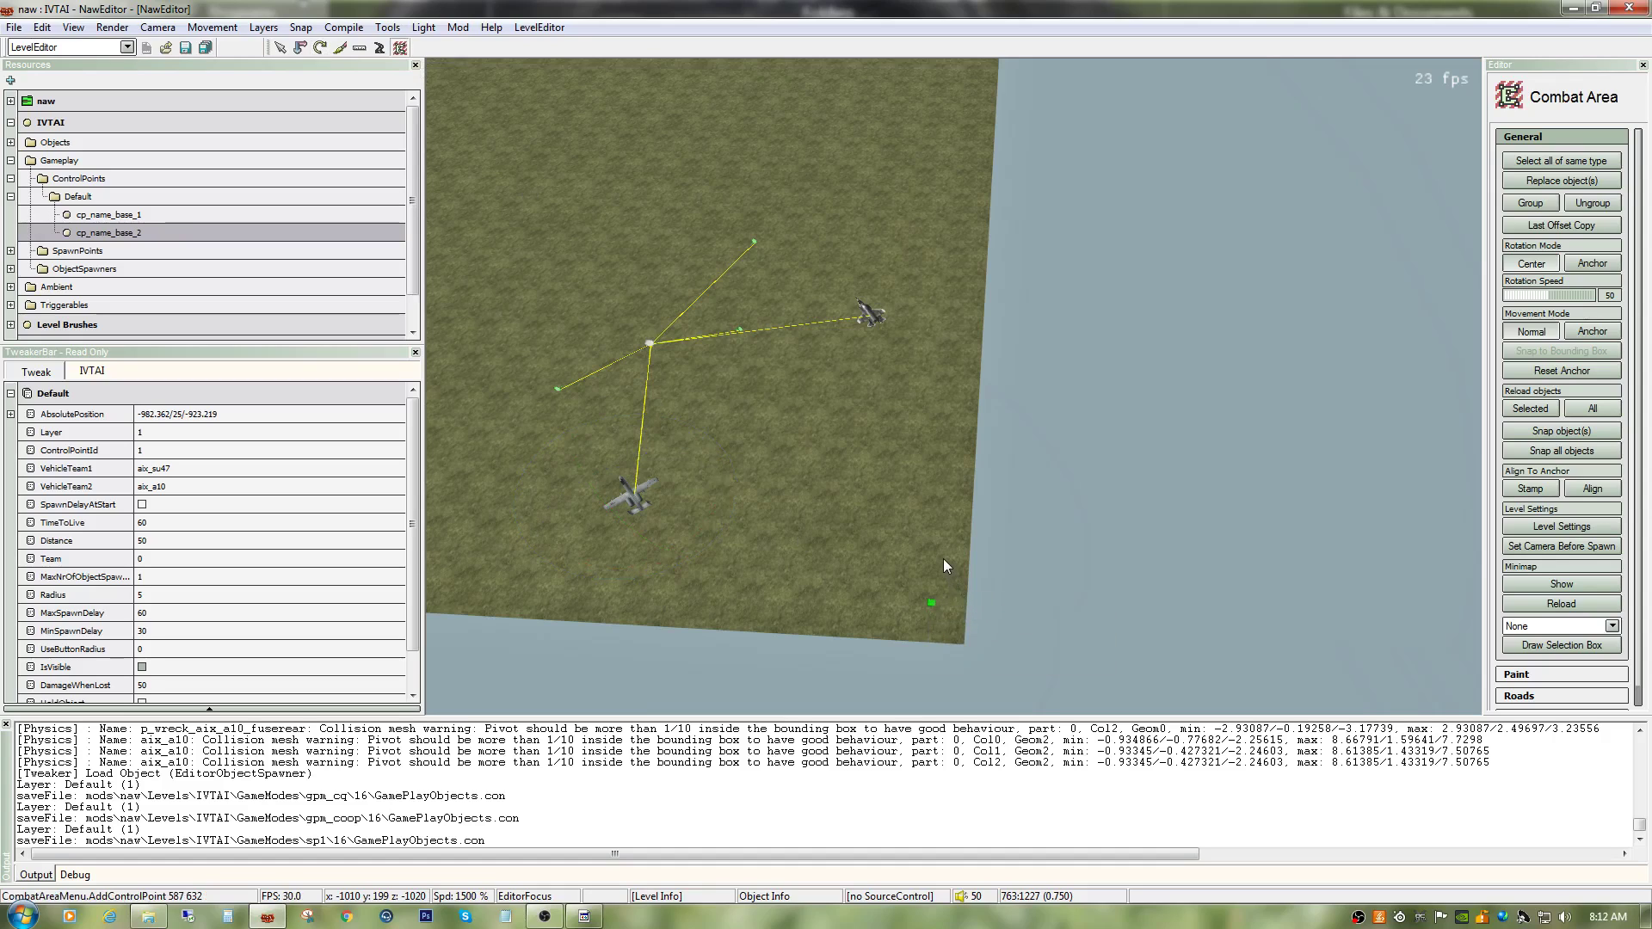
# Step: Add the second combat area control point just inside the empty terrain corner near x 1000, z -1000
pyautogui.hotkey('ctrl', 'w')
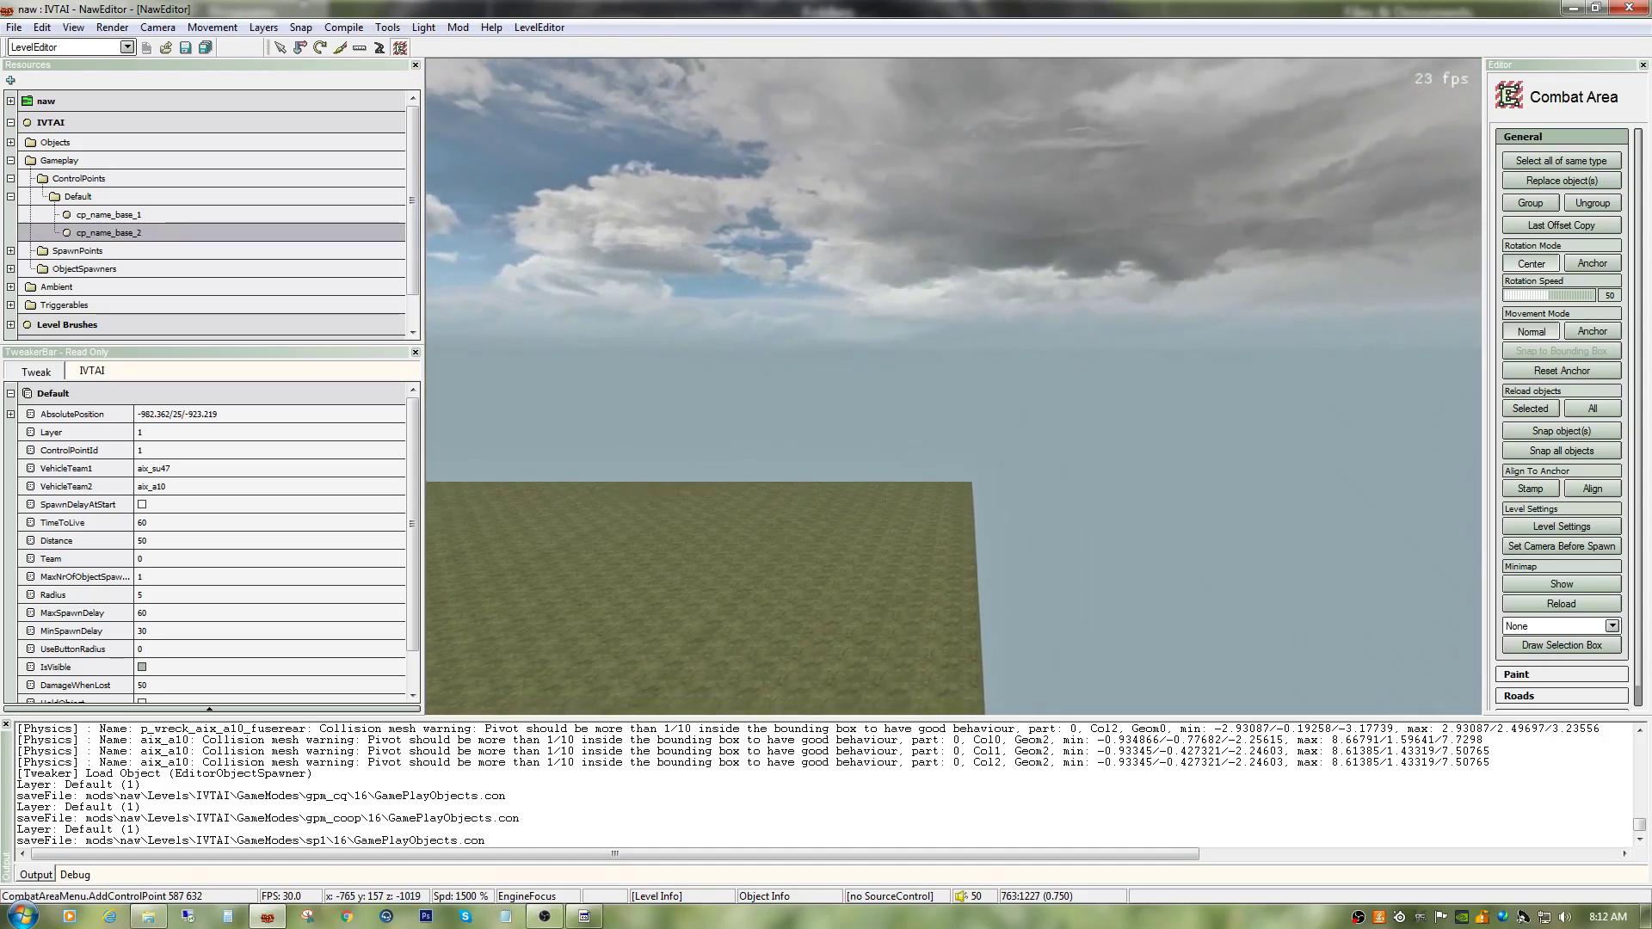
pyautogui.hotkey('ctrl', 'w')
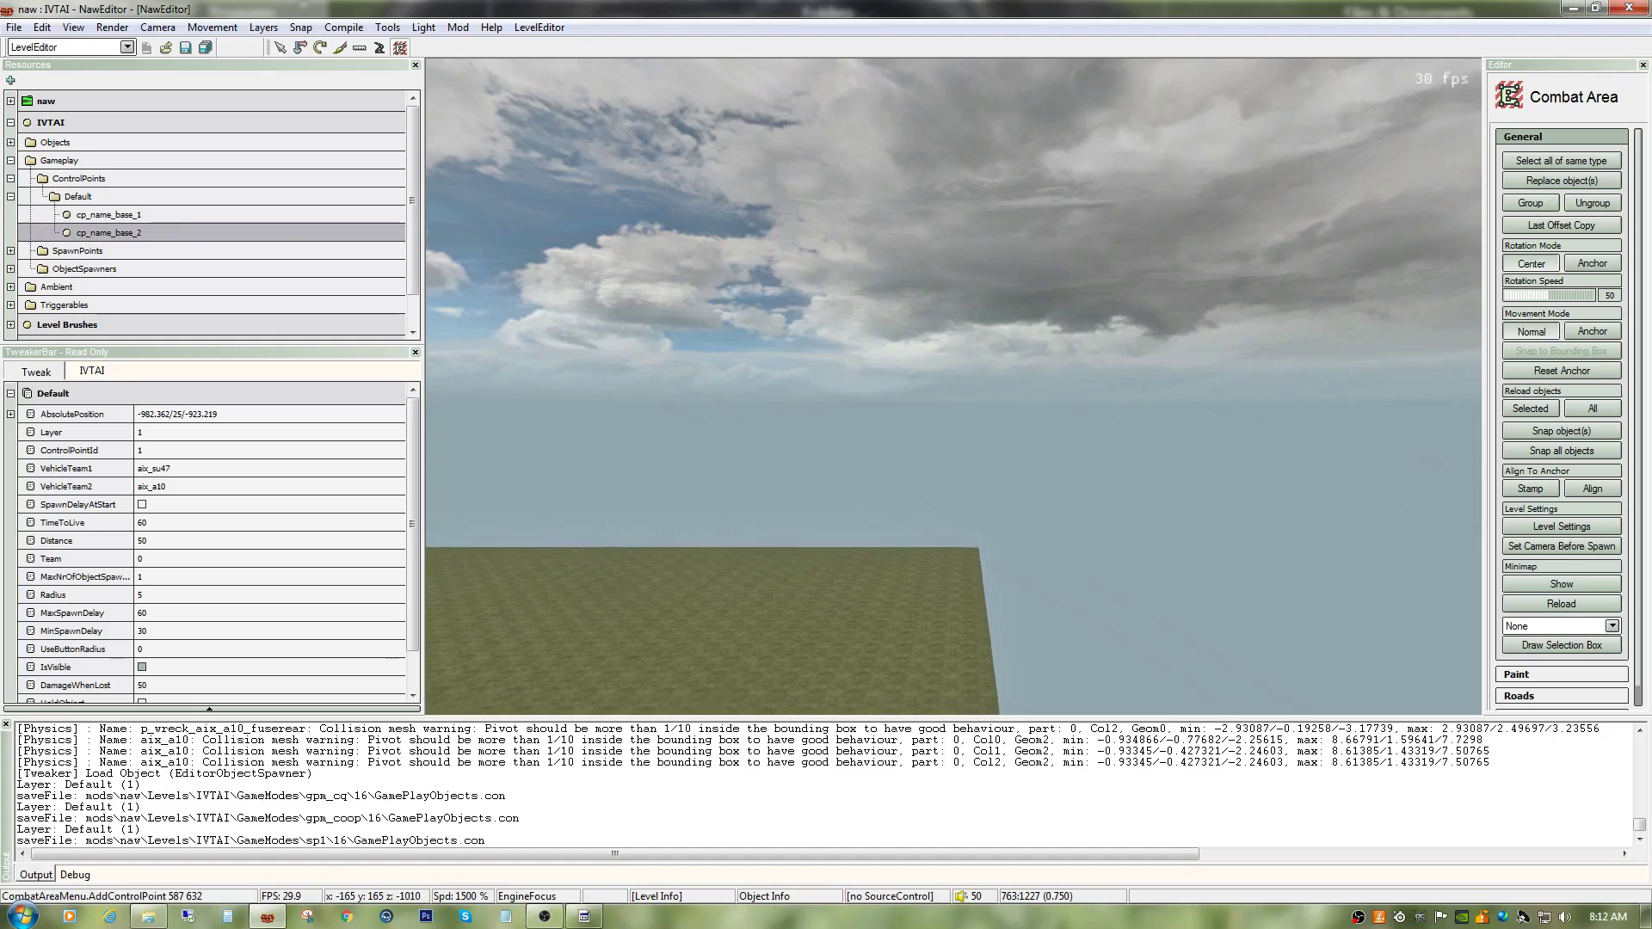
pyautogui.hotkey('ctrl', 'w')
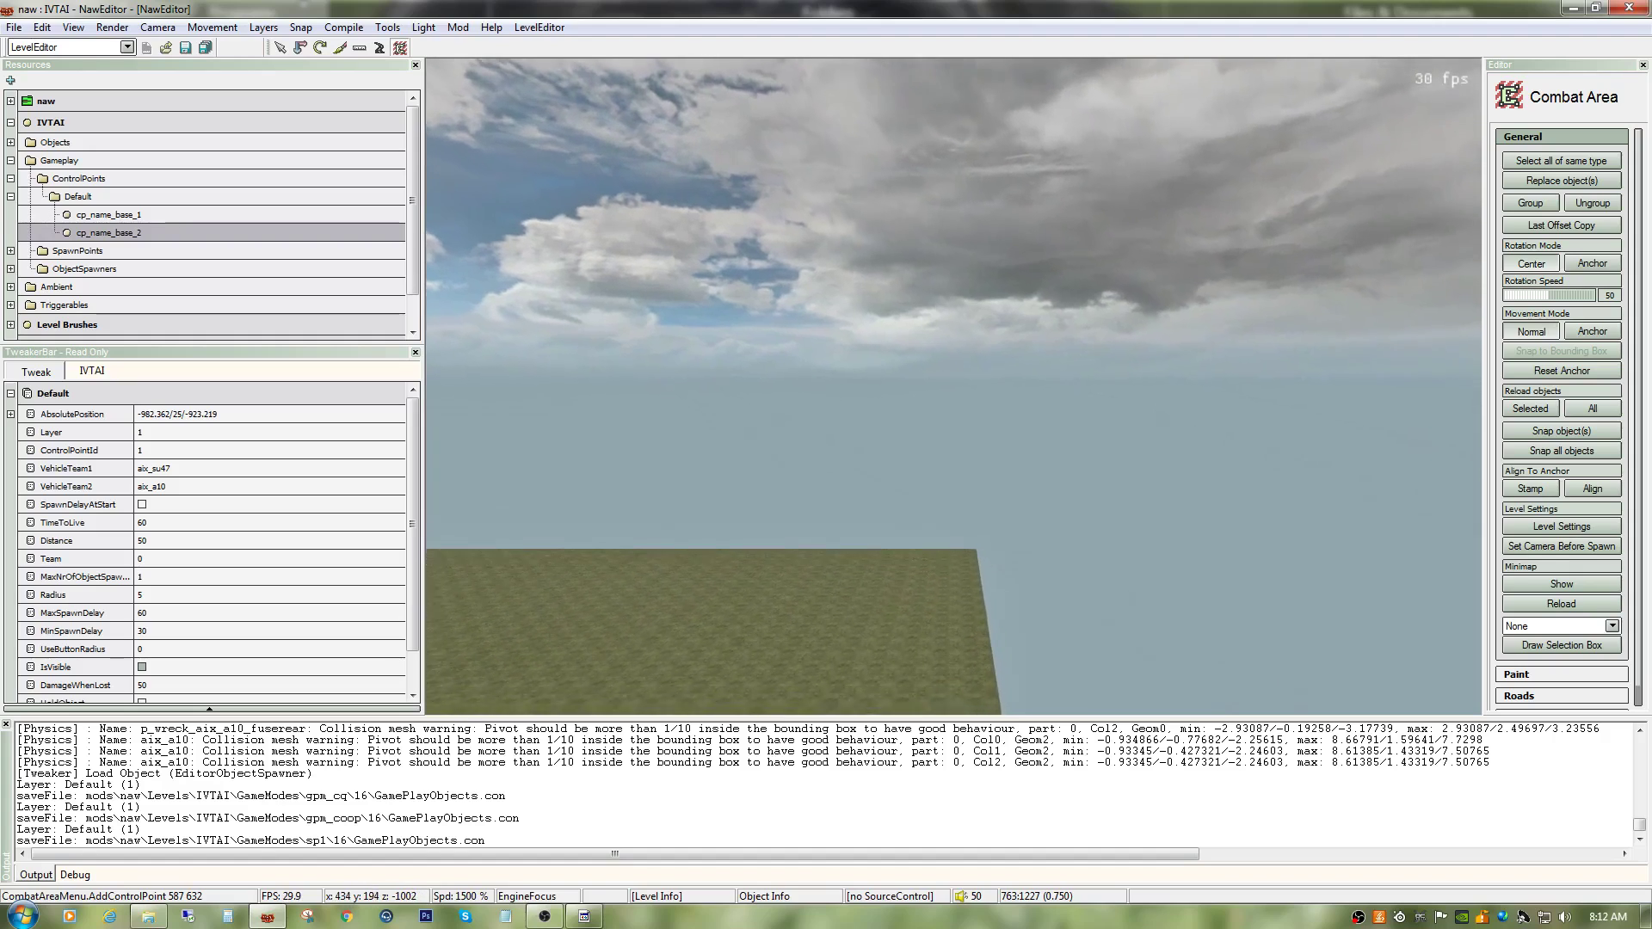
pyautogui.hotkey('ctrl', 'w')
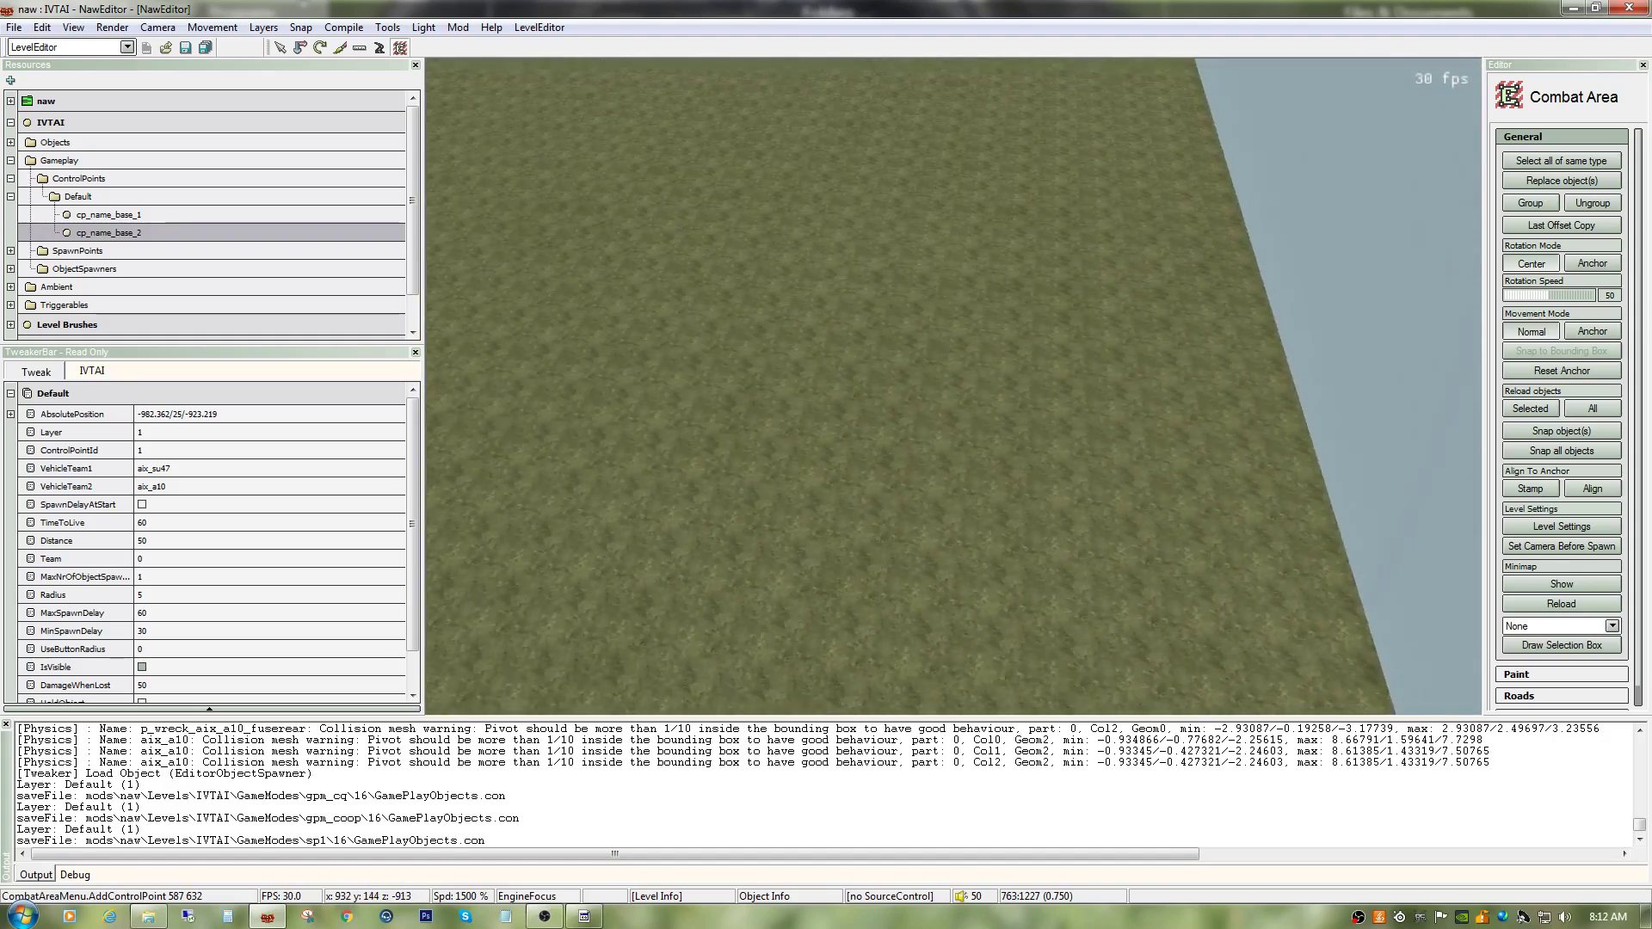
pyautogui.hotkey('ctrl', 's')
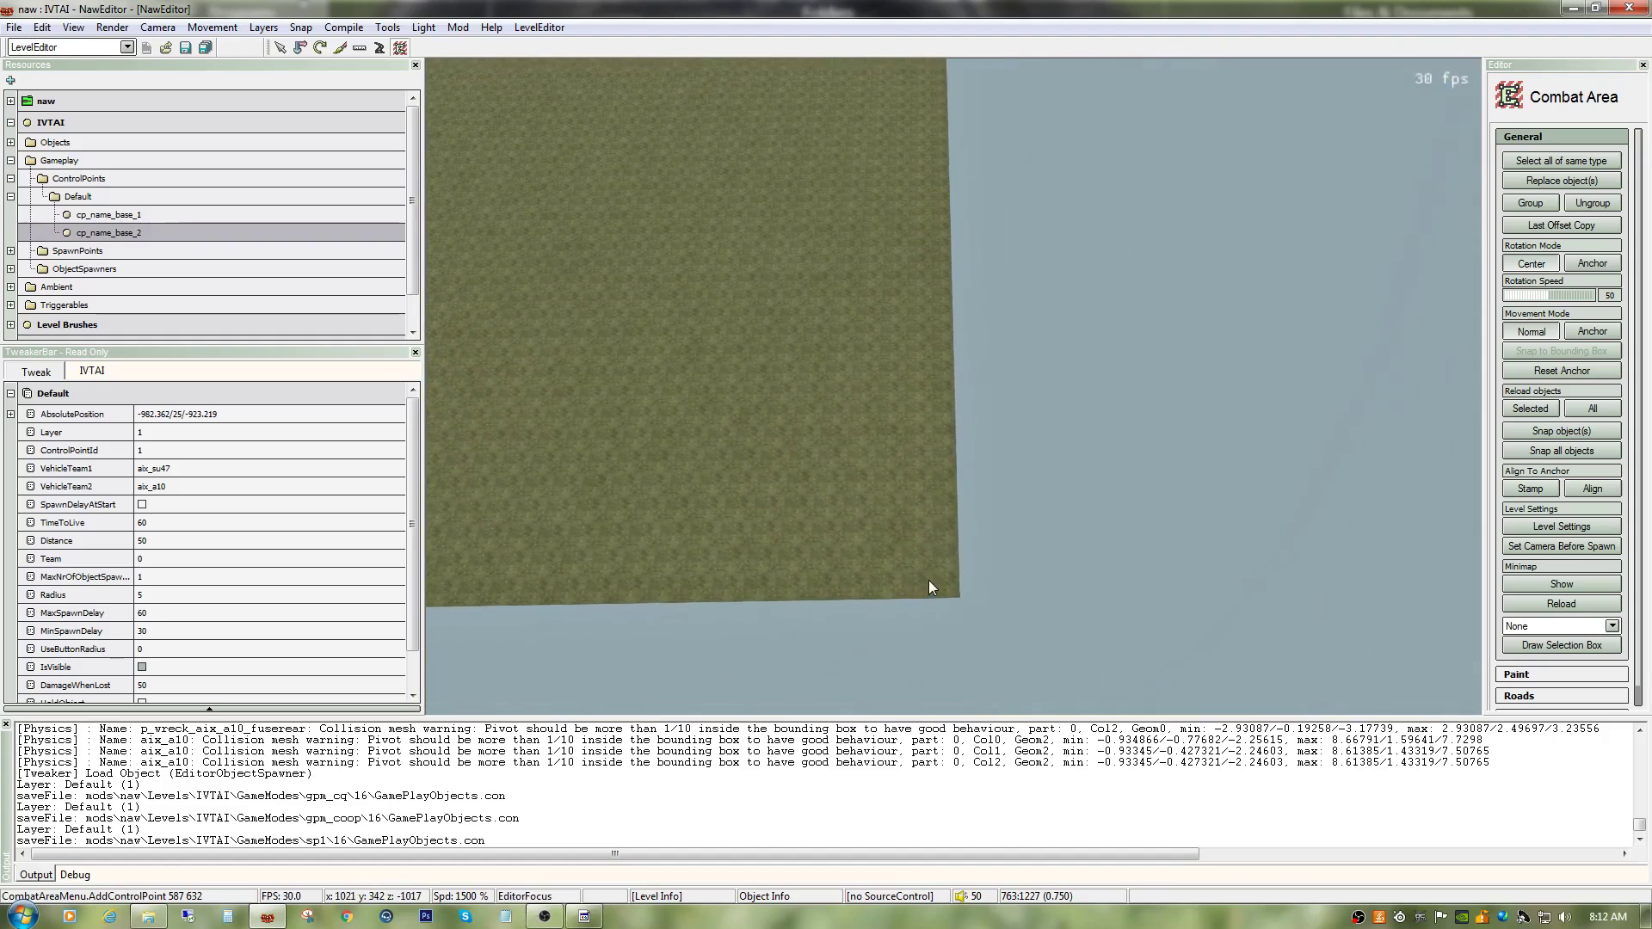
pyautogui.rightClick(924, 569)
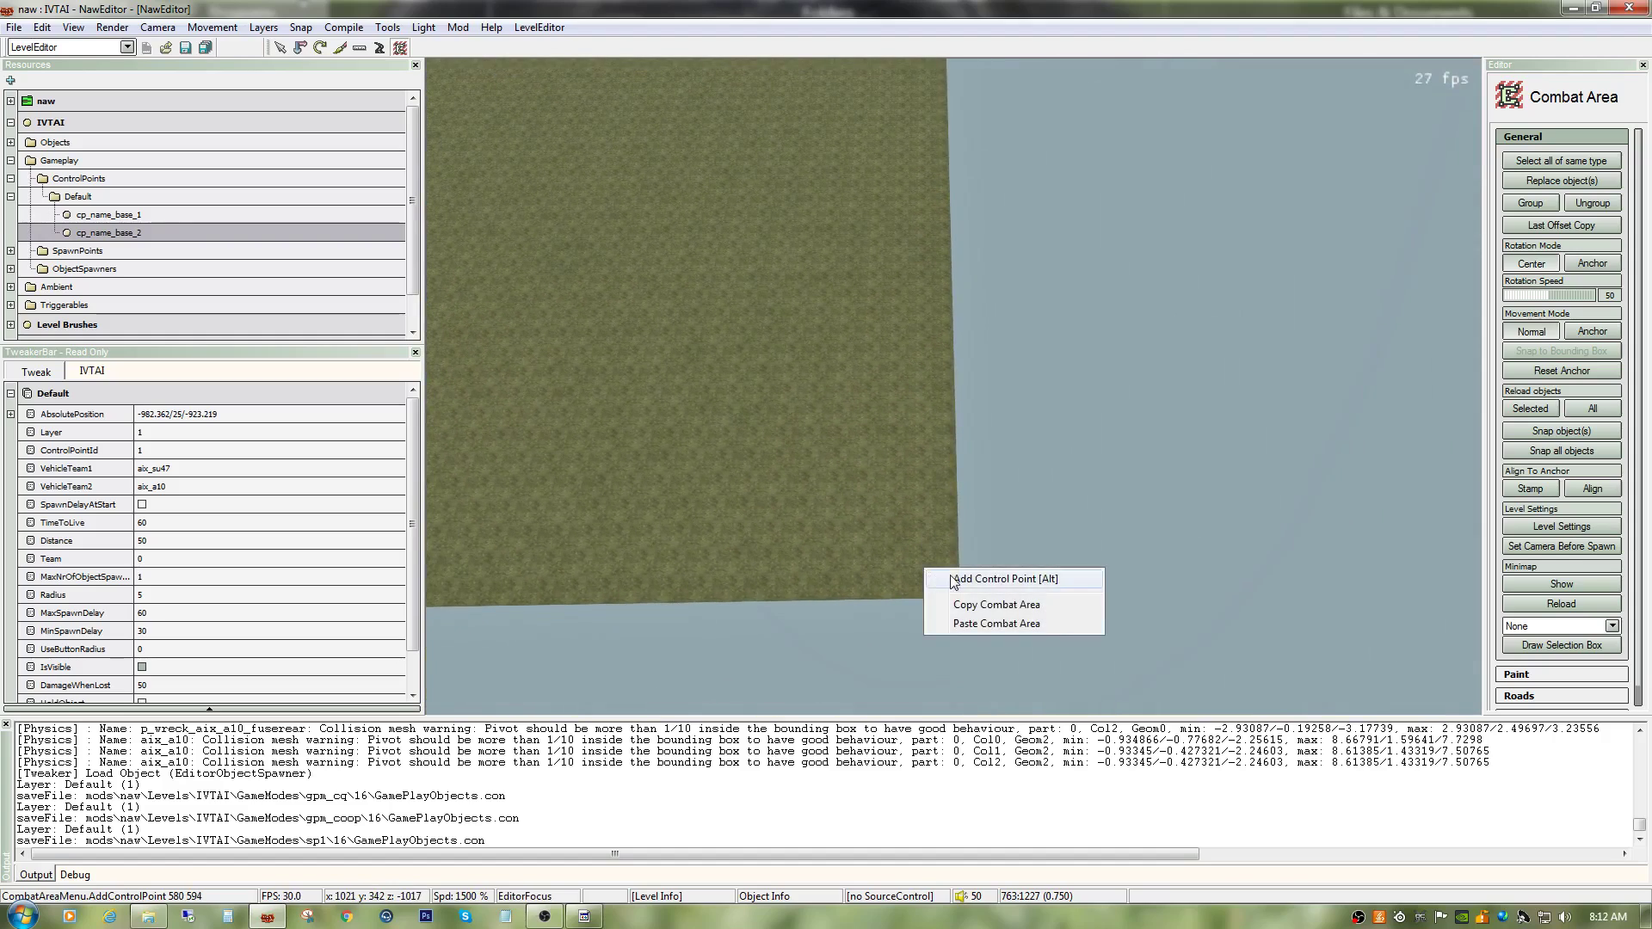
pyautogui.click(955, 576)
# Step: Add the third combat area control point just inside the terrain corner near cp_name_base_2 and its aircraft spawners
pyautogui.hotkey('ctrl', 'w')
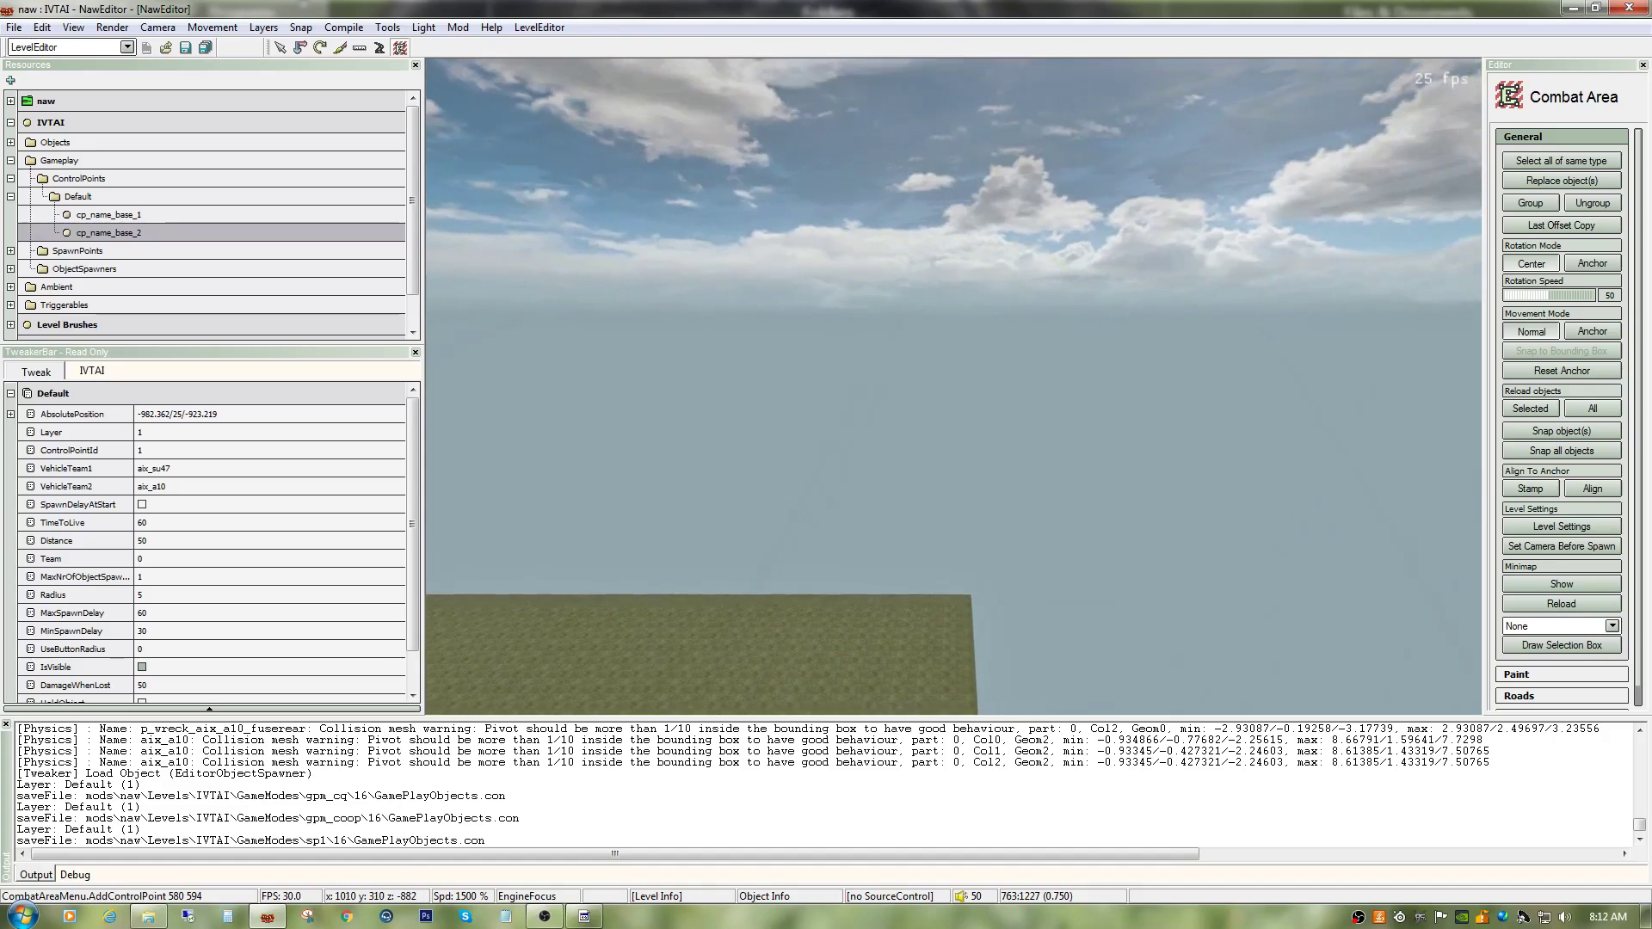
pyautogui.hotkey('ctrl', 'w')
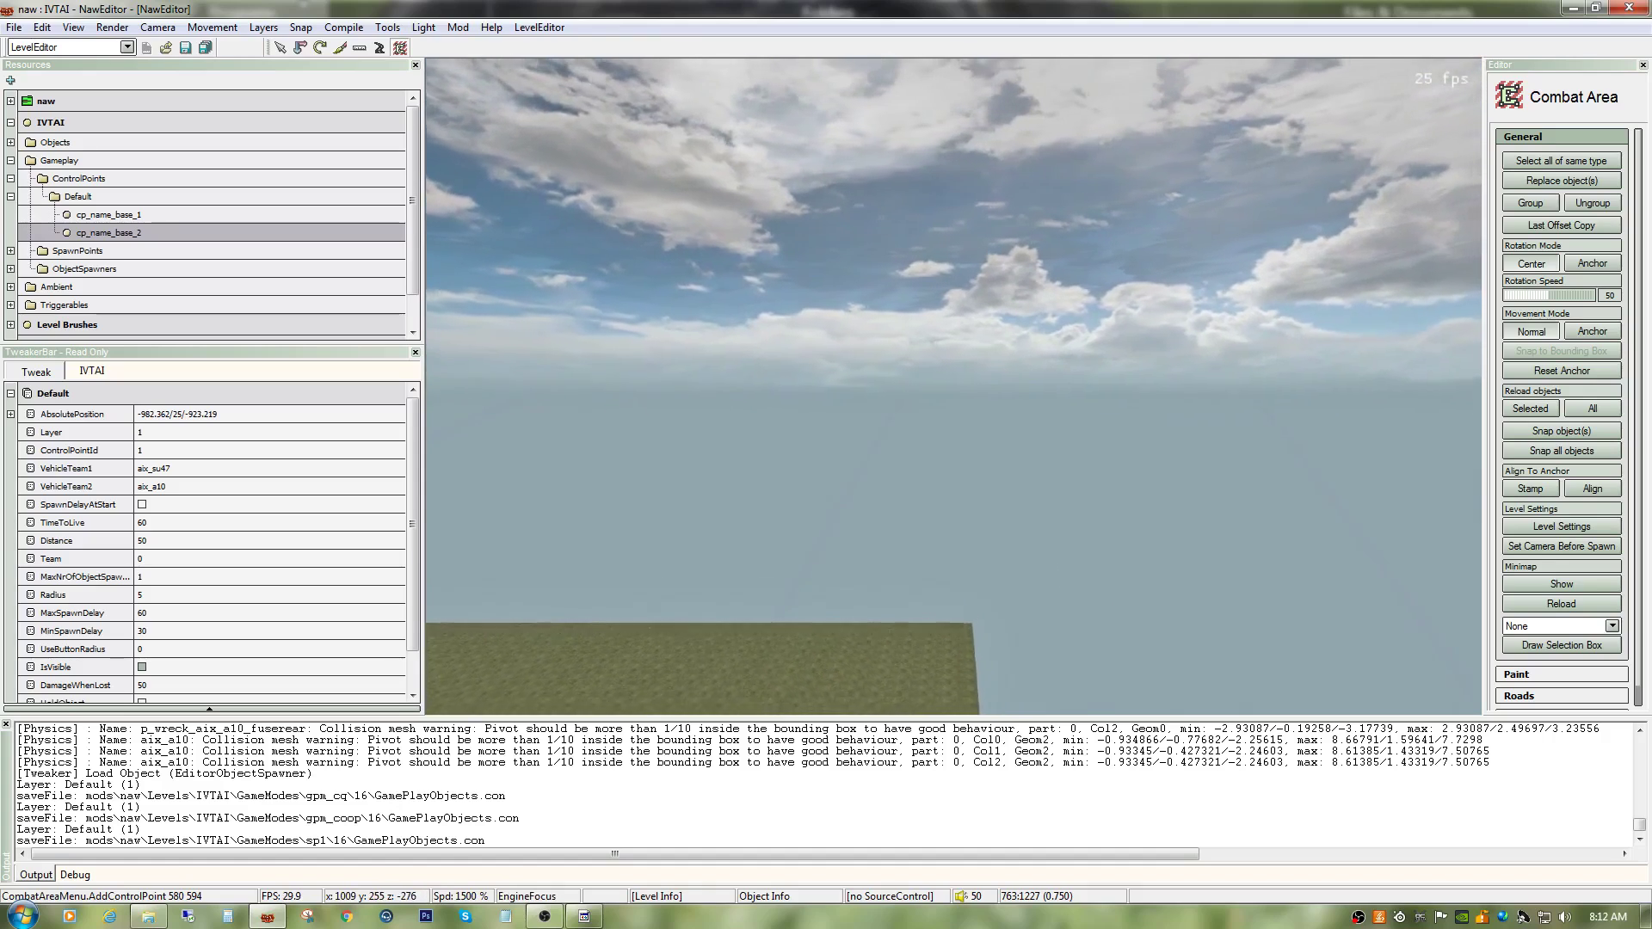
pyautogui.press('w')
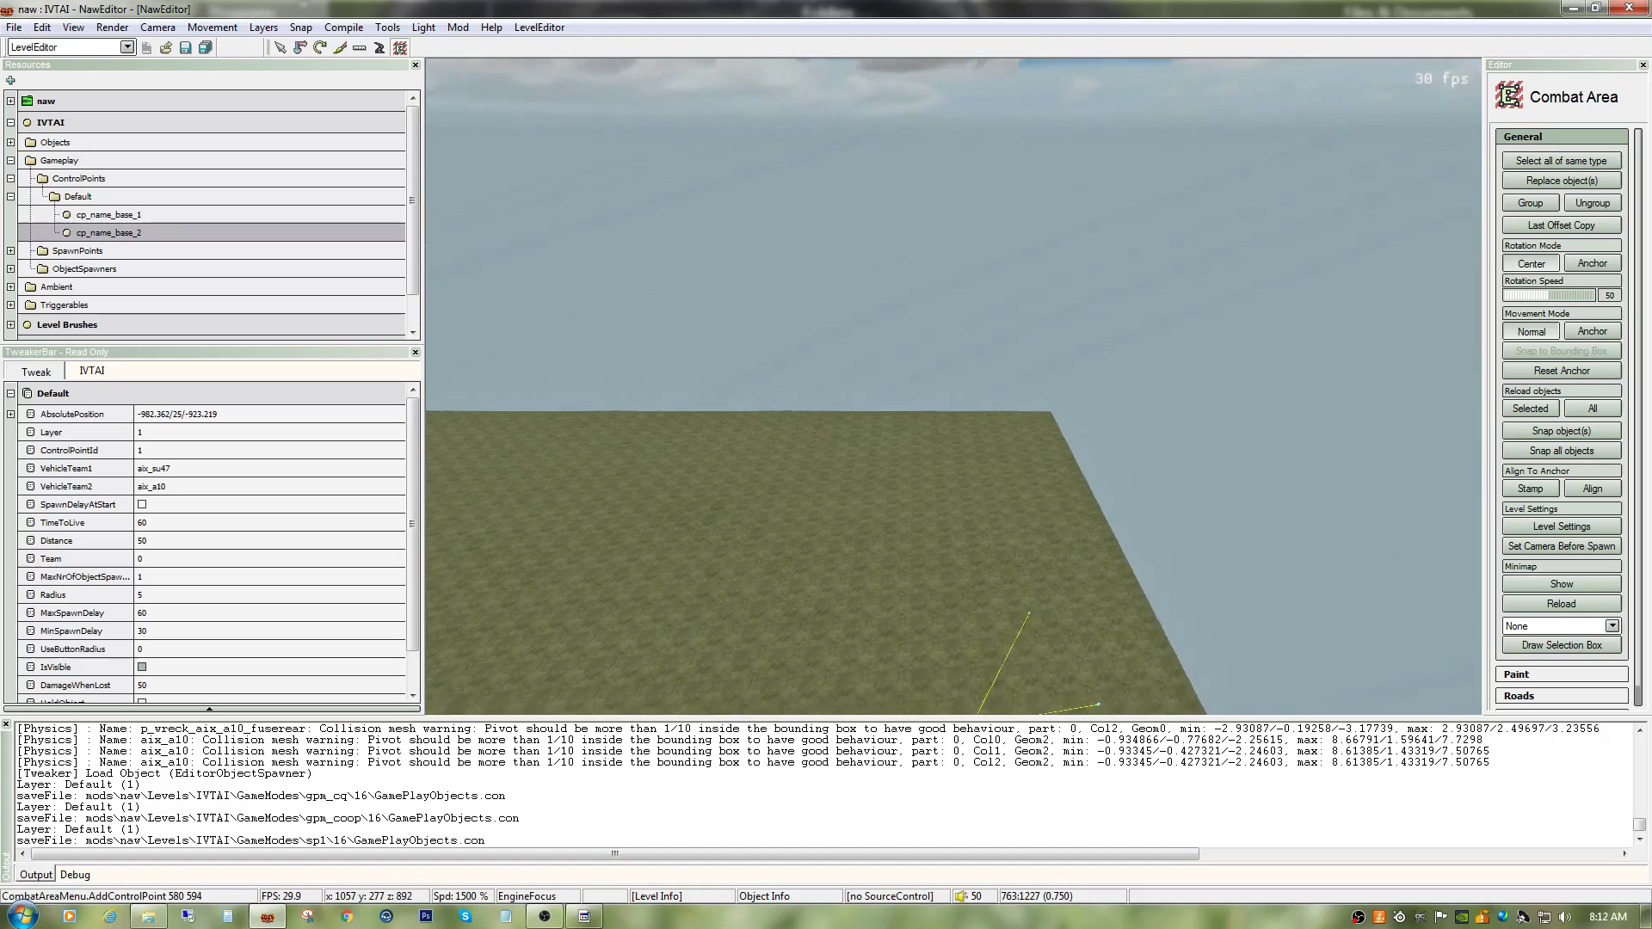
pyautogui.press('w')
pyautogui.press('d')
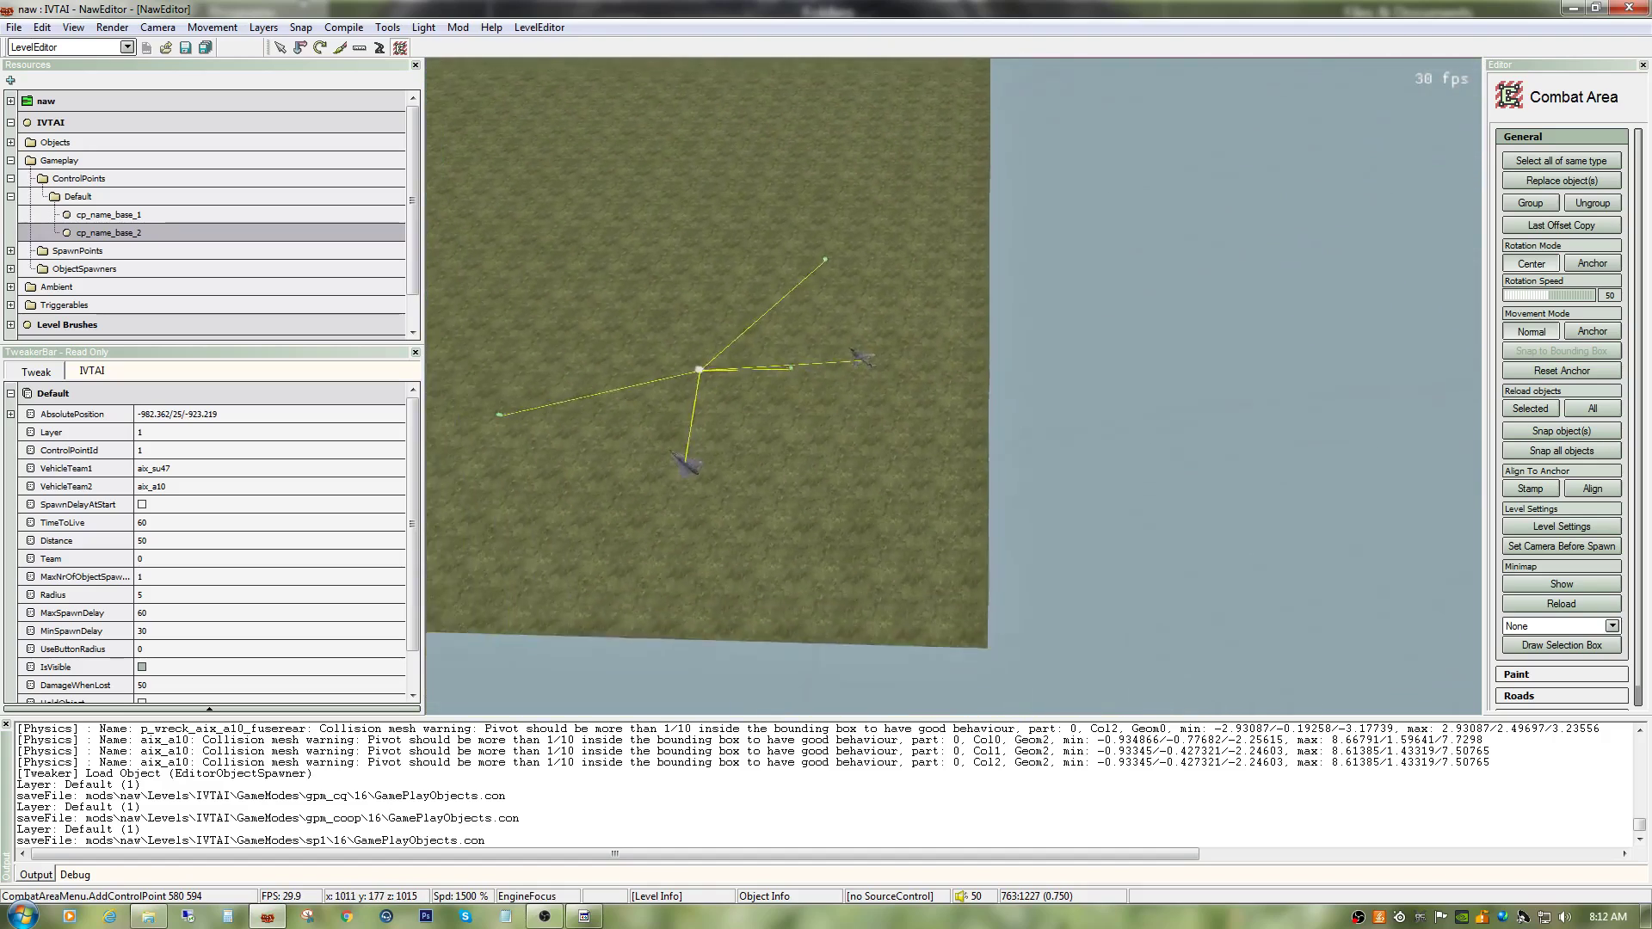
pyautogui.press('s')
pyautogui.rightClick(947, 529)
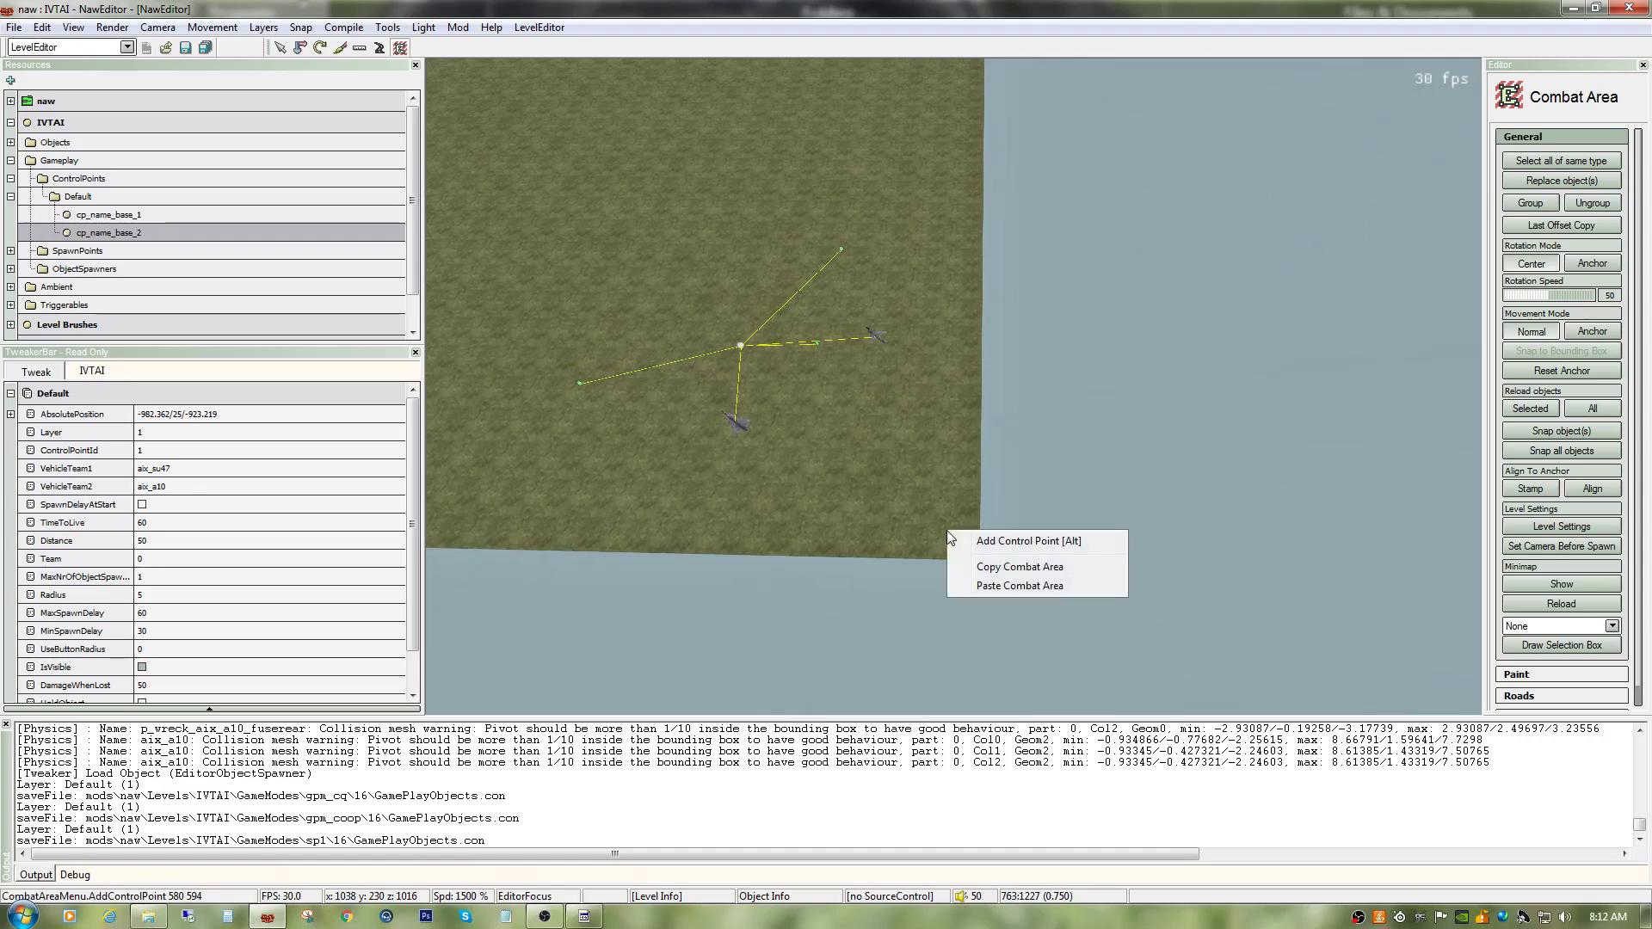
pyautogui.click(978, 540)
# Step: Add the fourth combat area control point just inside the remaining empty terrain corner near x -1000, z 1000
pyautogui.press('g')
pyautogui.press('w')
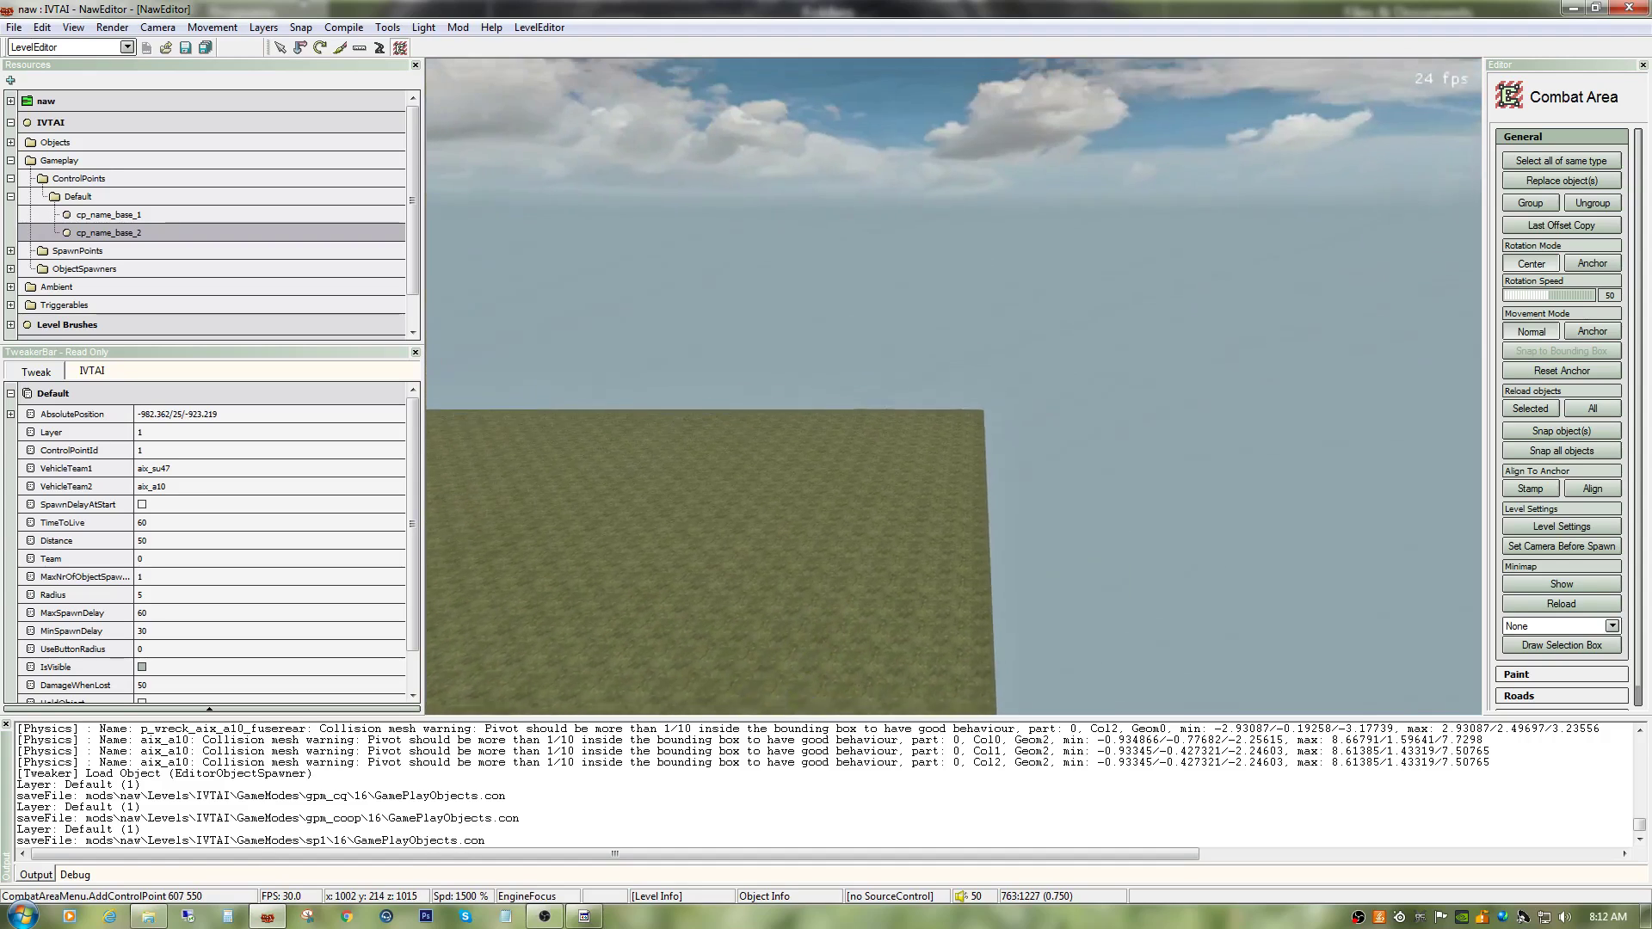
pyautogui.press('w')
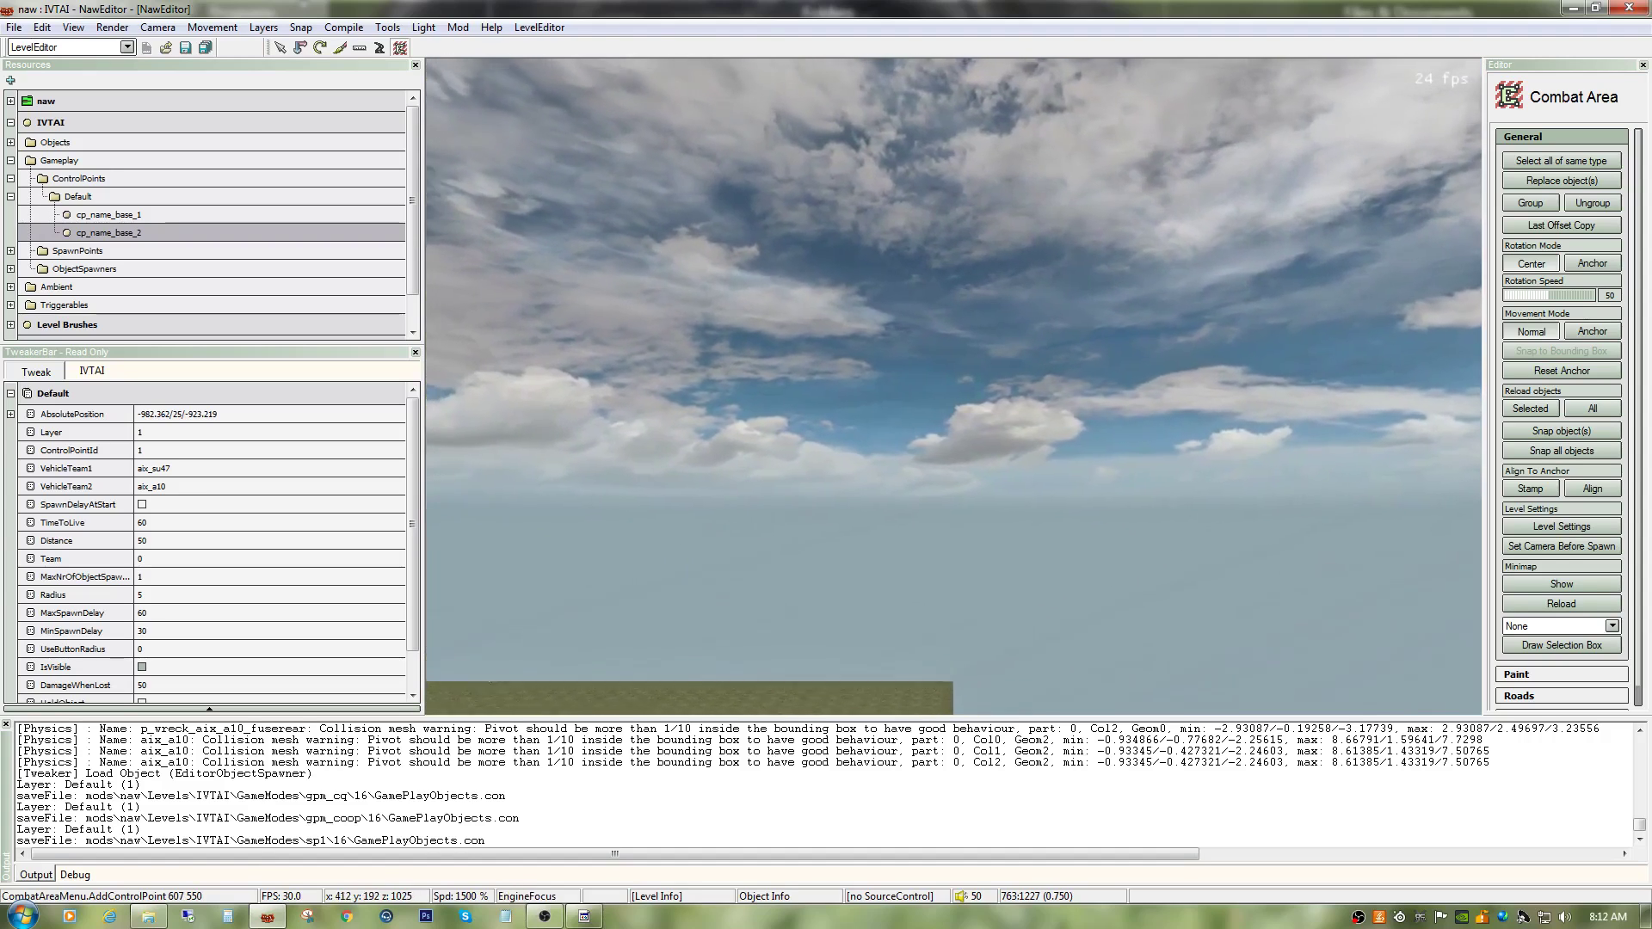
pyautogui.press('w')
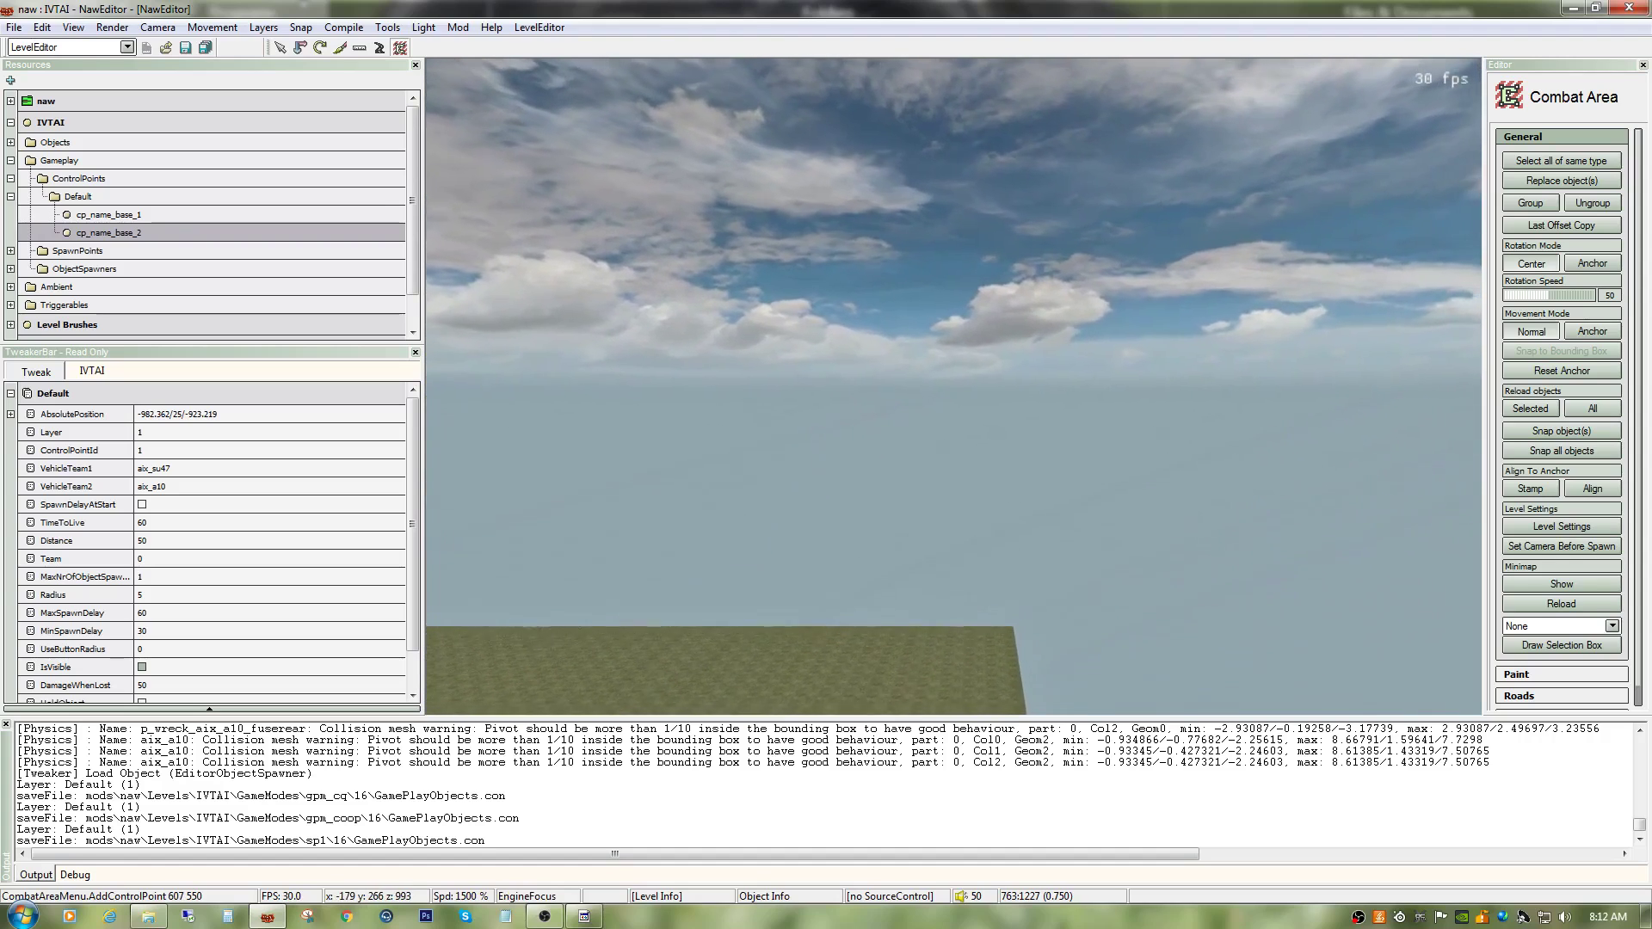
pyautogui.press('w')
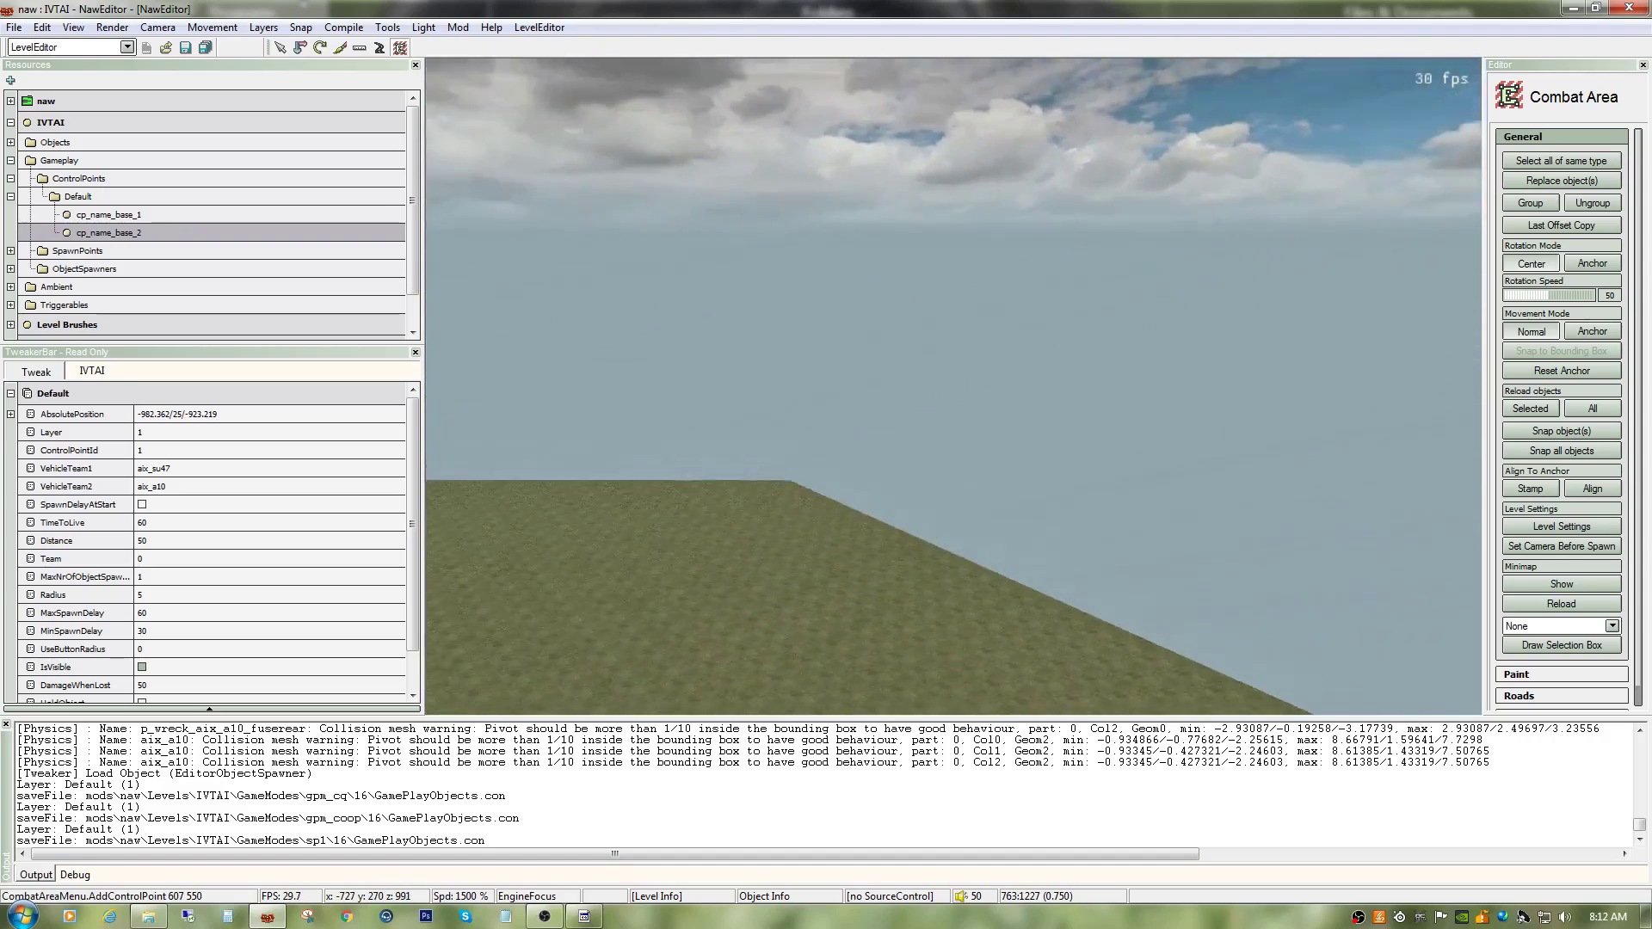
pyautogui.press('w')
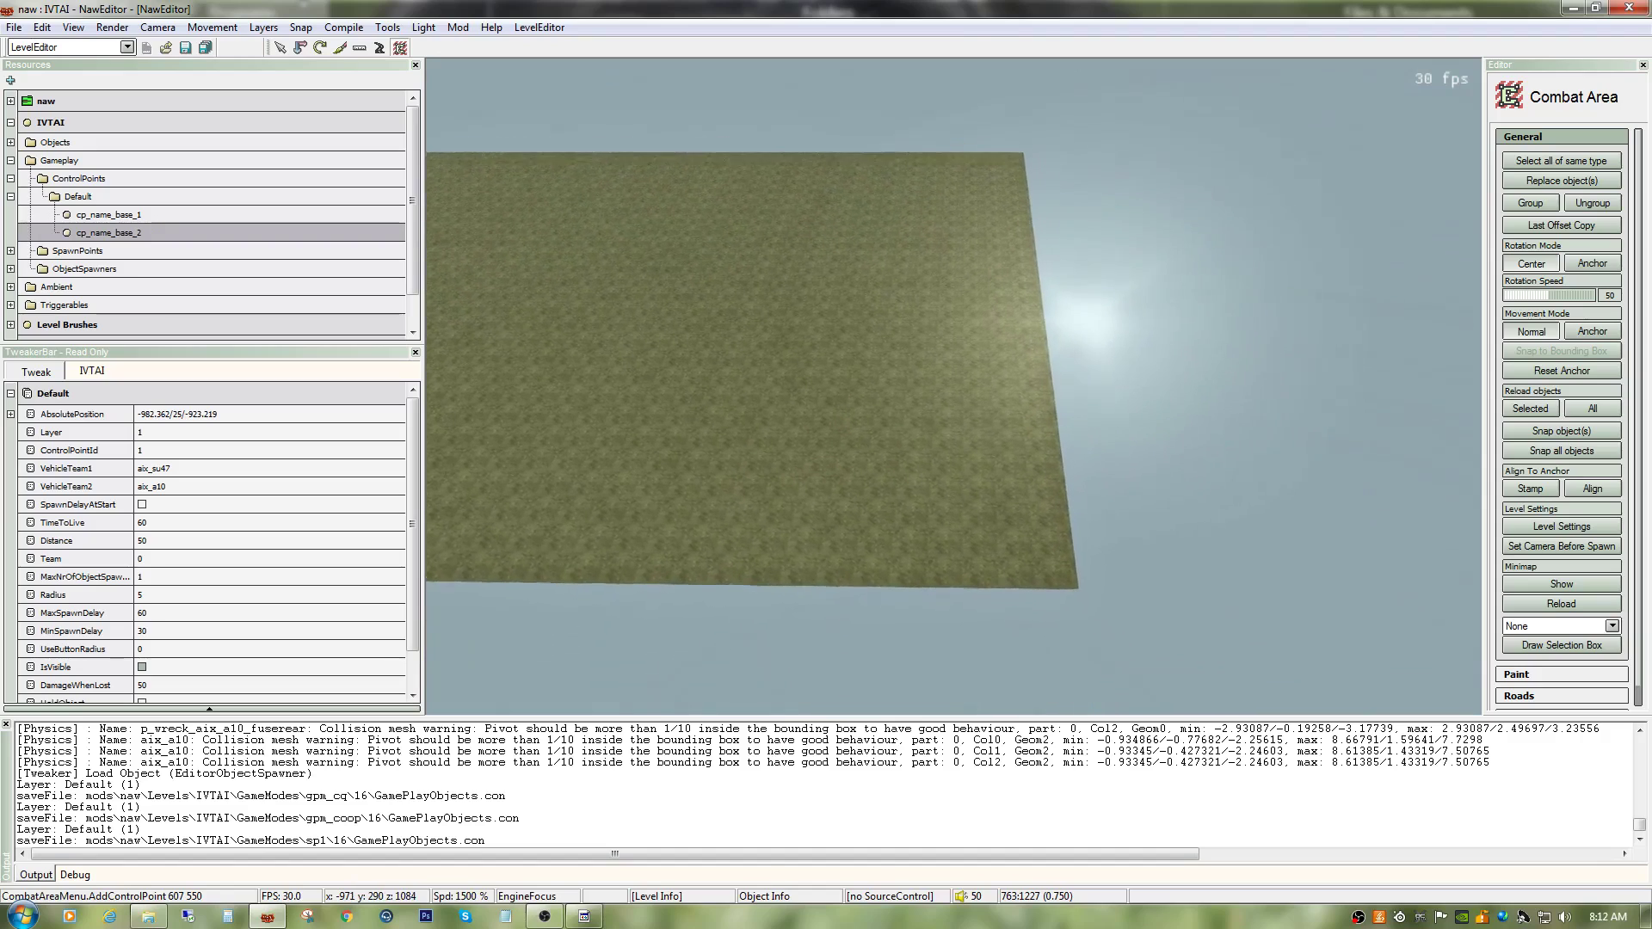
pyautogui.rightClick(1035, 570)
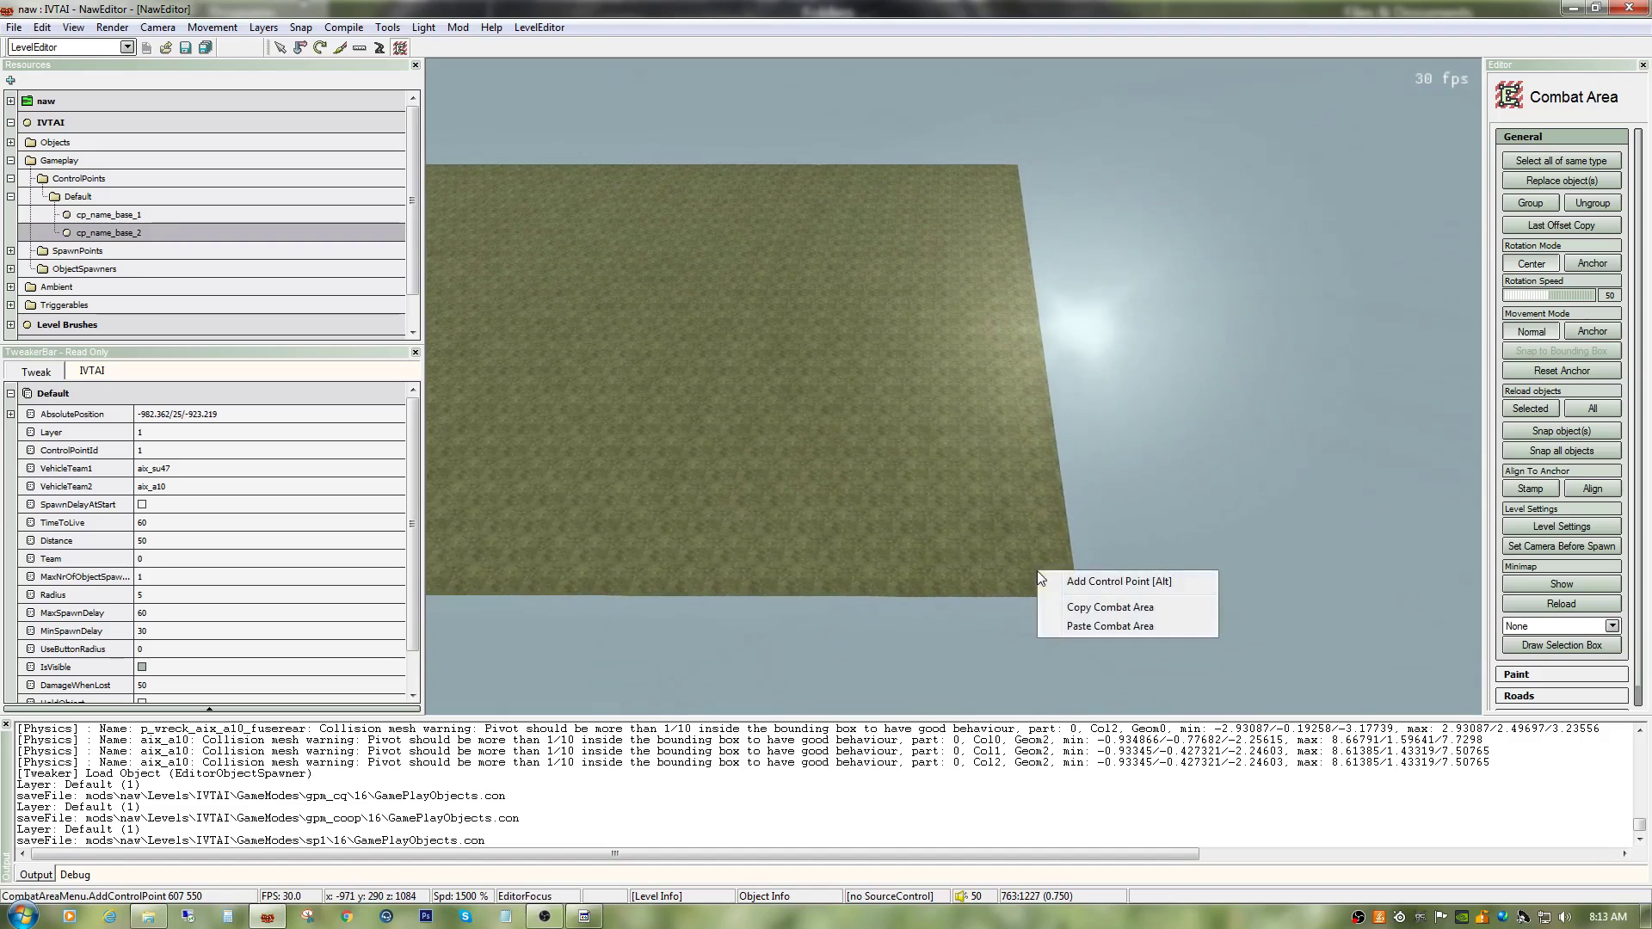
pyautogui.click(1072, 583)
# Step: Fly back to the starting combat area point near cp_name_base_1, add the final control point on it and close the combat area
pyautogui.press('w')
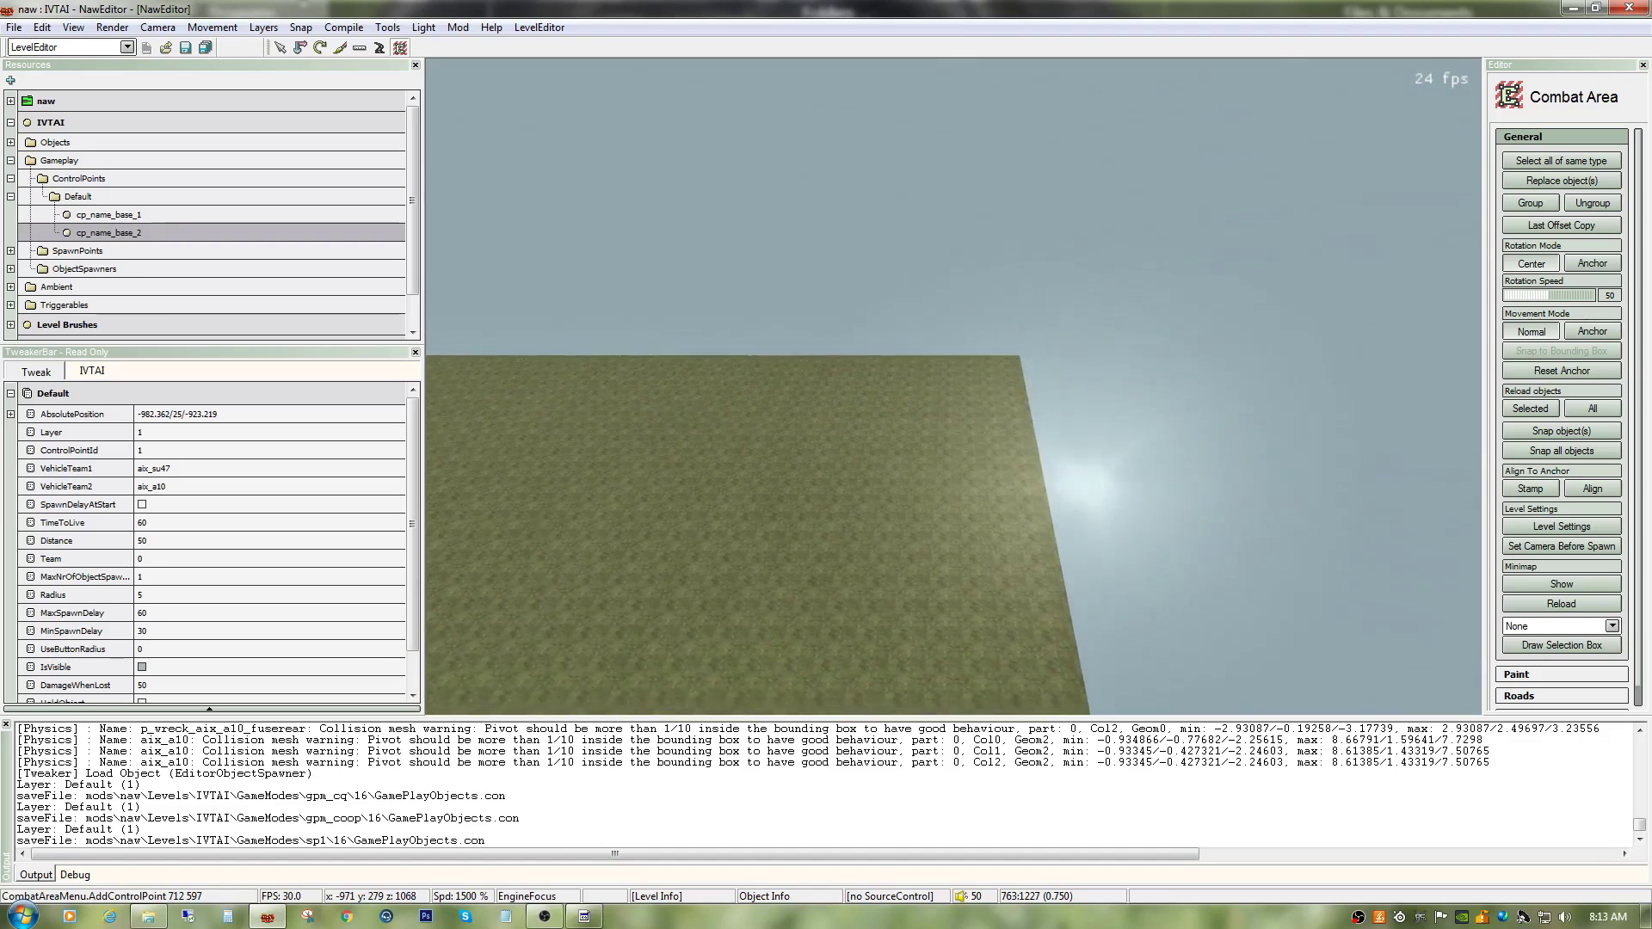
pyautogui.press('w')
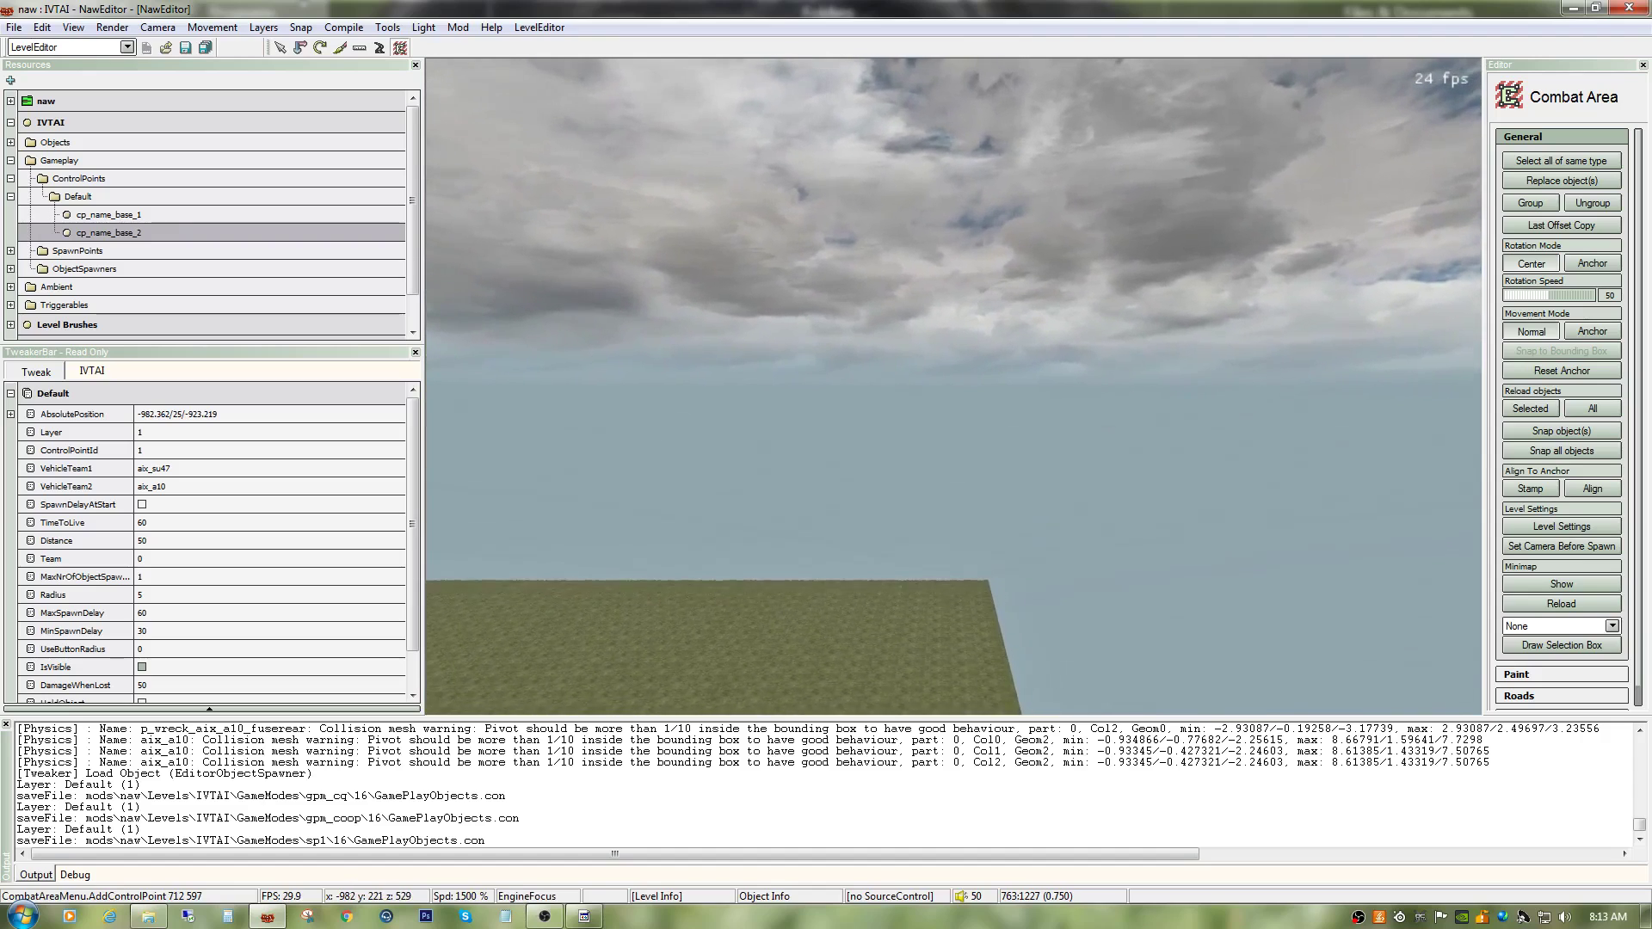
pyautogui.press('w')
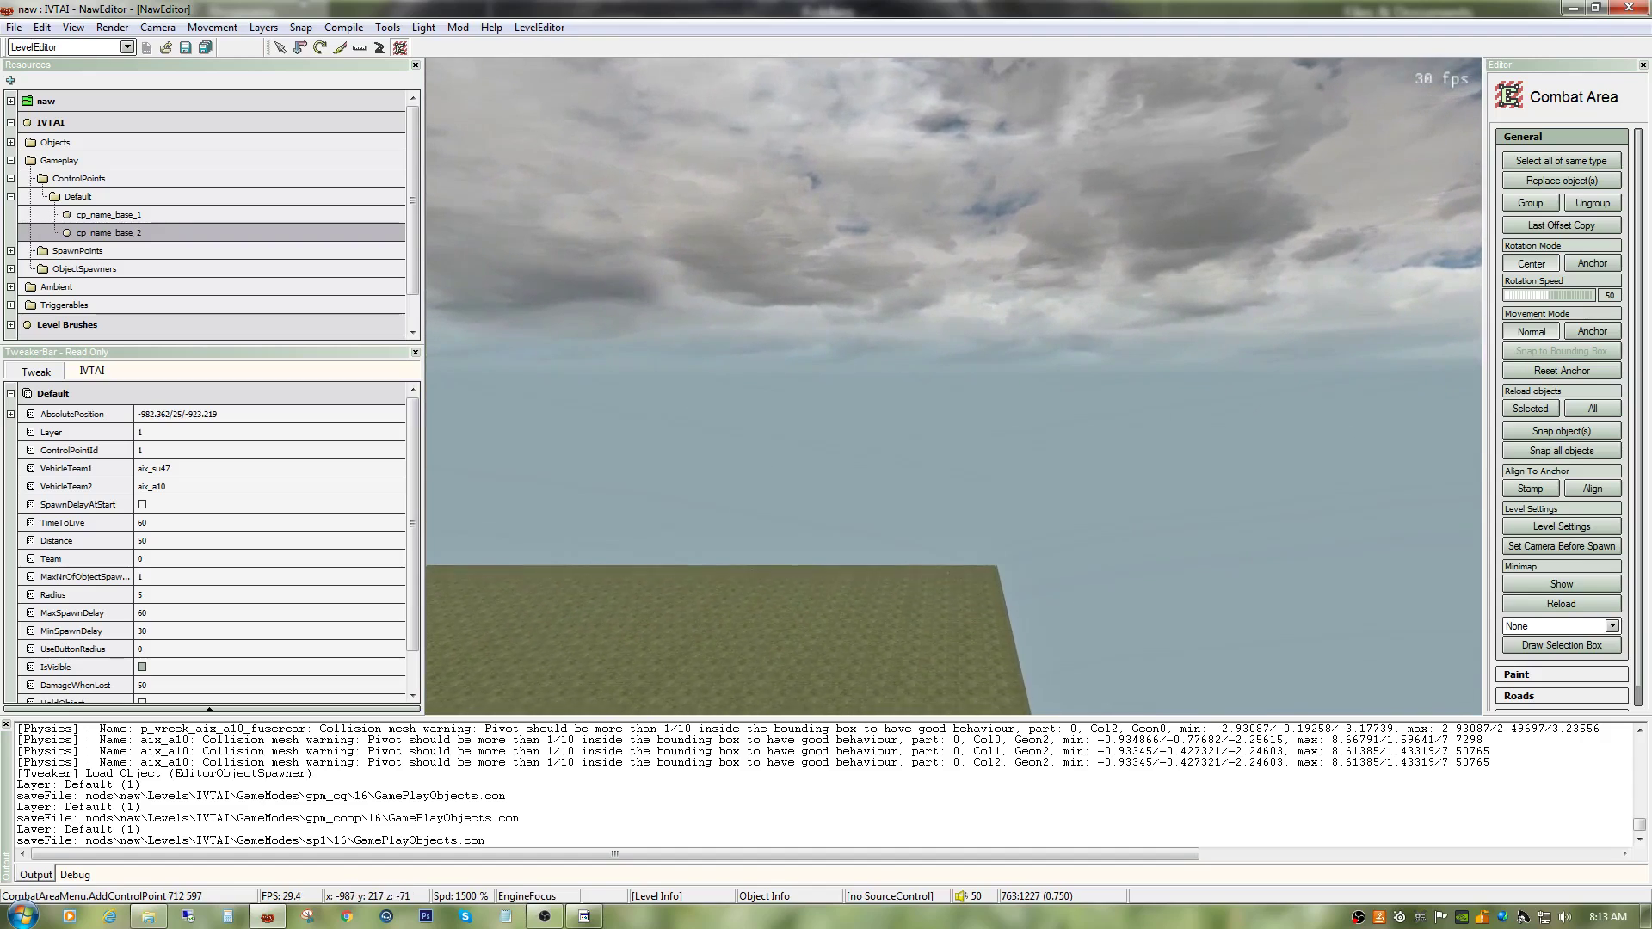
pyautogui.press('w')
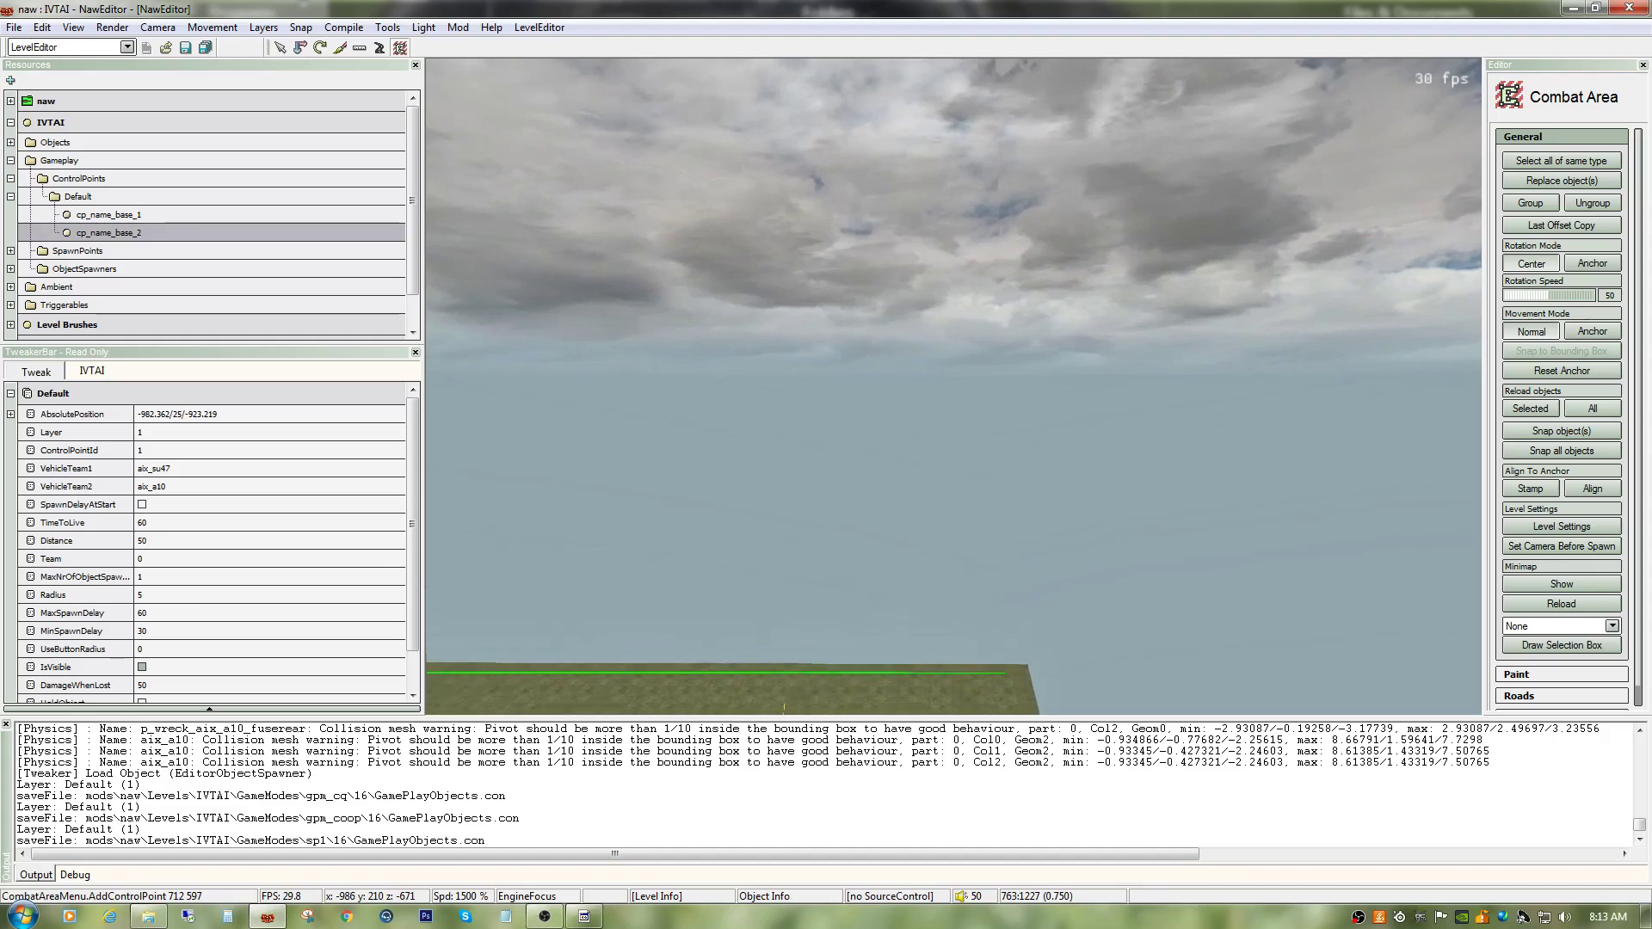
pyautogui.press('w')
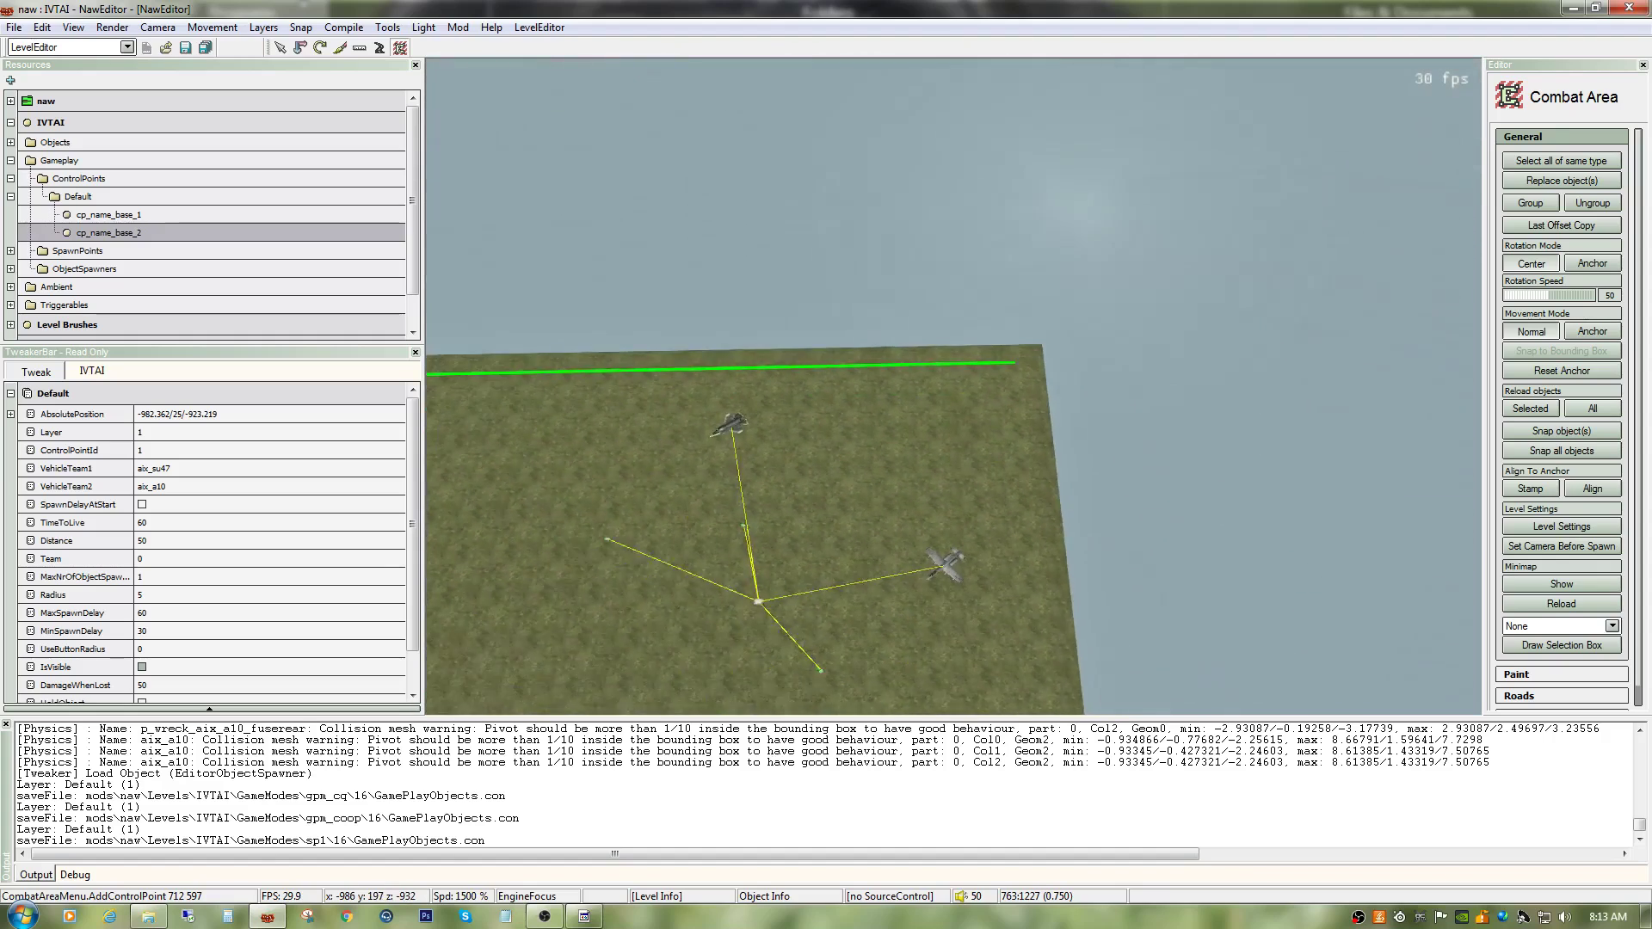
pyautogui.press('capslock')
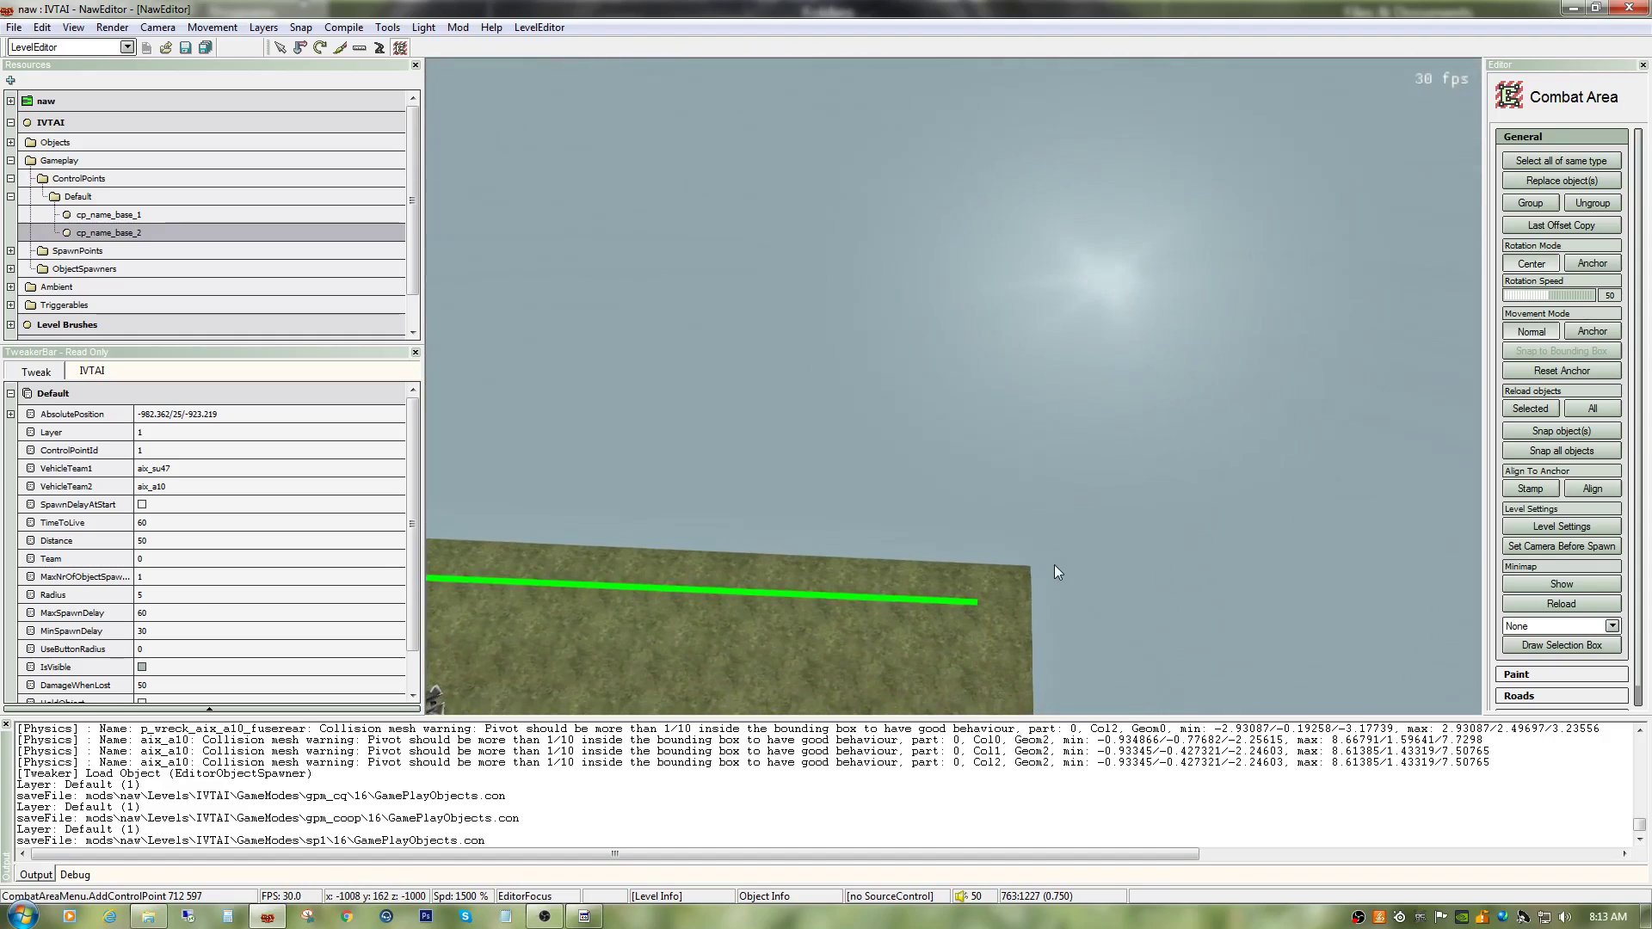
pyautogui.rightClick(980, 606)
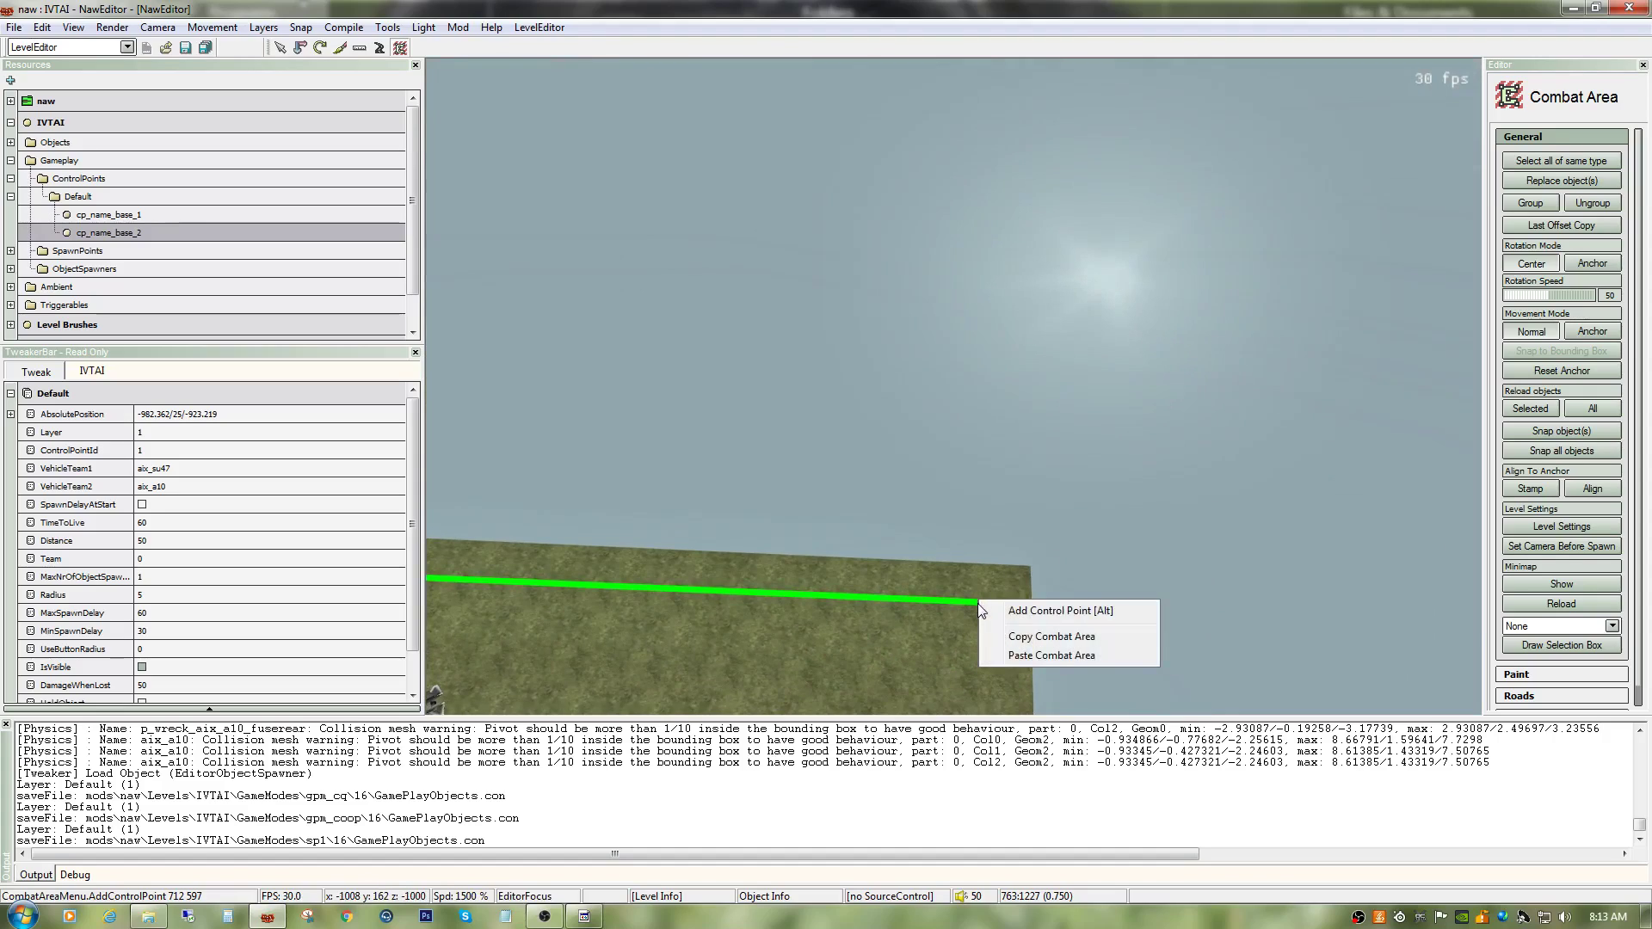
pyautogui.rightClick(978, 599)
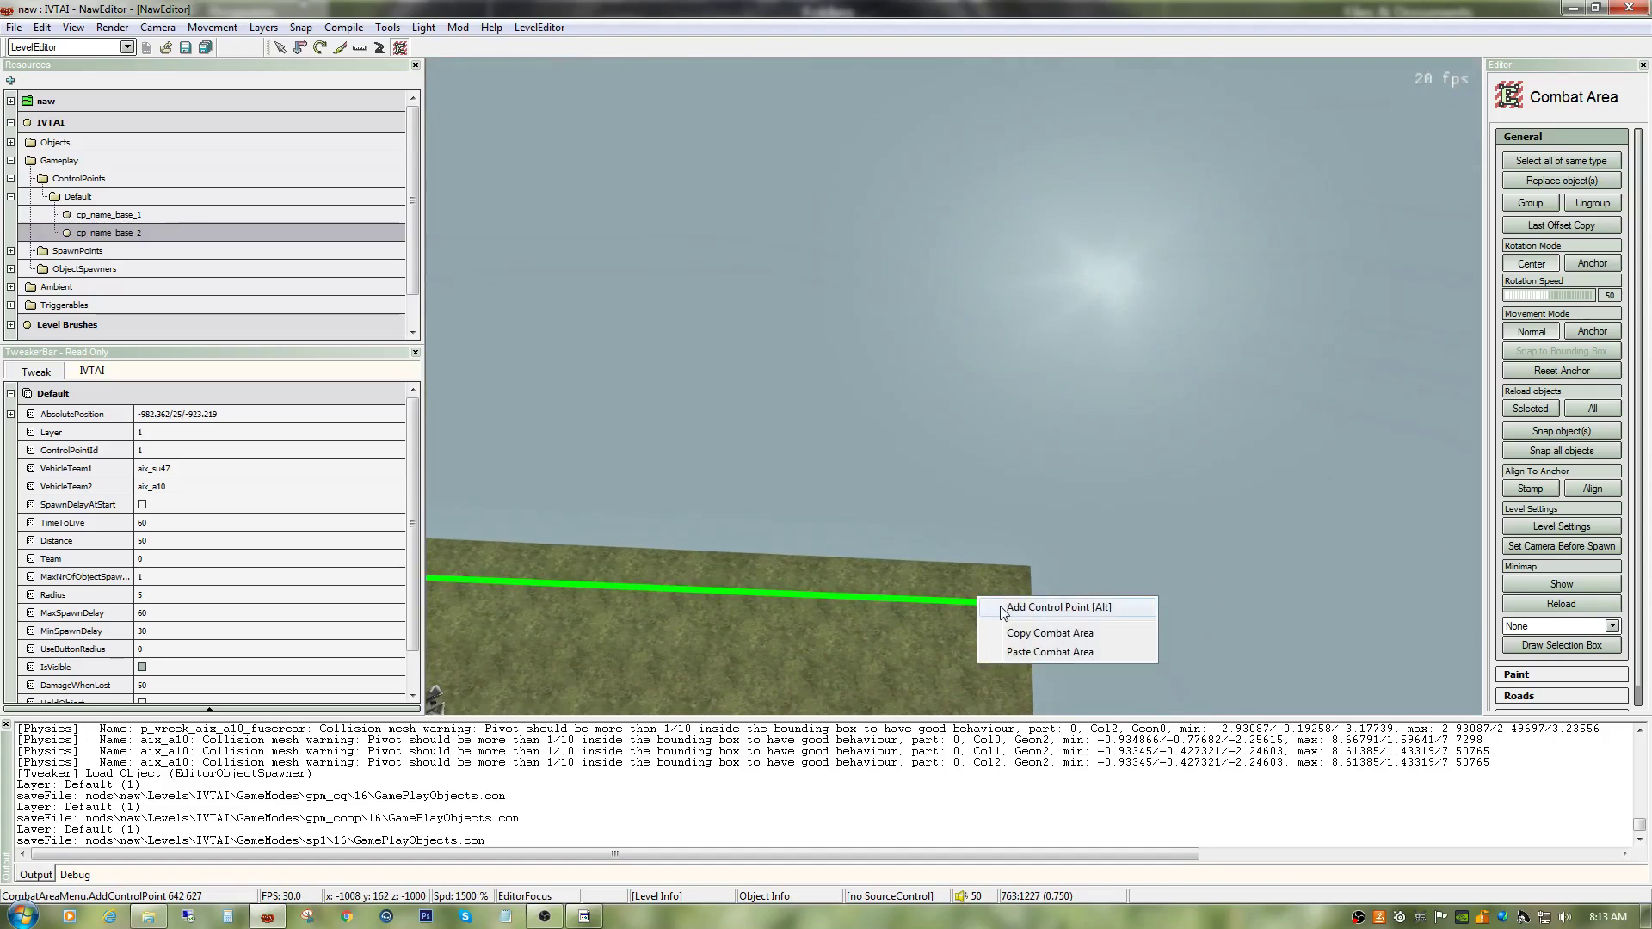
pyautogui.click(1000, 608)
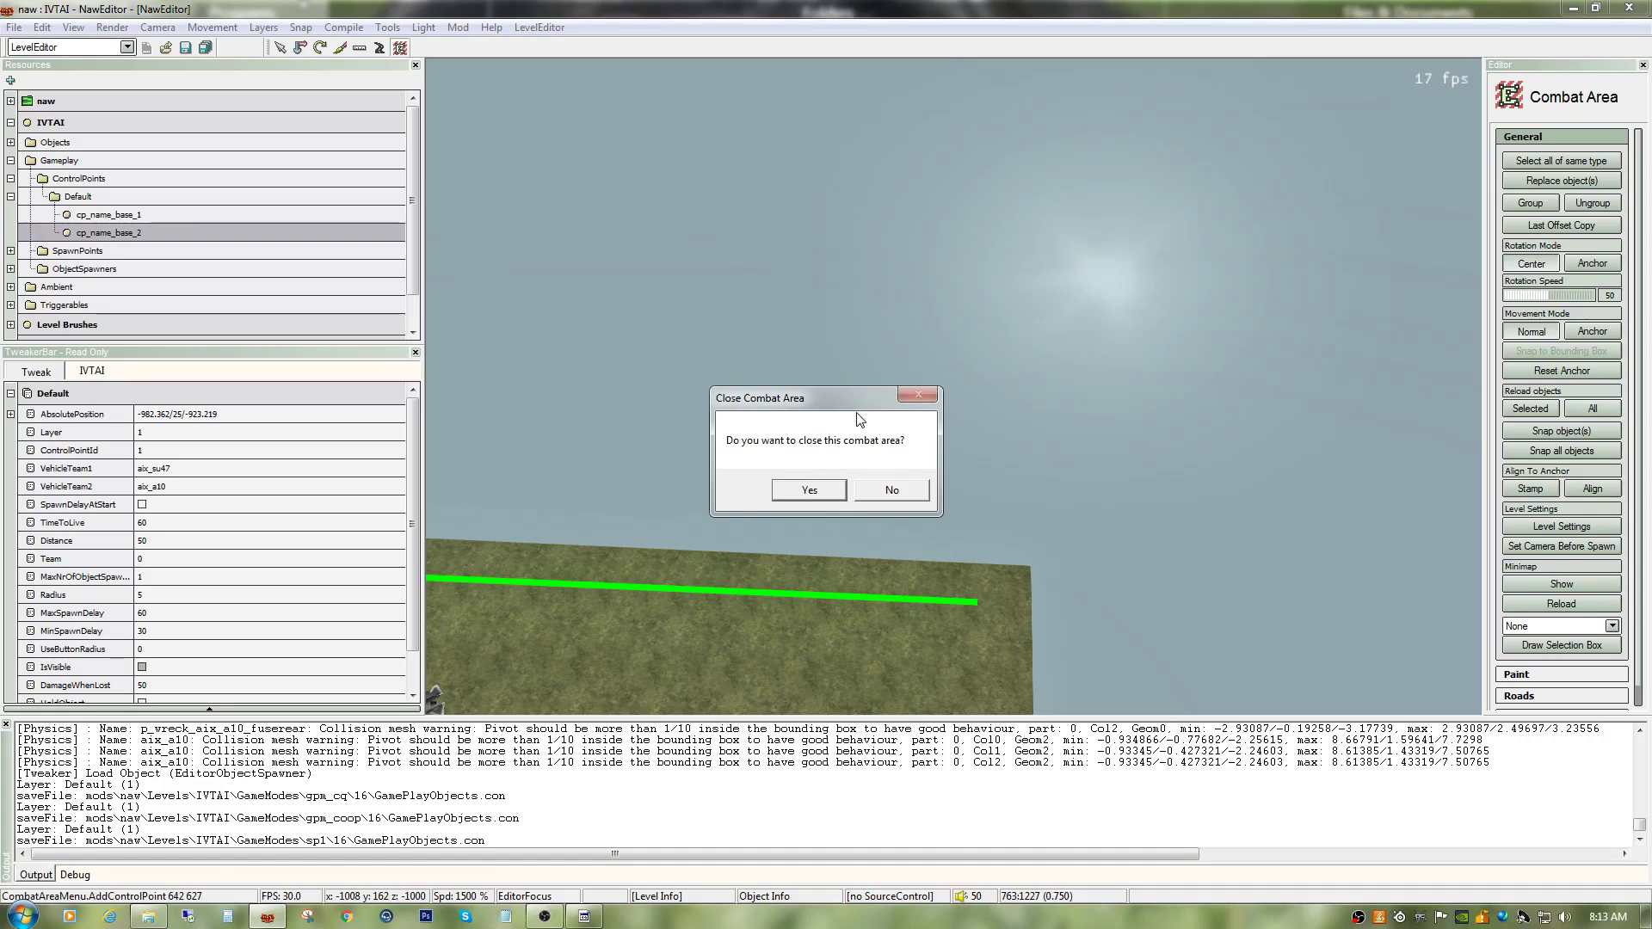
pyautogui.click(828, 492)
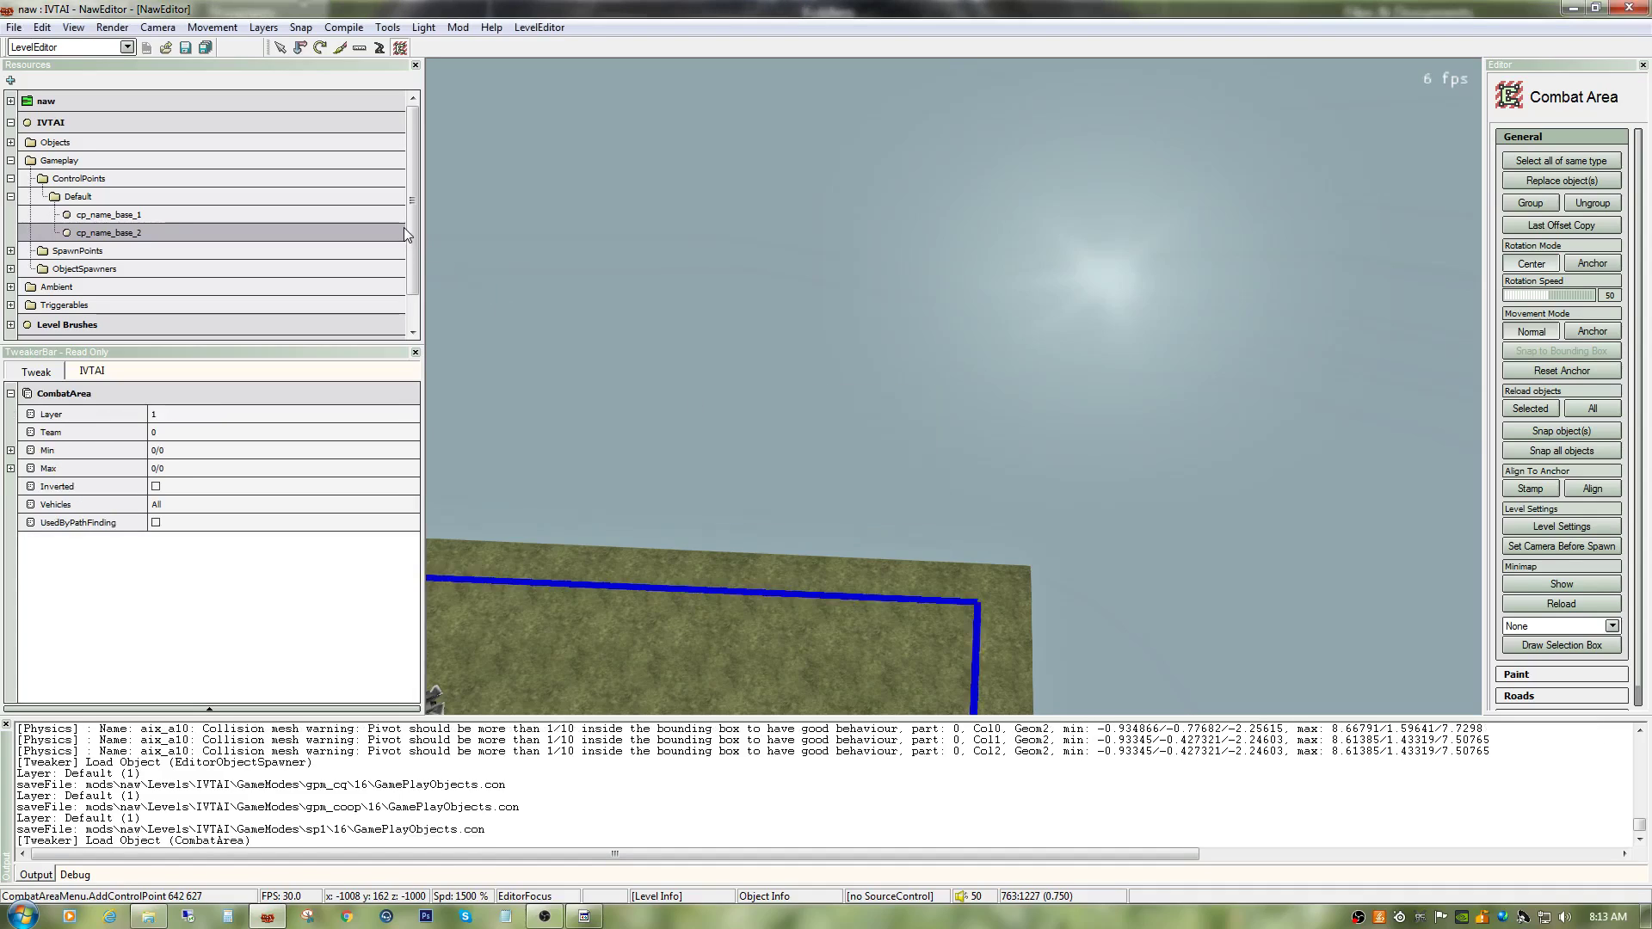
# Step: Expand the Combat Area entry in the level's resource tree and examine its General properties
pyautogui.moveTo(414, 225); pyautogui.dragTo(415, 304)
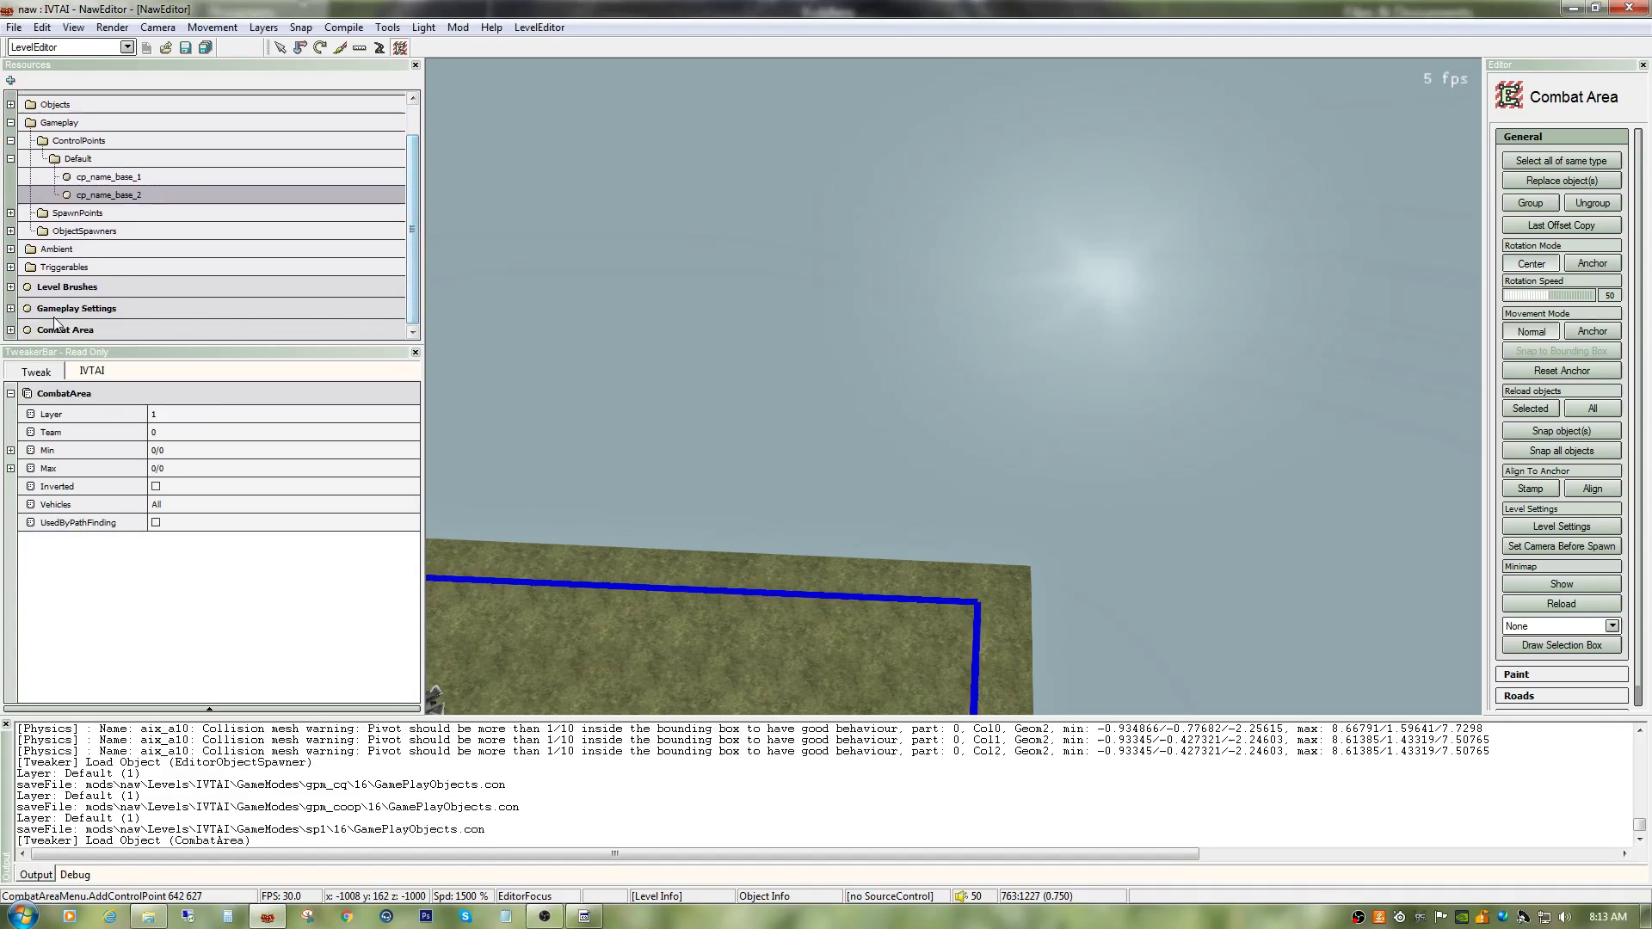
pyautogui.click(10, 329)
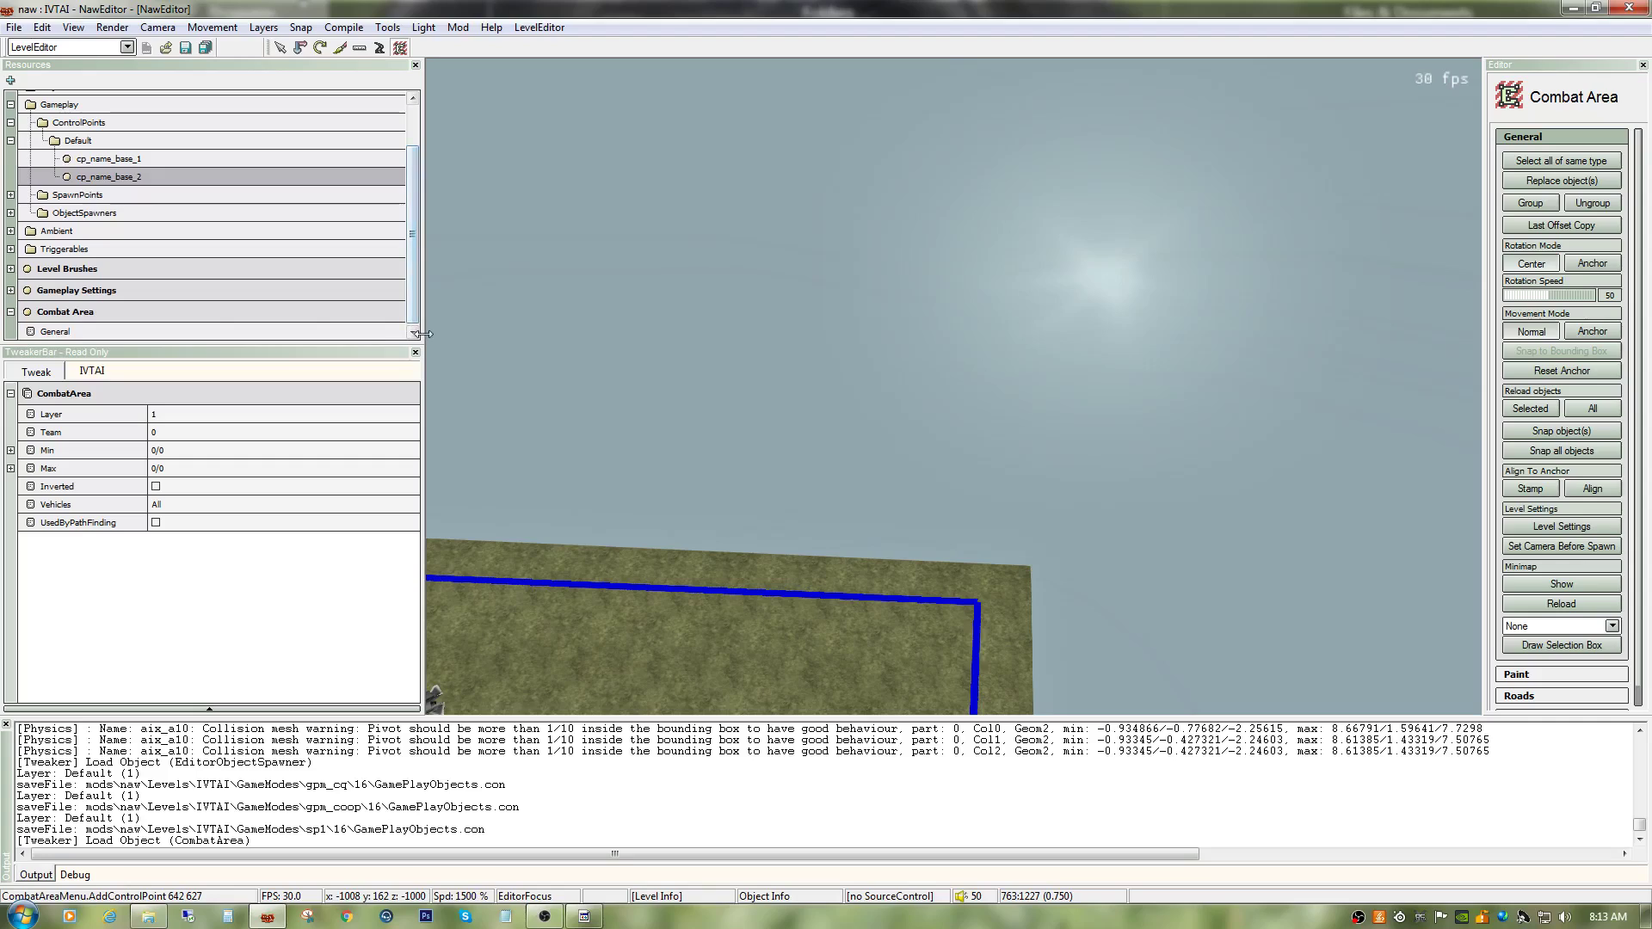
pyautogui.click(86, 333)
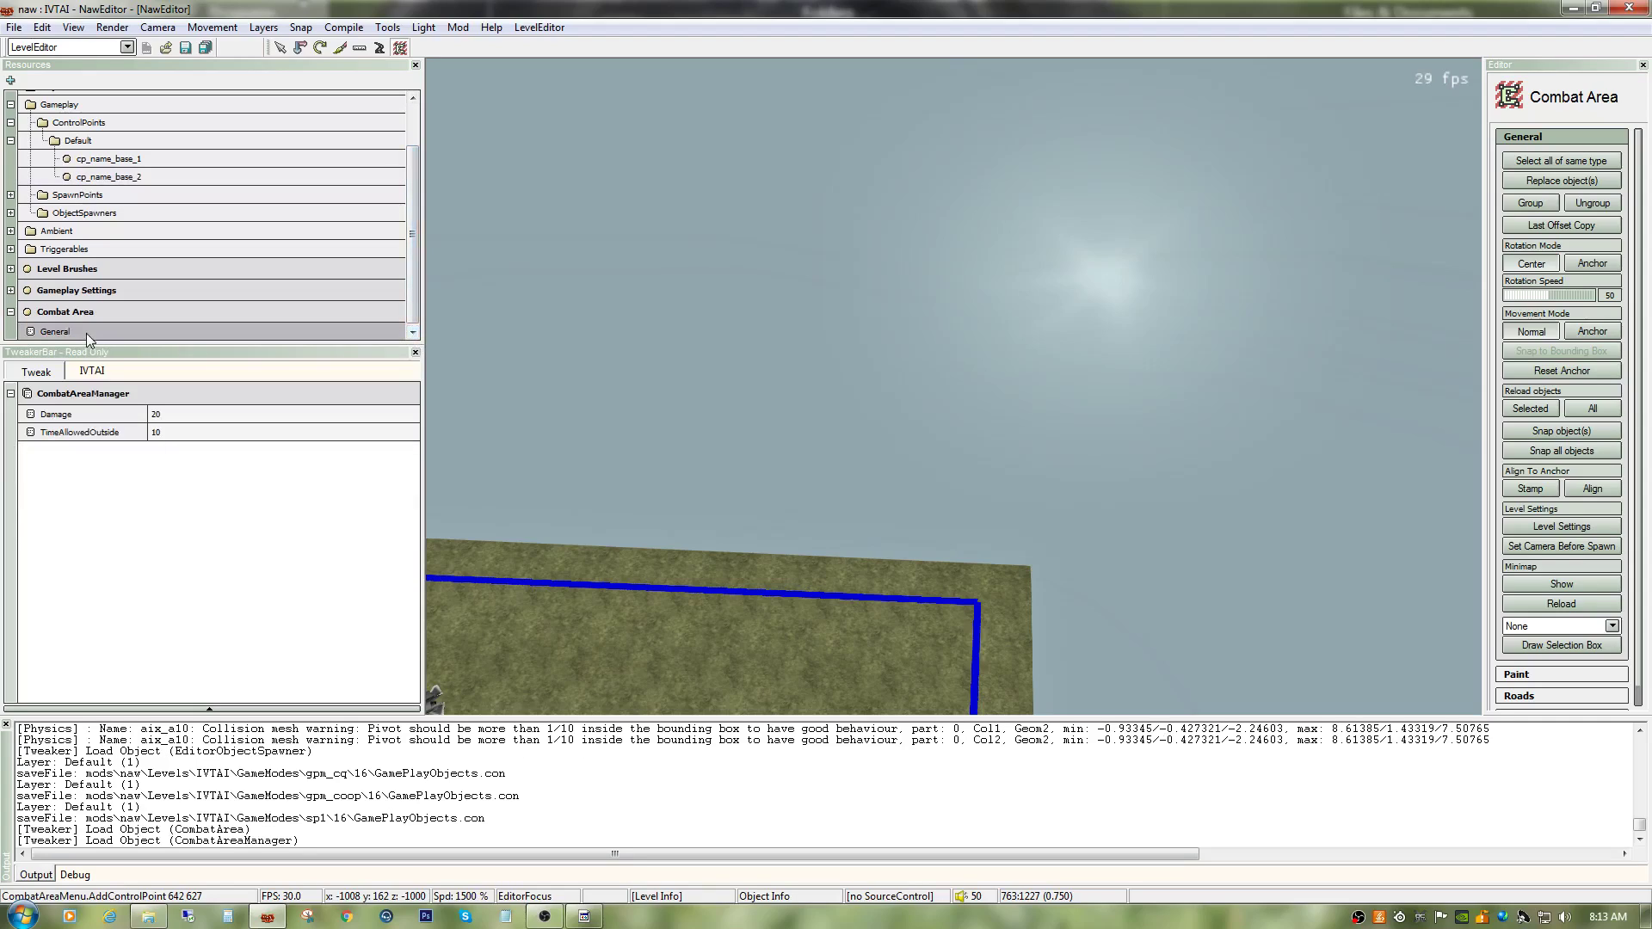
pyautogui.click(69, 312)
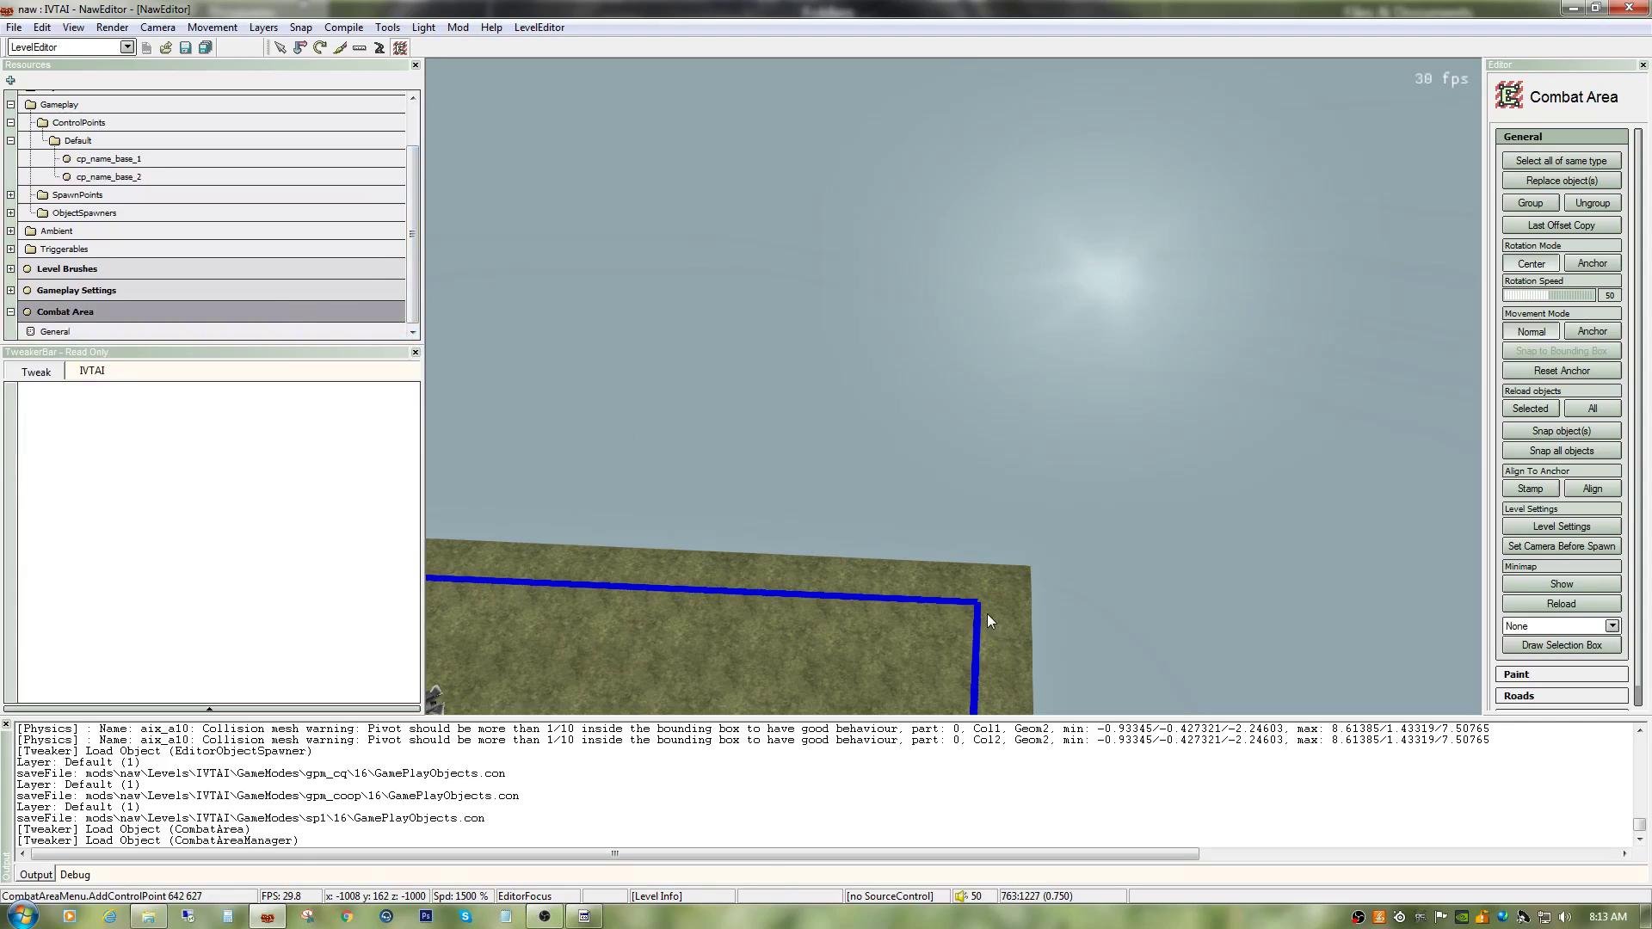
pyautogui.moveTo(972, 601); pyautogui.dragTo(808, 489)
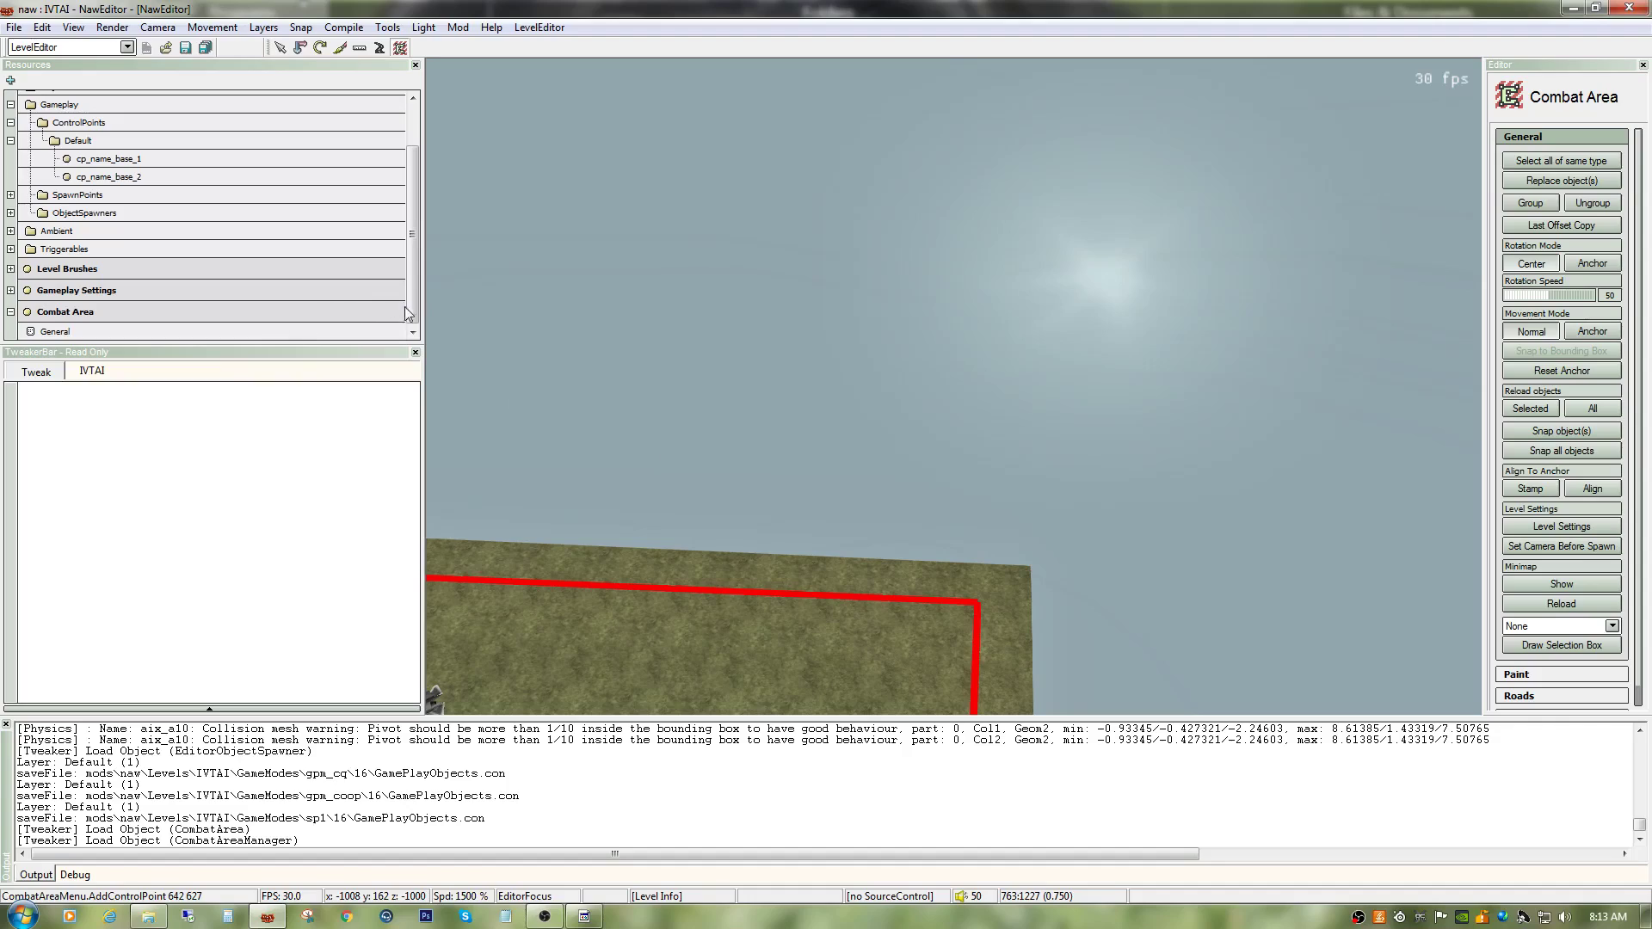
pyautogui.click(52, 332)
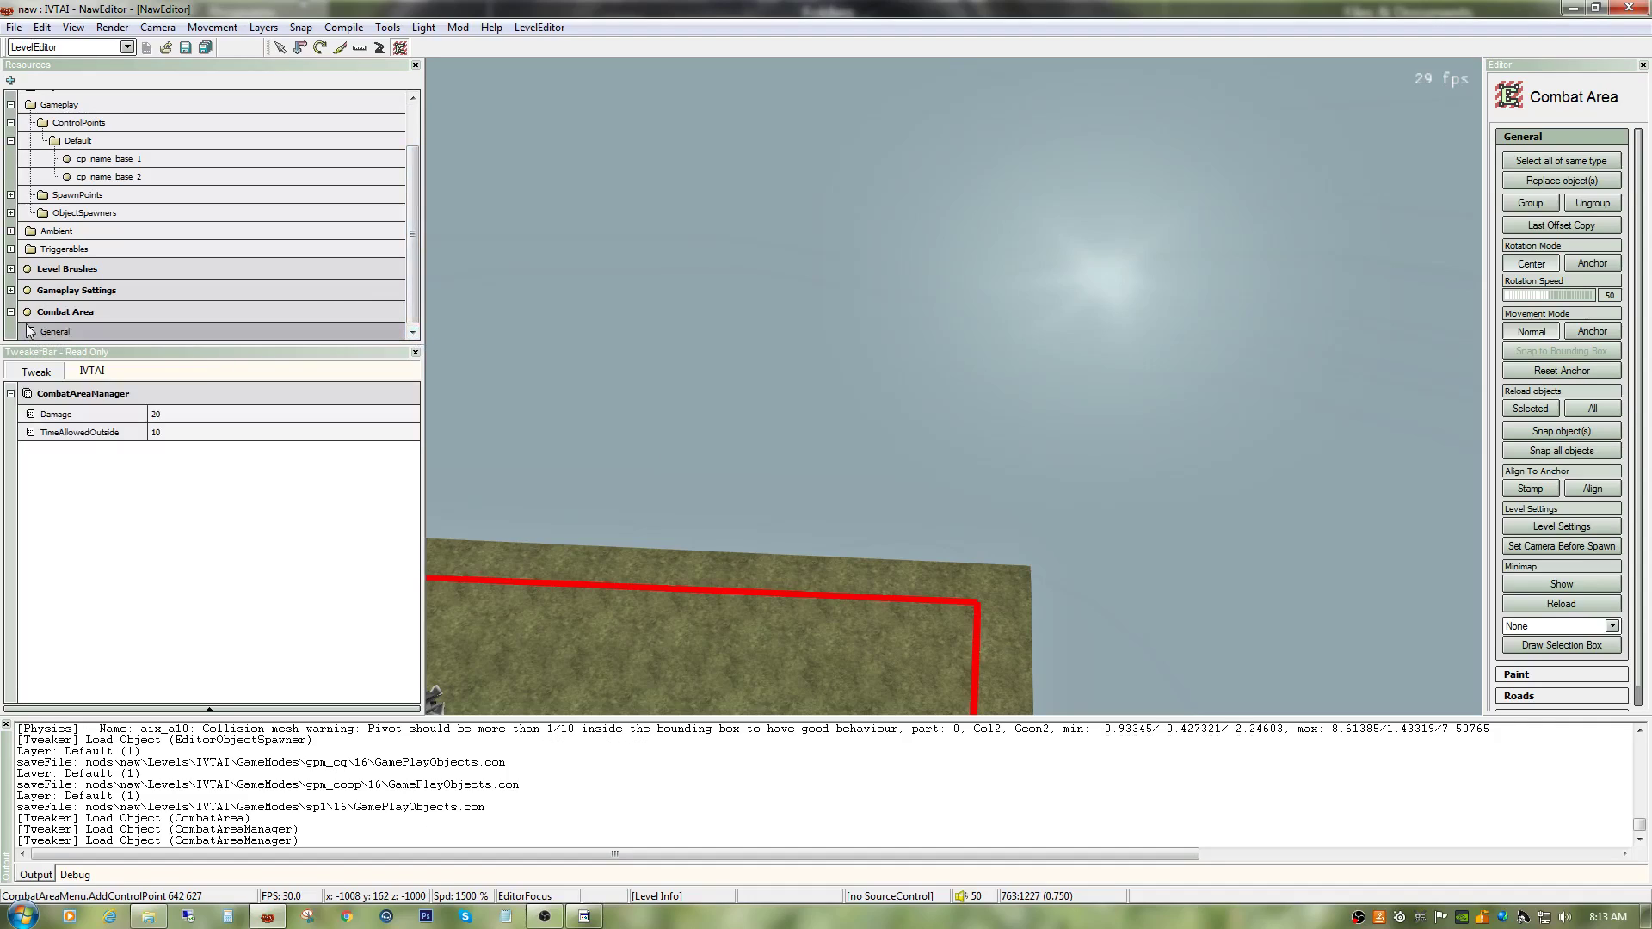
pyautogui.click(58, 298)
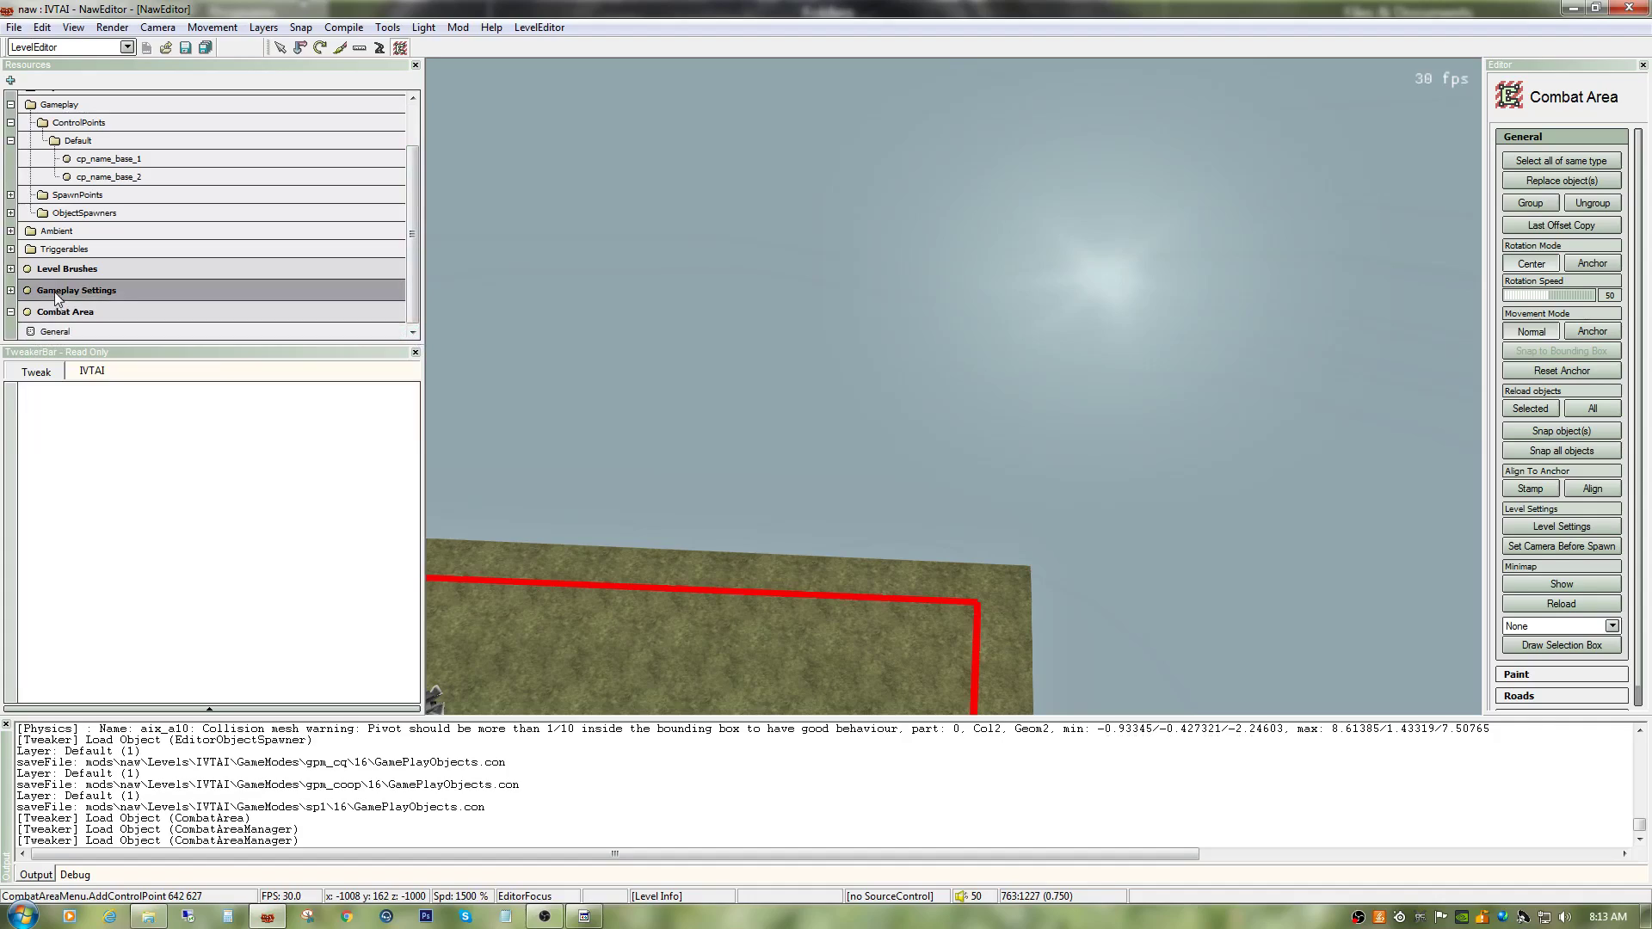
pyautogui.scroll(1, 68, 242)
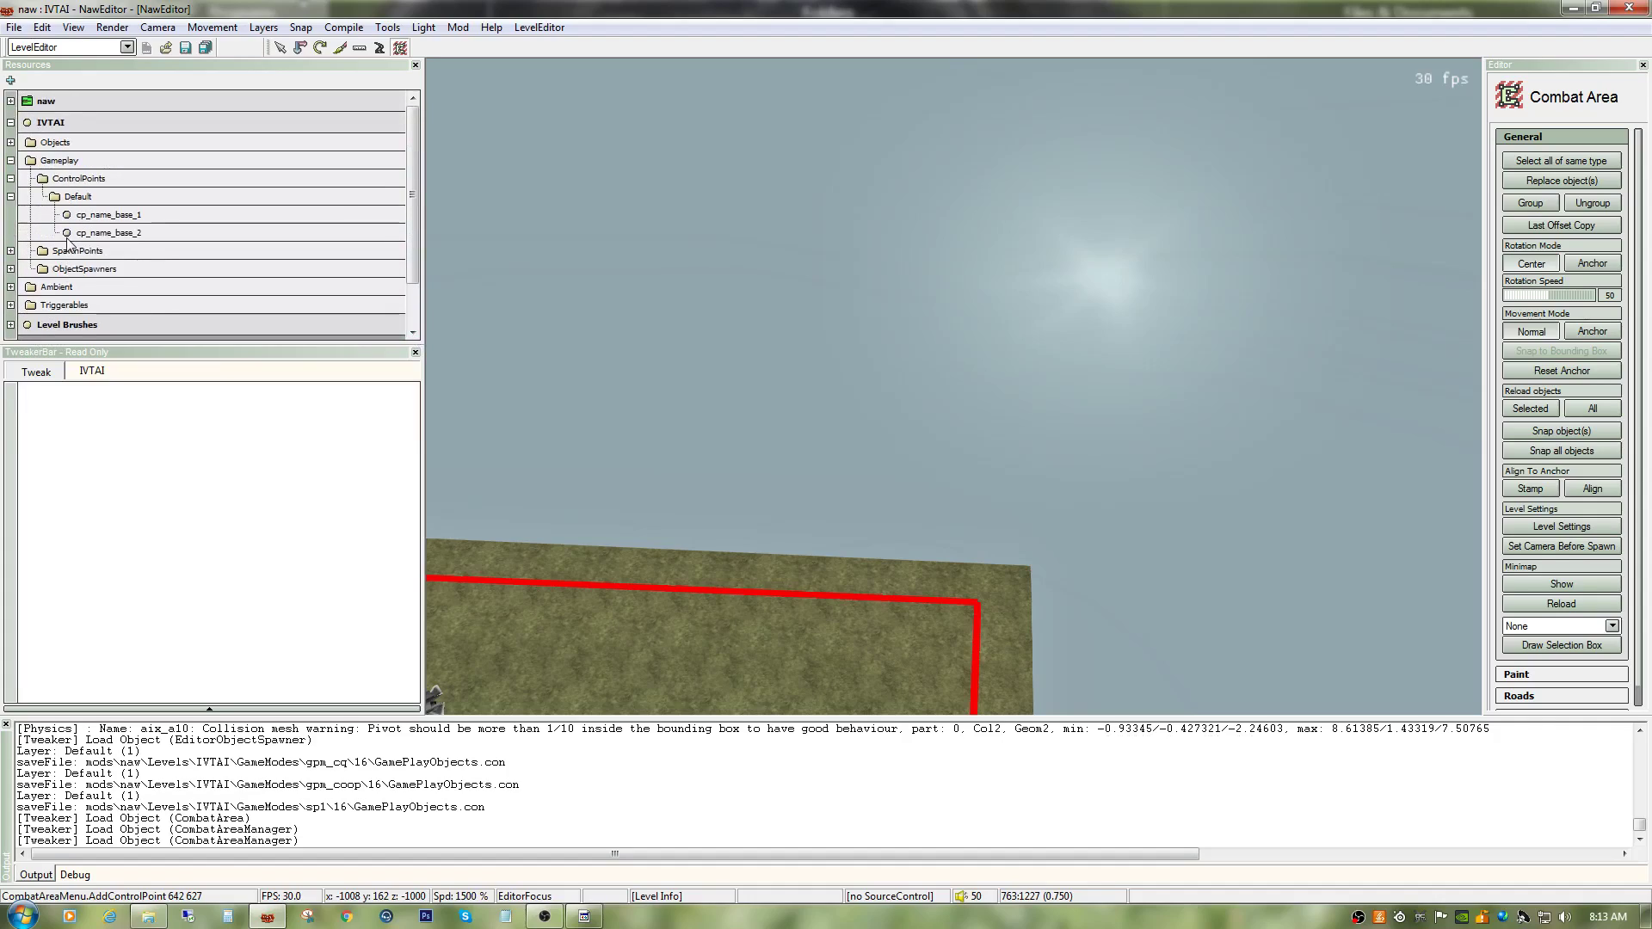
pyautogui.click(10, 122)
pyautogui.click(33, 208)
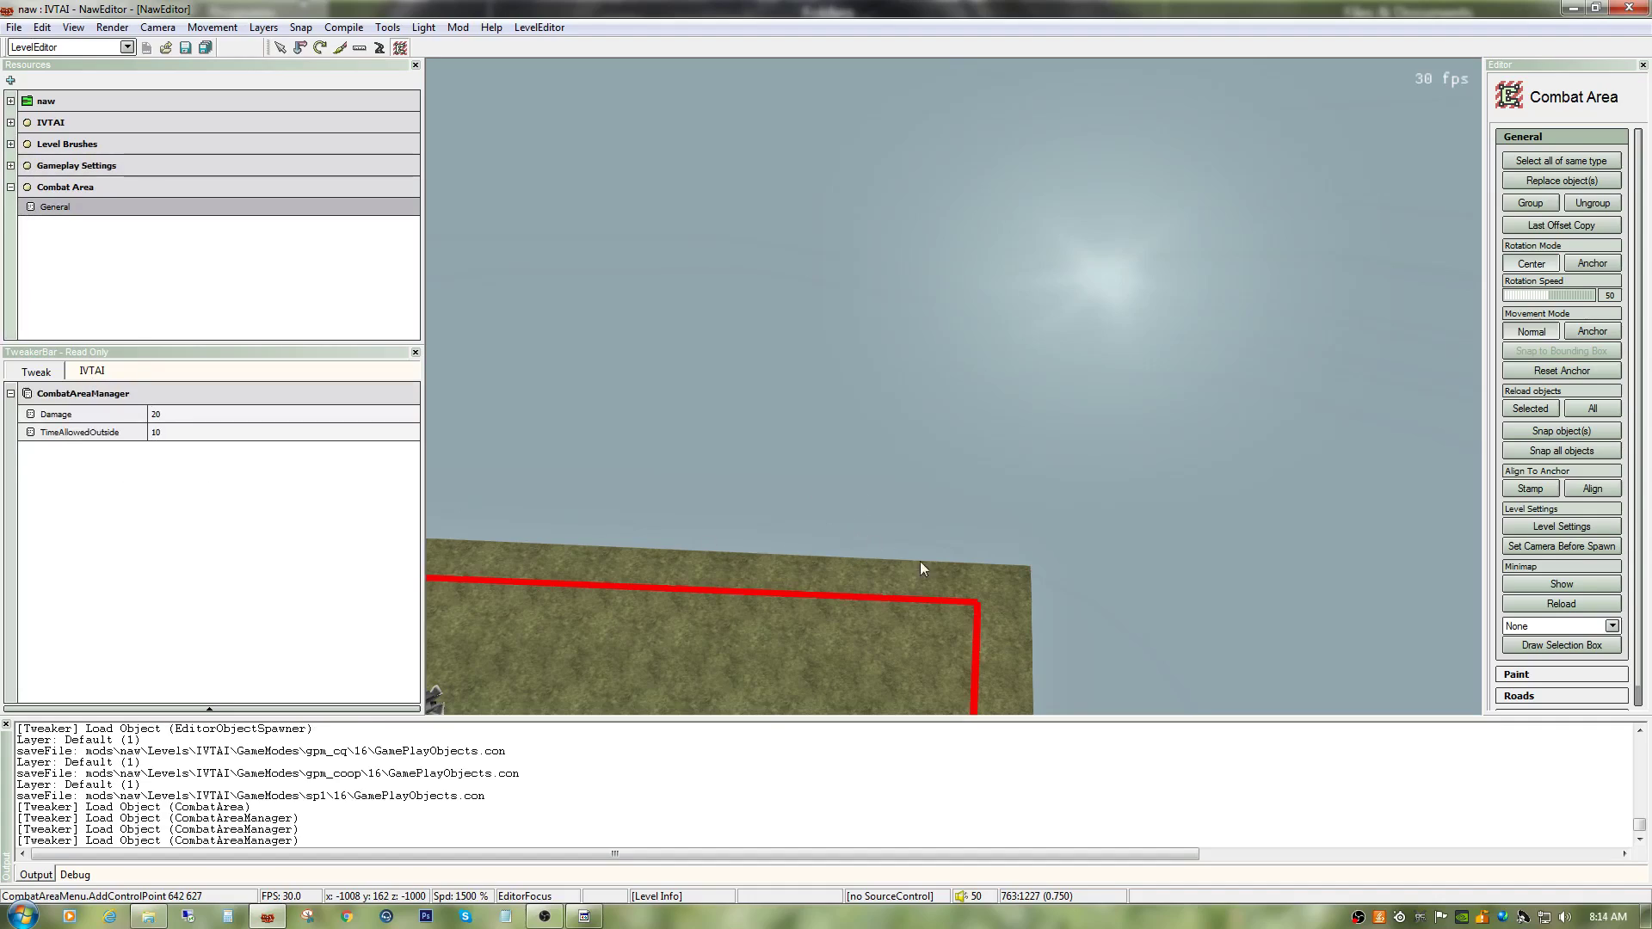
# Step: Try to select the combat area by its boundary corner near cp_name_base_1, and recheck the General entry under Combat Area
pyautogui.rightClick(979, 613)
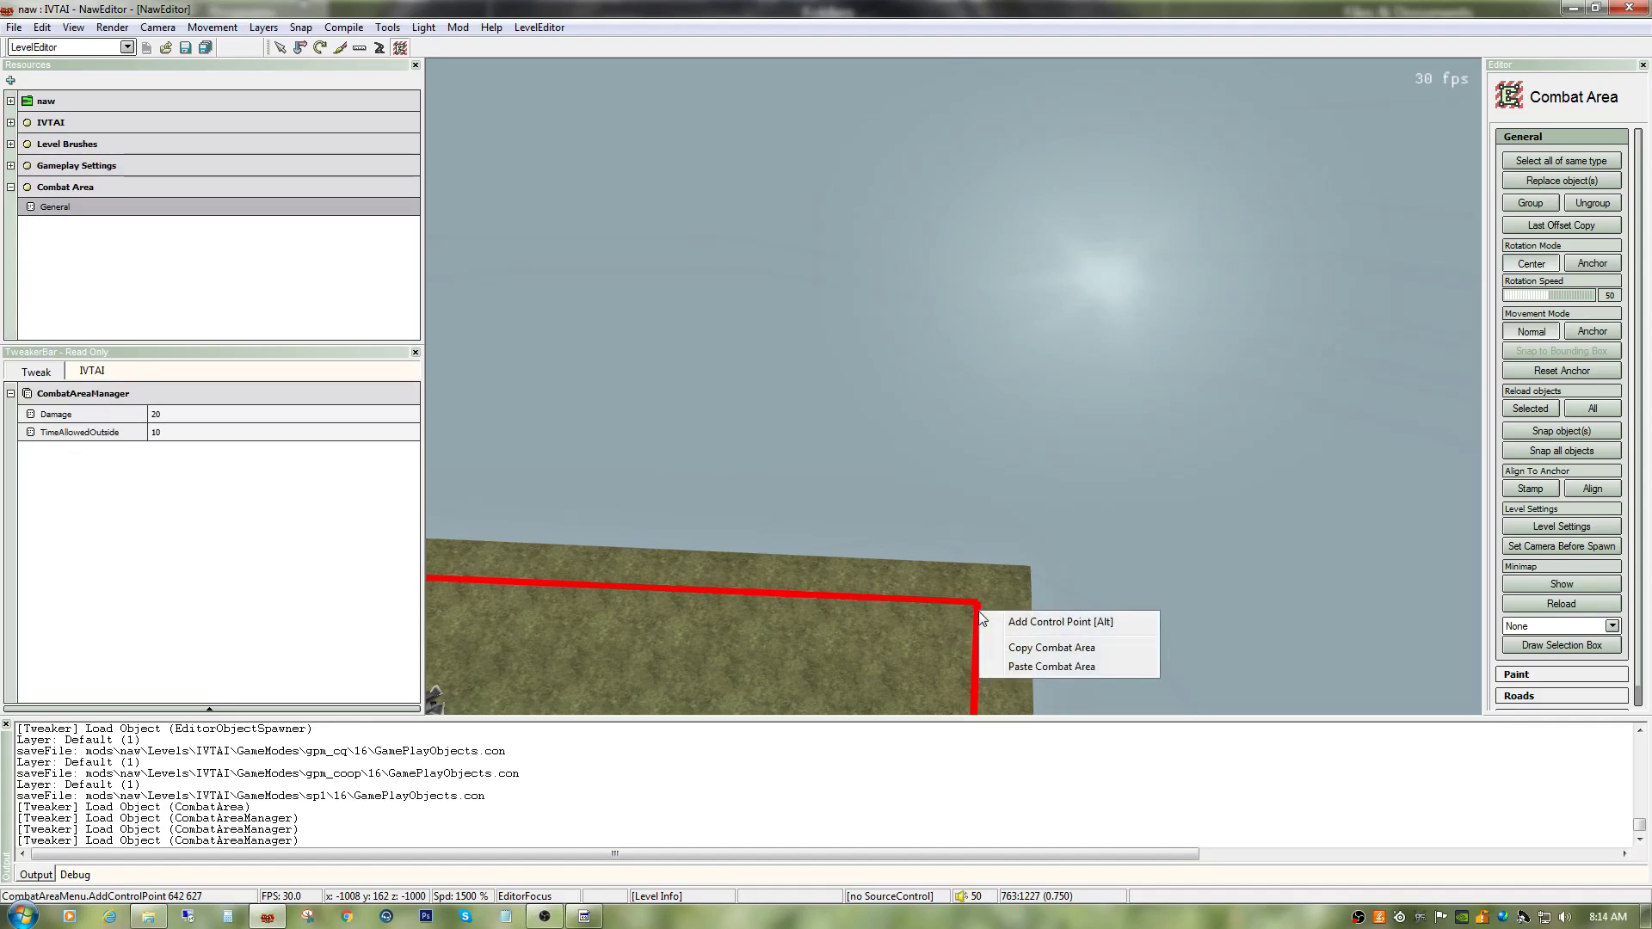
pyautogui.click(966, 601)
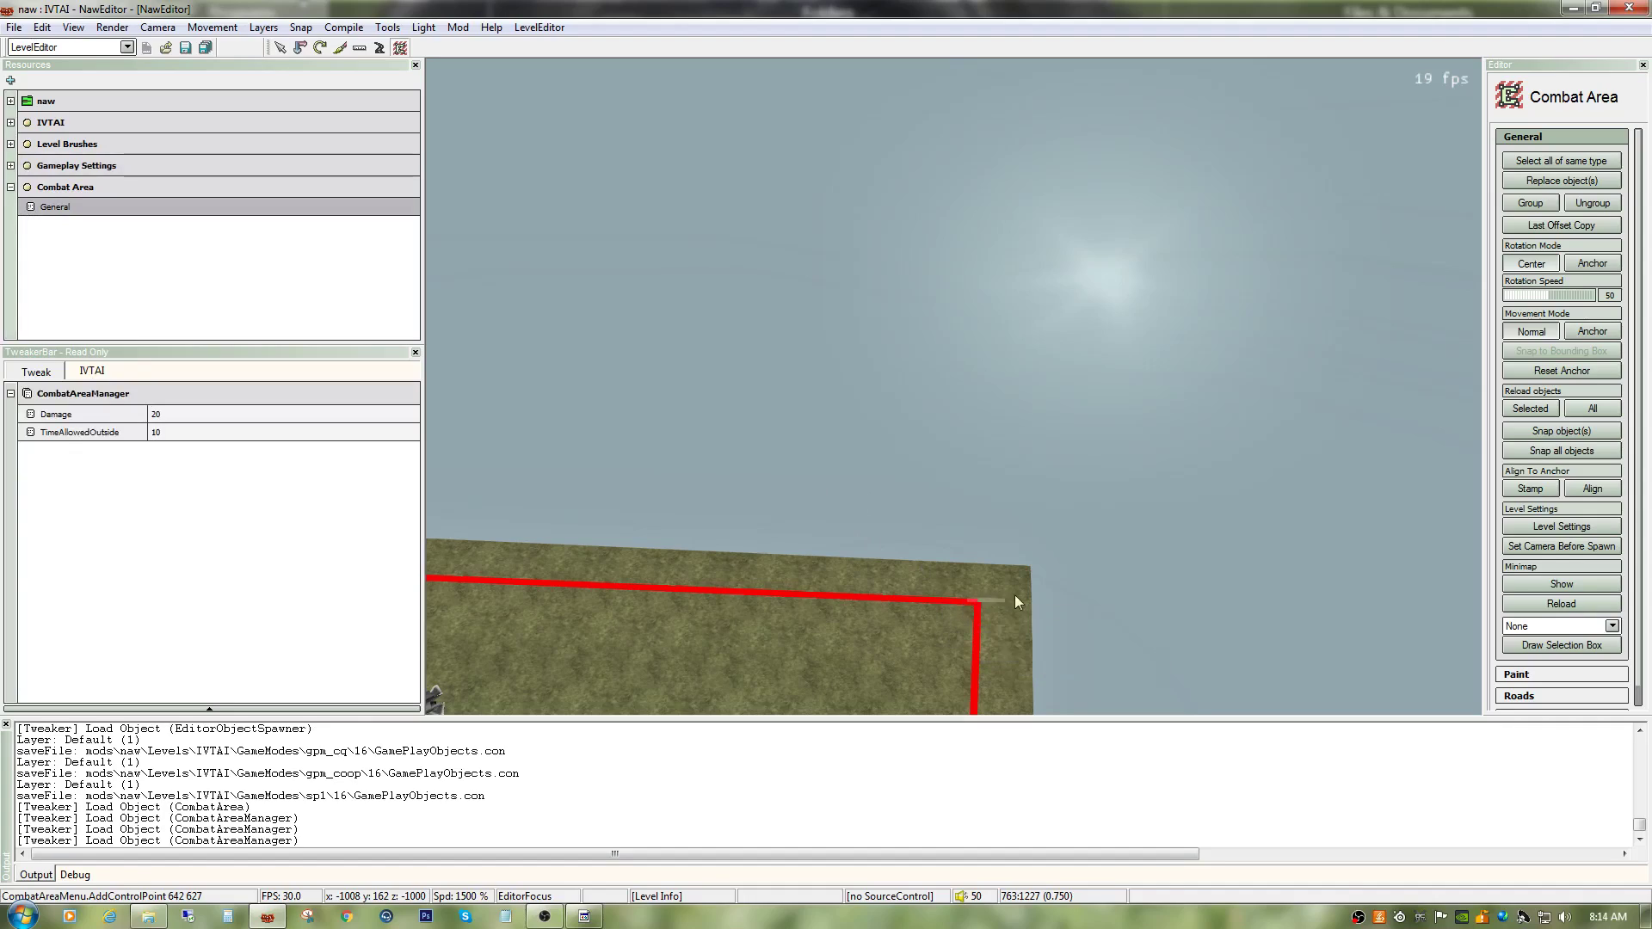
pyautogui.moveTo(968, 600); pyautogui.dragTo(628, 426)
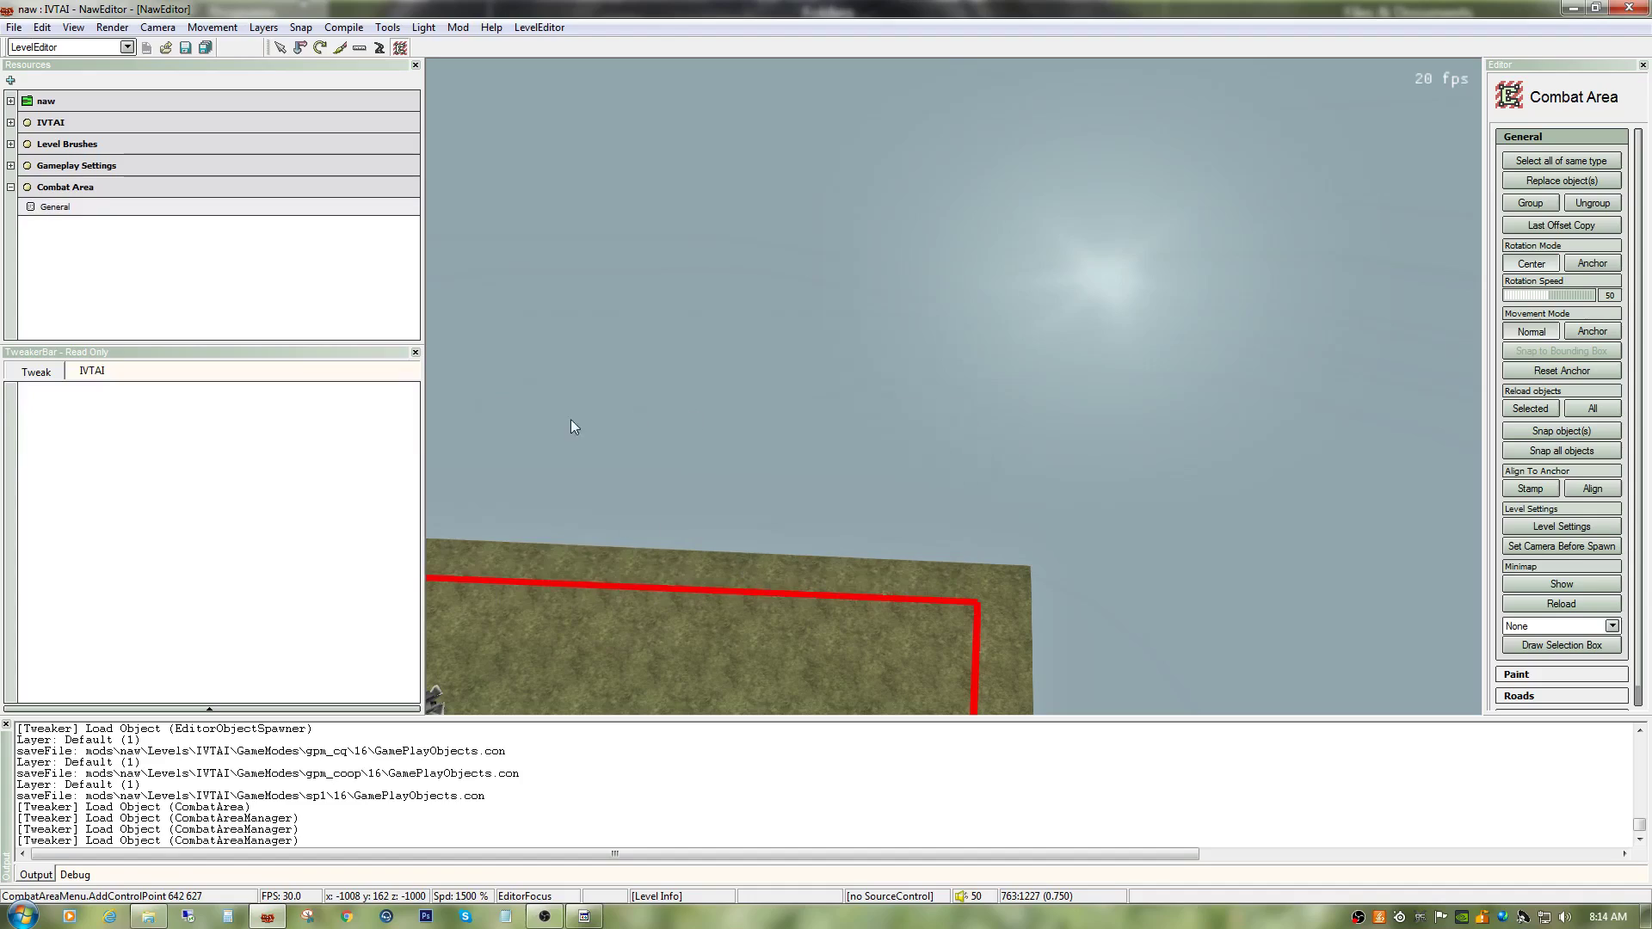
pyautogui.click(55, 204)
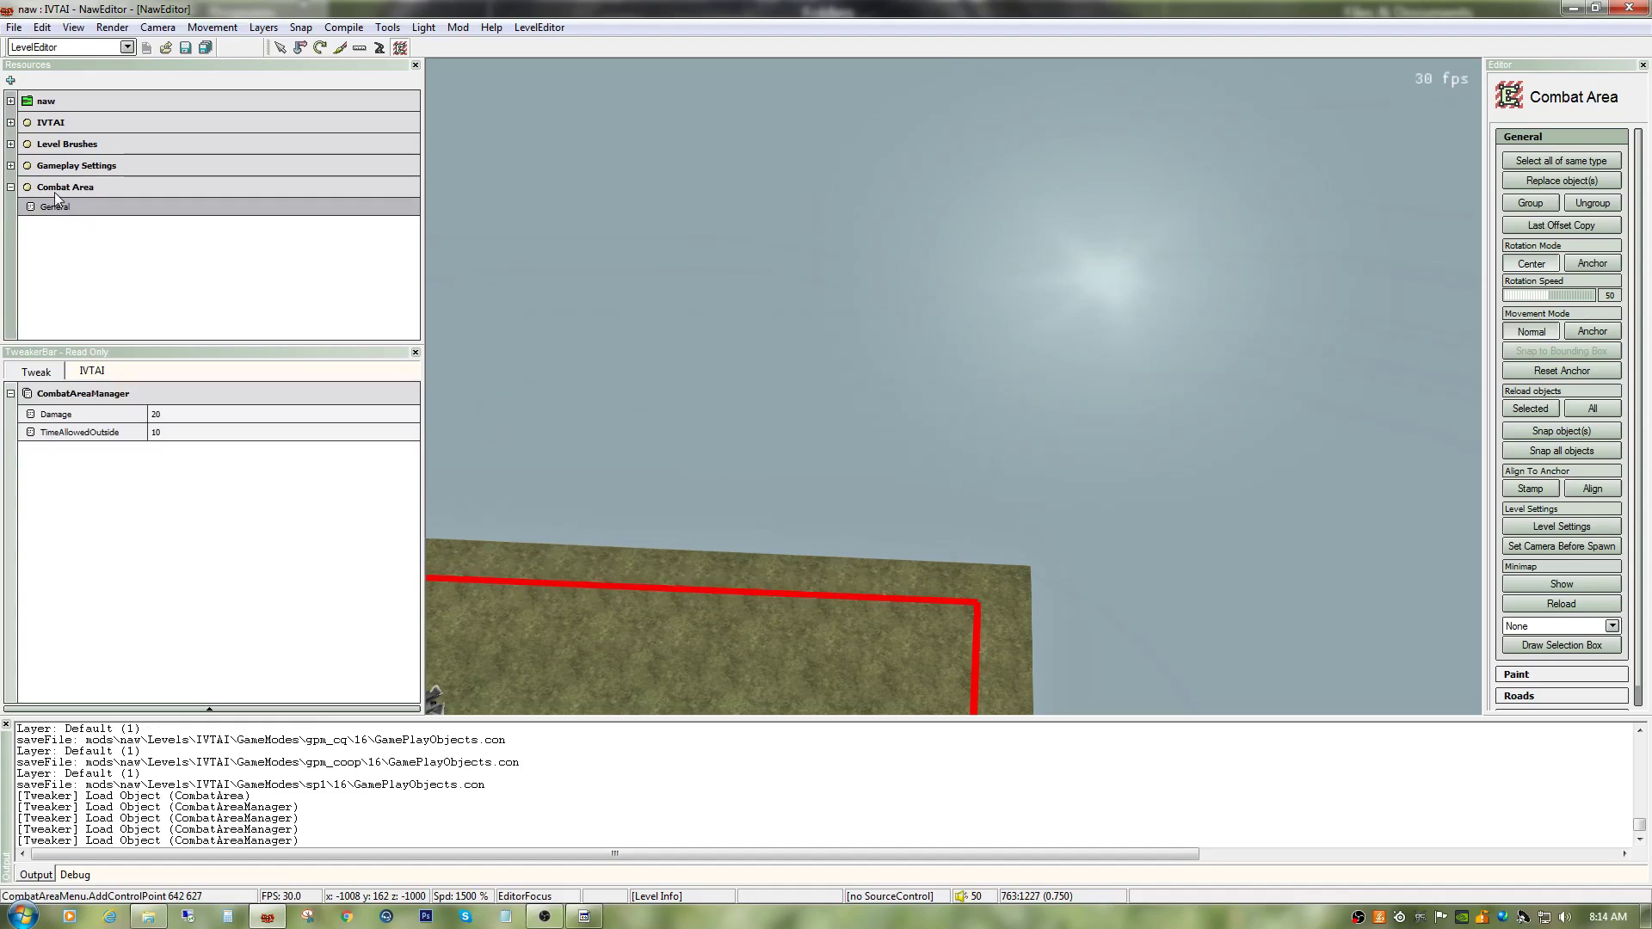
pyautogui.click(54, 193)
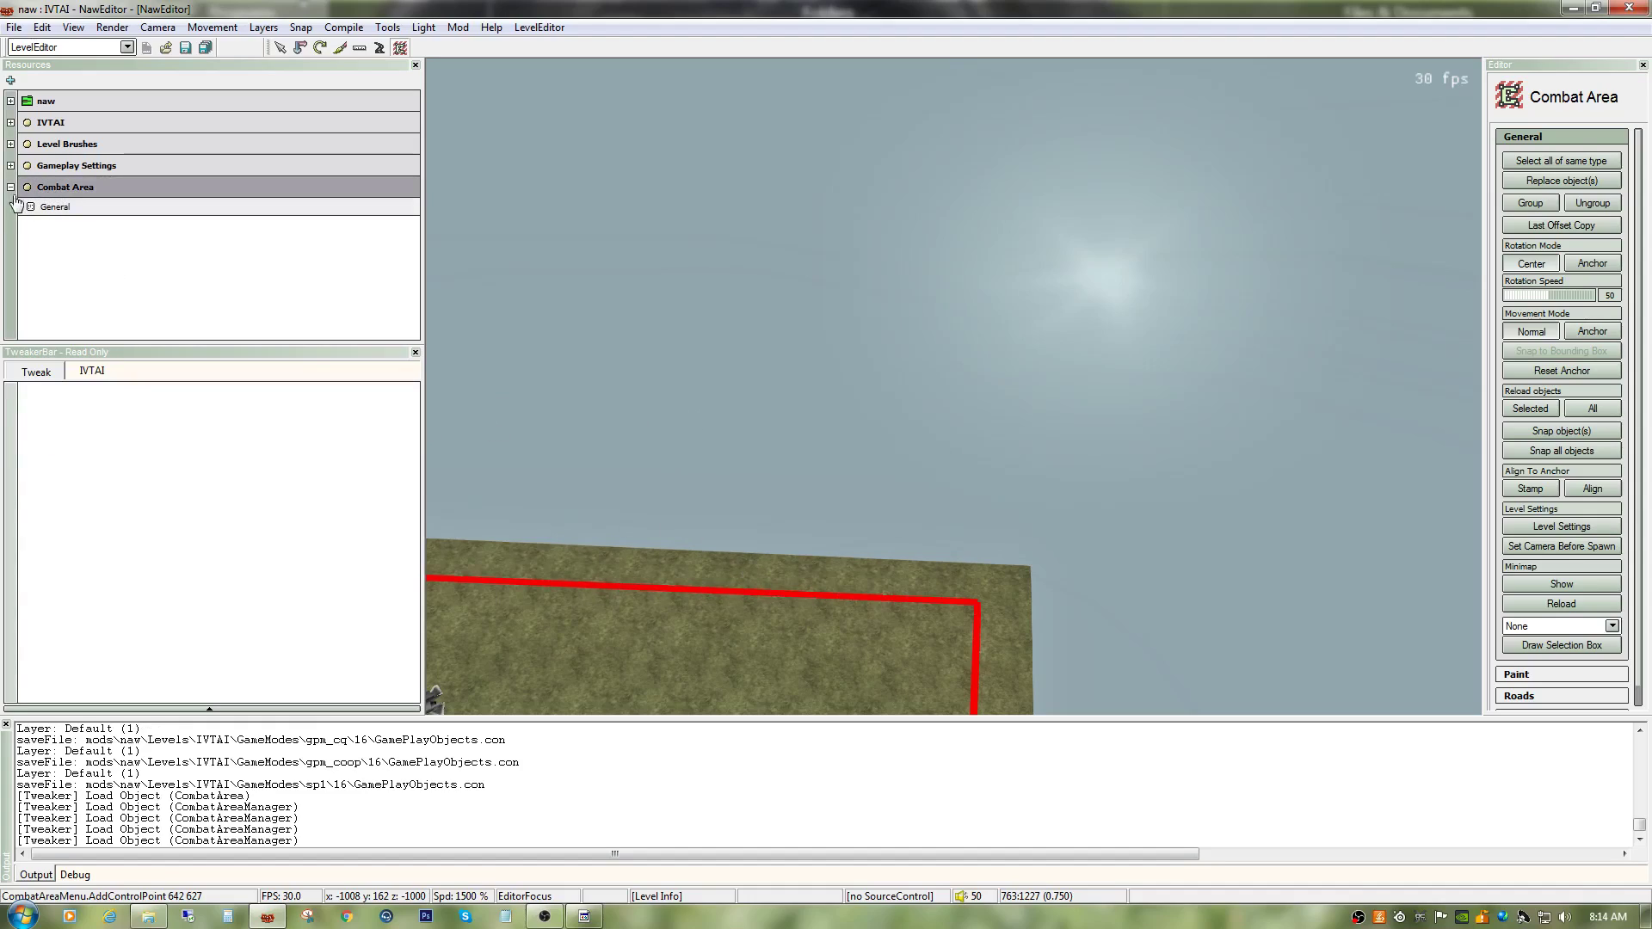
pyautogui.click(49, 209)
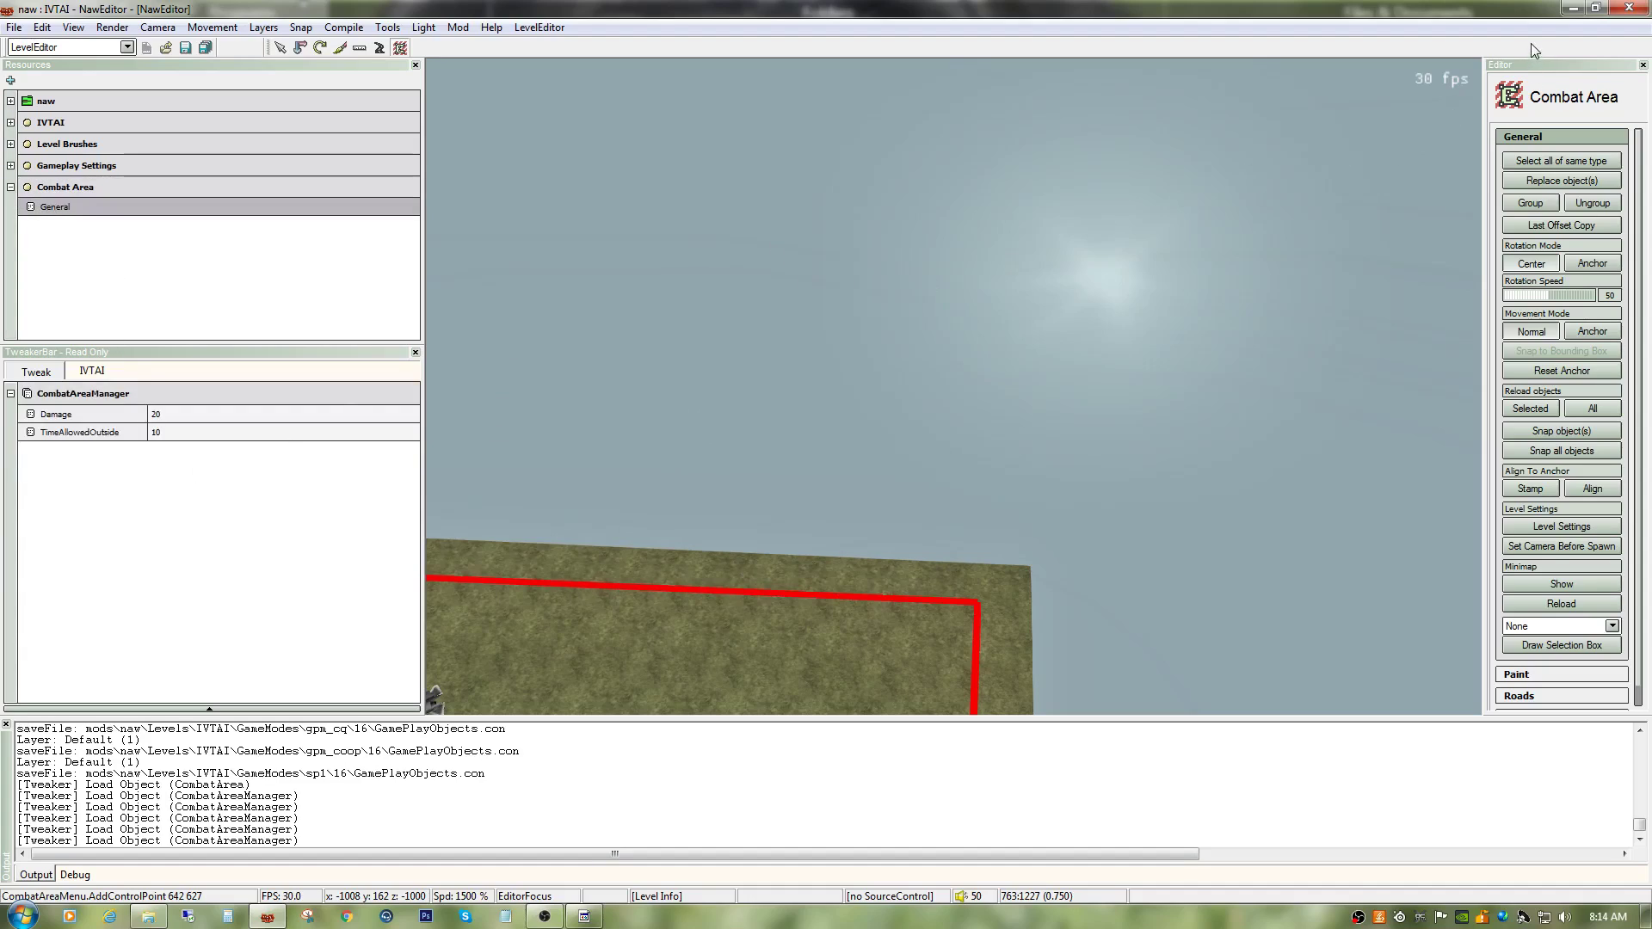
# Step: Close the level editor and save the pending Objects changes
pyautogui.click(1630, 7)
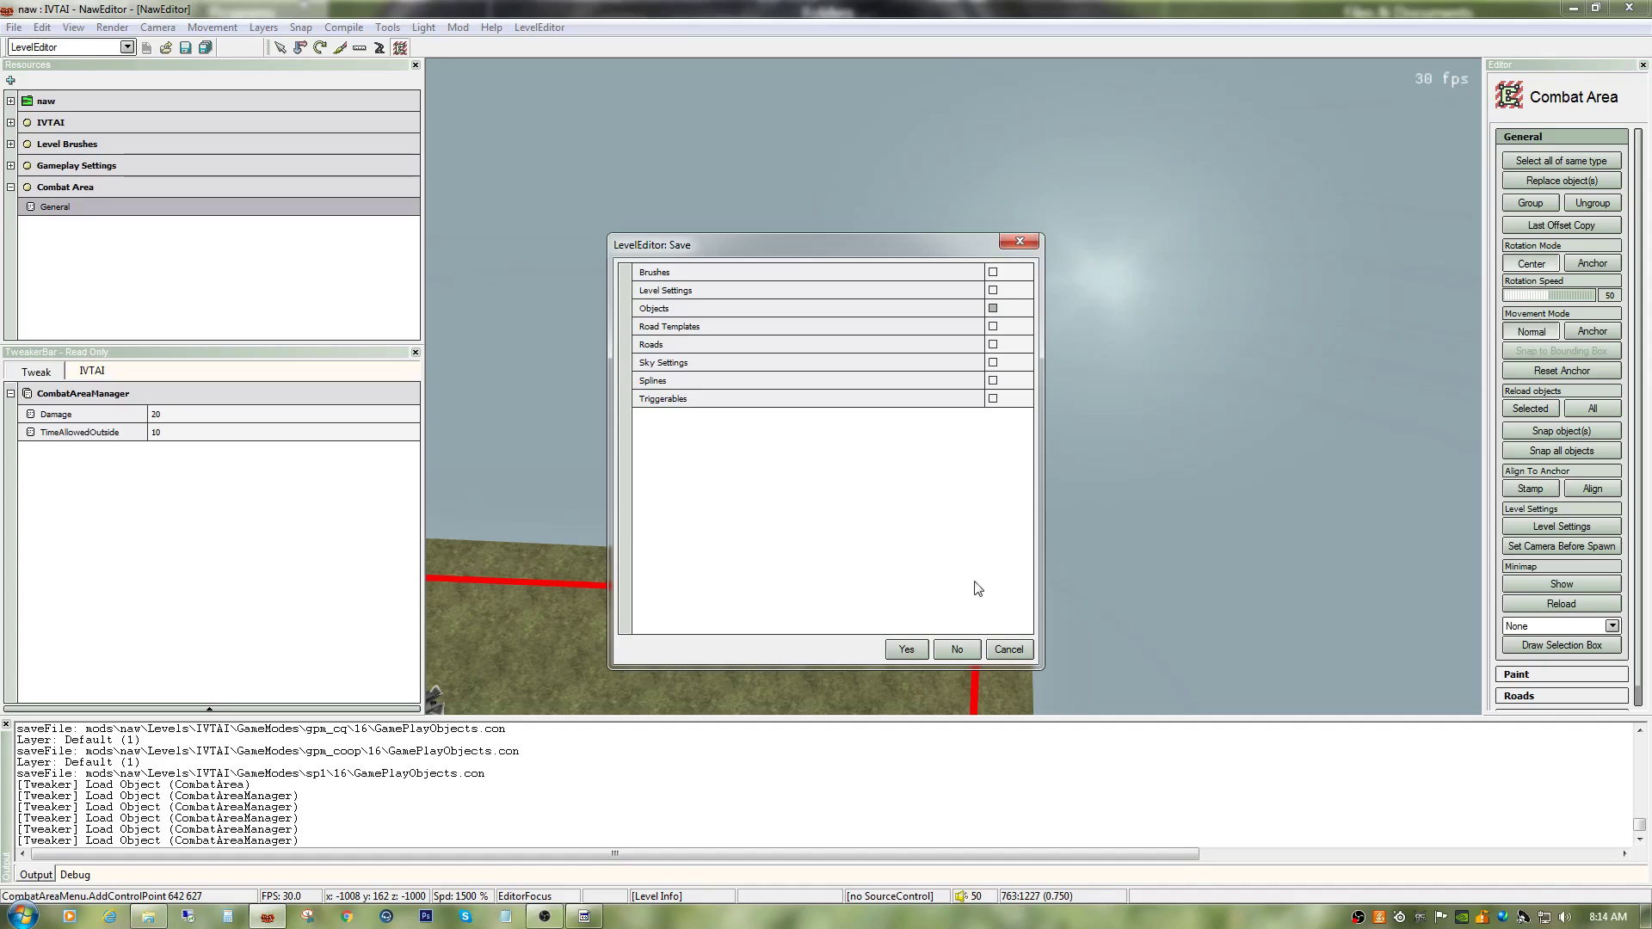
pyautogui.click(914, 652)
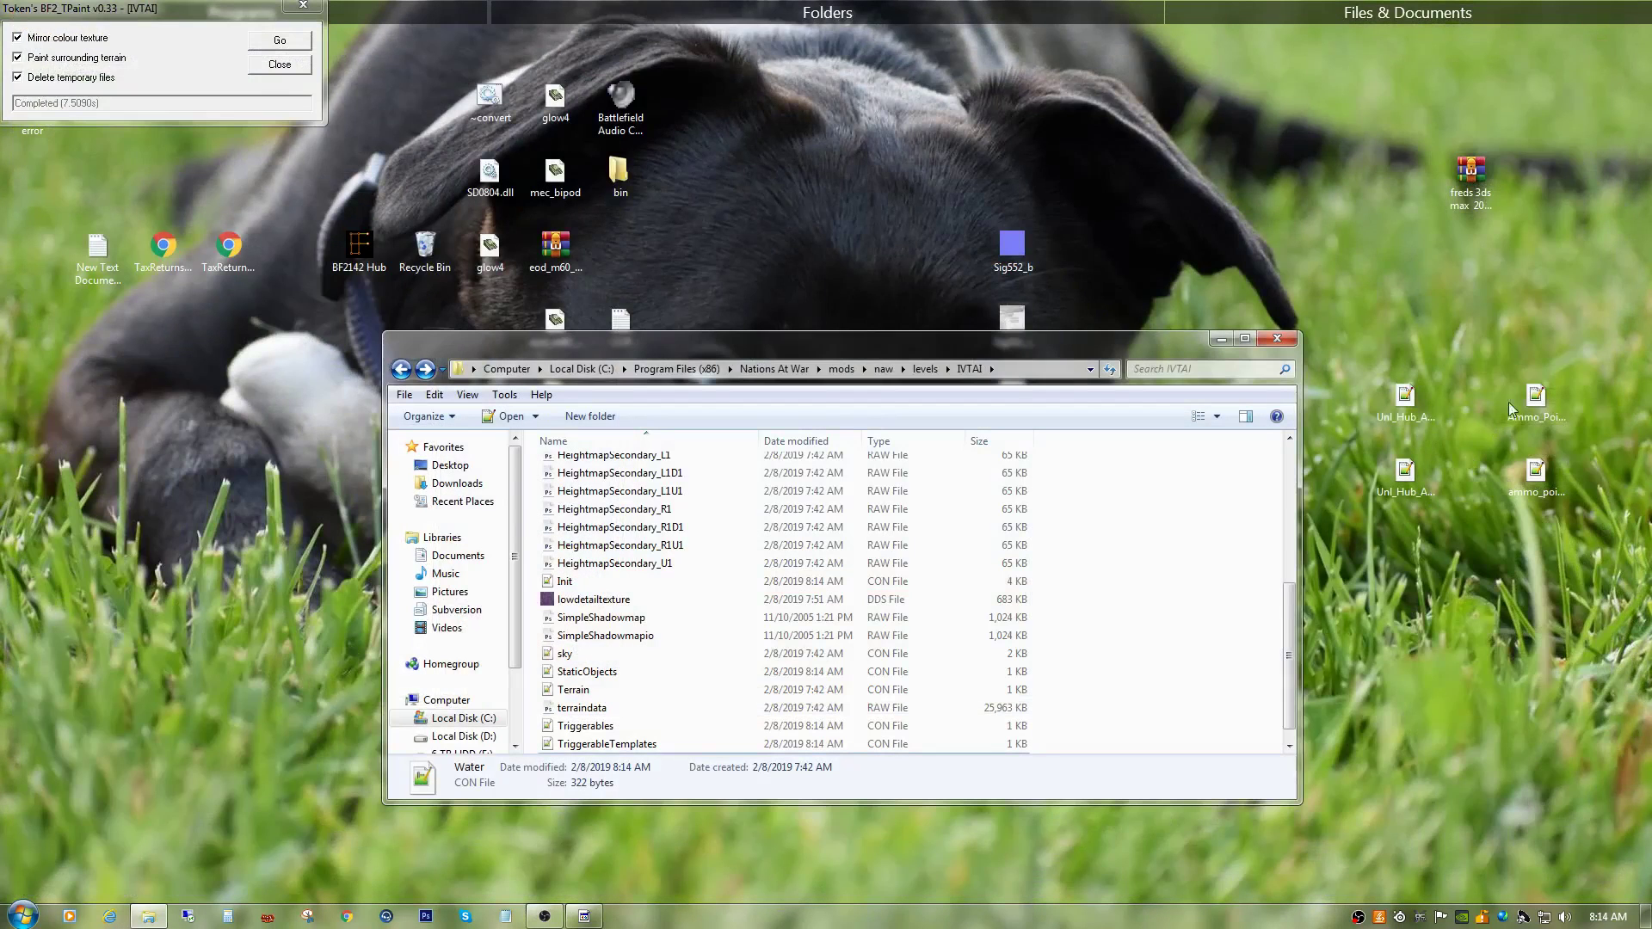
# Step: In the IVTAI level folder, open GamePlayObjects.con from the Editor subfolder in Notepad++
pyautogui.scroll(6, 602, 550)
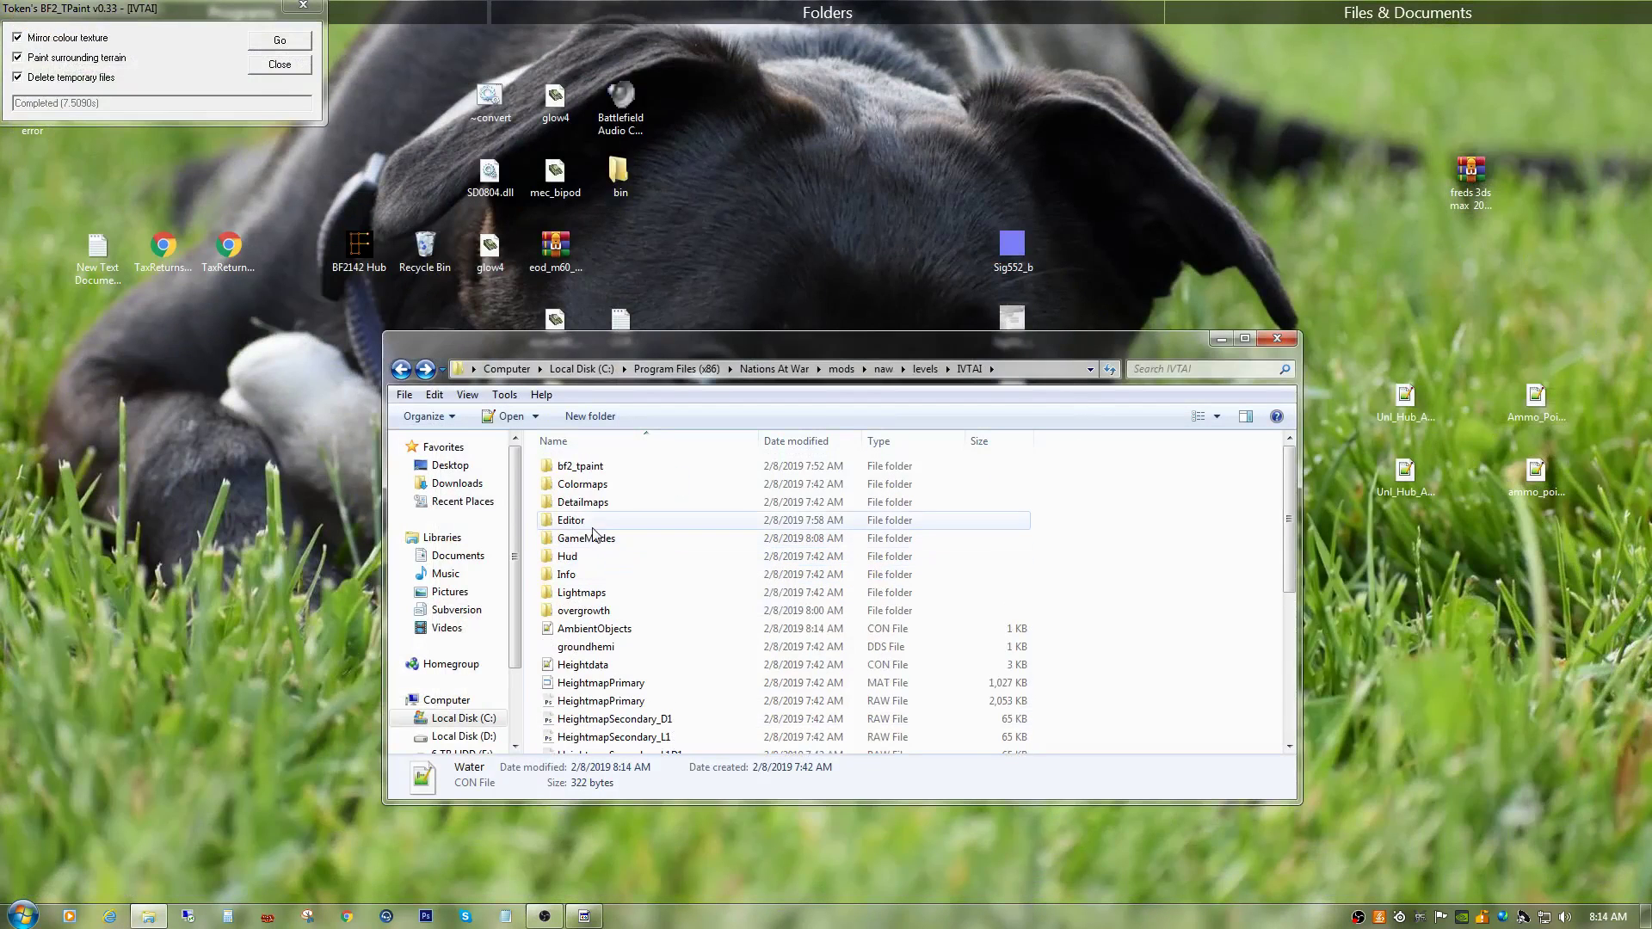
pyautogui.doubleClick(593, 526)
pyautogui.doubleClick(597, 540)
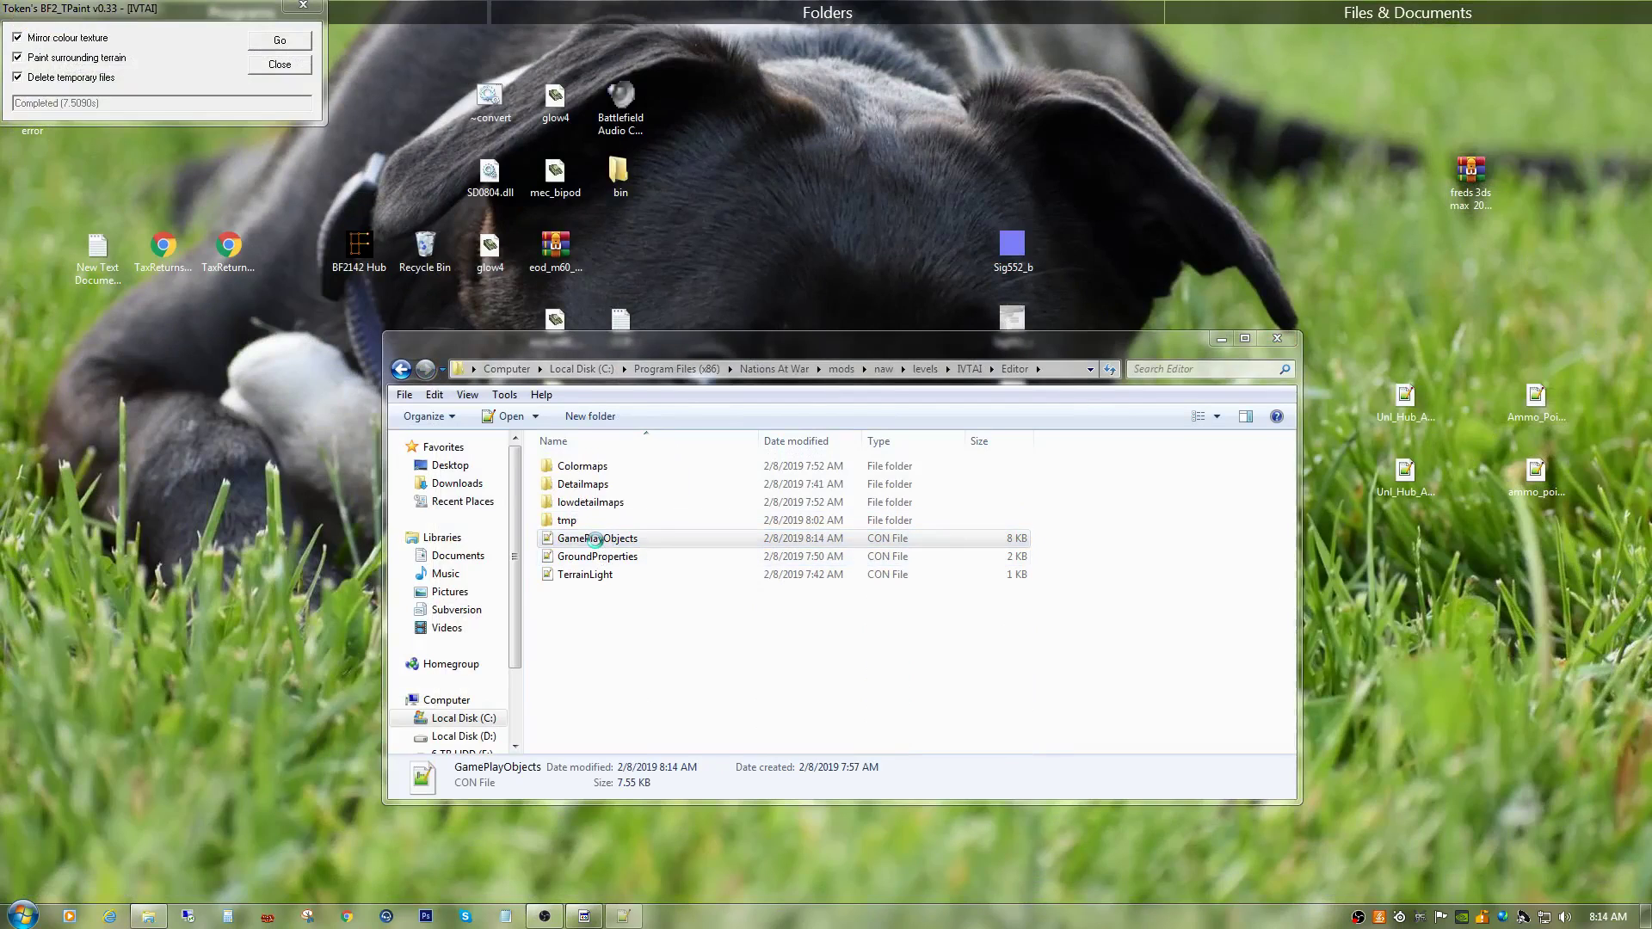
pyautogui.click(1003, 524)
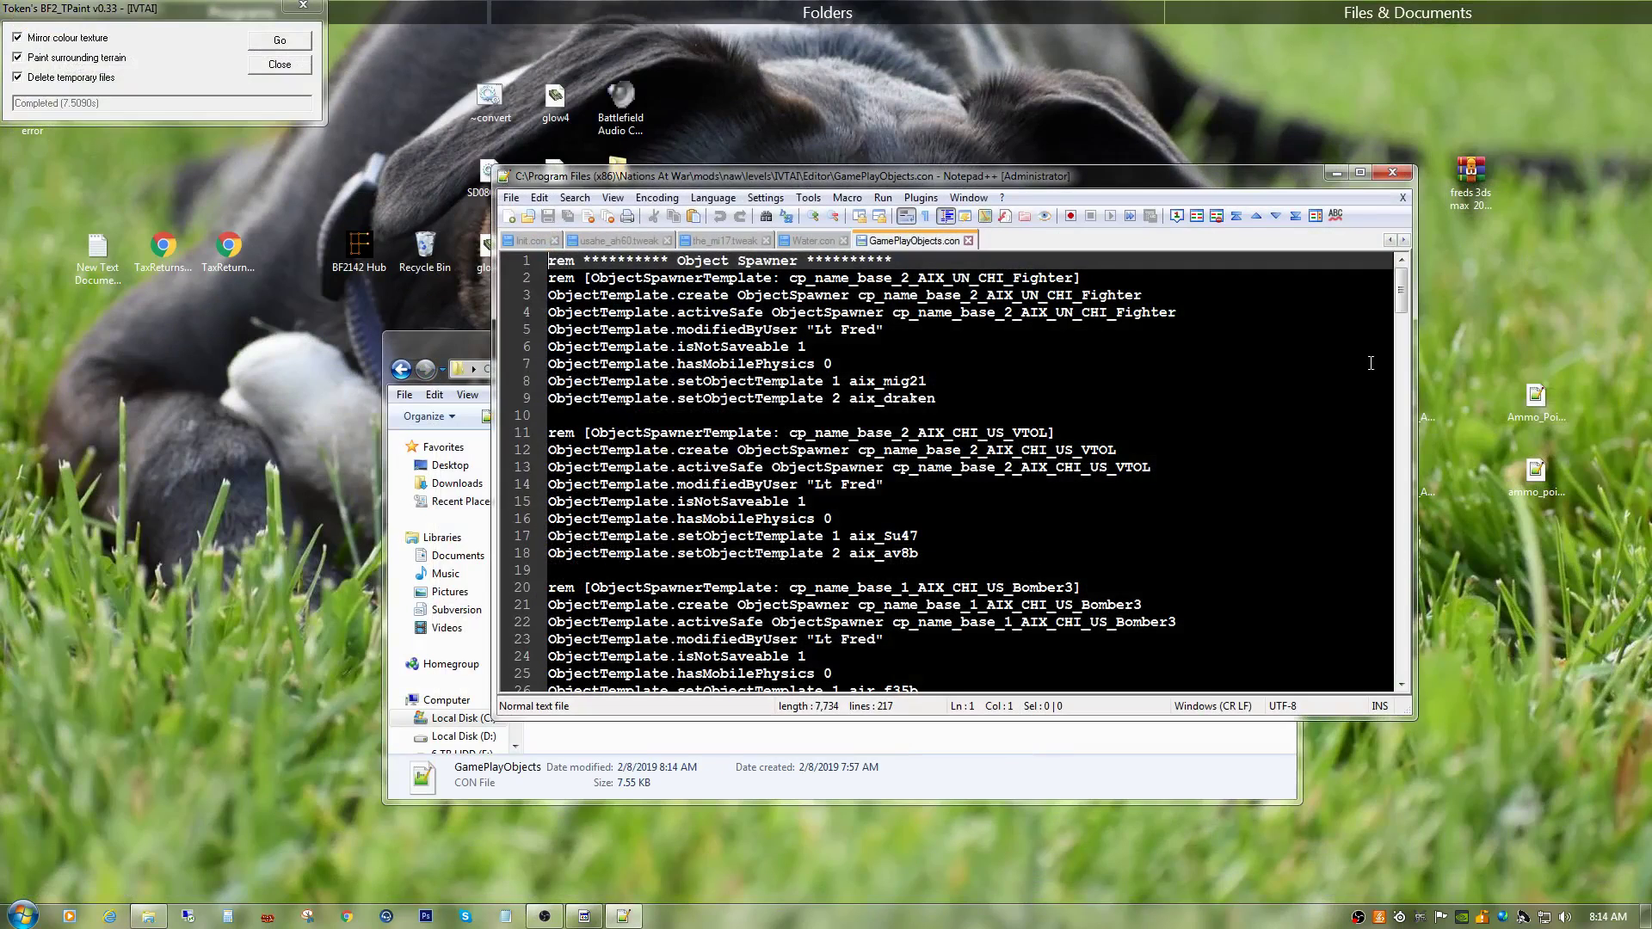
# Step: Delete the whole combat area block, from CombatAreaManager.use 1 to CombatArea.layer 1, at the end of GamePlayObjects.con and save the file
pyautogui.moveTo(1401, 291); pyautogui.dragTo(1350, 673)
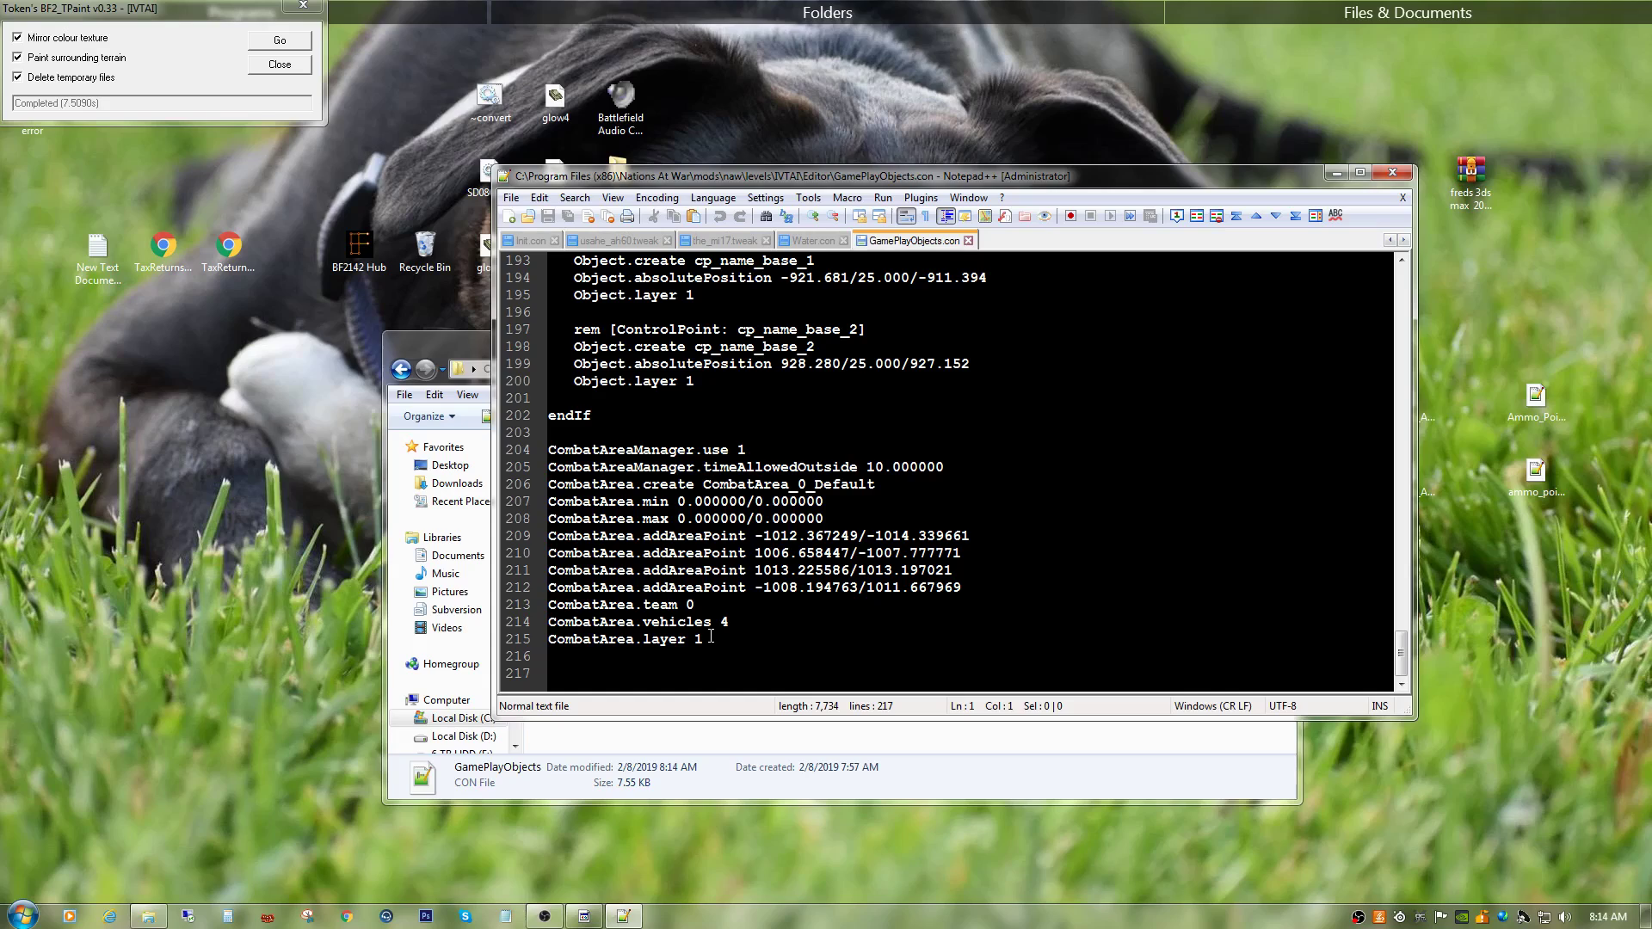
pyautogui.moveTo(711, 637); pyautogui.dragTo(503, 456)
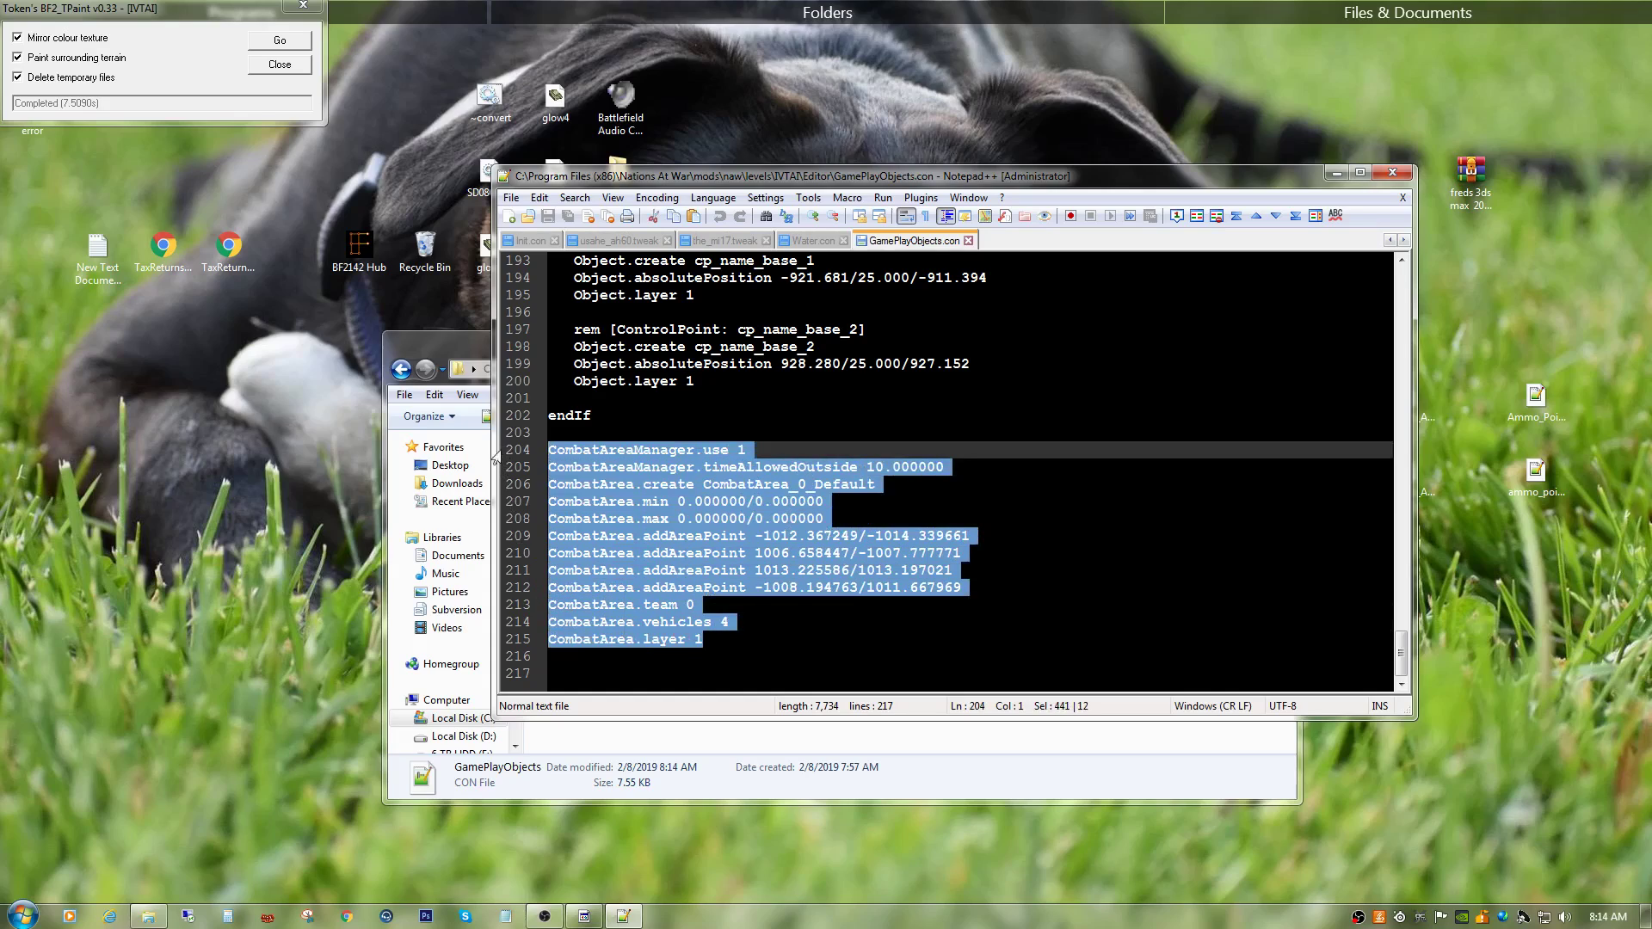
pyautogui.press('Delete')
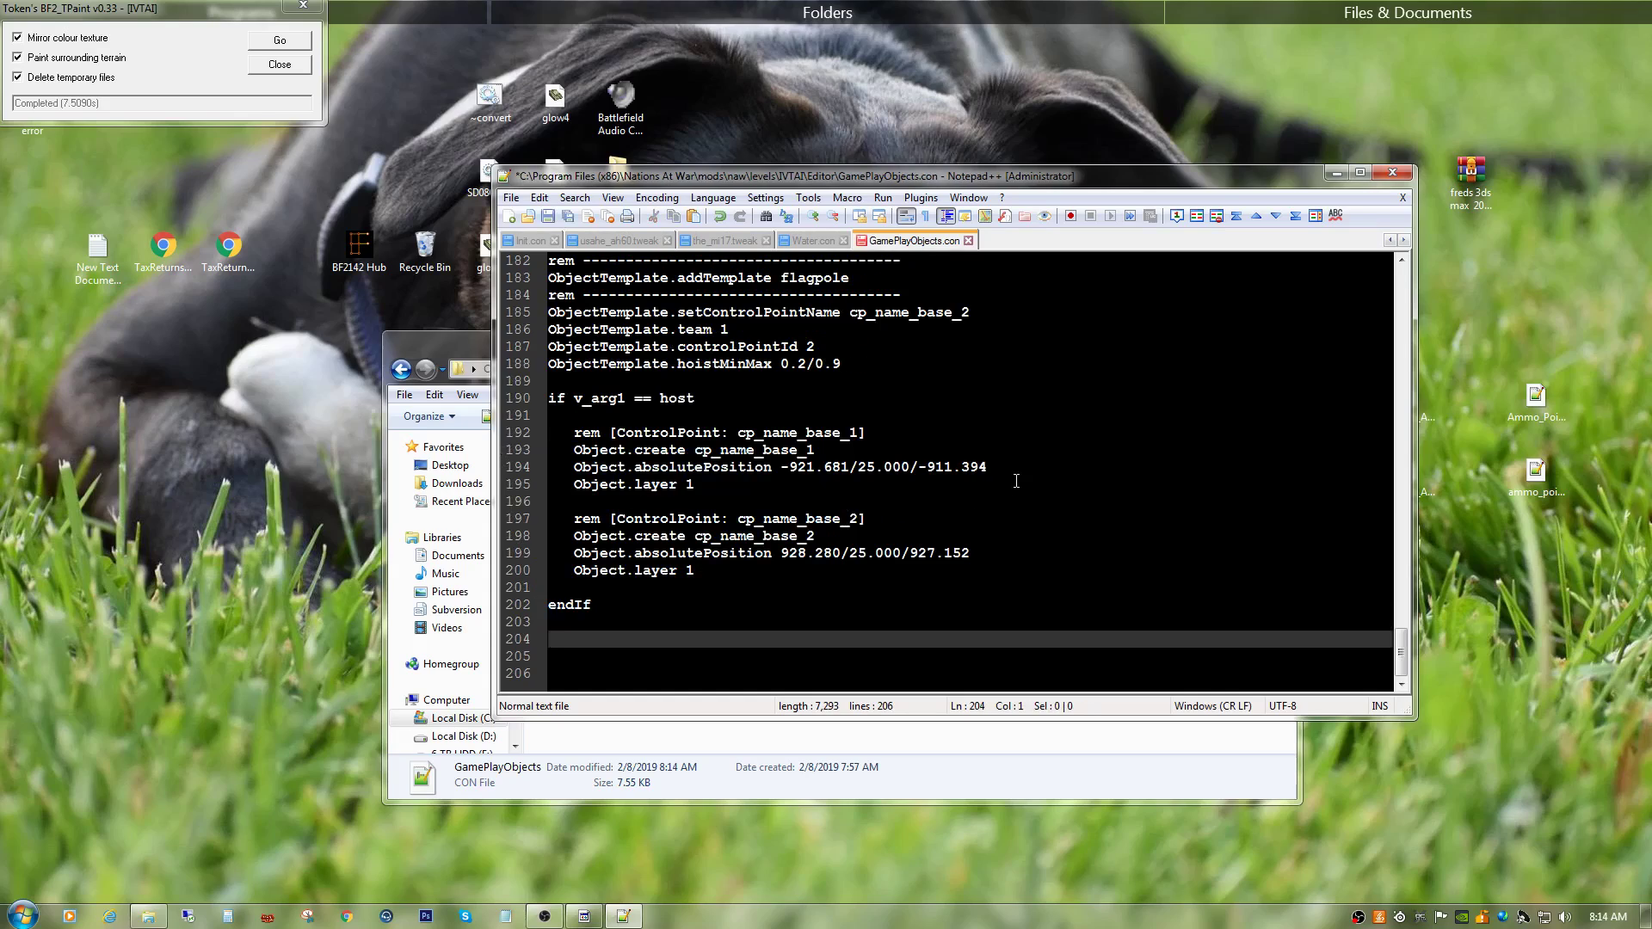
pyautogui.click(511, 198)
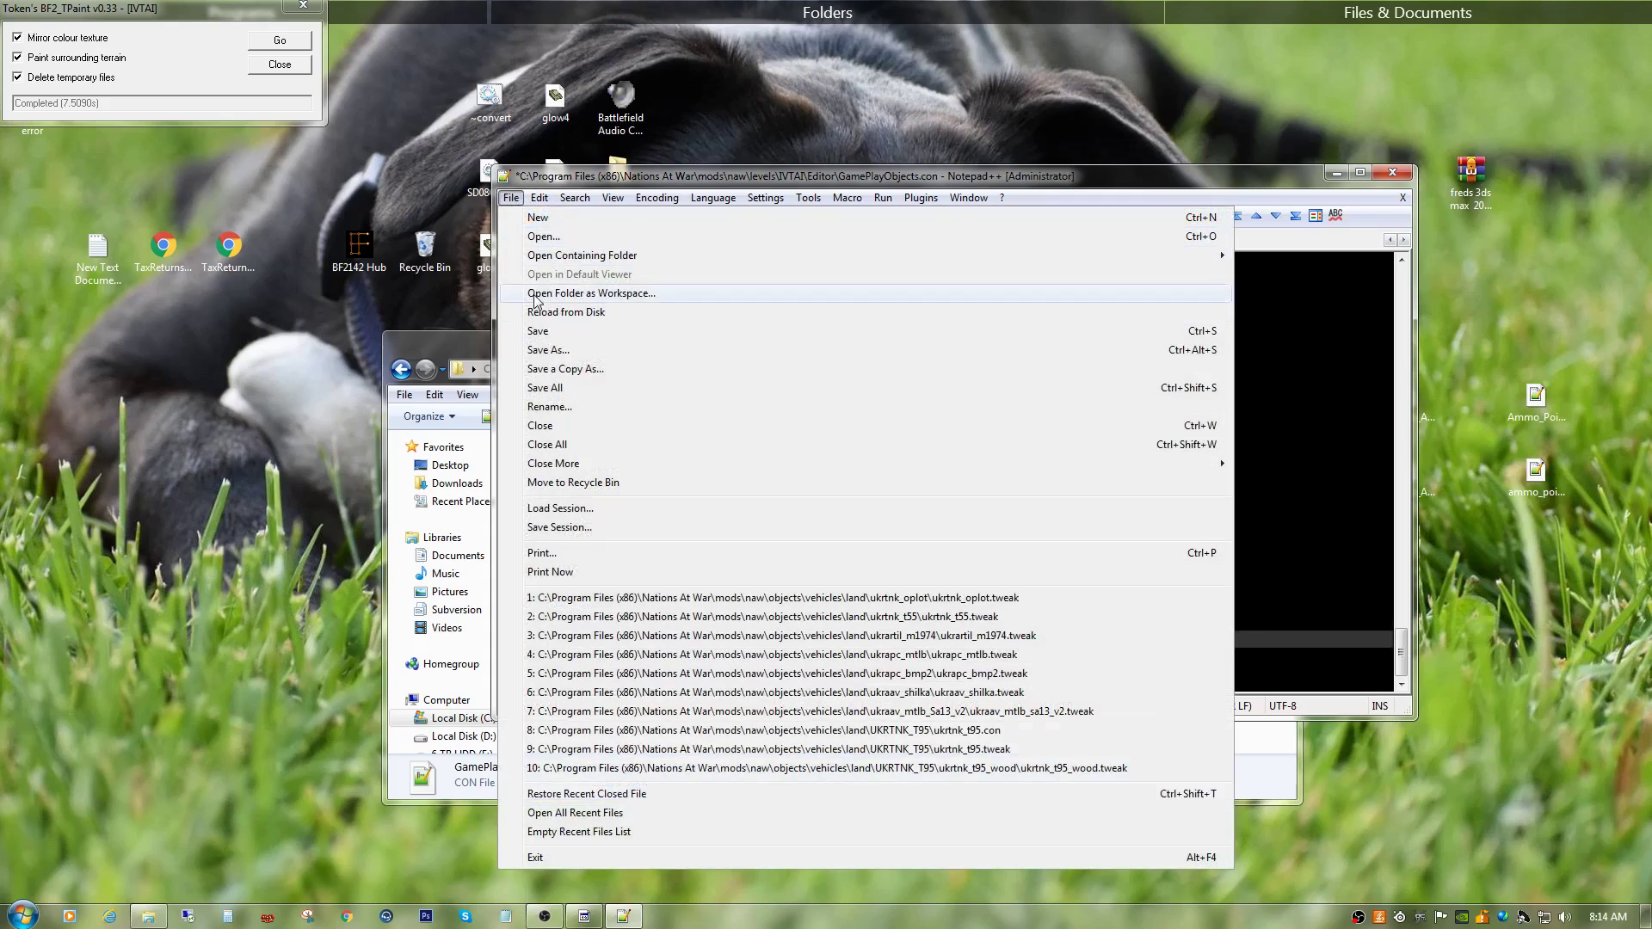
pyautogui.click(541, 331)
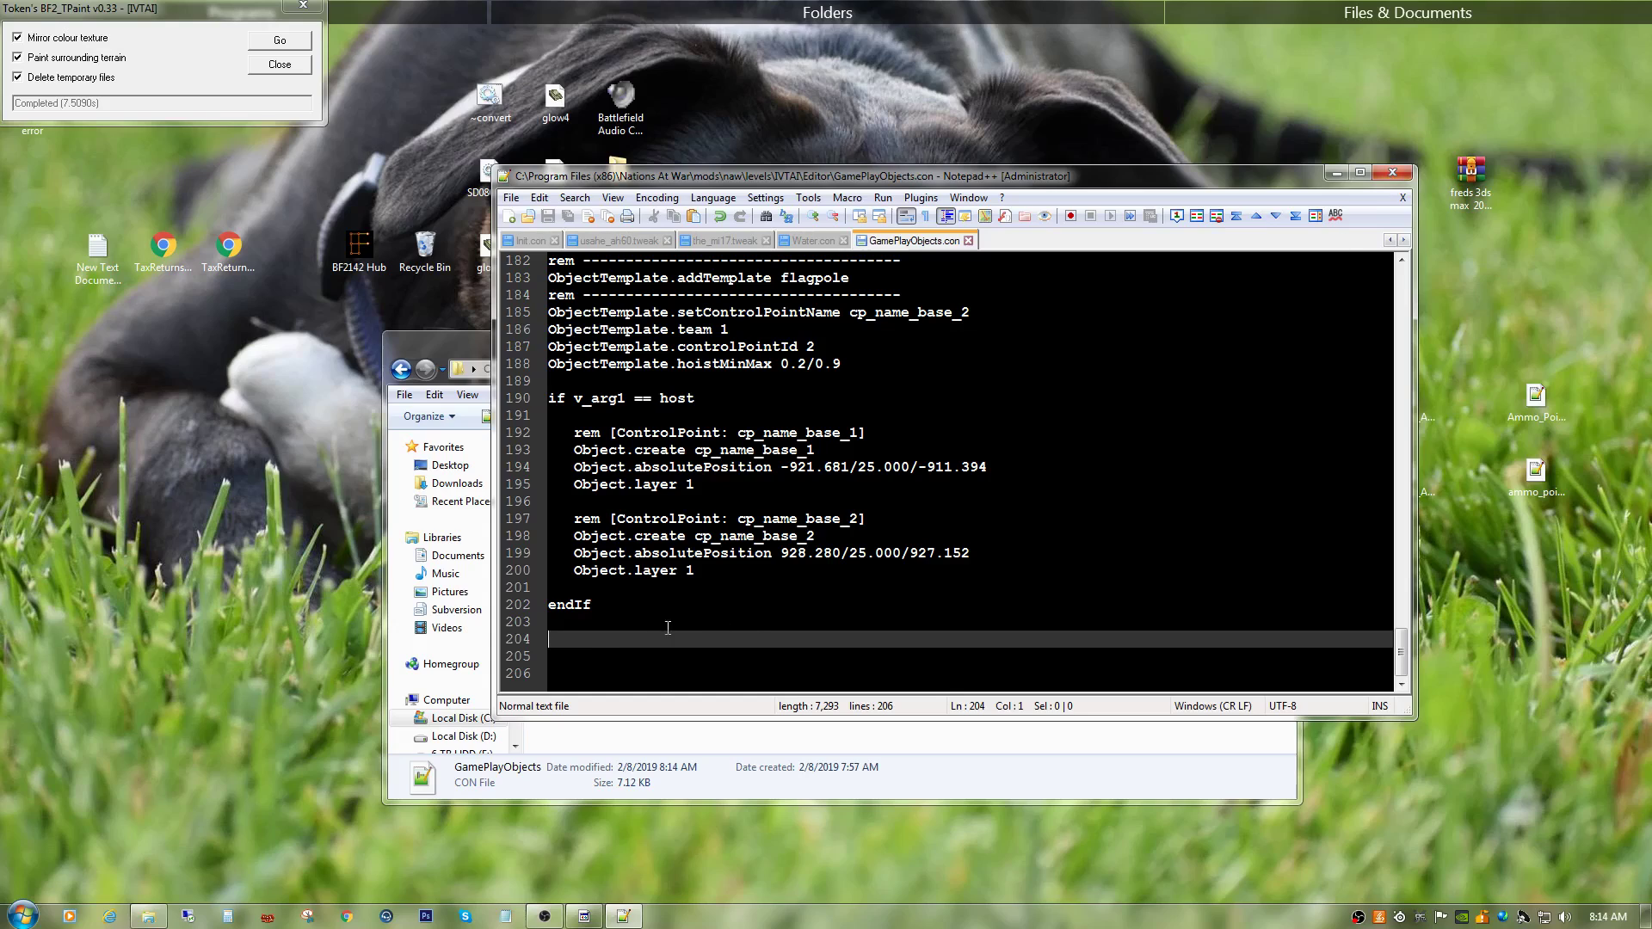
# Step: Close GamePlayObjects.con and start the level editor again with the naw mod
pyautogui.click(1406, 173)
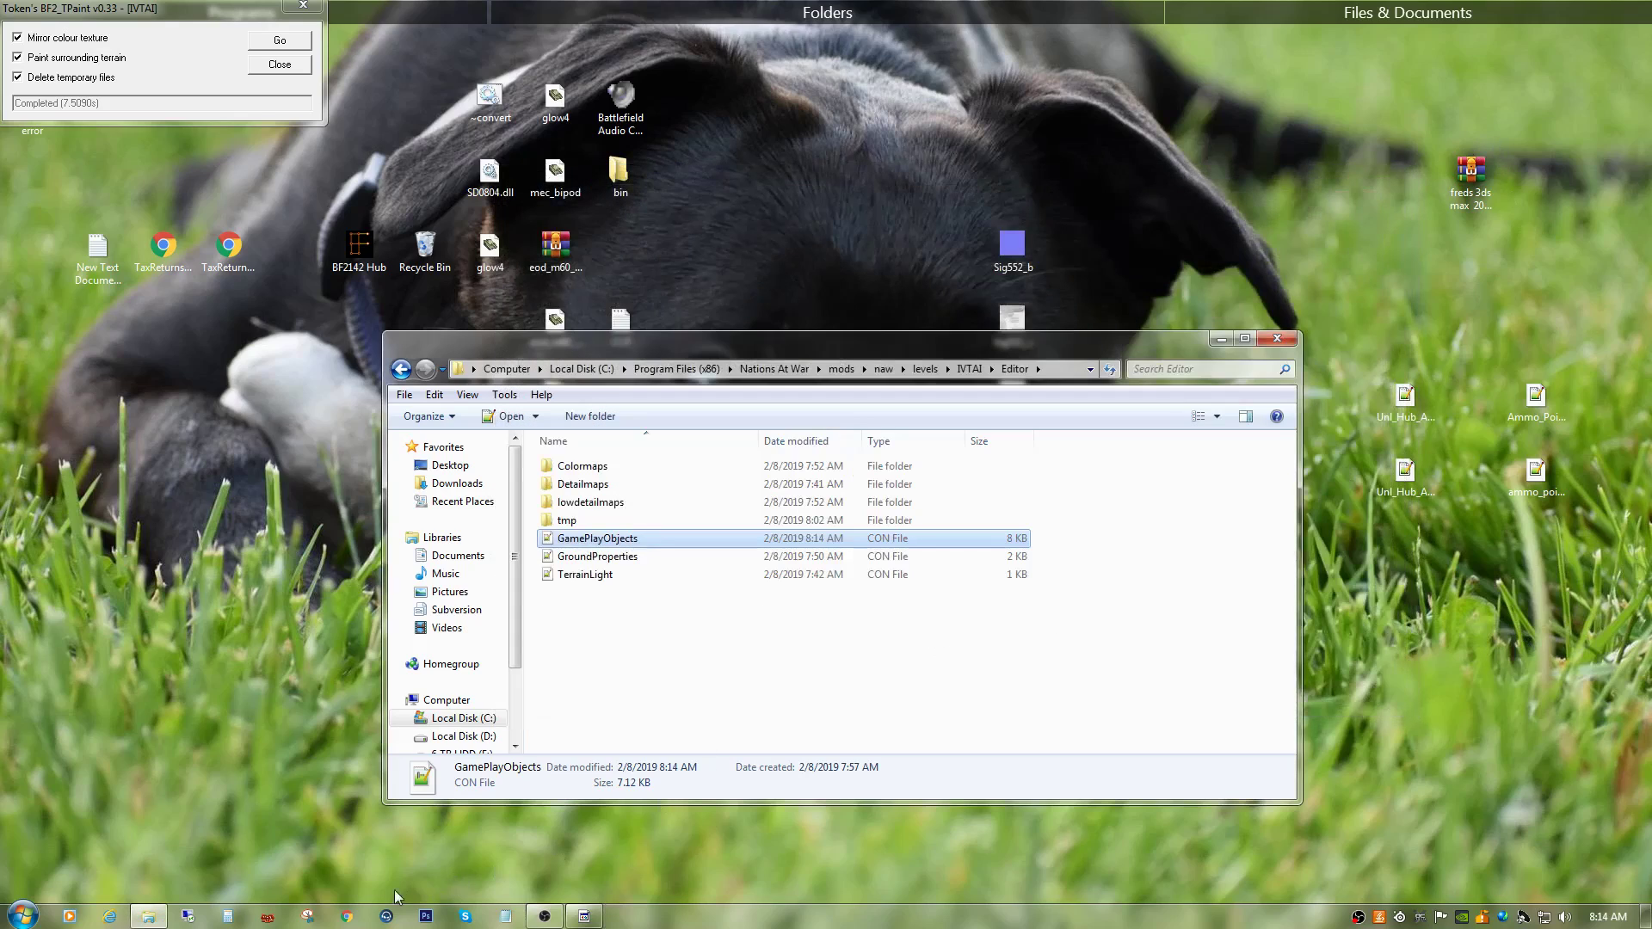
pyautogui.click(283, 917)
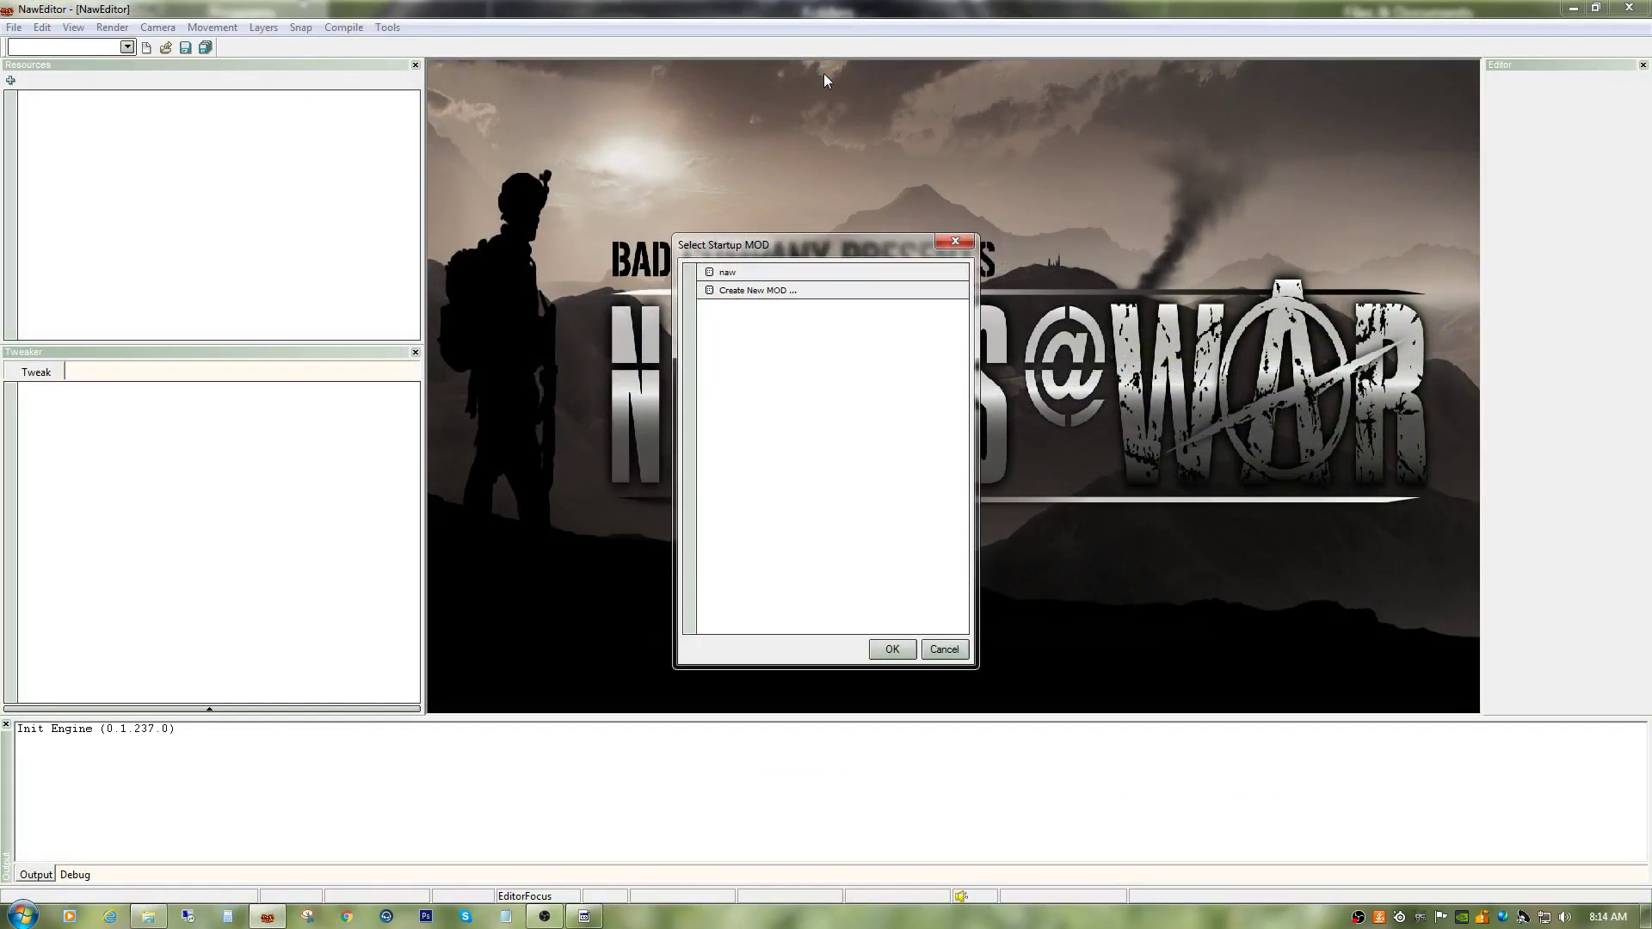
pyautogui.doubleClick(740, 270)
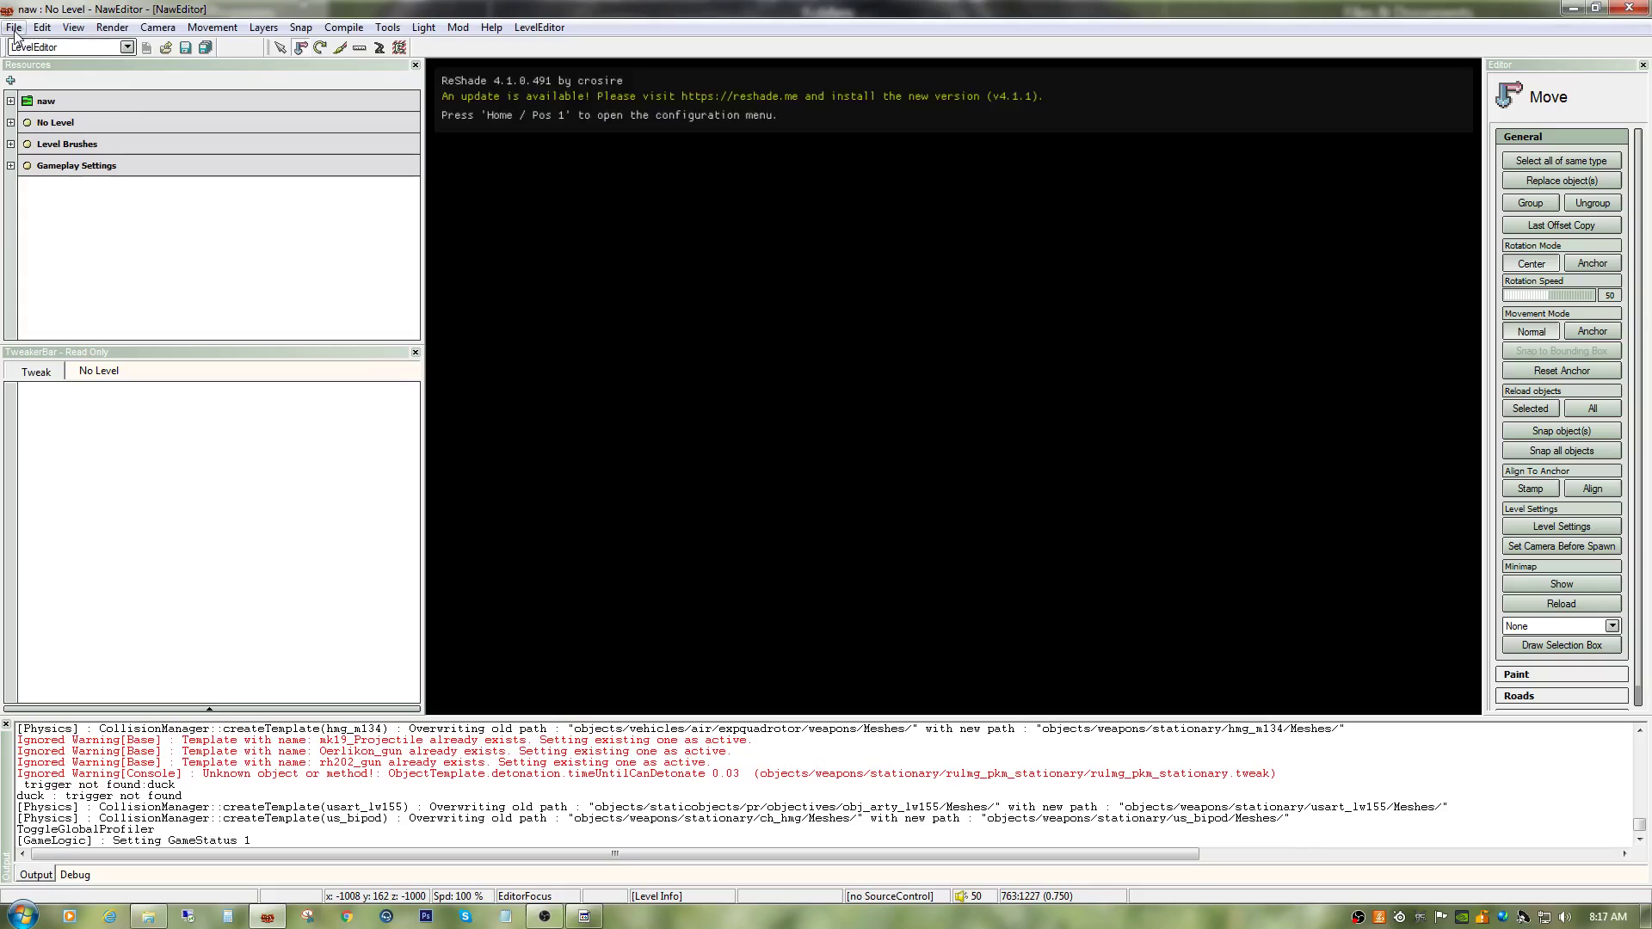
# Step: Load the IVTAI level from the list of available levels
pyautogui.click(14, 26)
pyautogui.click(28, 59)
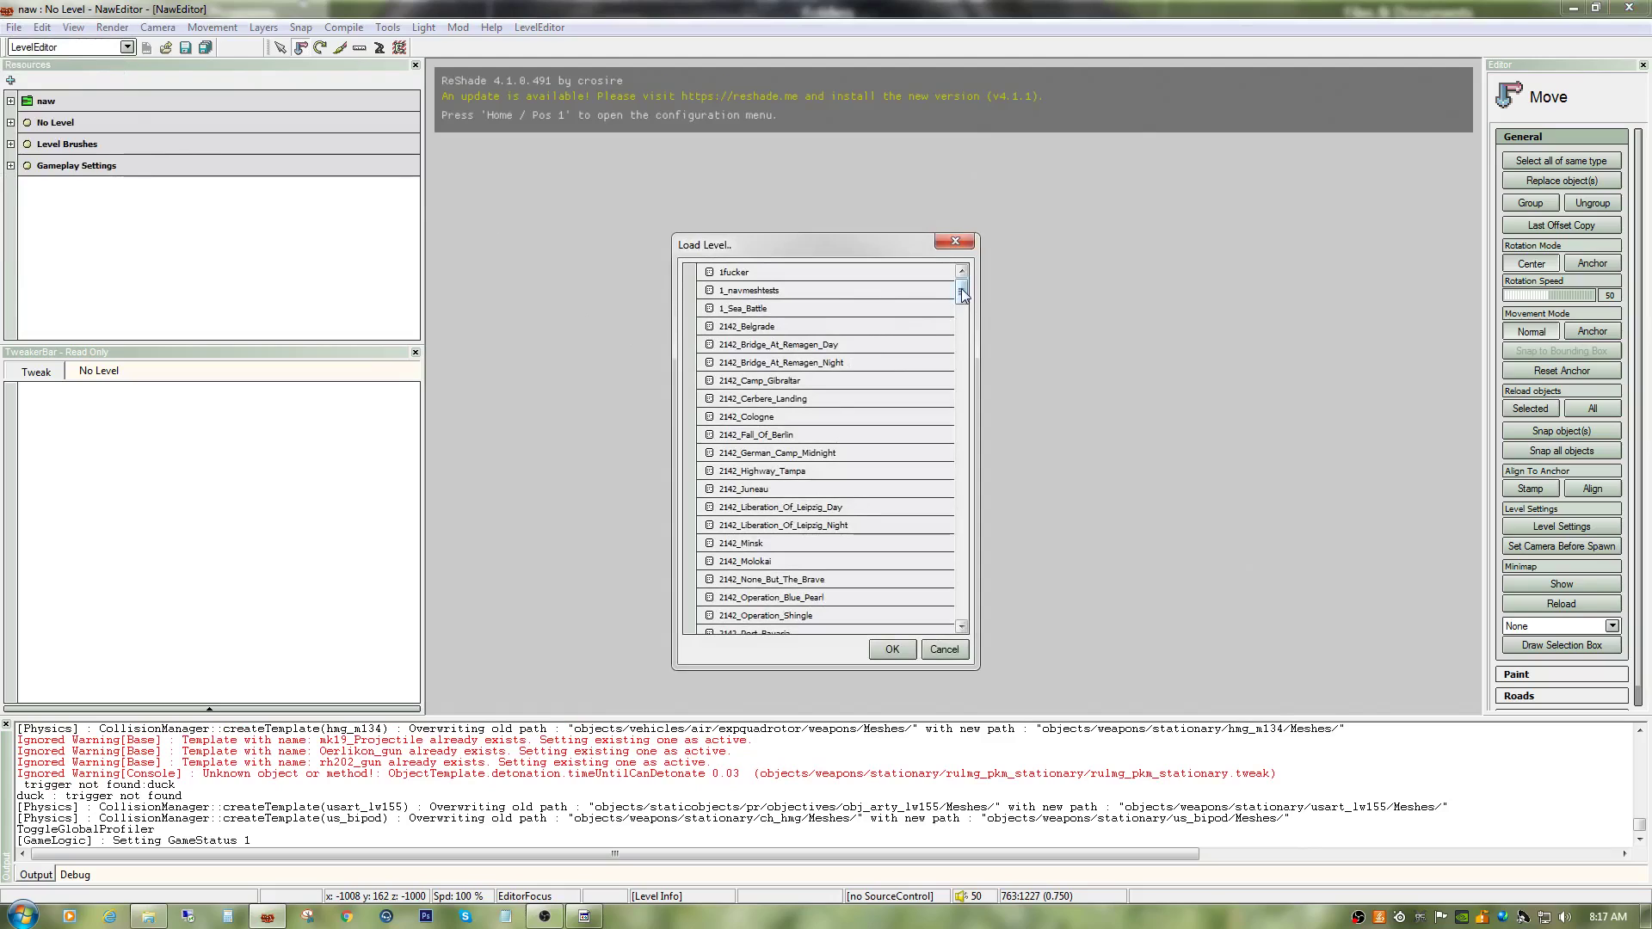
pyautogui.moveTo(962, 289); pyautogui.dragTo(926, 405)
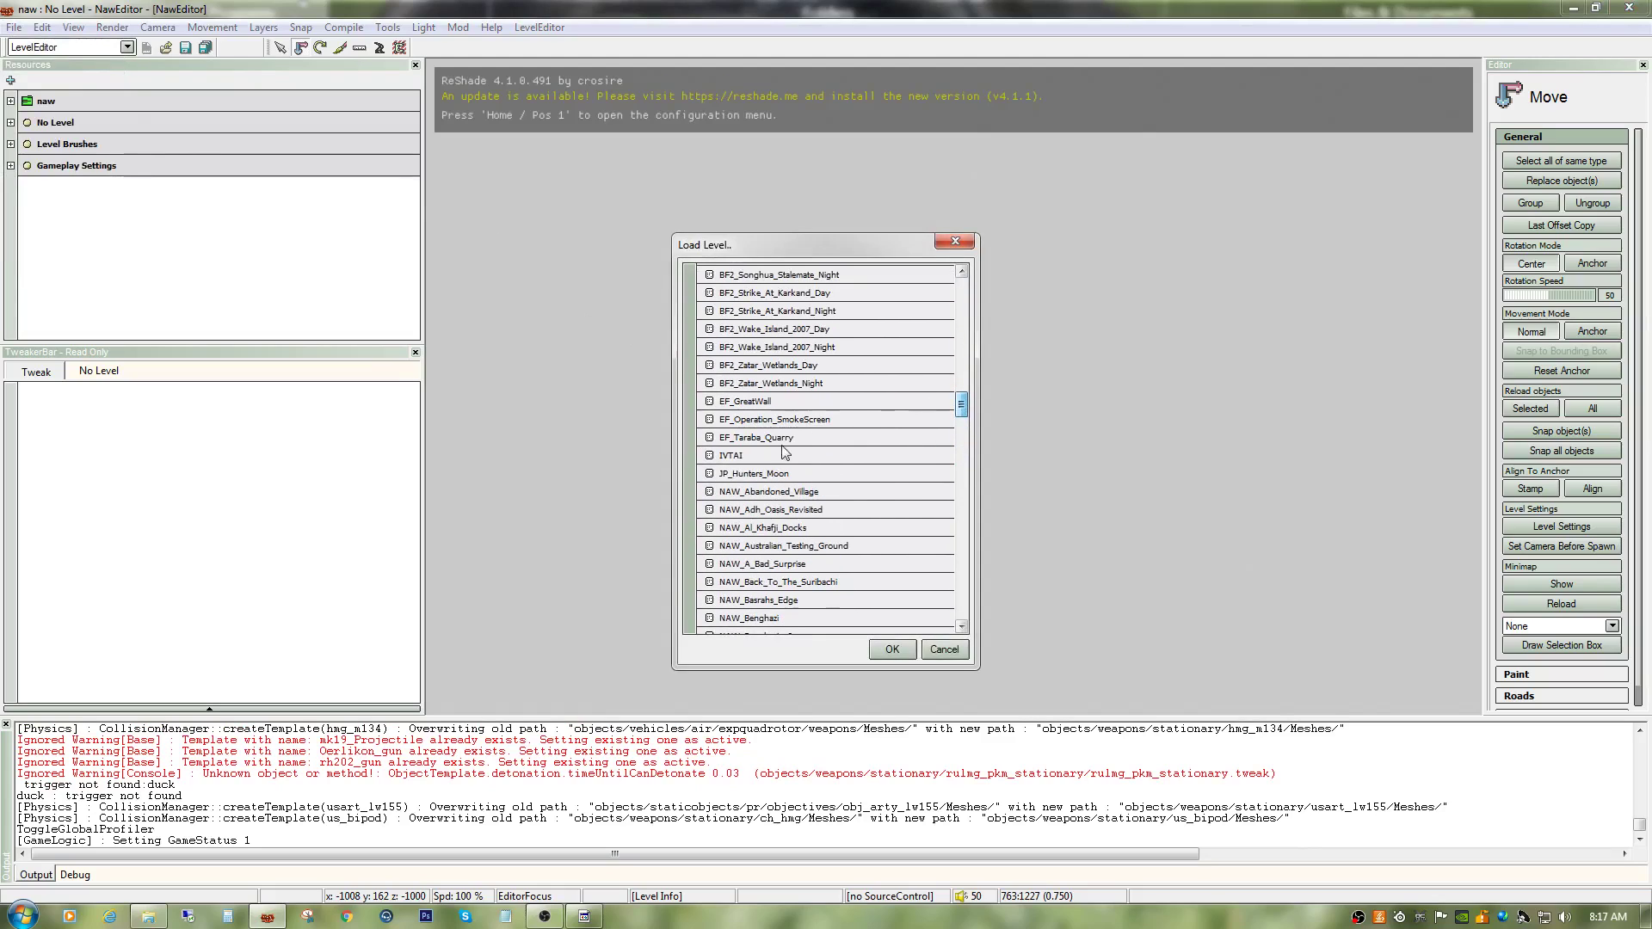
pyautogui.doubleClick(733, 455)
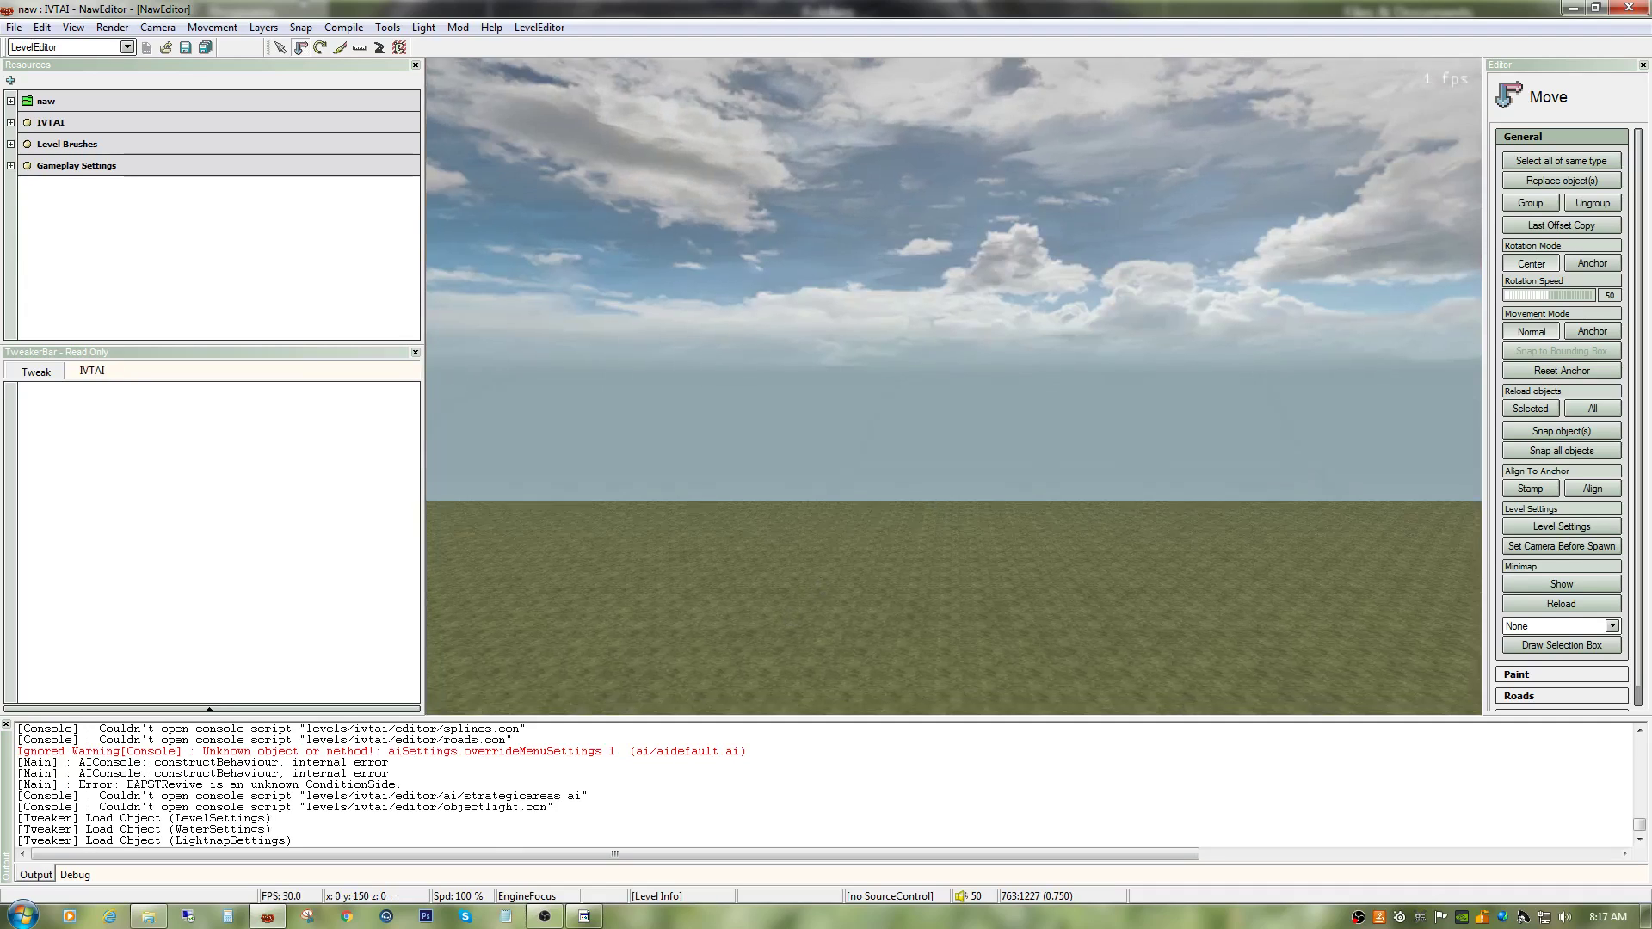
# Step: Set ViewDistance to 2000 in the EditorEngineSettings options
pyautogui.scroll(10, 824, 542)
pyautogui.press('s')
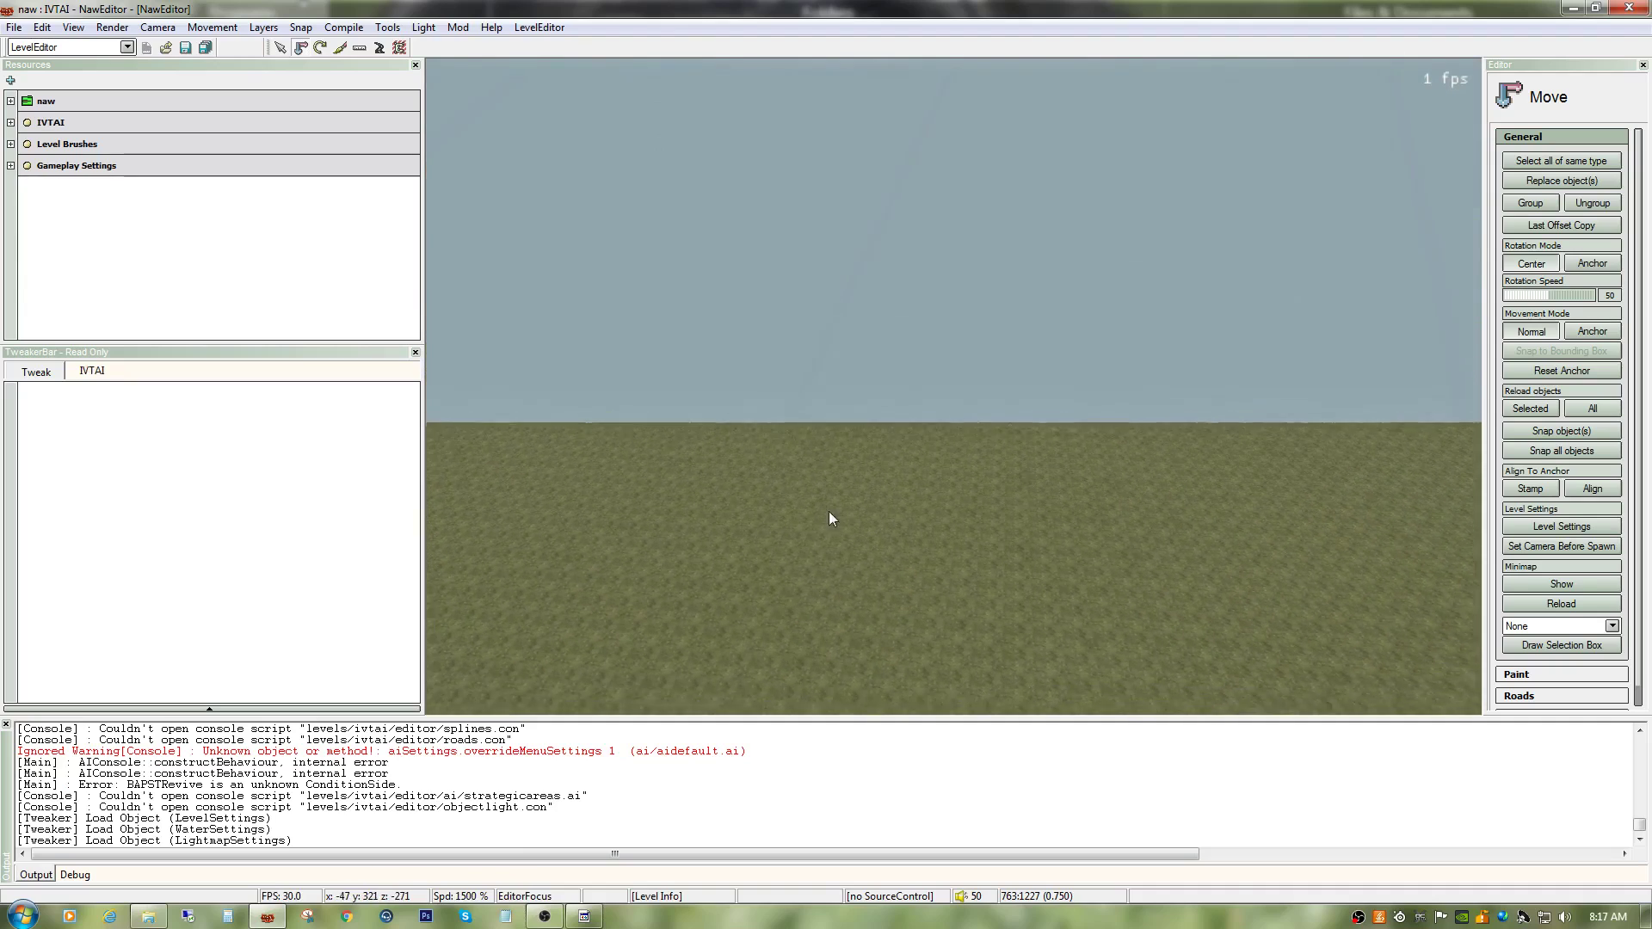
pyautogui.press('s')
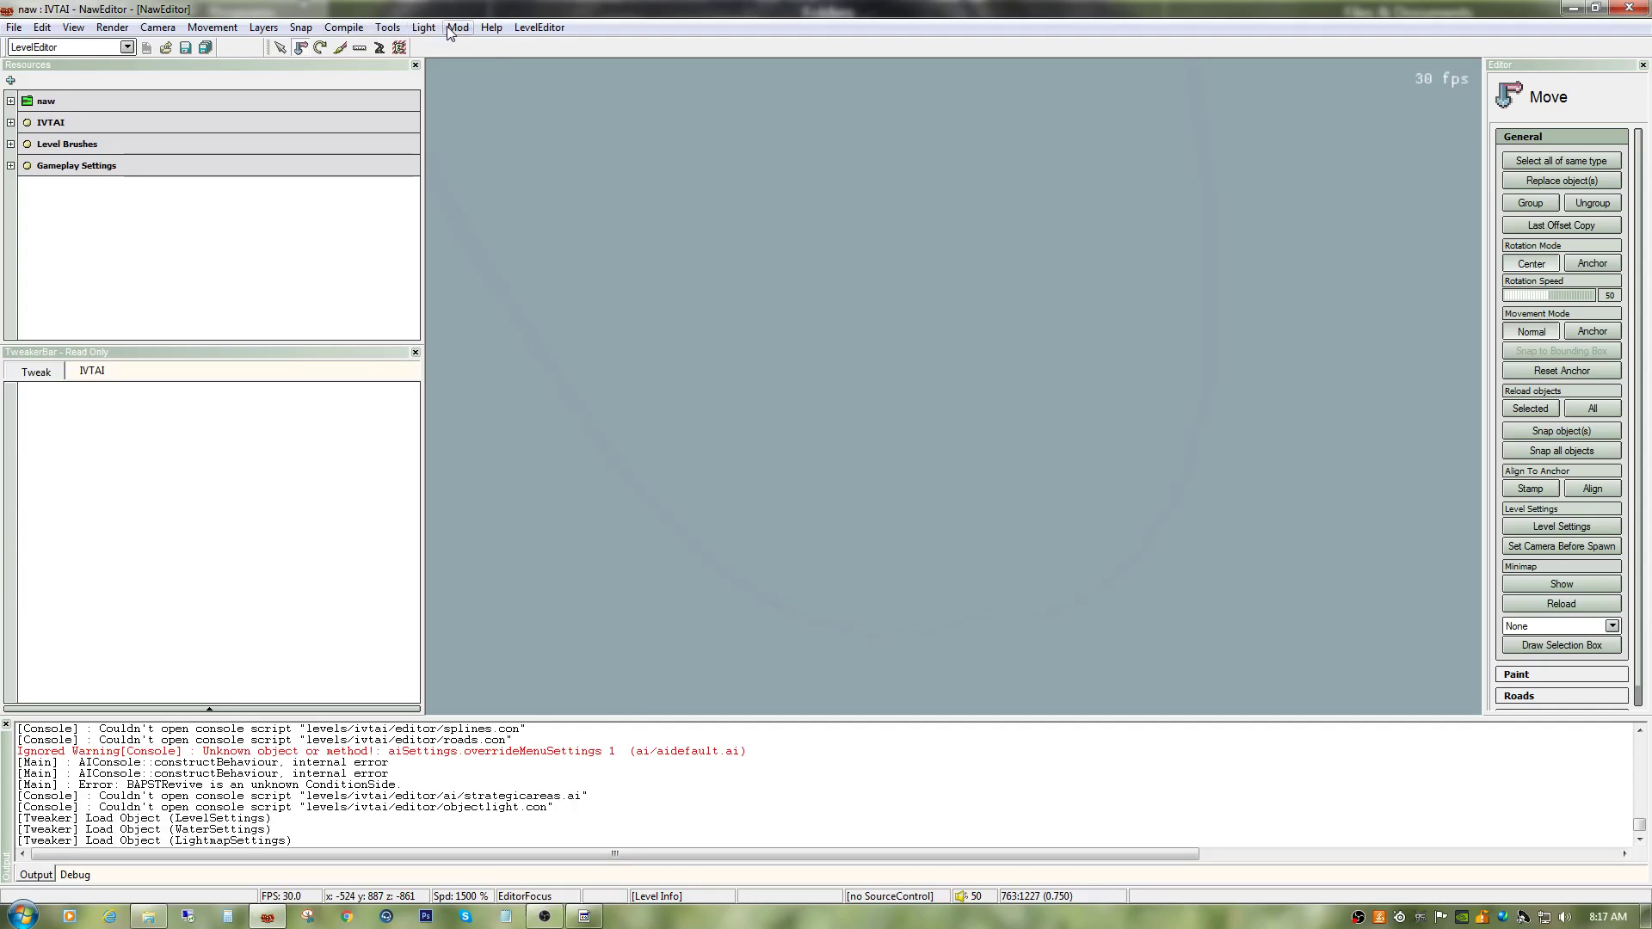
pyautogui.click(387, 28)
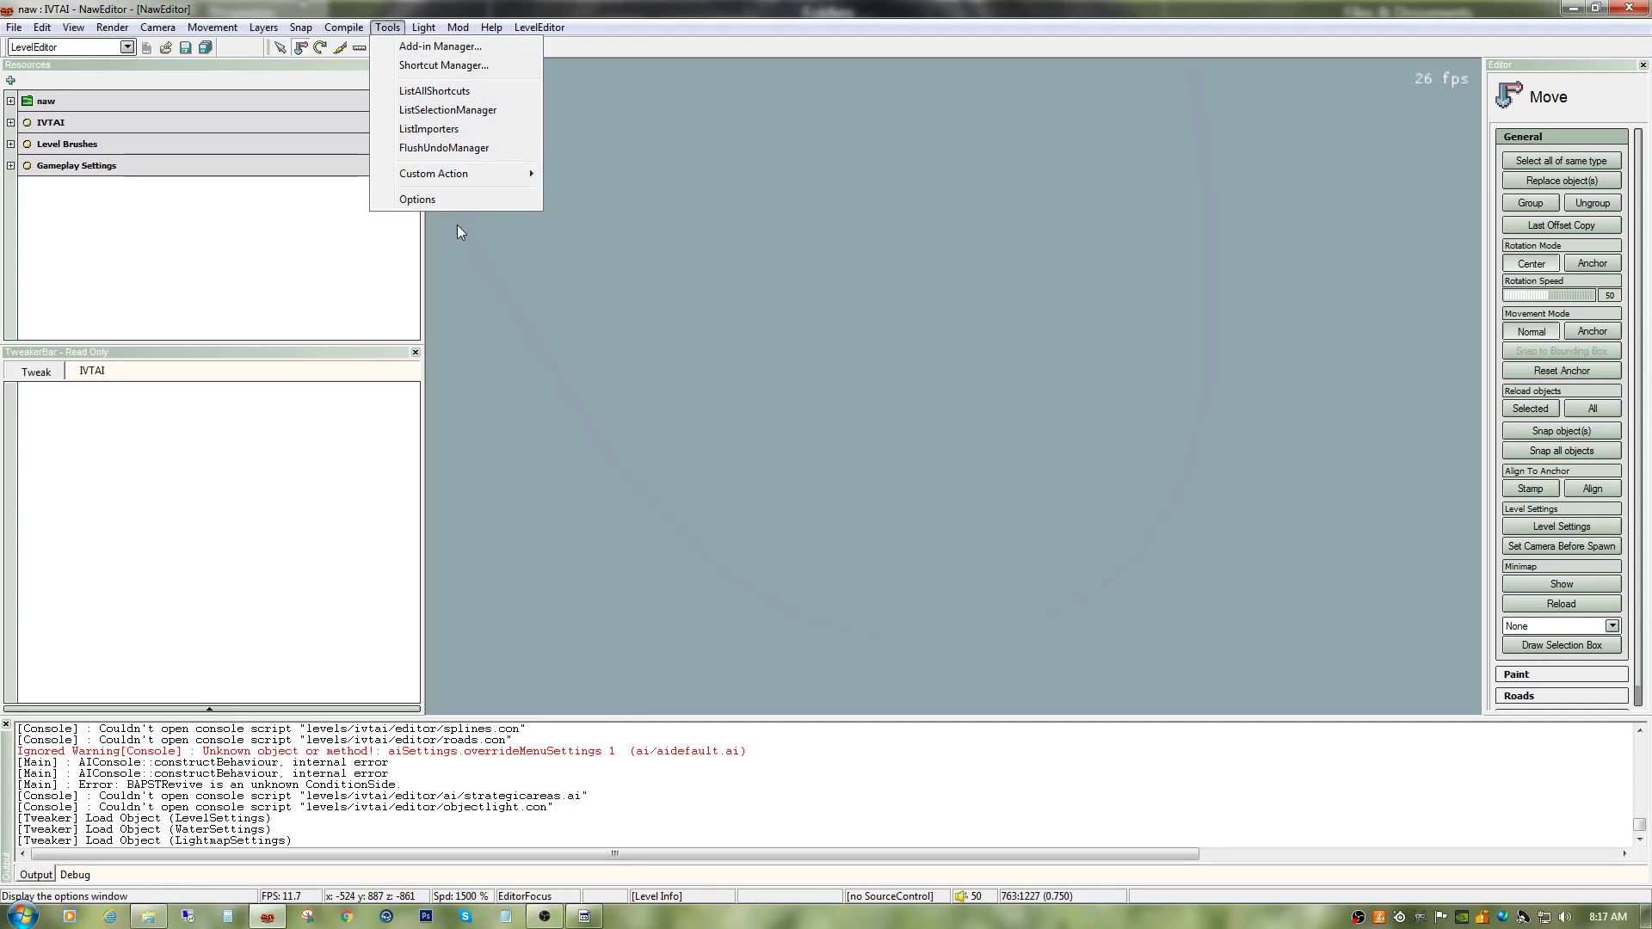
pyautogui.click(456, 201)
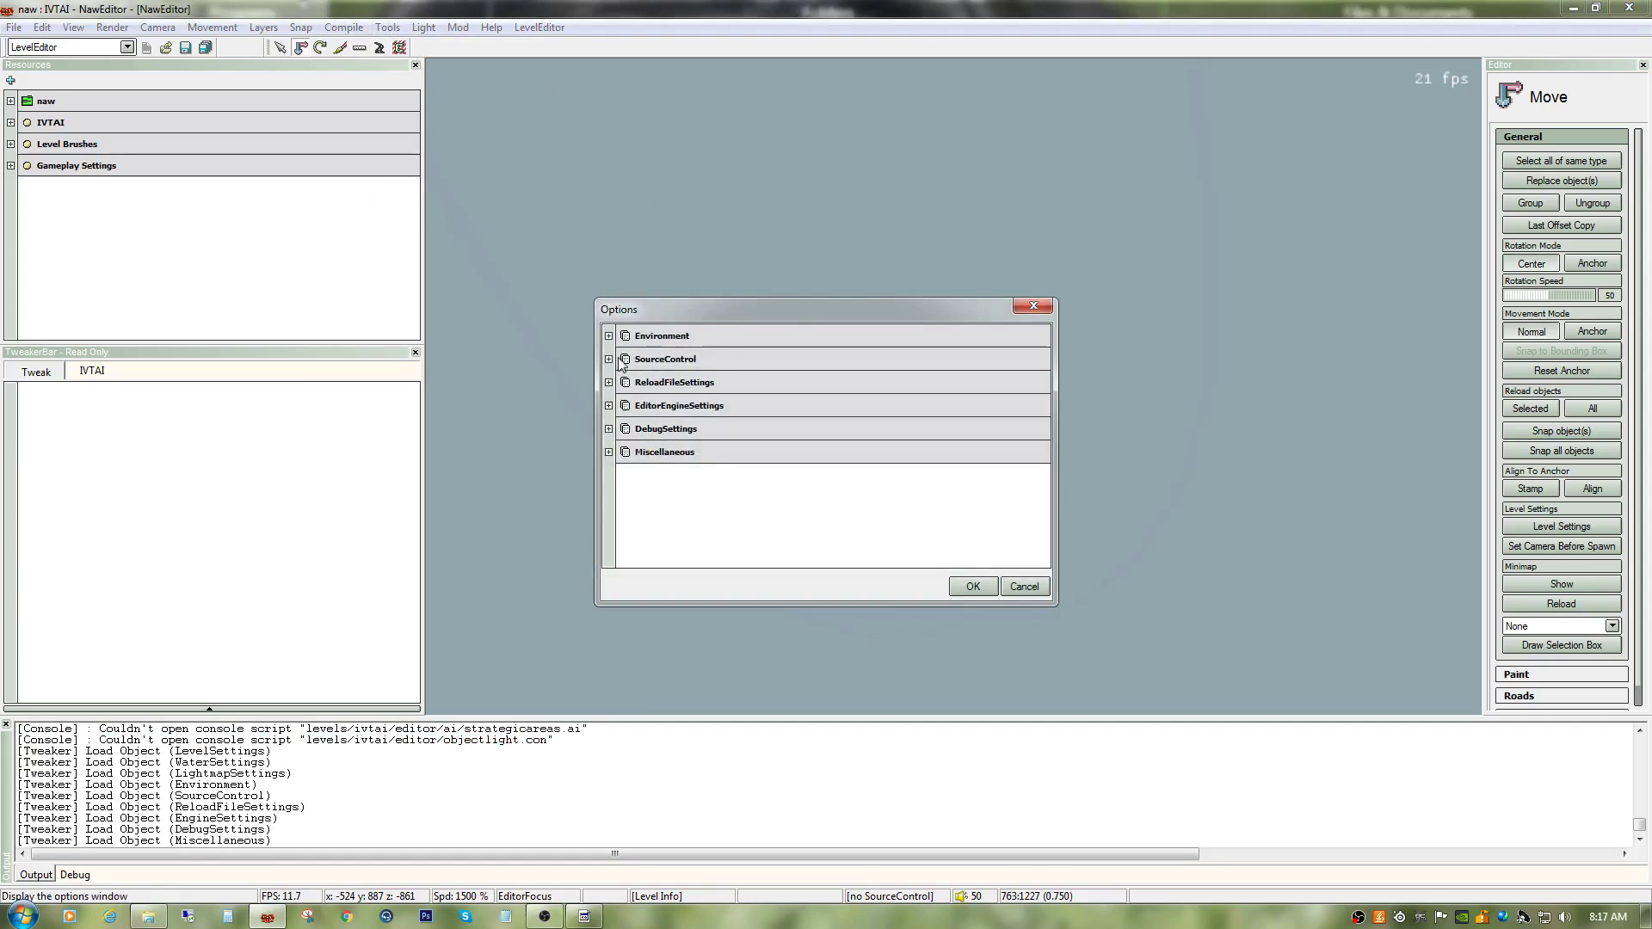
pyautogui.click(609, 406)
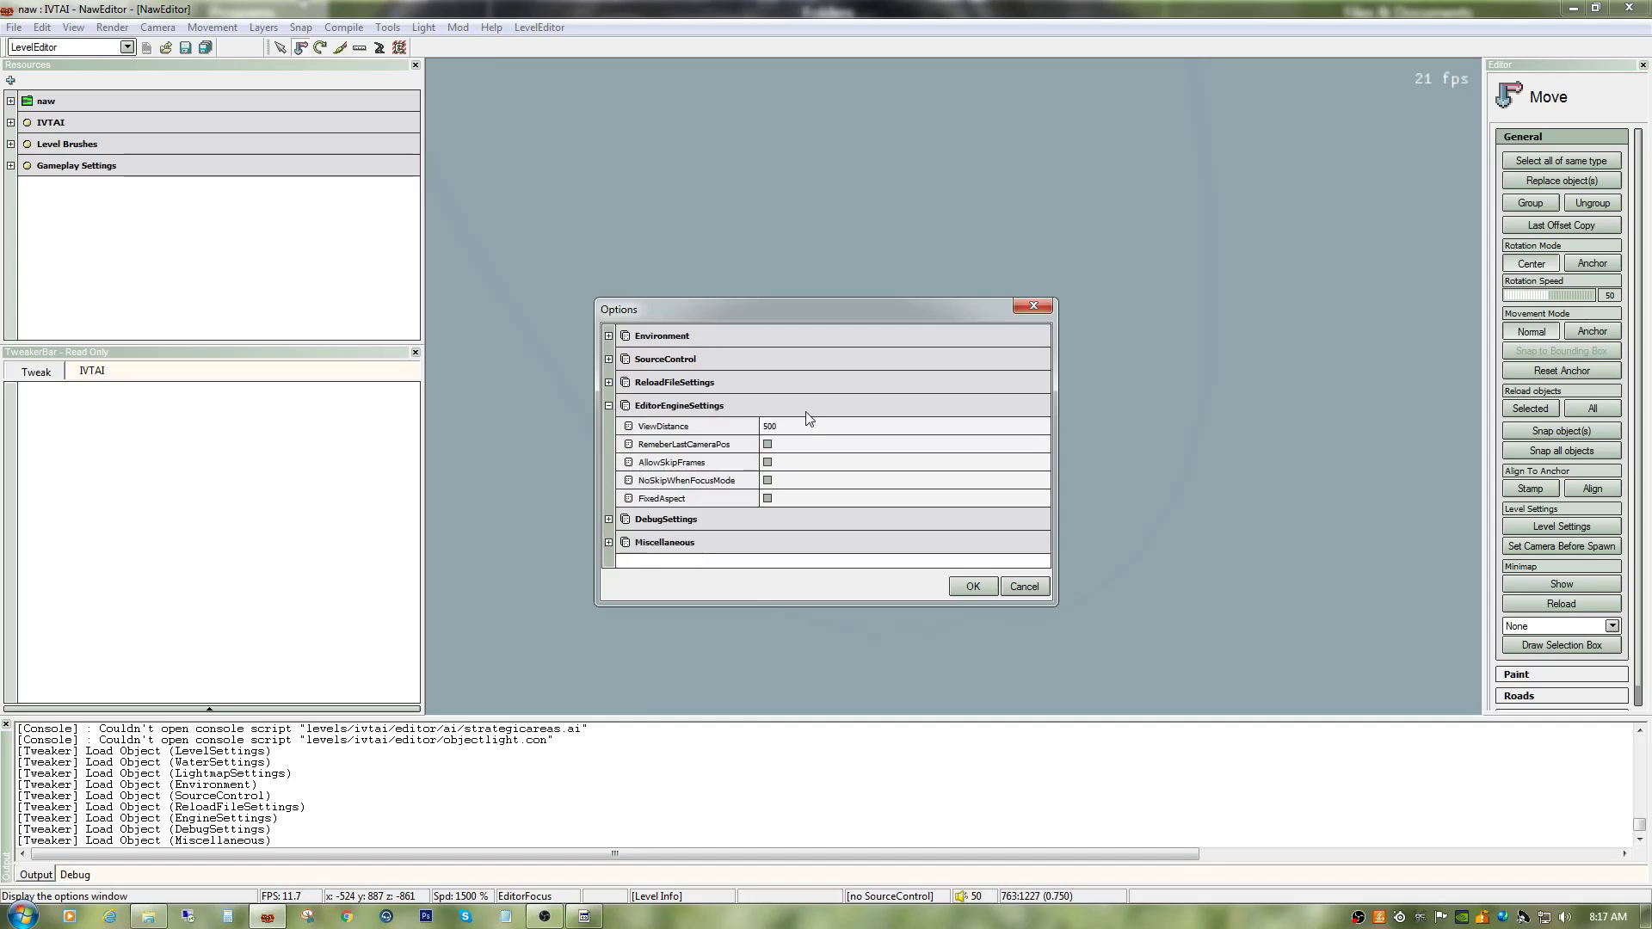
pyautogui.click(780, 425)
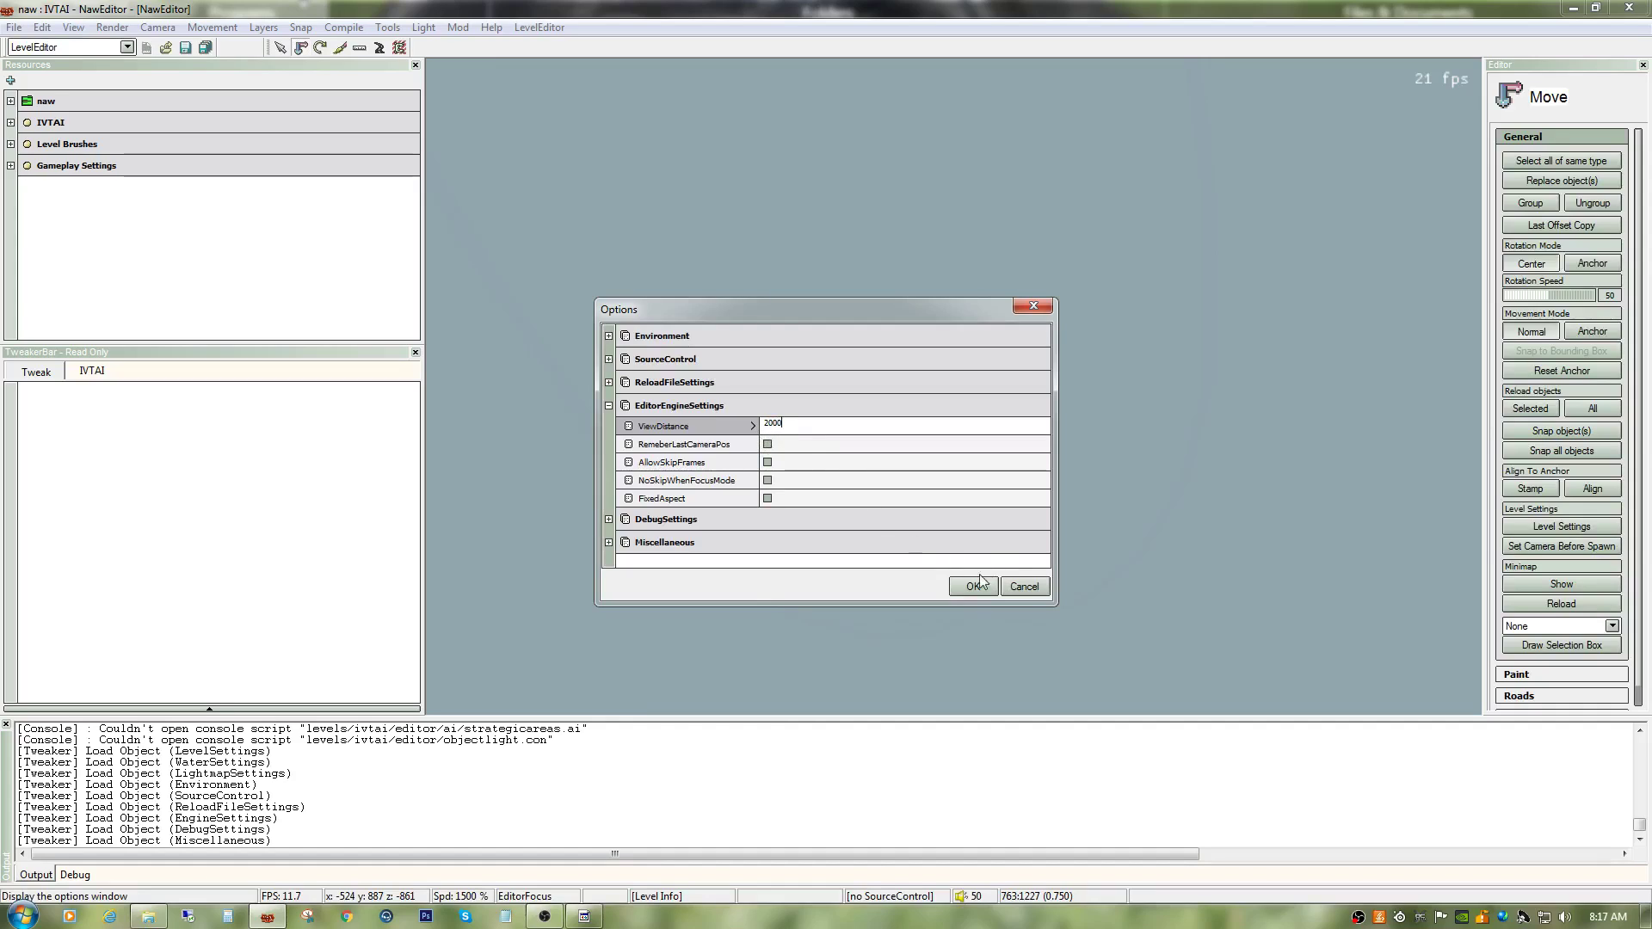
pyautogui.click(979, 577)
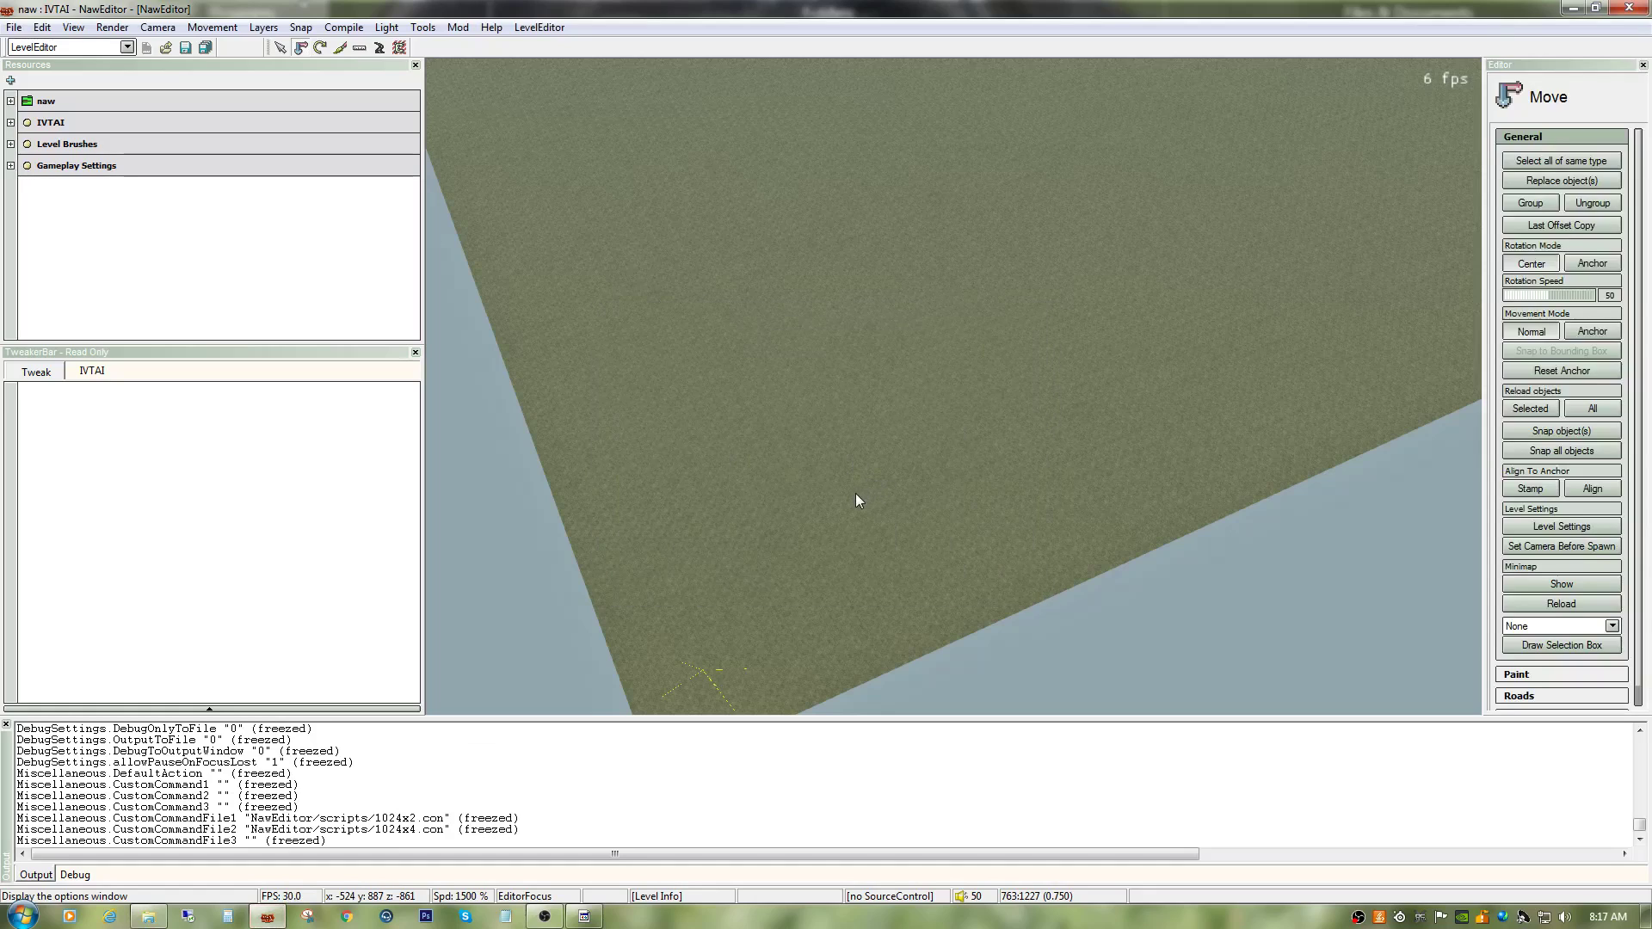
# Step: Activate Combat Area editing at the terrain corner near cp_name_base_1 and open the General entry under Combat Area
pyautogui.moveTo(855, 493)
pyautogui.mouseDown(button='right')
pyautogui.moveTo(855, 615)
pyautogui.moveTo(830, 625)
pyautogui.moveTo(813, 516)
pyautogui.moveTo(861, 499)
pyautogui.mouseUp(button='right')
pyautogui.press('a')
pyautogui.press('w')
pyautogui.press('w')
pyautogui.press('s')
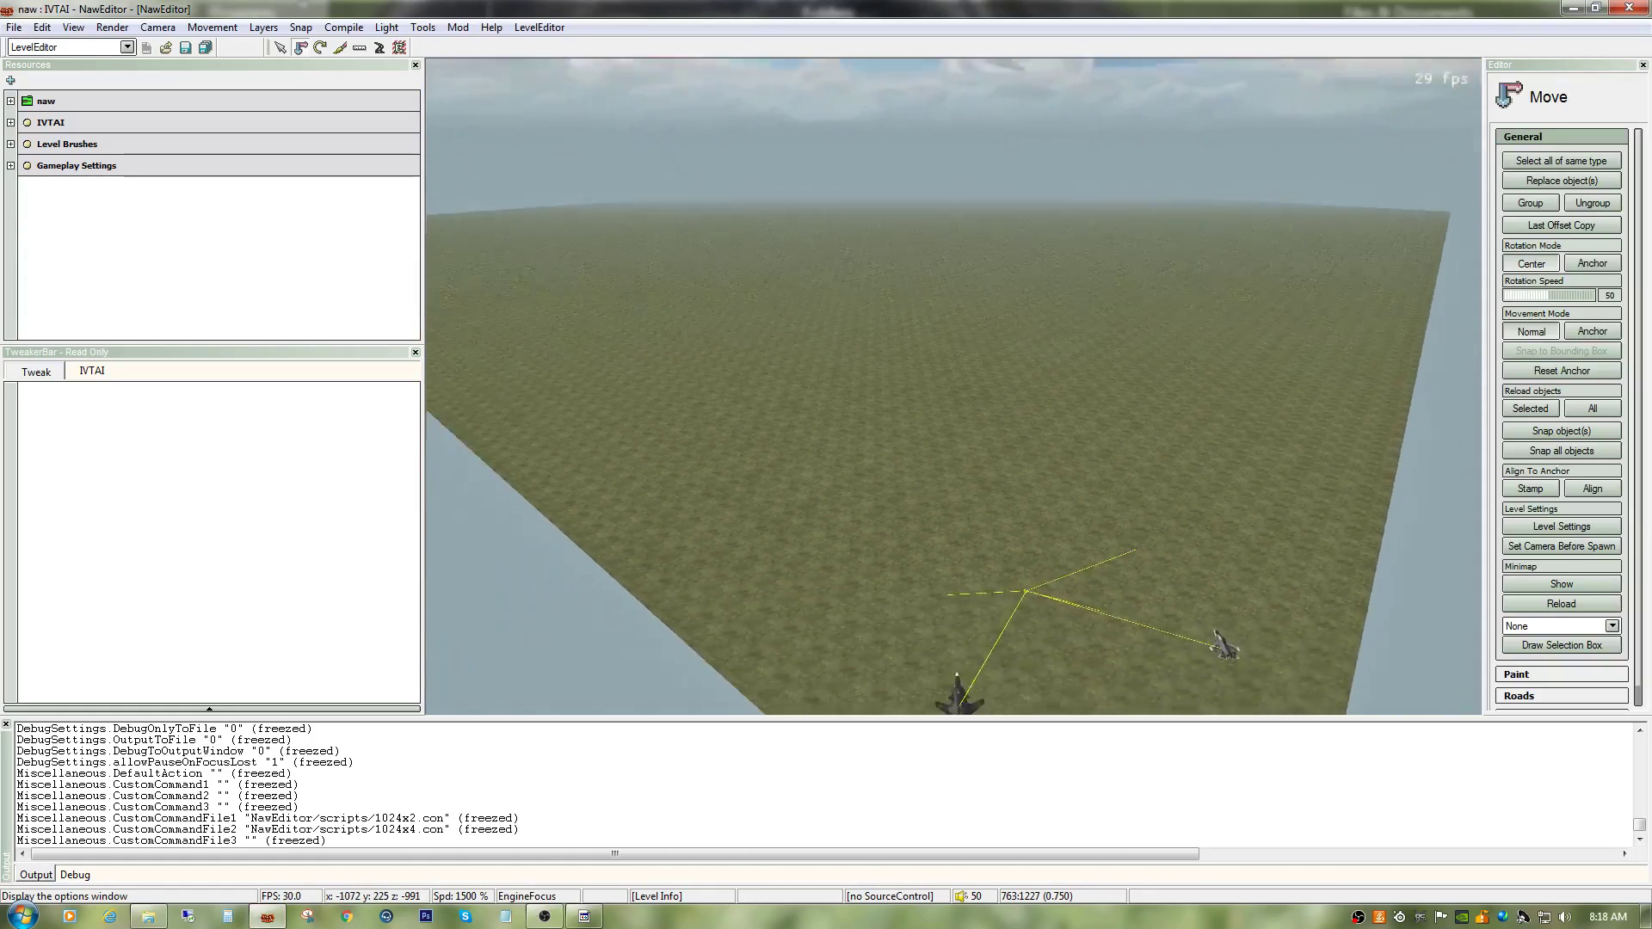
pyautogui.moveTo(894, 421); pyautogui.dragTo(978, 489, button='right')
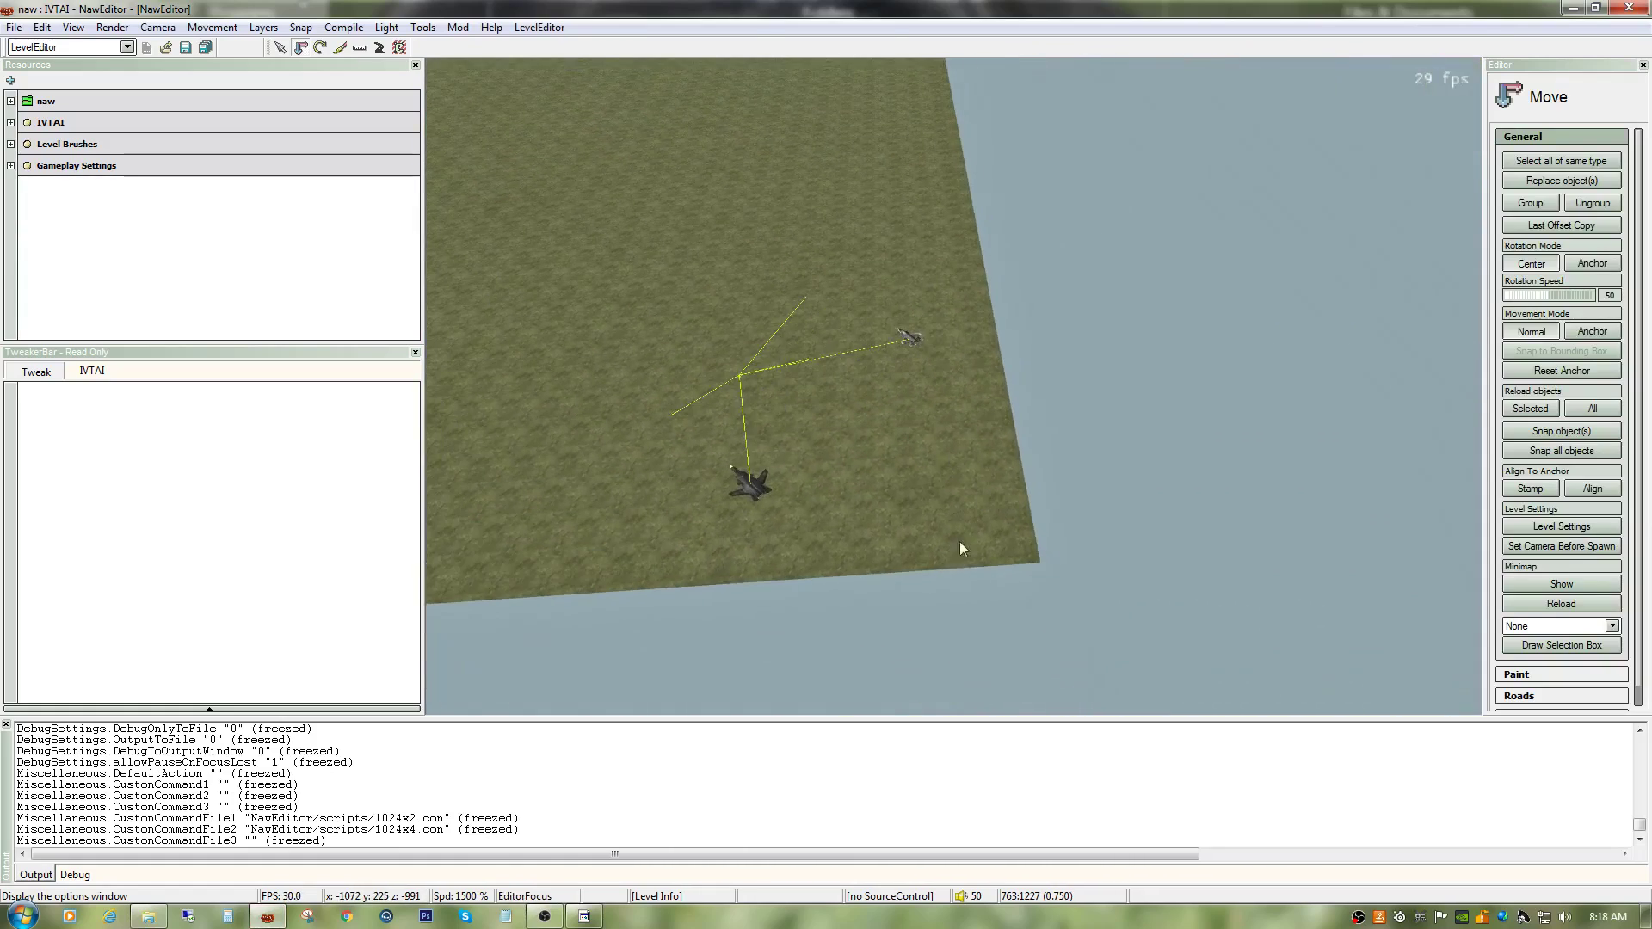
pyautogui.click(399, 47)
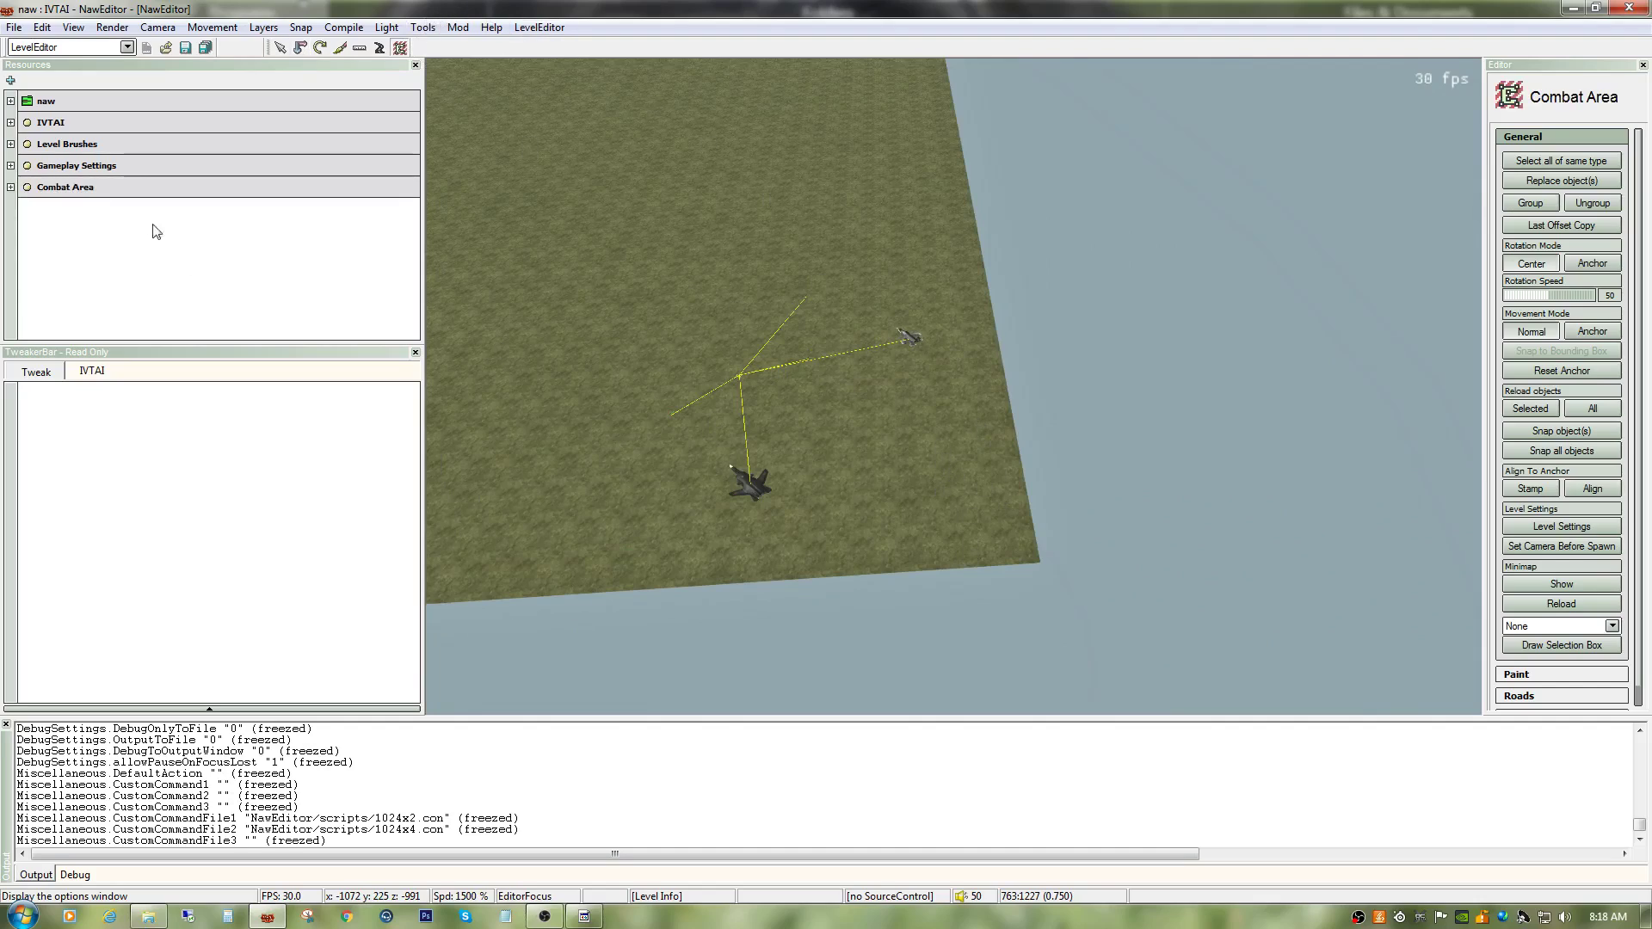
pyautogui.click(10, 187)
pyautogui.click(34, 208)
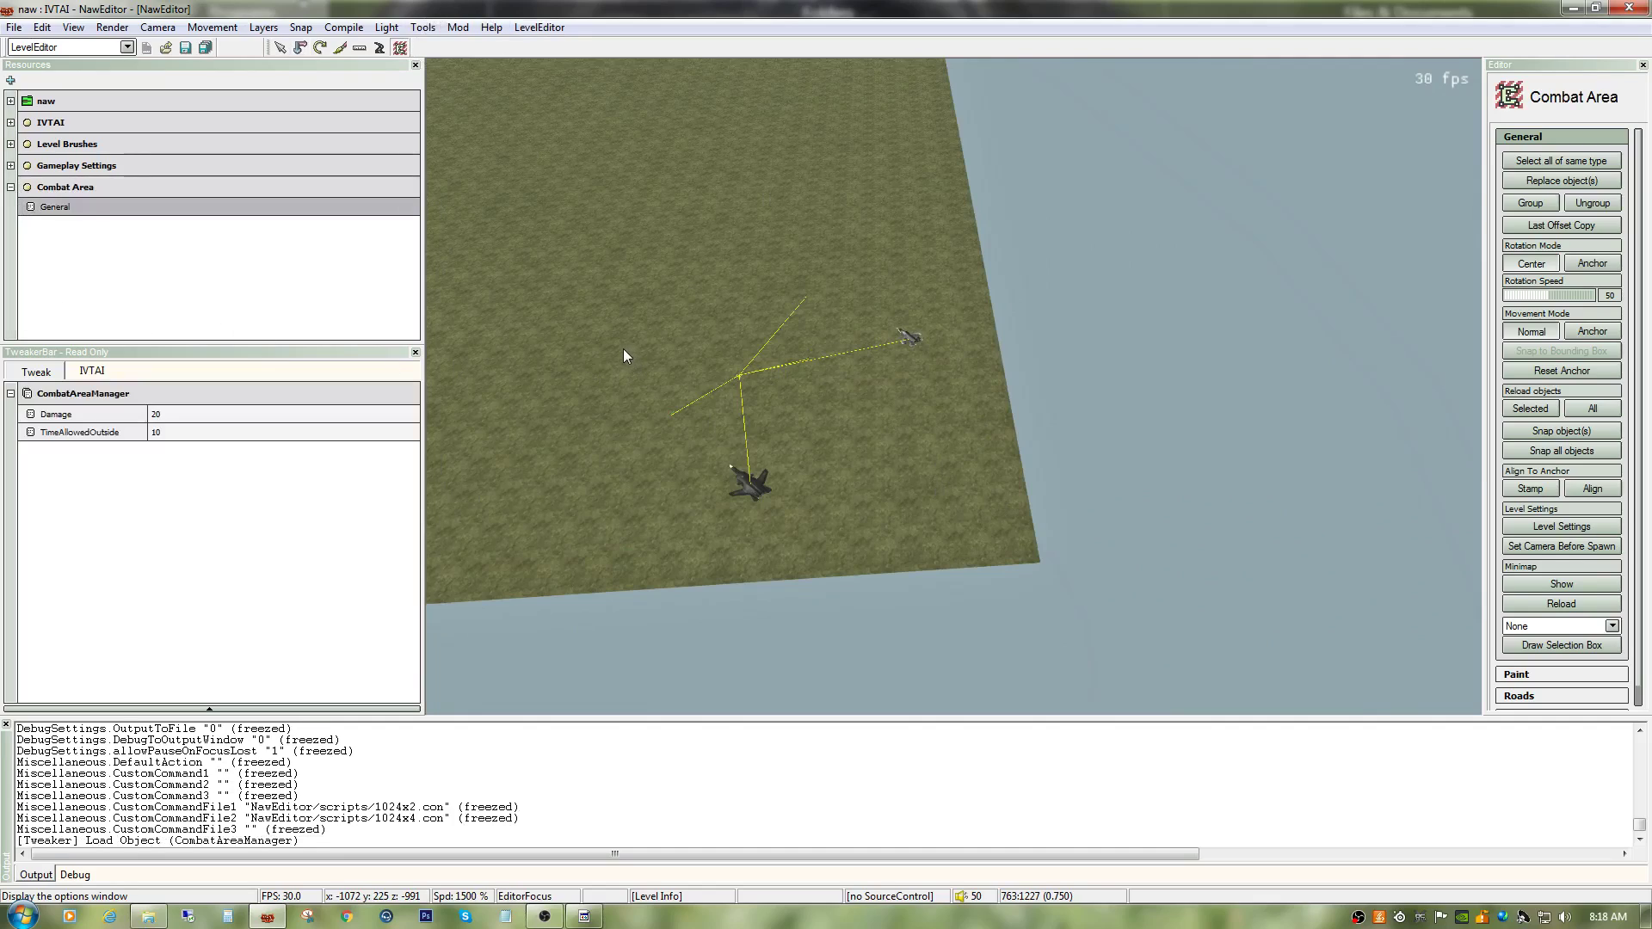
# Step: Turn on AI drawing in the render options and reselect the General entry under Combat Area
pyautogui.click(112, 26)
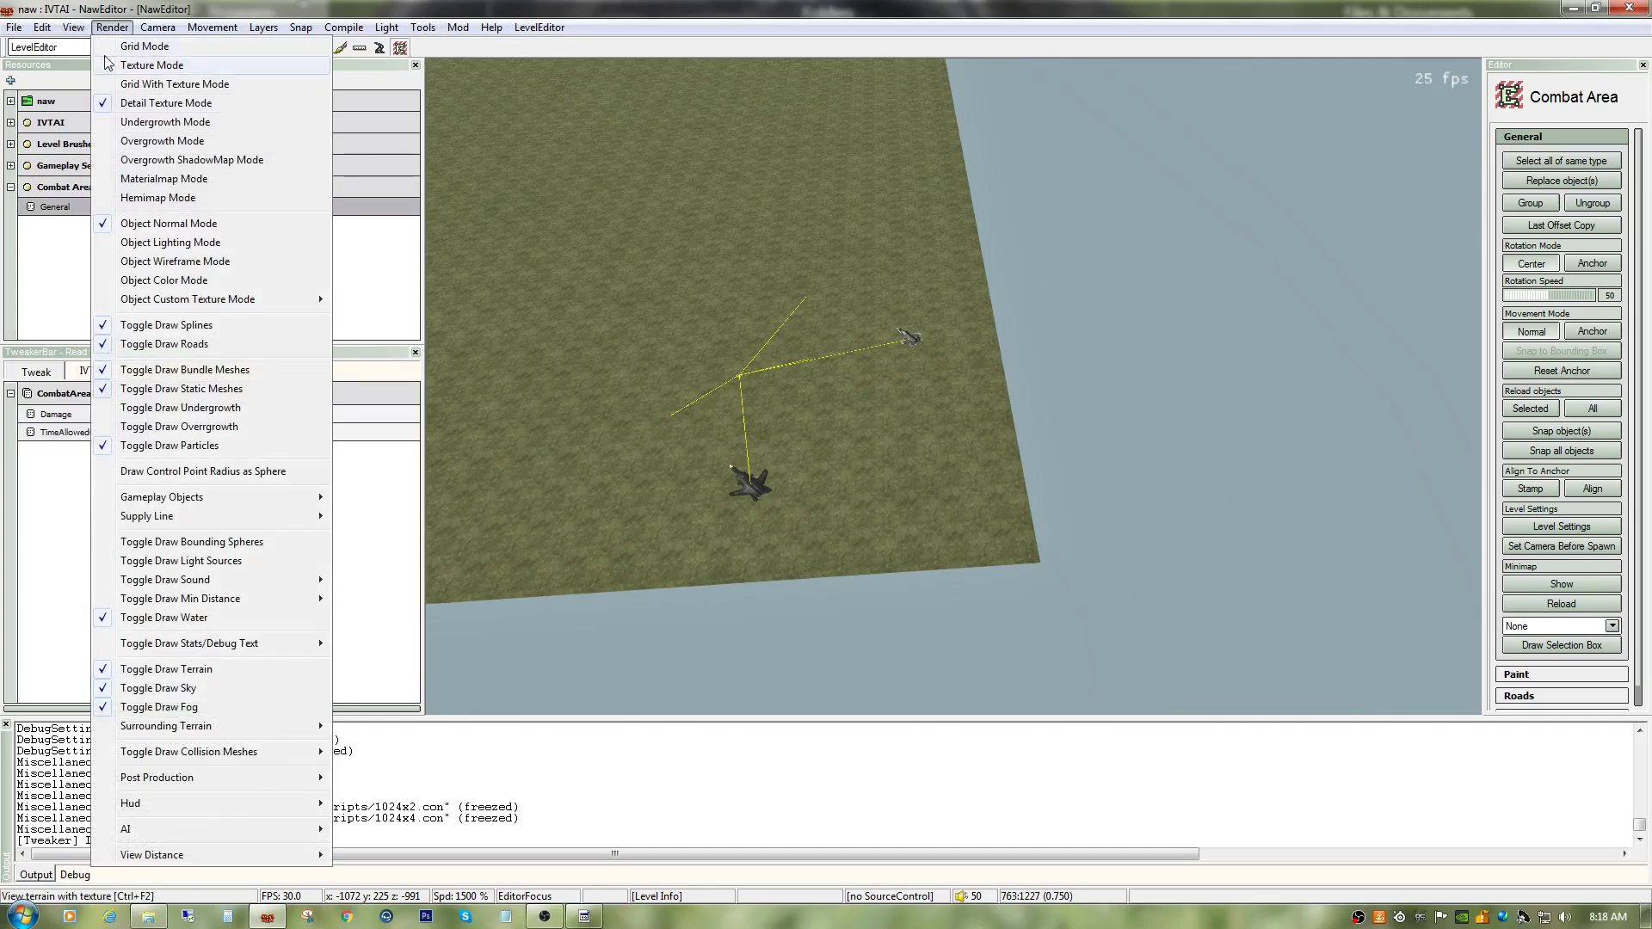
pyautogui.moveTo(258, 830)
pyautogui.click(387, 829)
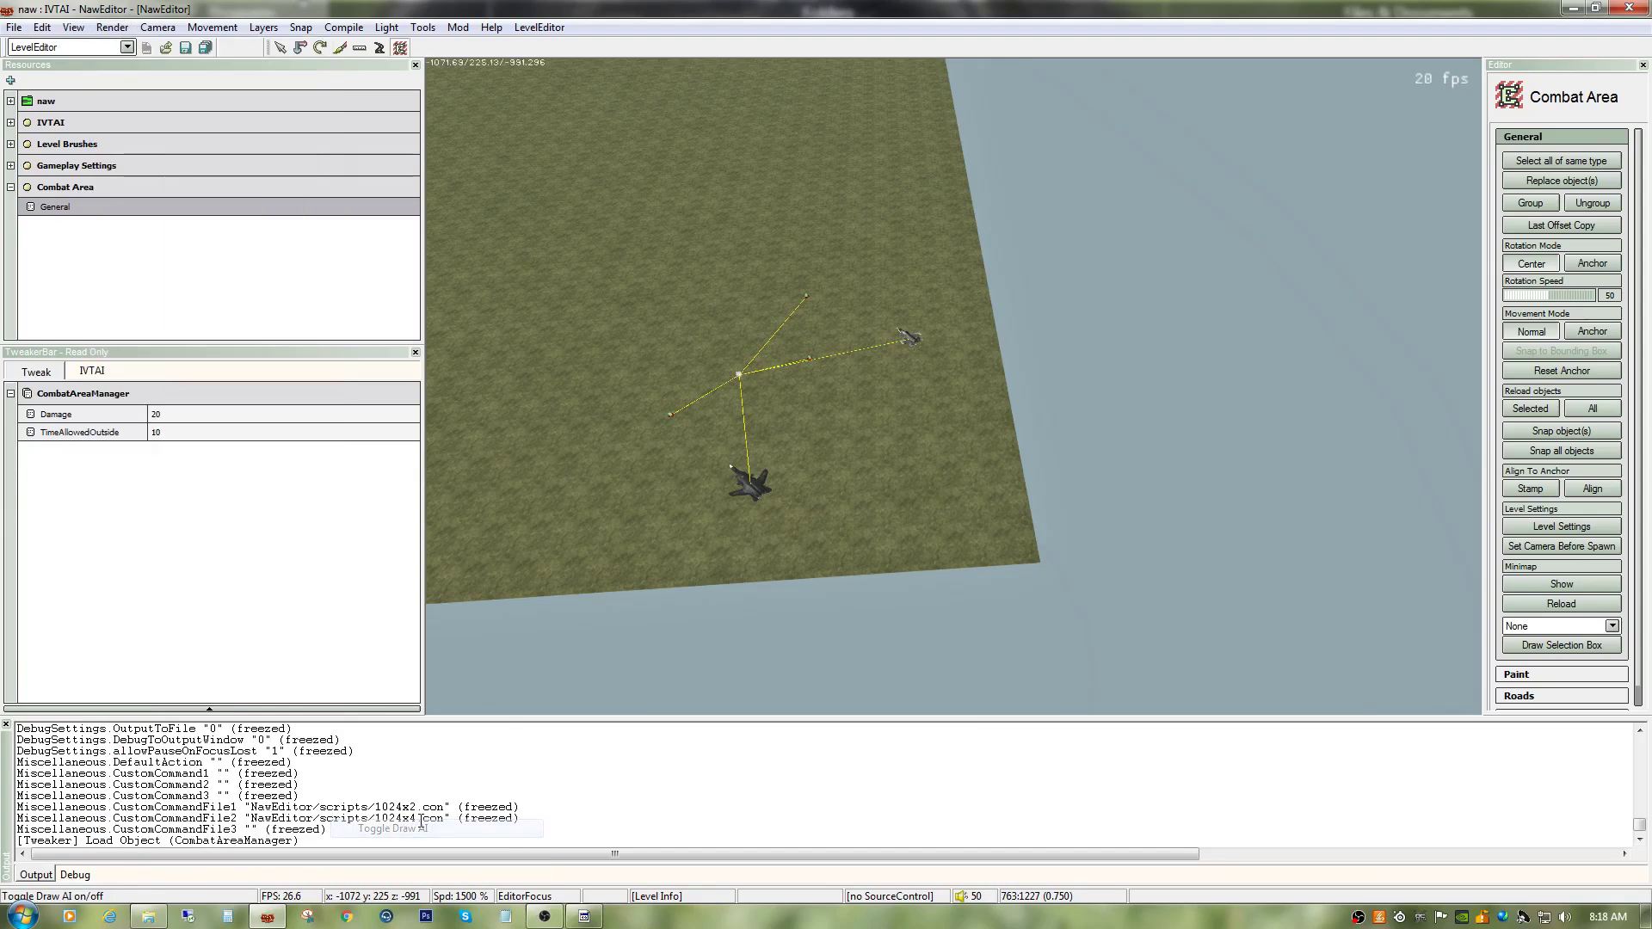
pyautogui.click(31, 208)
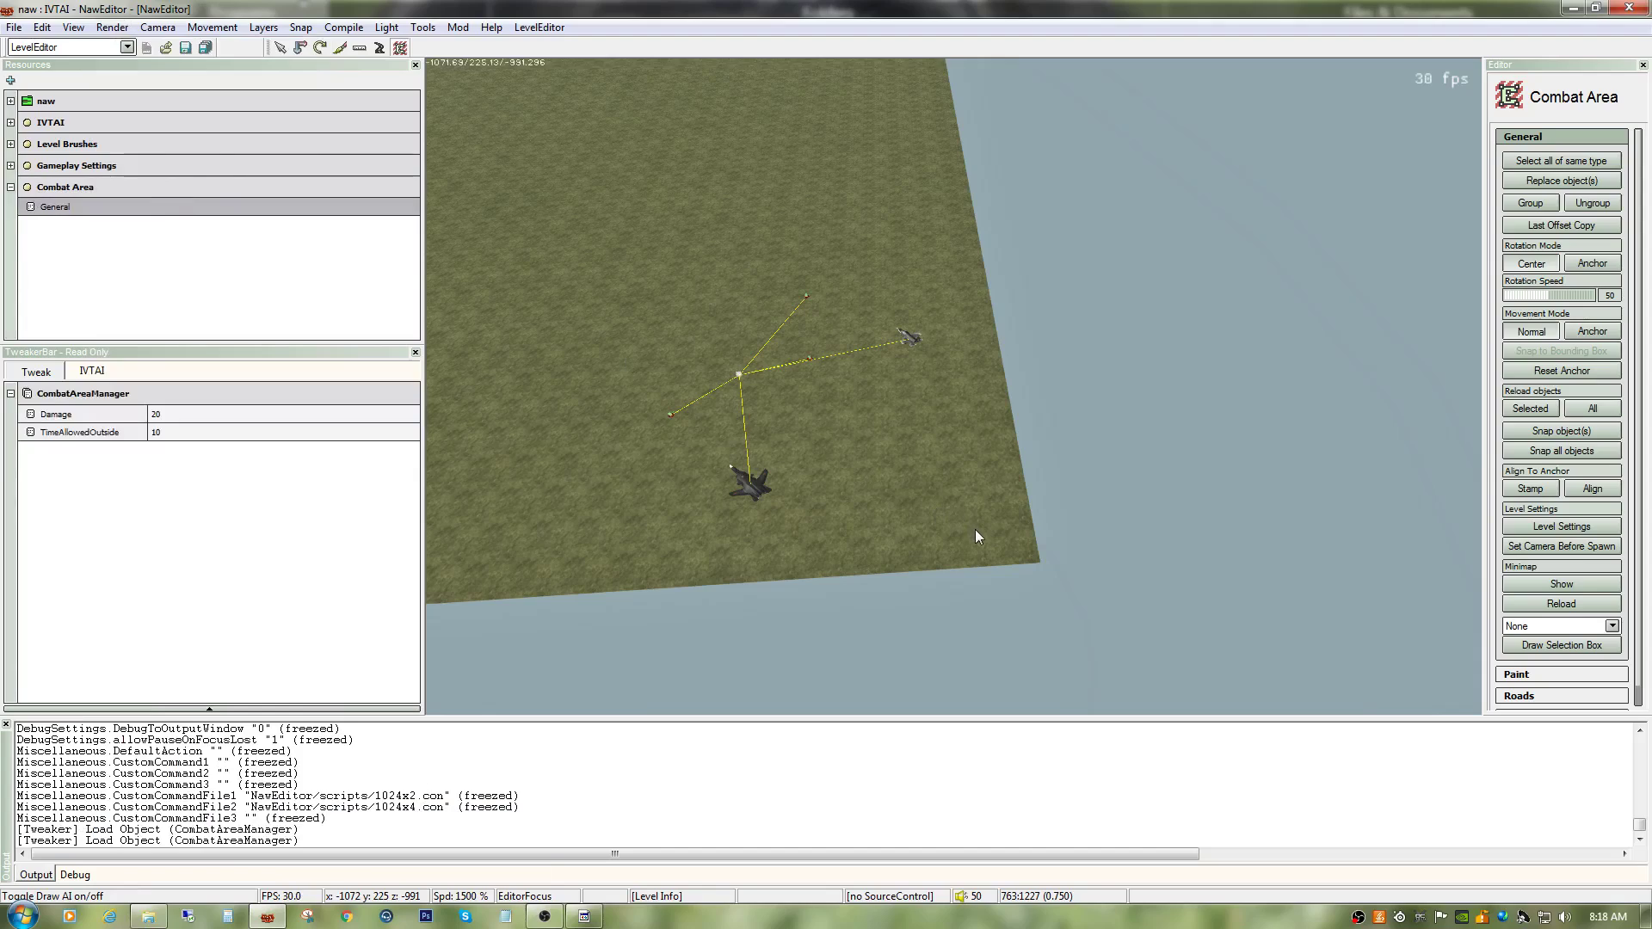
# Step: Add combat area control points just inside the terrain corner near cp_name_base_1 and the corner at the other end of the same edge
pyautogui.rightClick(999, 535)
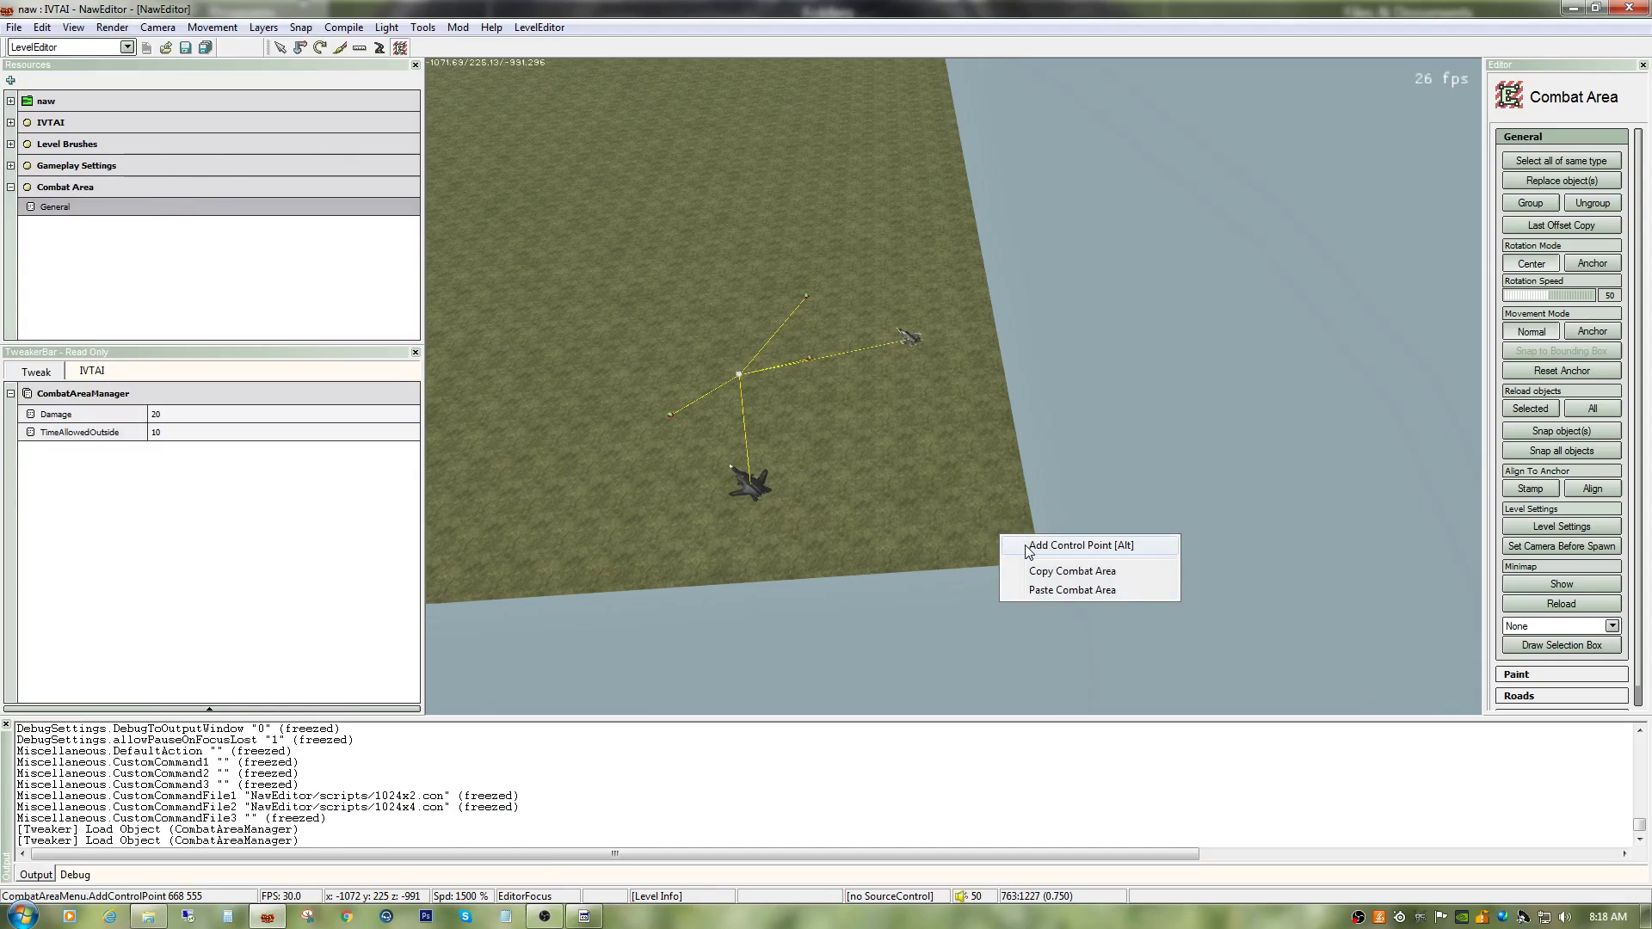
pyautogui.click(1028, 546)
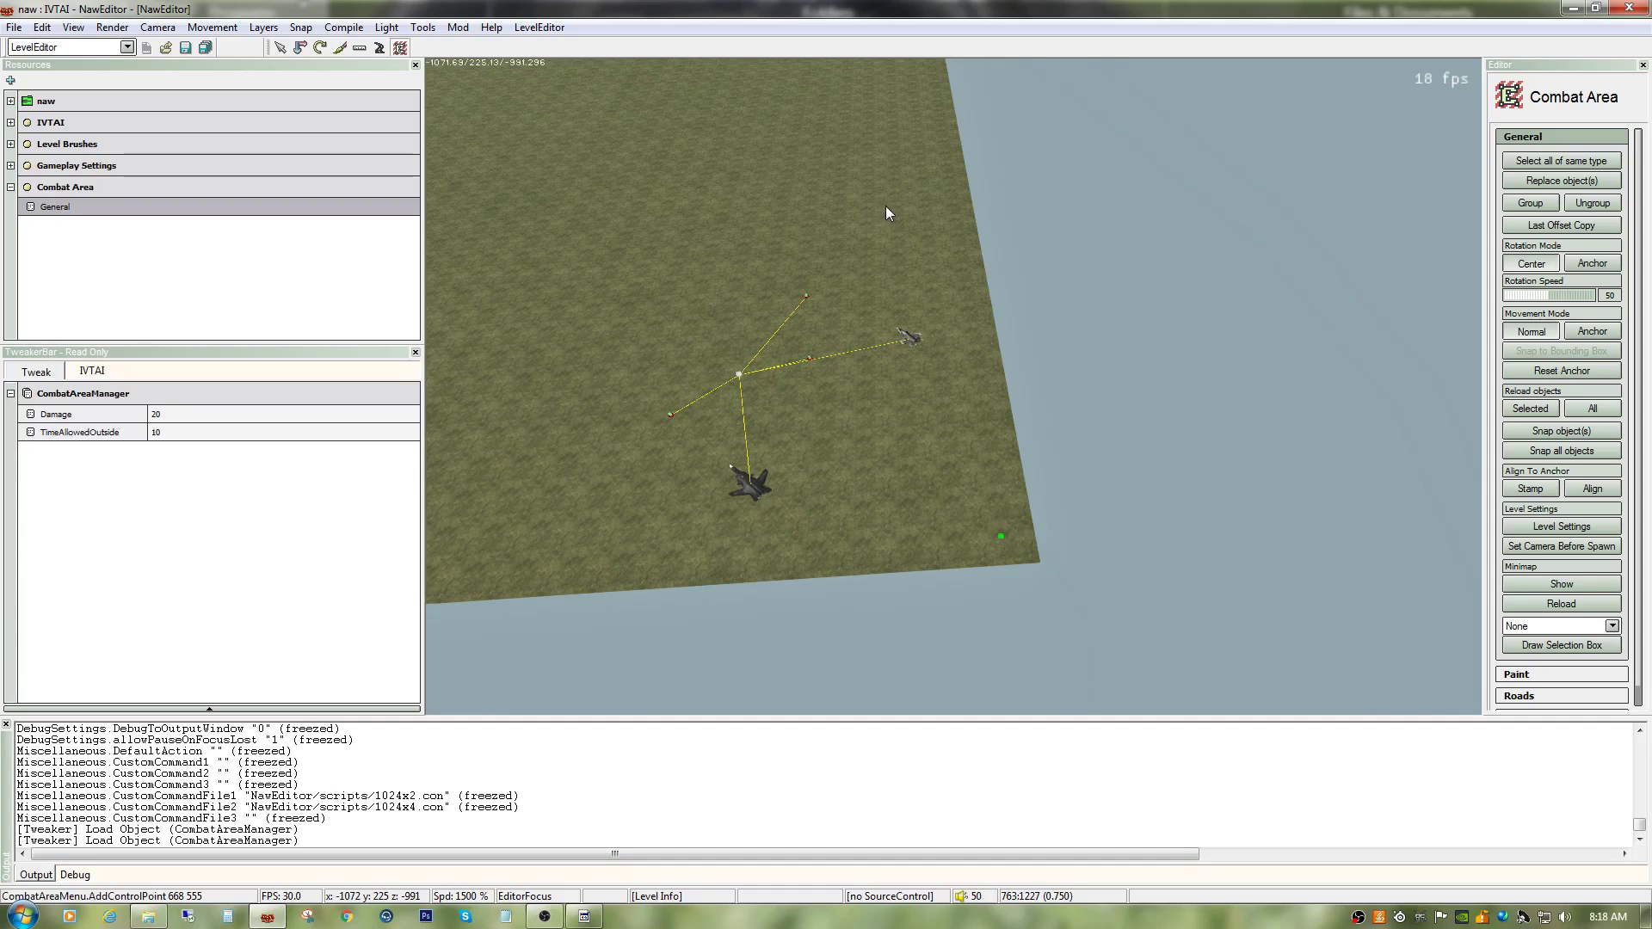
pyautogui.moveTo(885, 204); pyautogui.dragTo(885, 185, button='right')
pyautogui.moveTo(854, 85); pyautogui.dragTo(1051, 302, button='right')
pyautogui.press('w')
pyautogui.press('w')
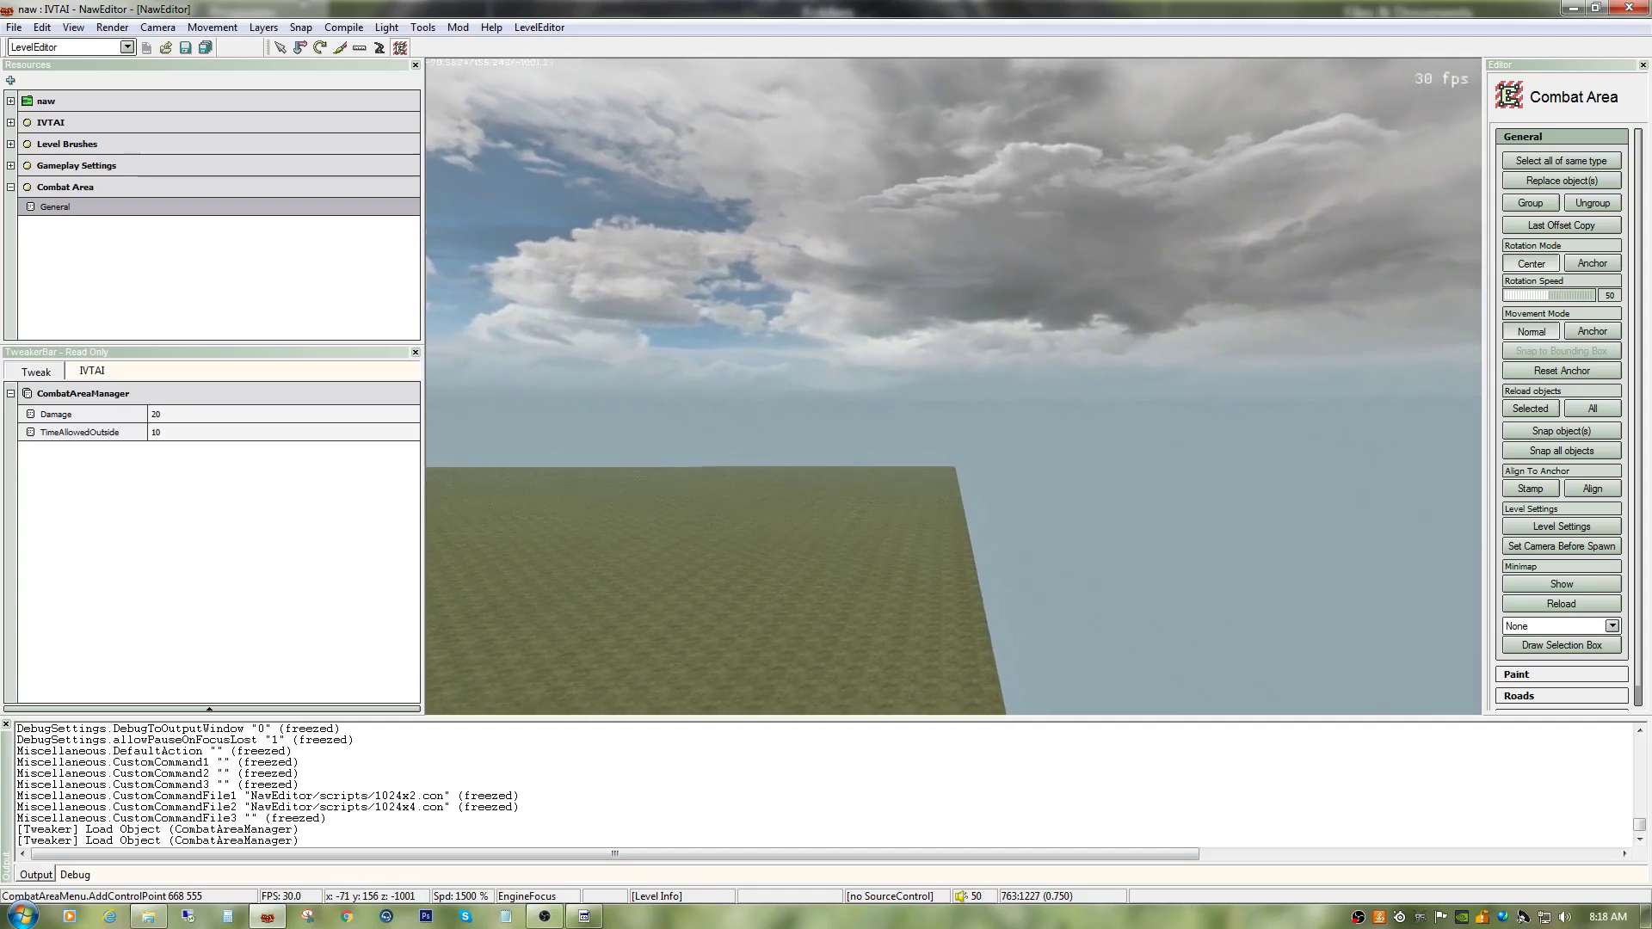
pyautogui.press('w')
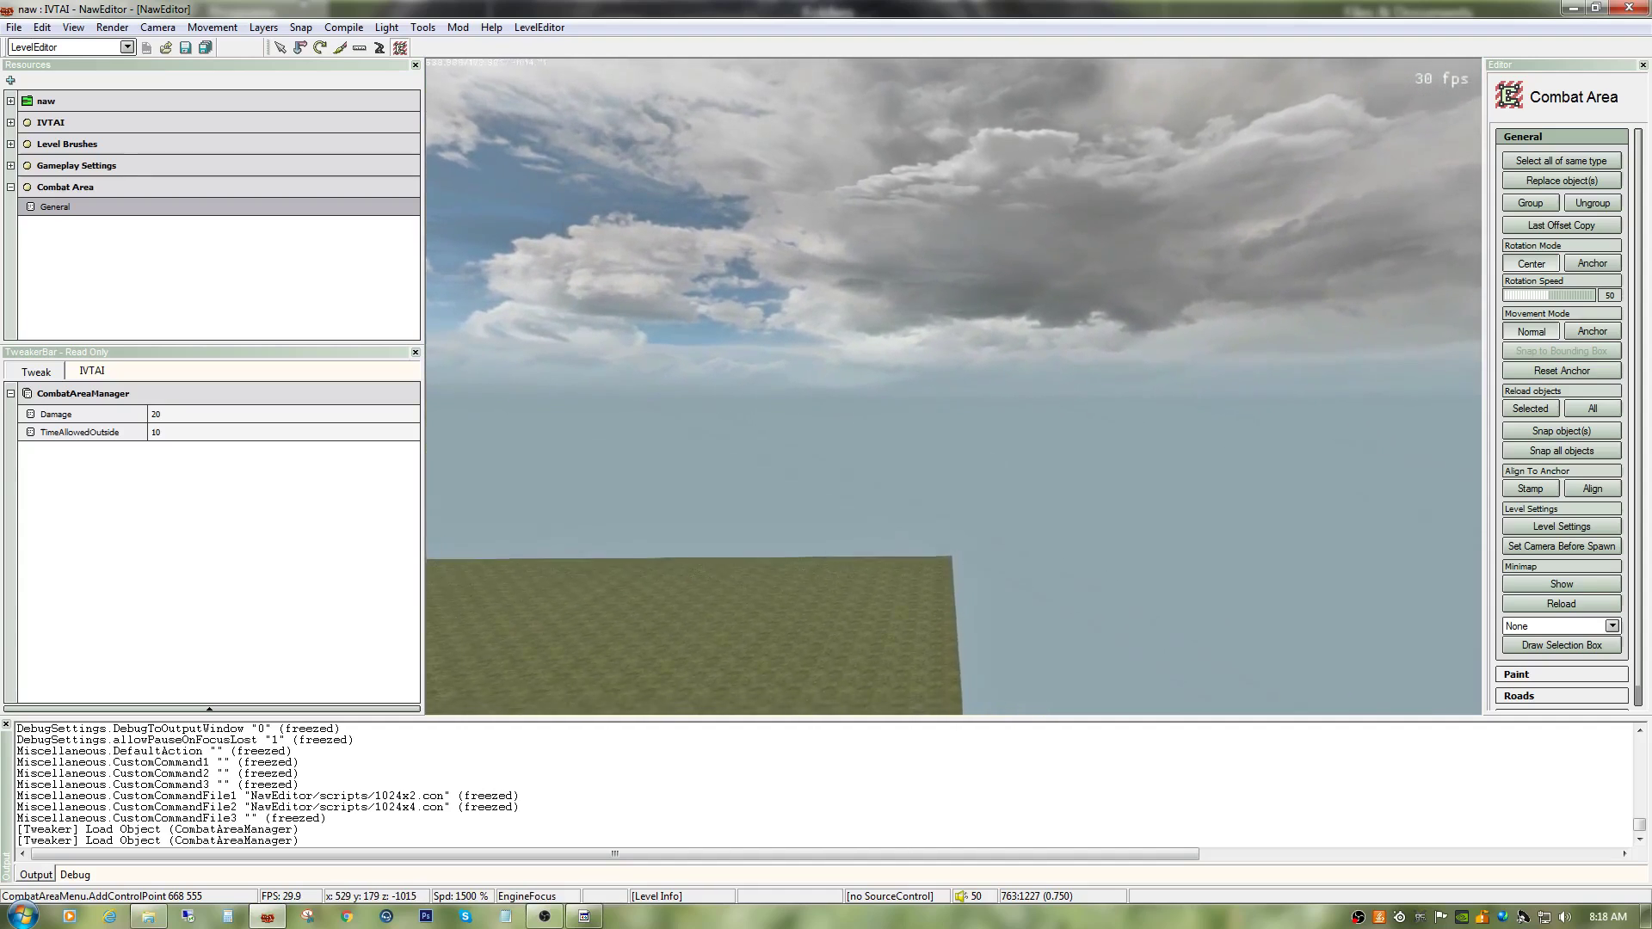
pyautogui.moveTo(1051, 302); pyautogui.dragTo(946, 413, button='right')
pyautogui.press('s')
pyautogui.moveTo(1153, 430); pyautogui.dragTo(1108, 467, button='right')
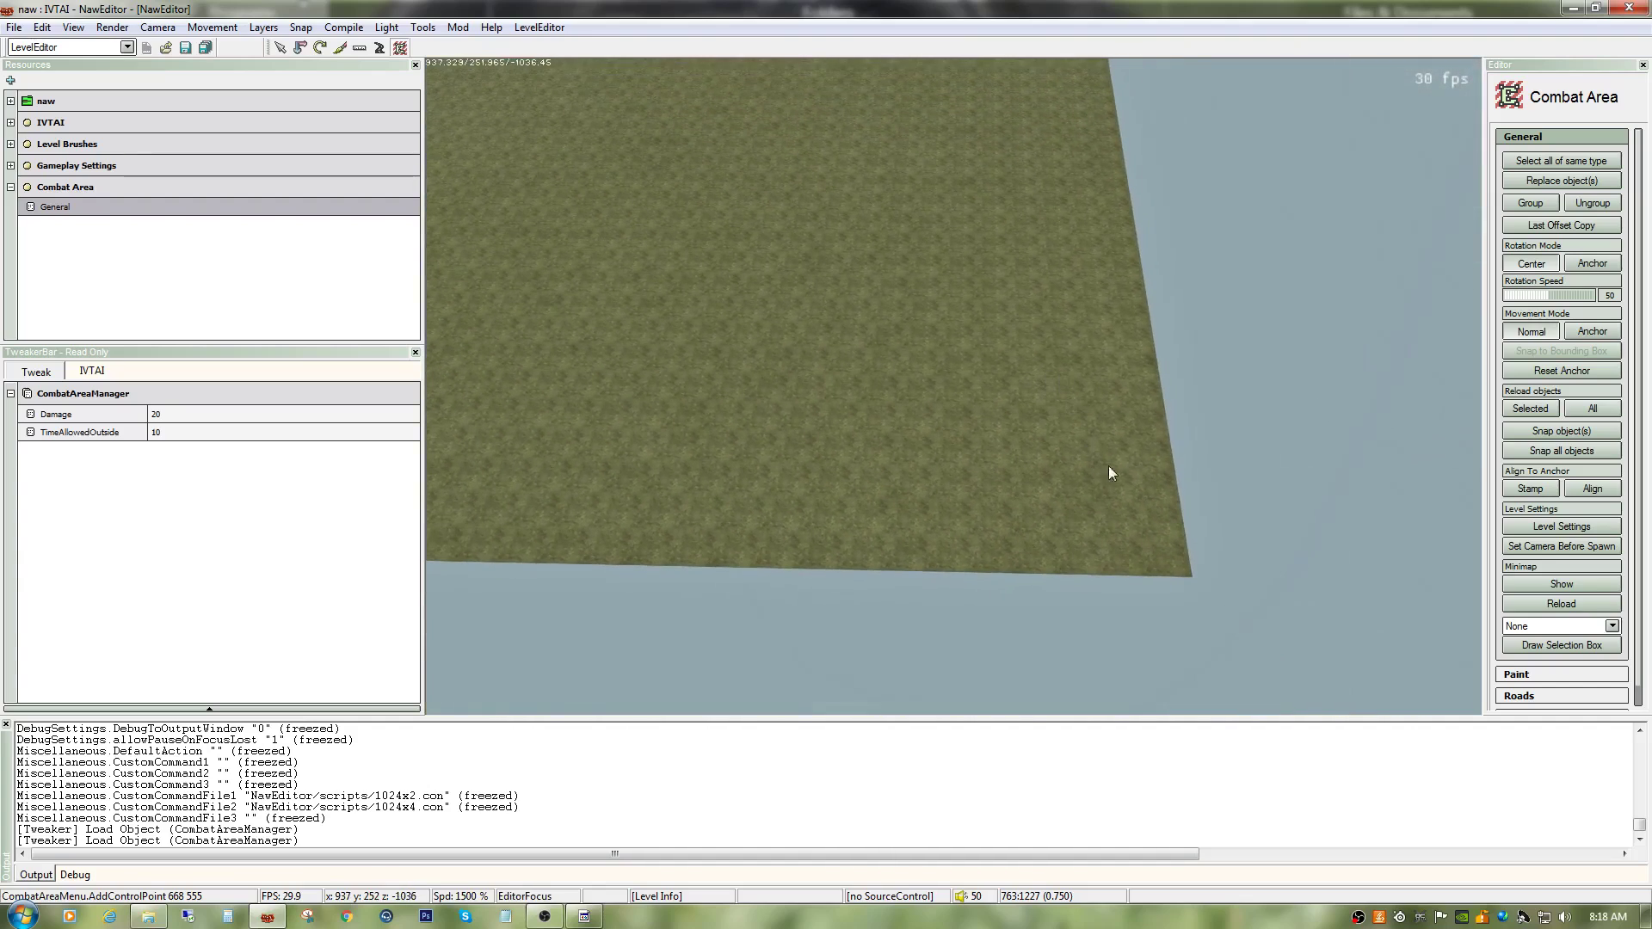
pyautogui.rightClick(1122, 533)
pyautogui.click(1143, 544)
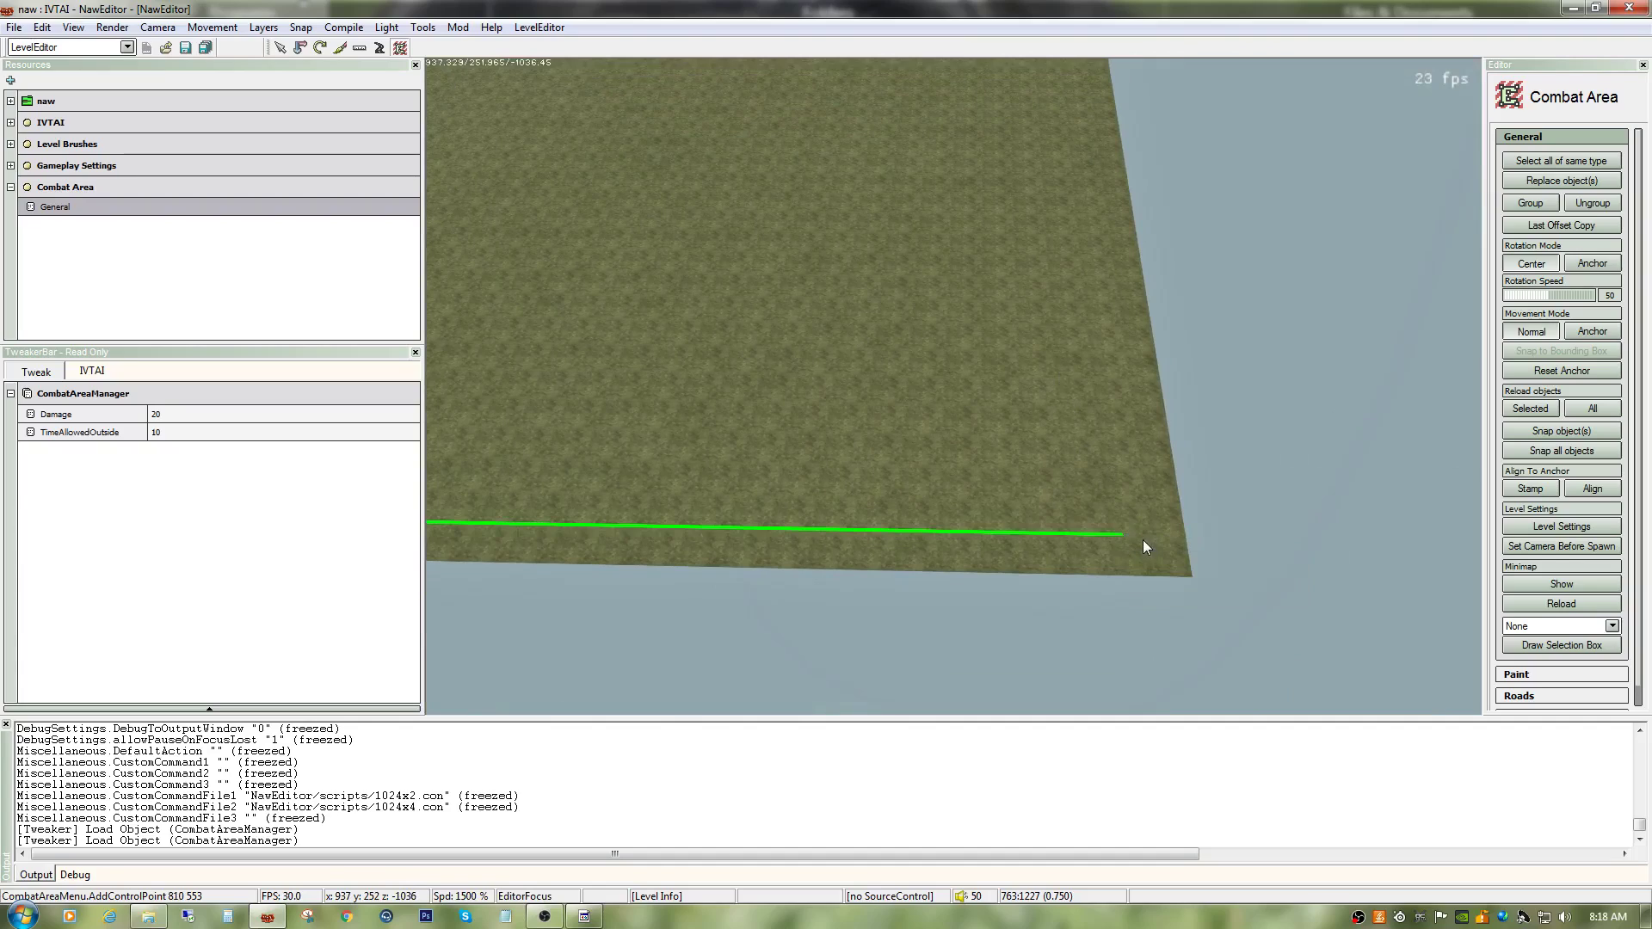
pyautogui.click(1013, 532)
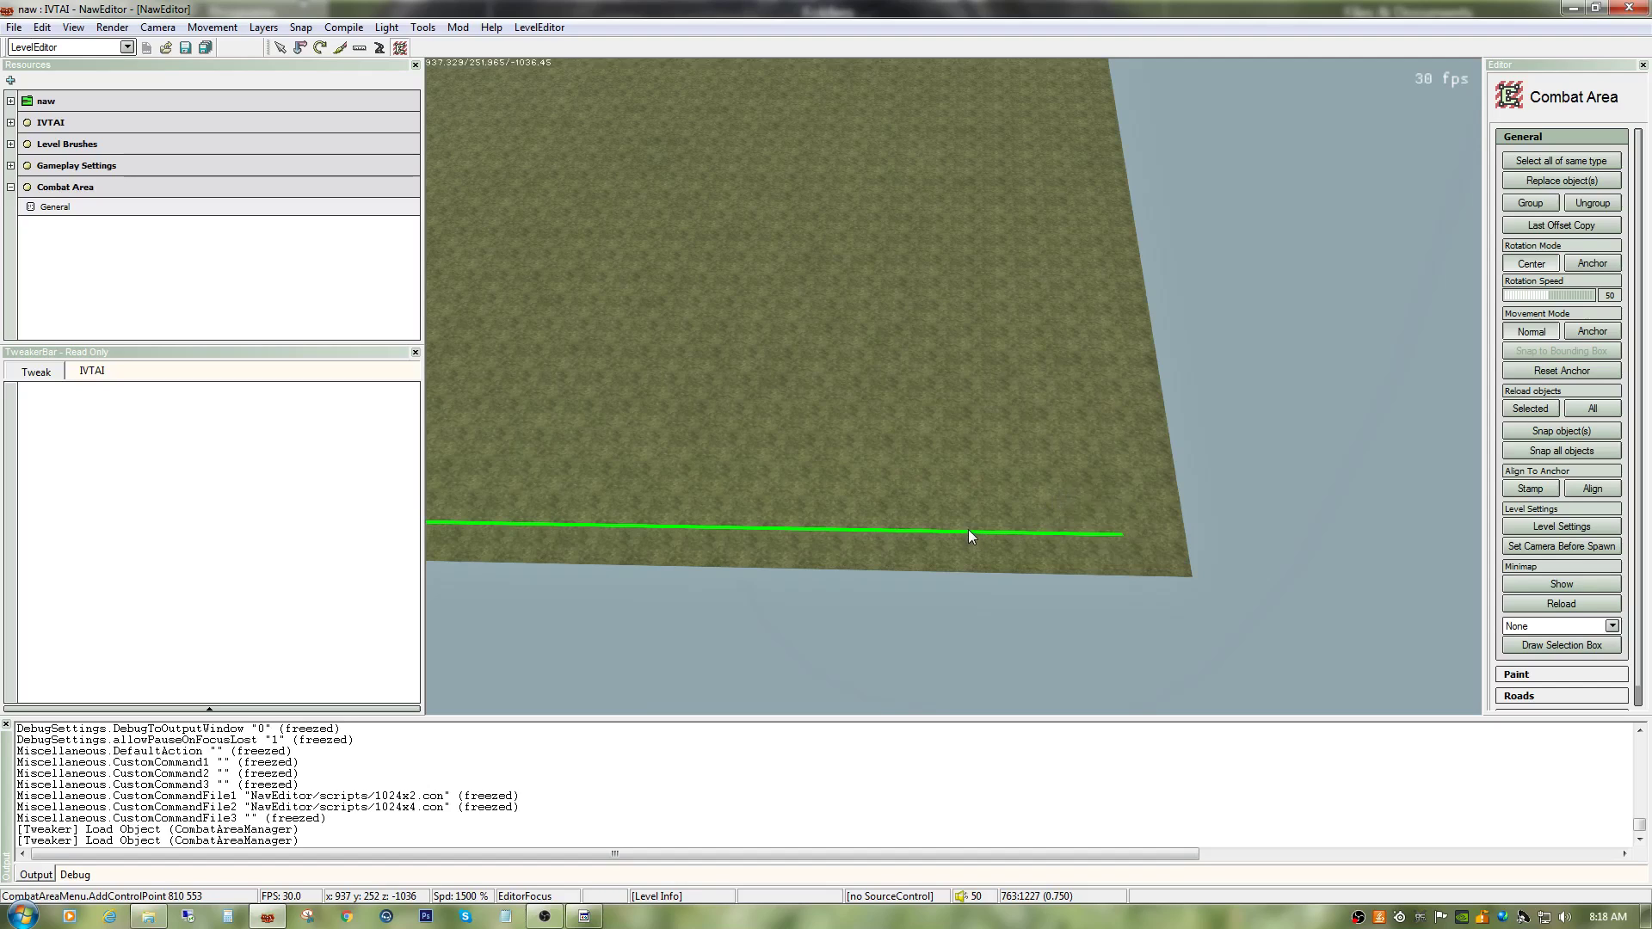
# Step: Add the third combat area control point just inside the terrain corner near cp_name_base_2
pyautogui.press('w')
pyautogui.moveTo(1189, 508); pyautogui.dragTo(1189, 501, button='right')
pyautogui.press('w')
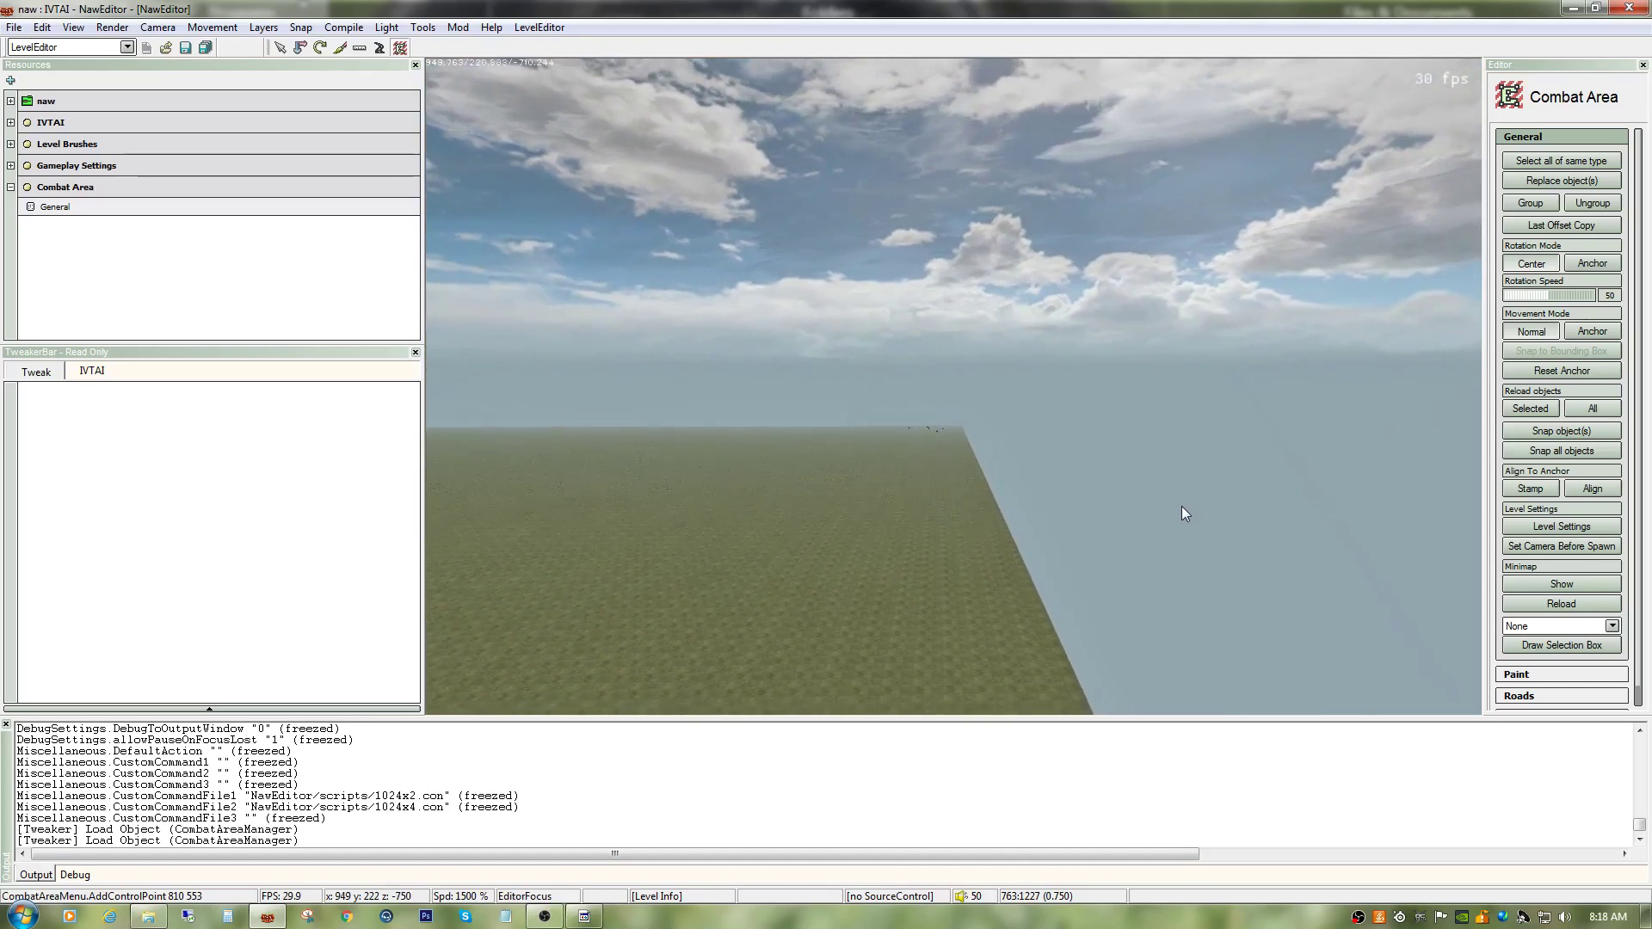
pyautogui.press('w')
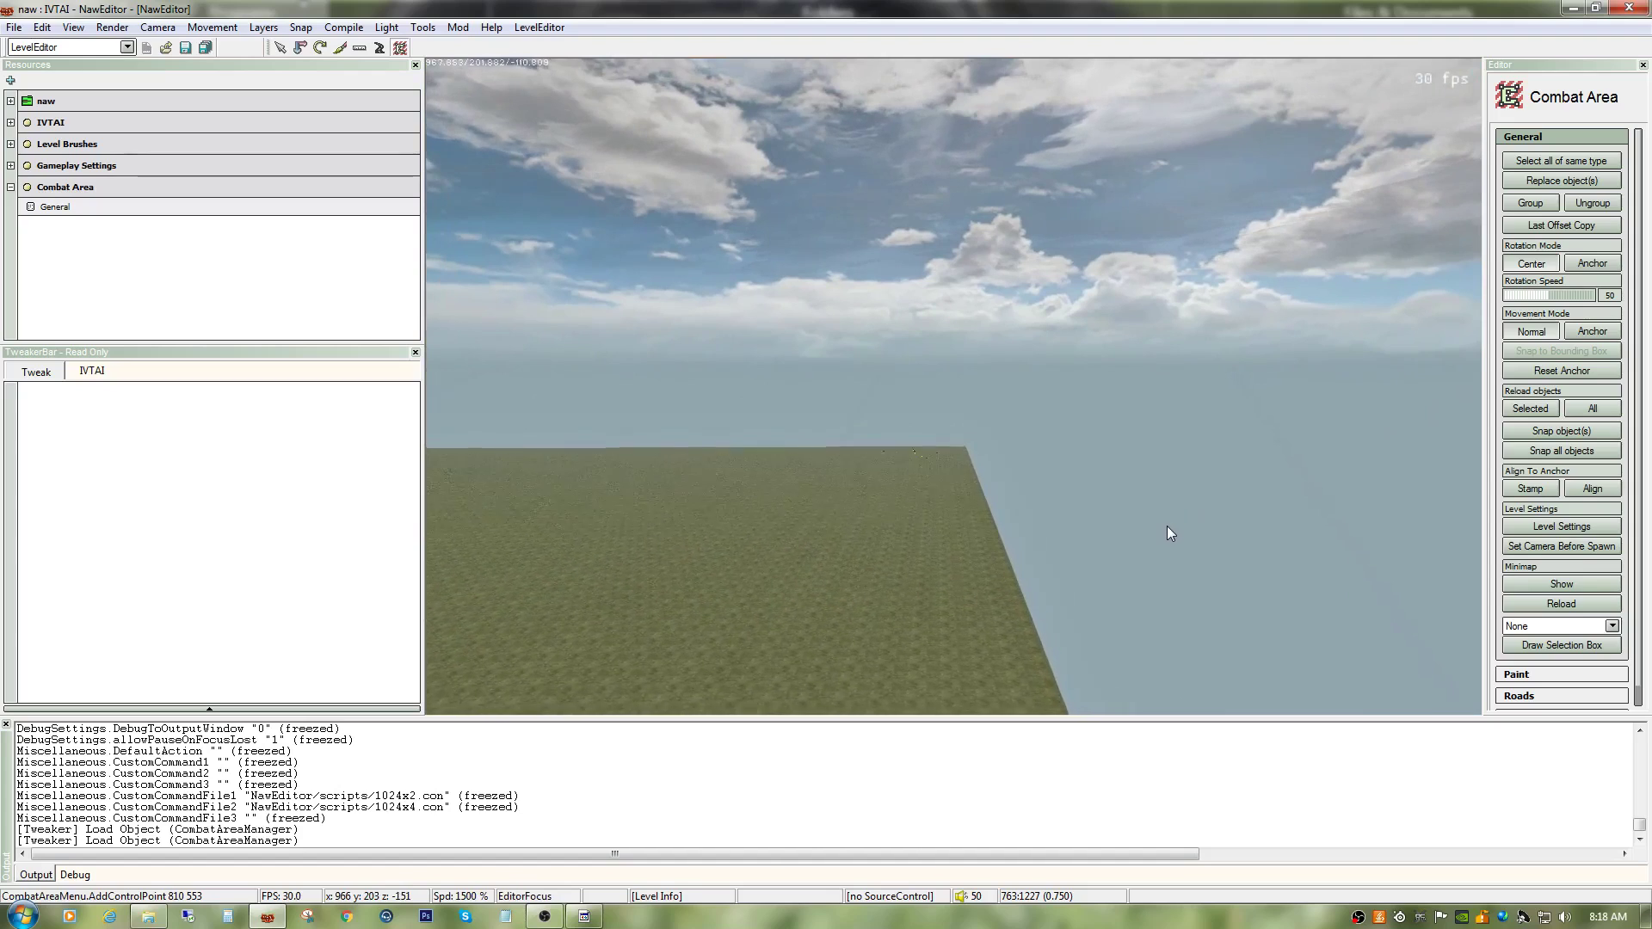
pyautogui.press('w')
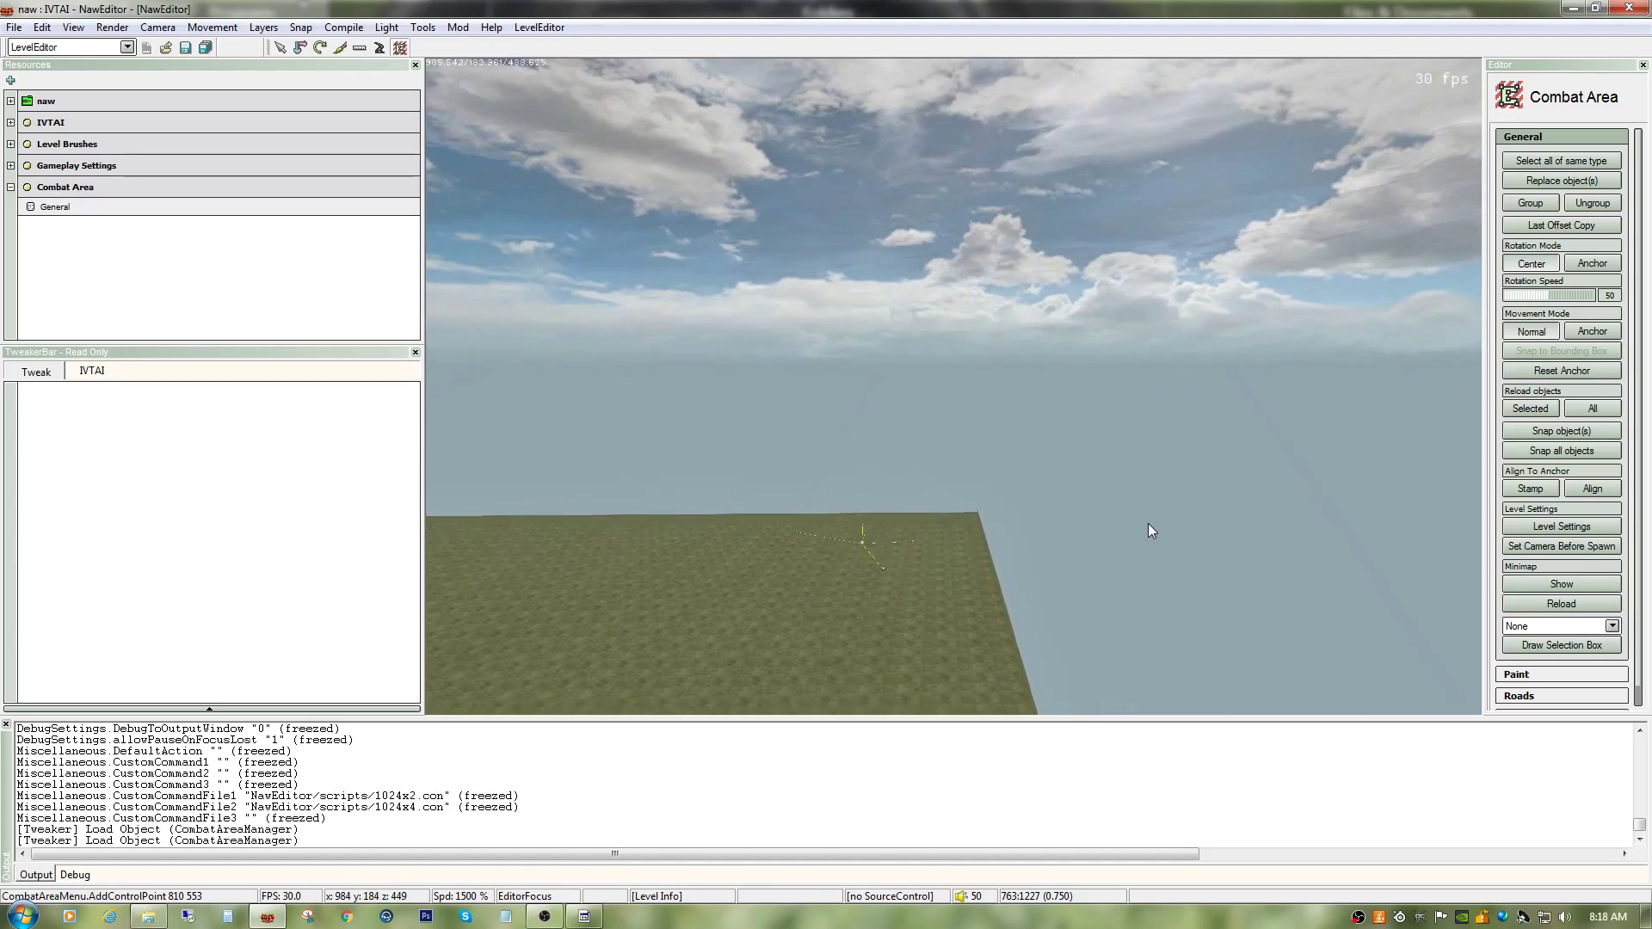
pyautogui.press('w')
pyautogui.moveTo(1124, 539); pyautogui.dragTo(1144, 590, button='right')
pyautogui.press('s')
pyautogui.rightClick(1114, 638)
pyautogui.click(1137, 644)
# Step: Add the fourth combat area control point just inside the remaining empty terrain corner
pyautogui.press('w')
pyautogui.press('w')
pyautogui.press('w')
pyautogui.press('w')
pyautogui.press('w')
pyautogui.press('s')
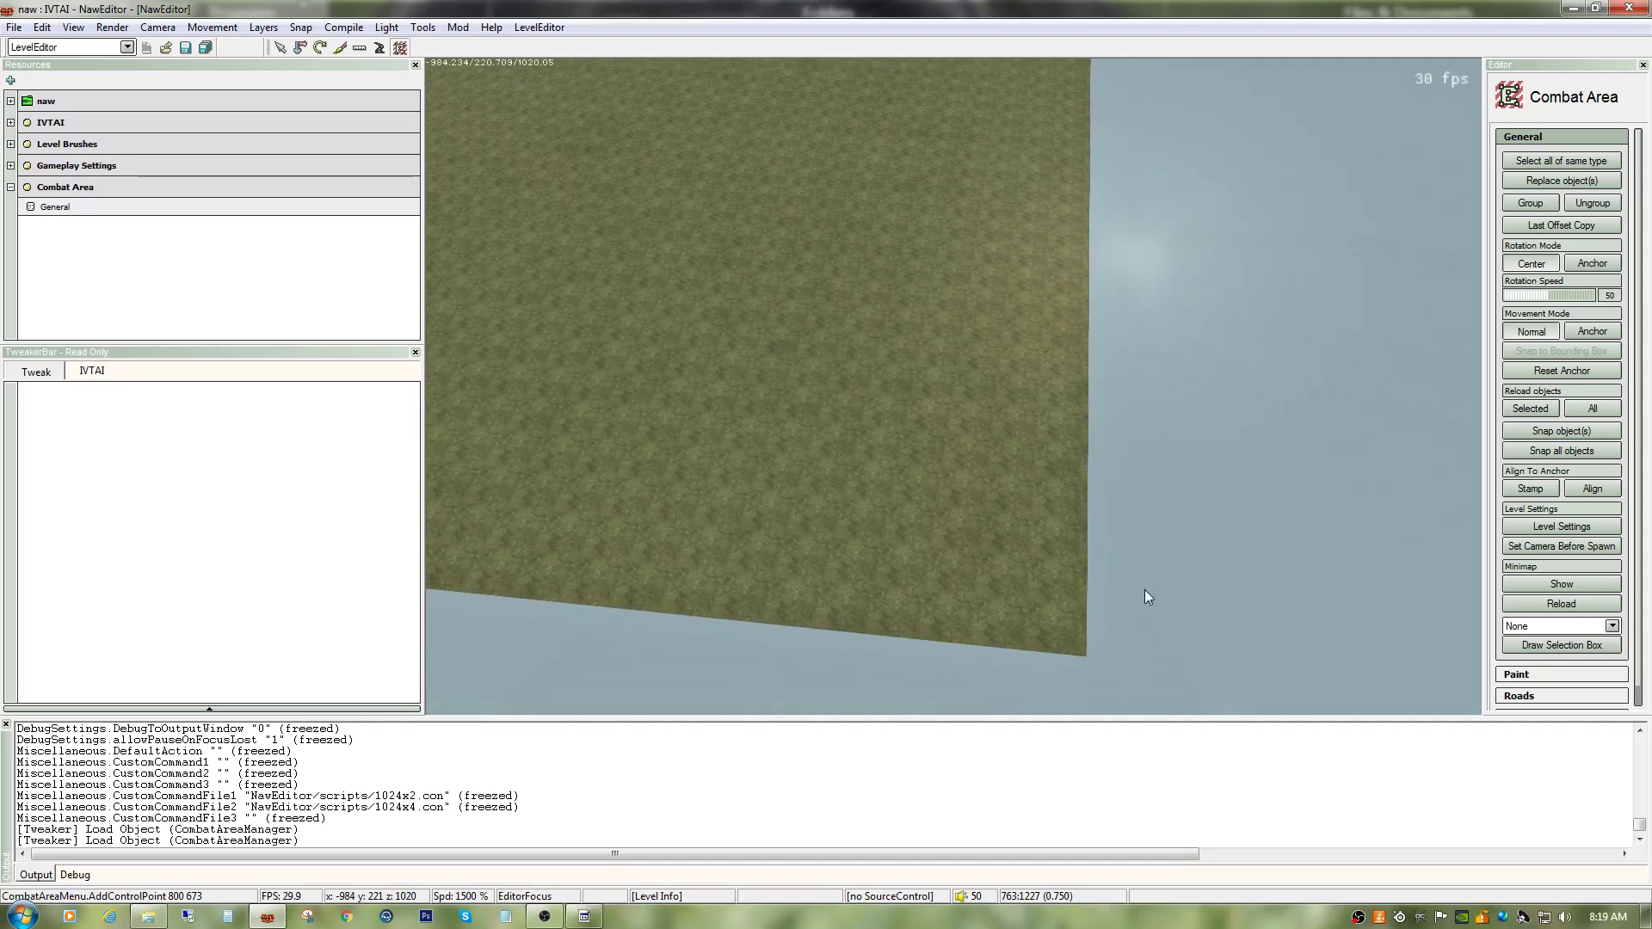
pyautogui.rightClick(1044, 612)
pyautogui.click(1066, 623)
# Step: Close the combat area boundary on its first control point near cp_name_base_1 and enable UsedByPathFinding for the area
pyautogui.moveTo(1066, 616)
pyautogui.mouseDown(button='right')
pyautogui.moveTo(1079, 607)
pyautogui.moveTo(1055, 619)
pyautogui.moveTo(1058, 646)
pyautogui.mouseUp(button='right')
pyautogui.press('w')
pyautogui.moveTo(1050, 587); pyautogui.dragTo(1050, 600, button='right')
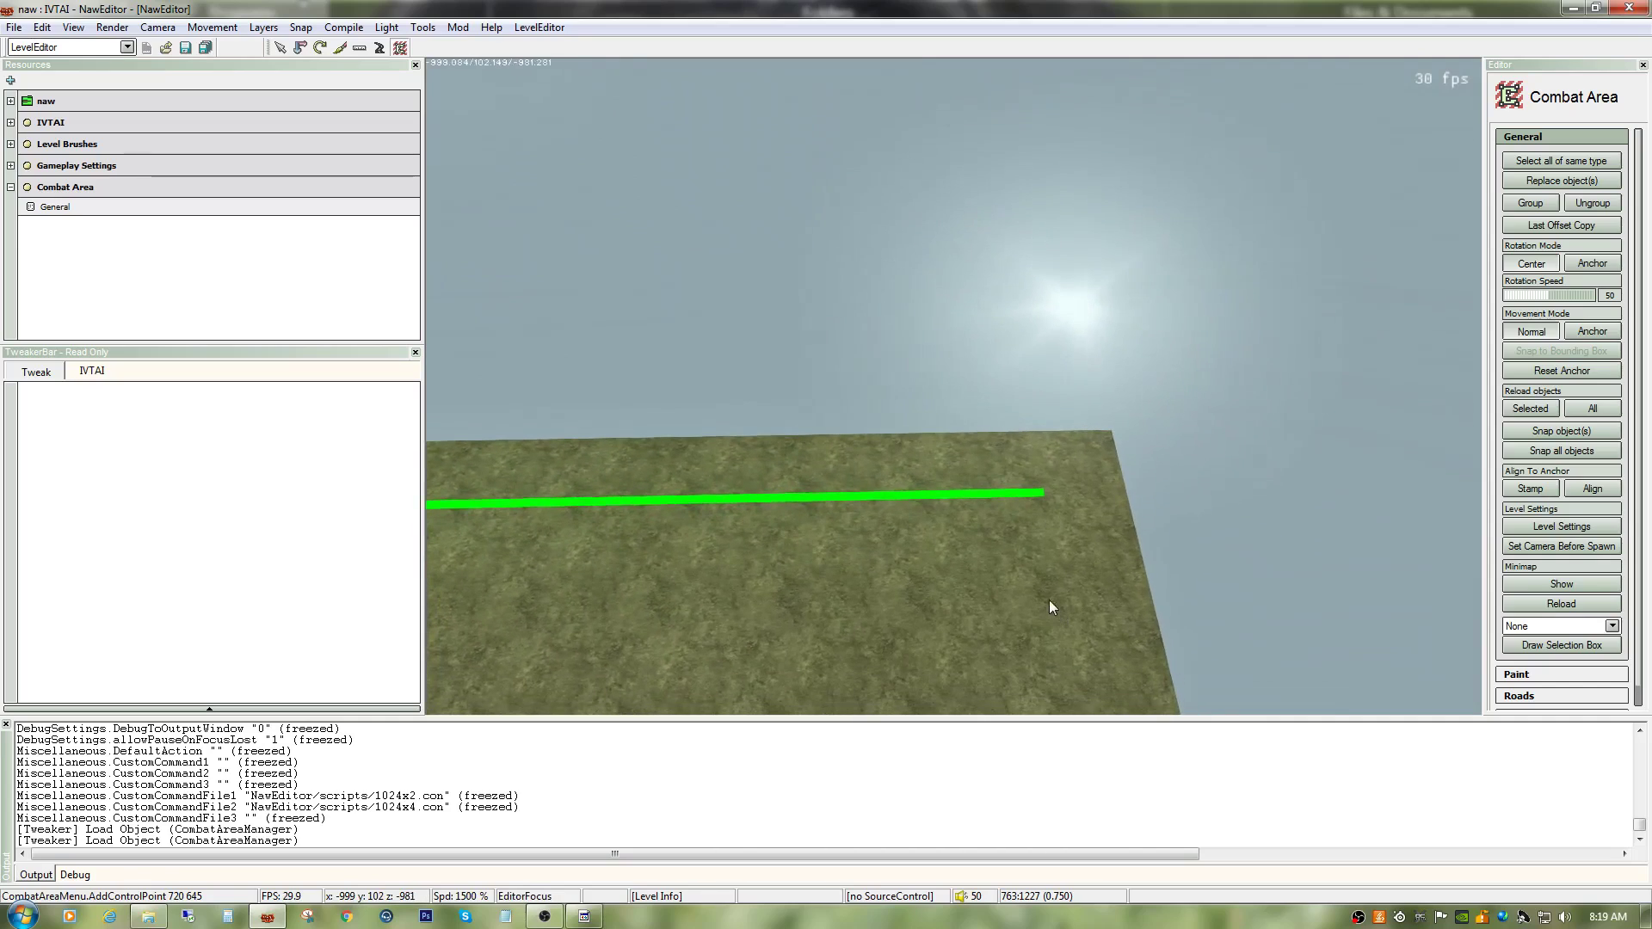
pyautogui.rightClick(1042, 494)
pyautogui.click(1057, 506)
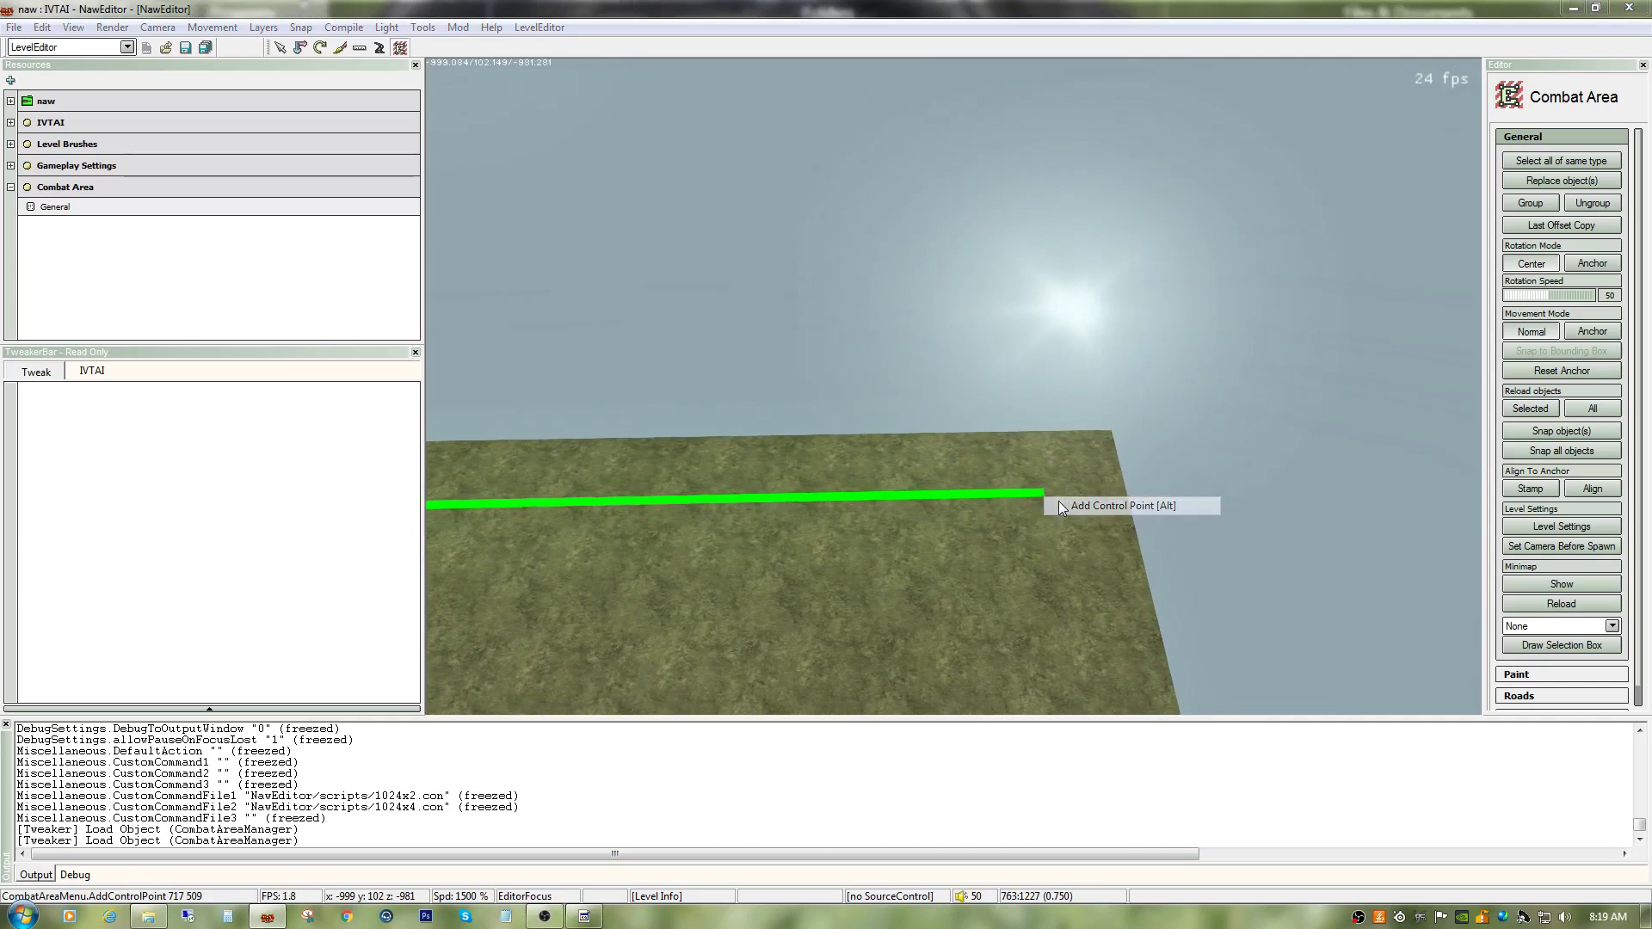
pyautogui.click(831, 497)
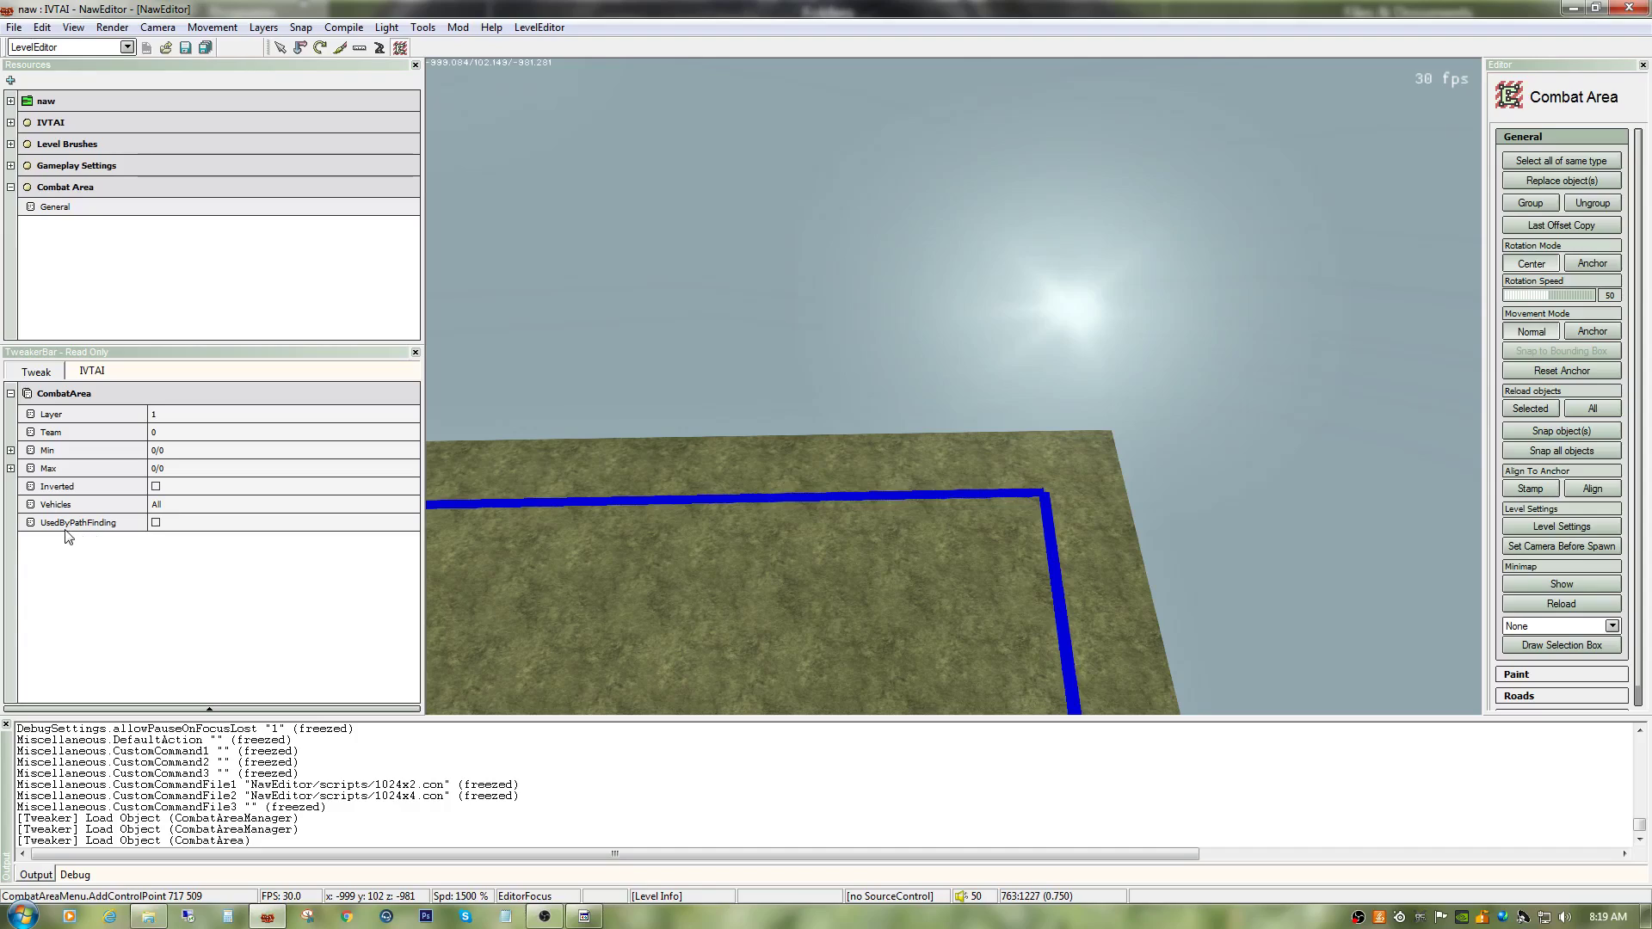
pyautogui.click(156, 523)
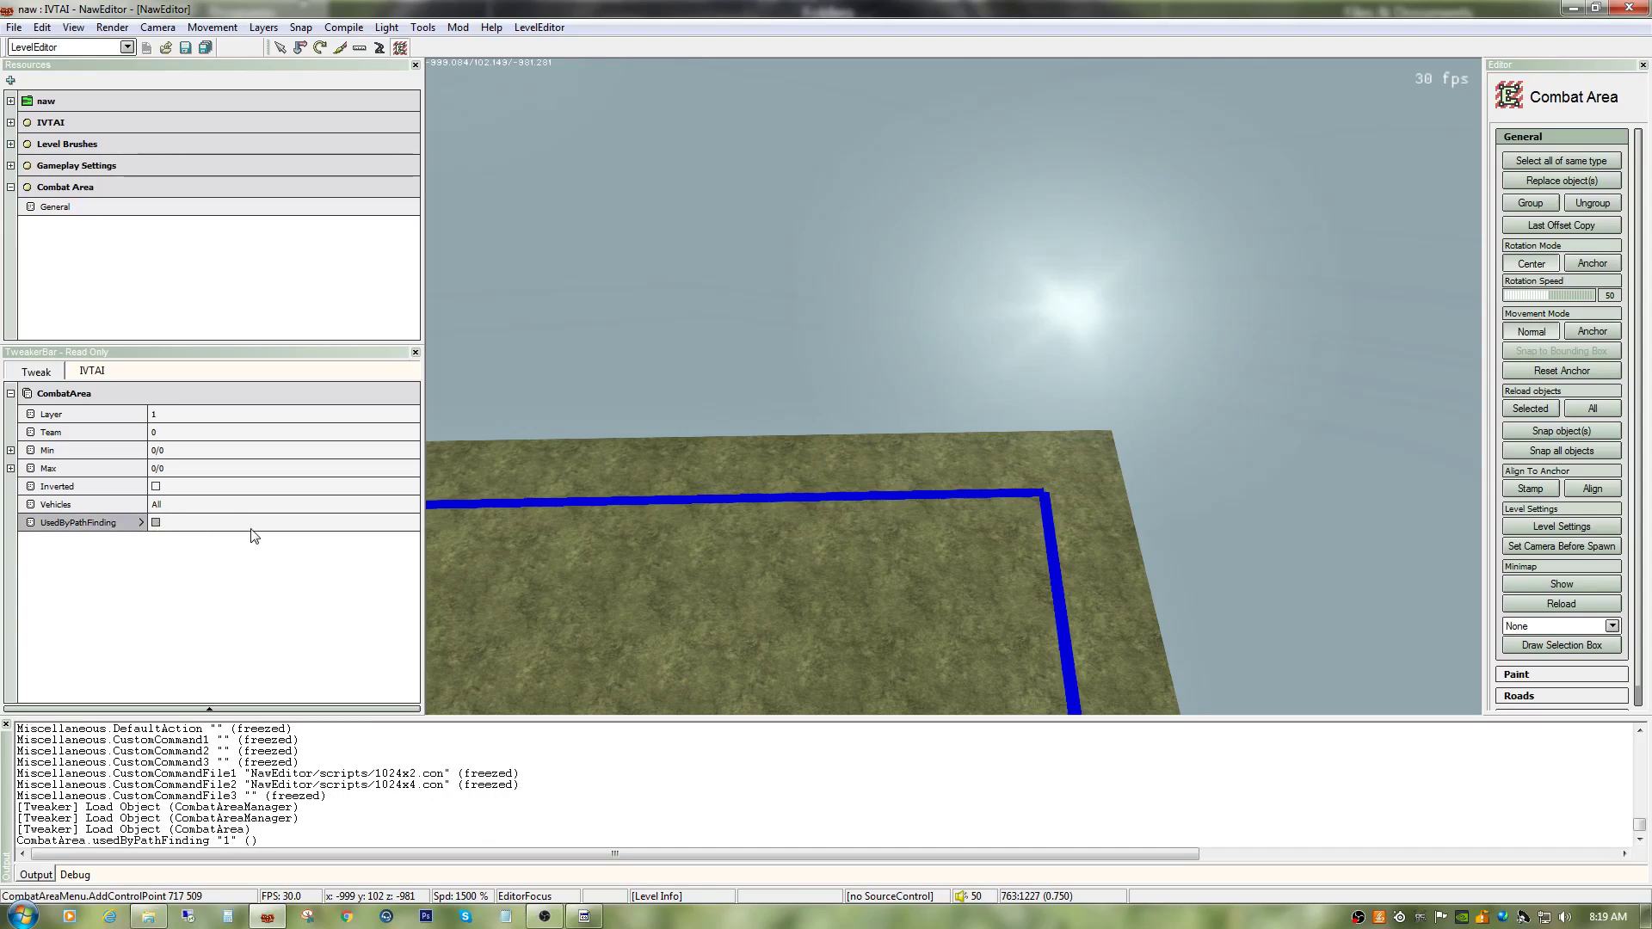
# Step: Set the combat area's Vehicles option to All
pyautogui.click(191, 507)
pyautogui.click(189, 506)
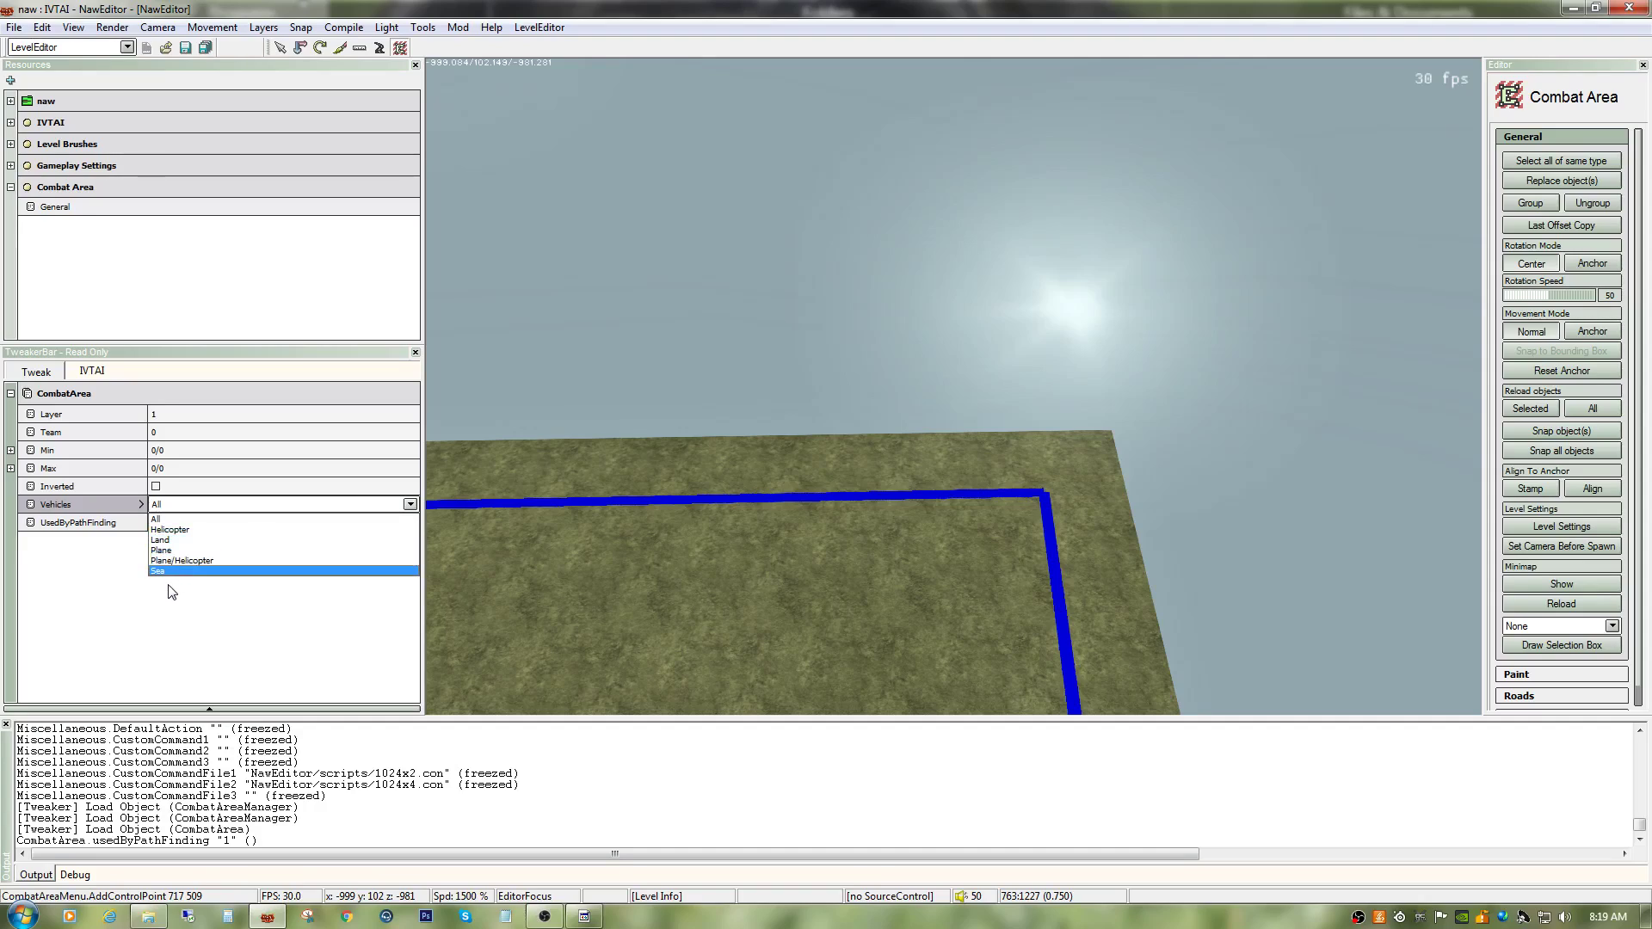
pyautogui.click(175, 521)
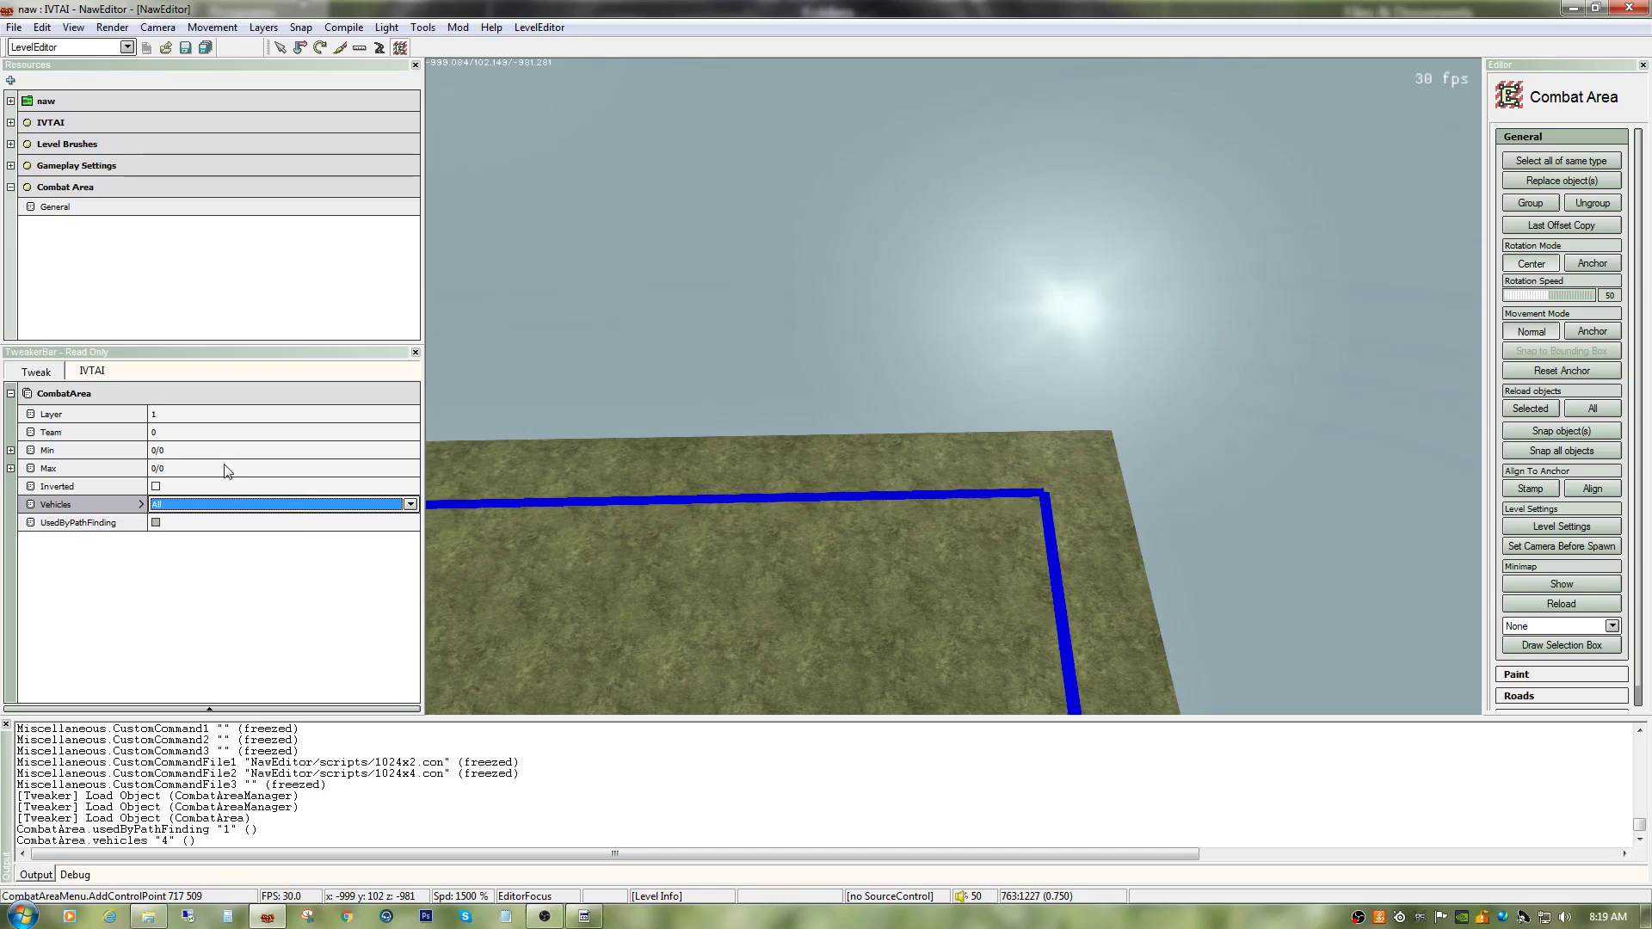
# Step: Save the IVTAI level with its combat area settings
pyautogui.click(13, 26)
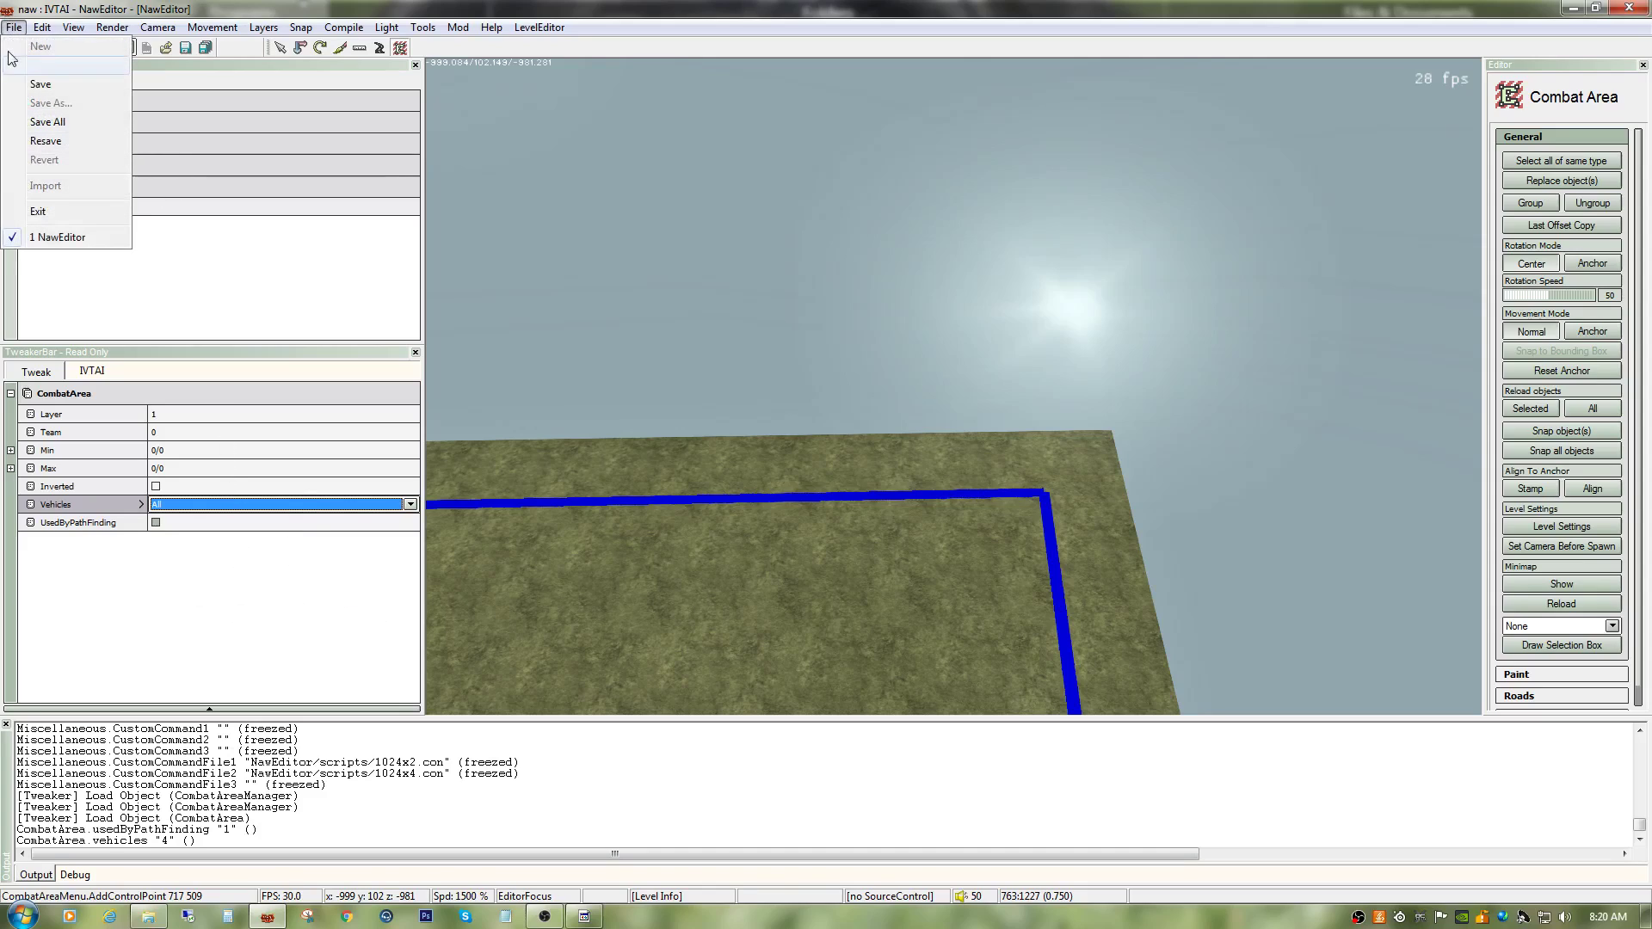
pyautogui.click(40, 84)
pyautogui.click(904, 644)
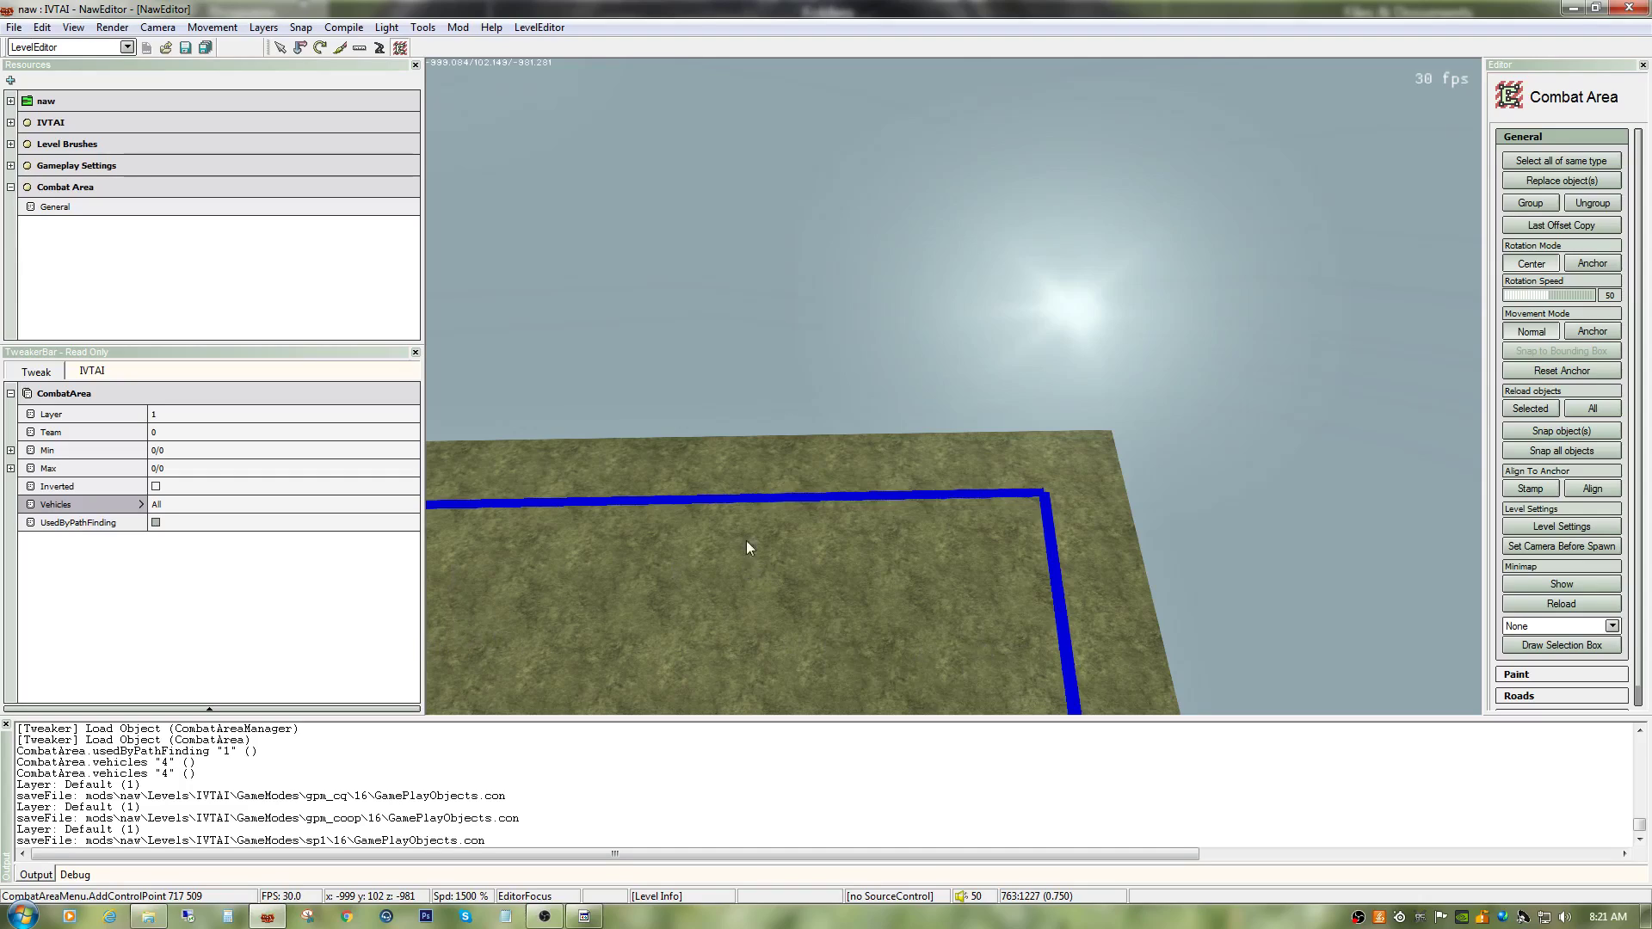
pyautogui.click(13, 28)
pyautogui.click(41, 83)
# Step: Switch the editing mode from LevelEditor to SinglePlayerEditor
pyautogui.click(111, 27)
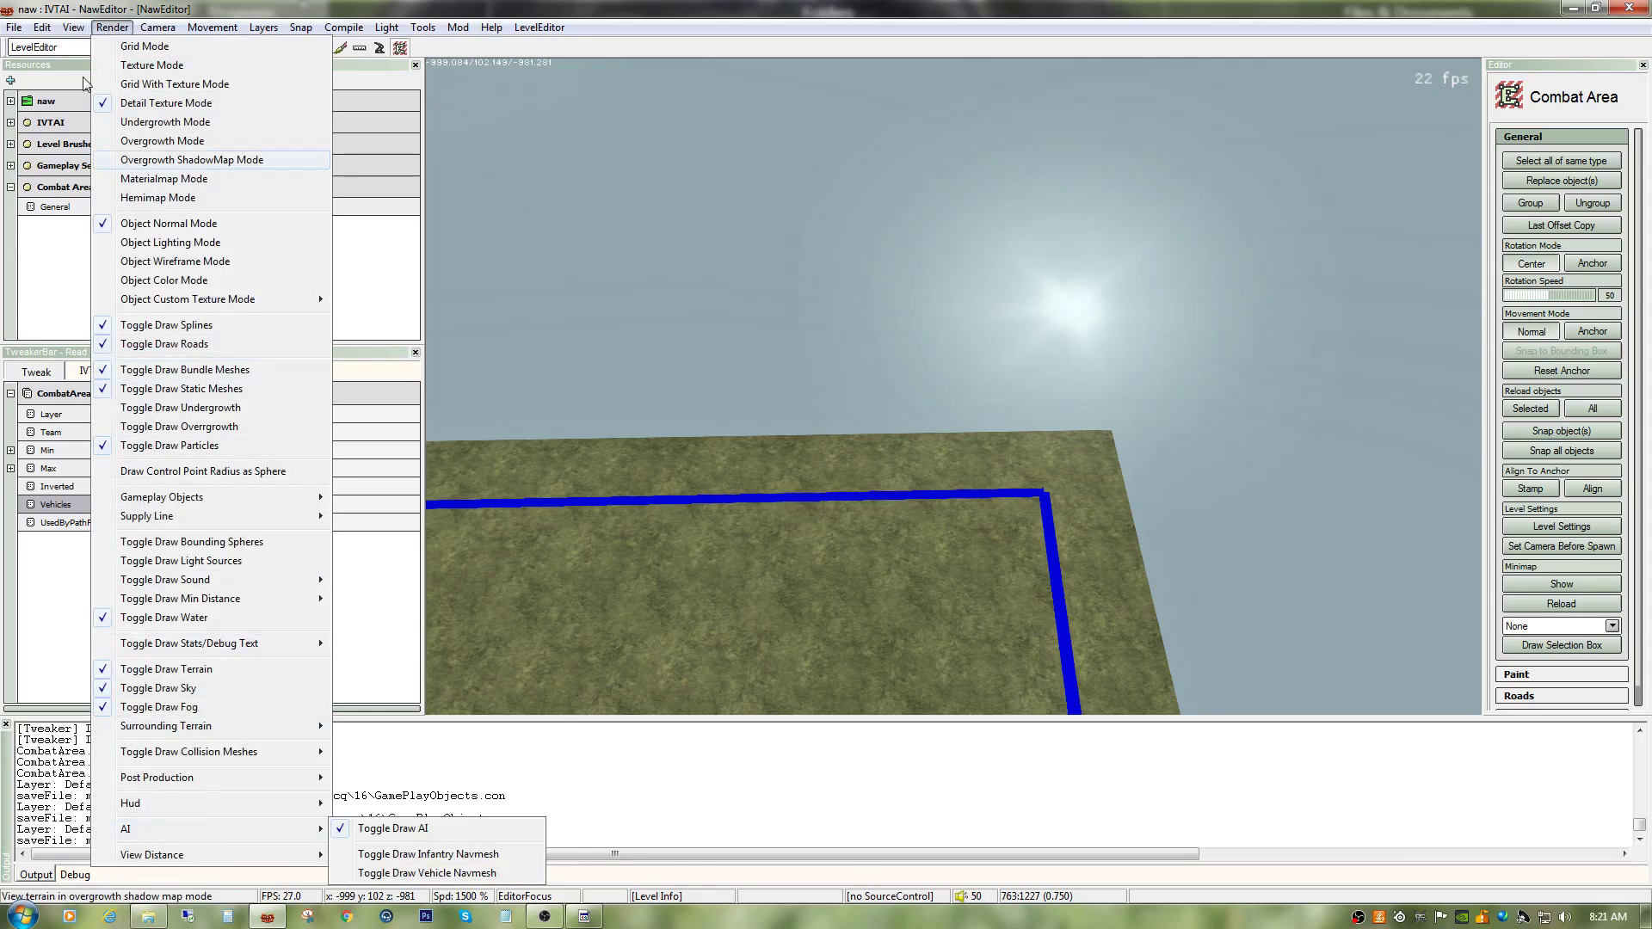
pyautogui.moveTo(52, 21)
pyautogui.click(204, 3)
pyautogui.click(40, 52)
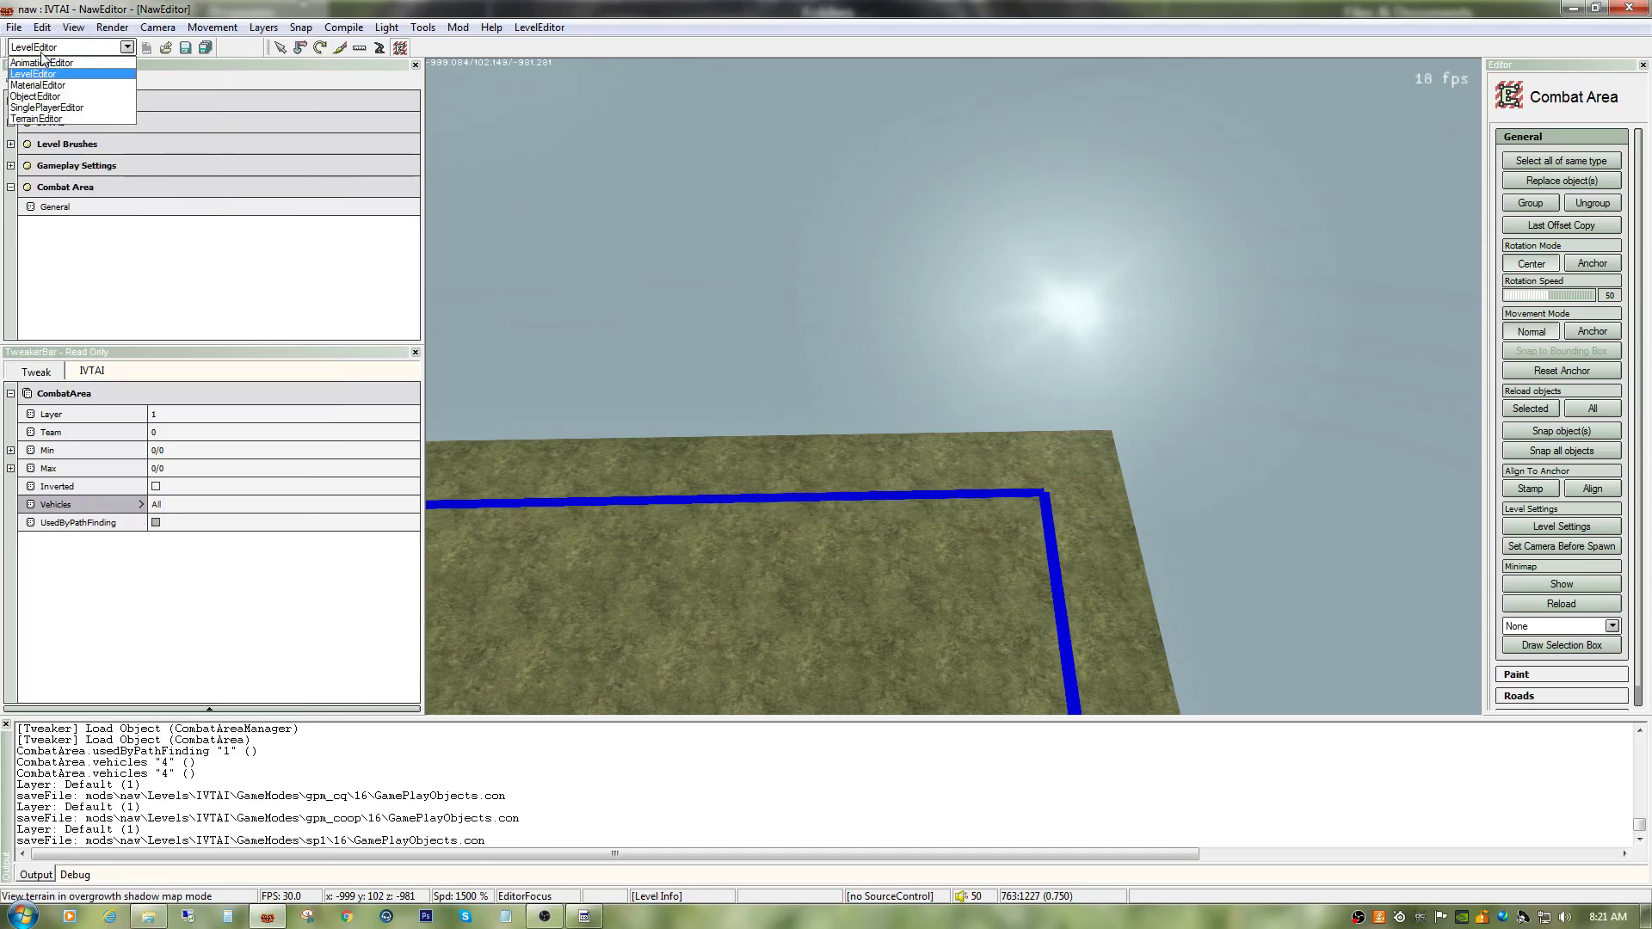
pyautogui.click(43, 107)
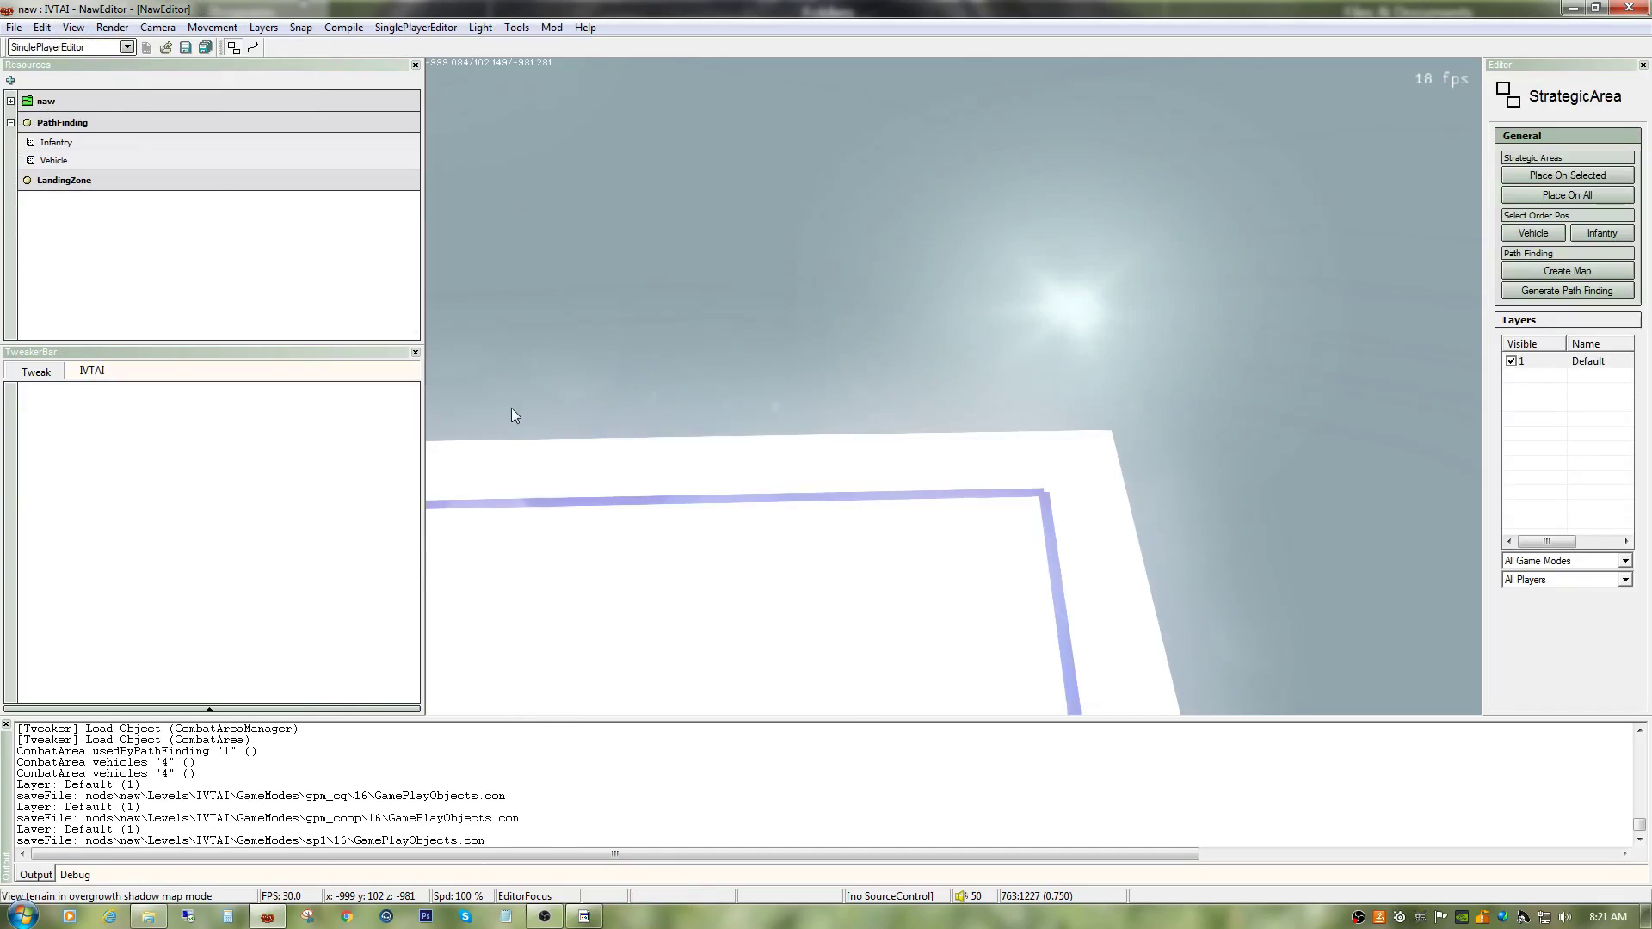
# Step: Turn off fog drawing and inspect the terrain and objects near the cp_name_base_1 corner of the combat area
pyautogui.moveTo(488, 379); pyautogui.dragTo(917, 368, button='right')
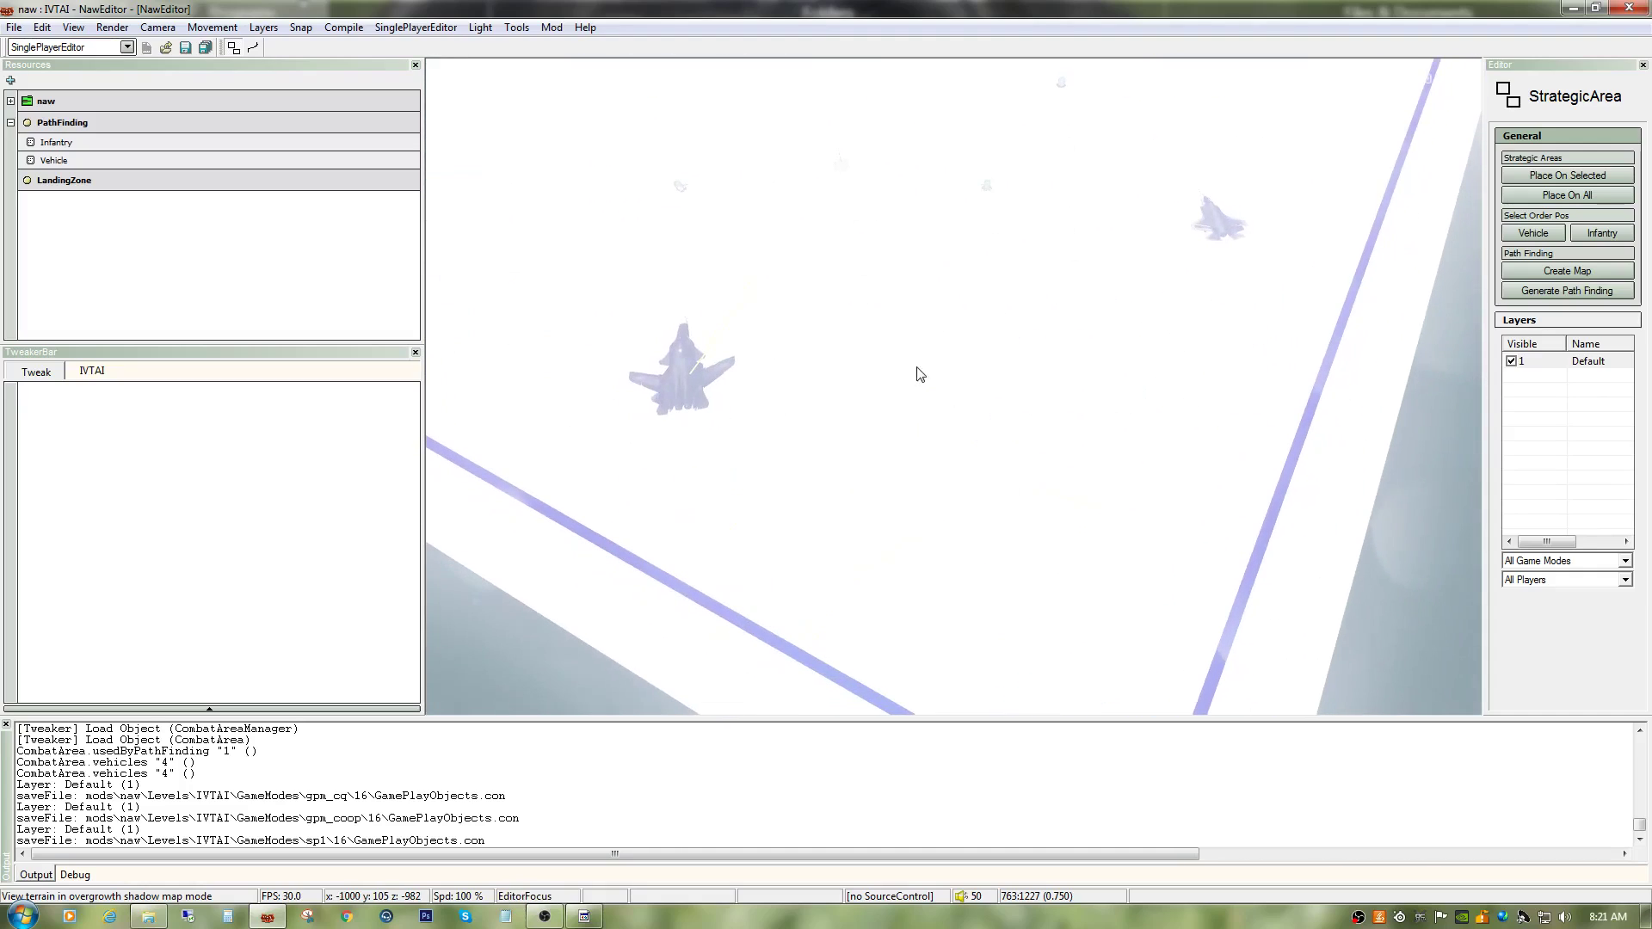
pyautogui.click(112, 26)
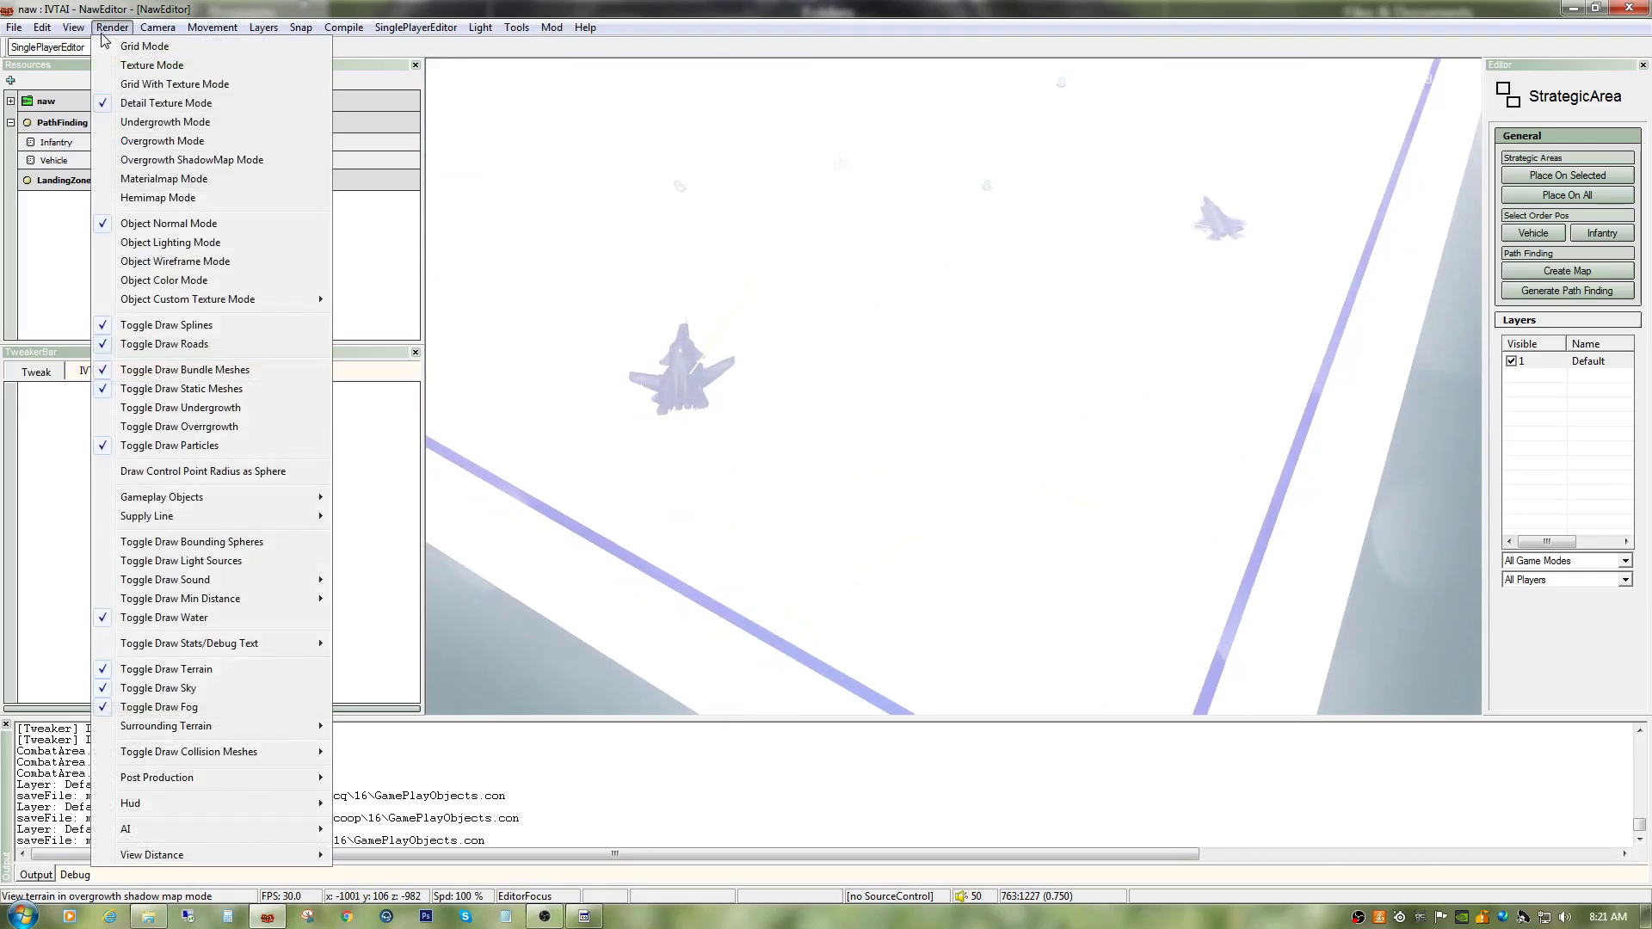
pyautogui.click(163, 707)
pyautogui.moveTo(602, 580); pyautogui.dragTo(714, 550, button='right')
pyautogui.hotkey('shift', 's')
pyautogui.press('w')
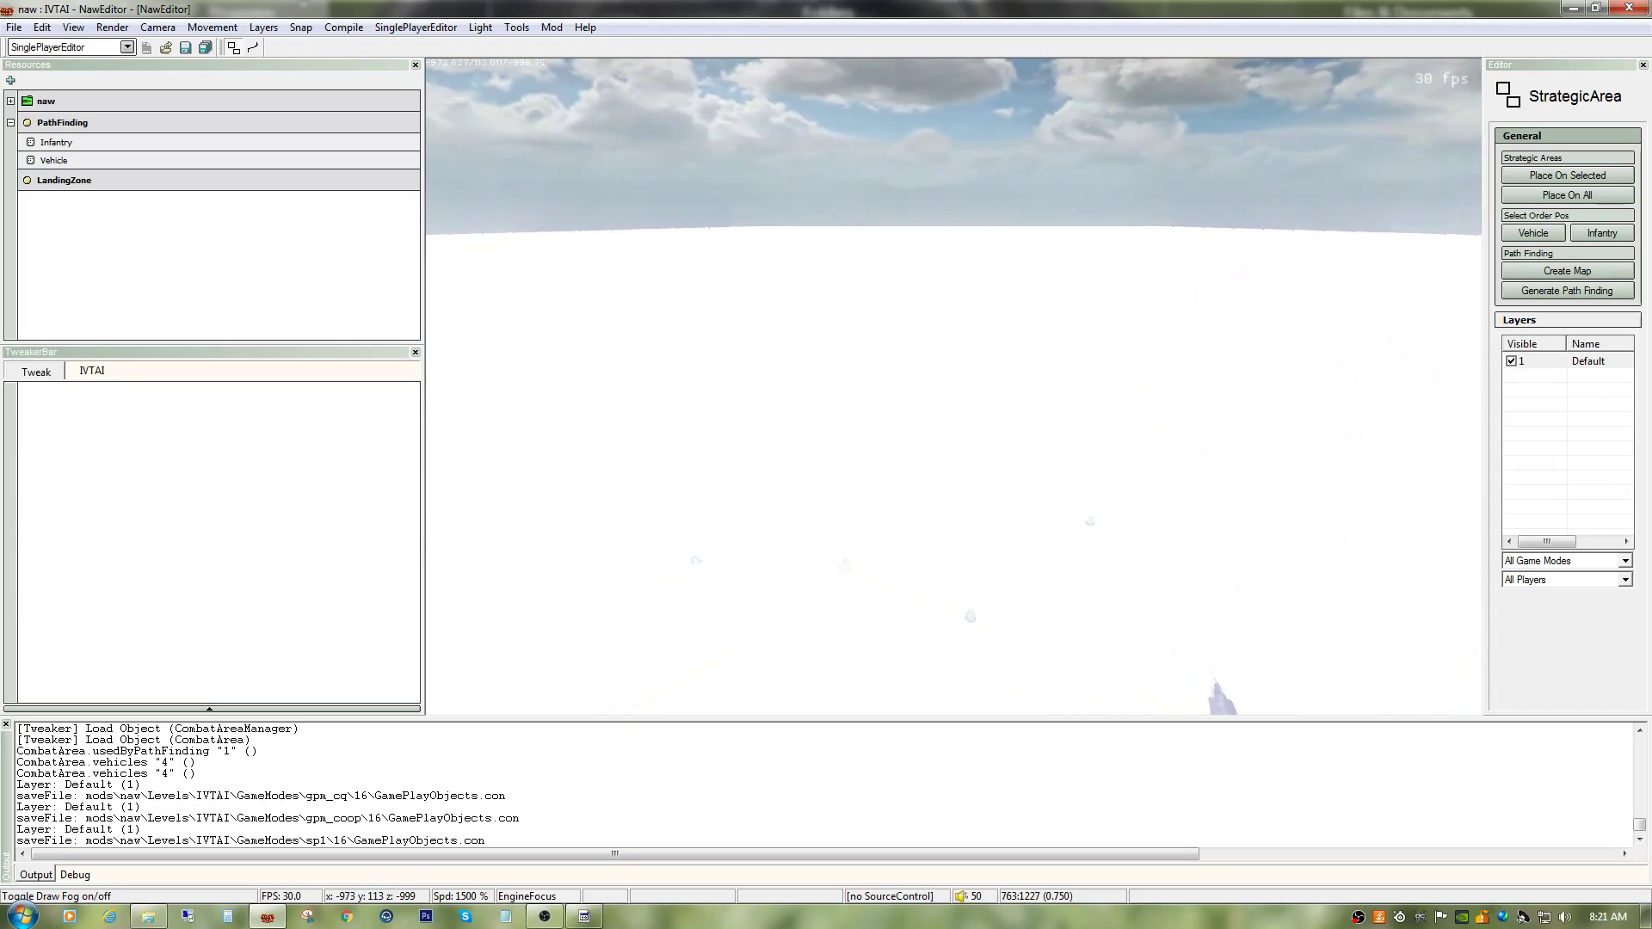
pyautogui.press('w')
pyautogui.moveTo(595, 516); pyautogui.dragTo(595, 559, button='right')
pyautogui.press('s')
pyautogui.scroll(-5, 592, 554)
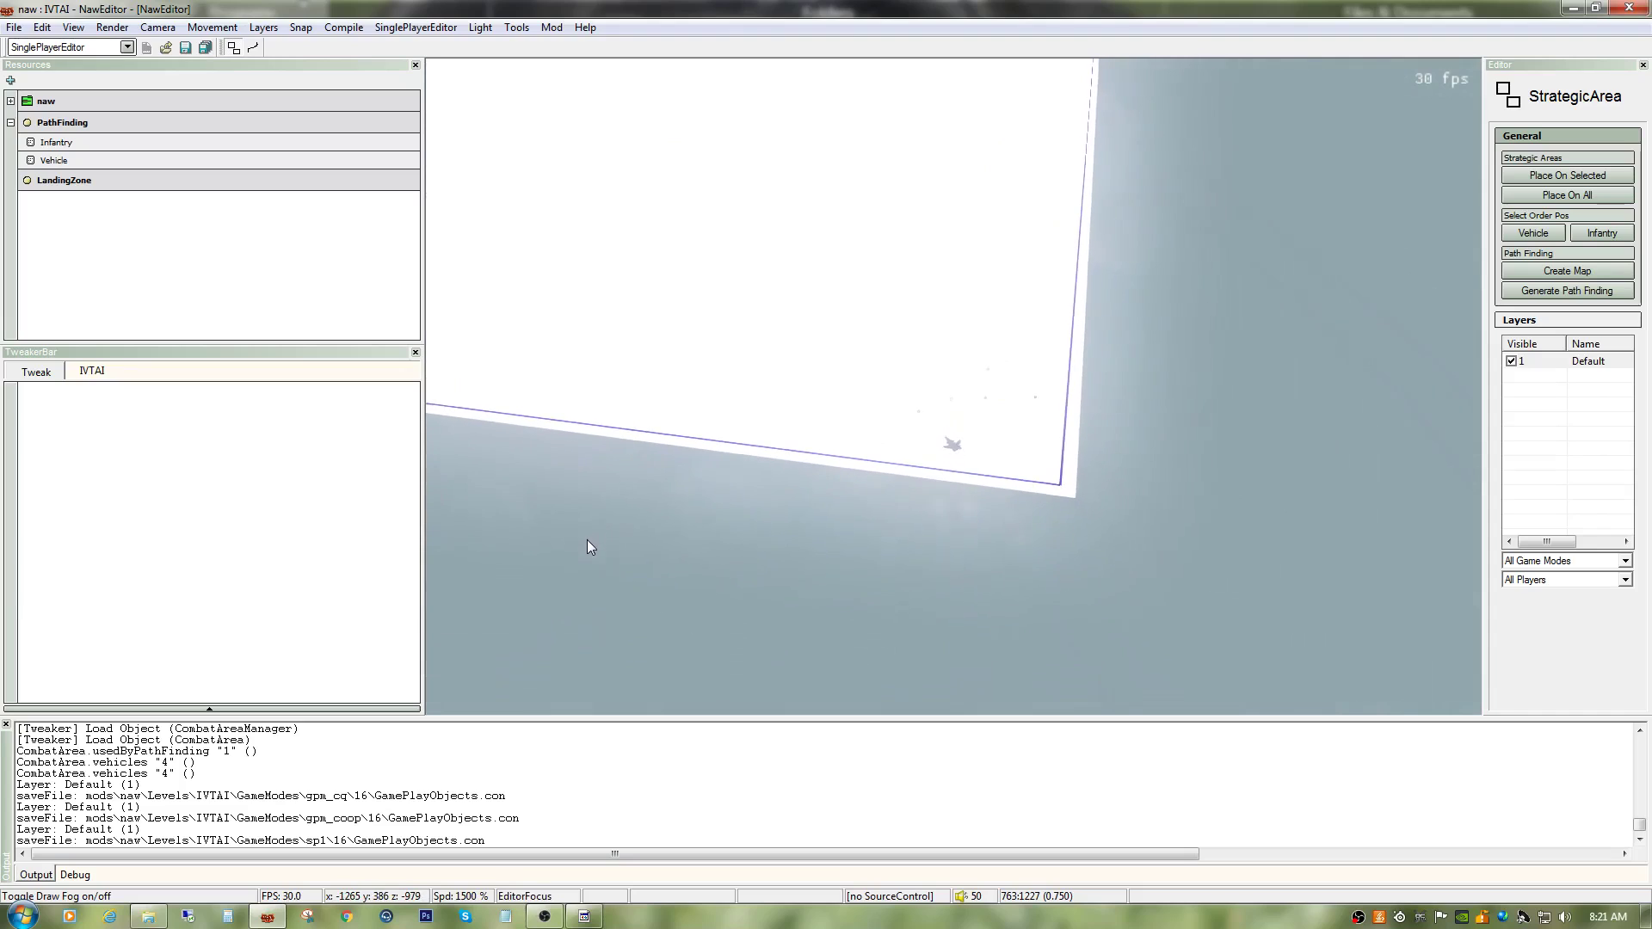
pyautogui.scroll(4, 583, 535)
pyautogui.scroll(5, 583, 535)
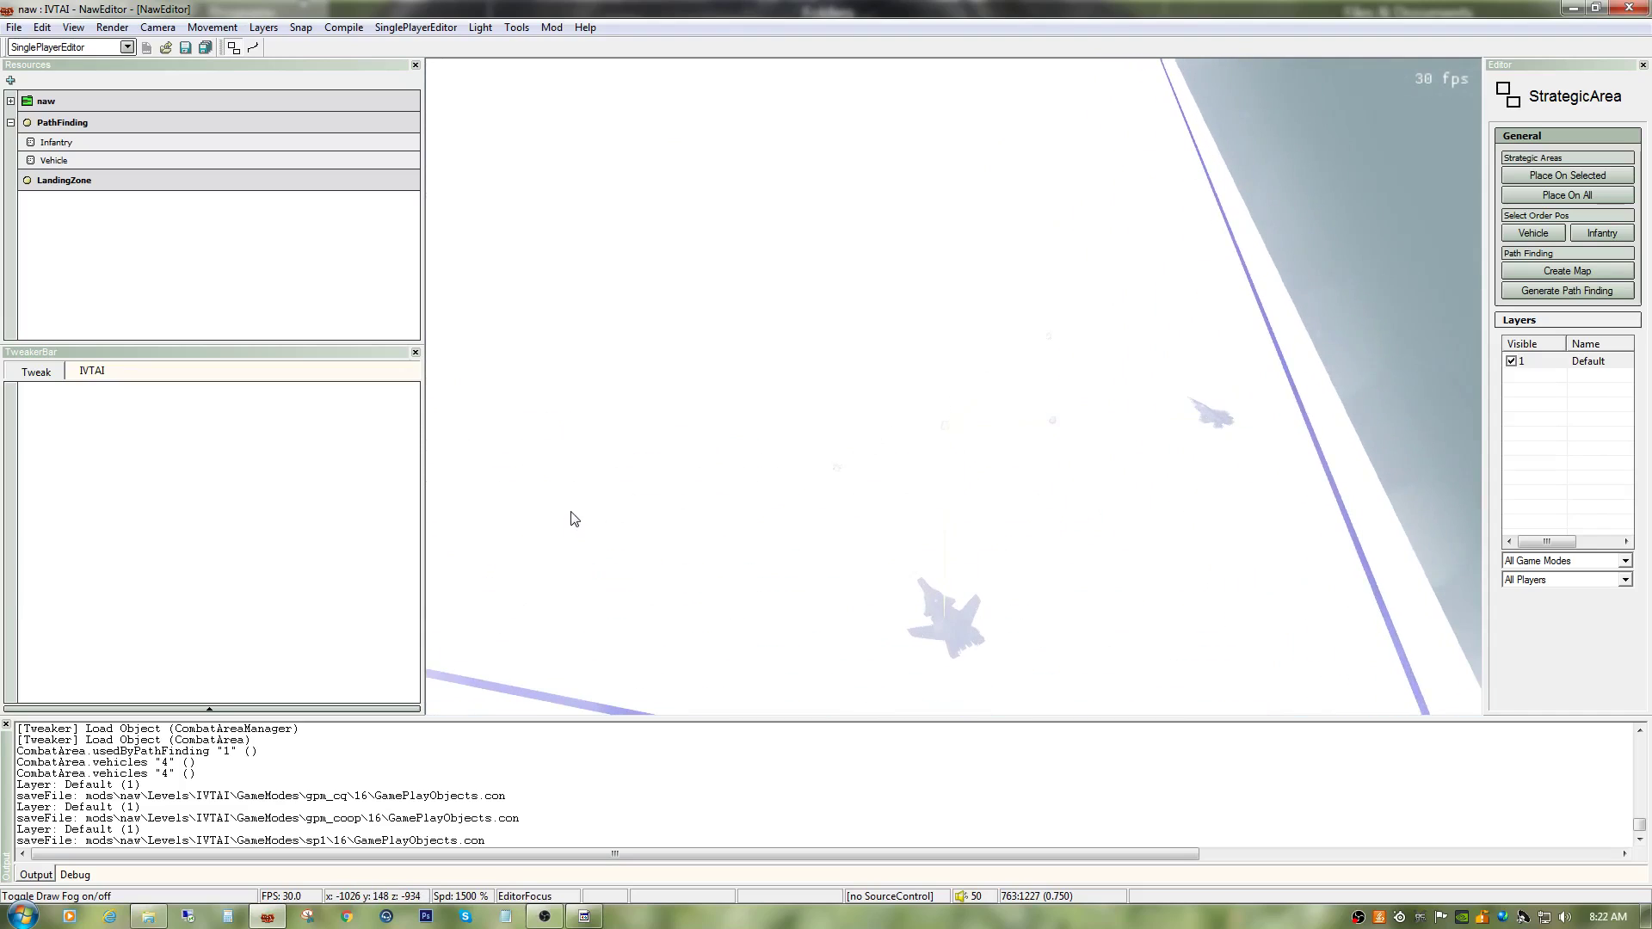
# Step: Switch the terrain rendering to Texture Mode
pyautogui.press('Home')
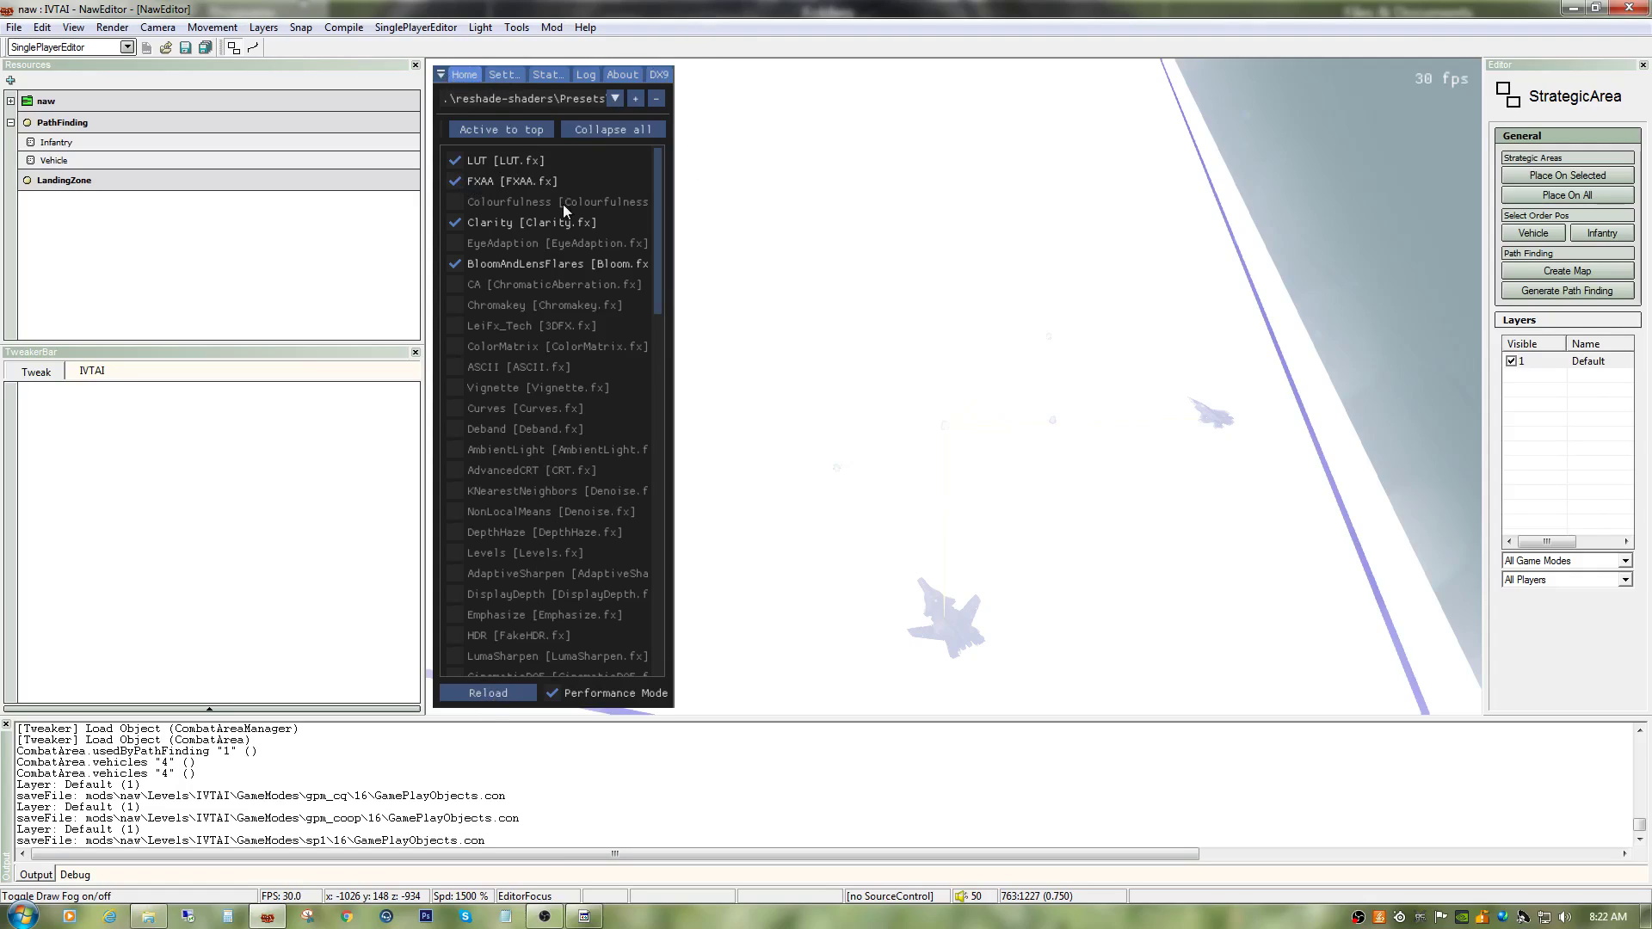
pyautogui.press('Home')
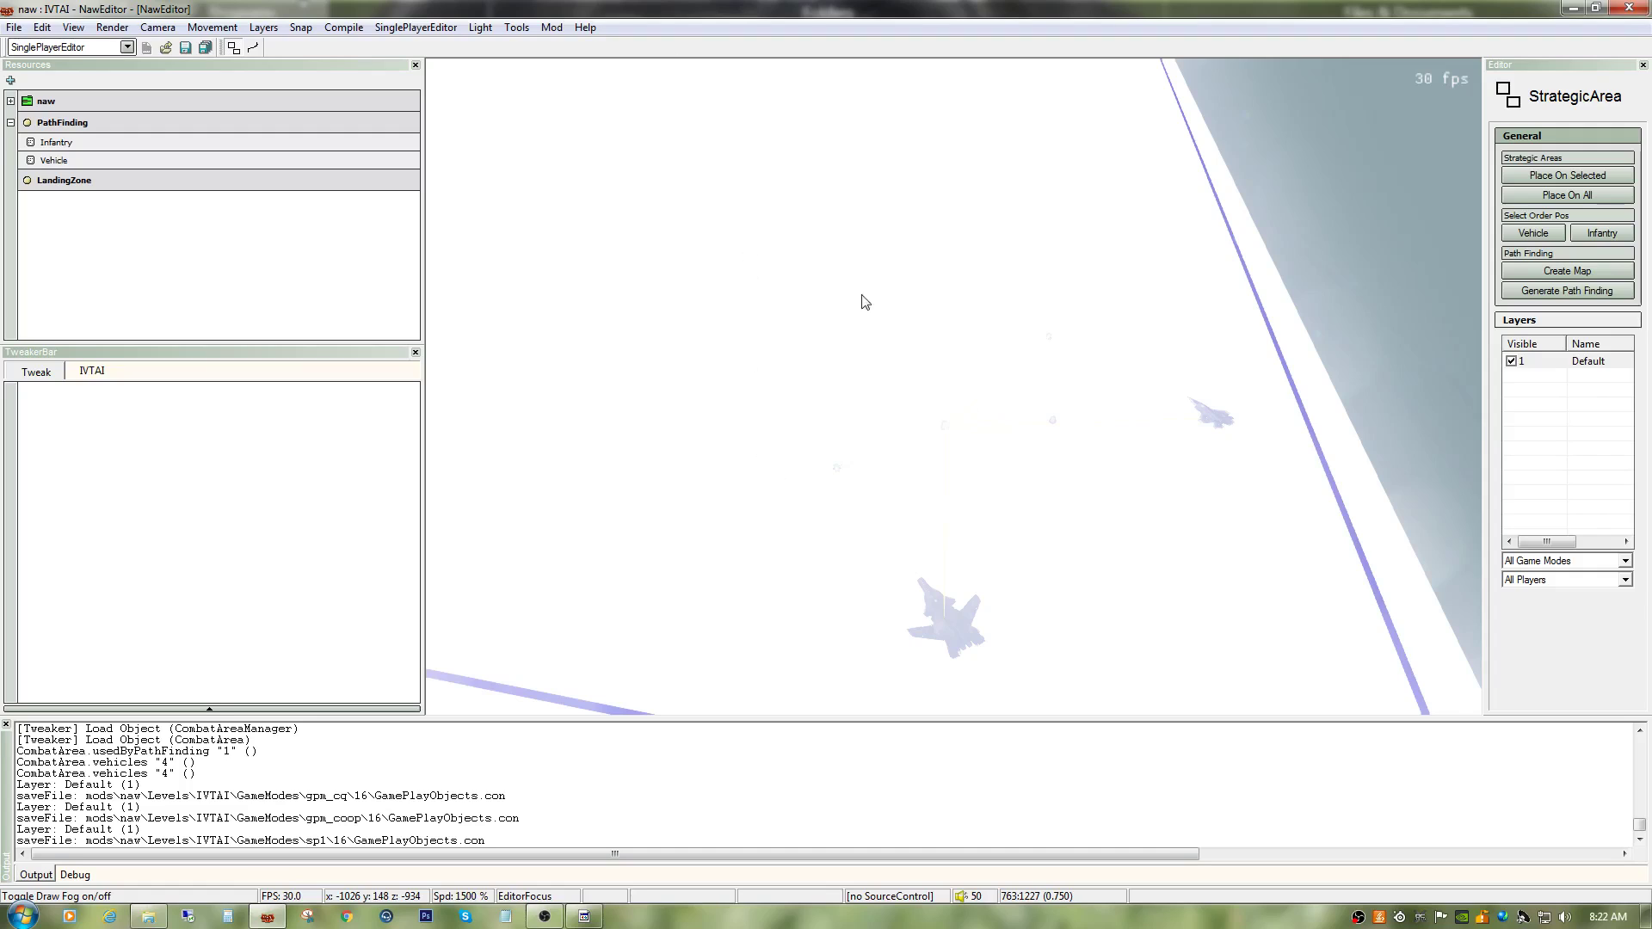
pyautogui.click(112, 27)
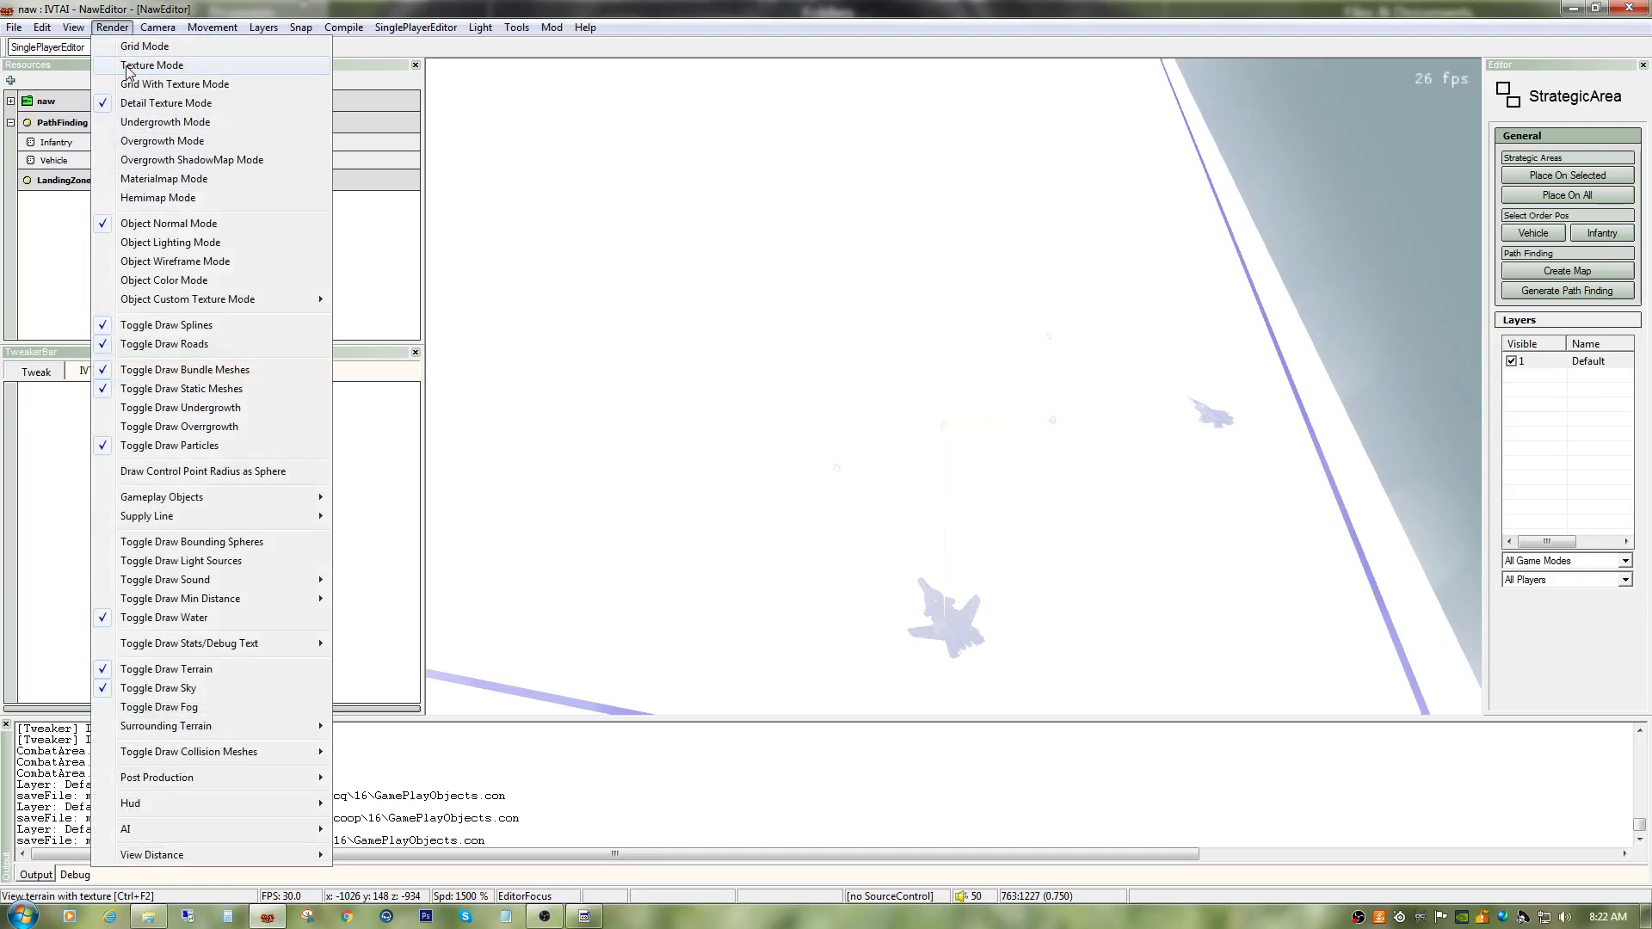
pyautogui.click(215, 52)
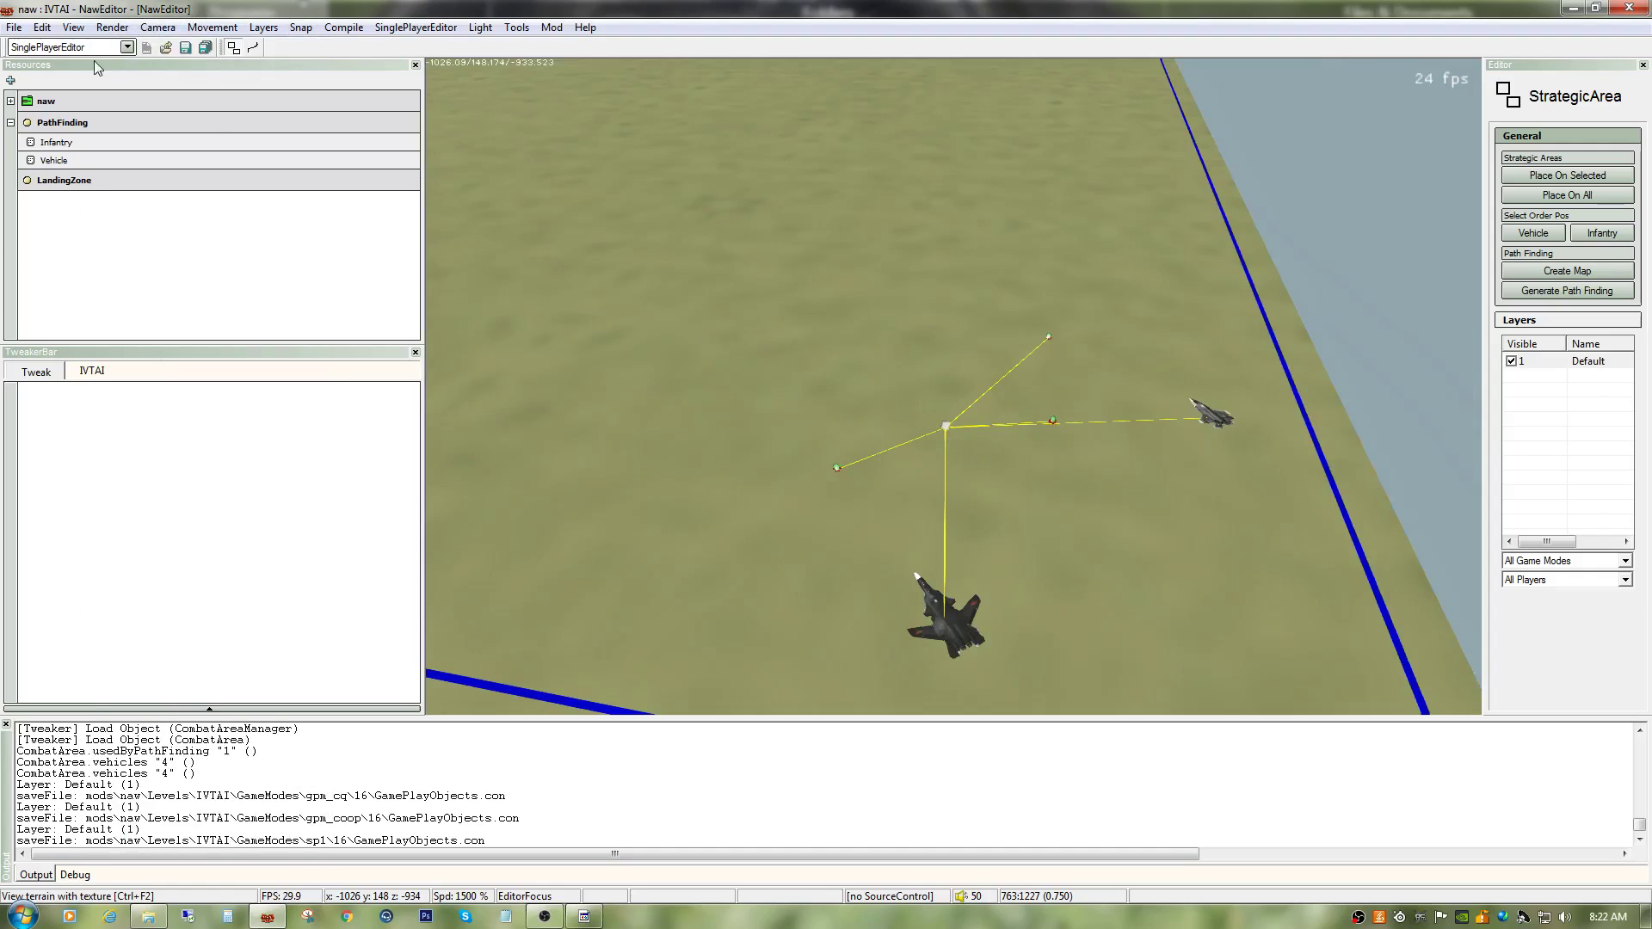
# Step: Turn fog drawing back on
pyautogui.click(113, 26)
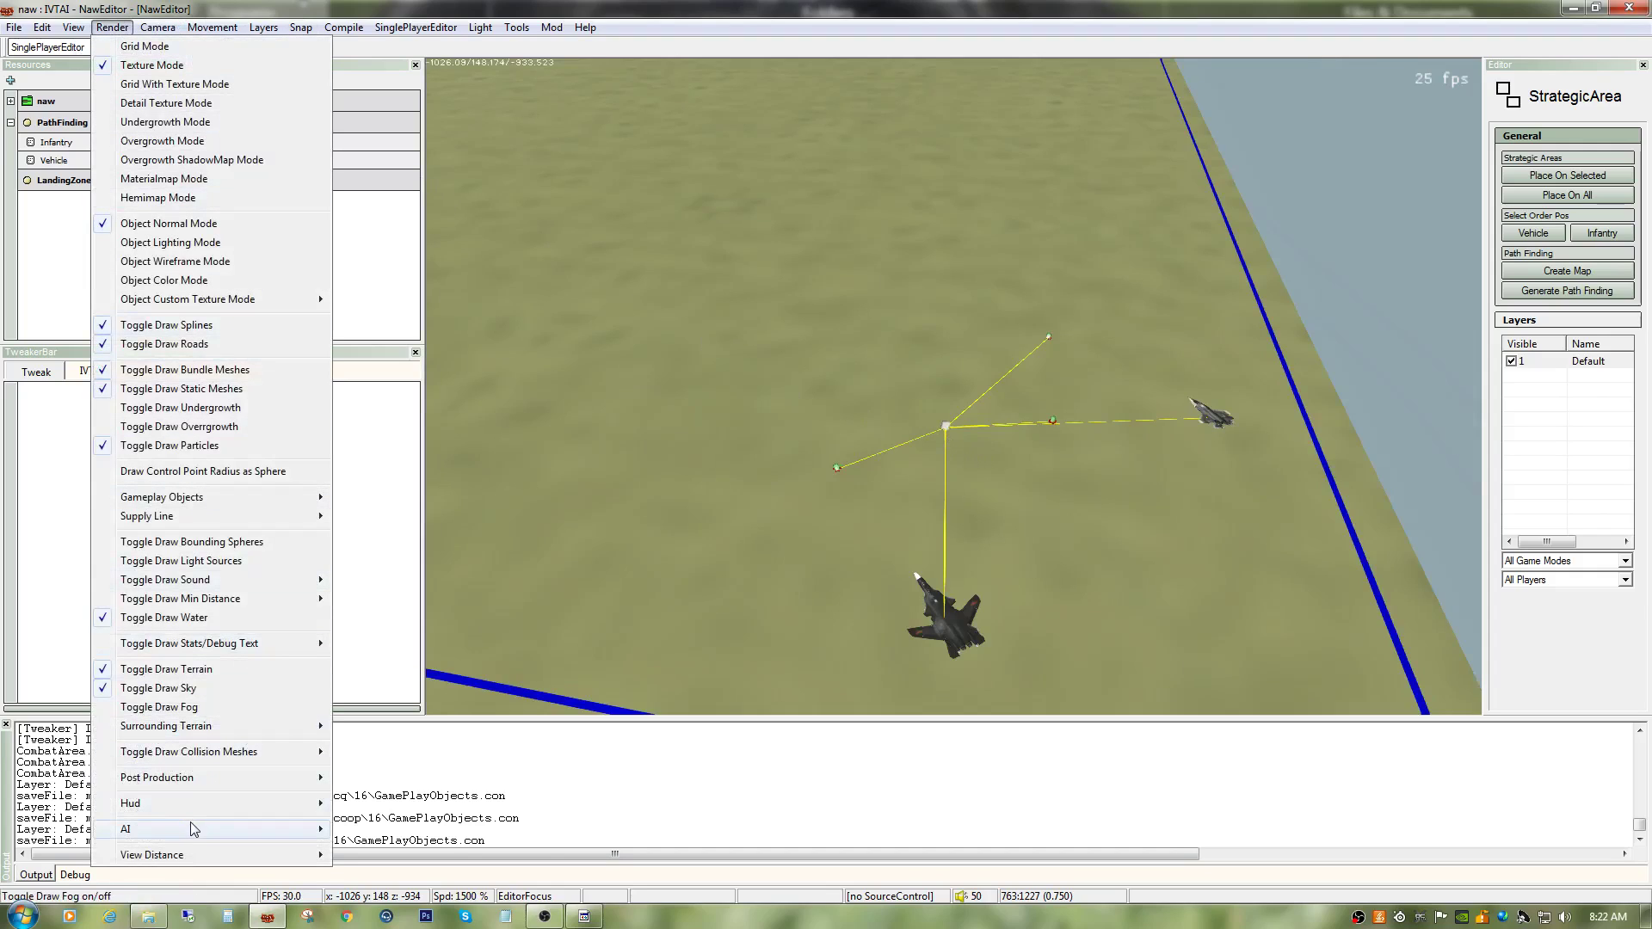
pyautogui.moveTo(290, 828)
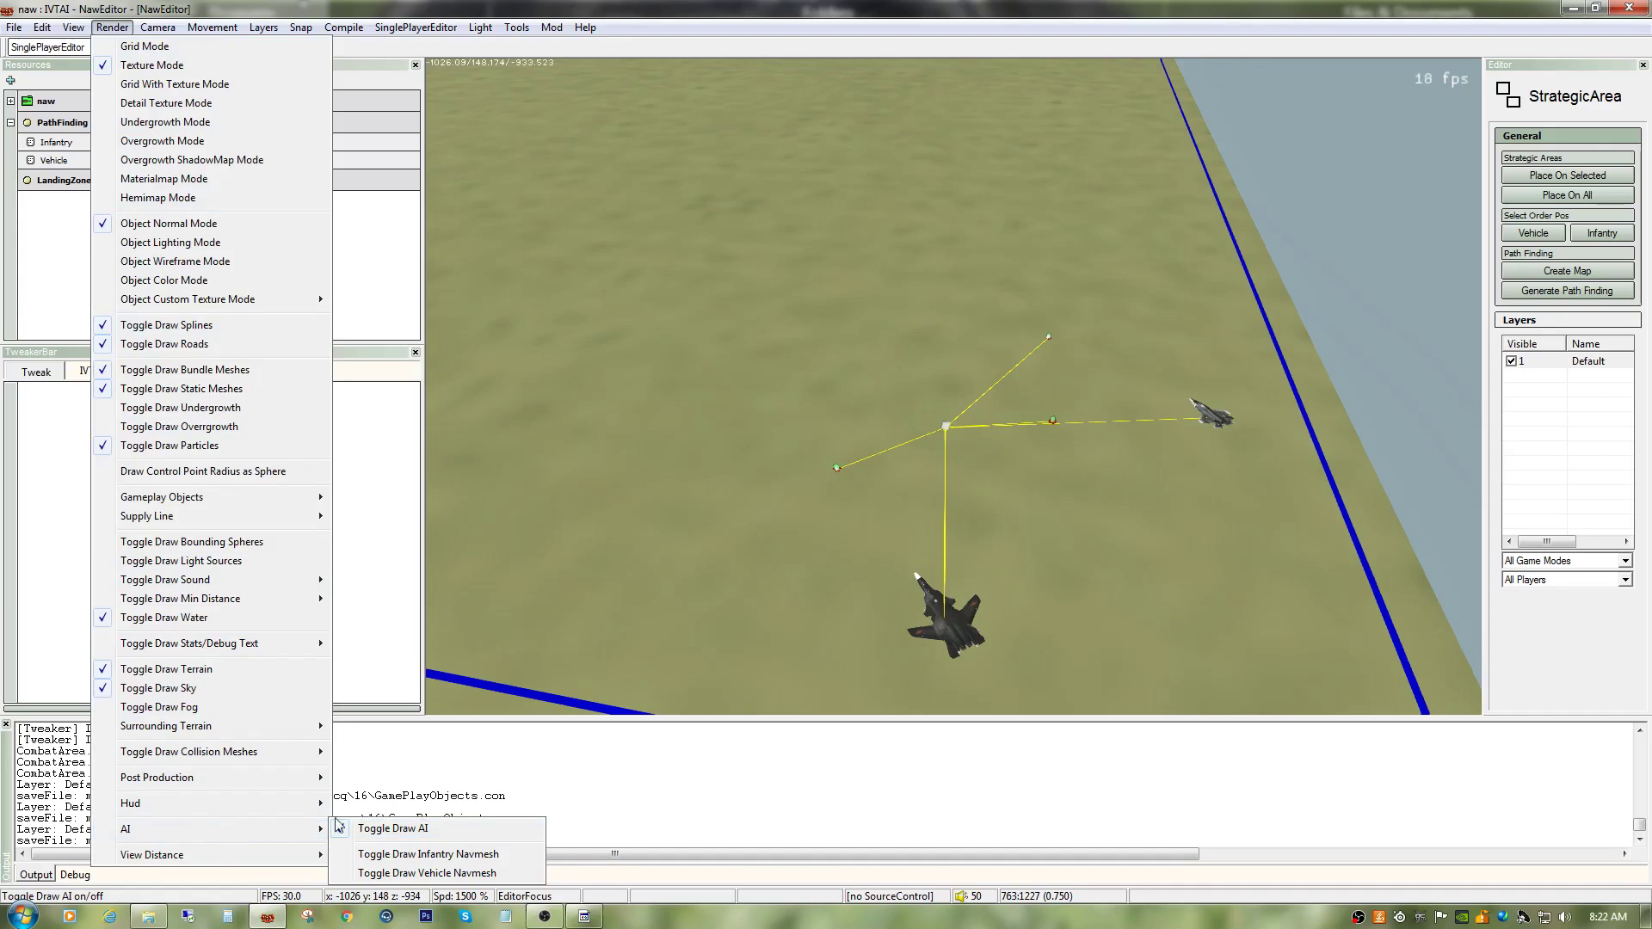
pyautogui.click(255, 712)
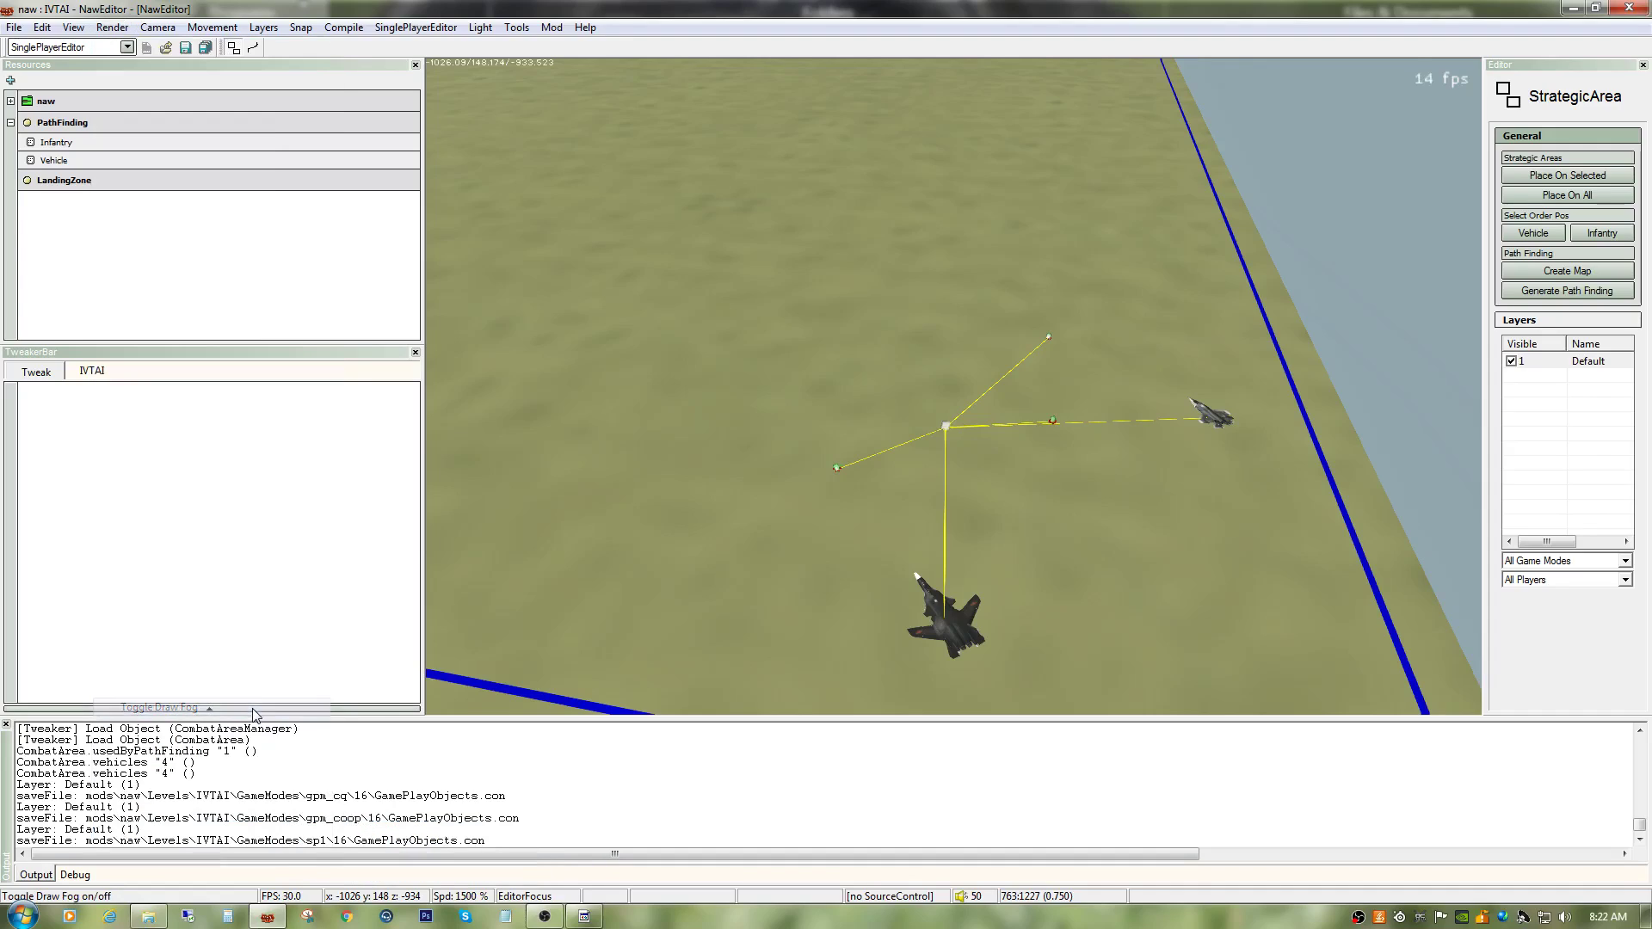
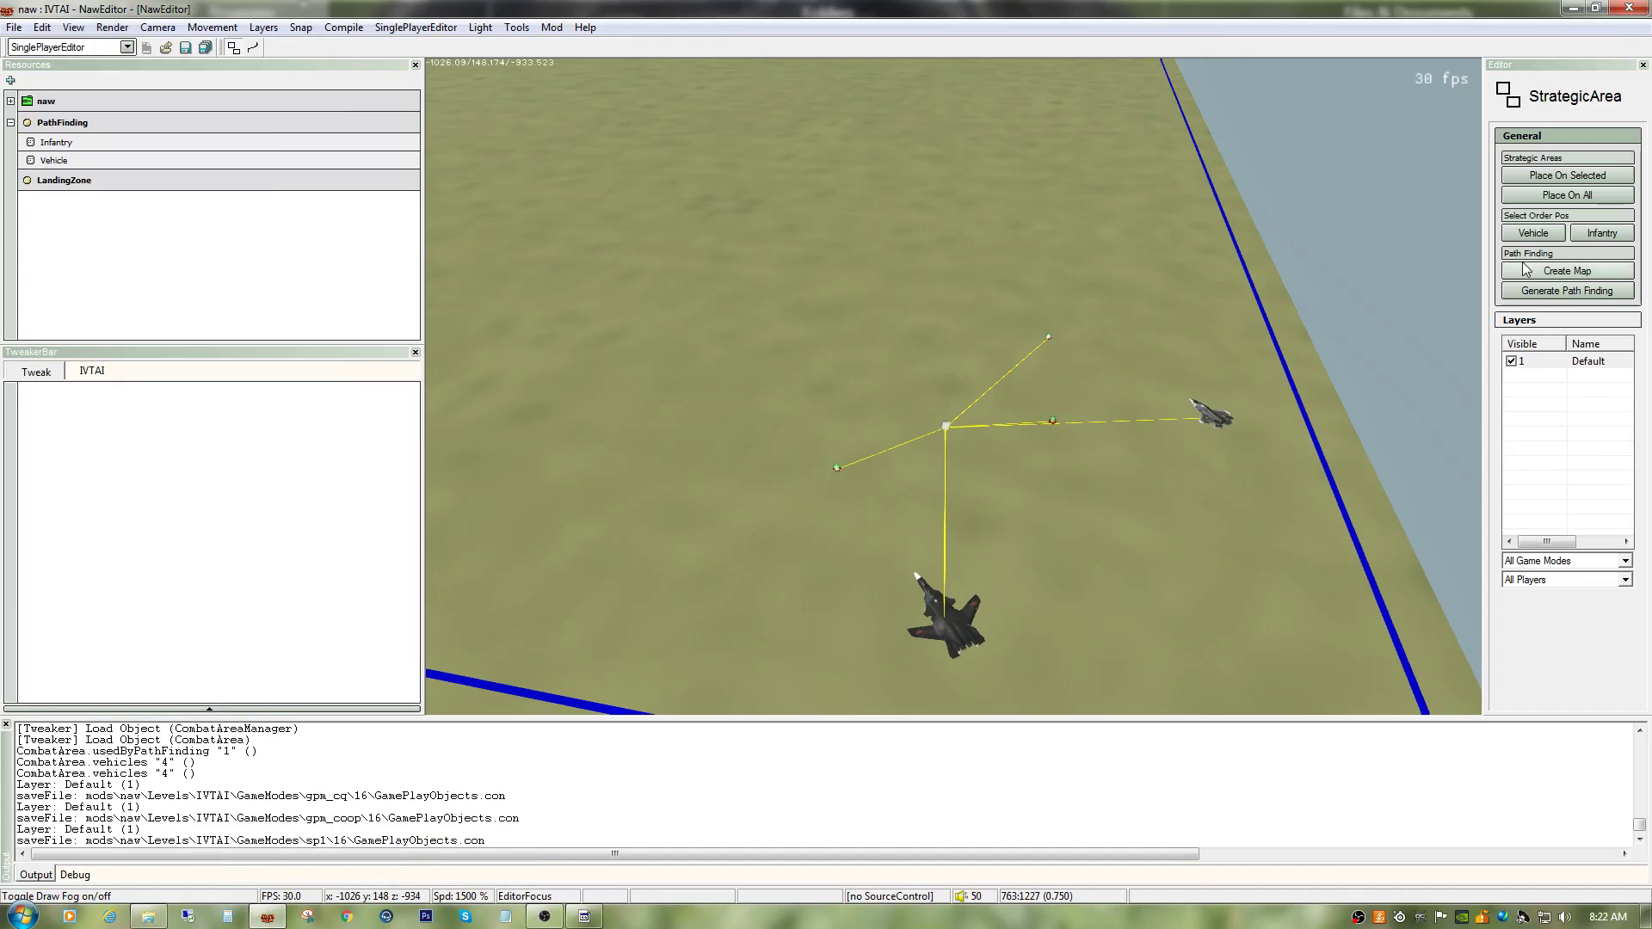
# Step: Place strategic areas on all control points and view the one created at cp_name_base_1
pyautogui.click(1574, 198)
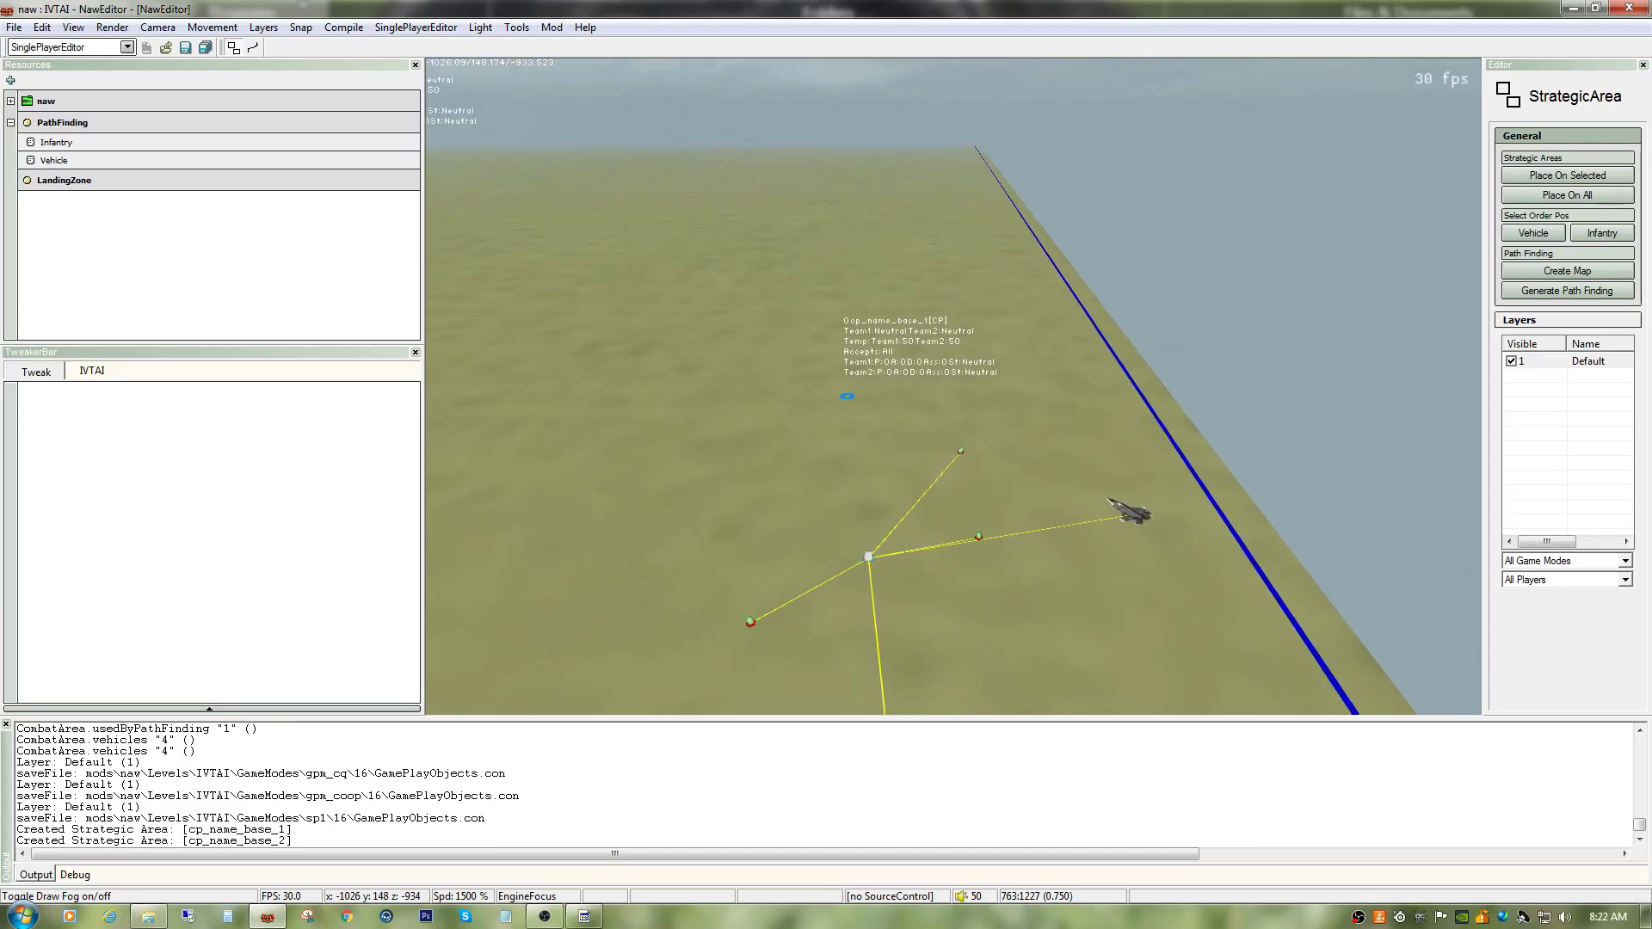
pyautogui.hotkey('ctrl', 'w')
pyautogui.press('ctrl')
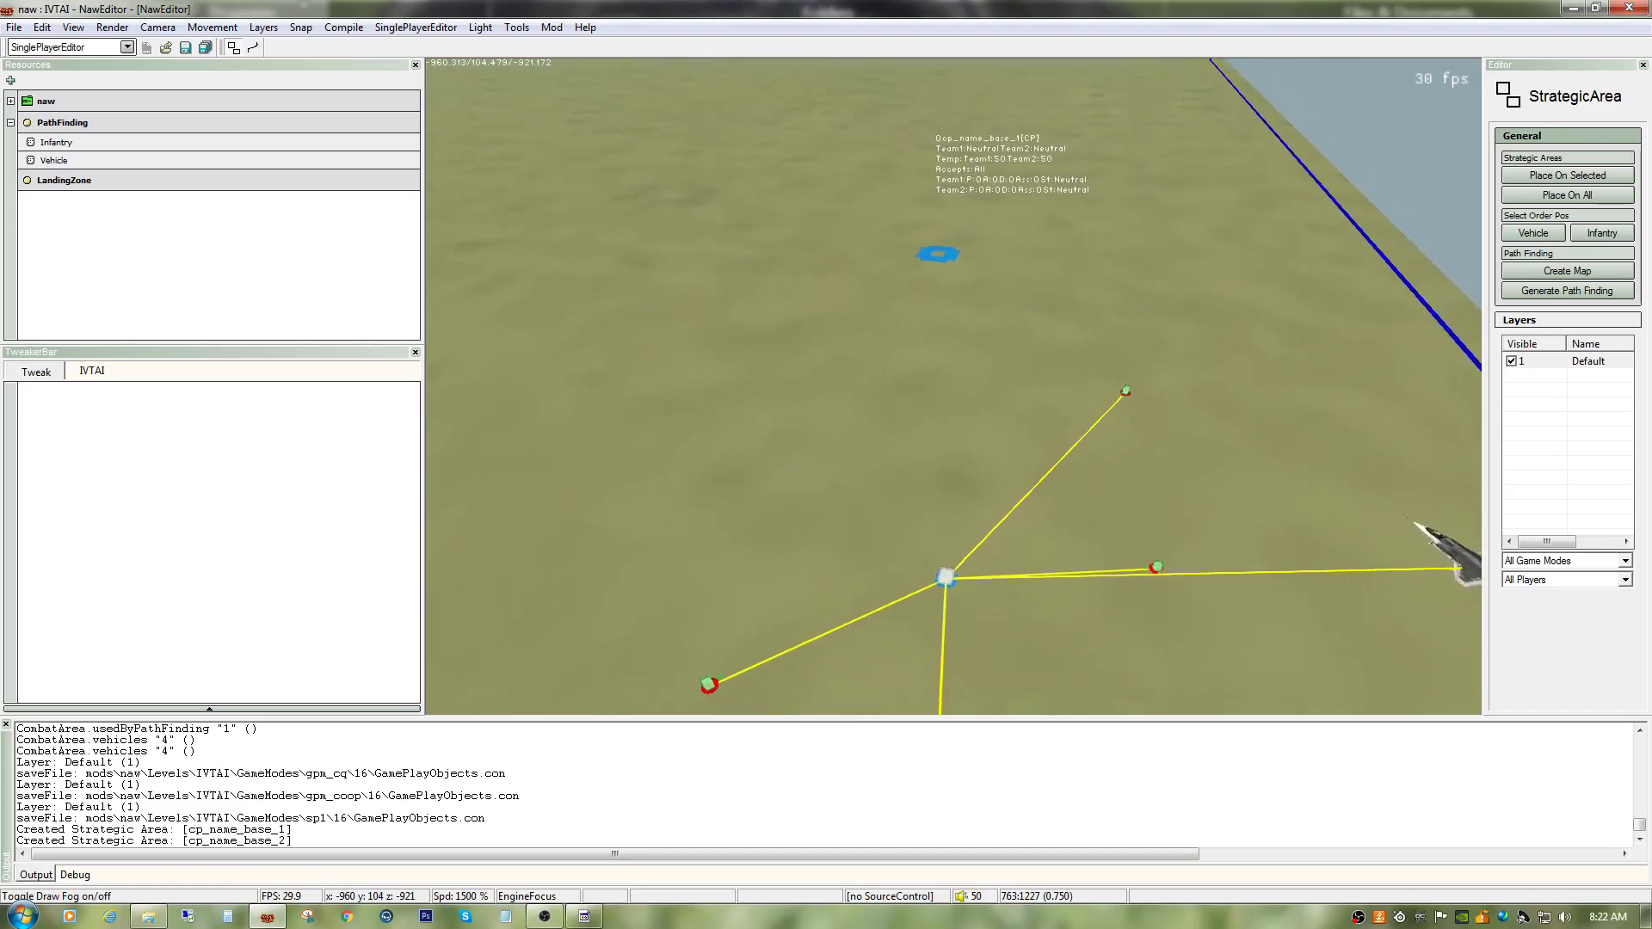
pyautogui.hotkey('ctrl', 'w')
pyautogui.hotkey('ctrl', 's')
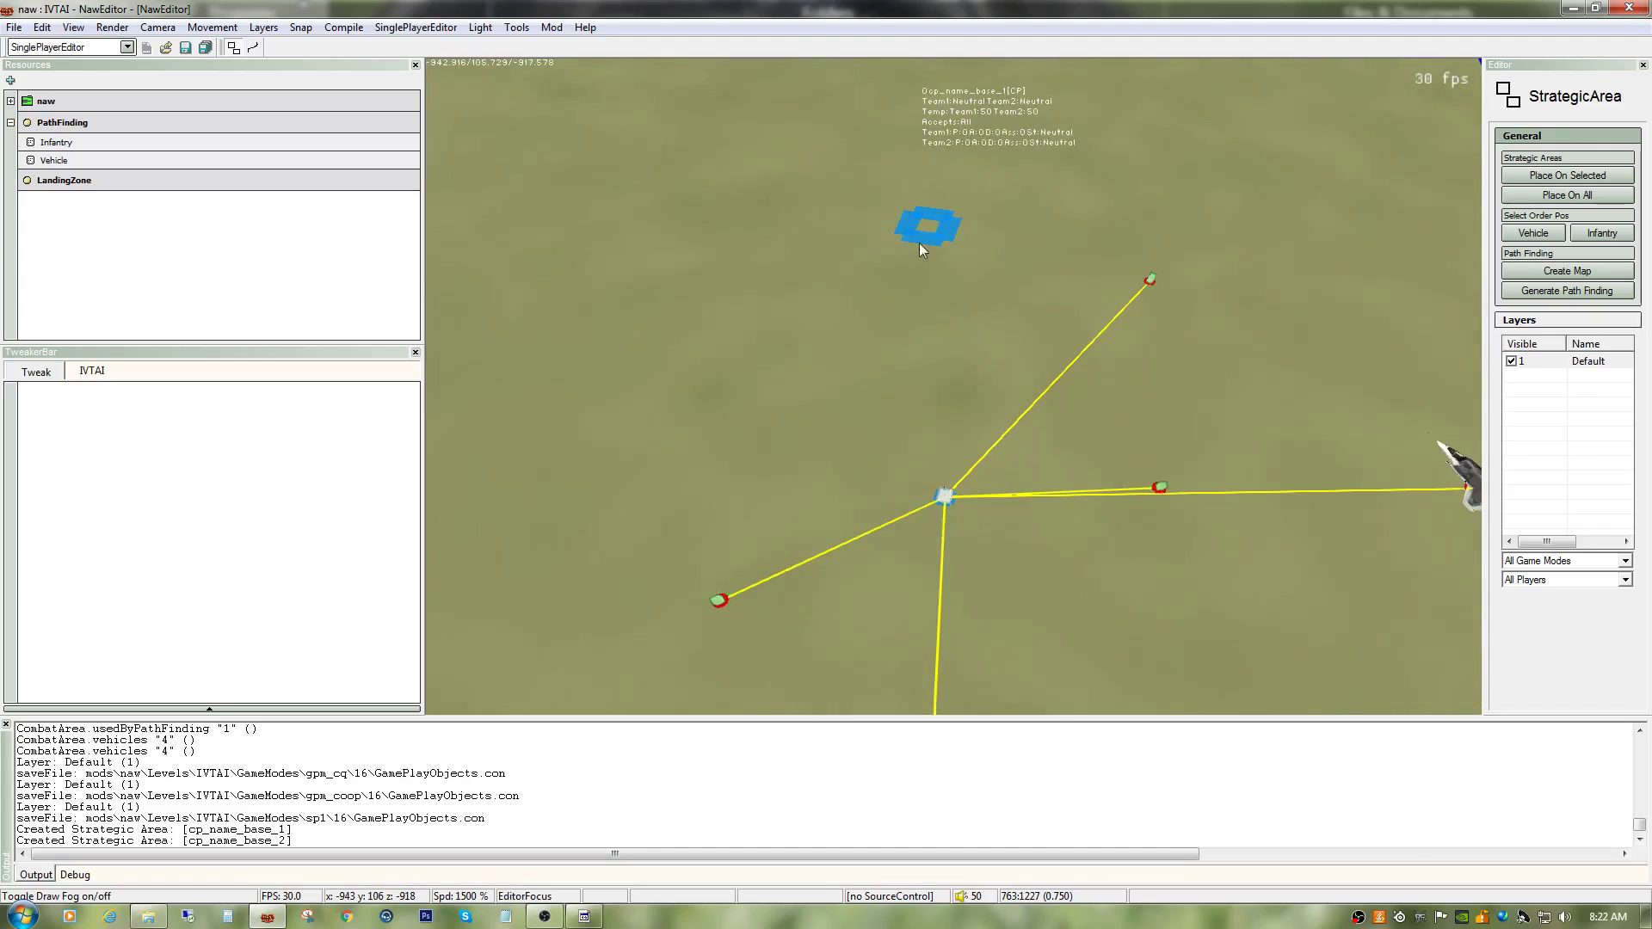
# Step: Return to the LevelEditor and set the radius of control point cp_name_base_1 to 10
pyautogui.moveTo(967, 523); pyautogui.dragTo(899, 471)
pyautogui.moveTo(950, 525); pyautogui.dragTo(860, 445)
pyautogui.click(948, 491)
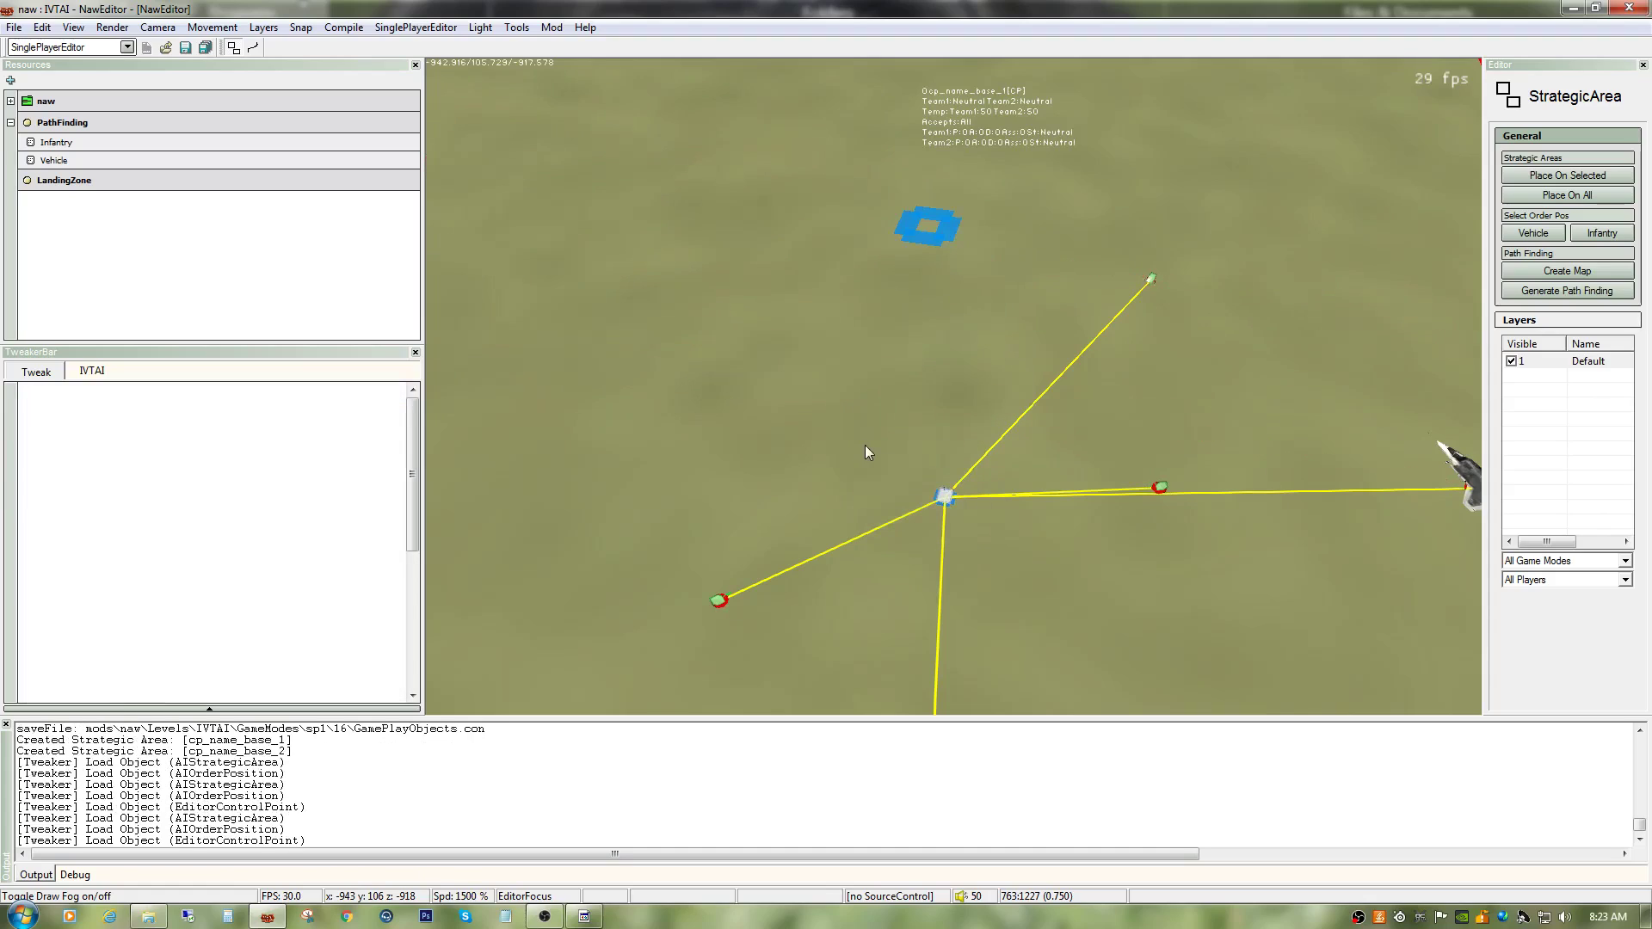
pyautogui.click(90, 49)
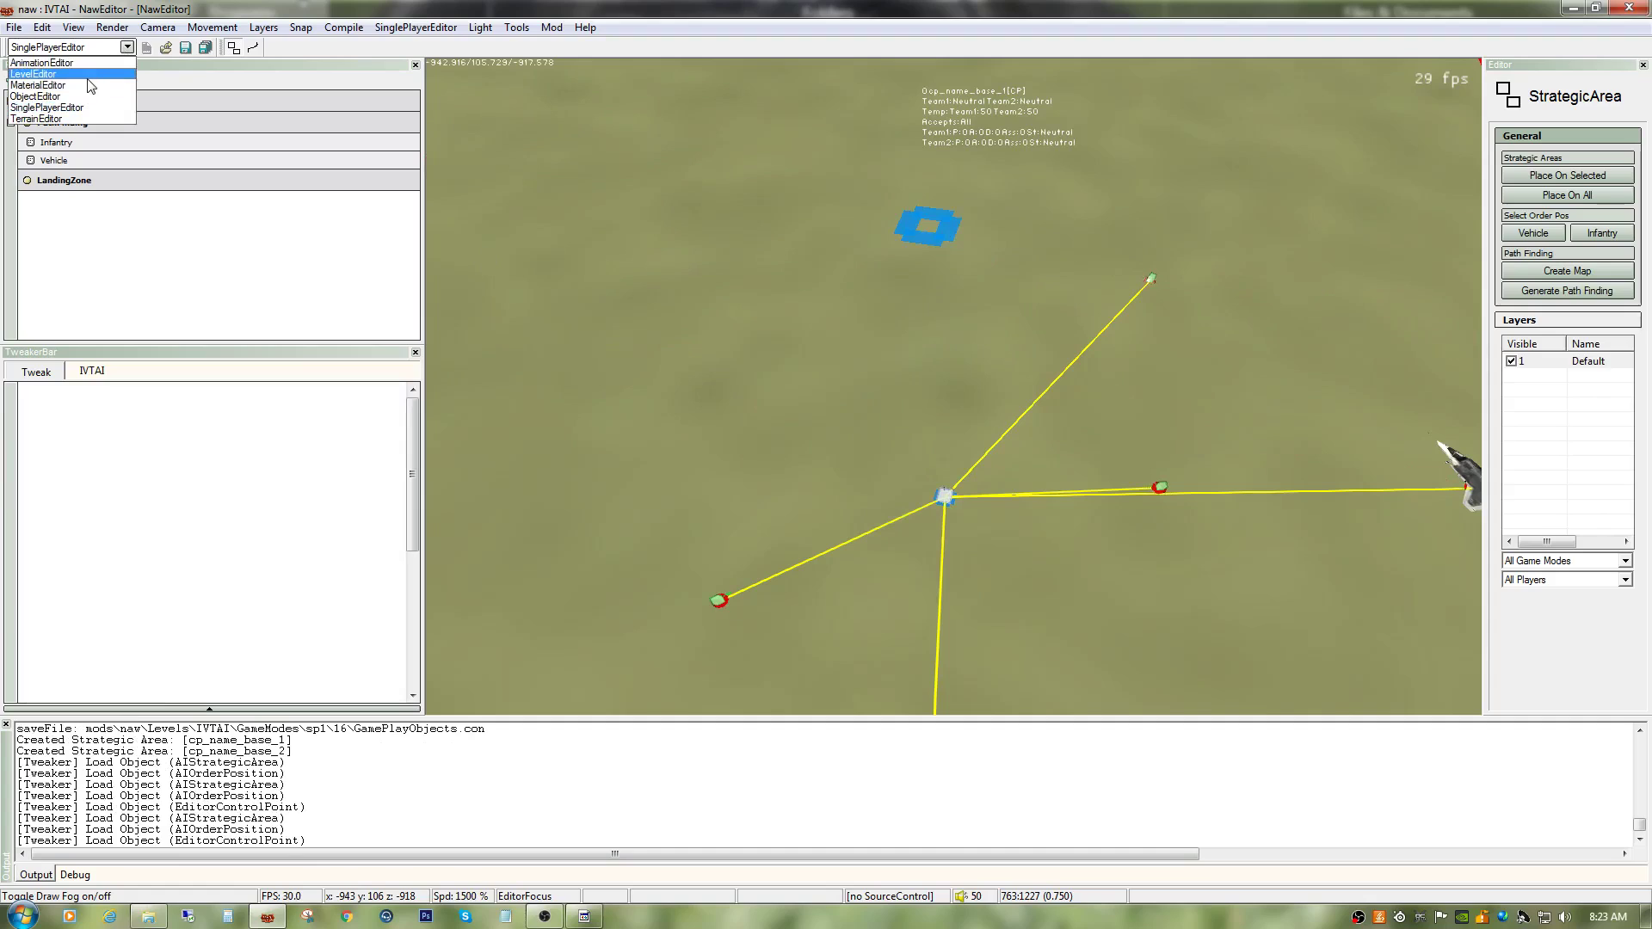
pyautogui.click(86, 75)
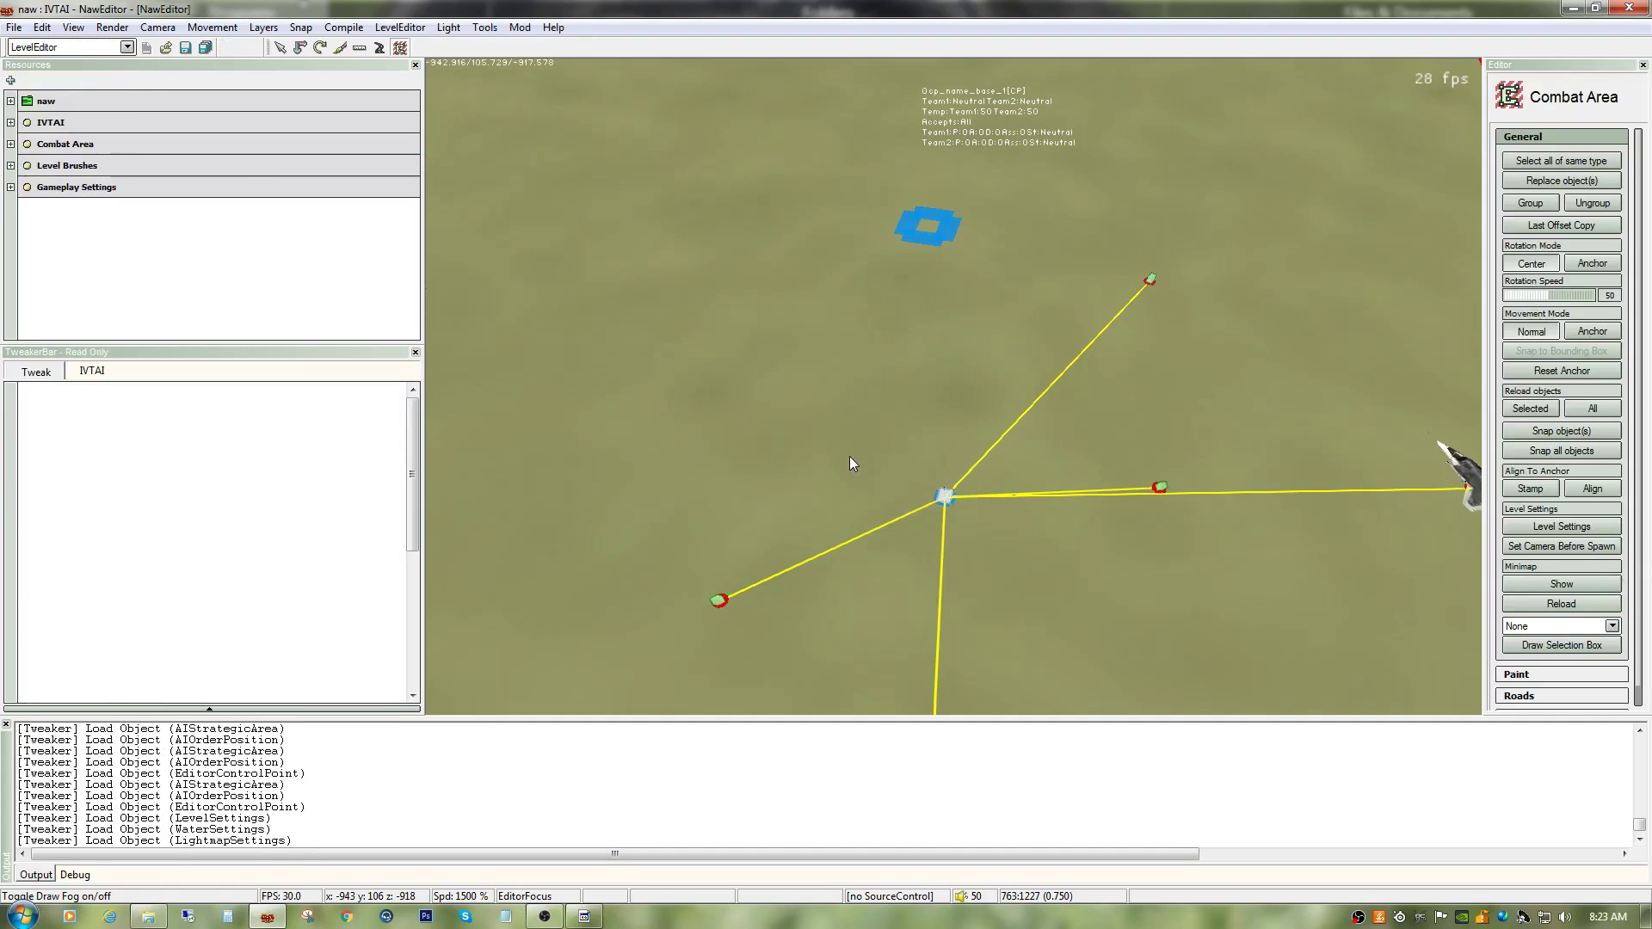
pyautogui.moveTo(914, 463); pyautogui.dragTo(991, 575)
pyautogui.click(945, 497)
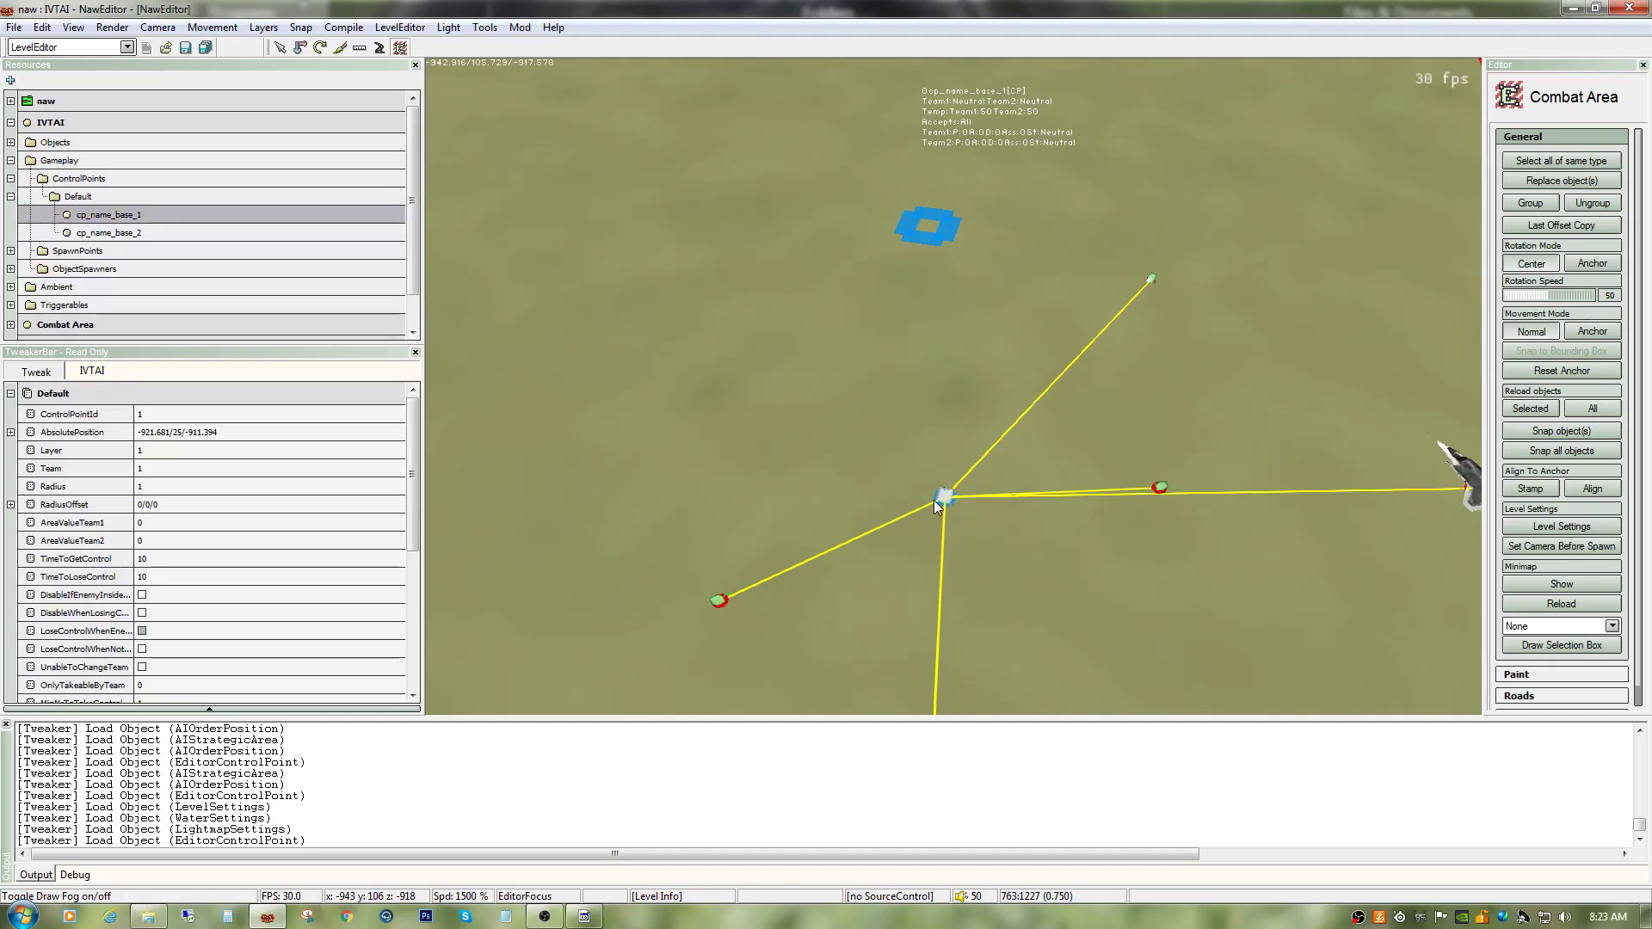
pyautogui.click(144, 487)
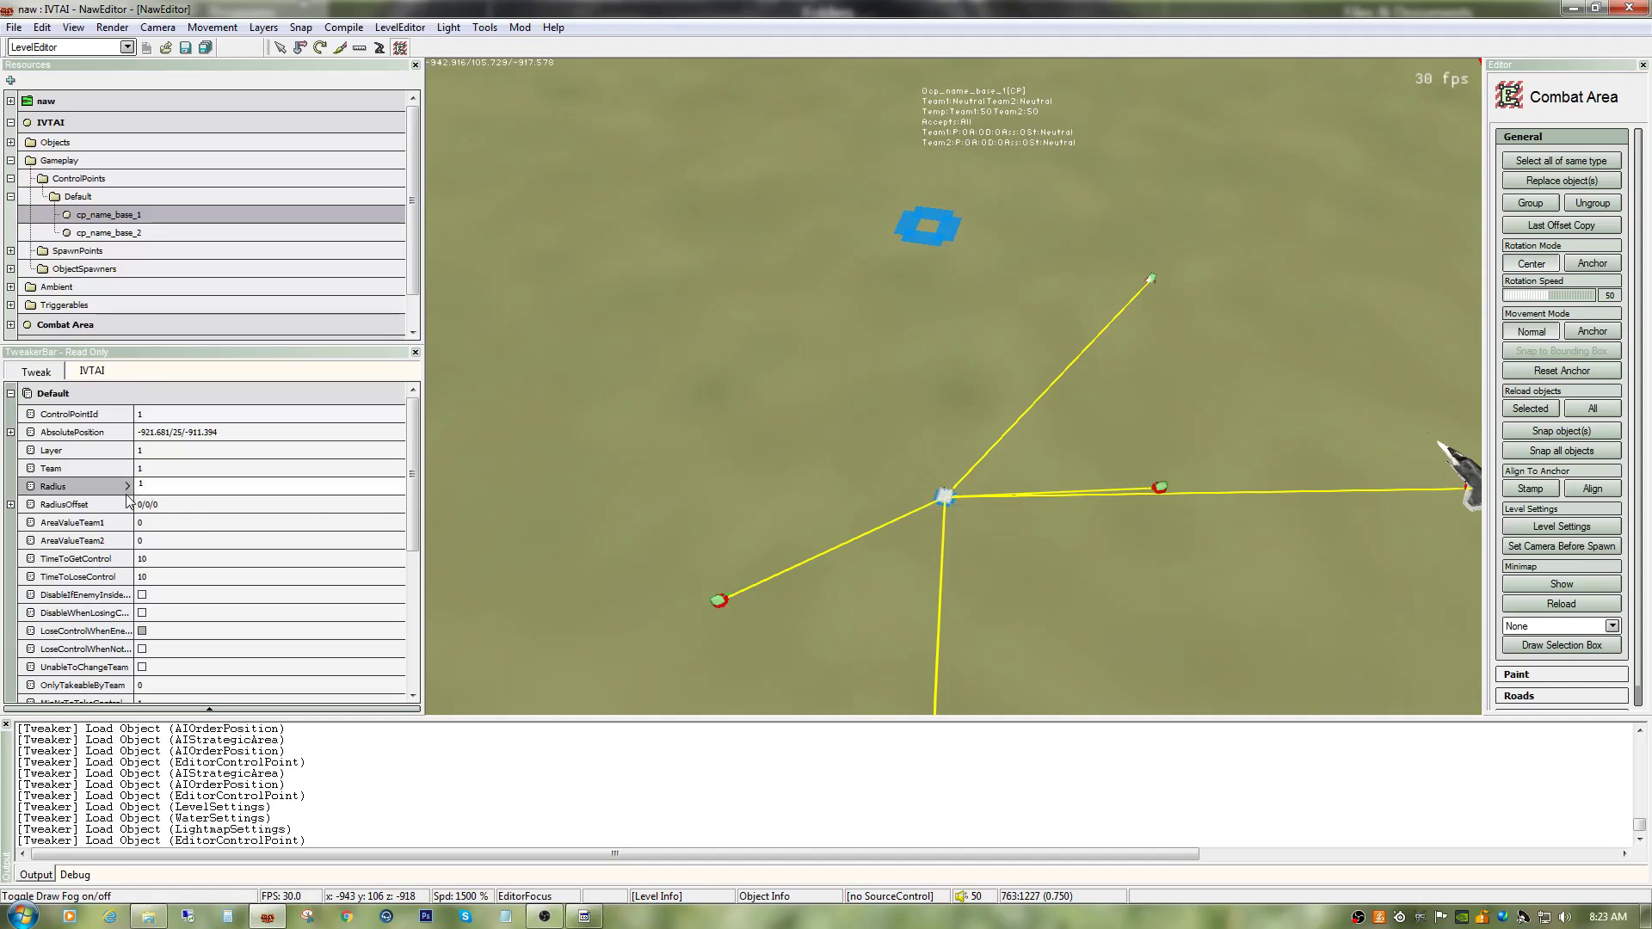
pyautogui.press('Return')
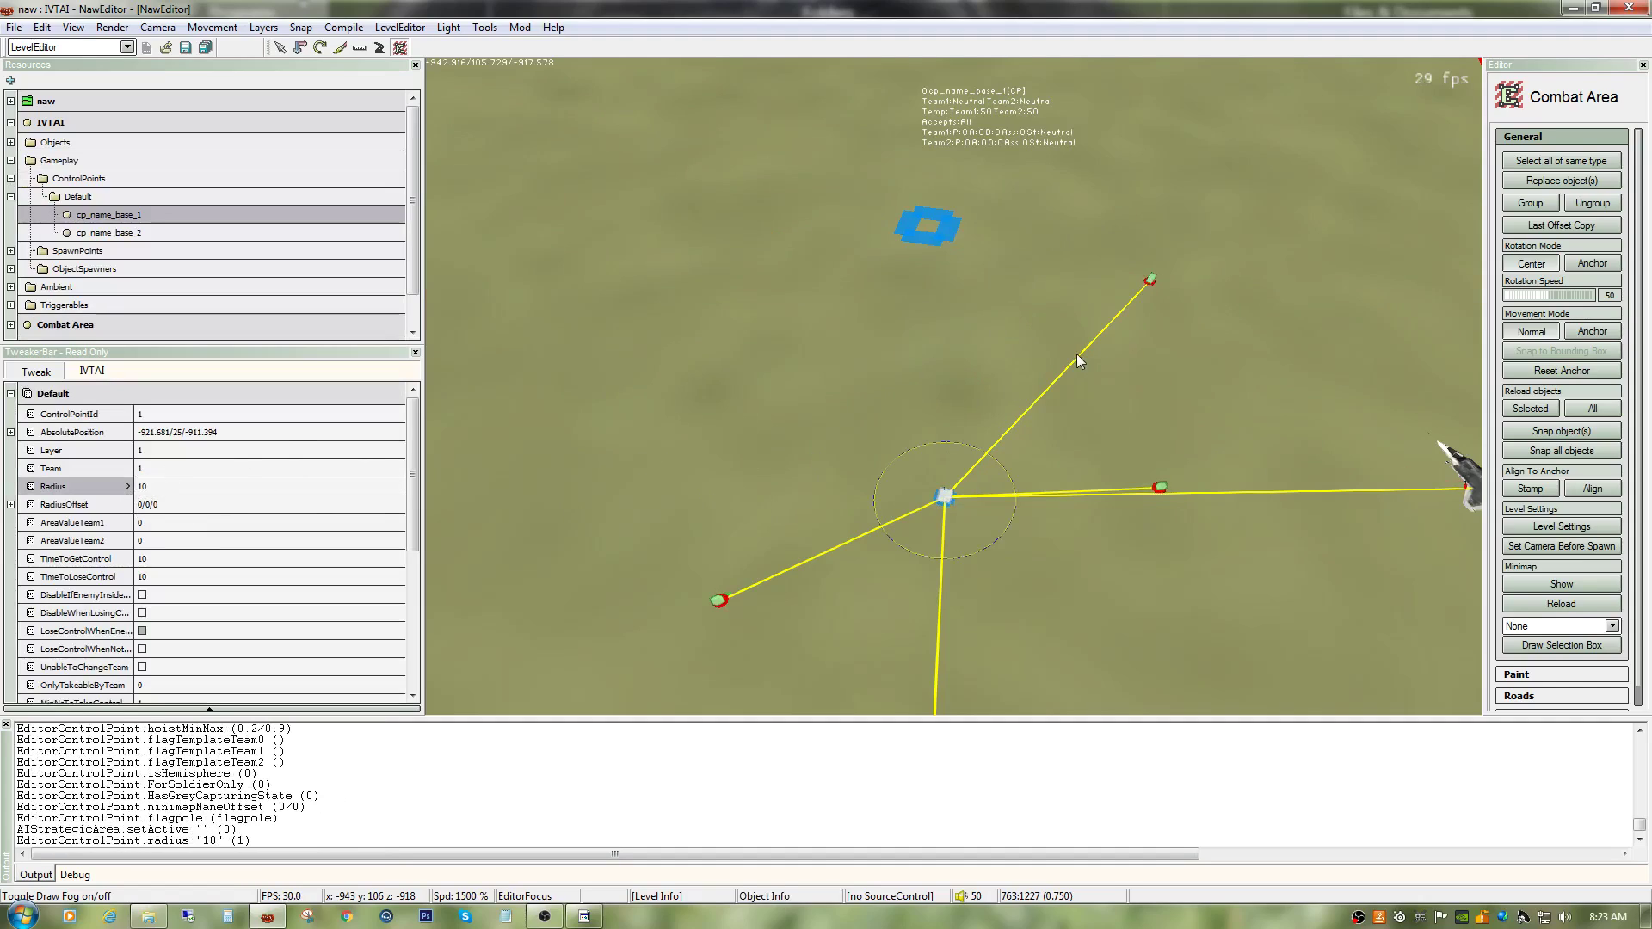
# Step: Set control point cp_name_base_2 to radius 10 and team 2
pyautogui.click(146, 232)
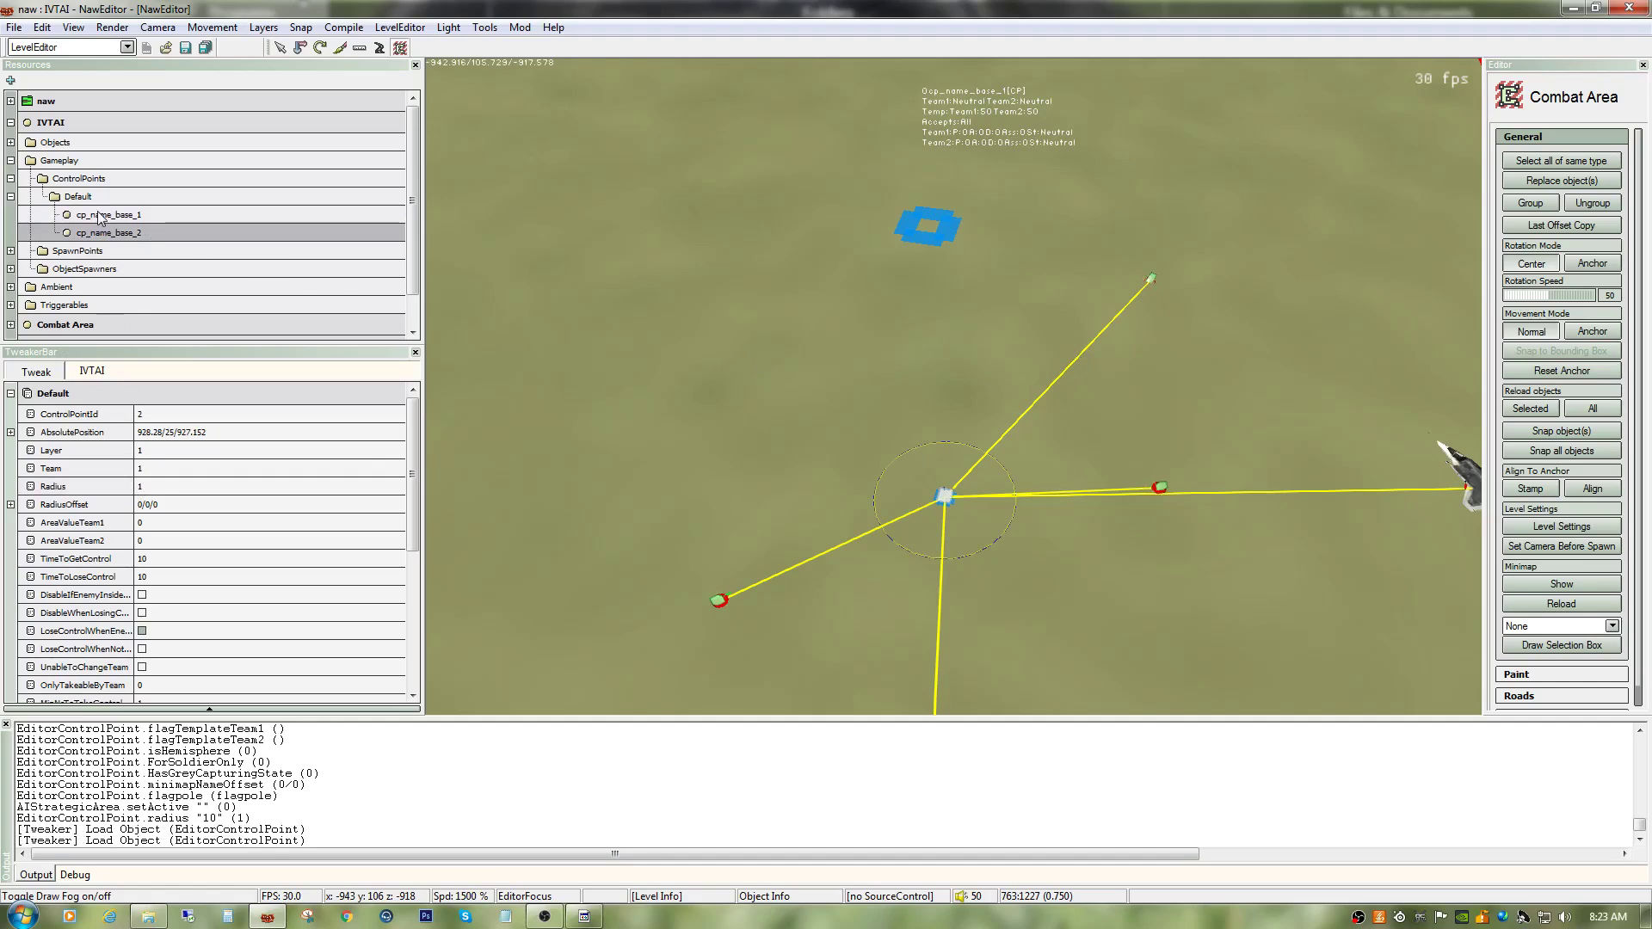
pyautogui.click(152, 489)
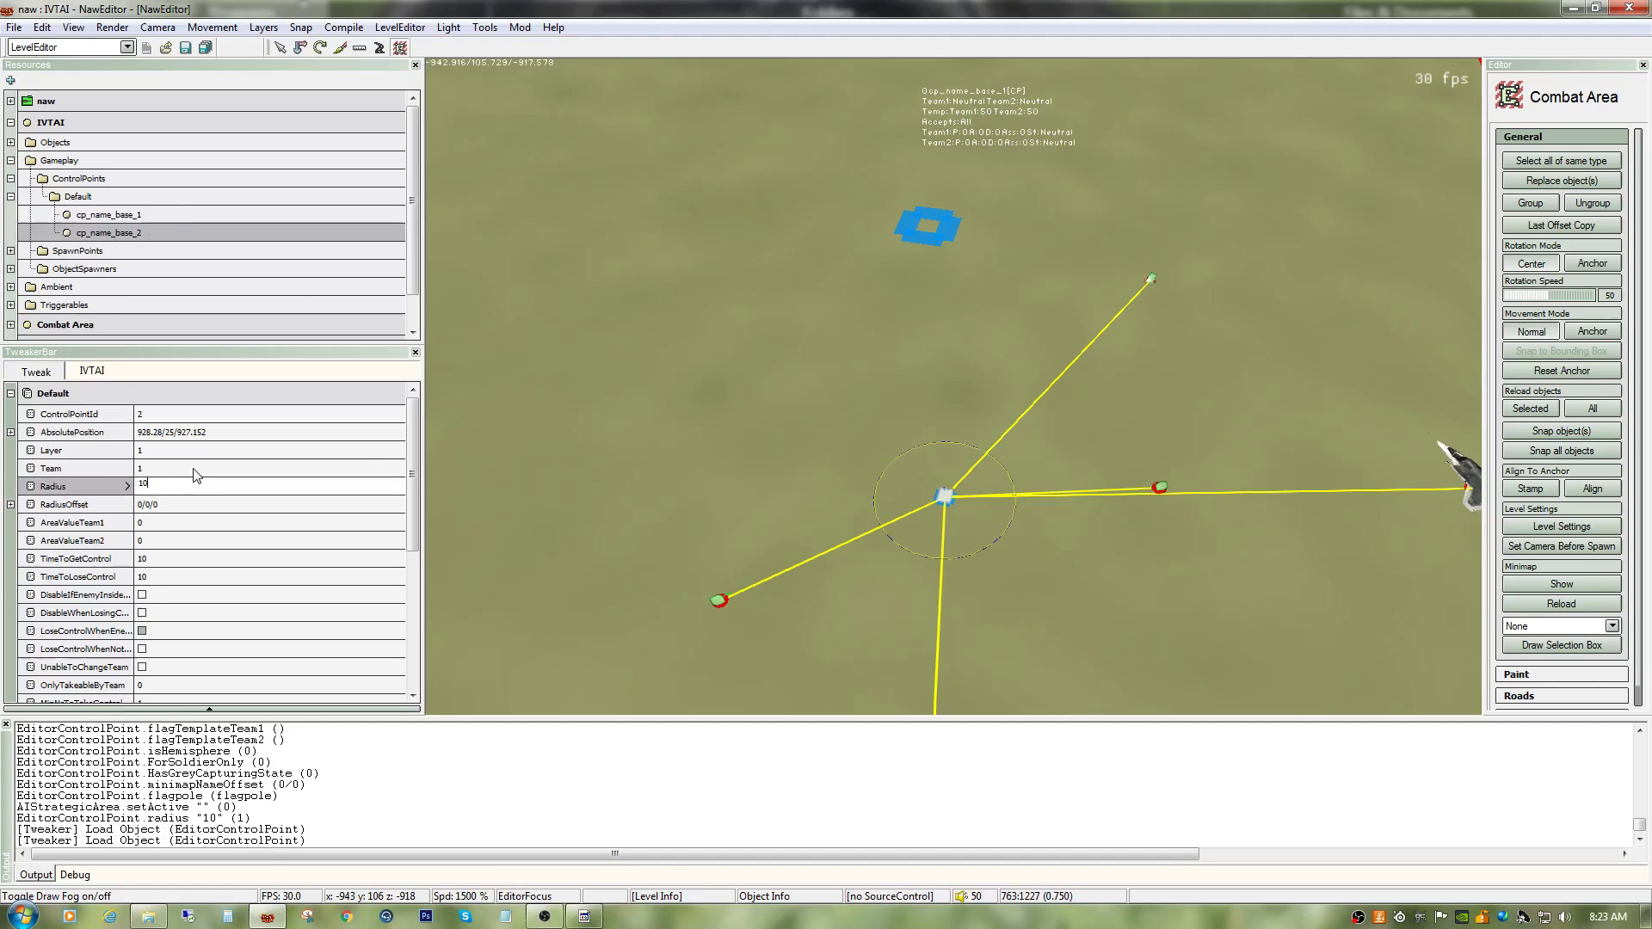
pyautogui.press('Return')
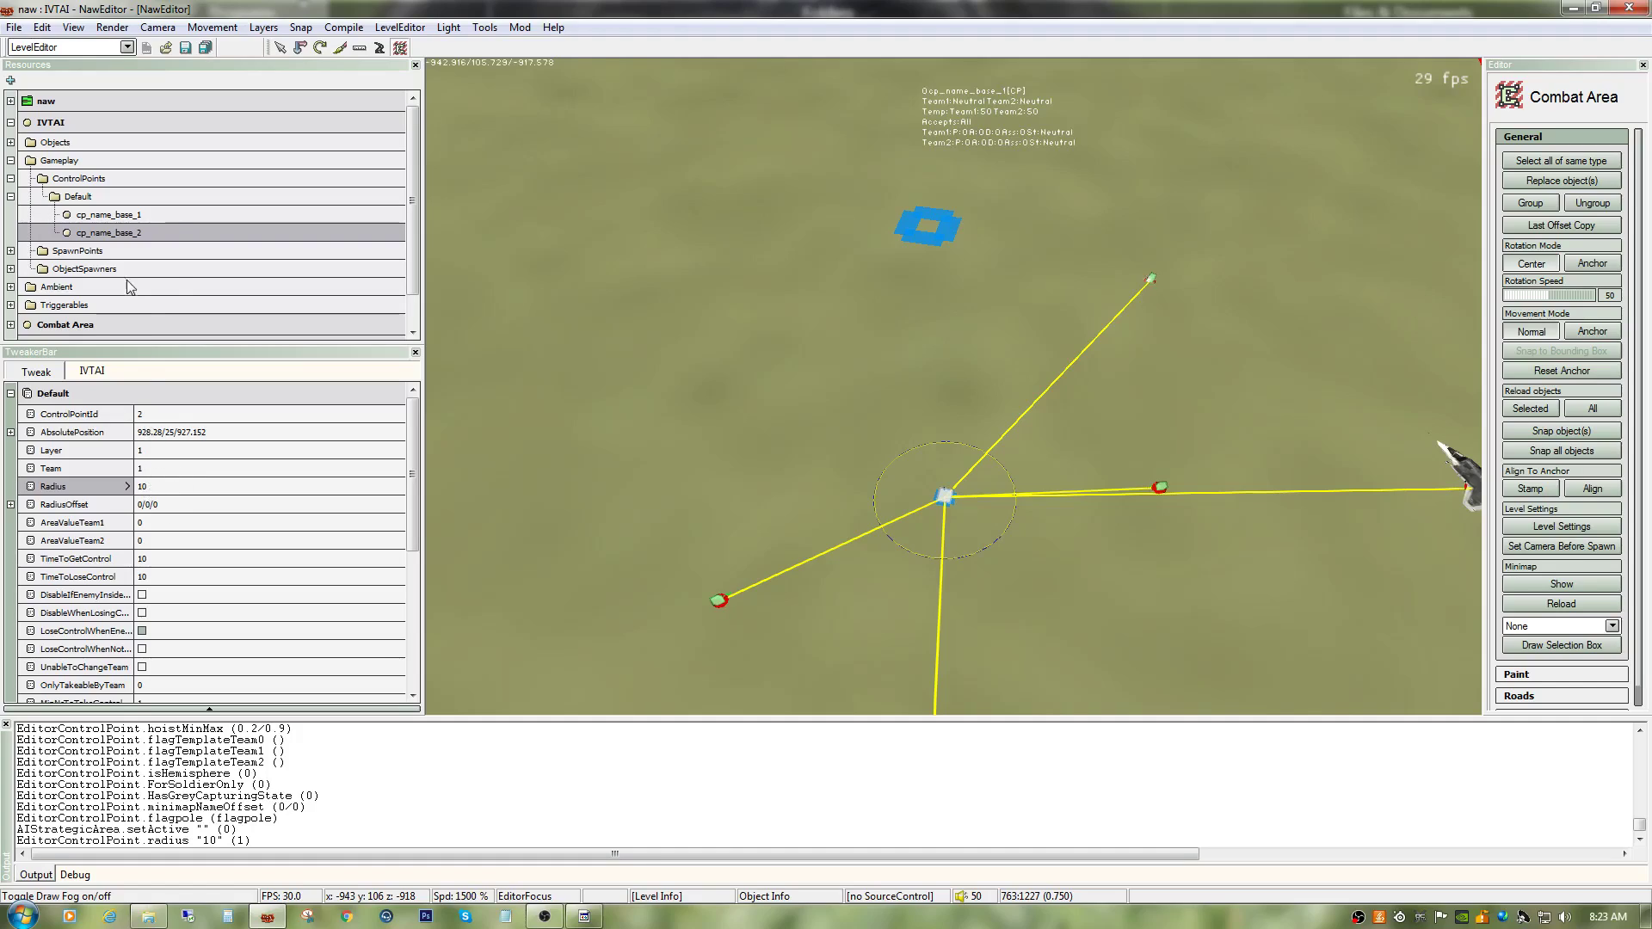
pyautogui.click(147, 469)
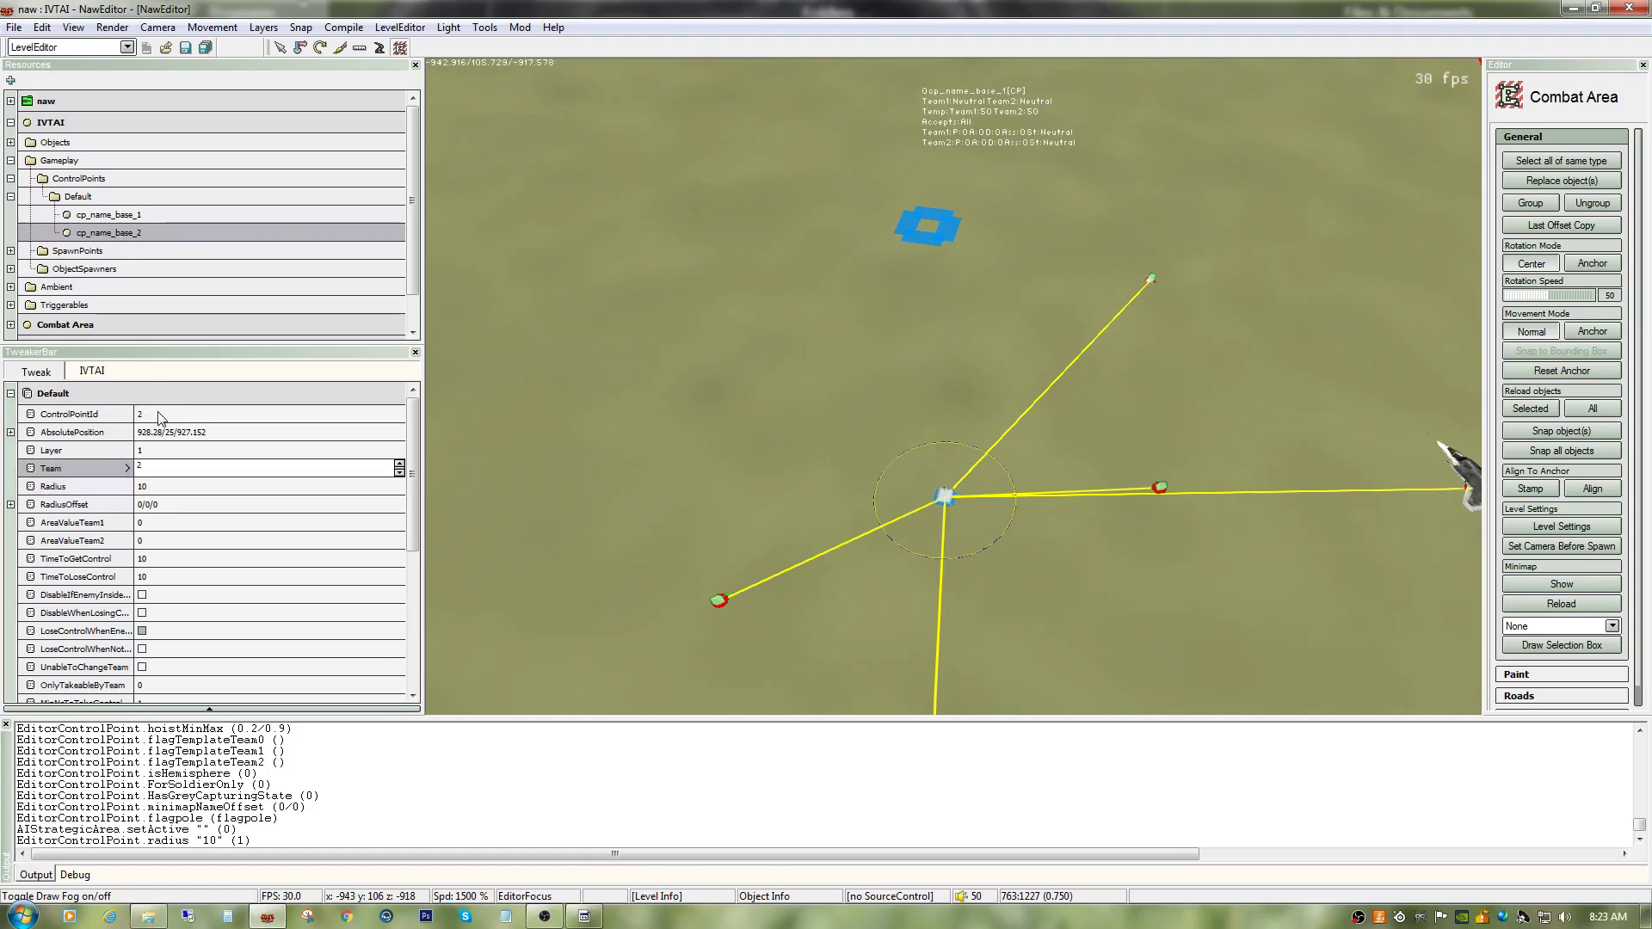
pyautogui.press('Return')
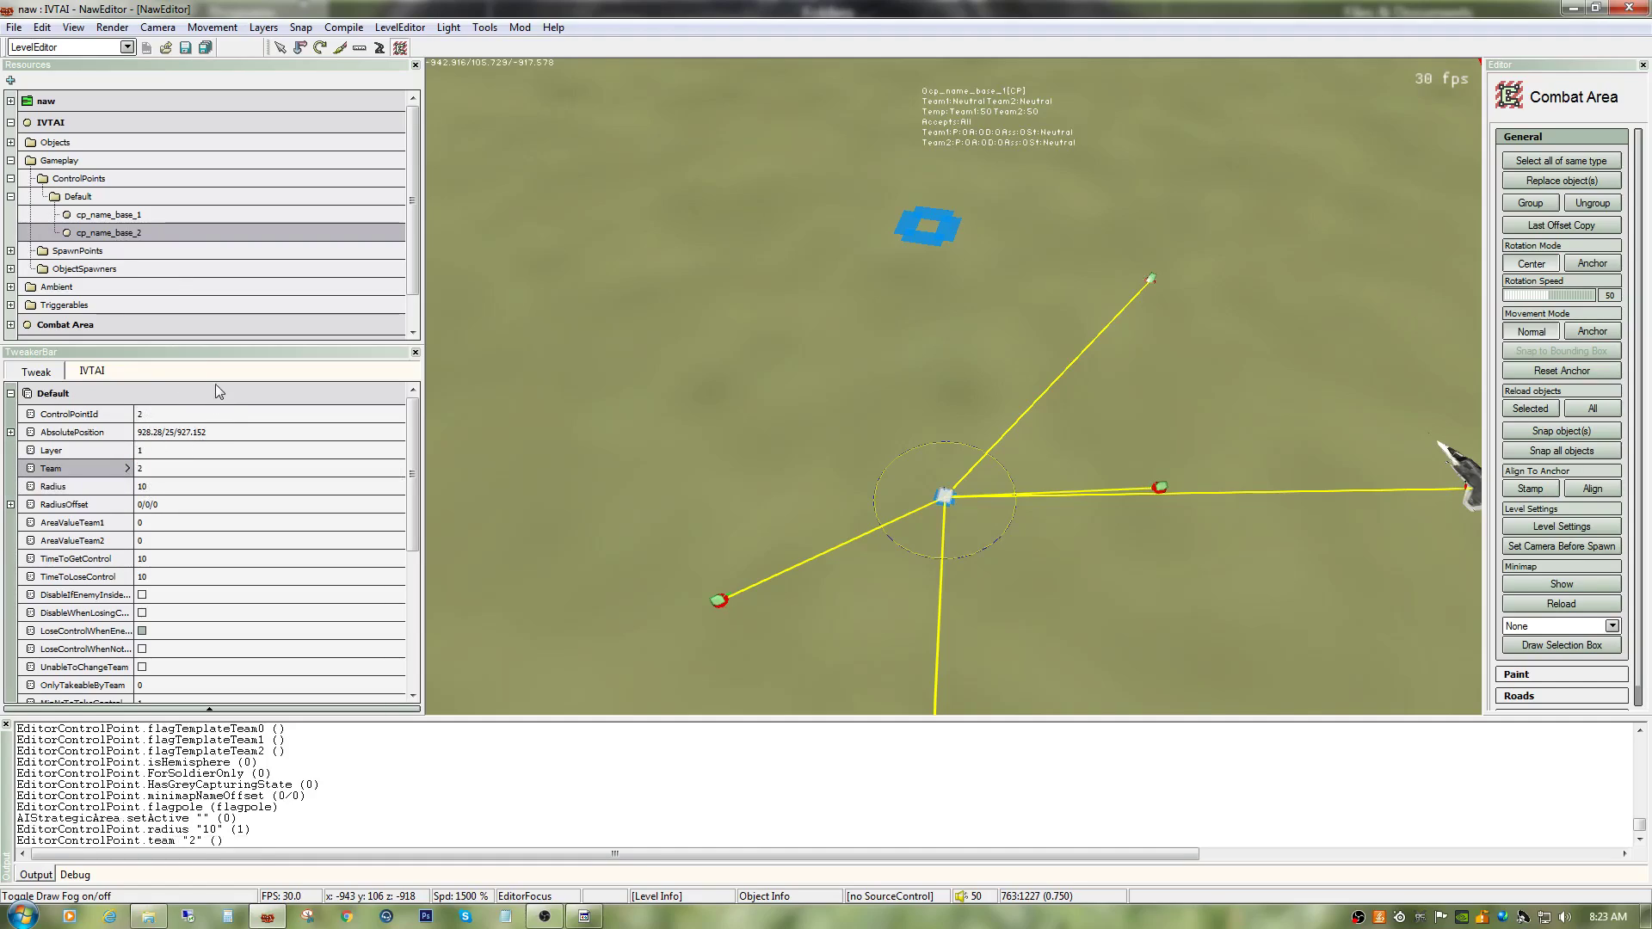
# Step: Save the level's modified objects and switch to the SinglePlayerEditor
pyautogui.click(14, 27)
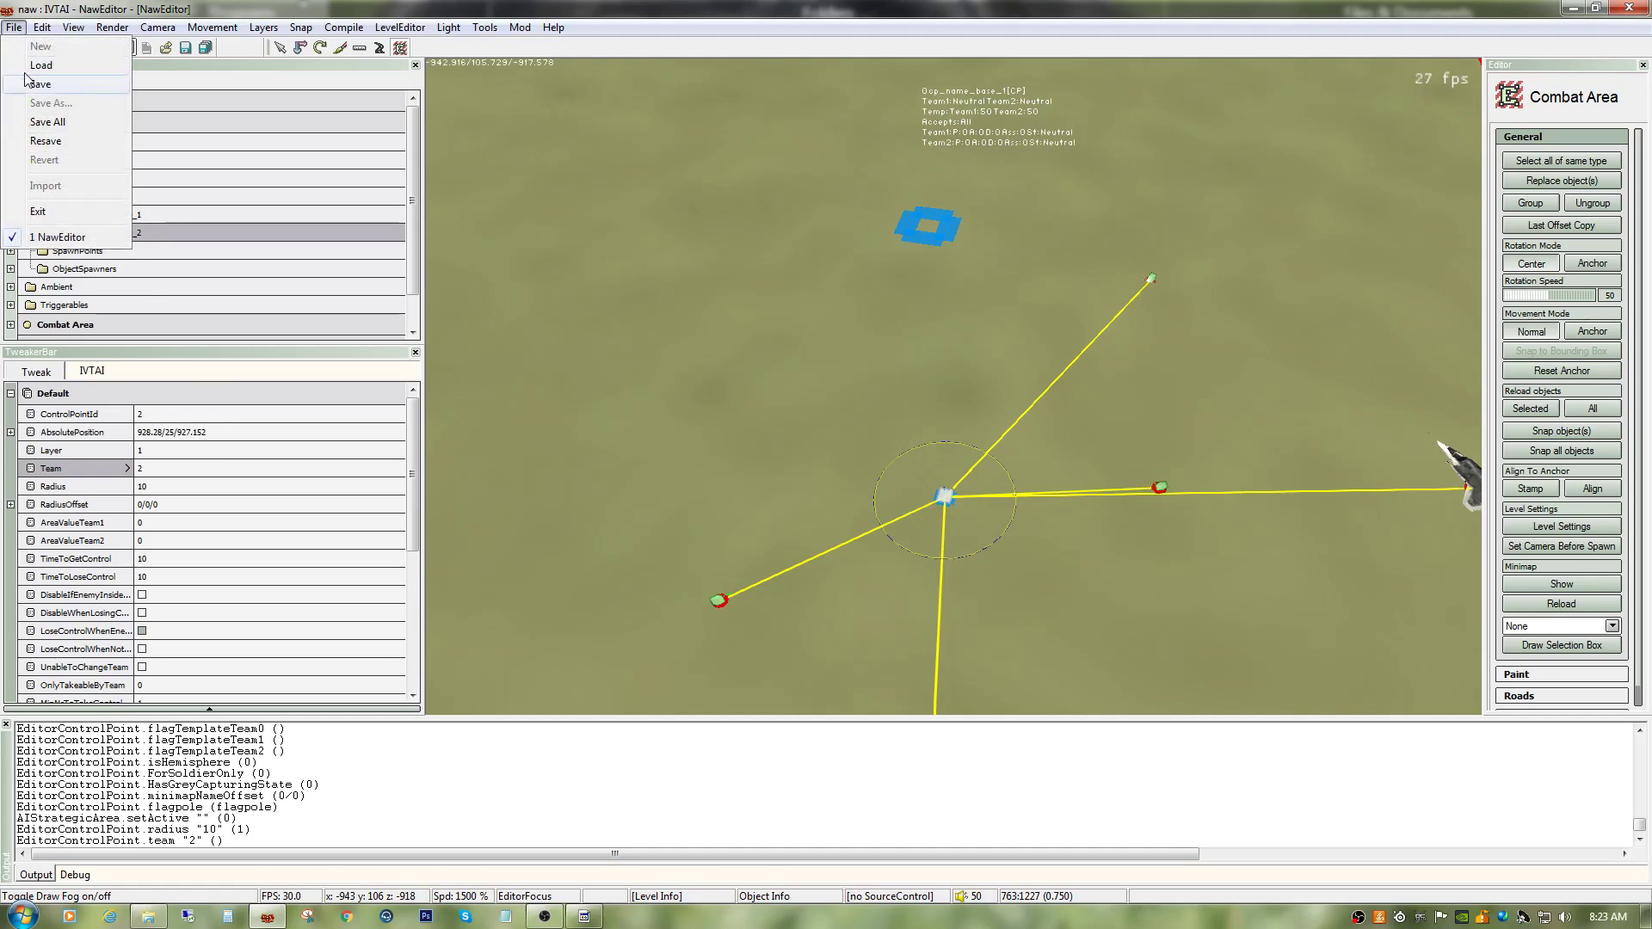
pyautogui.click(34, 87)
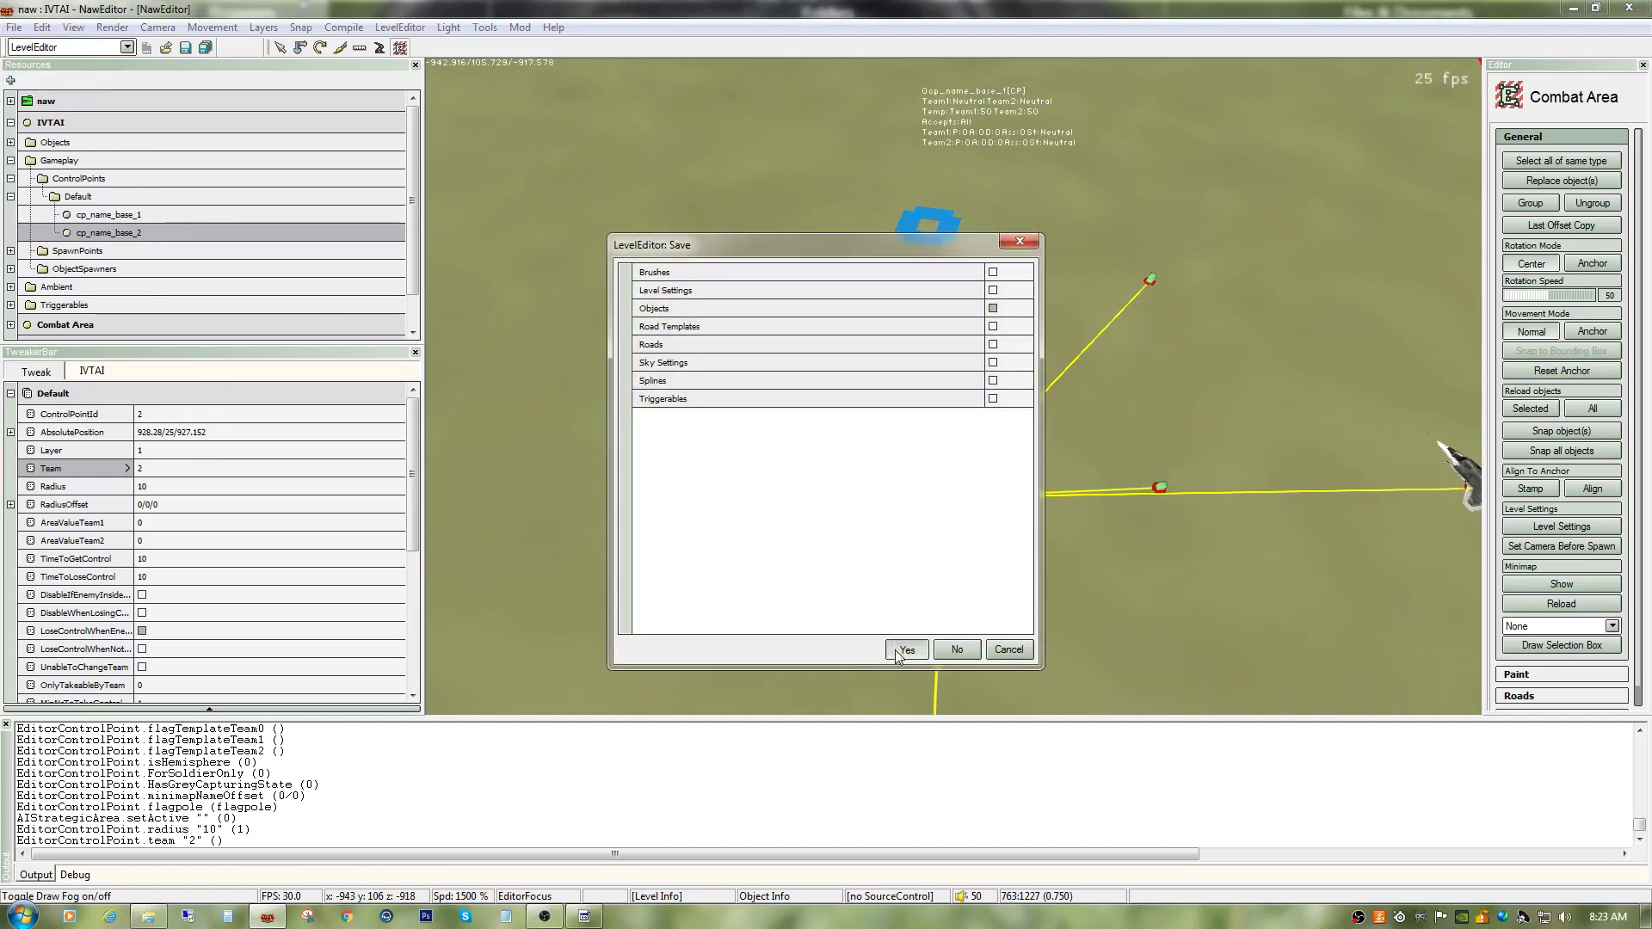
pyautogui.click(906, 649)
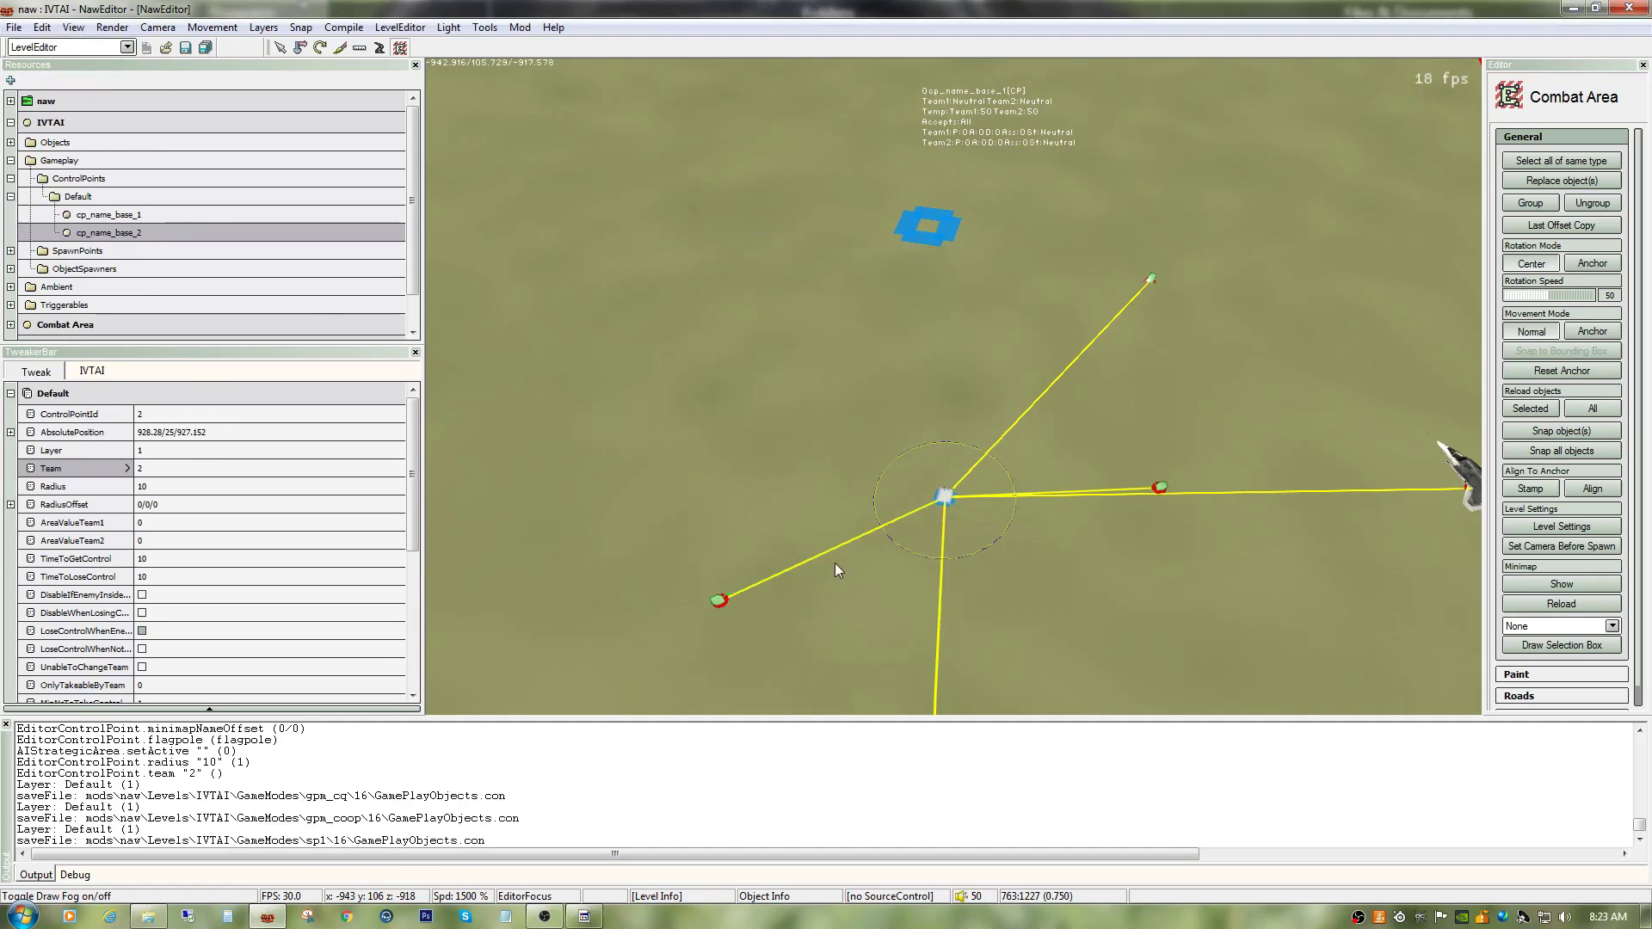
pyautogui.click(126, 46)
pyautogui.click(51, 108)
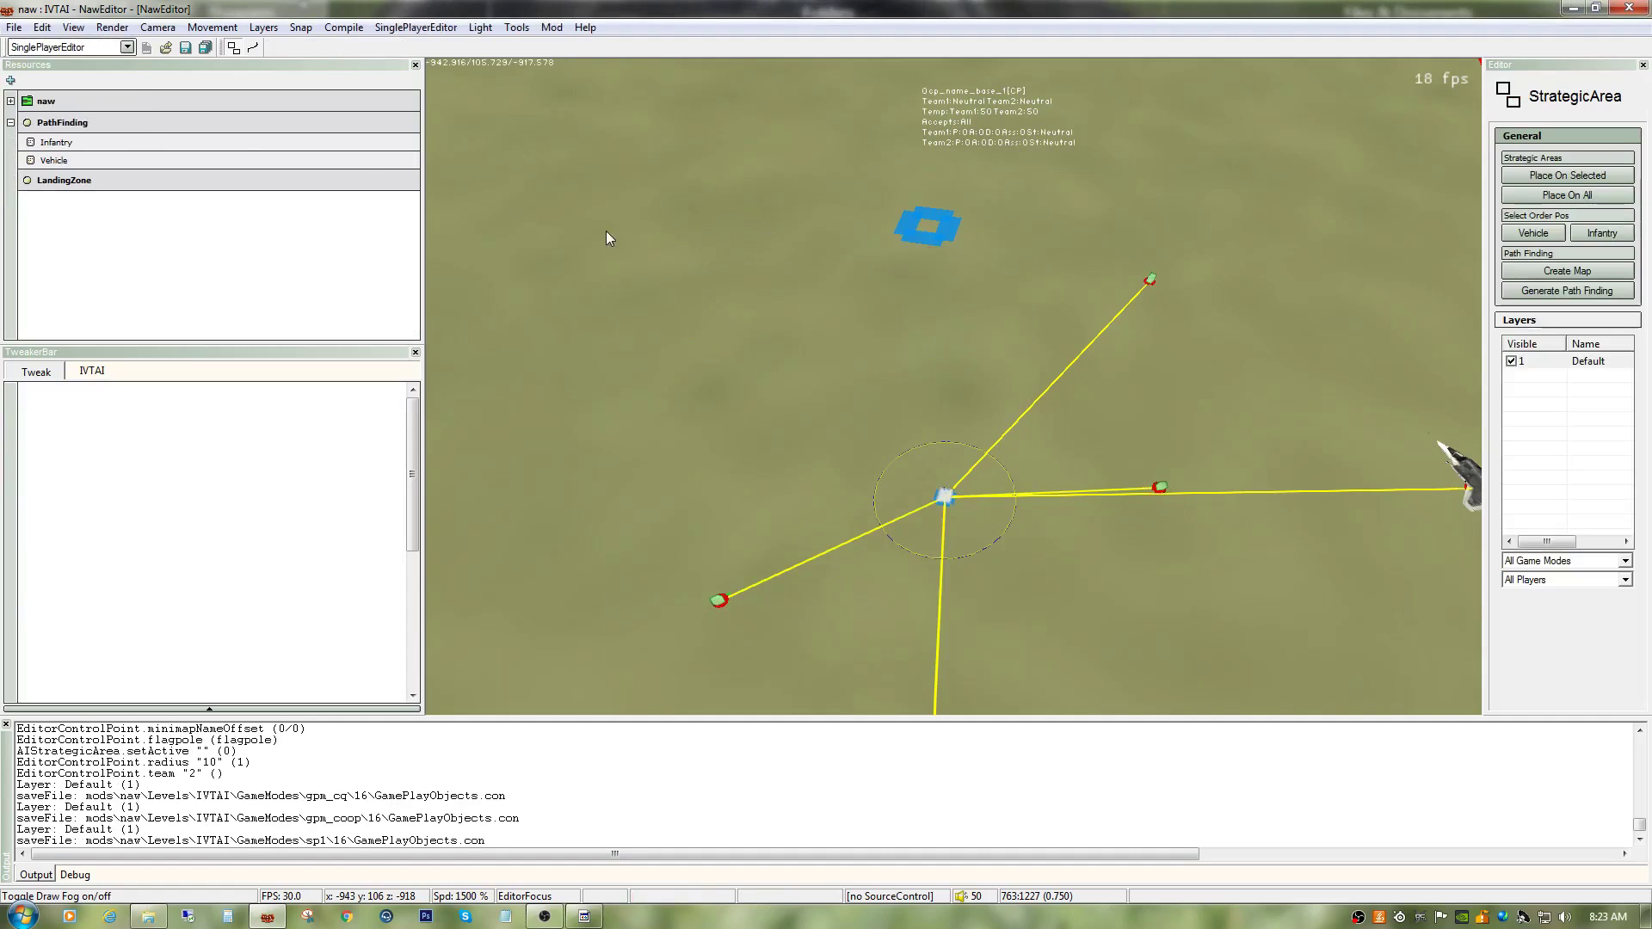
# Step: Select the strategic area at control point cp_name_base_1 and delete it
pyautogui.click(948, 502)
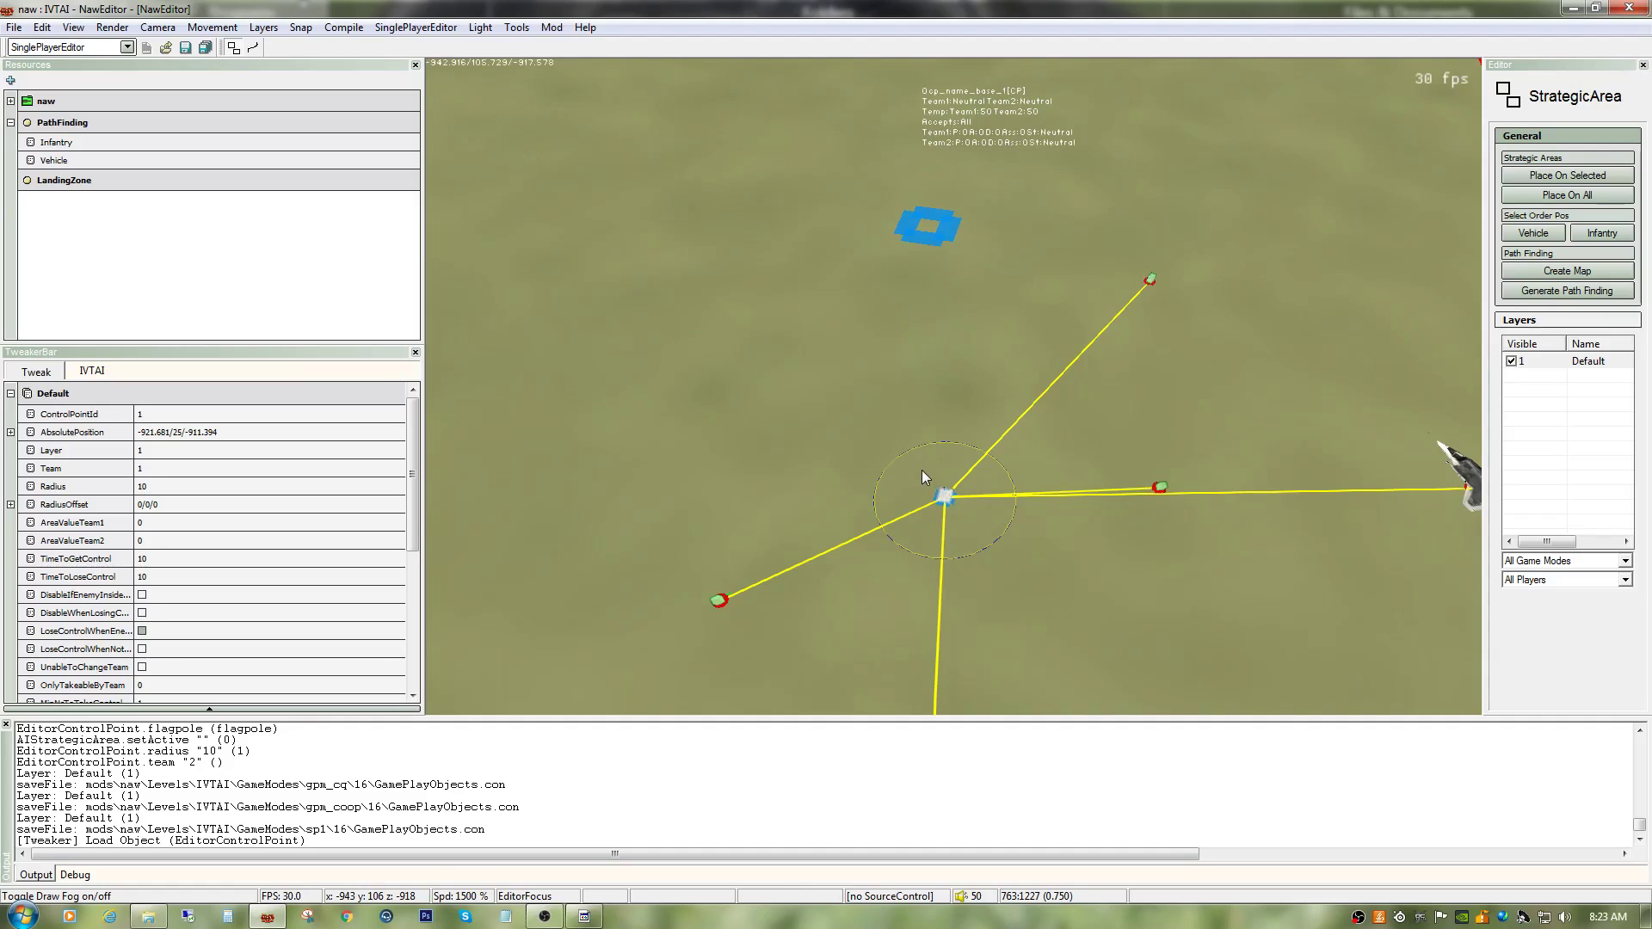
pyautogui.hotkey('ctrl', 's')
pyautogui.hotkey('ctrl', 'w')
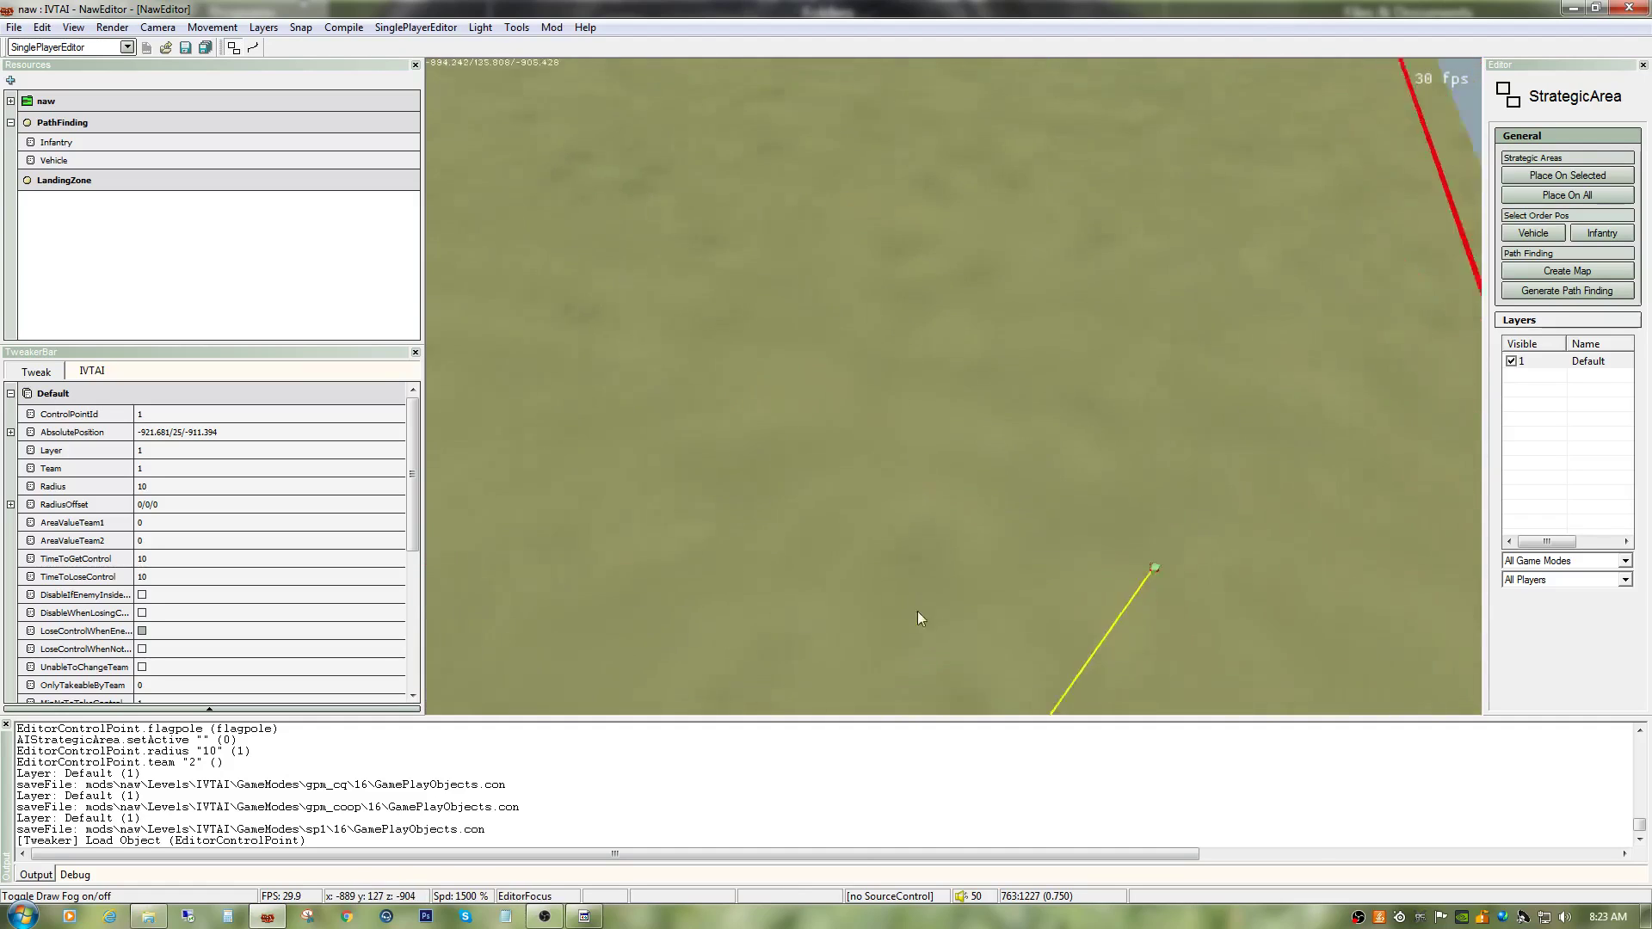
pyautogui.hotkey('ctrl', 's')
pyautogui.hotkey('ctrl', 'w')
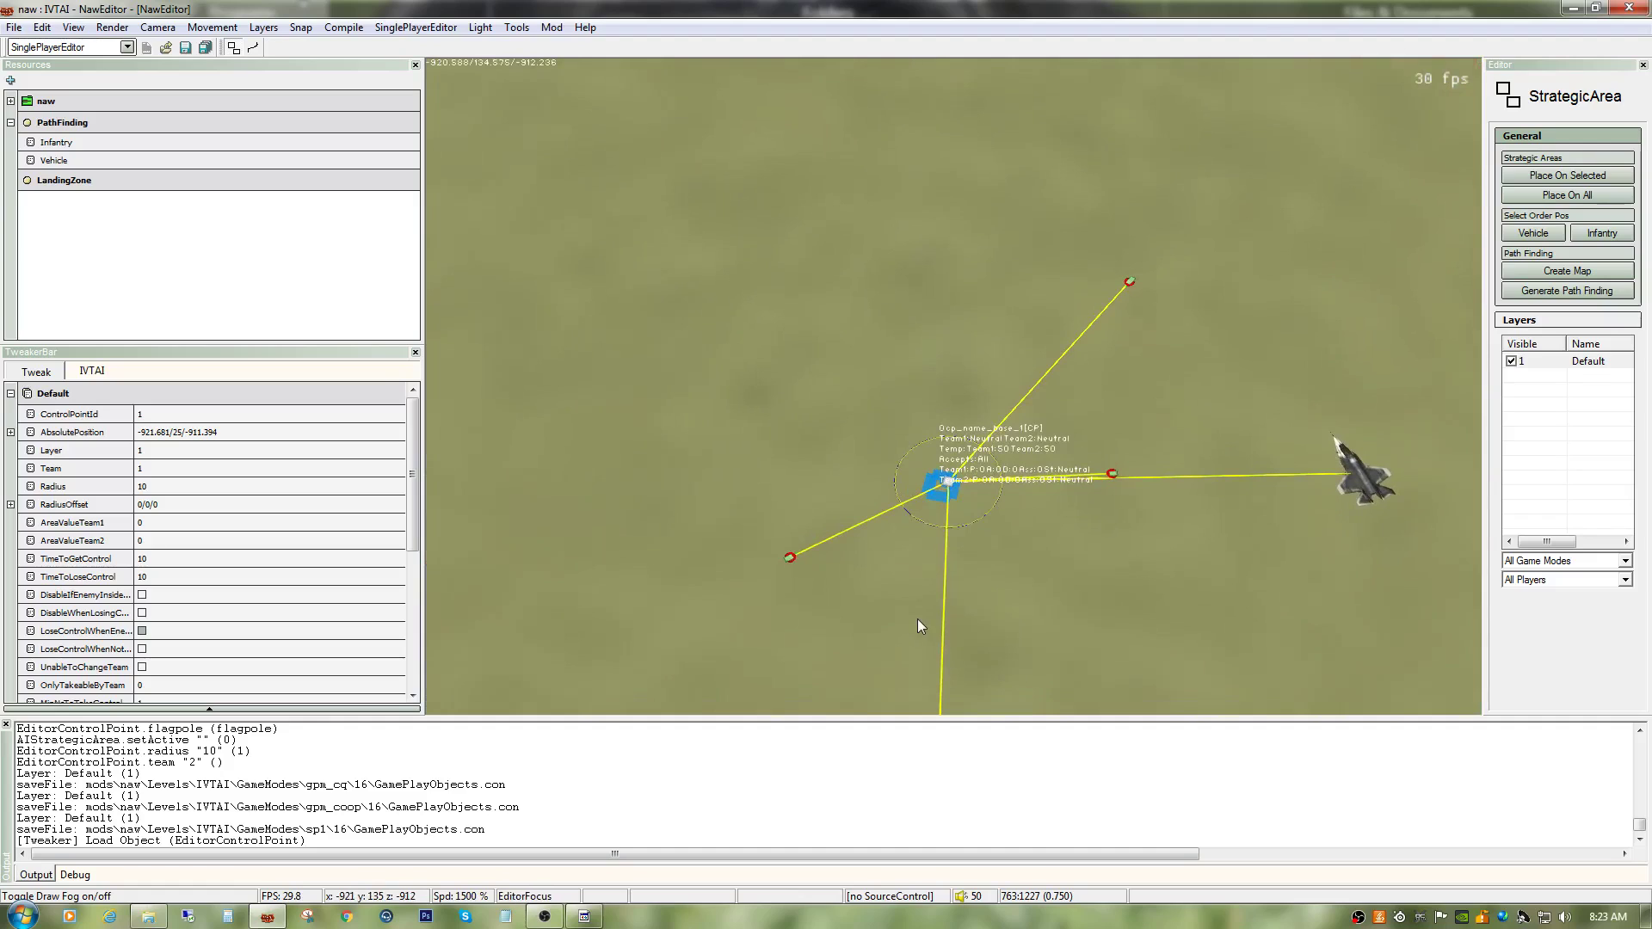
pyautogui.click(954, 491)
pyautogui.click(951, 488)
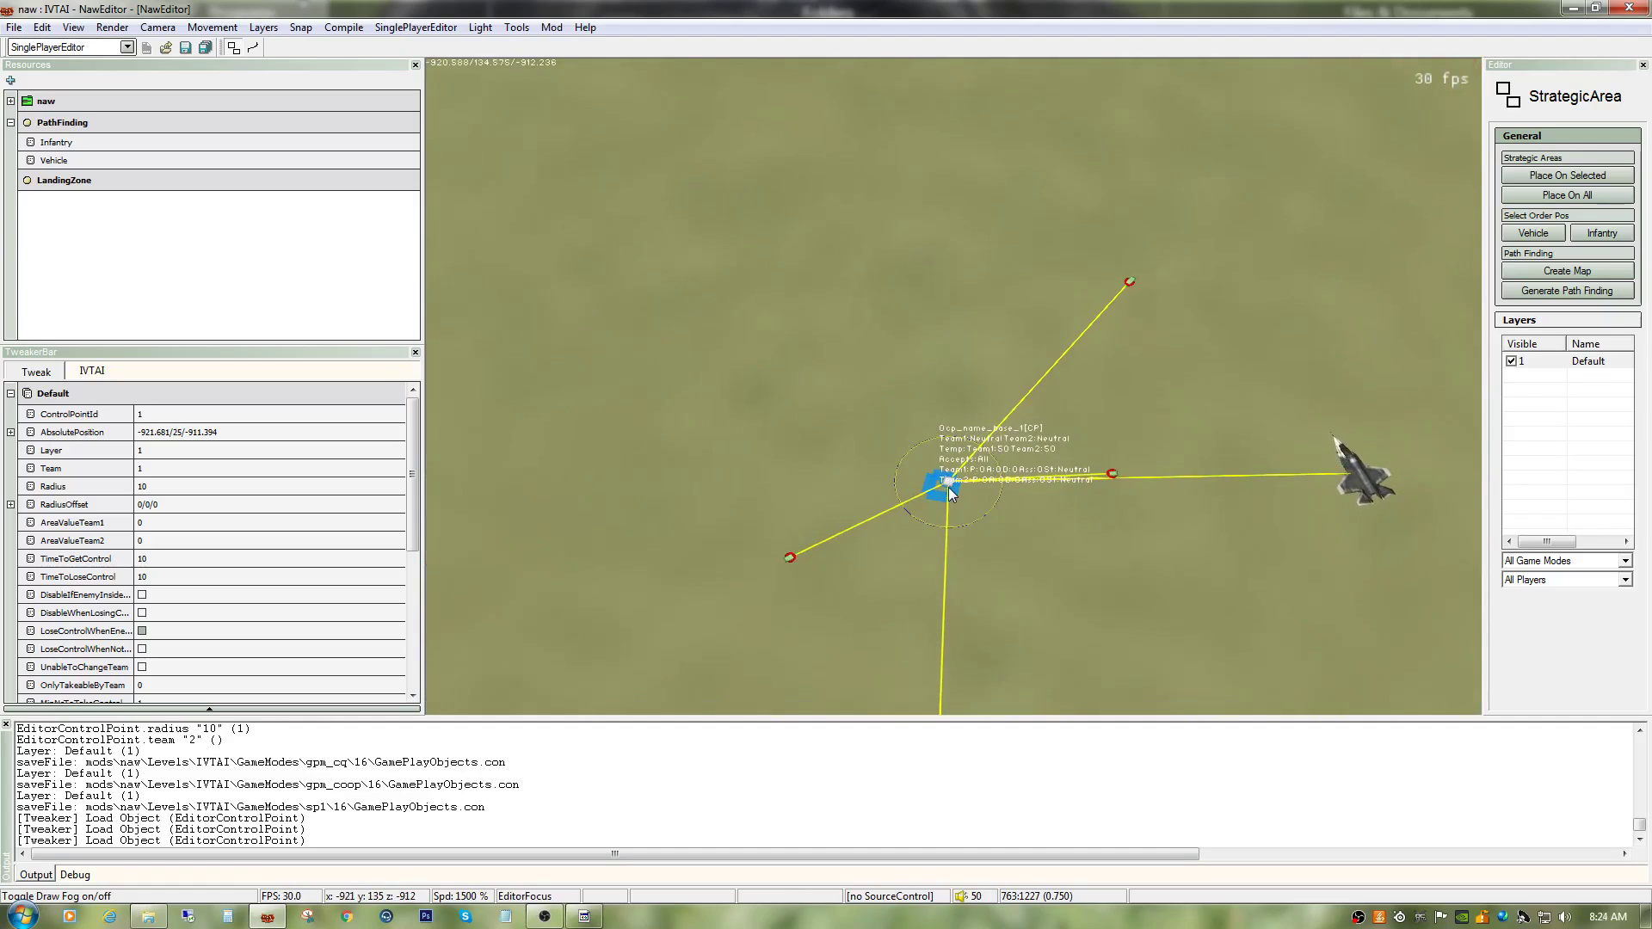
pyautogui.click(950, 487)
pyautogui.hotkey('ctrl', 'a')
pyautogui.hotkey('ctrl', 's')
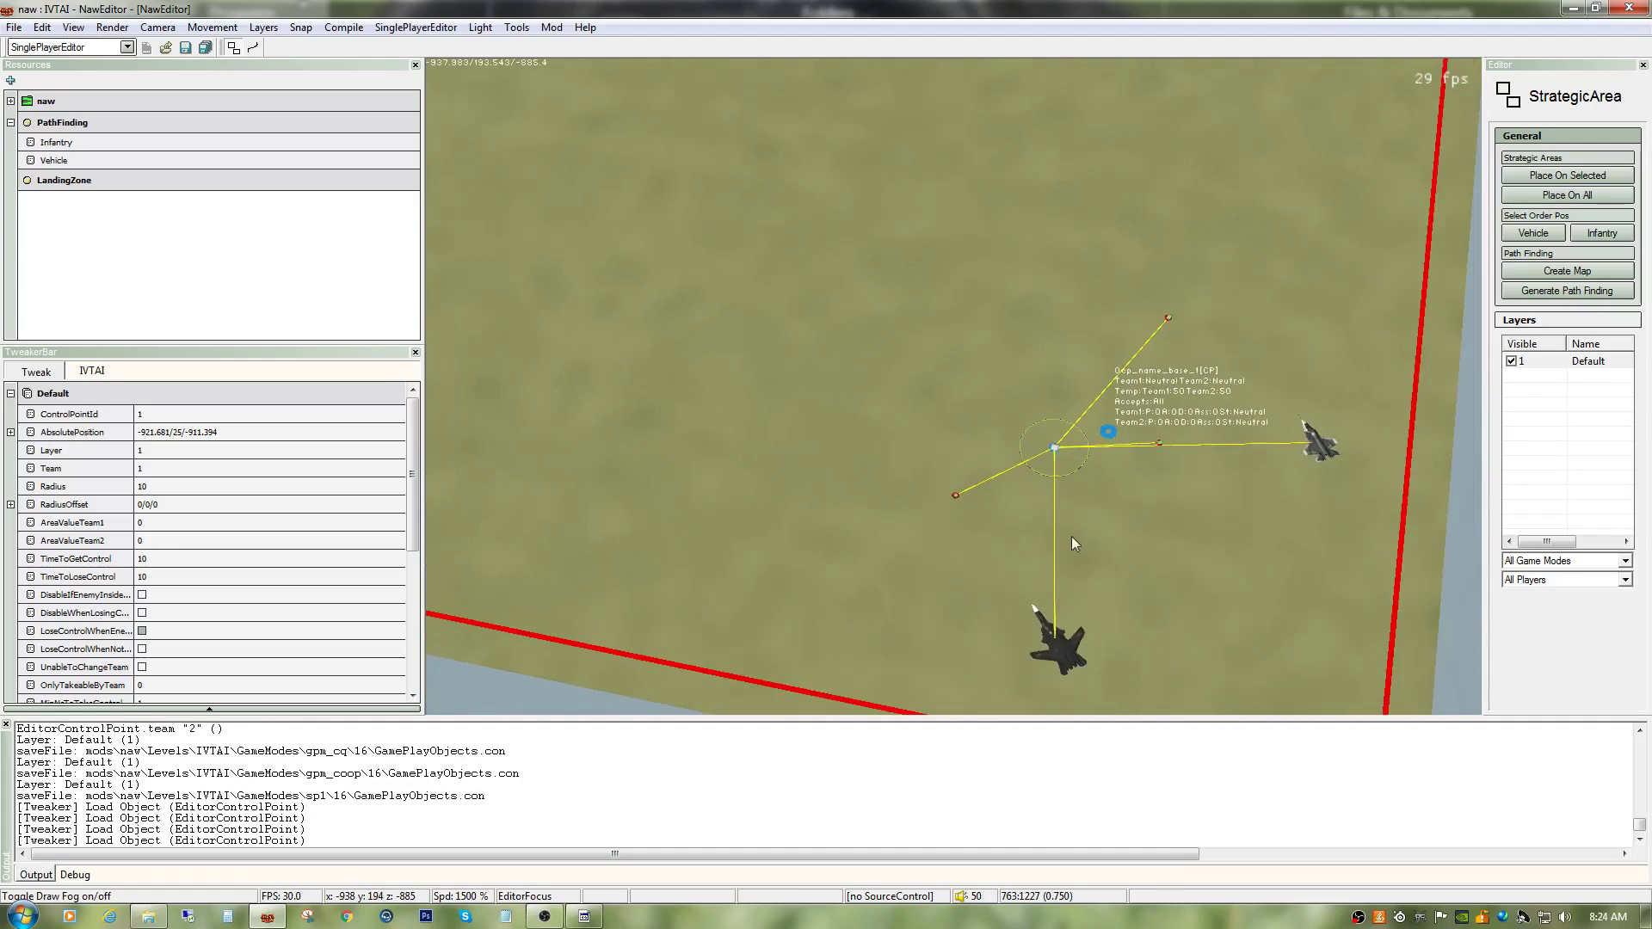
pyautogui.moveTo(1091, 487); pyautogui.dragTo(998, 399)
pyautogui.hotkey('ctrl', 'w')
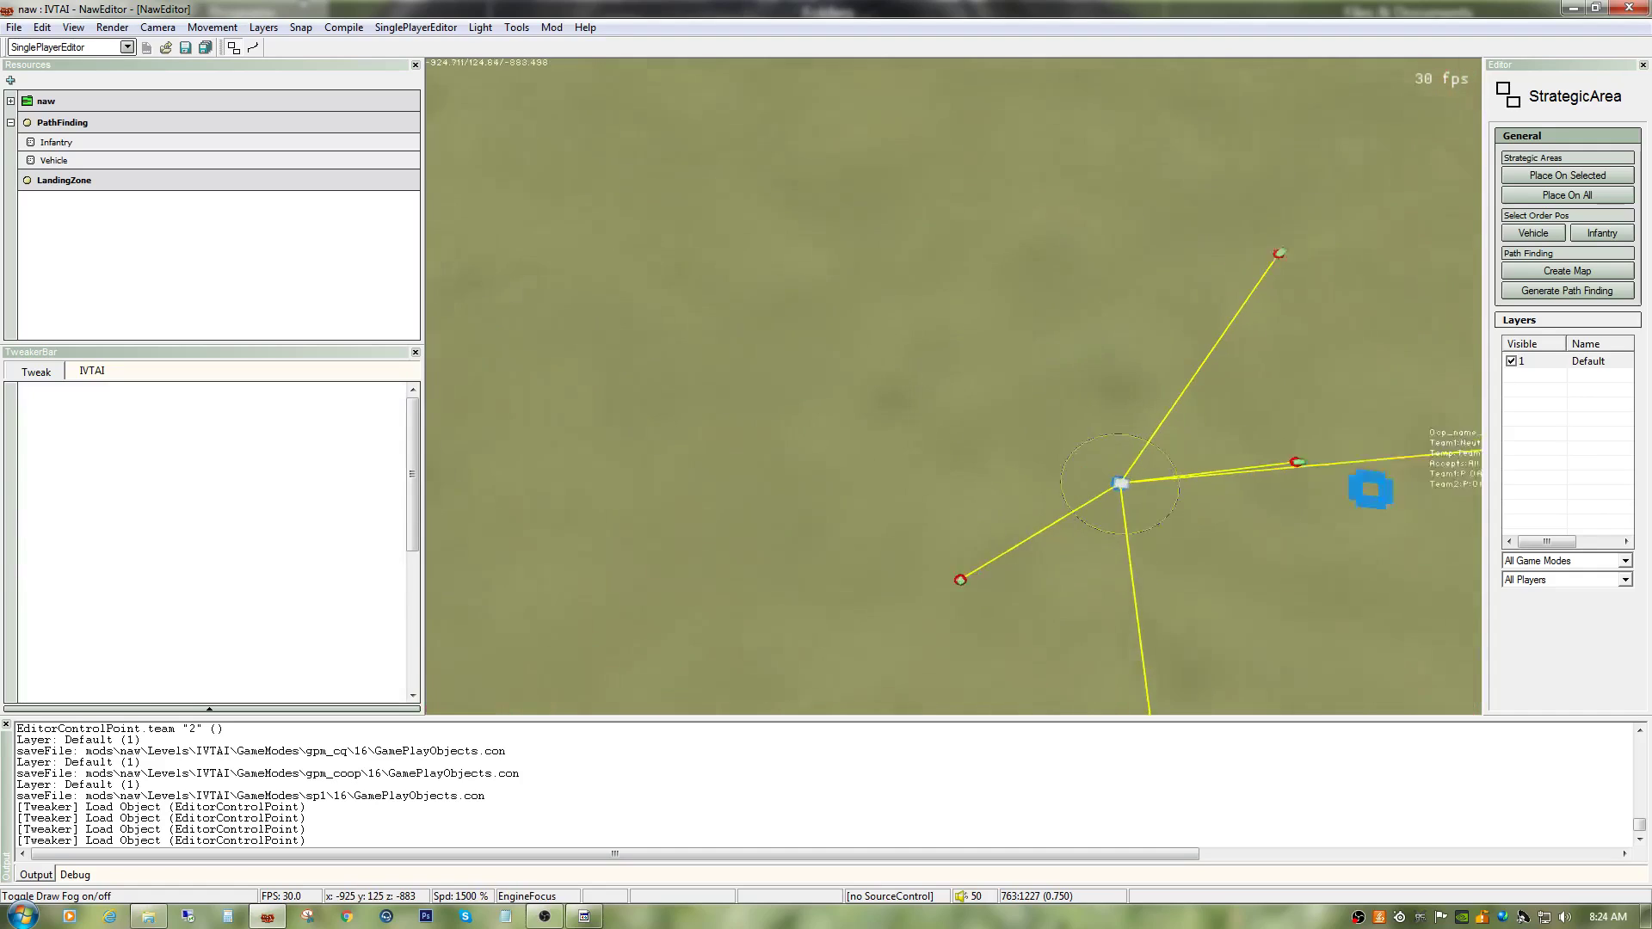
pyautogui.hotkey('ctrl', 'd')
pyautogui.hotkey('ctrl', 'a')
pyautogui.hotkey('ctrl', 's')
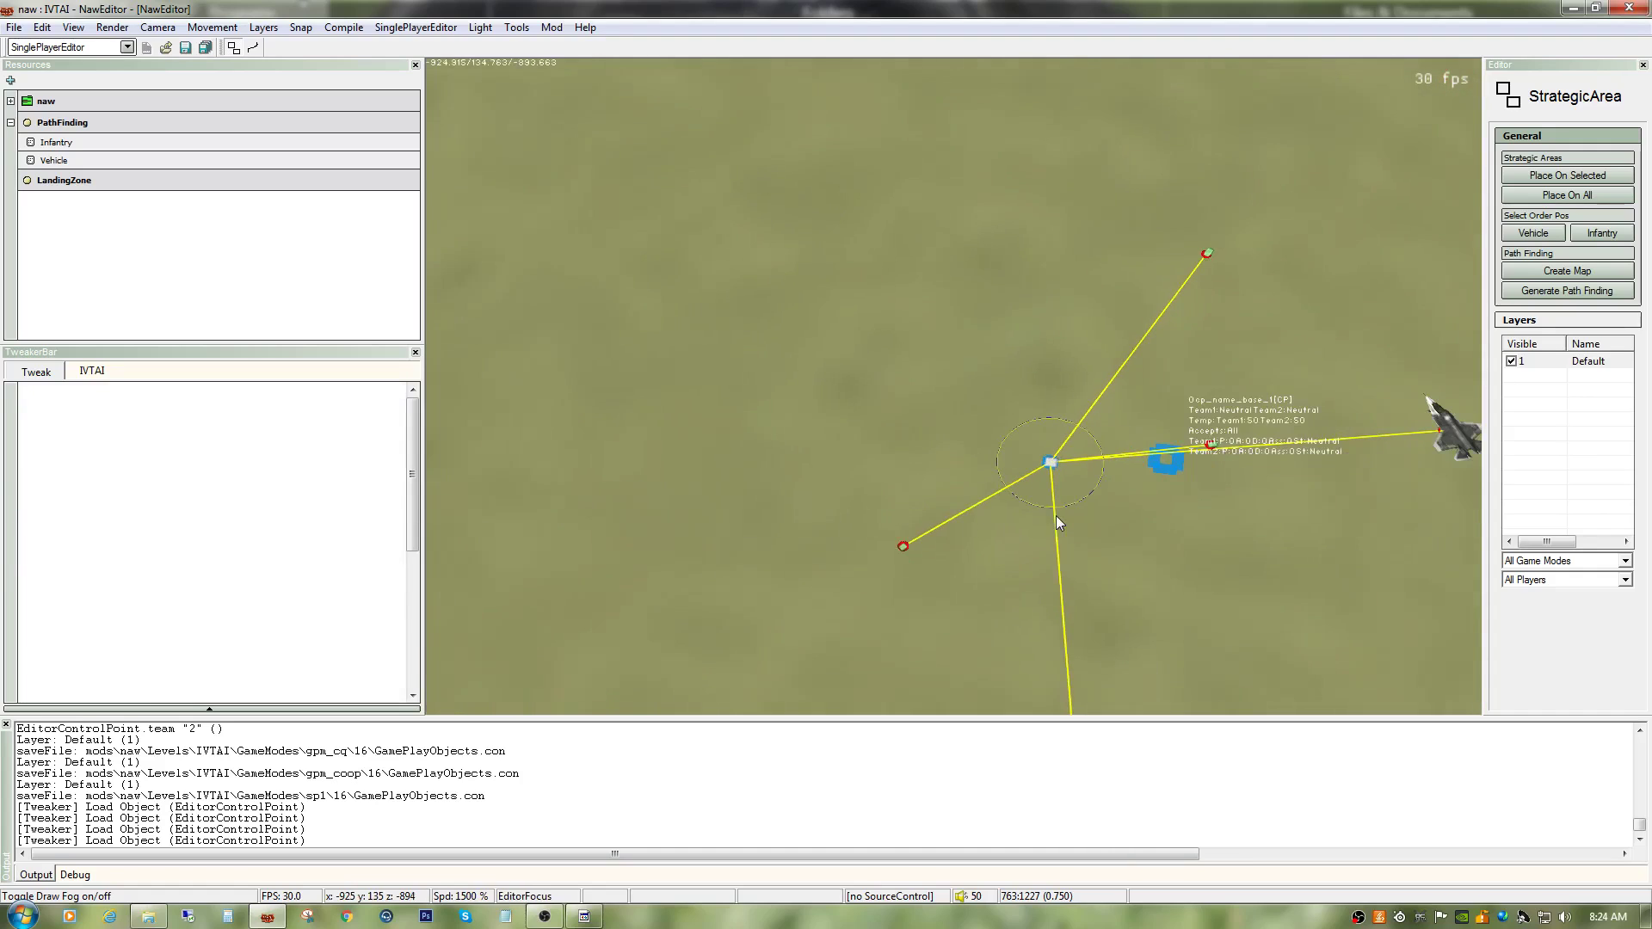
pyautogui.moveTo(996, 531); pyautogui.dragTo(832, 410)
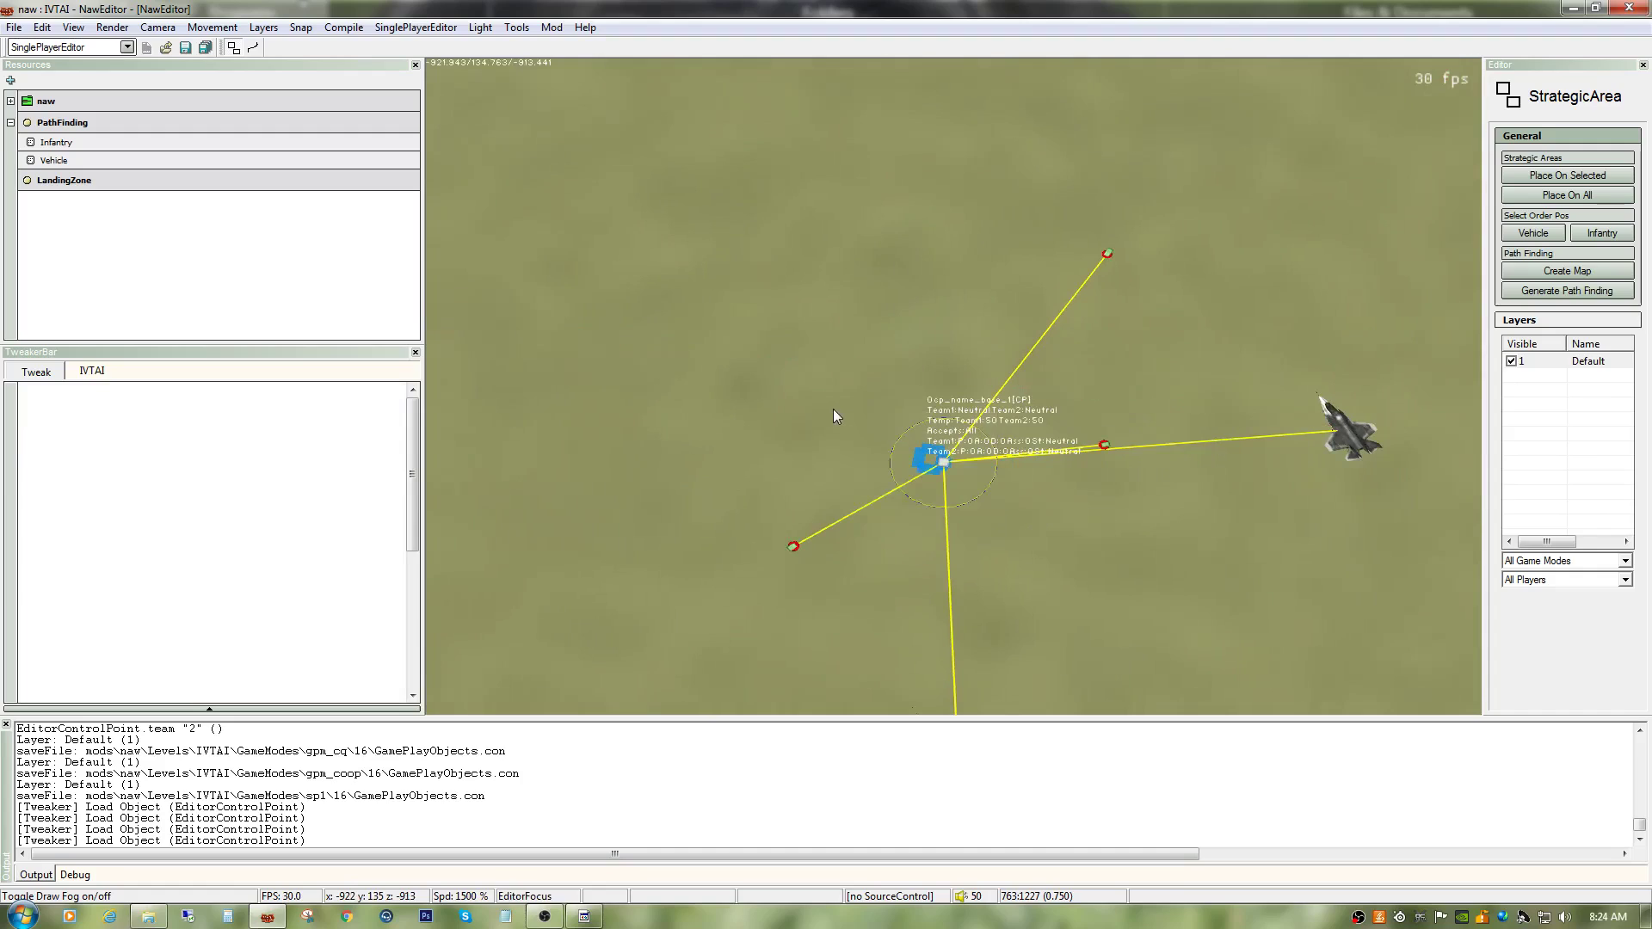
pyautogui.click(941, 466)
pyautogui.rightClick(941, 465)
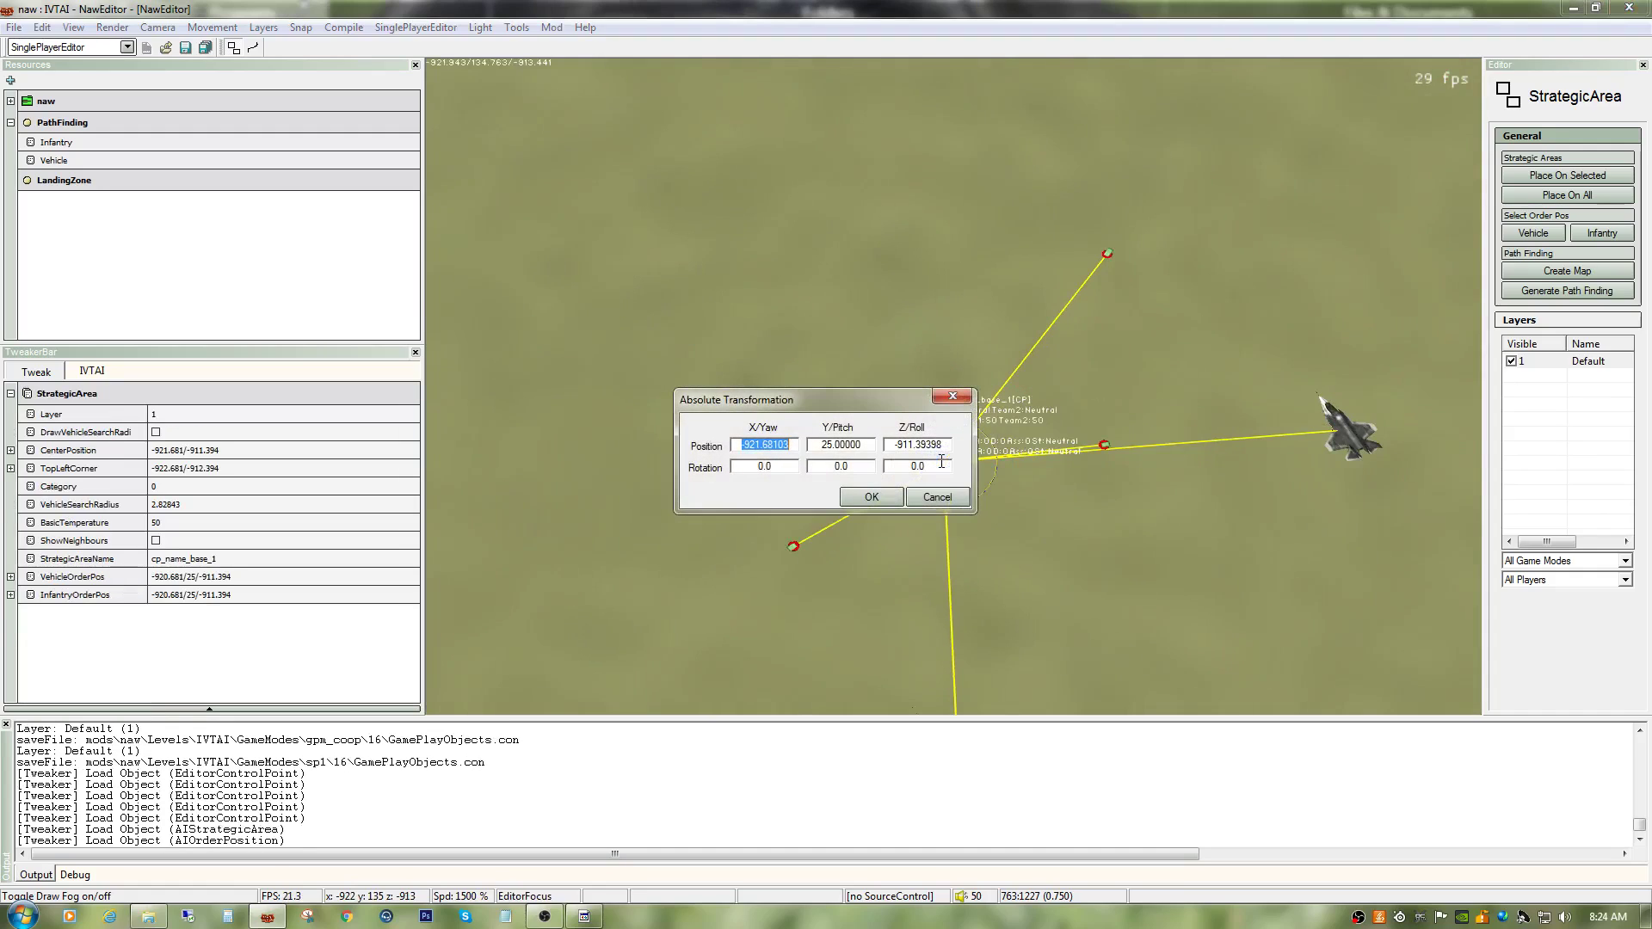
pyautogui.click(860, 501)
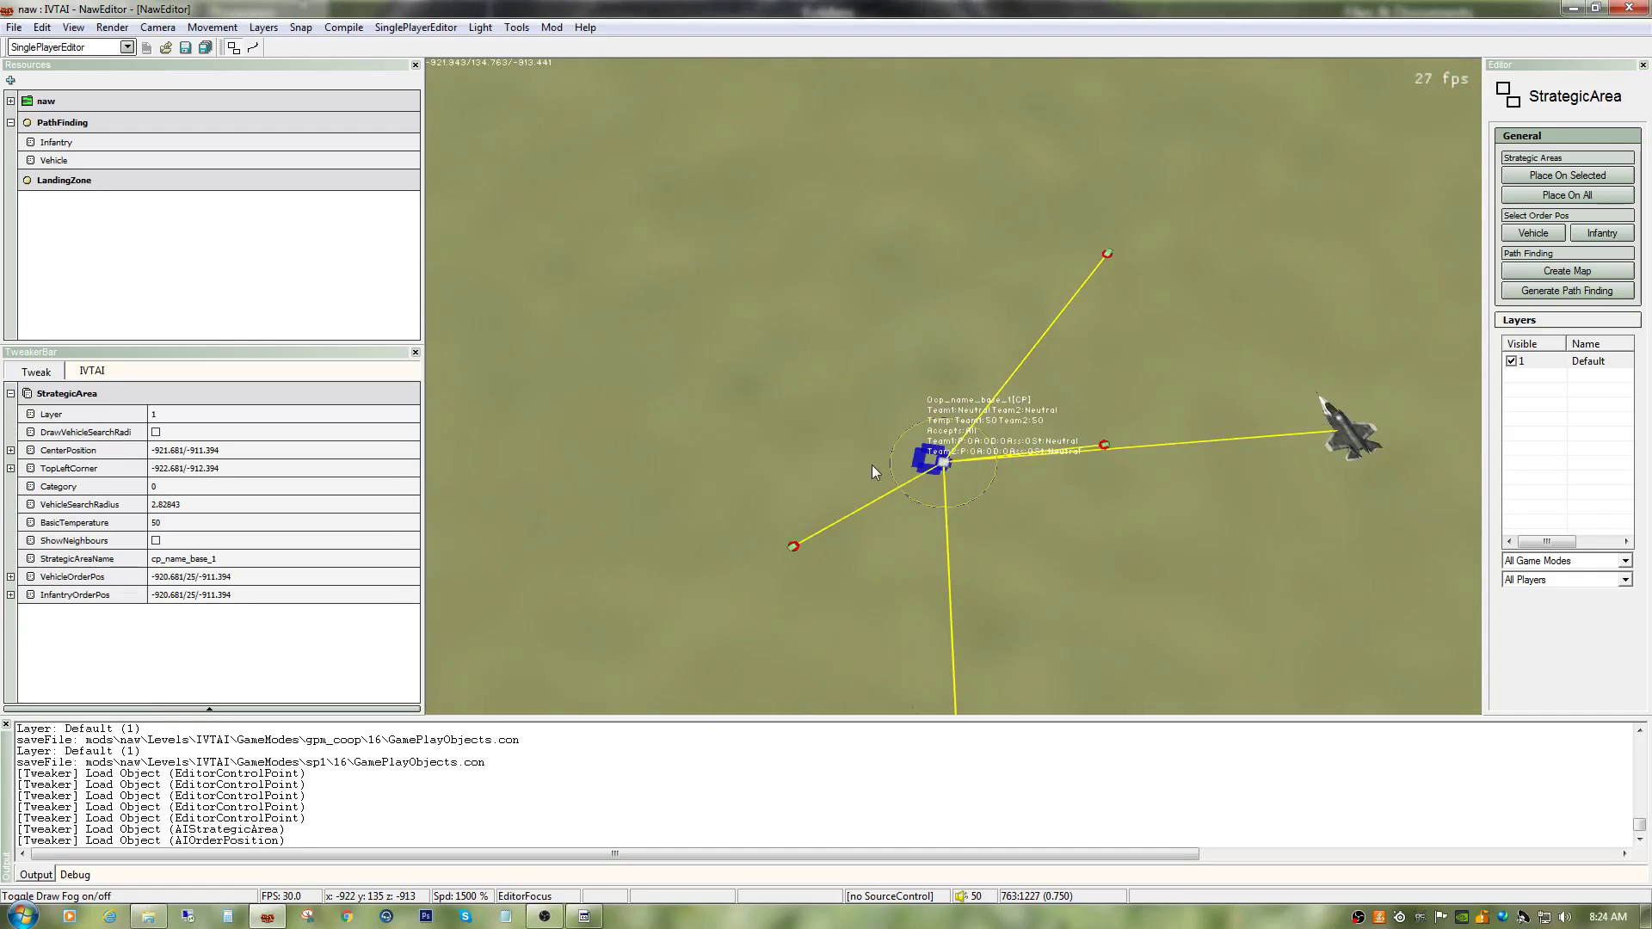
pyautogui.press('Delete')
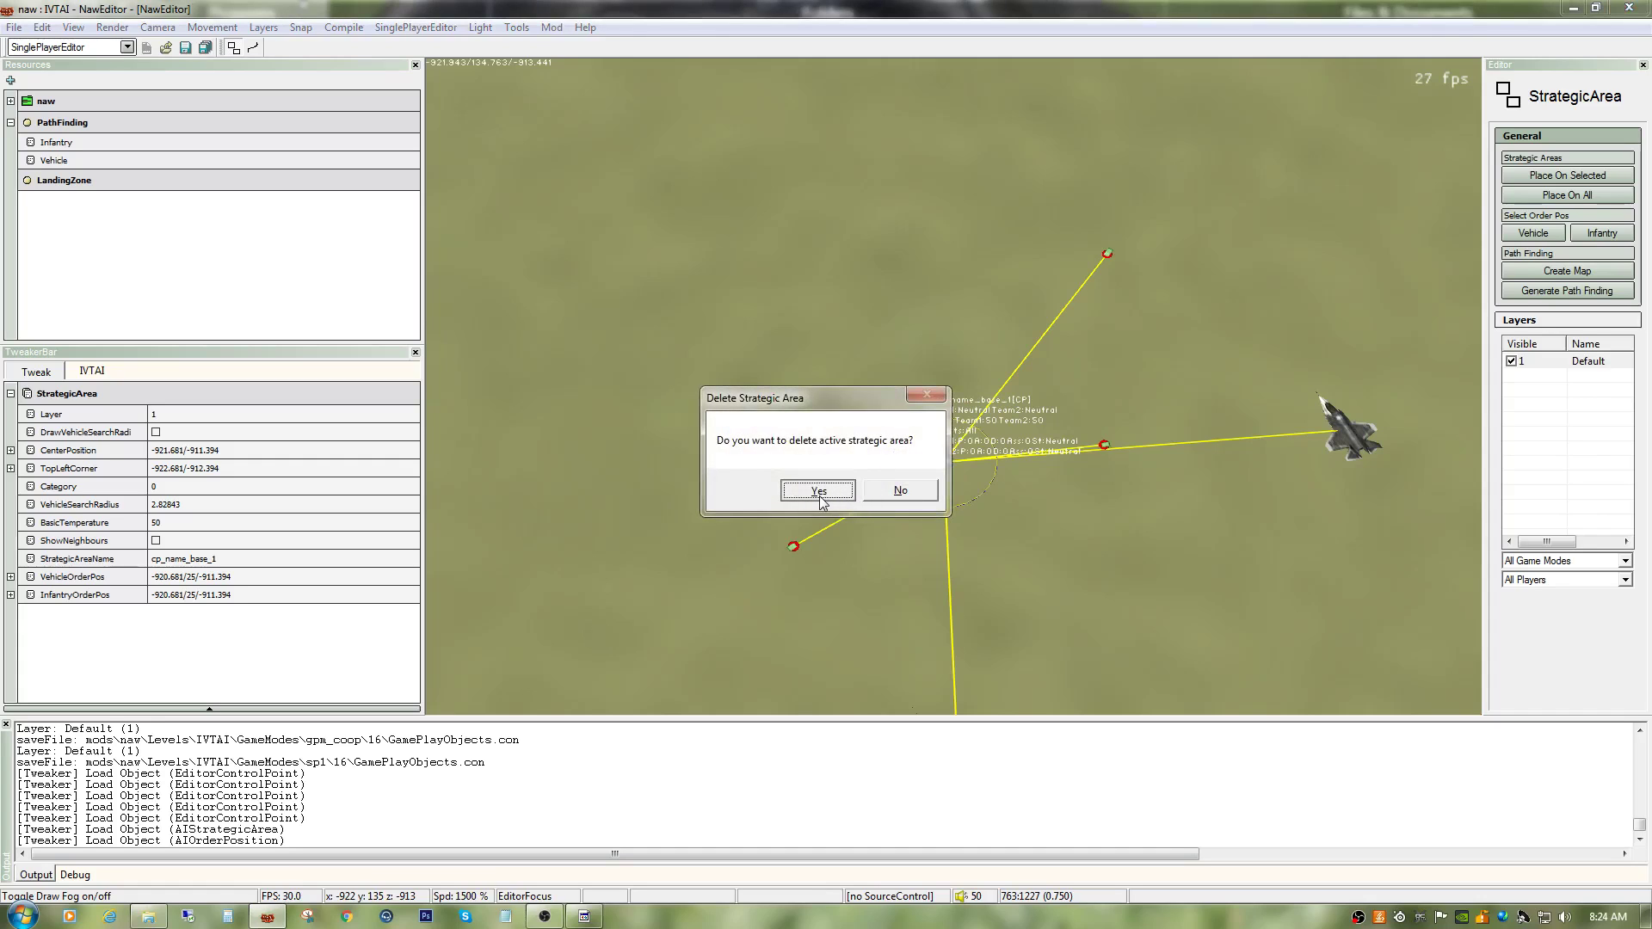
pyautogui.click(862, 501)
# Step: Go to control point cp_name_base_2 and delete the strategic area placed there
pyautogui.hotkey('ctrl', 'w')
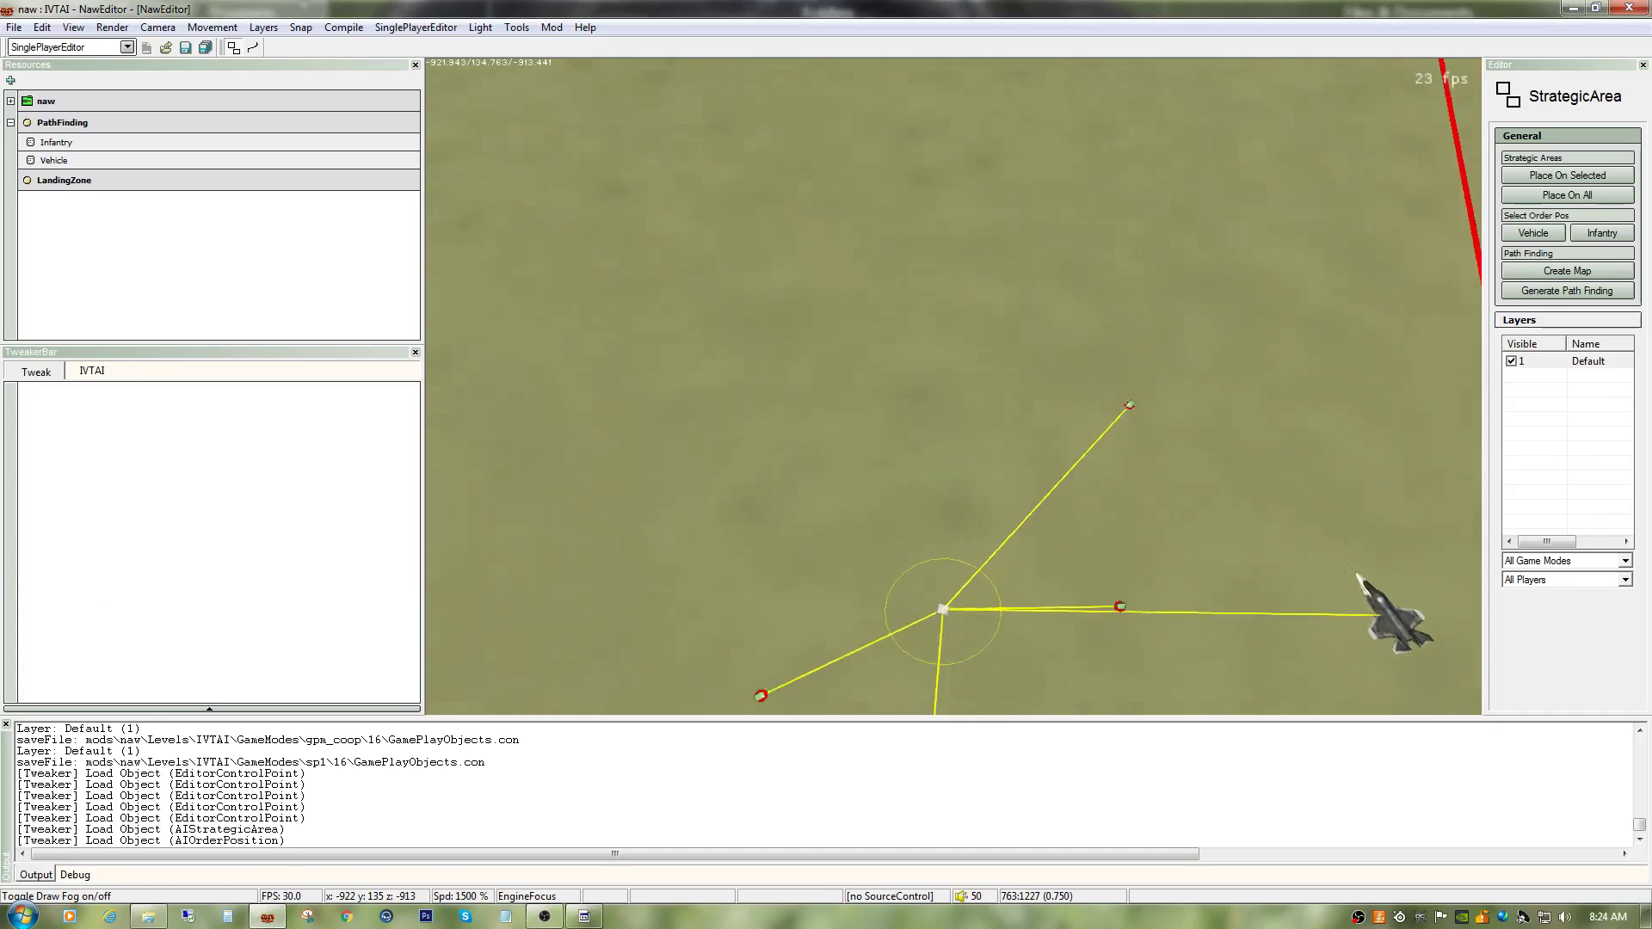
pyautogui.hotkey('ctrl', 'w')
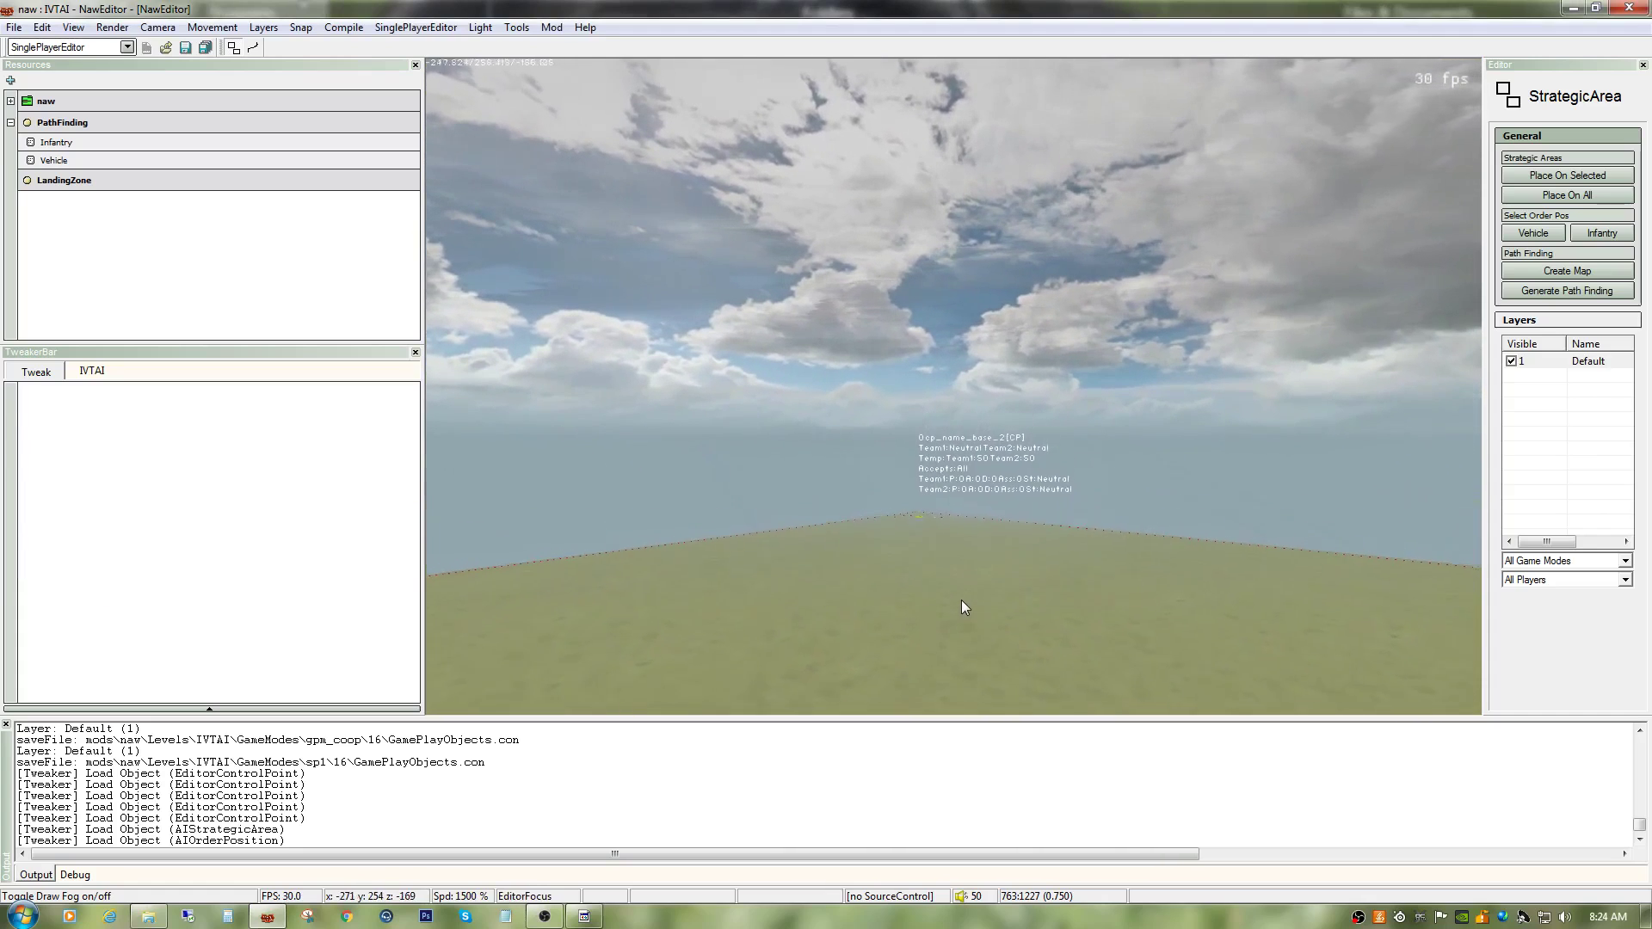
pyautogui.hotkey('ctrl', 'w')
pyautogui.hotkey('ctrl', 'w')
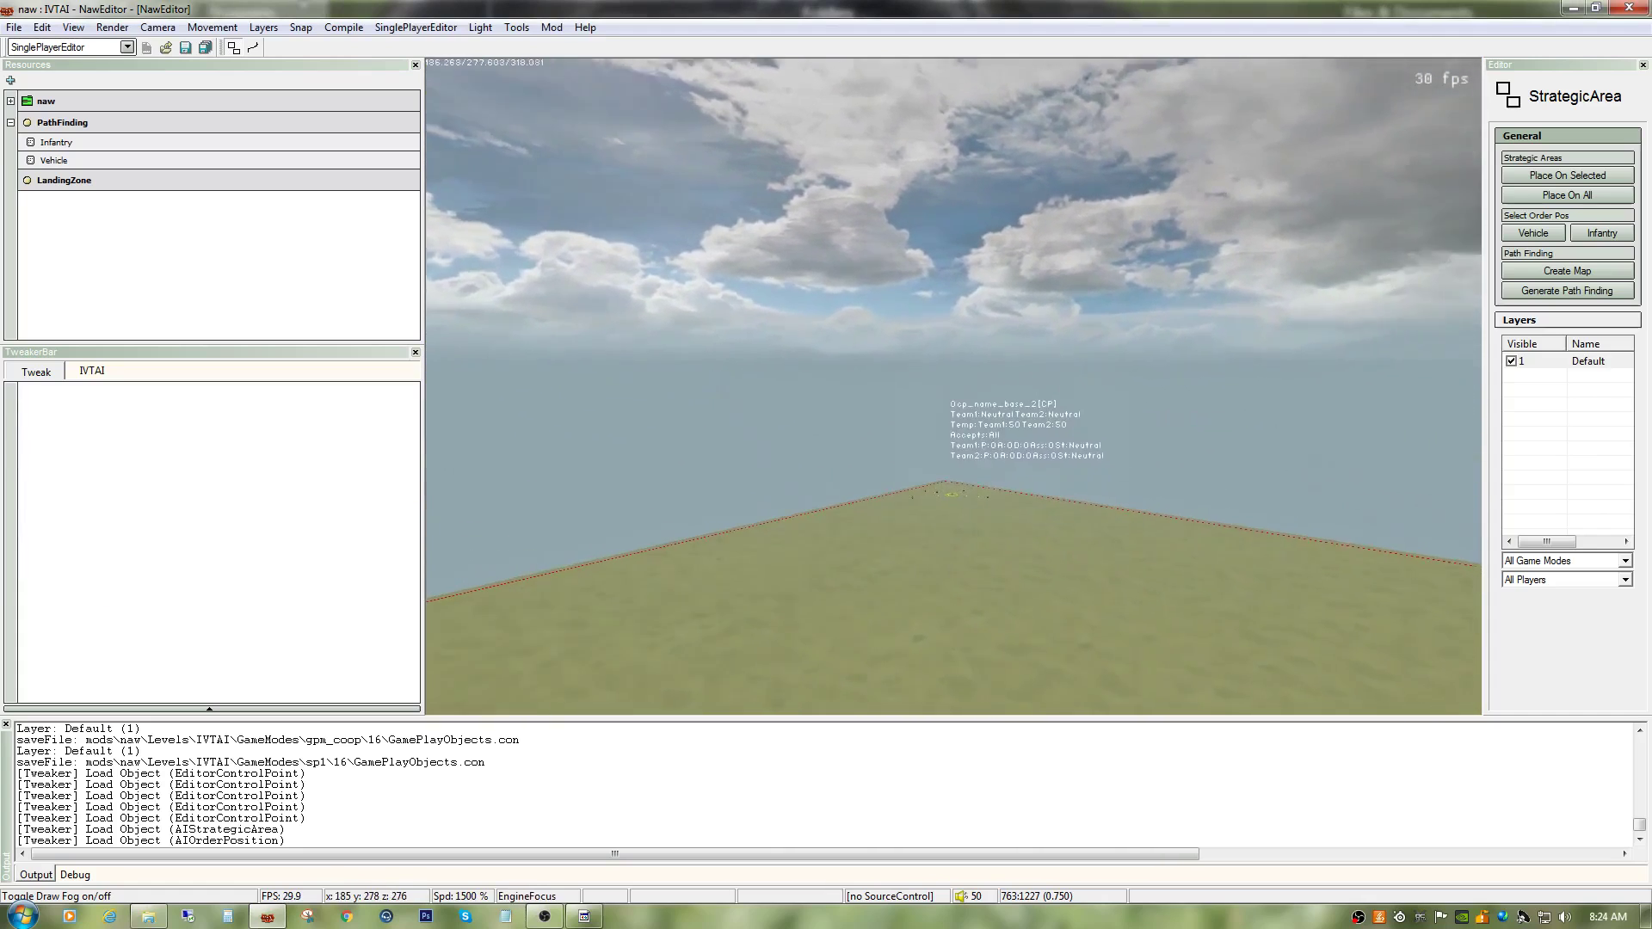
pyautogui.hotkey('ctrl', 'w')
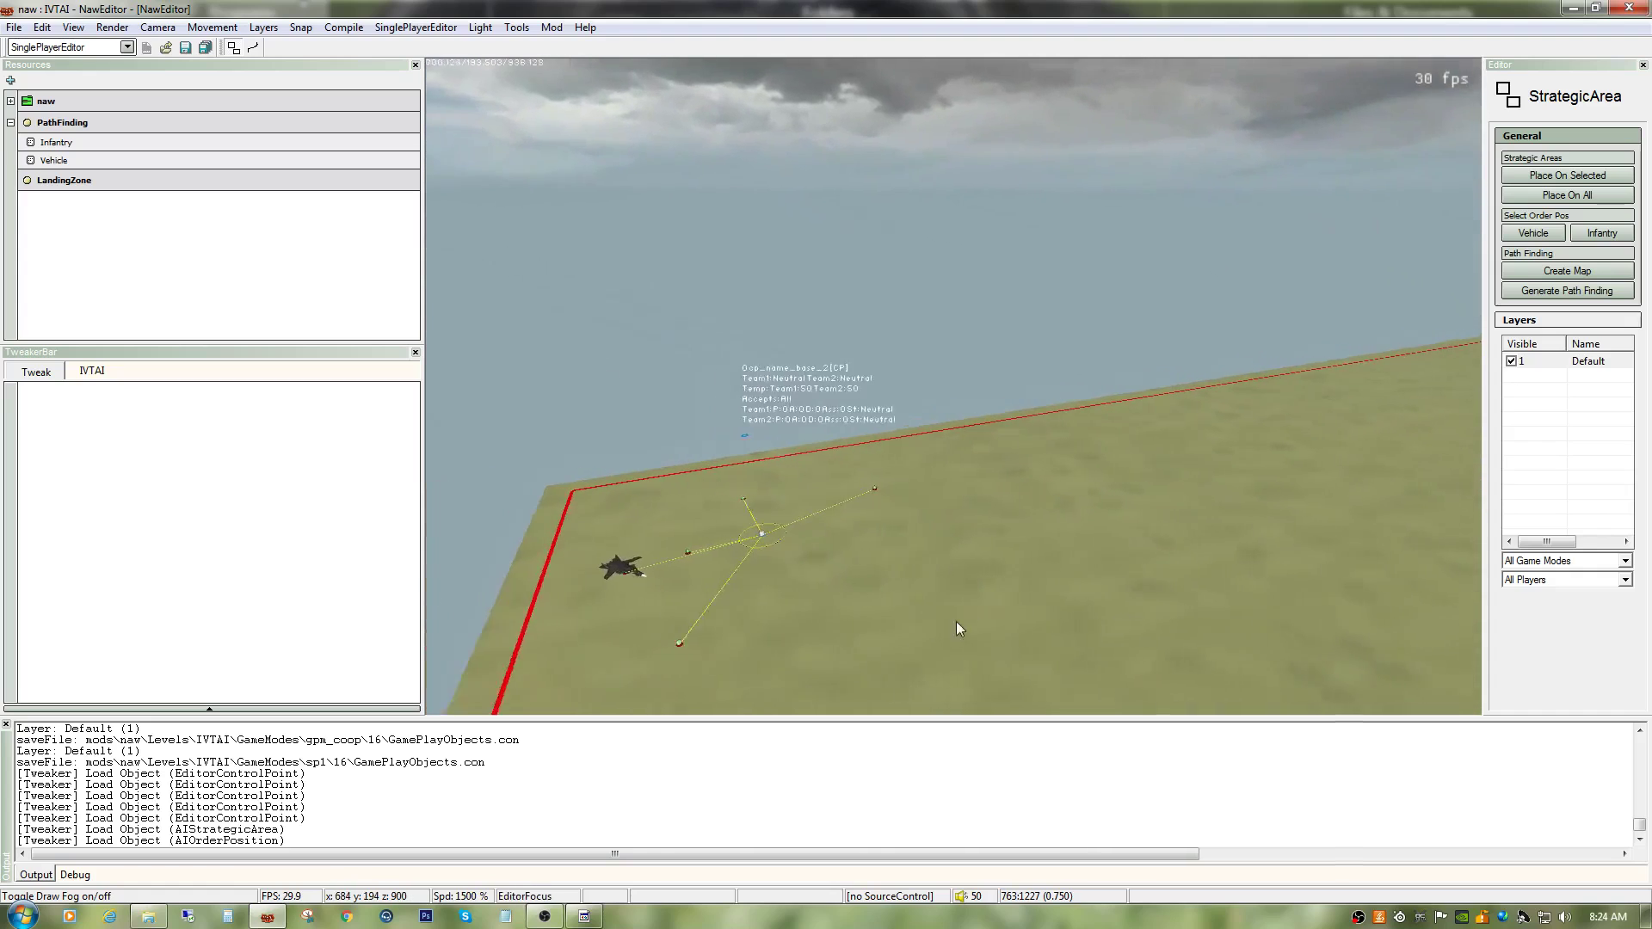
pyautogui.hotkey('ctrl', 'w')
pyautogui.hotkey('ctrl', 'w')
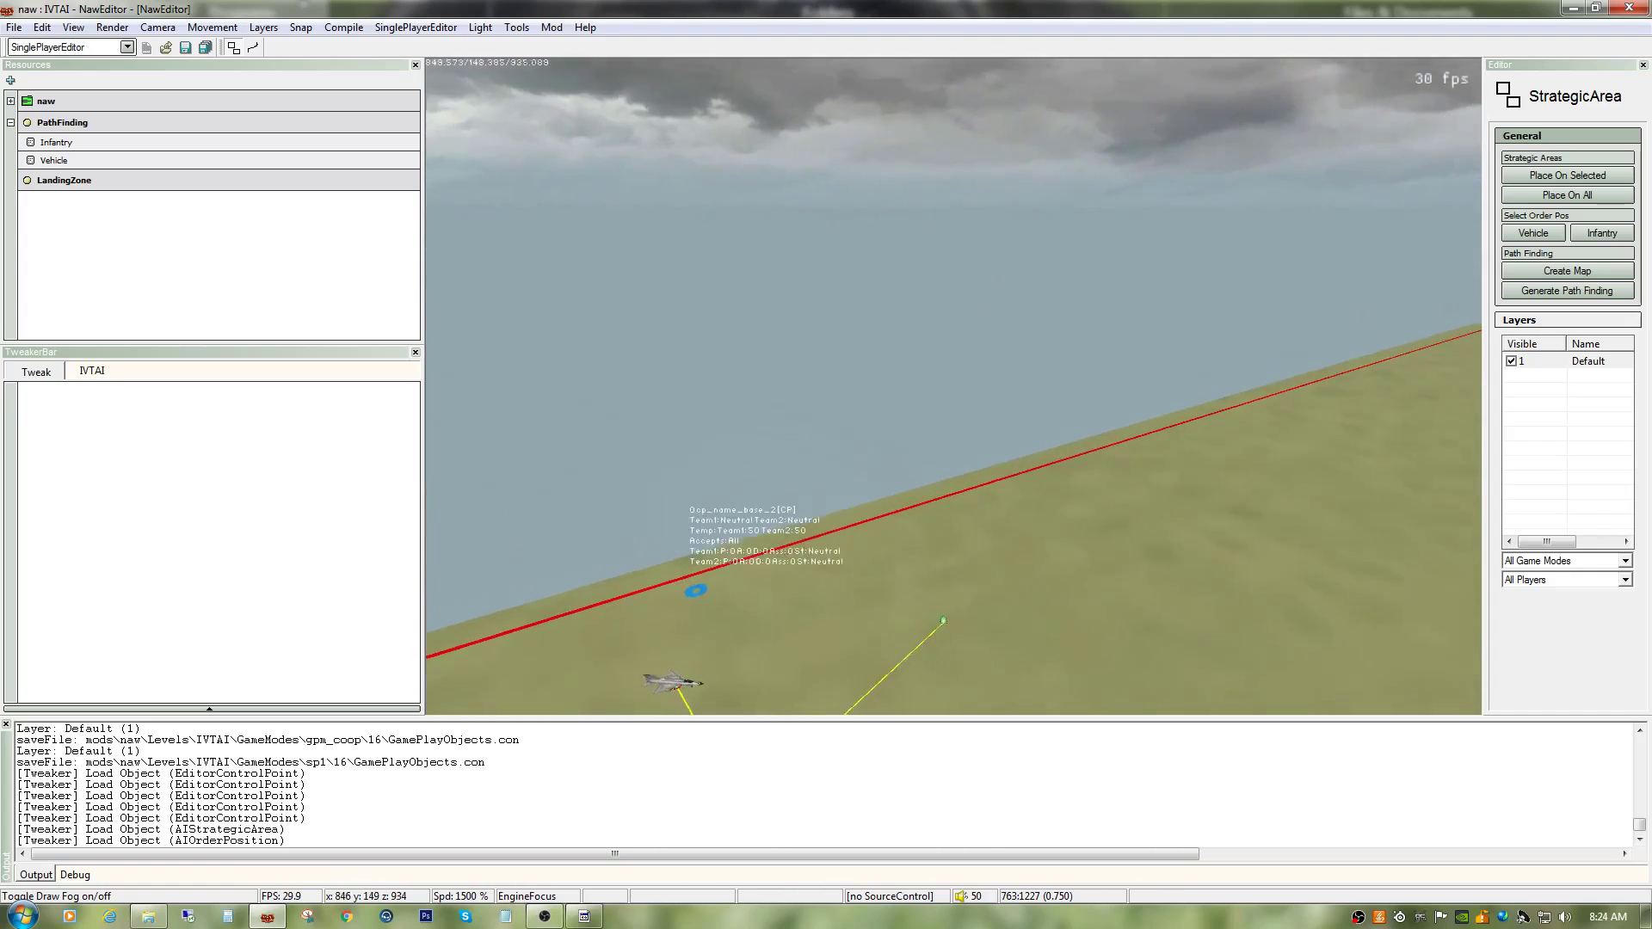
pyautogui.hotkey('ctrl', 's')
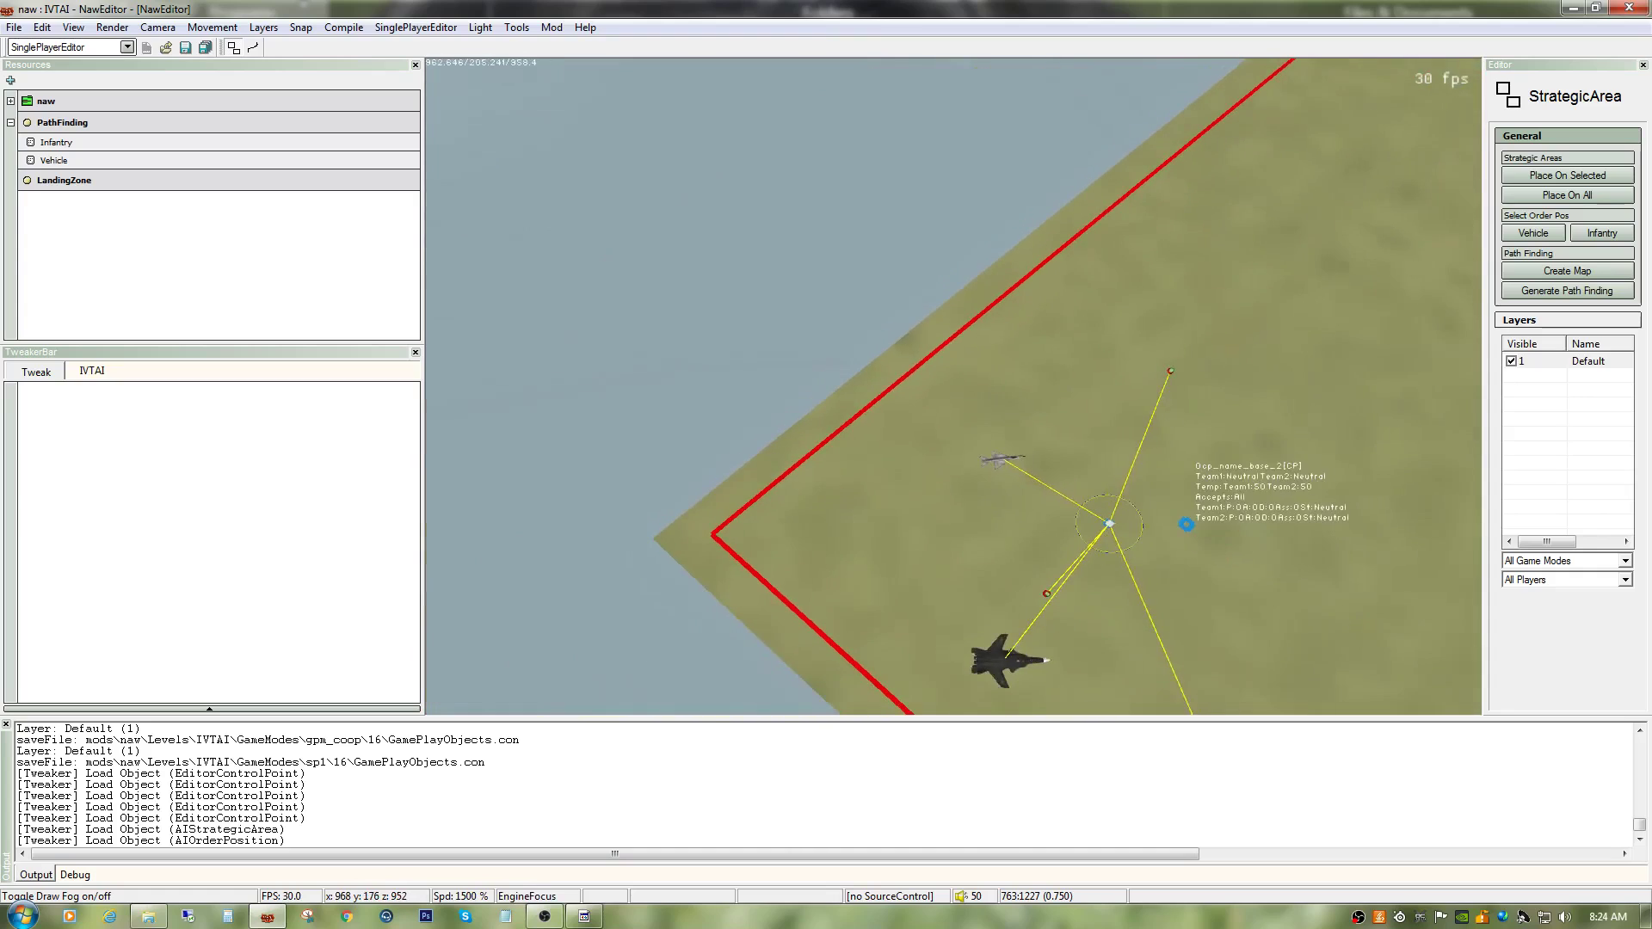
pyautogui.hotkey('ctrl', 'w')
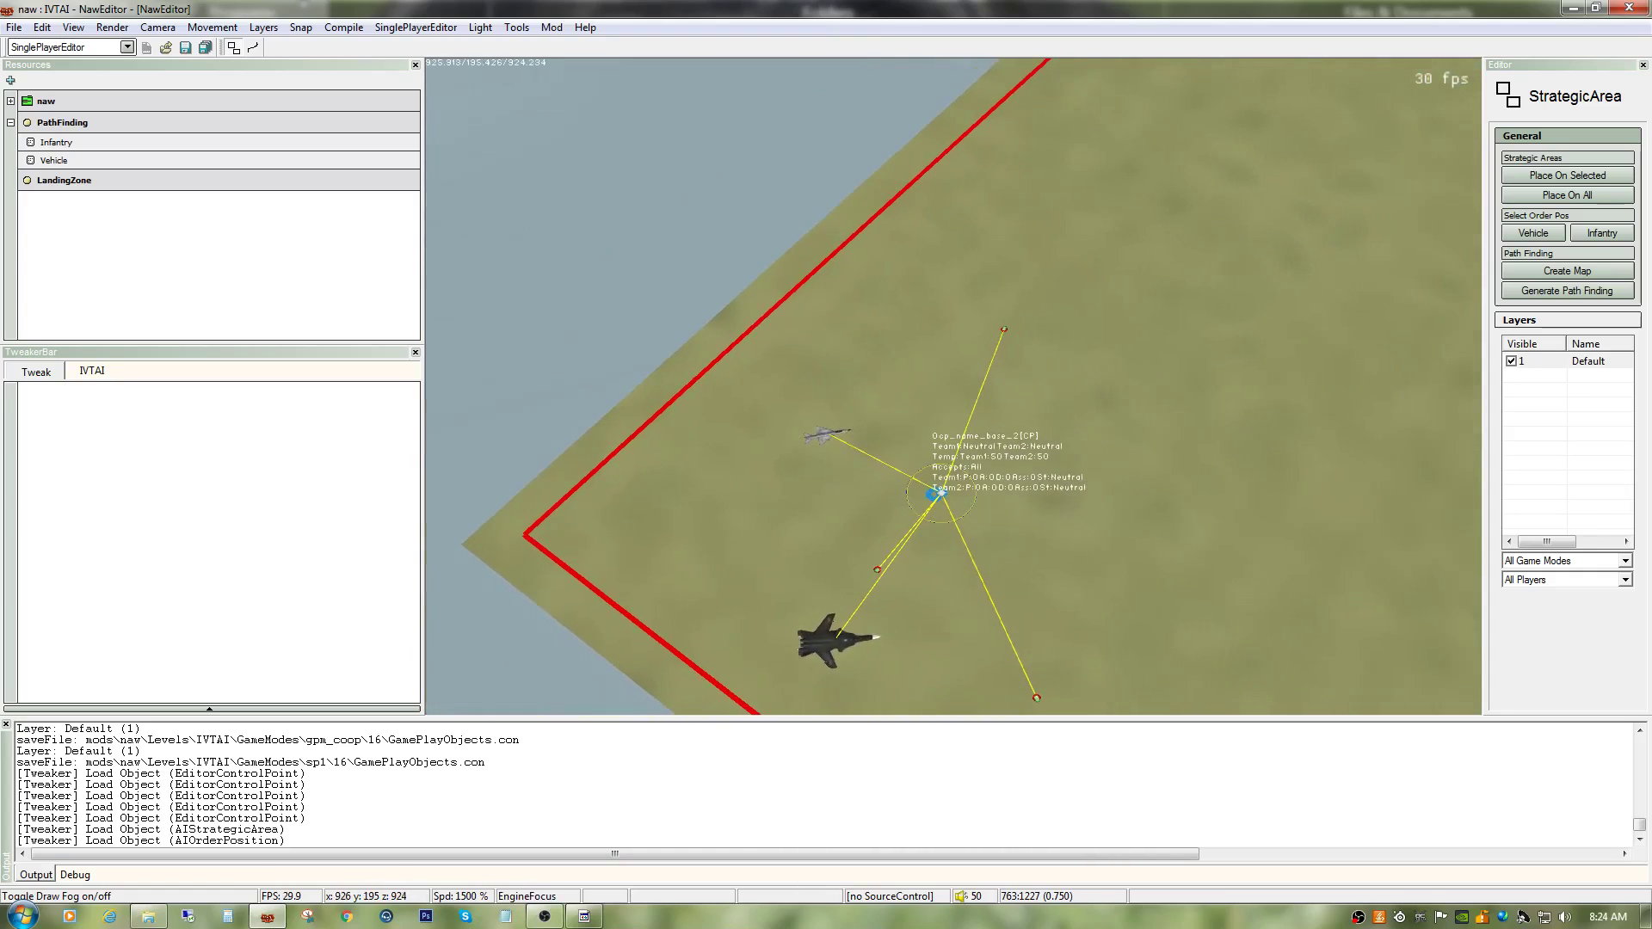
pyautogui.click(937, 518)
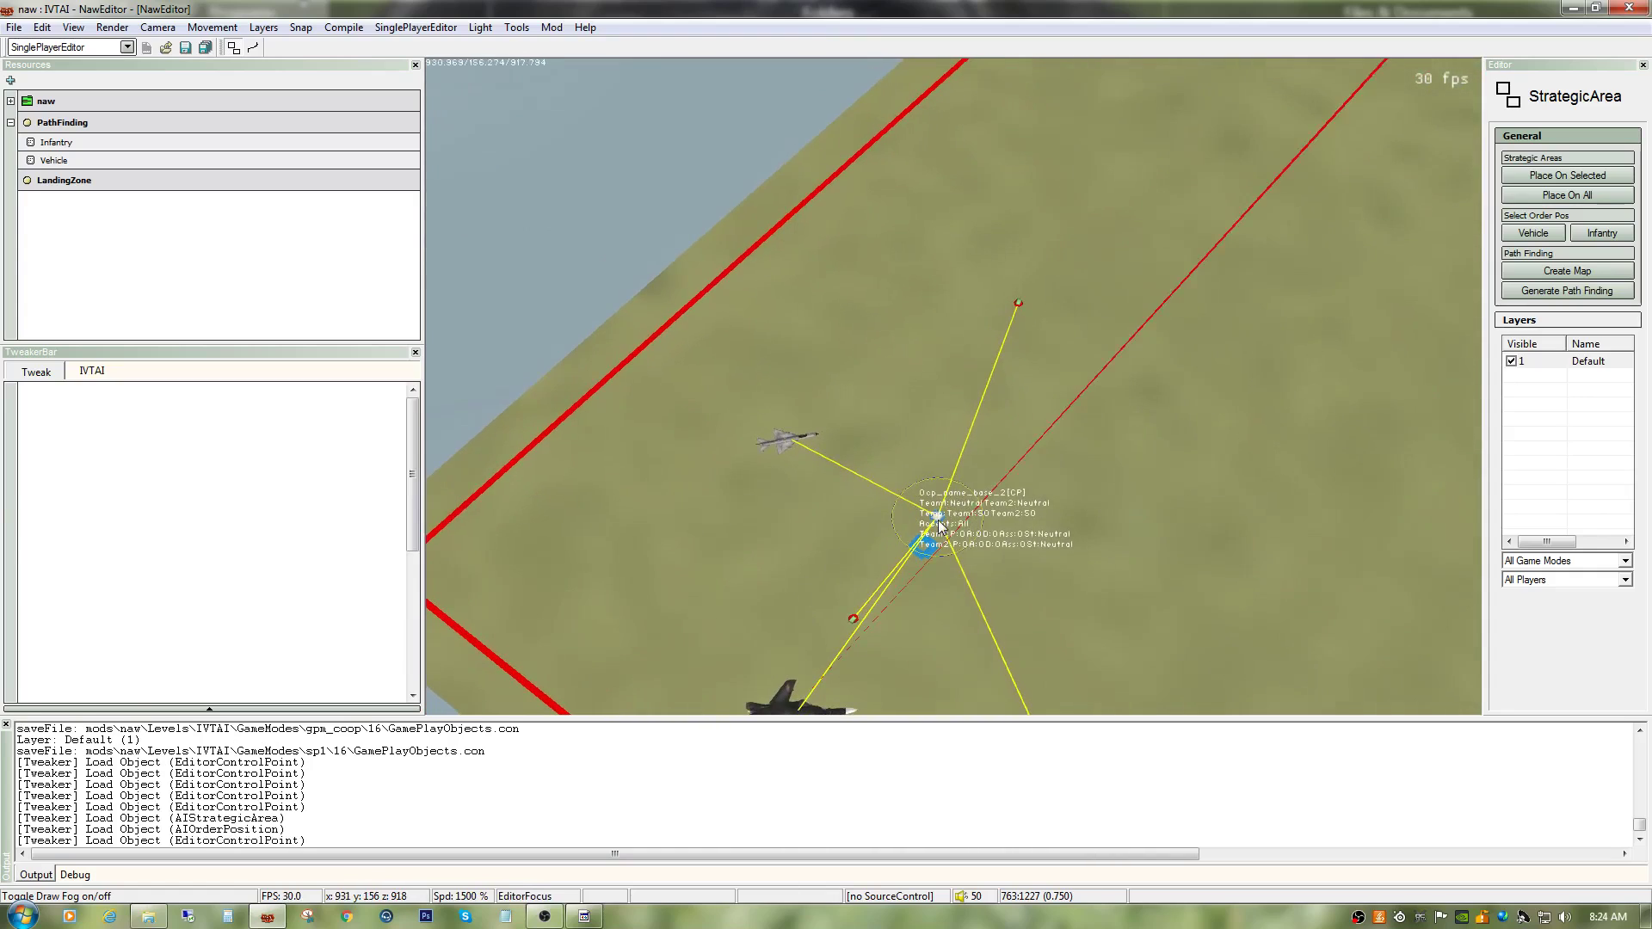
pyautogui.rightClick(936, 518)
pyautogui.click(937, 498)
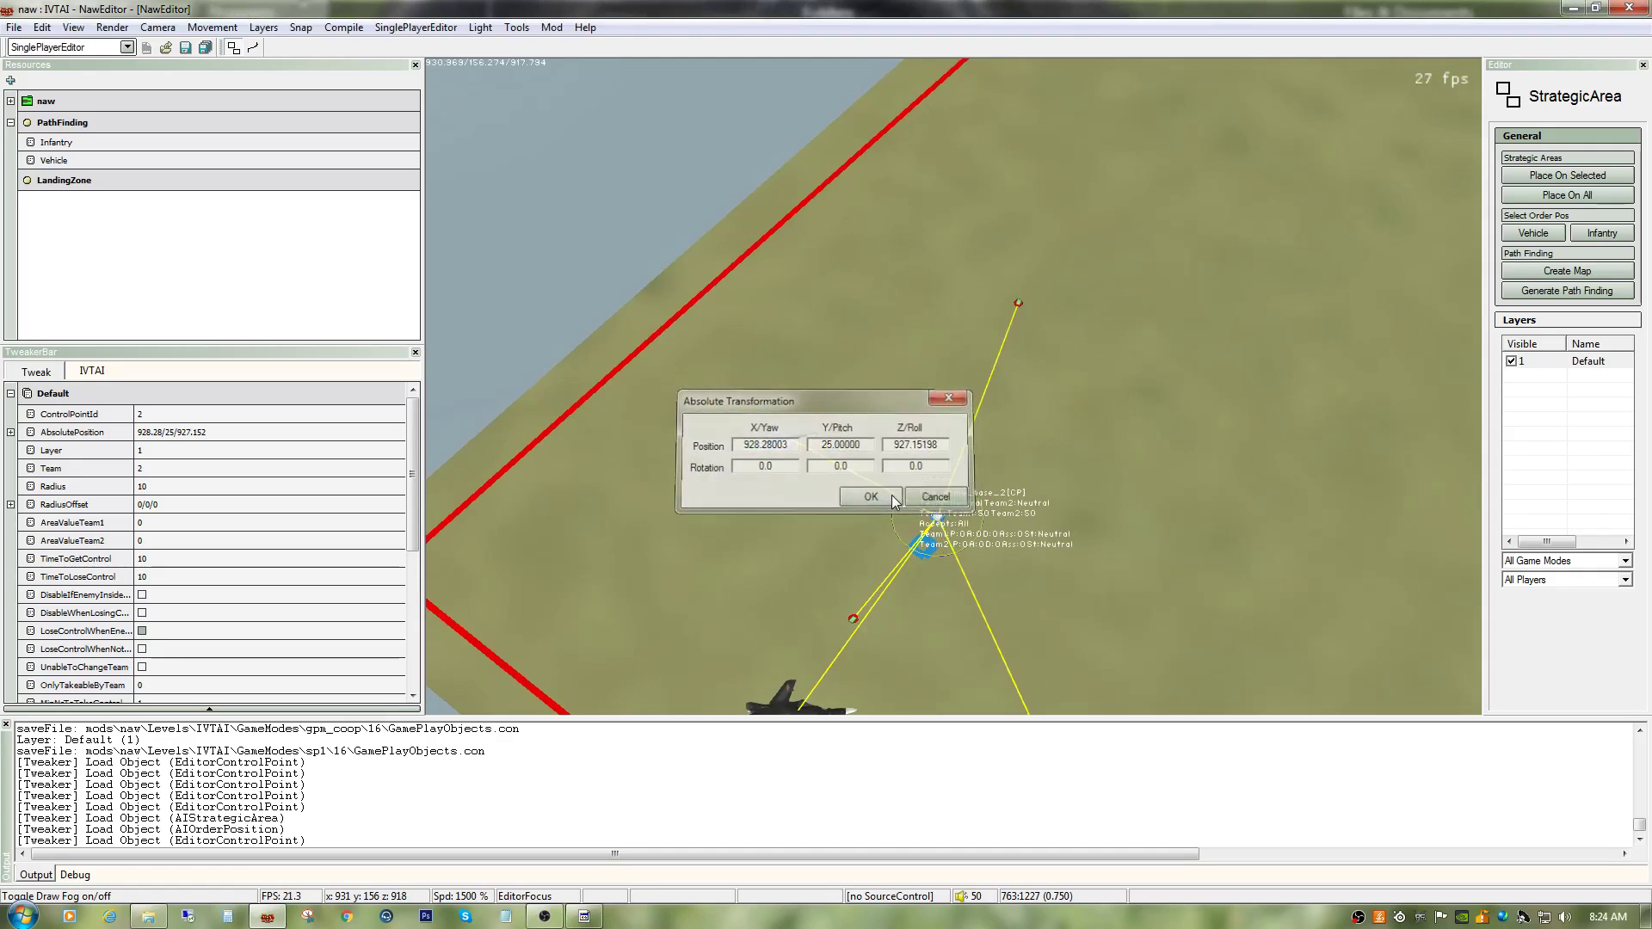
pyautogui.press('a')
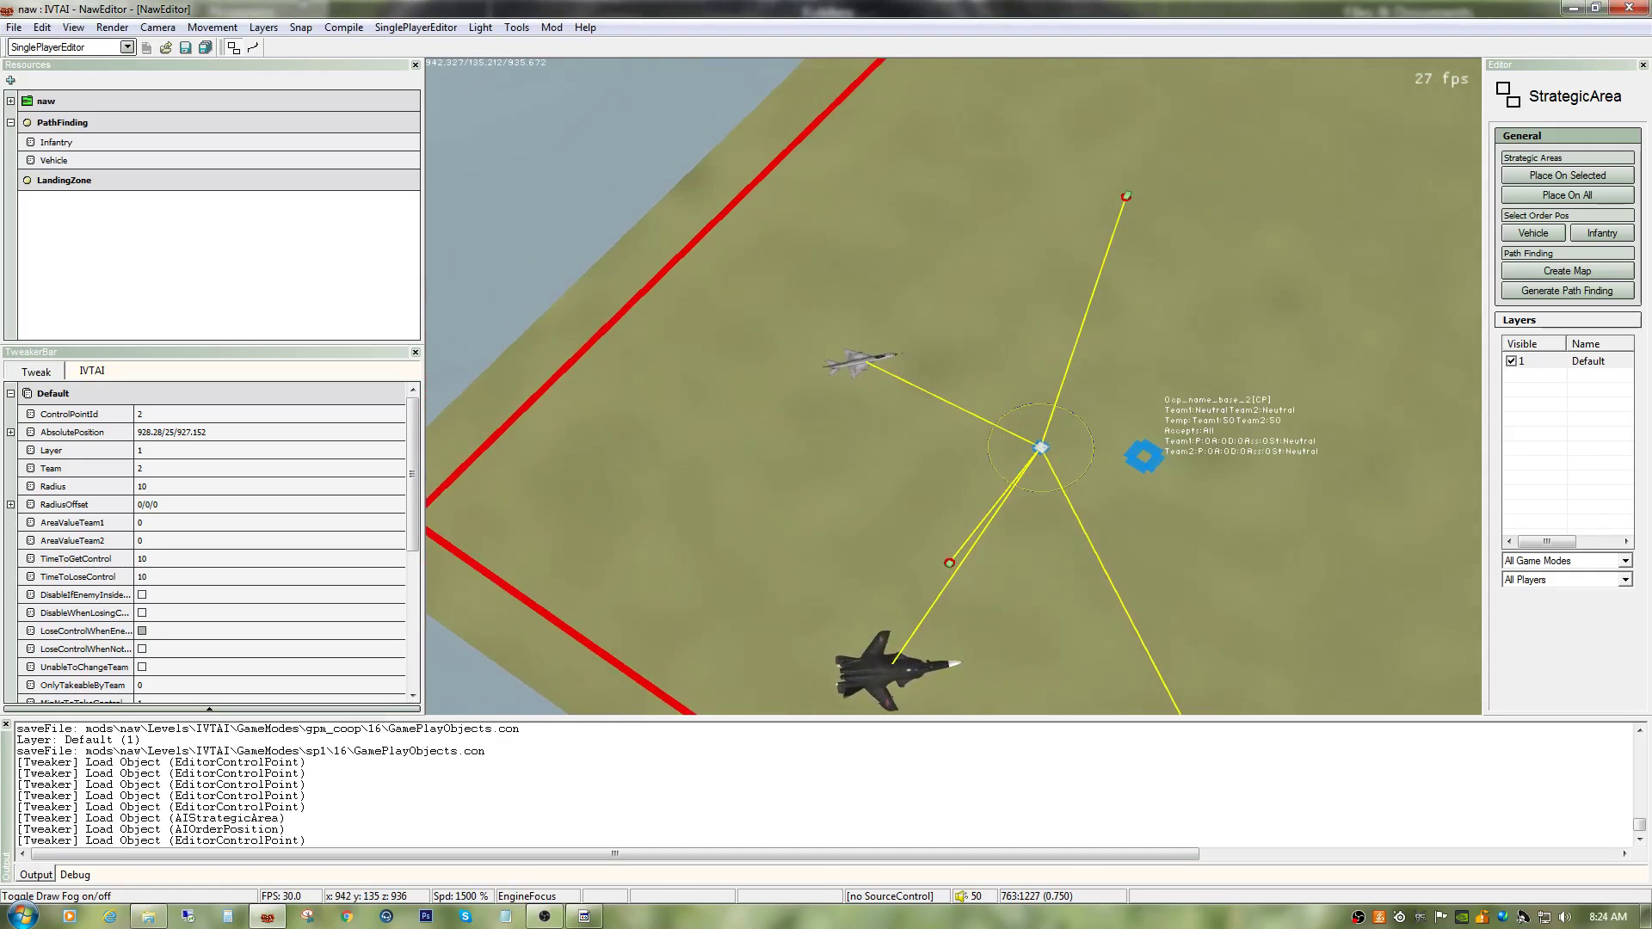
pyautogui.press('d')
pyautogui.press('a')
pyautogui.press('d')
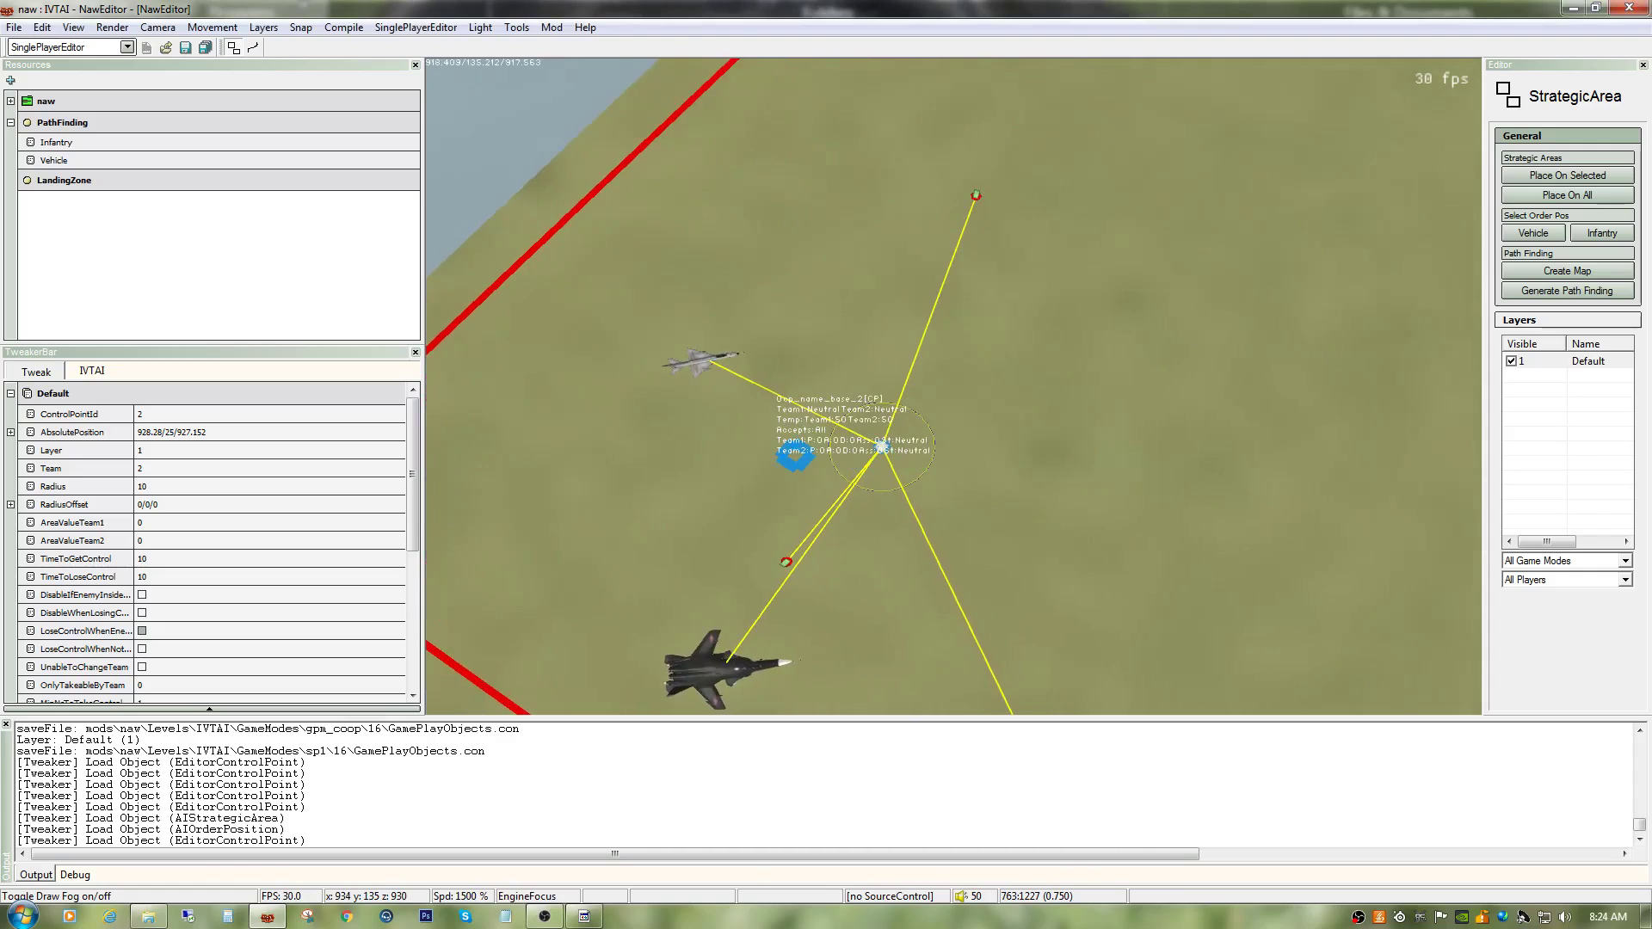
pyautogui.press('a')
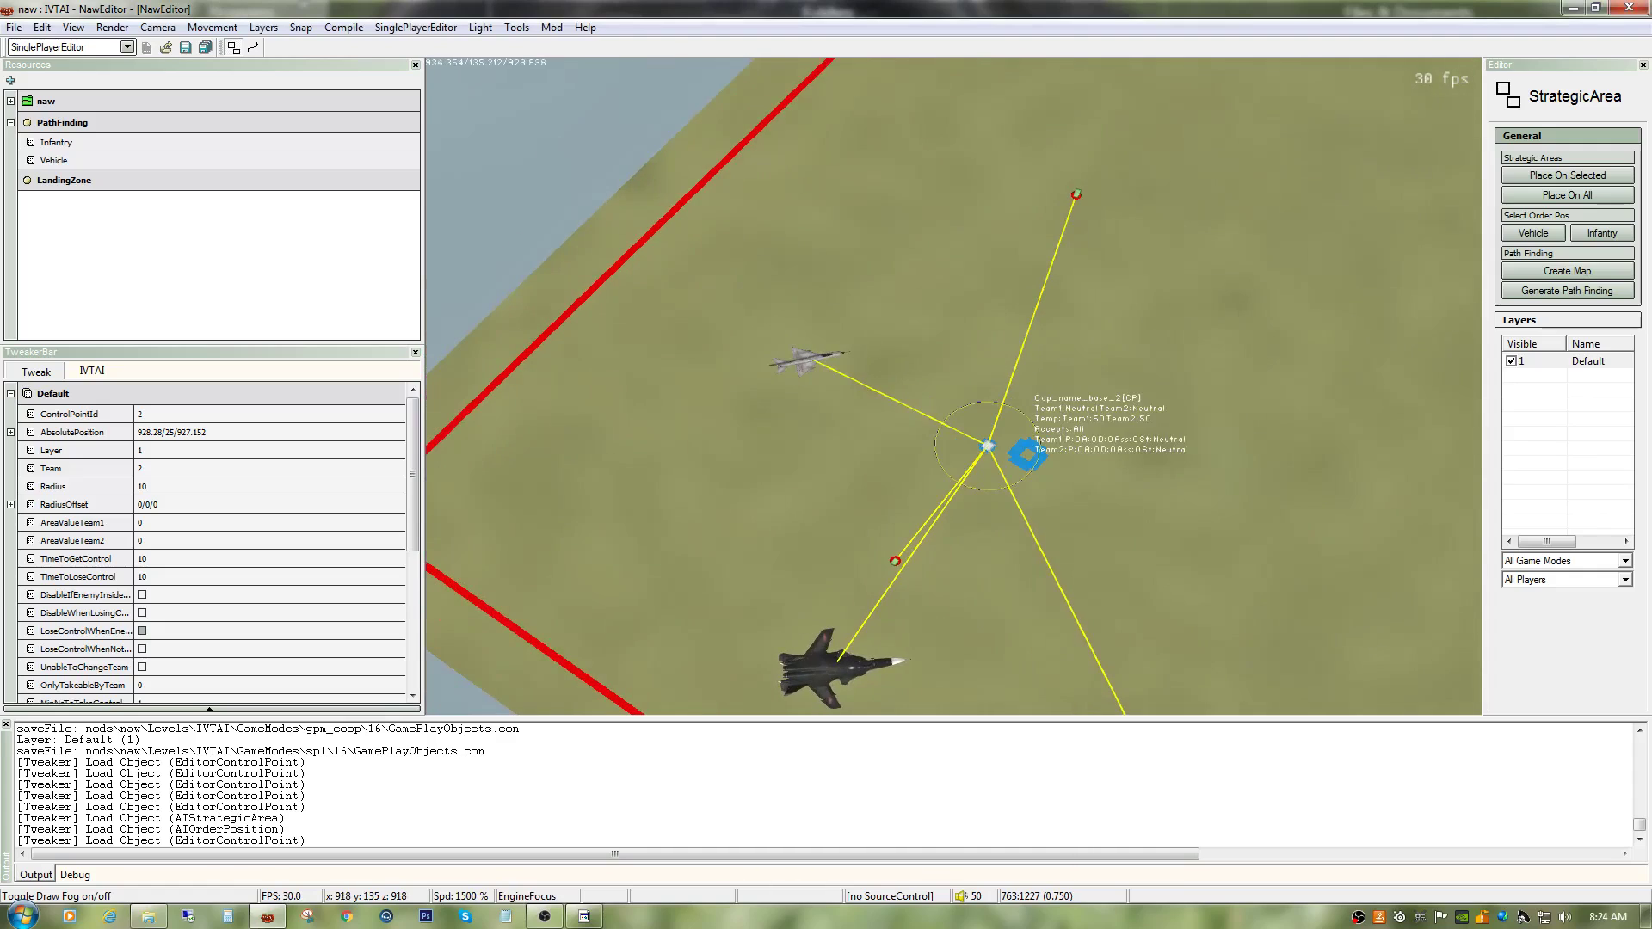
pyautogui.doubleClick(984, 451)
pyautogui.click(882, 498)
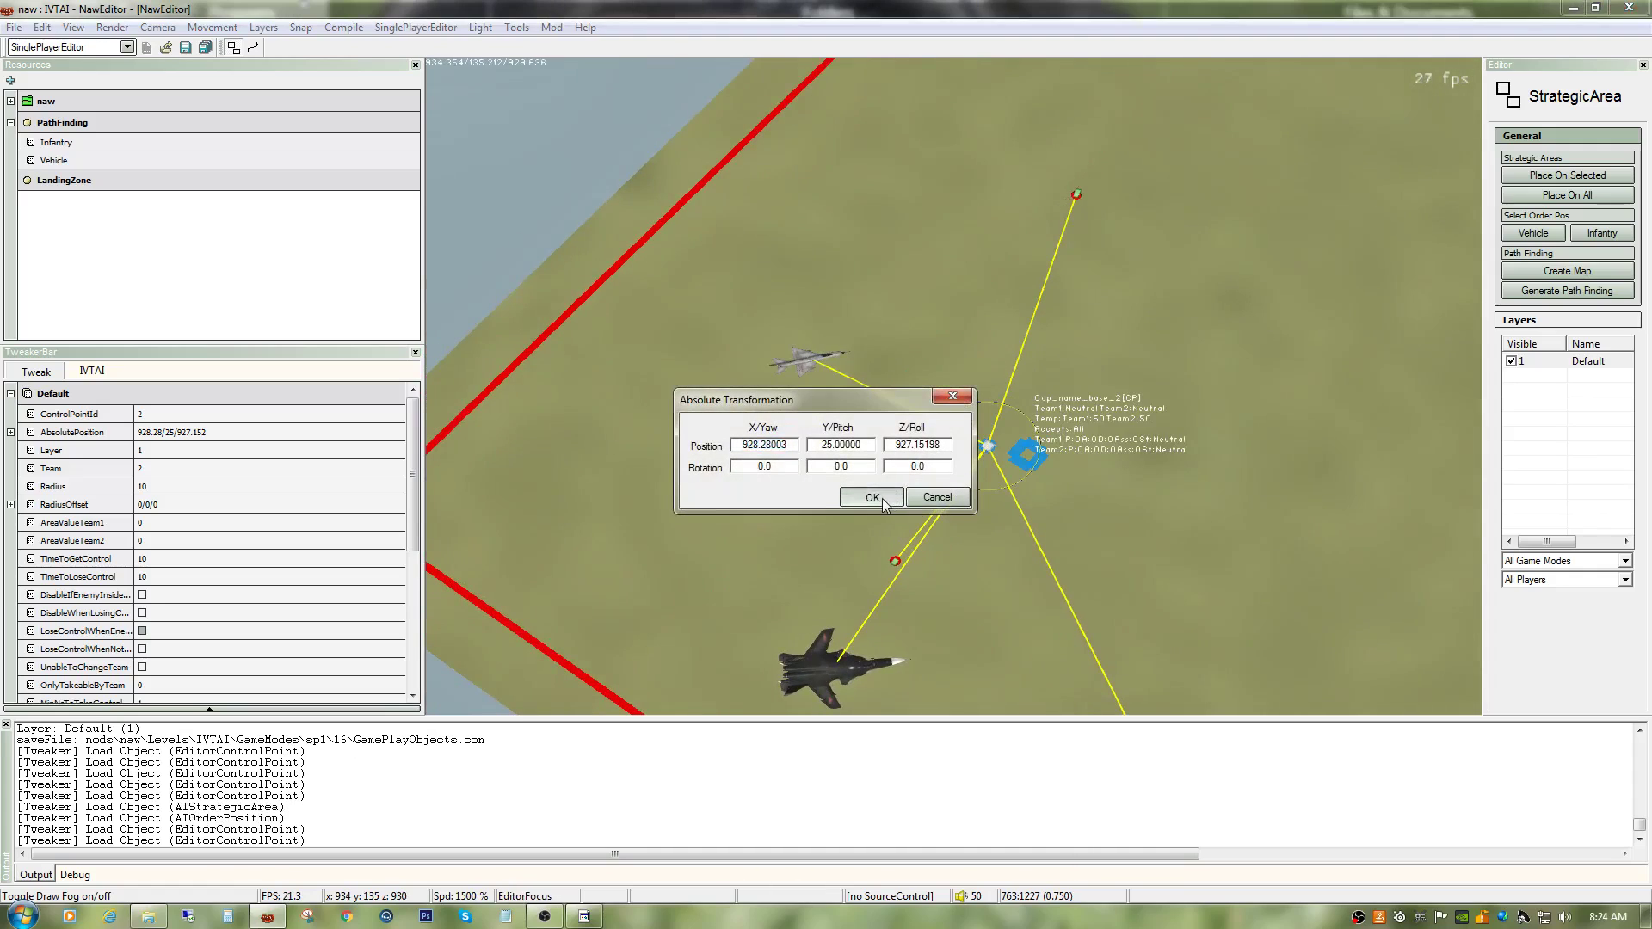
pyautogui.moveTo(1032, 496); pyautogui.dragTo(948, 413)
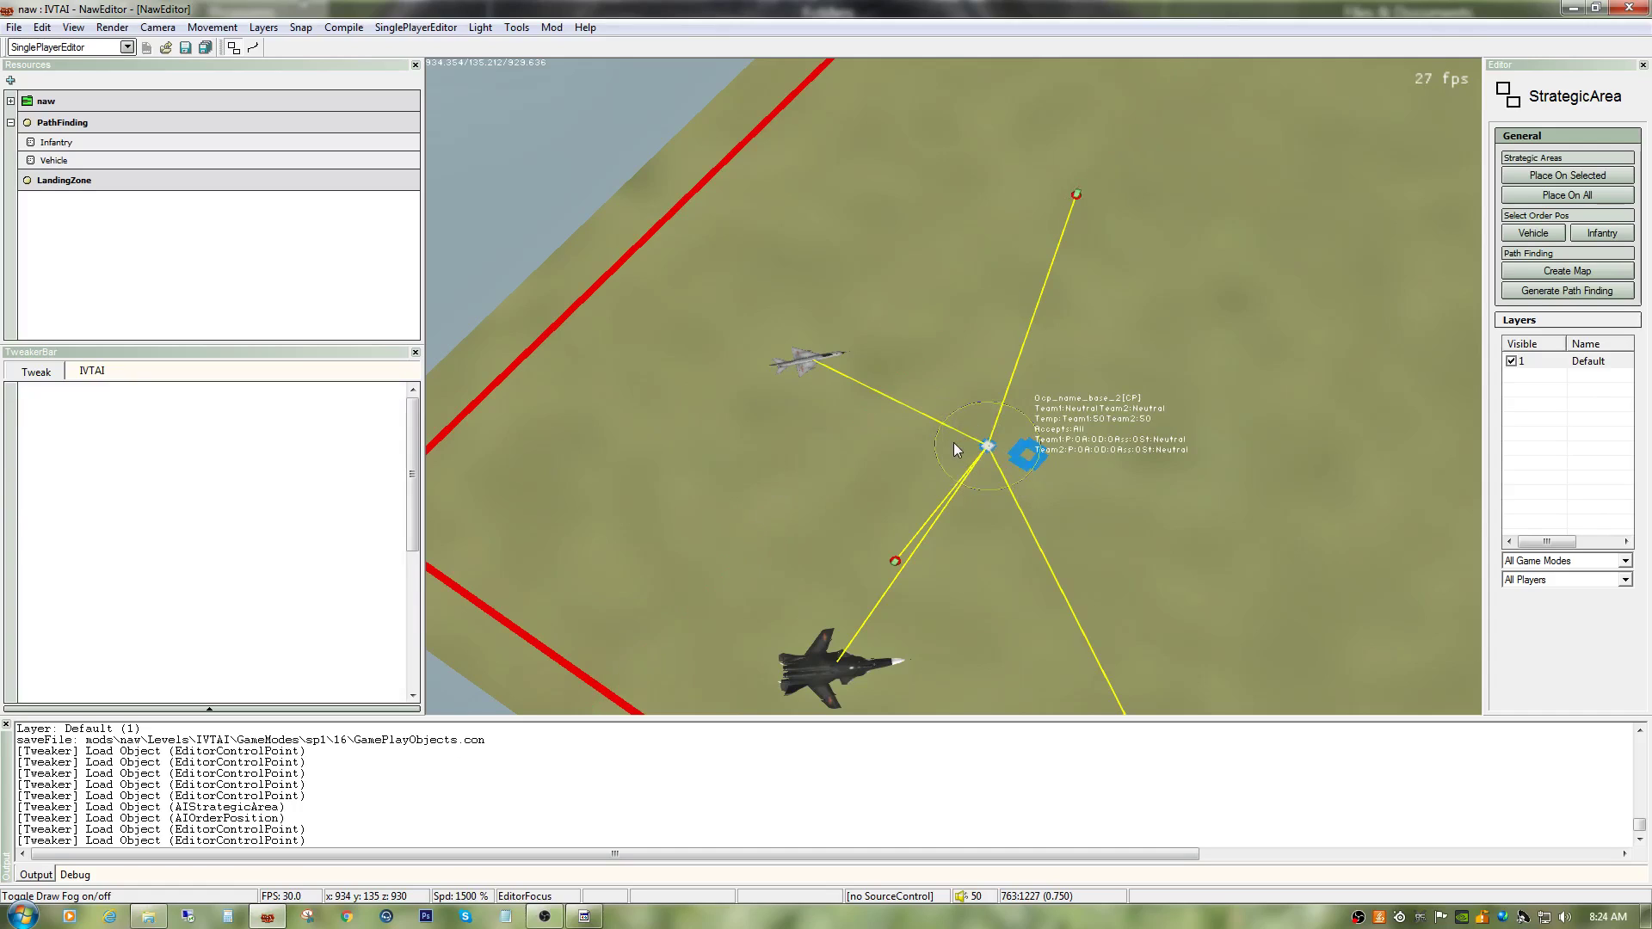
pyautogui.moveTo(953, 442); pyautogui.dragTo(953, 457, button='right')
pyautogui.press('d')
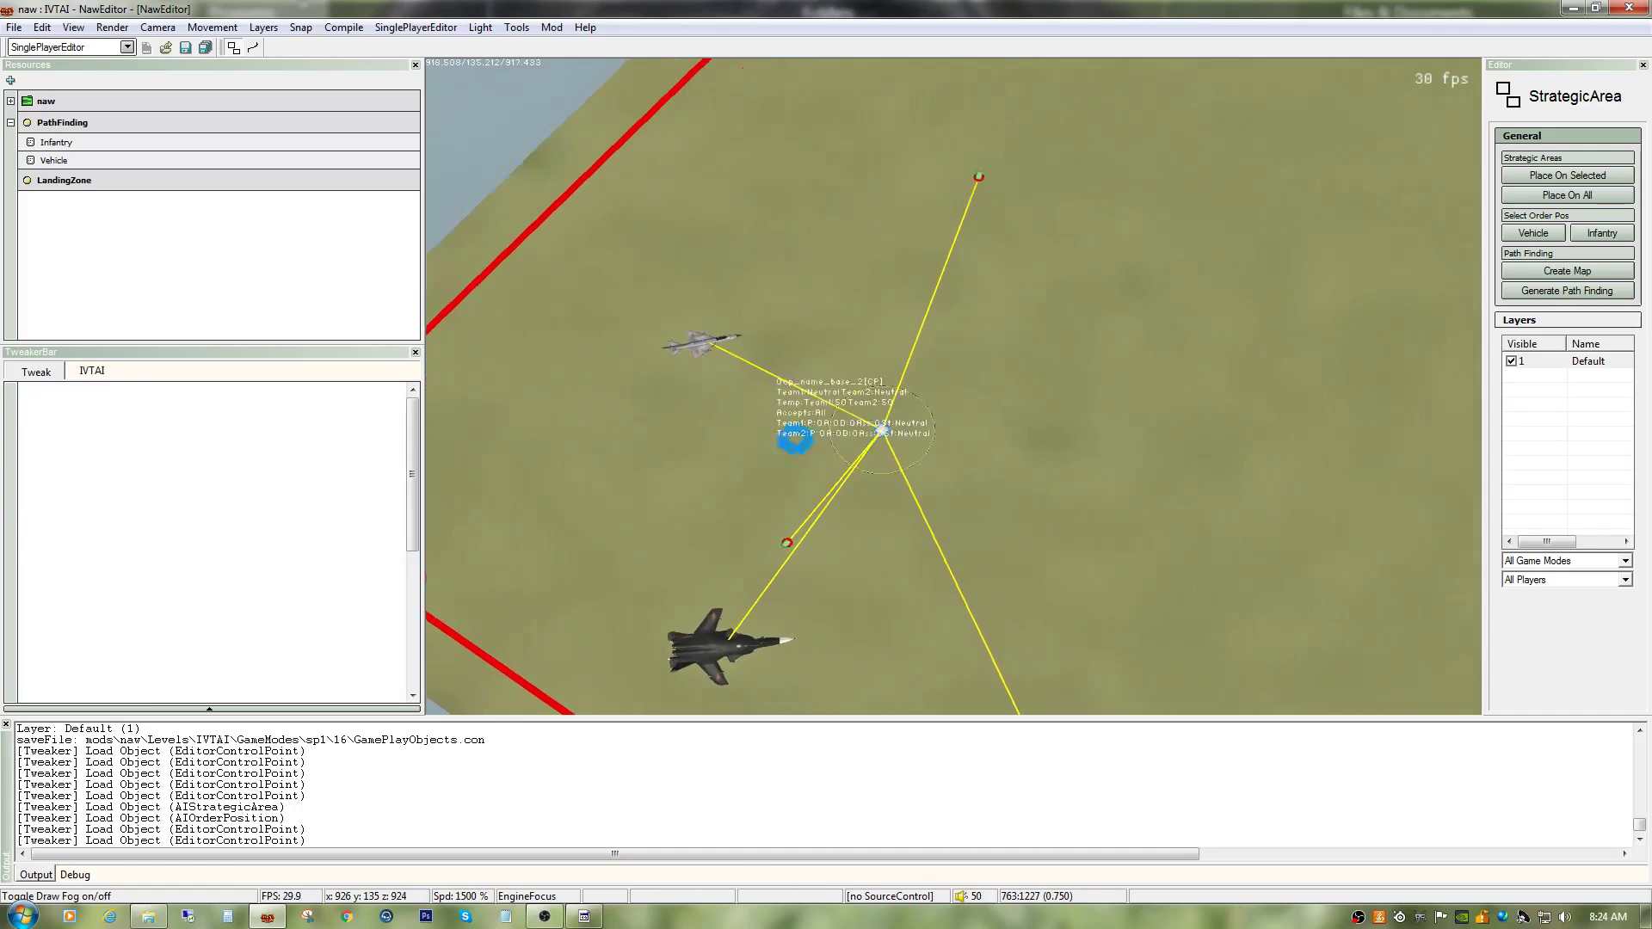
pyautogui.press('a')
pyautogui.click(940, 430)
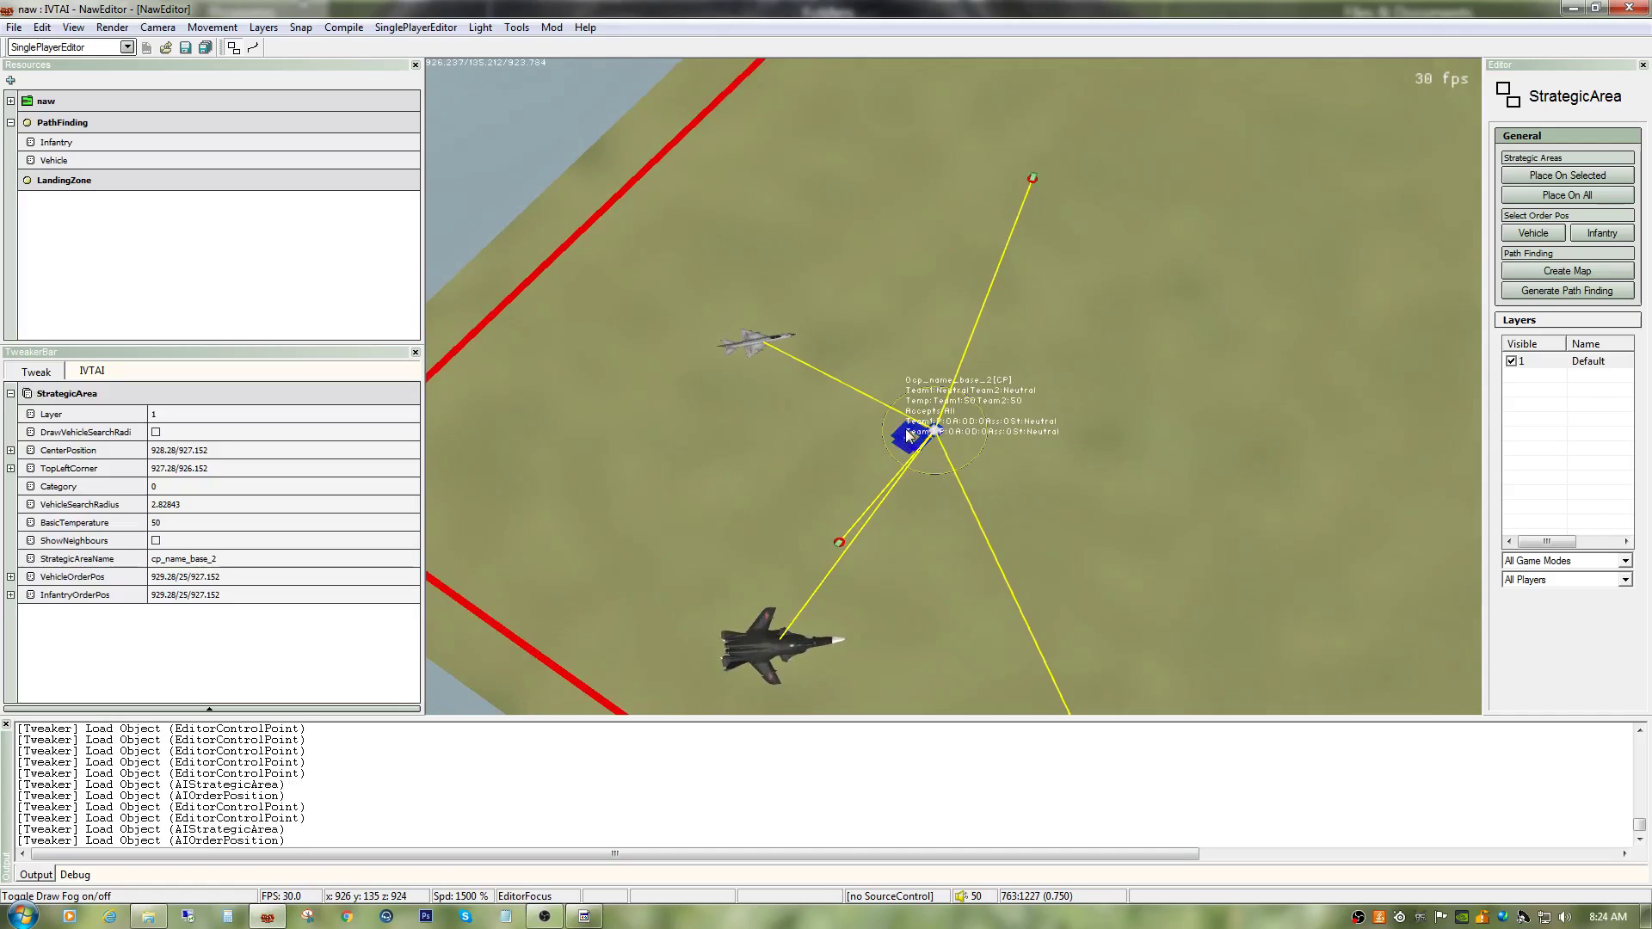
pyautogui.press('Delete')
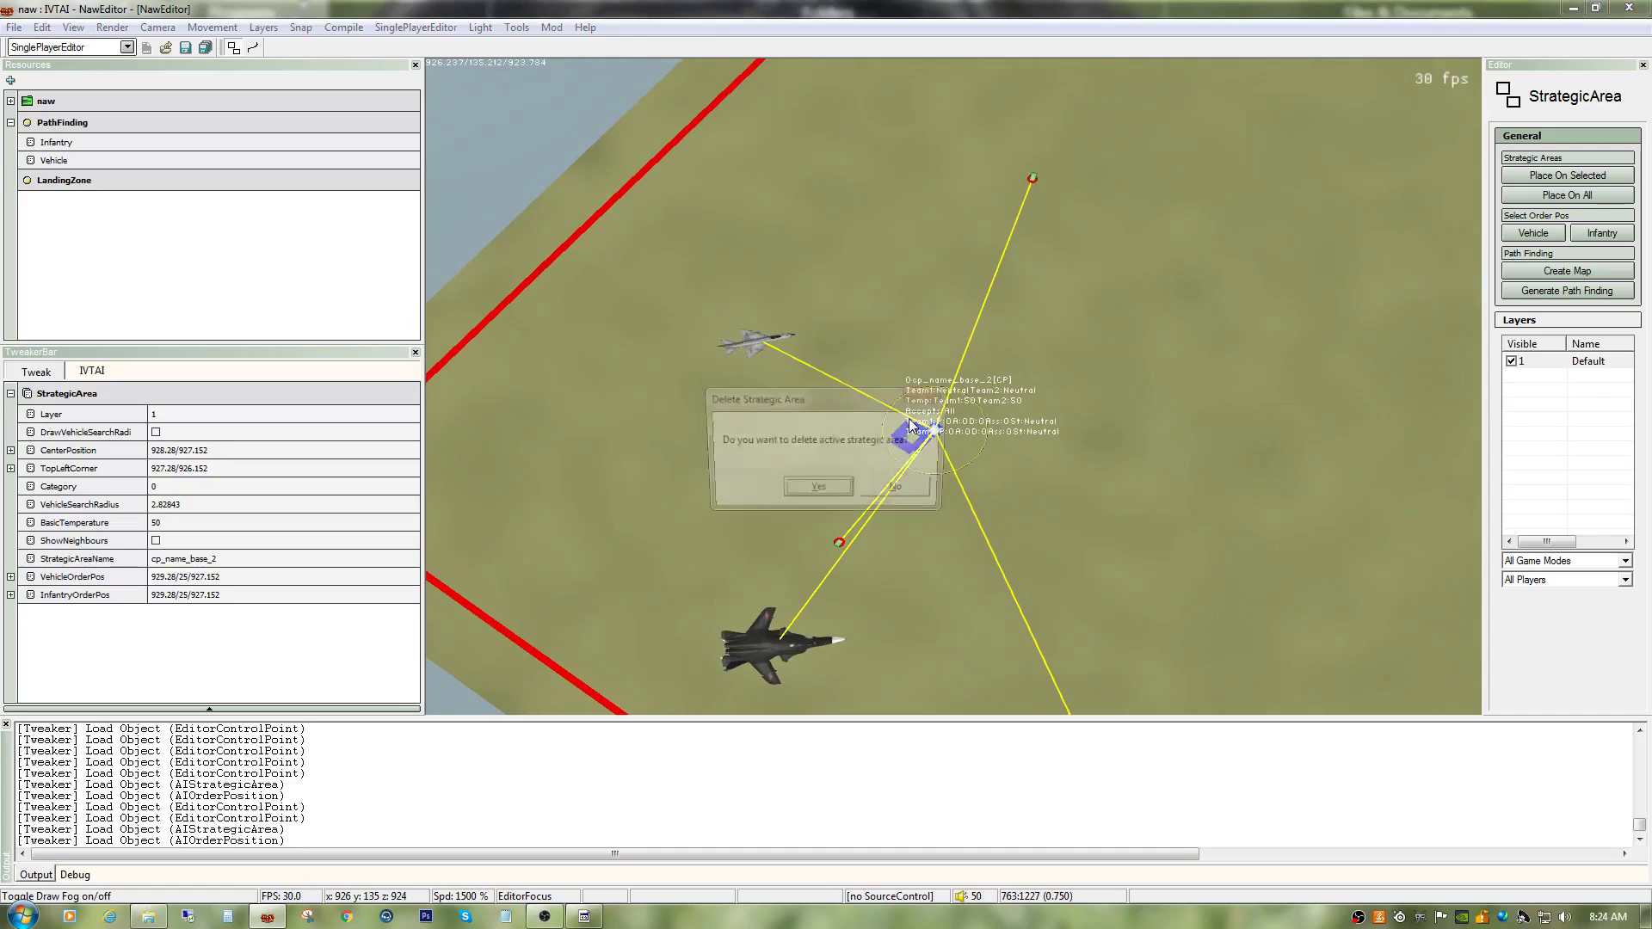
pyautogui.click(840, 497)
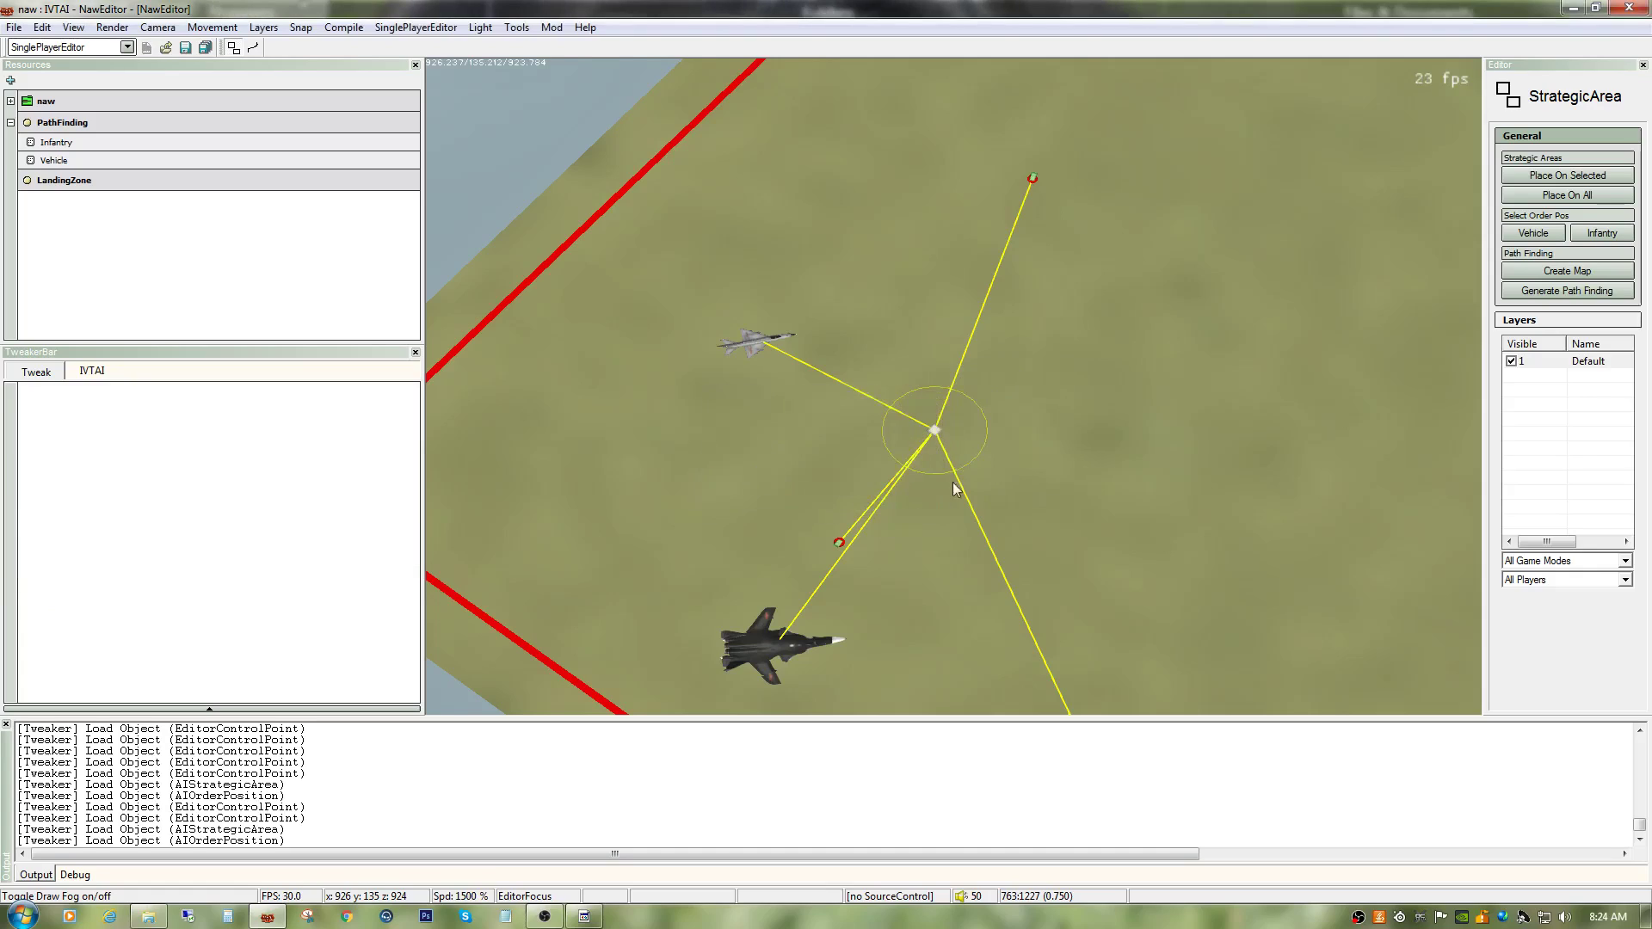
# Step: Place strategic areas on all control points again and view the one around cp_name_base_2
pyautogui.click(1572, 196)
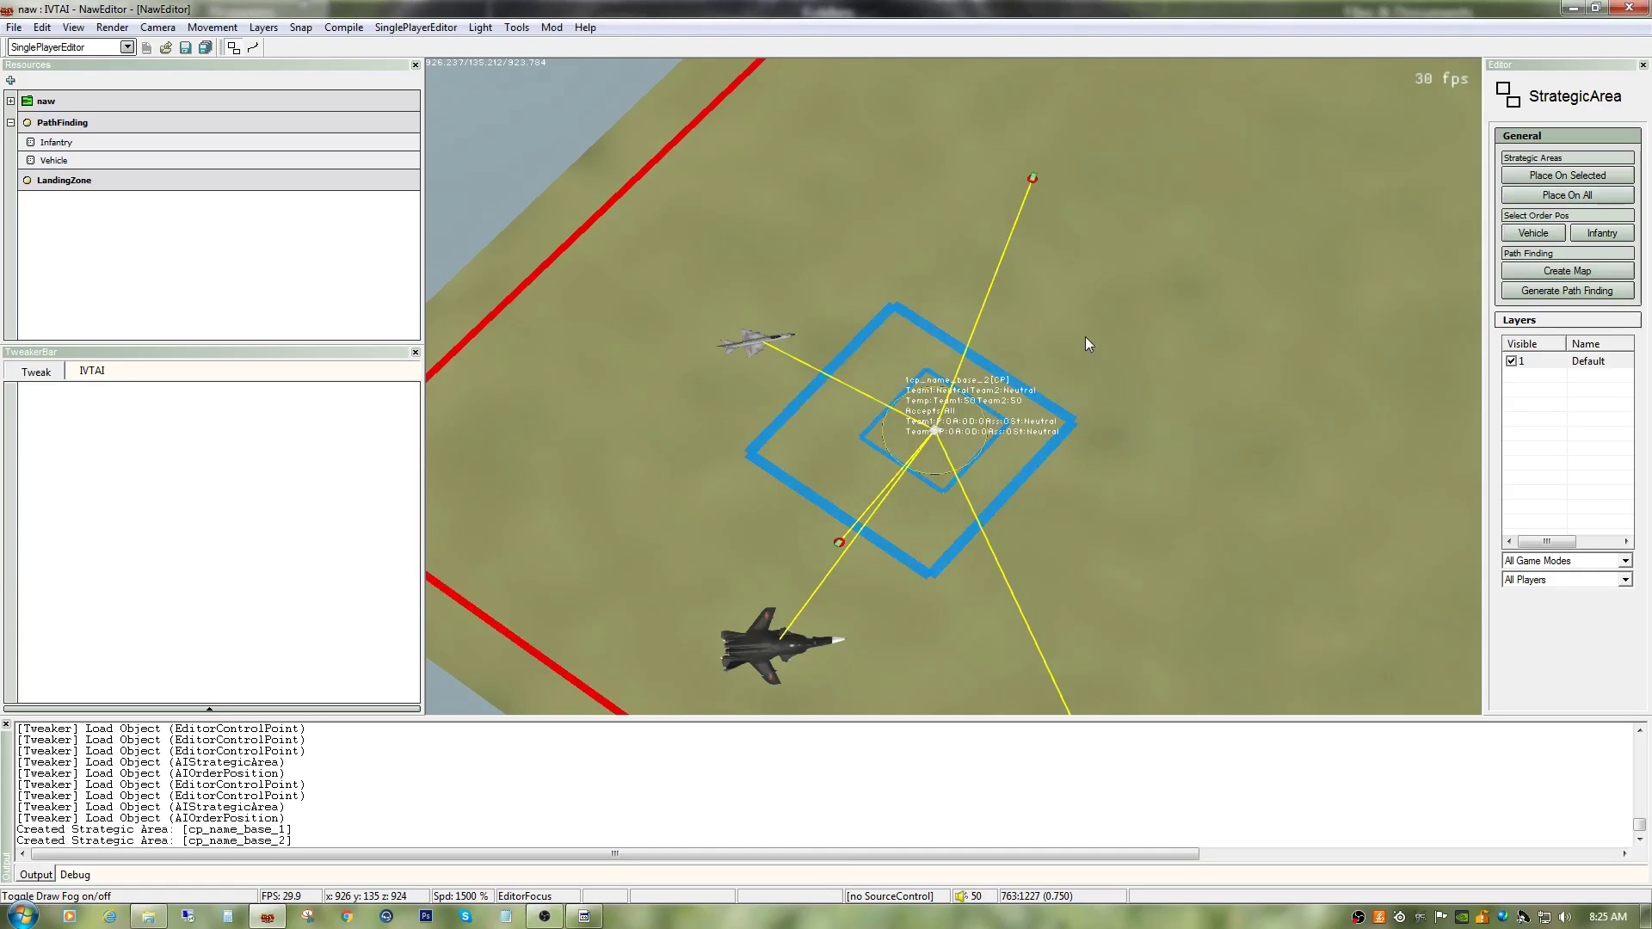
pyautogui.moveTo(1063, 367)
pyautogui.mouseDown(button='right')
pyautogui.moveTo(1024, 310)
pyautogui.moveTo(955, 318)
pyautogui.moveTo(1058, 336)
pyautogui.moveTo(1049, 284)
pyautogui.moveTo(1045, 371)
pyautogui.mouseUp(button='right')
pyautogui.press('s')
pyautogui.press('w')
pyautogui.press('w')
pyautogui.press('s')
pyautogui.press('w')
pyautogui.press('s')
pyautogui.press('w')
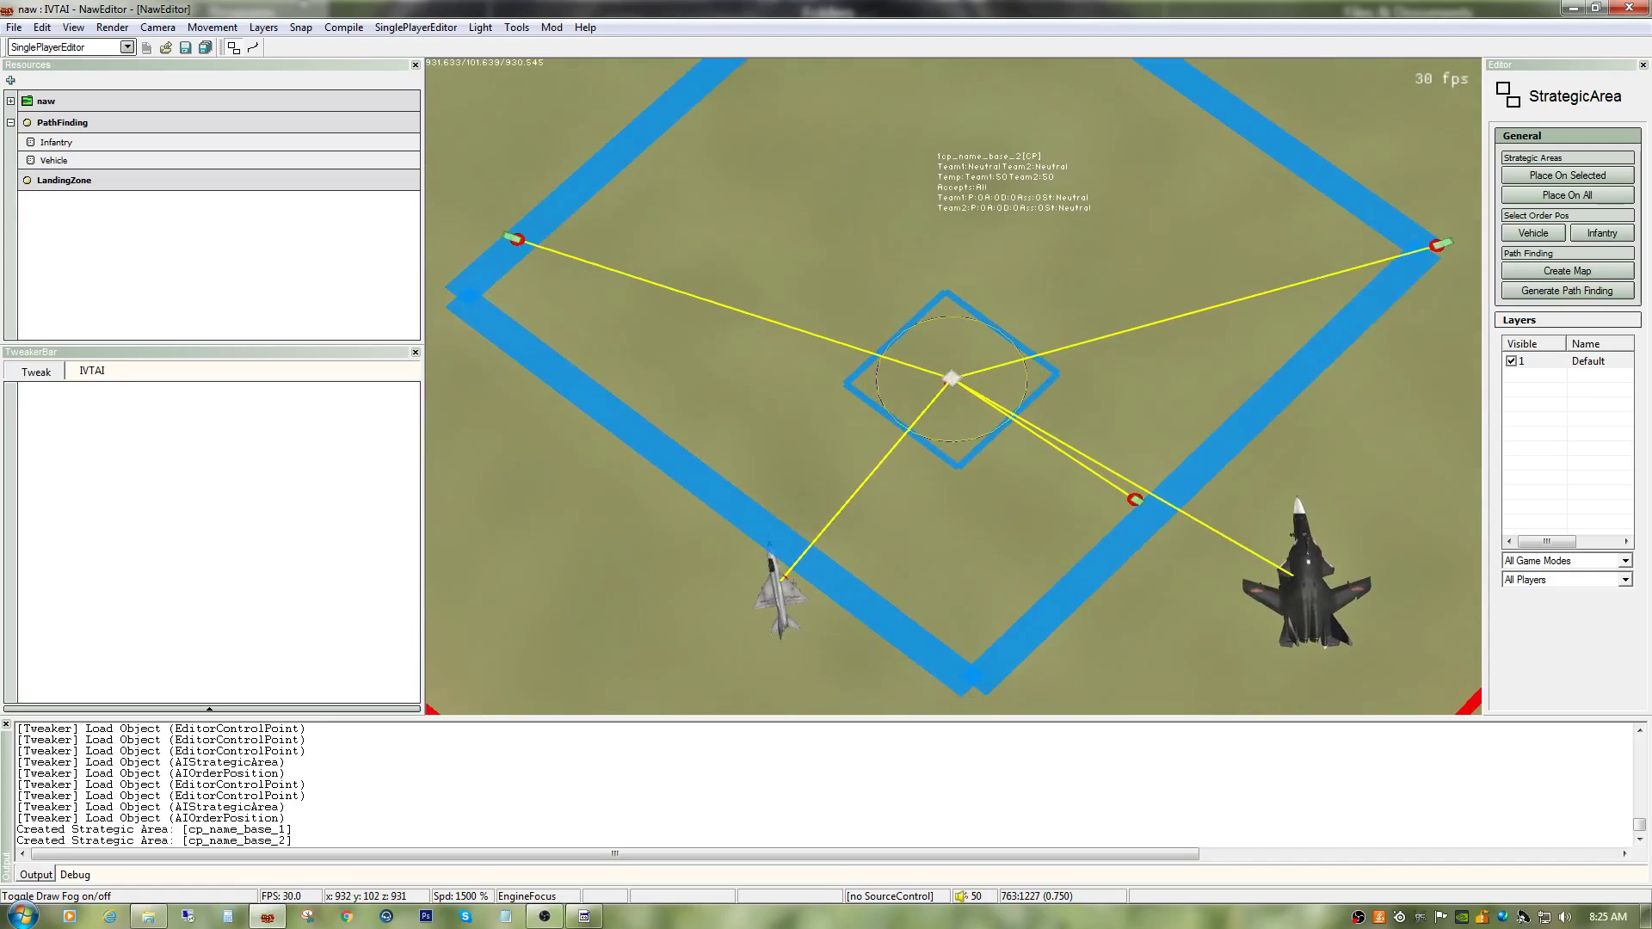
# Step: Select the strategic area at cp_name_base_2 and place its vehicle order position inside the area's far corner, at about 921/25/919
pyautogui.click(968, 424)
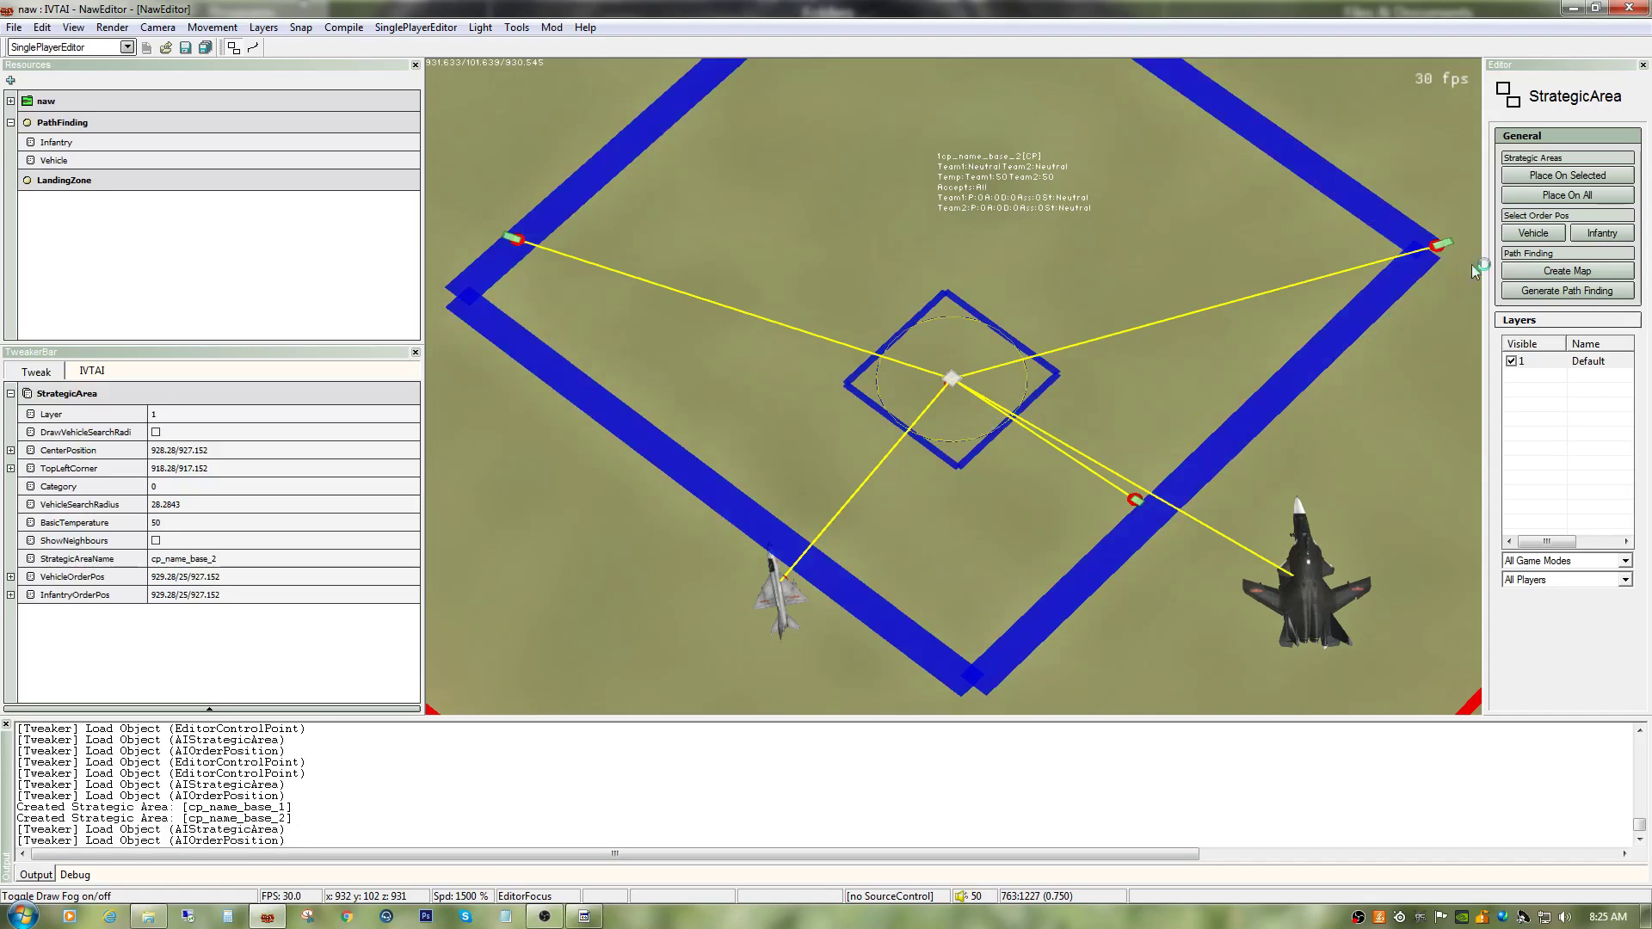
pyautogui.click(1531, 236)
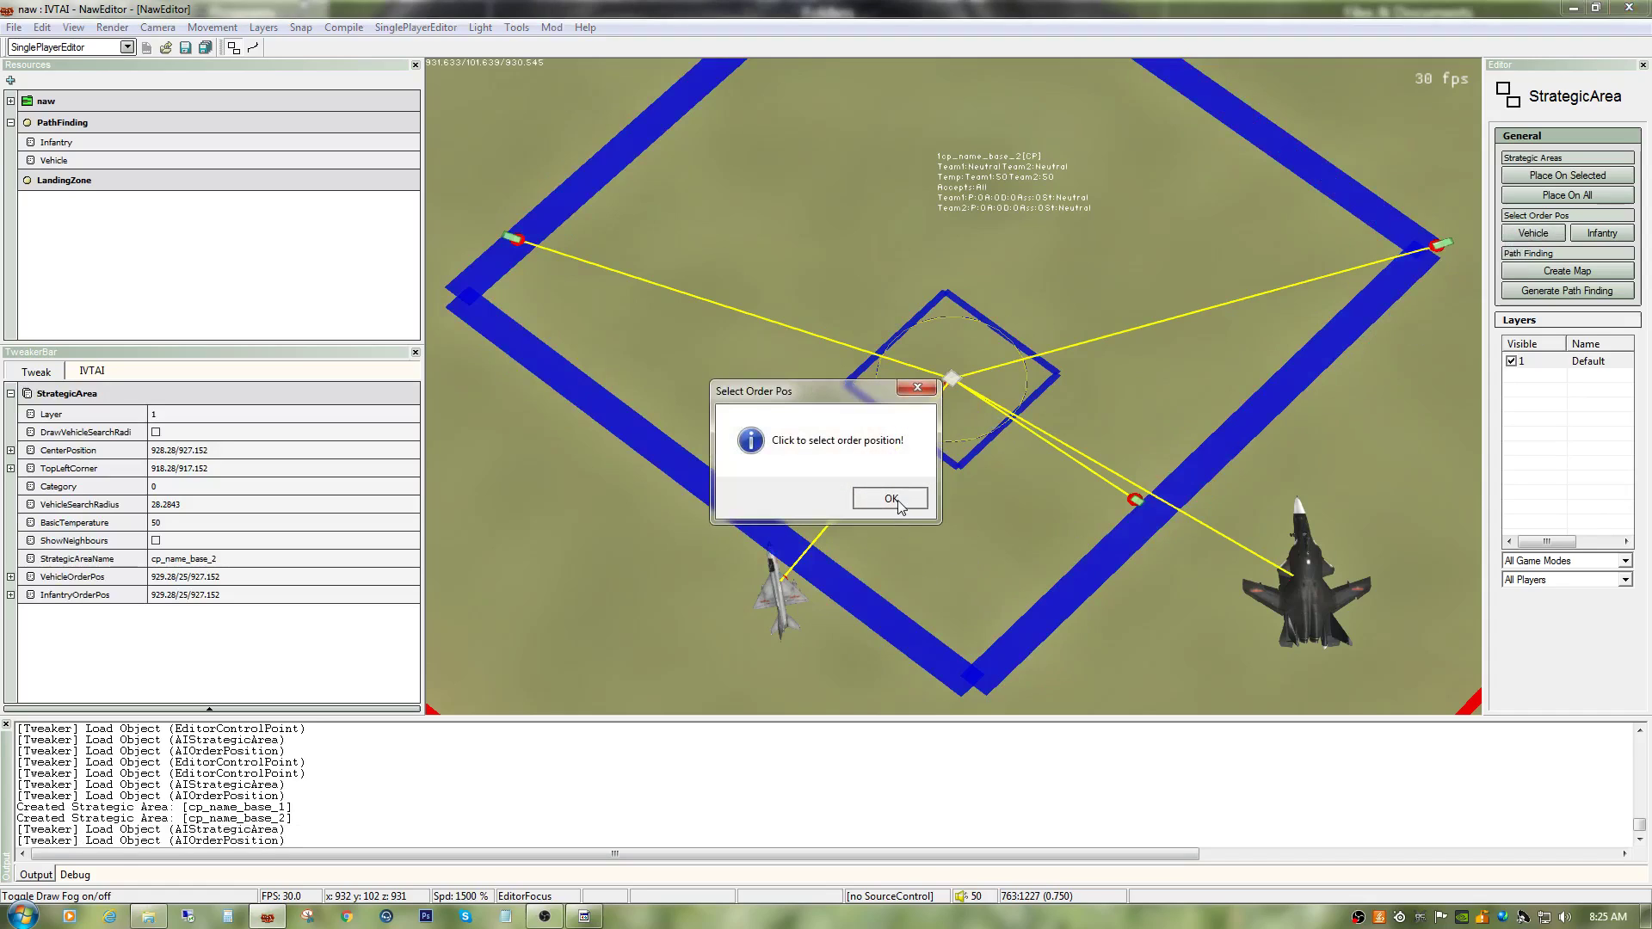
pyautogui.click(892, 499)
pyautogui.scroll(5, 944, 568)
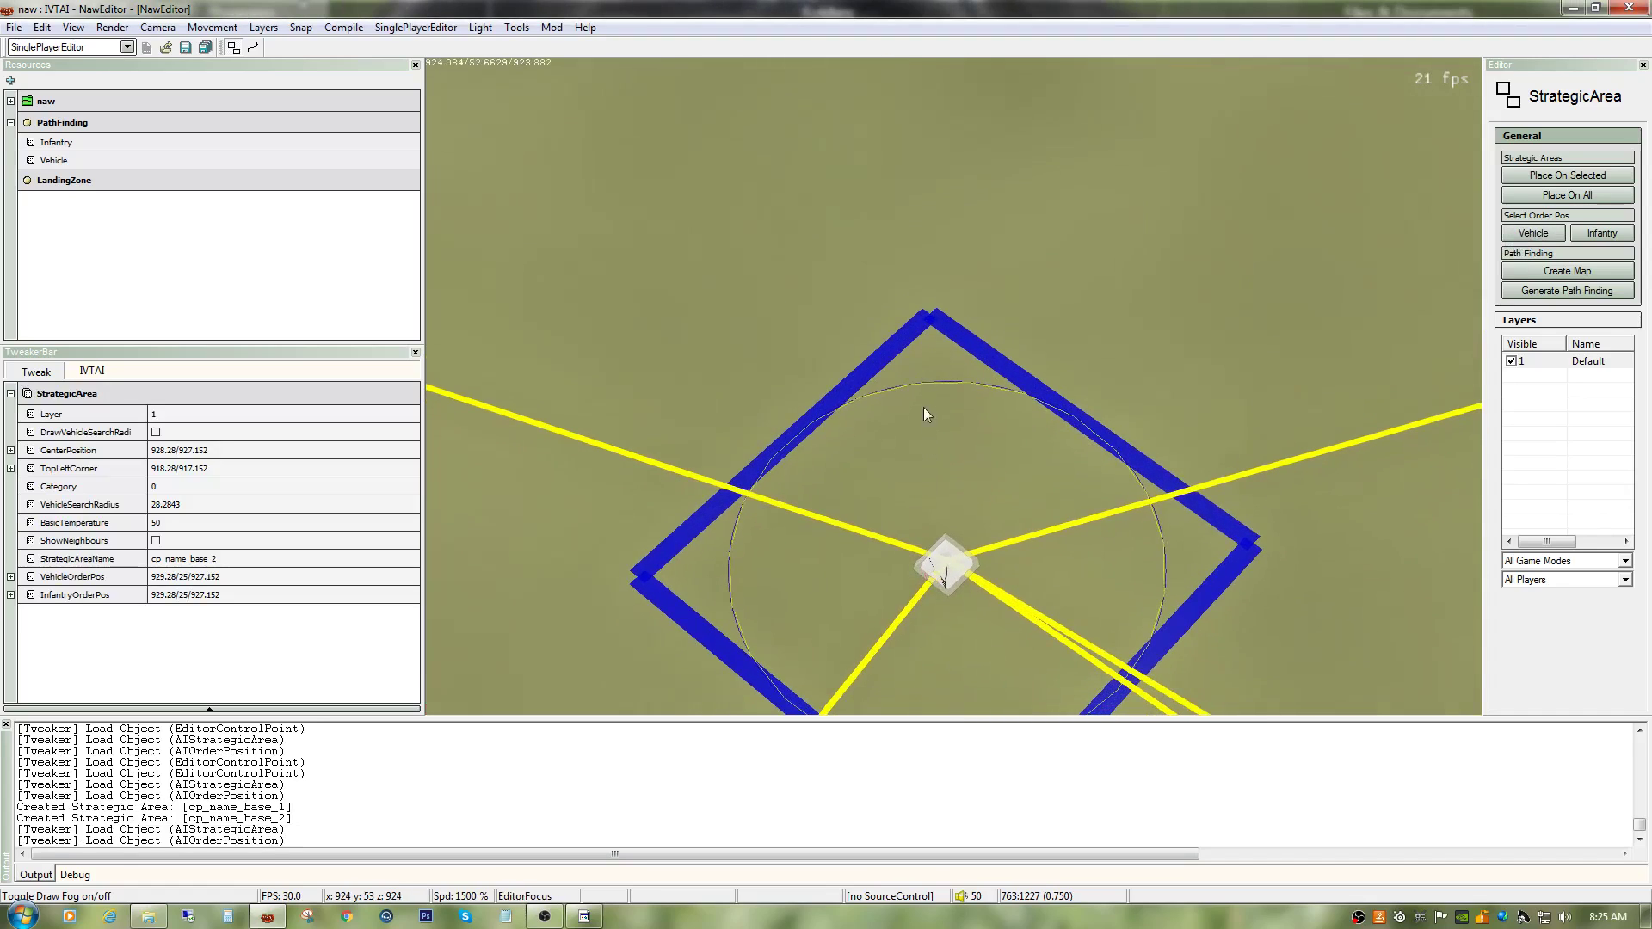
pyautogui.click(928, 366)
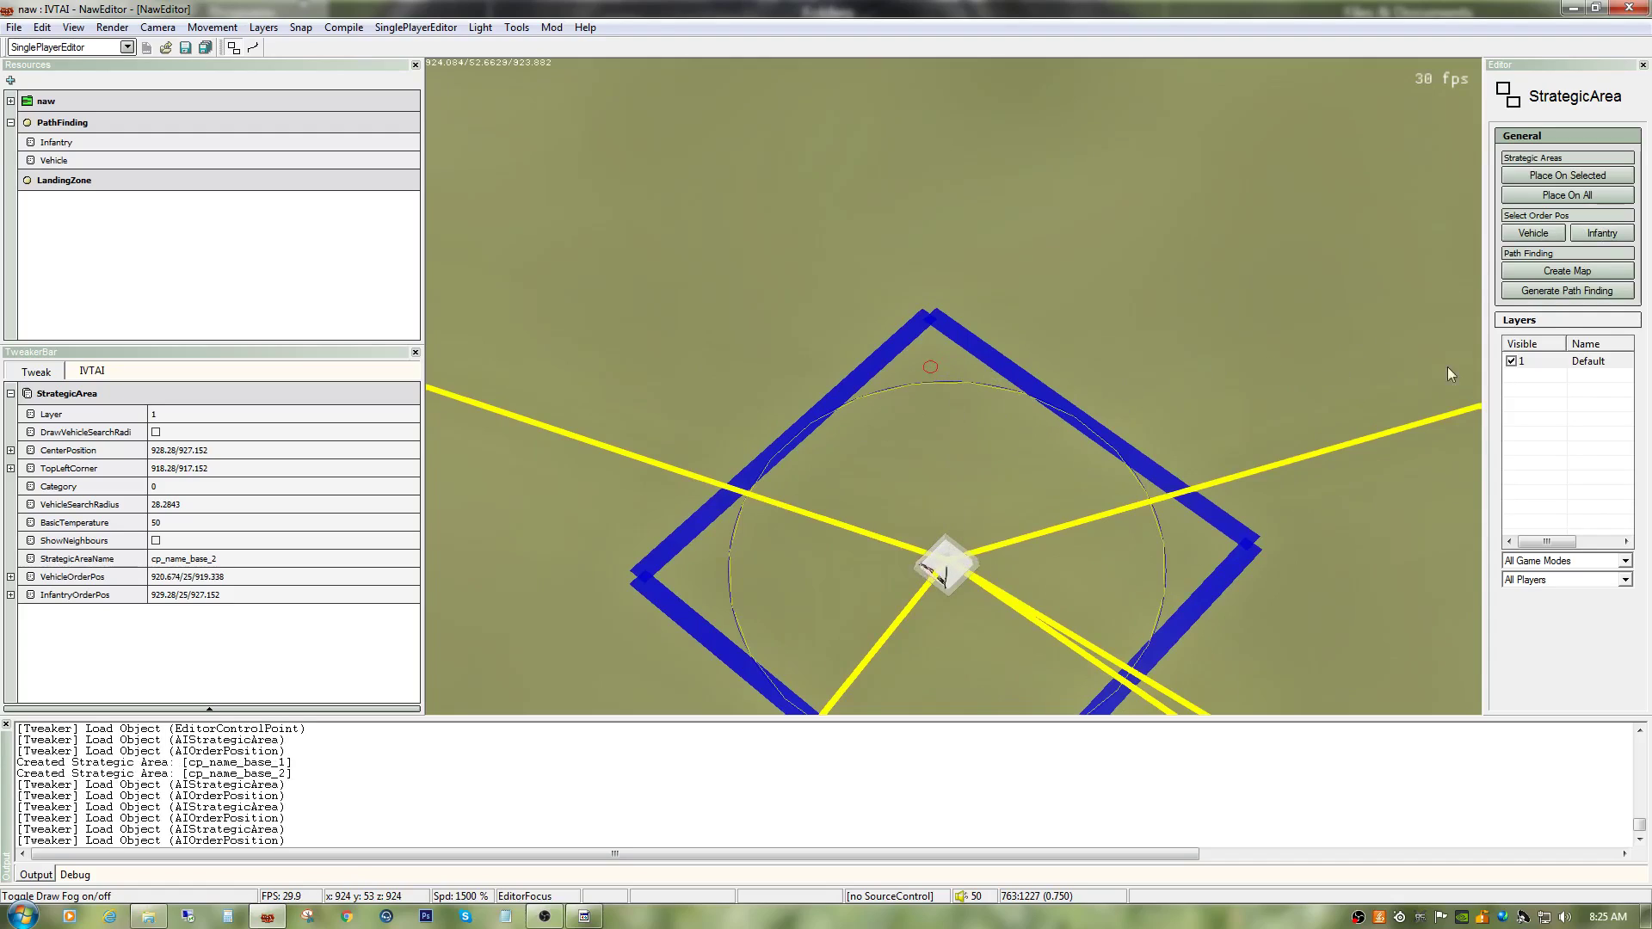
# Step: Place the infantry order position of cp_name_base_2 inside its strategic area at about 934/25/926
pyautogui.click(1614, 236)
pyautogui.click(912, 499)
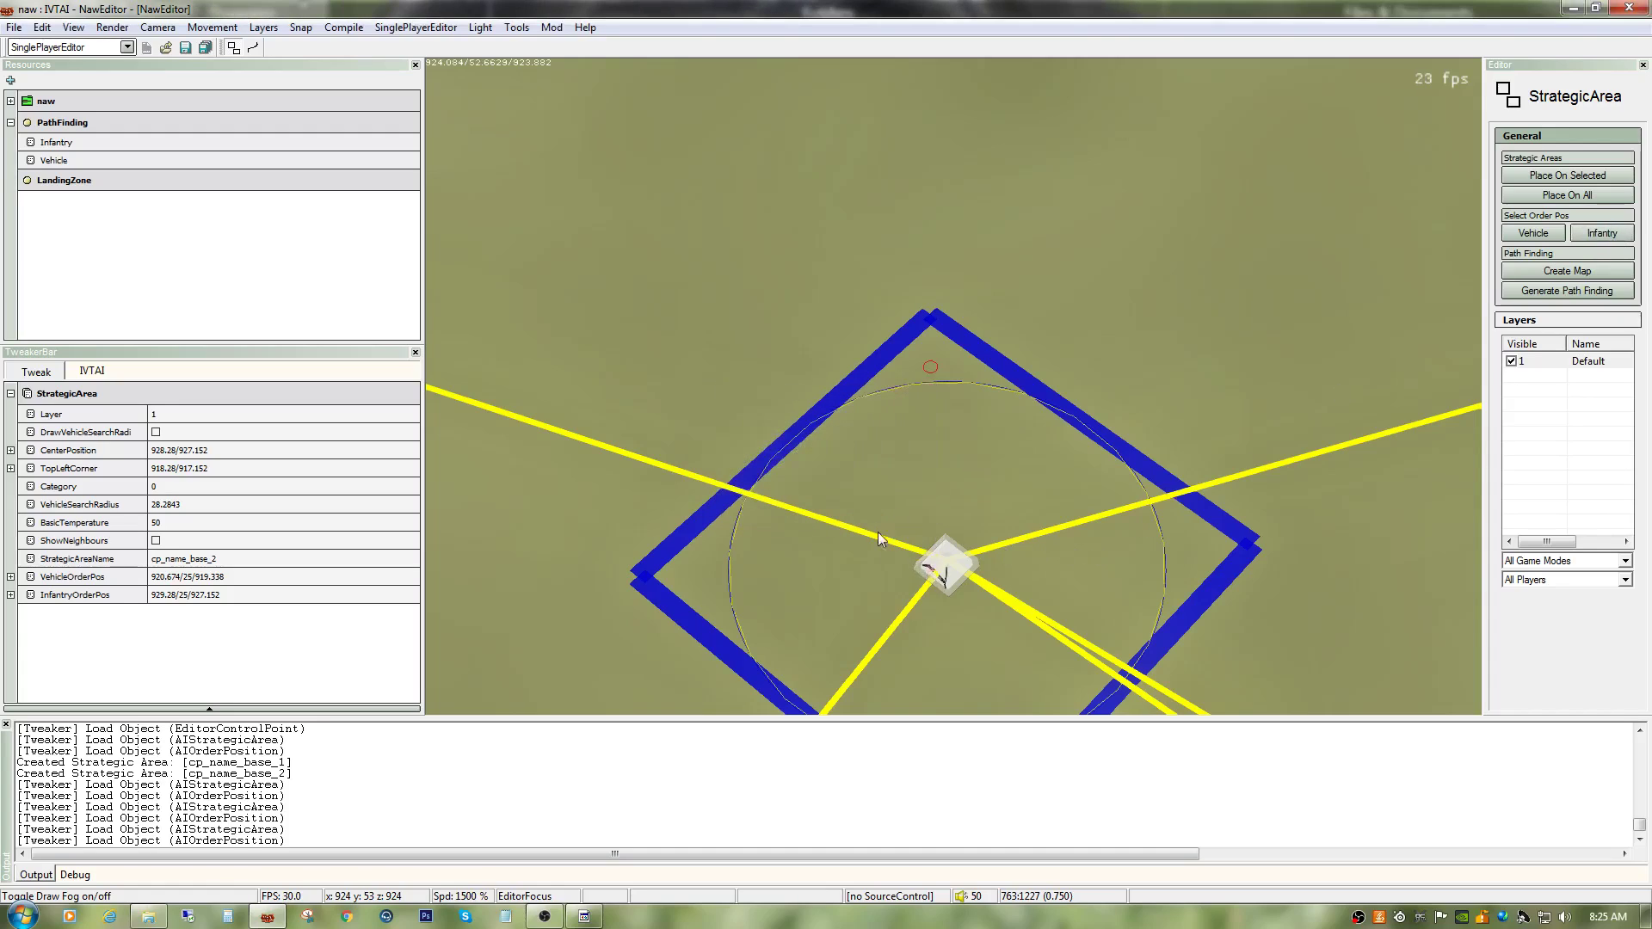
pyautogui.click(844, 634)
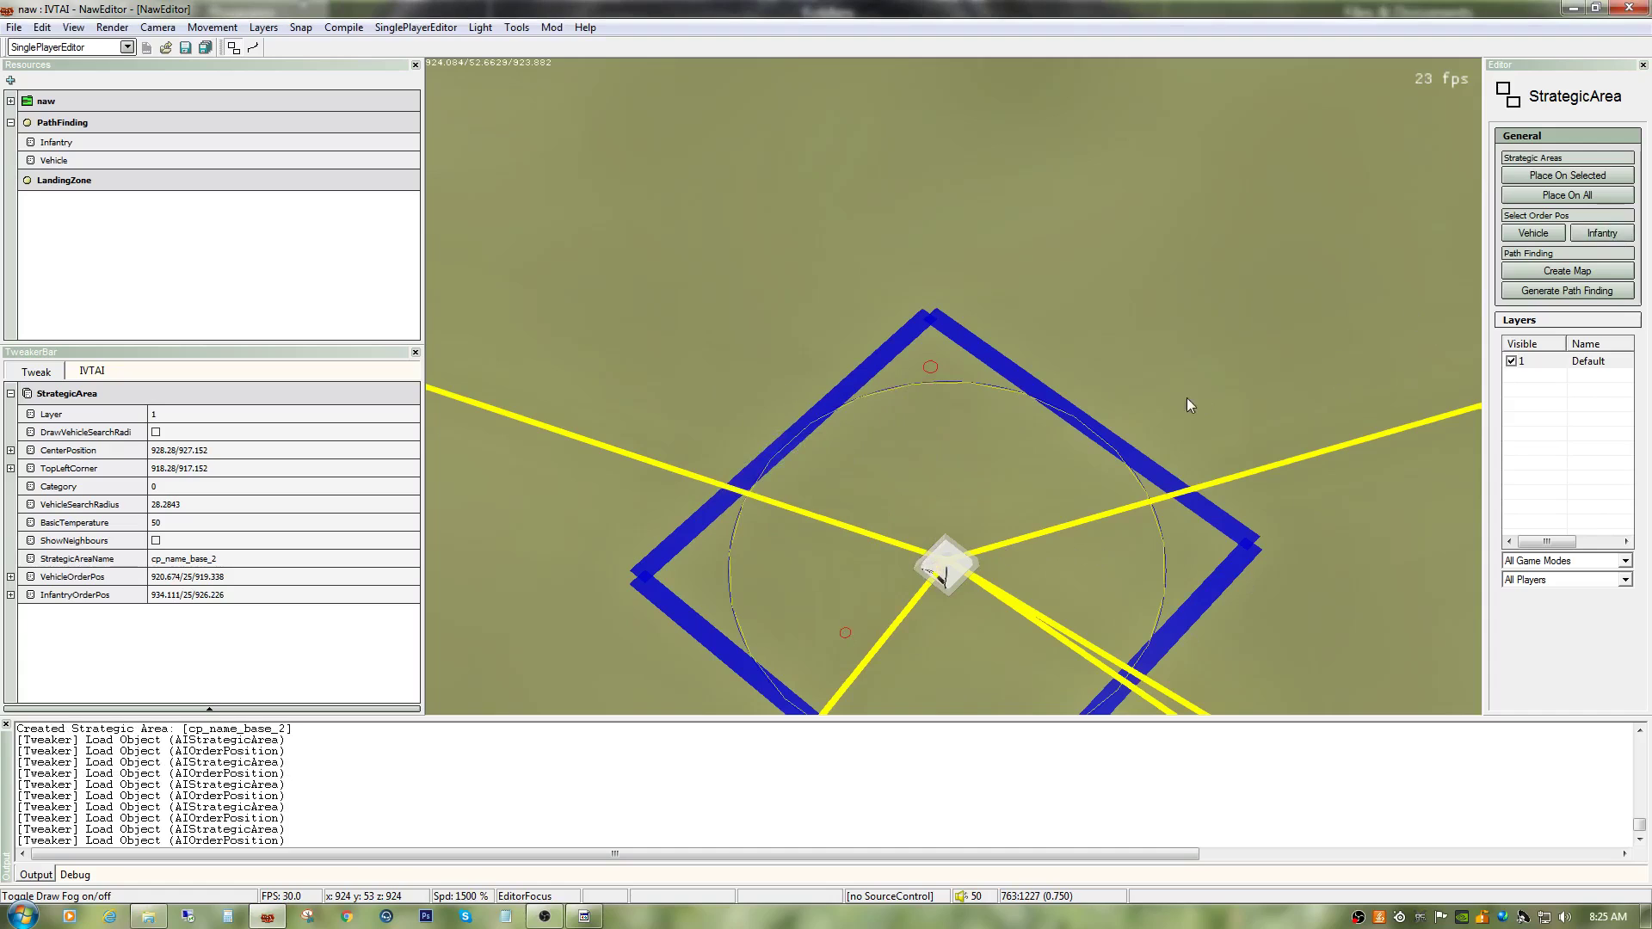
# Step: Go to cp_name_base_1, select its strategic area and place the vehicle order position at about -913/25/-902
pyautogui.hotkey('ctrl', 's')
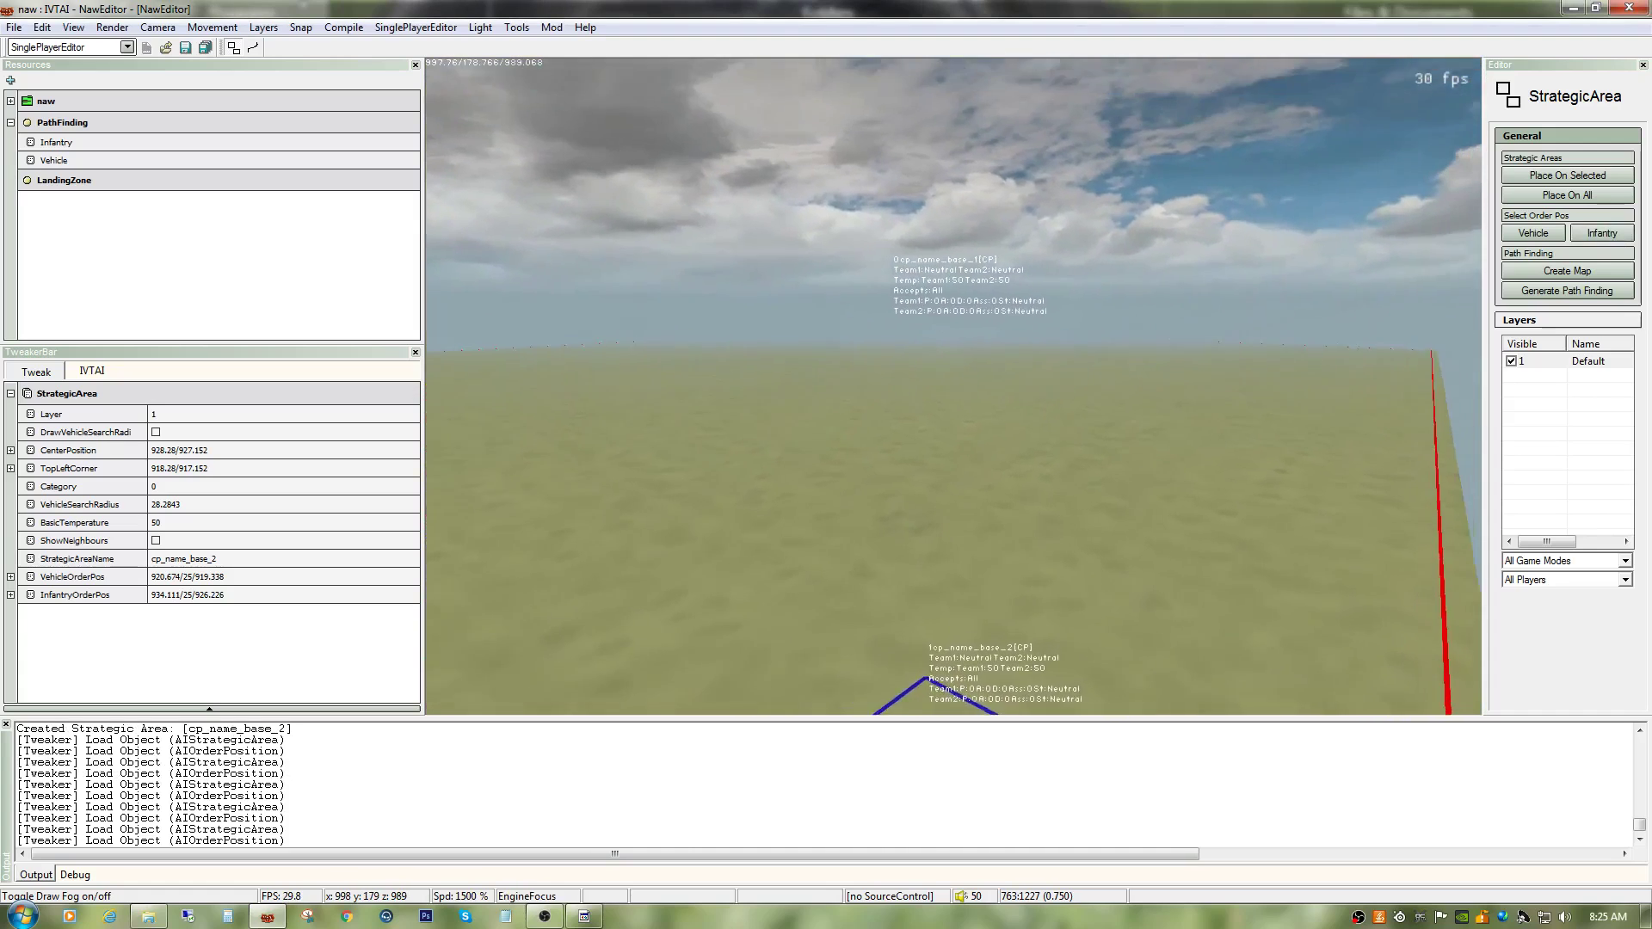
pyautogui.hotkey('ctrl', 'w')
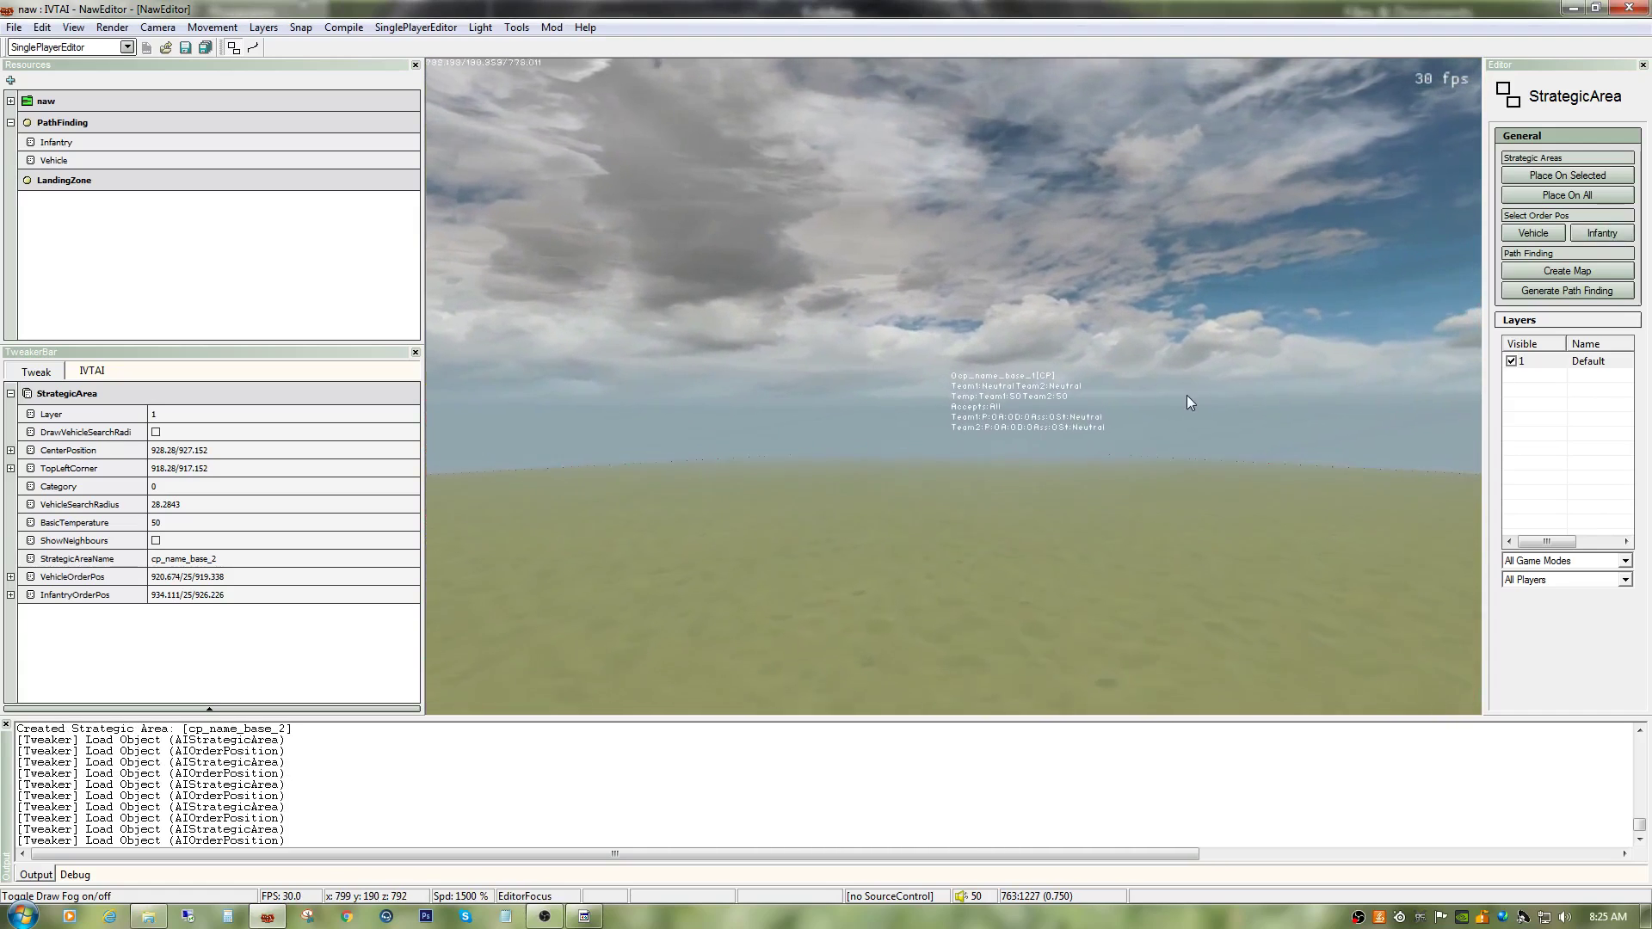
pyautogui.press('w')
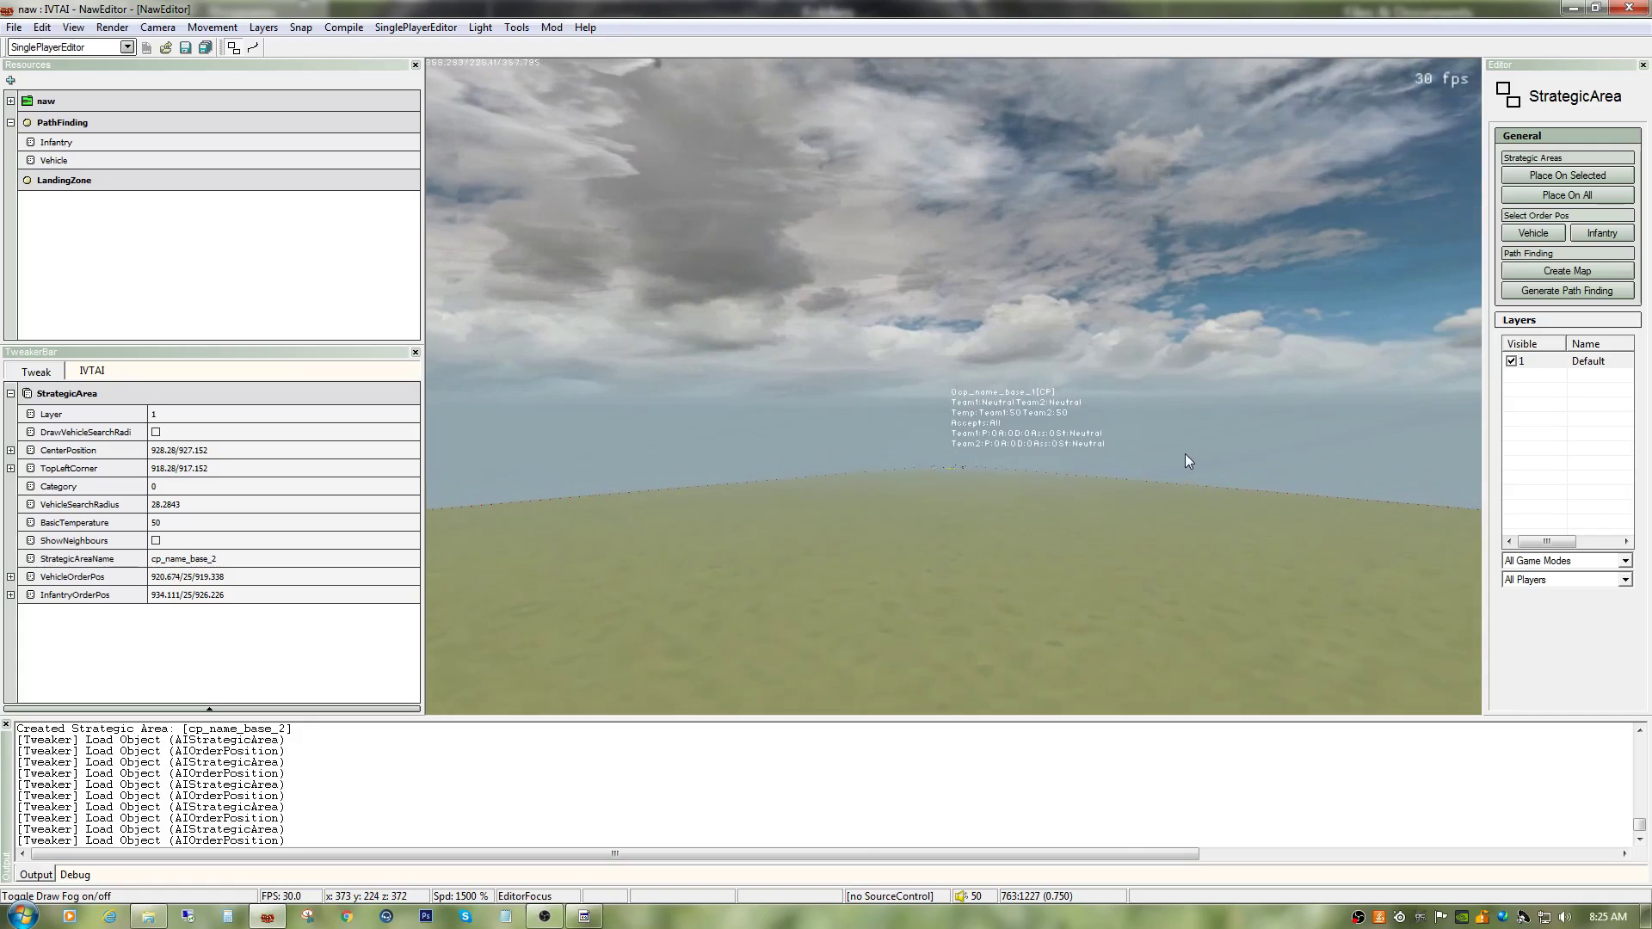
pyautogui.press('w')
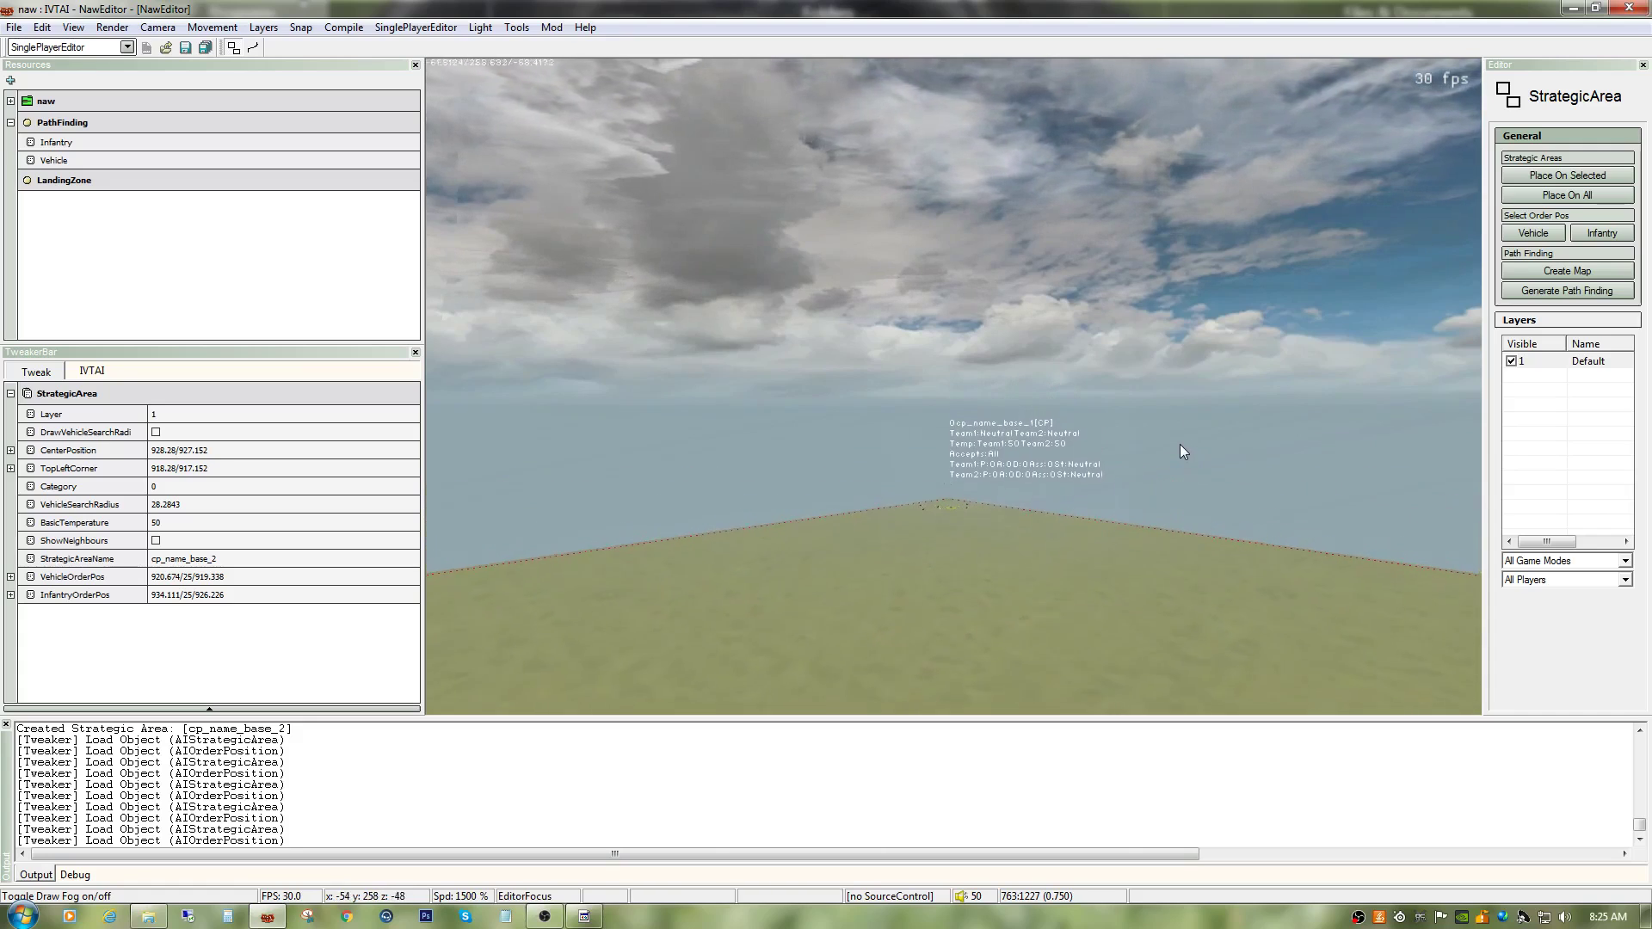
pyautogui.press('w')
pyautogui.press('ctrl')
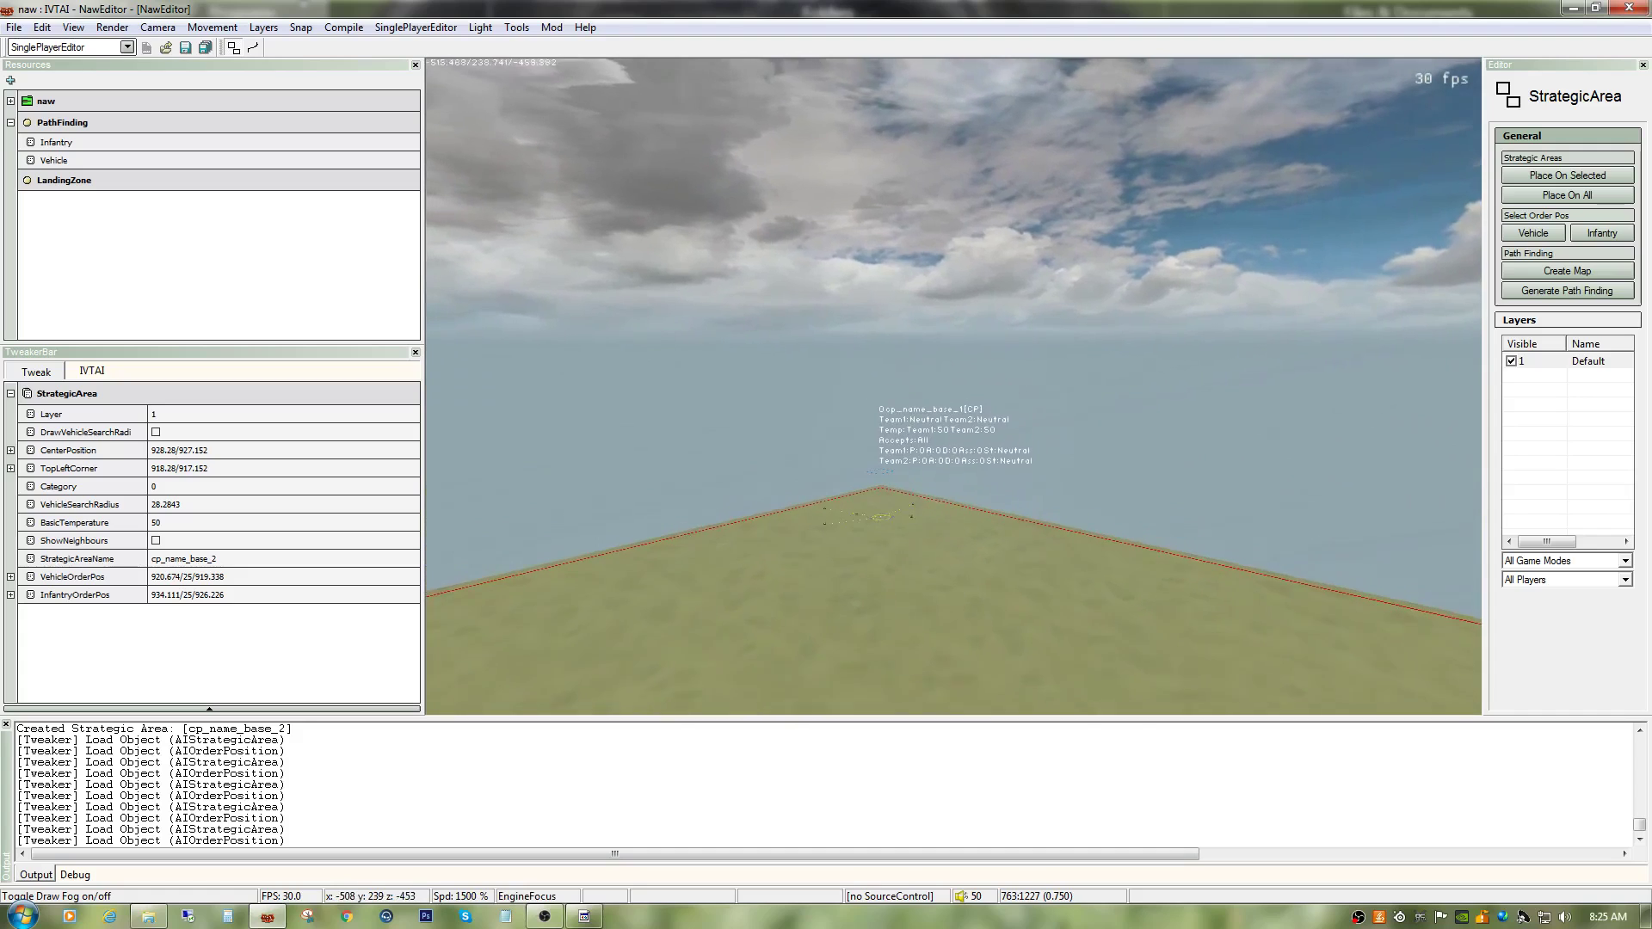
pyautogui.press('w')
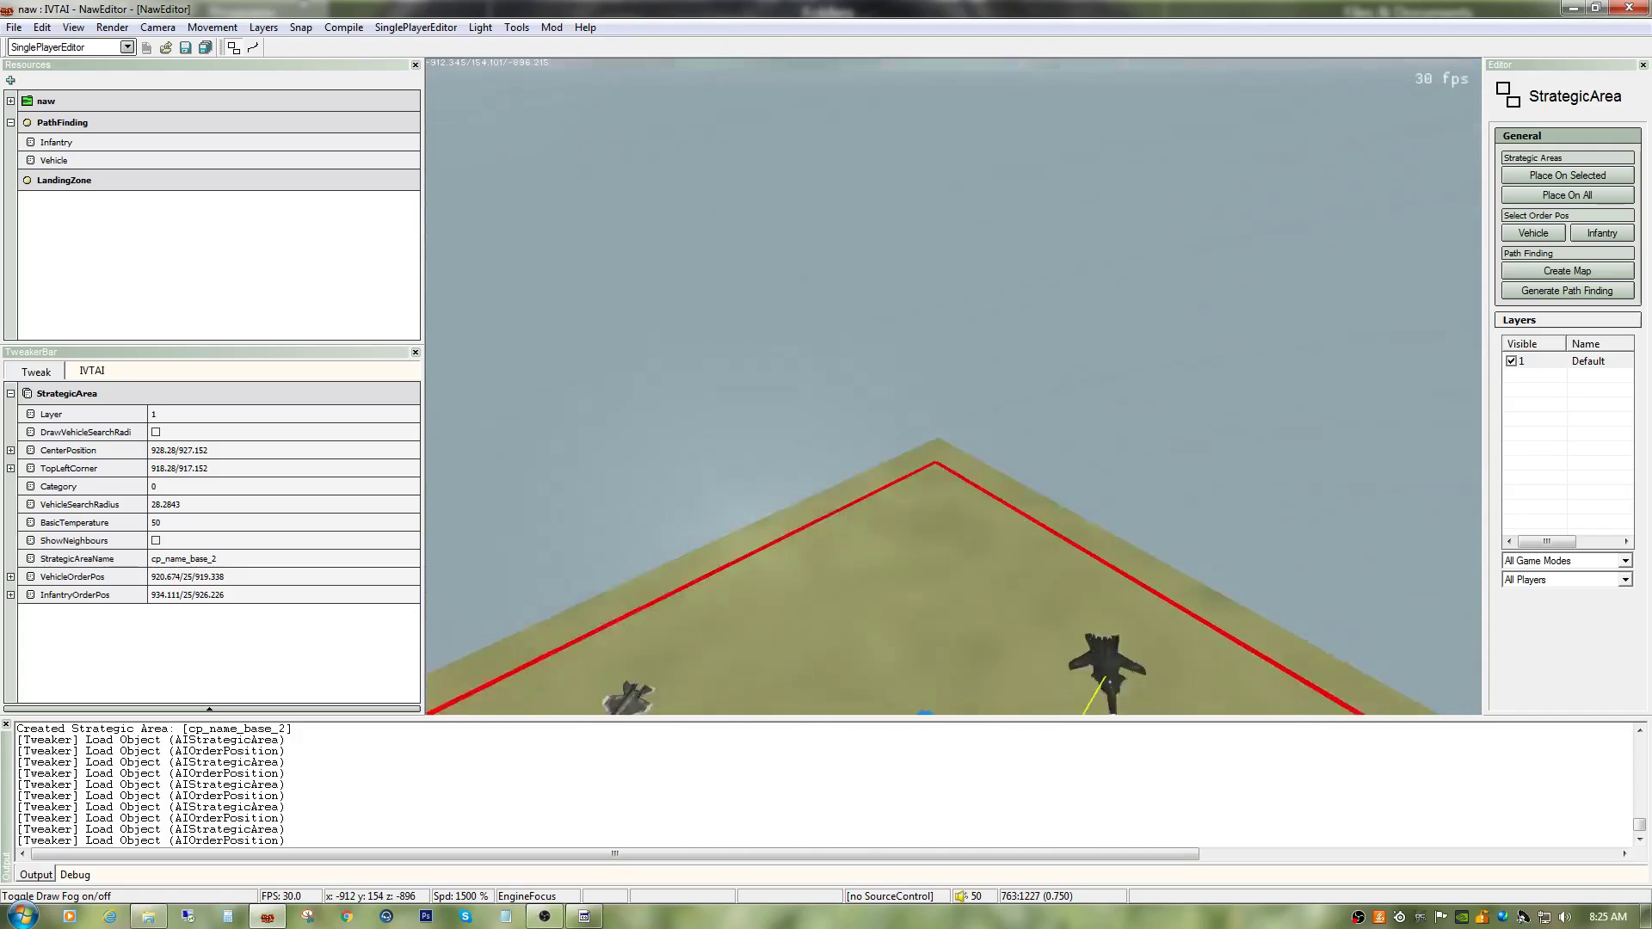
pyautogui.press('ctrl')
pyautogui.click(974, 530)
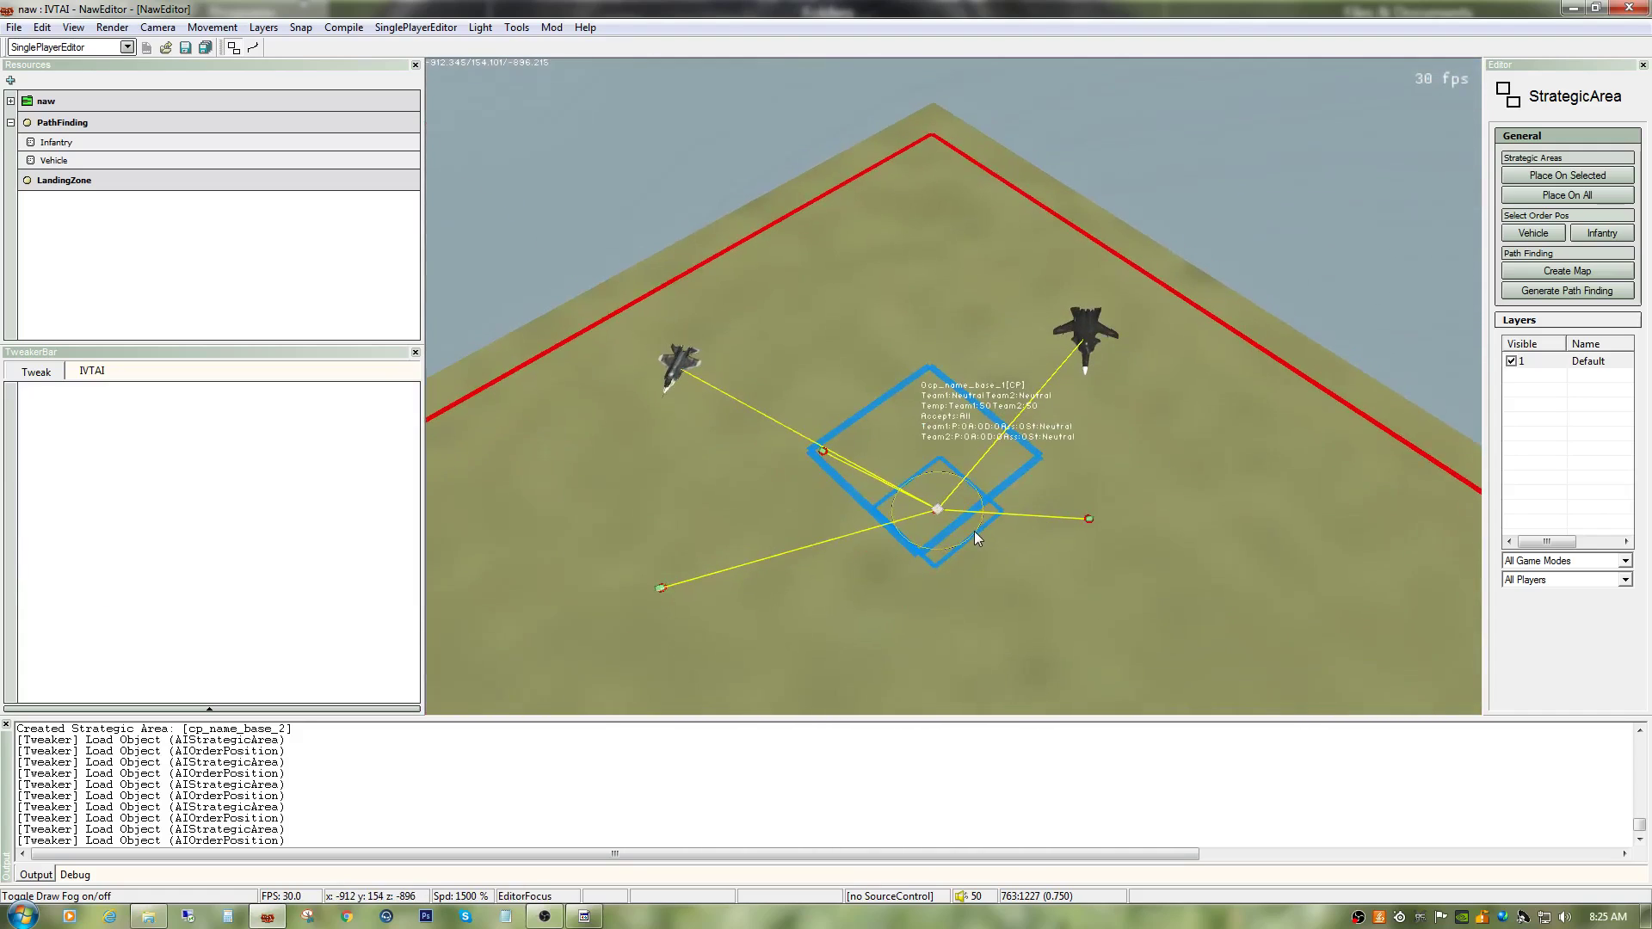
pyautogui.click(968, 530)
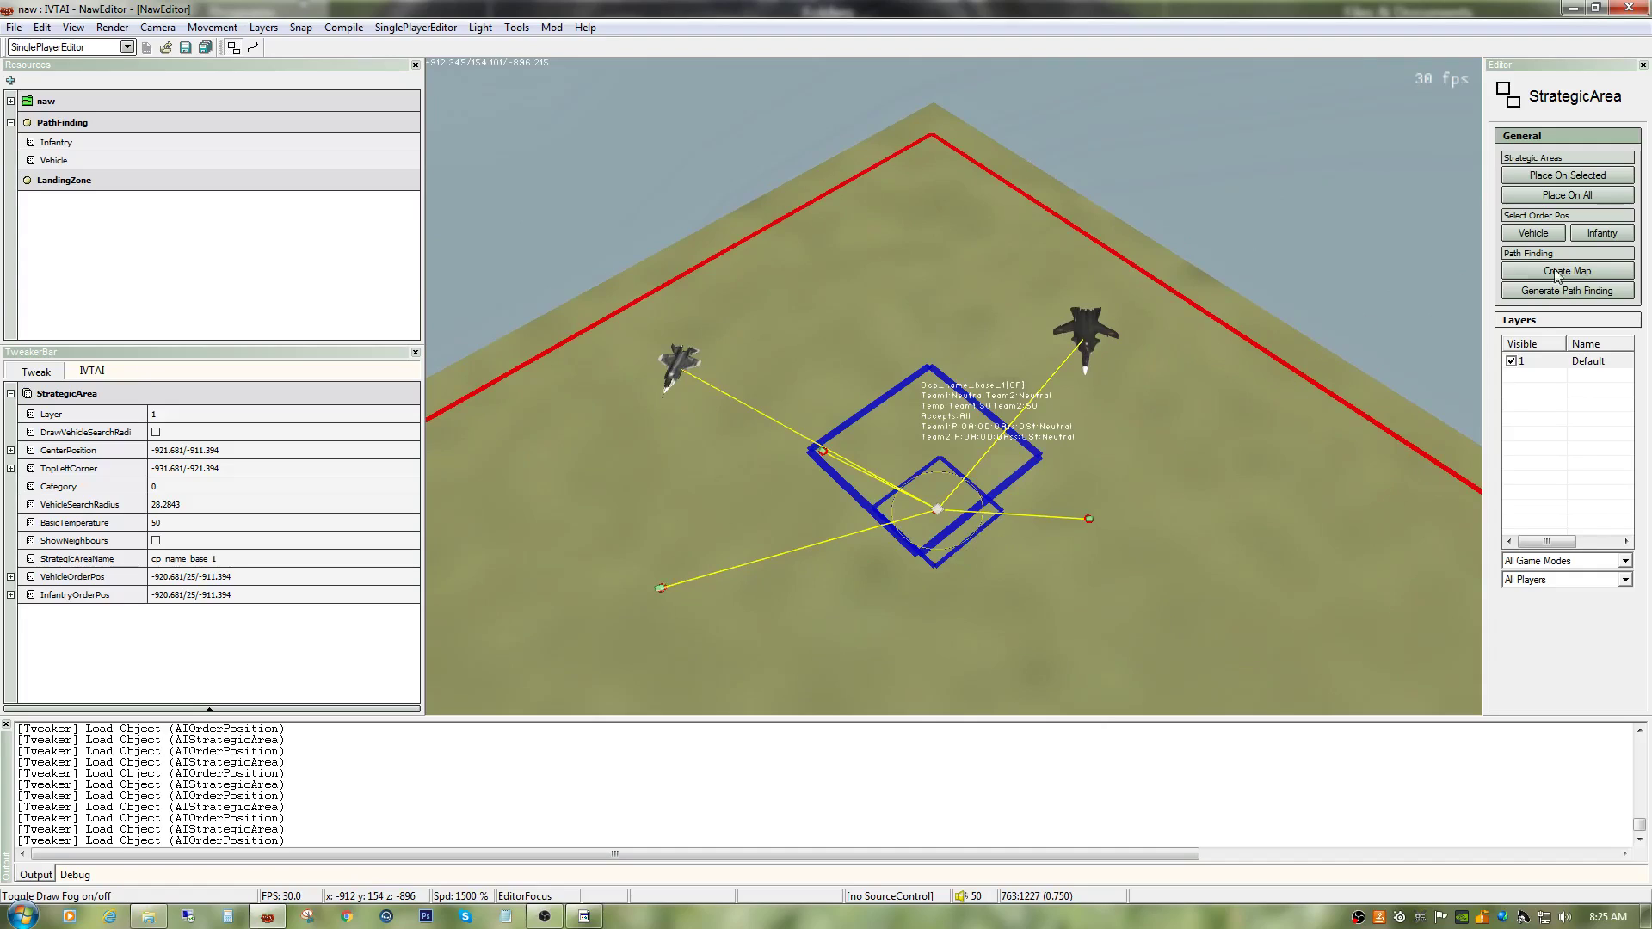
pyautogui.click(1533, 233)
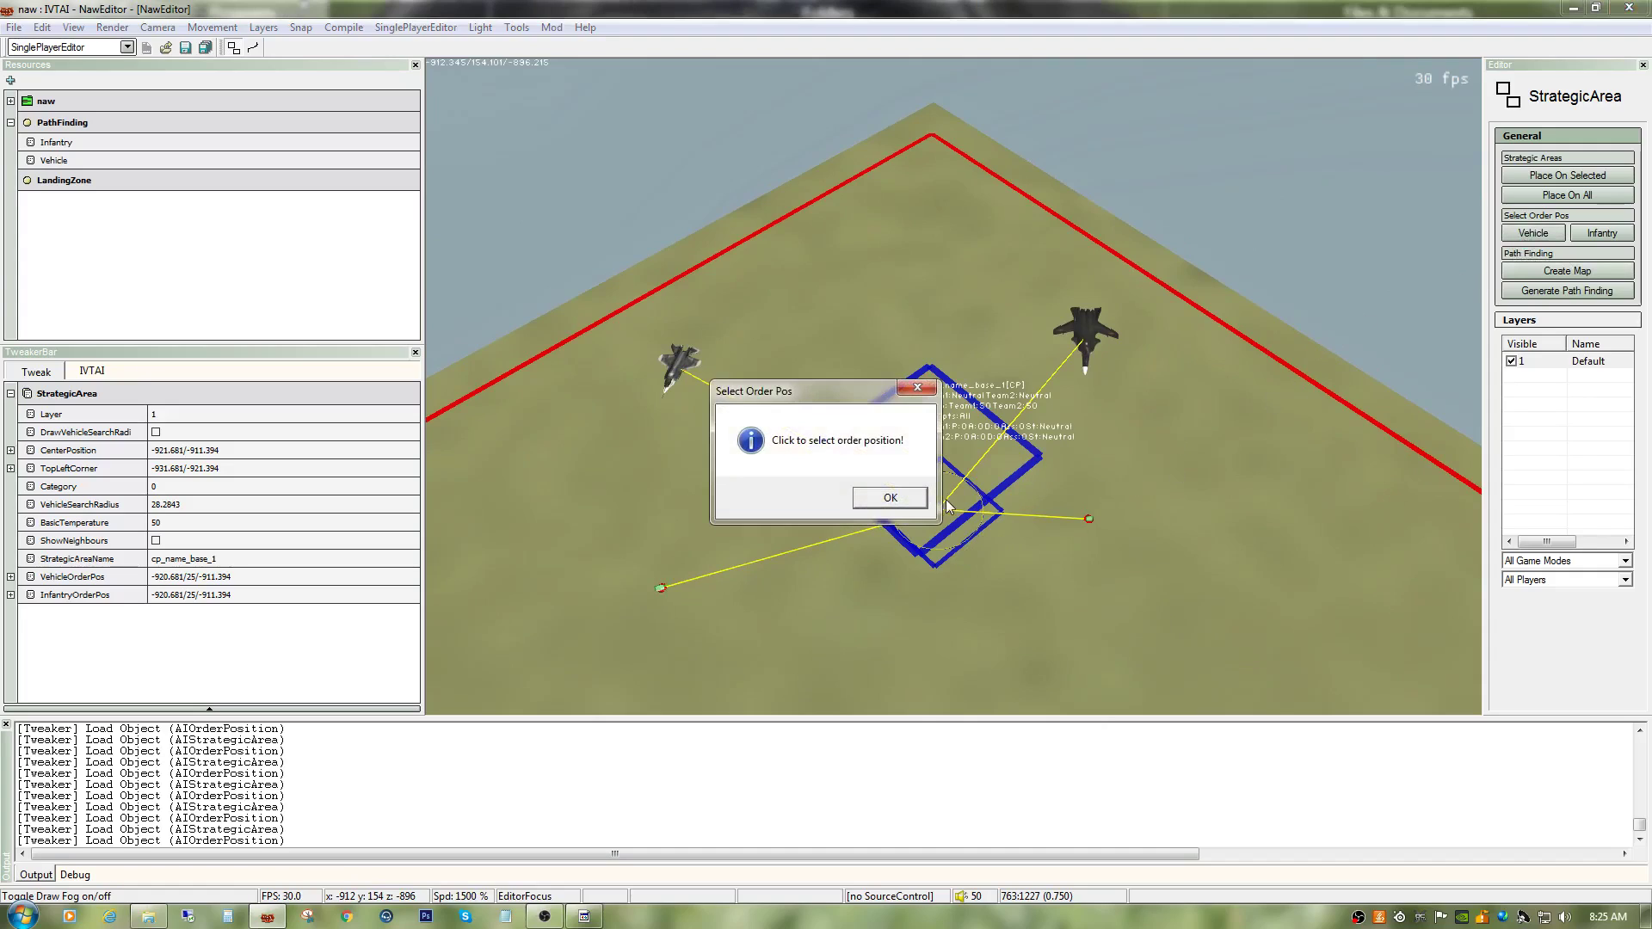
pyautogui.click(903, 505)
pyautogui.click(937, 564)
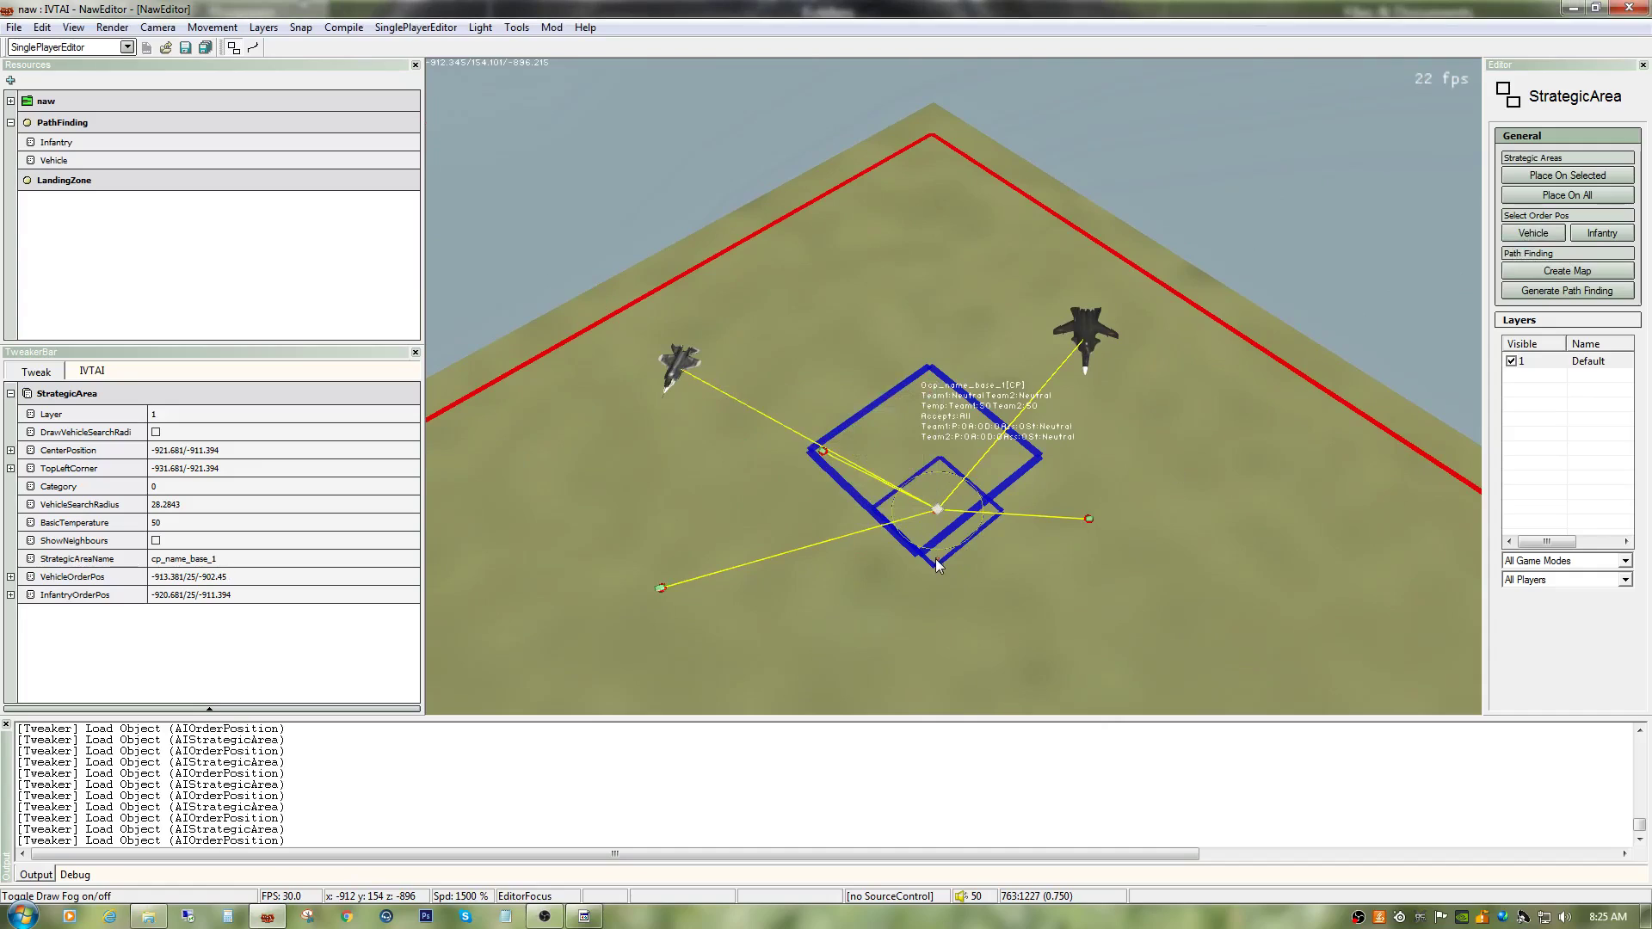
# Step: Place the infantry order position of cp_name_base_1 inside its strategic area at about -922/25/-917
pyautogui.click(1598, 234)
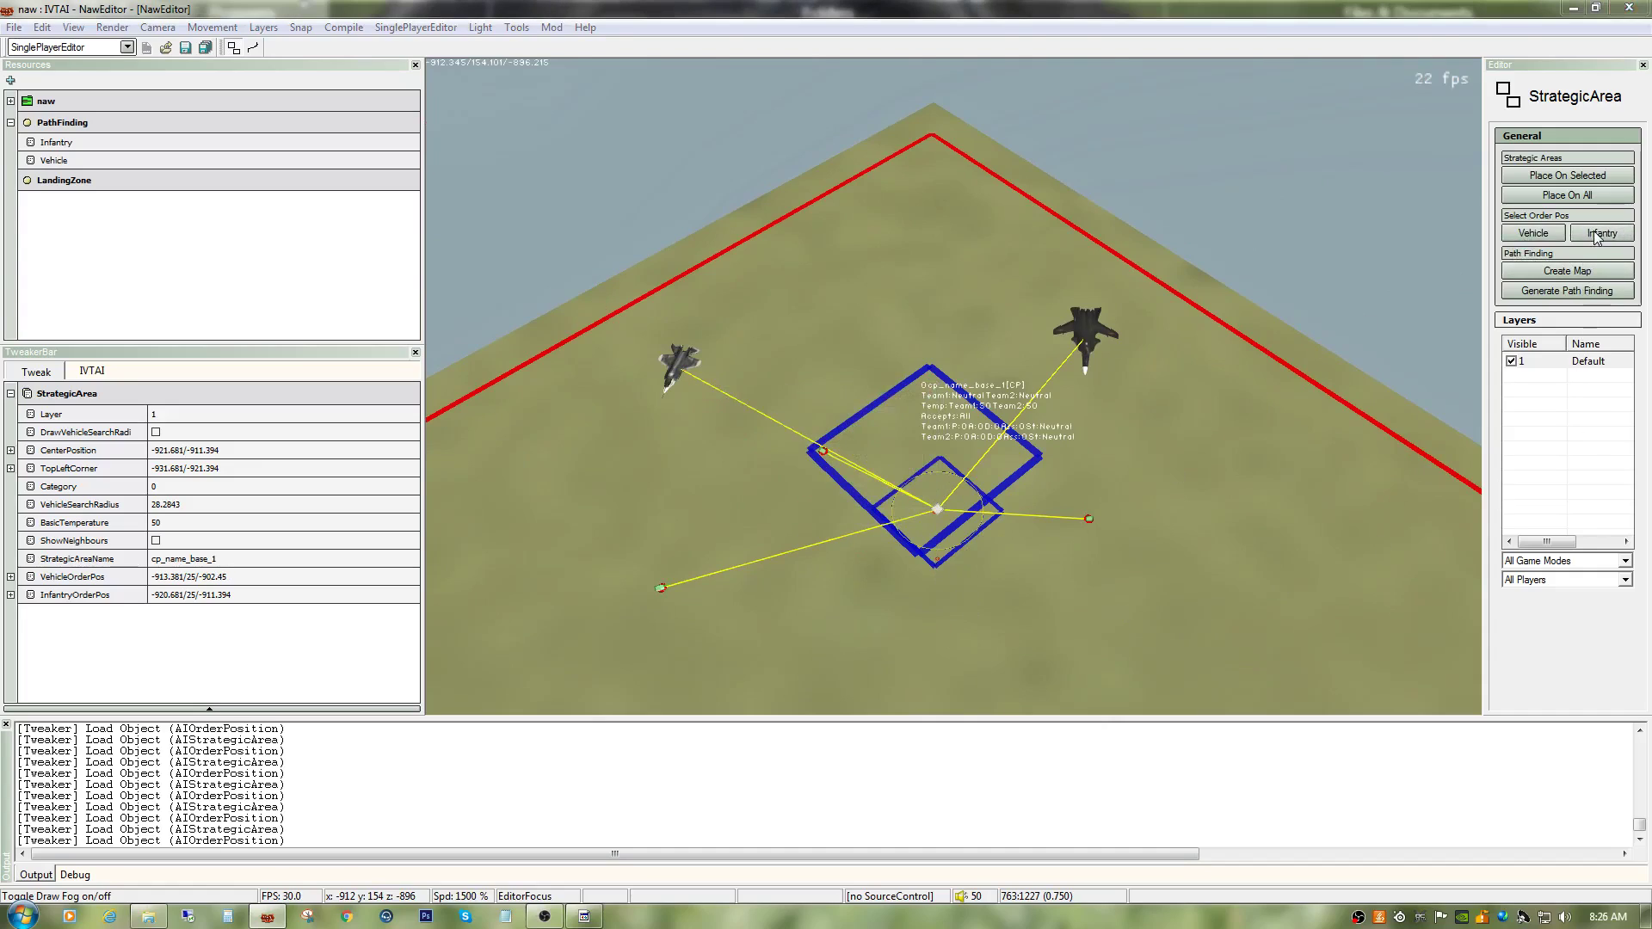
pyautogui.click(897, 496)
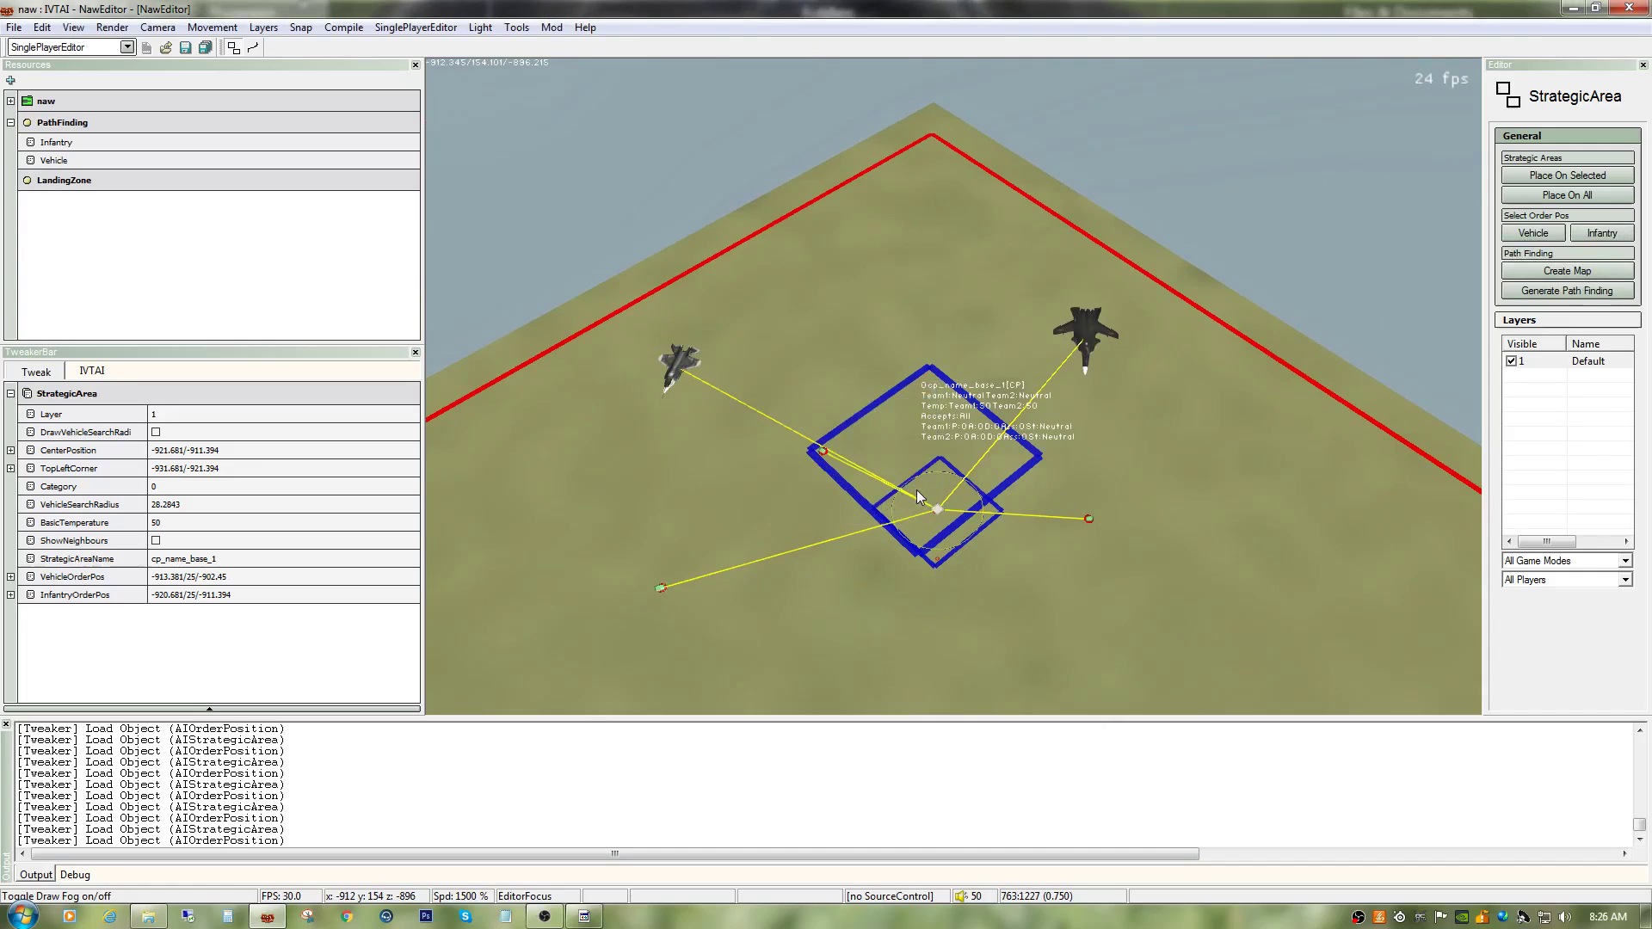
pyautogui.click(920, 492)
# Step: Return to cp_name_base_2 and add a two-way neighbour link between the strategic areas cp_name_base_1 and cp_name_base_2
pyautogui.moveTo(1165, 518); pyautogui.dragTo(755, 365, button='right')
pyautogui.press('s')
pyautogui.press('s')
pyautogui.press('w')
pyautogui.press('w')
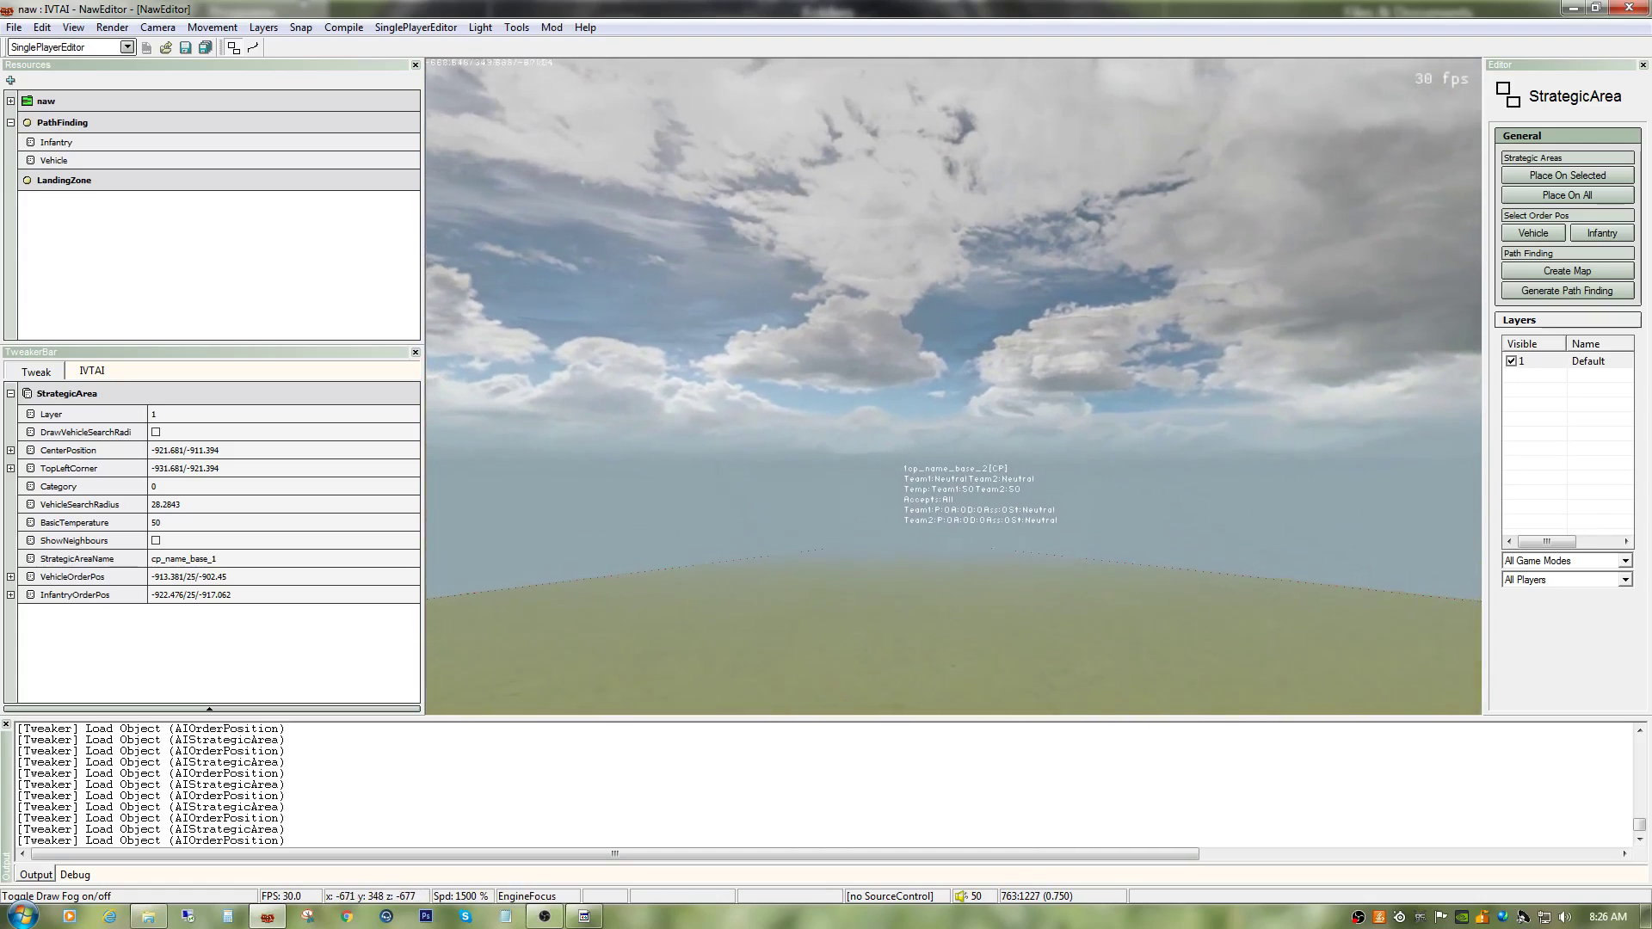
pyautogui.moveTo(1181, 504); pyautogui.dragTo(1151, 540, button='right')
pyautogui.press('w')
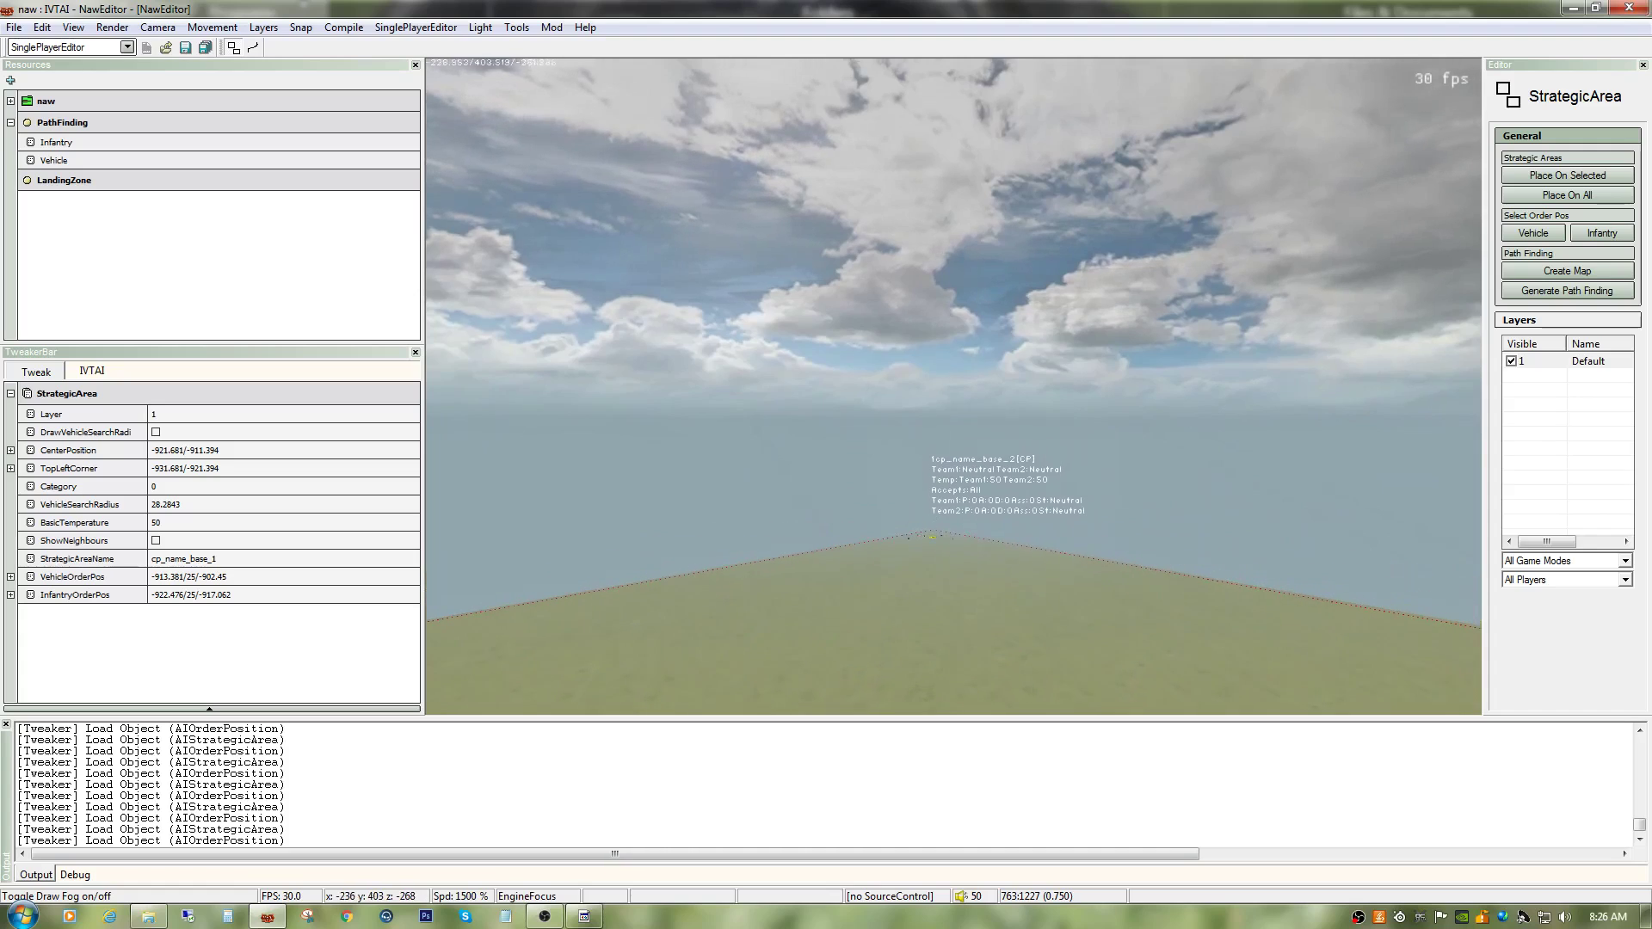
pyautogui.press('w')
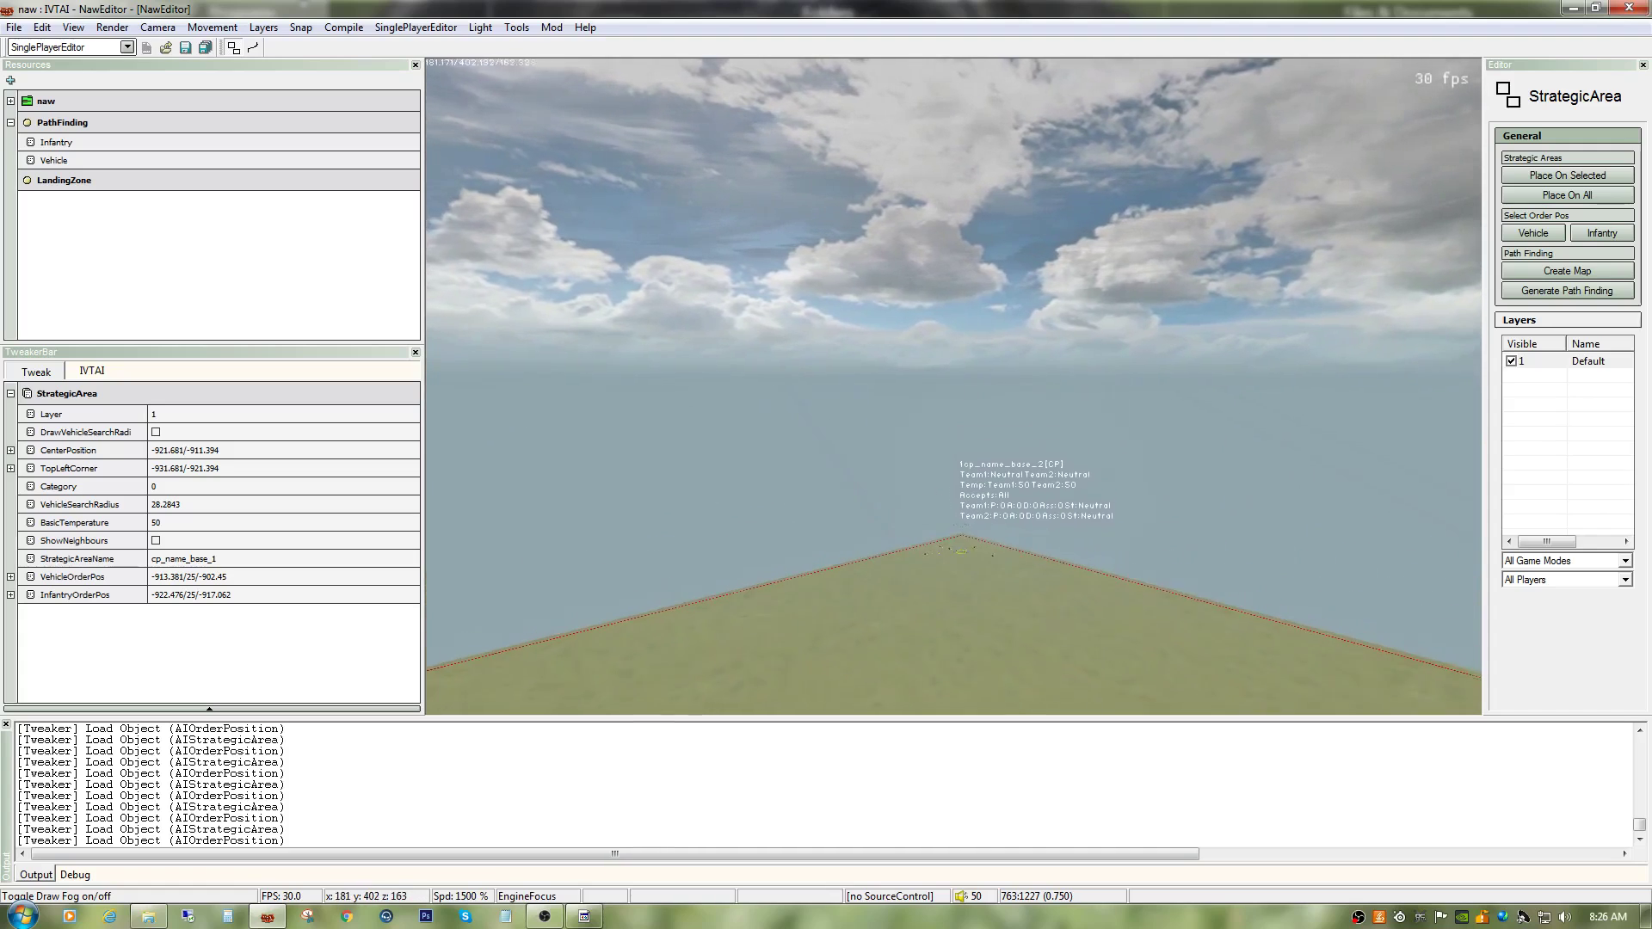
pyautogui.press('w')
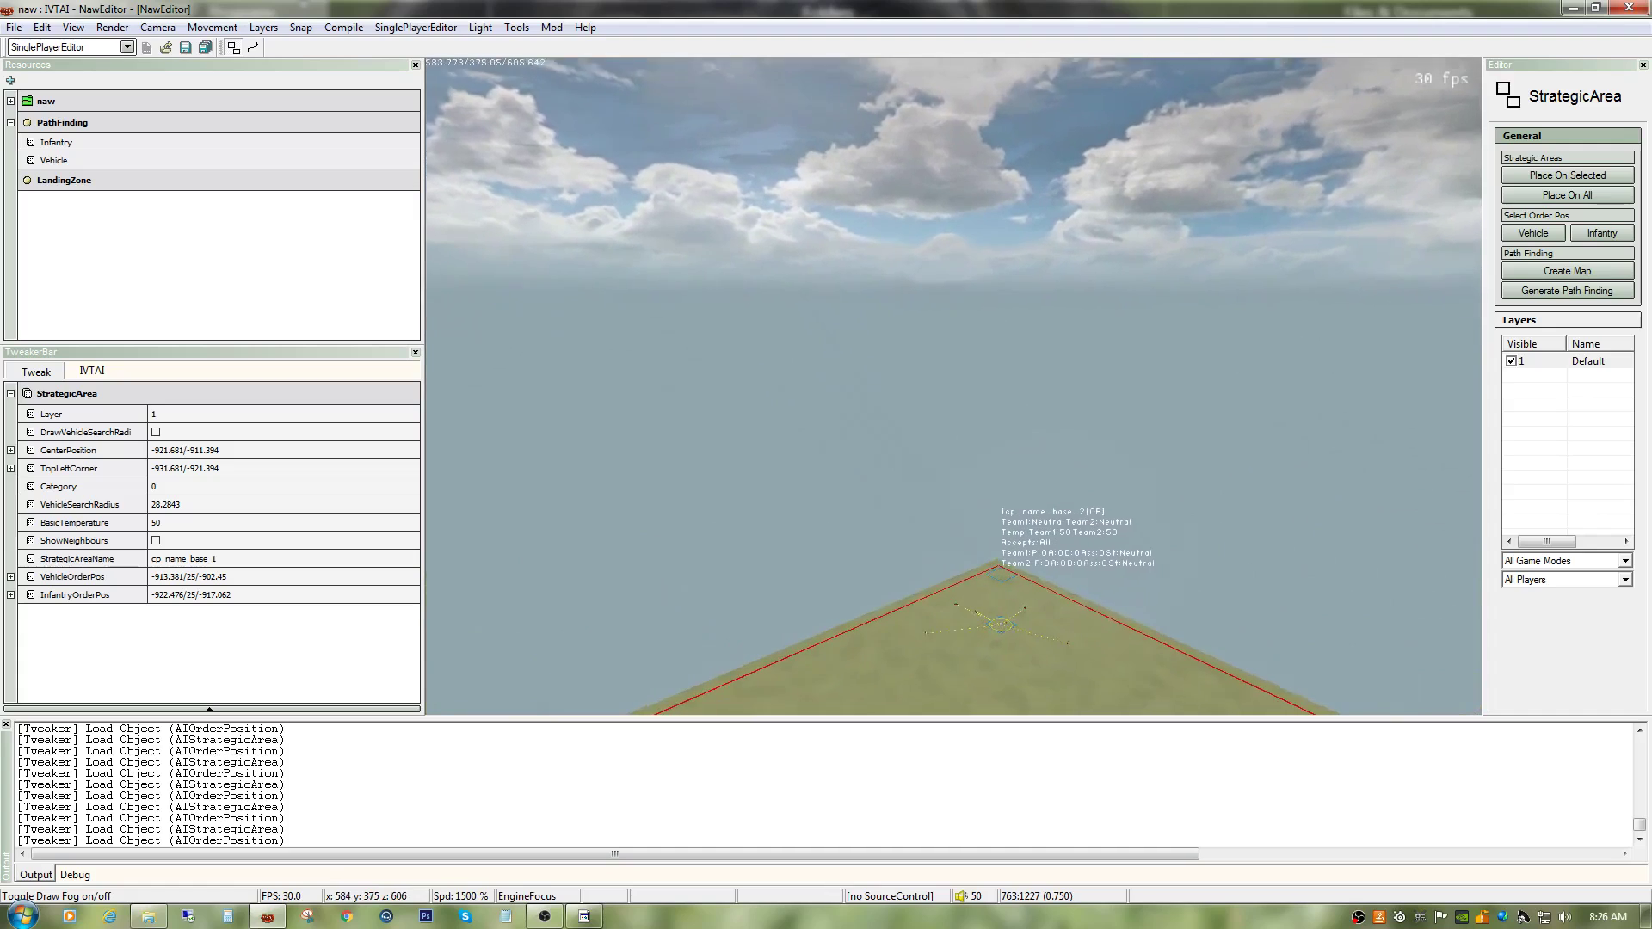
pyautogui.press('w')
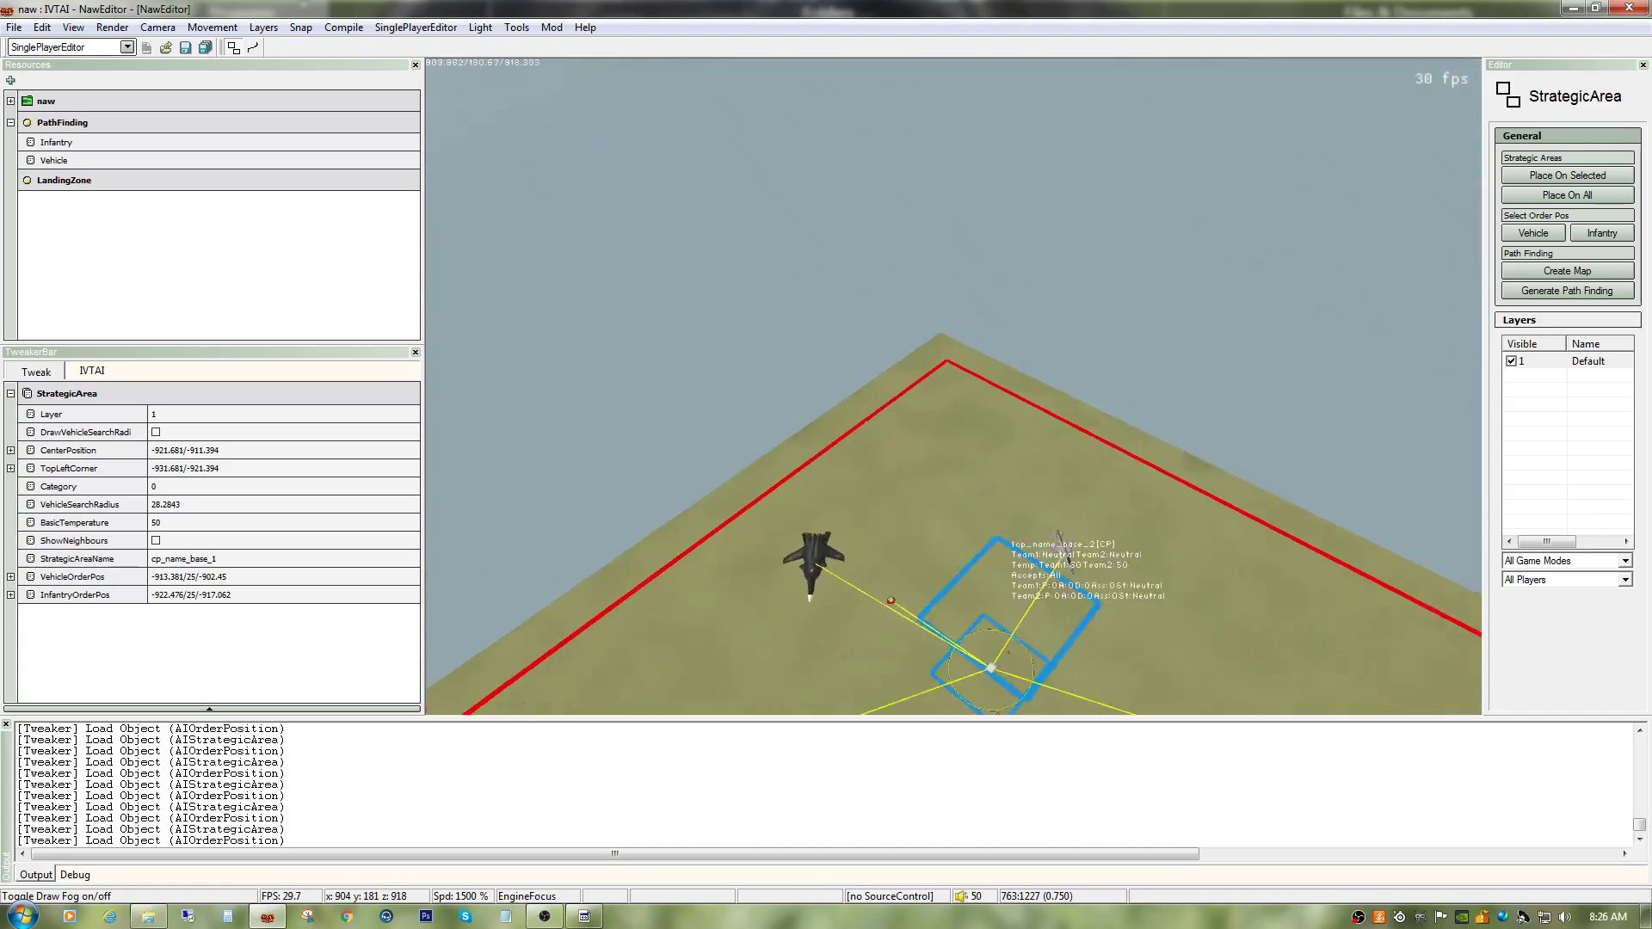
pyautogui.press('s')
pyautogui.press('w')
pyautogui.press('w')
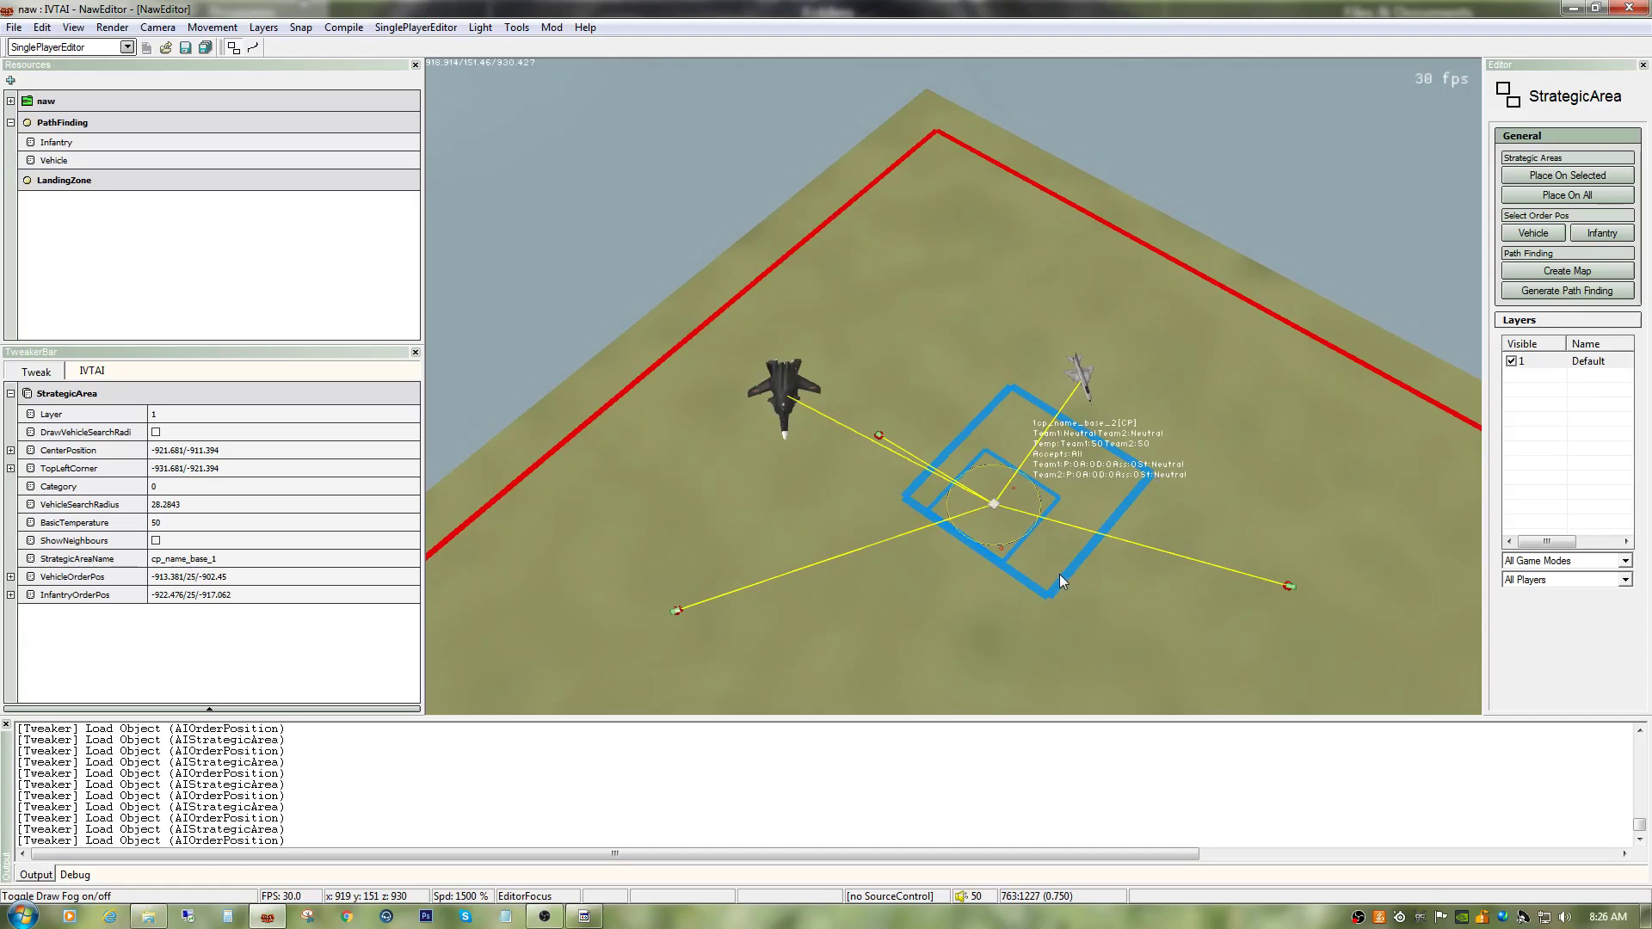
pyautogui.rightClick(996, 540)
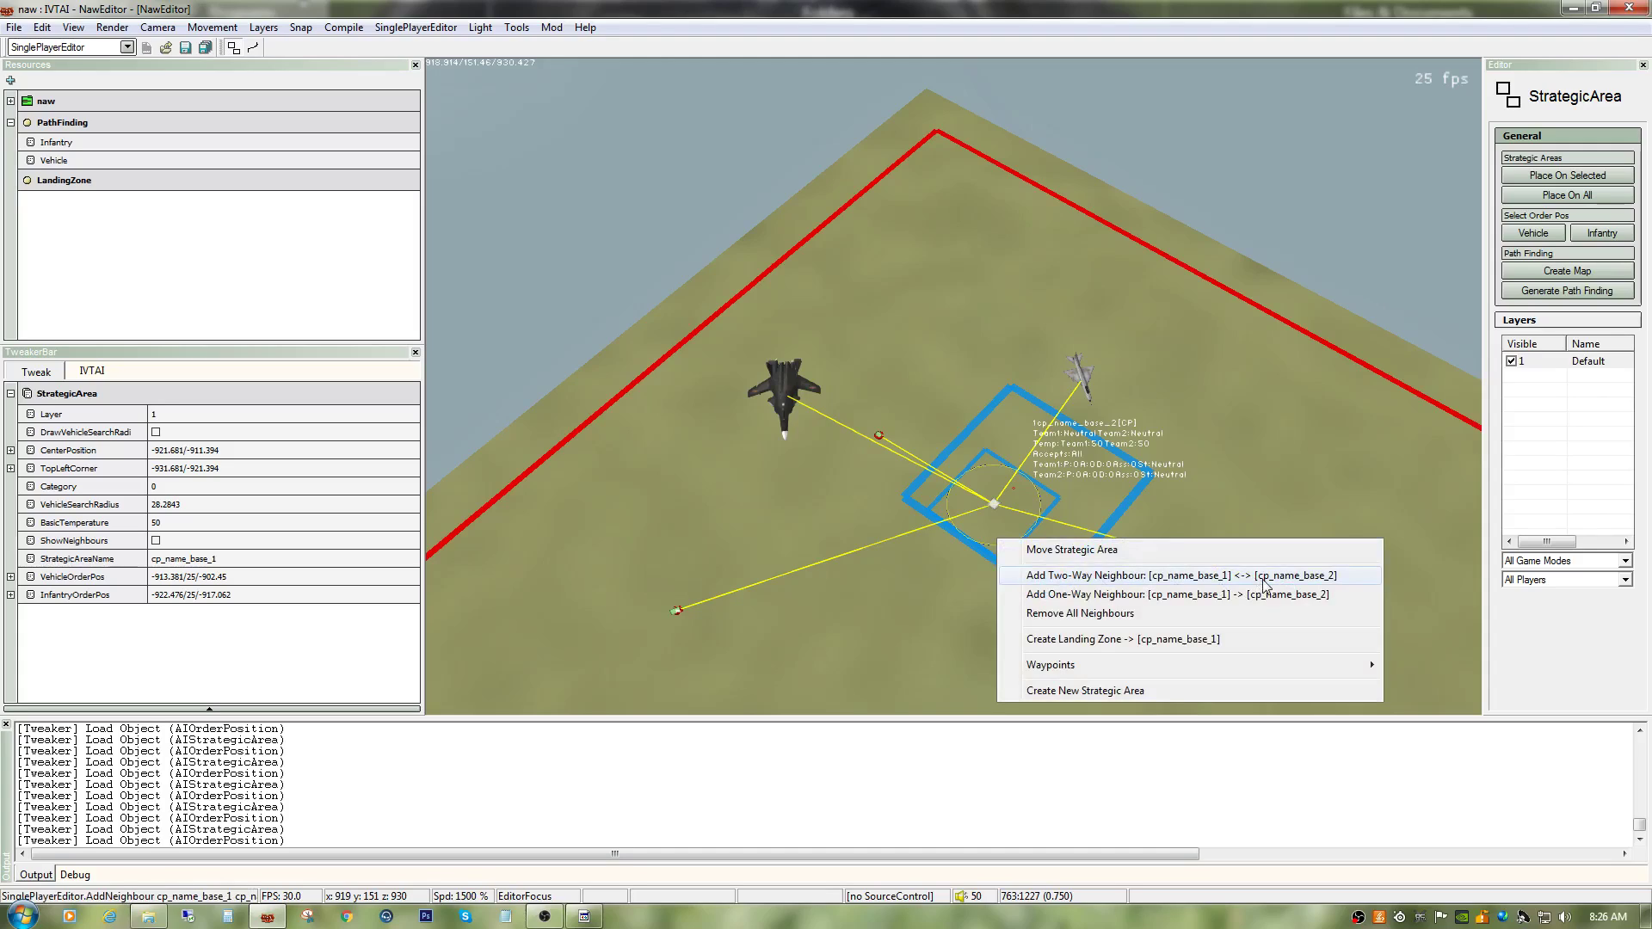
pyautogui.click(1048, 581)
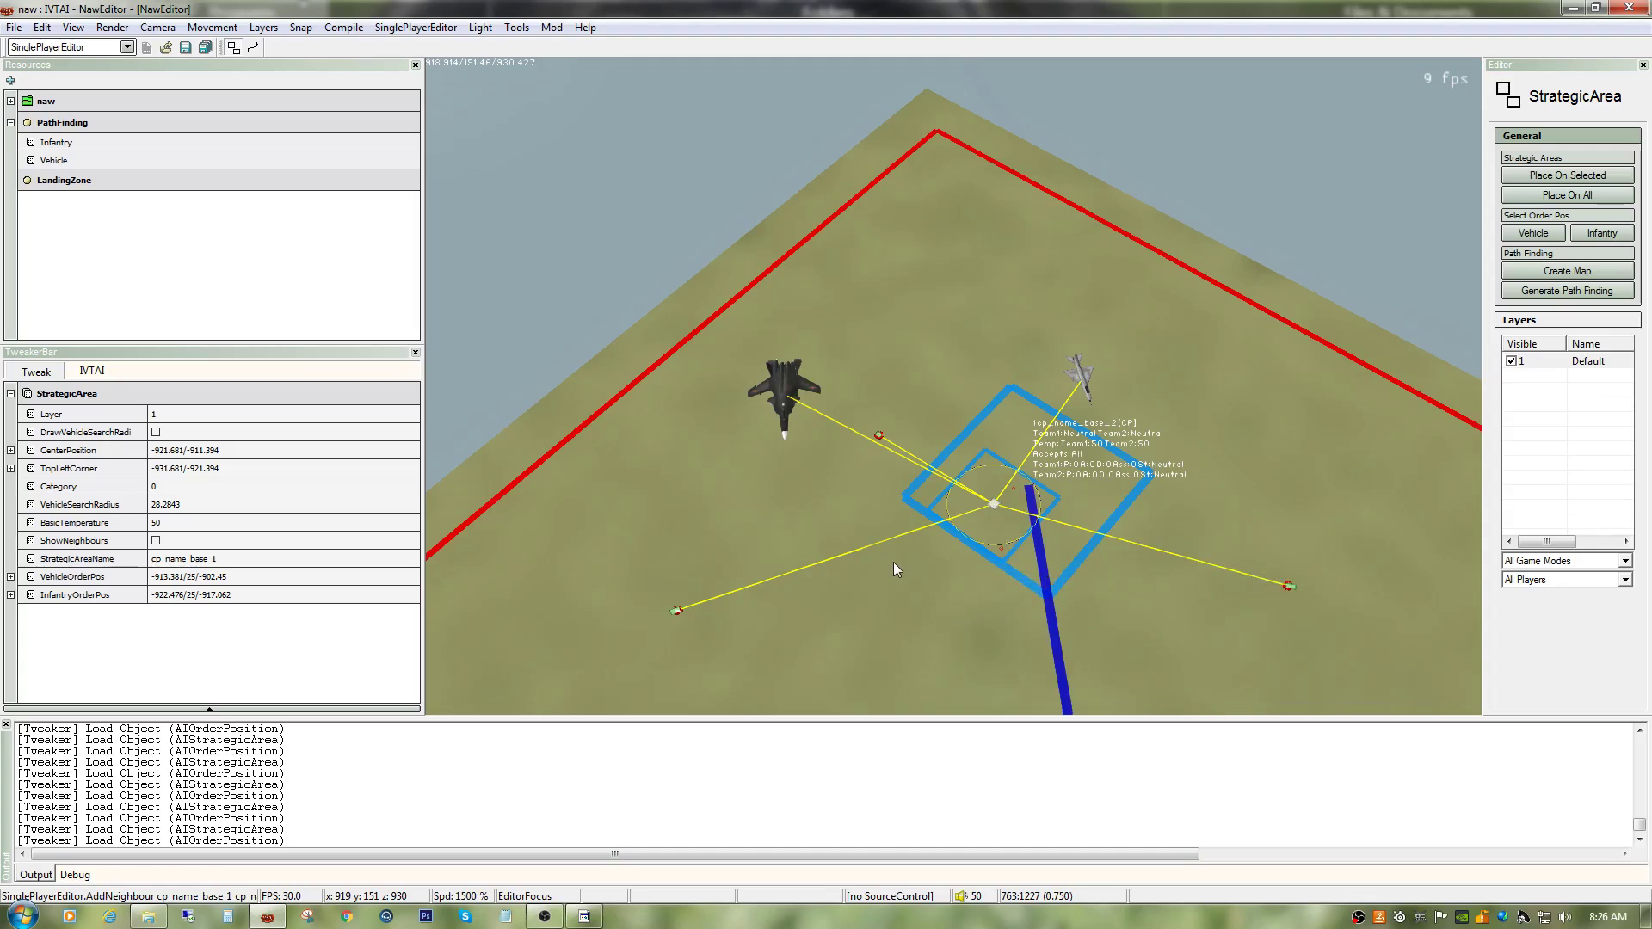
# Step: Examine the neighbour link running across the map between the two strategic areas
pyautogui.press('s')
pyautogui.moveTo(893, 560); pyautogui.dragTo(1146, 398, button='right')
pyautogui.press('s')
pyautogui.press('w')
pyautogui.press('s')
pyautogui.press('w')
pyautogui.moveTo(688, 578); pyautogui.dragTo(768, 580, button='right')
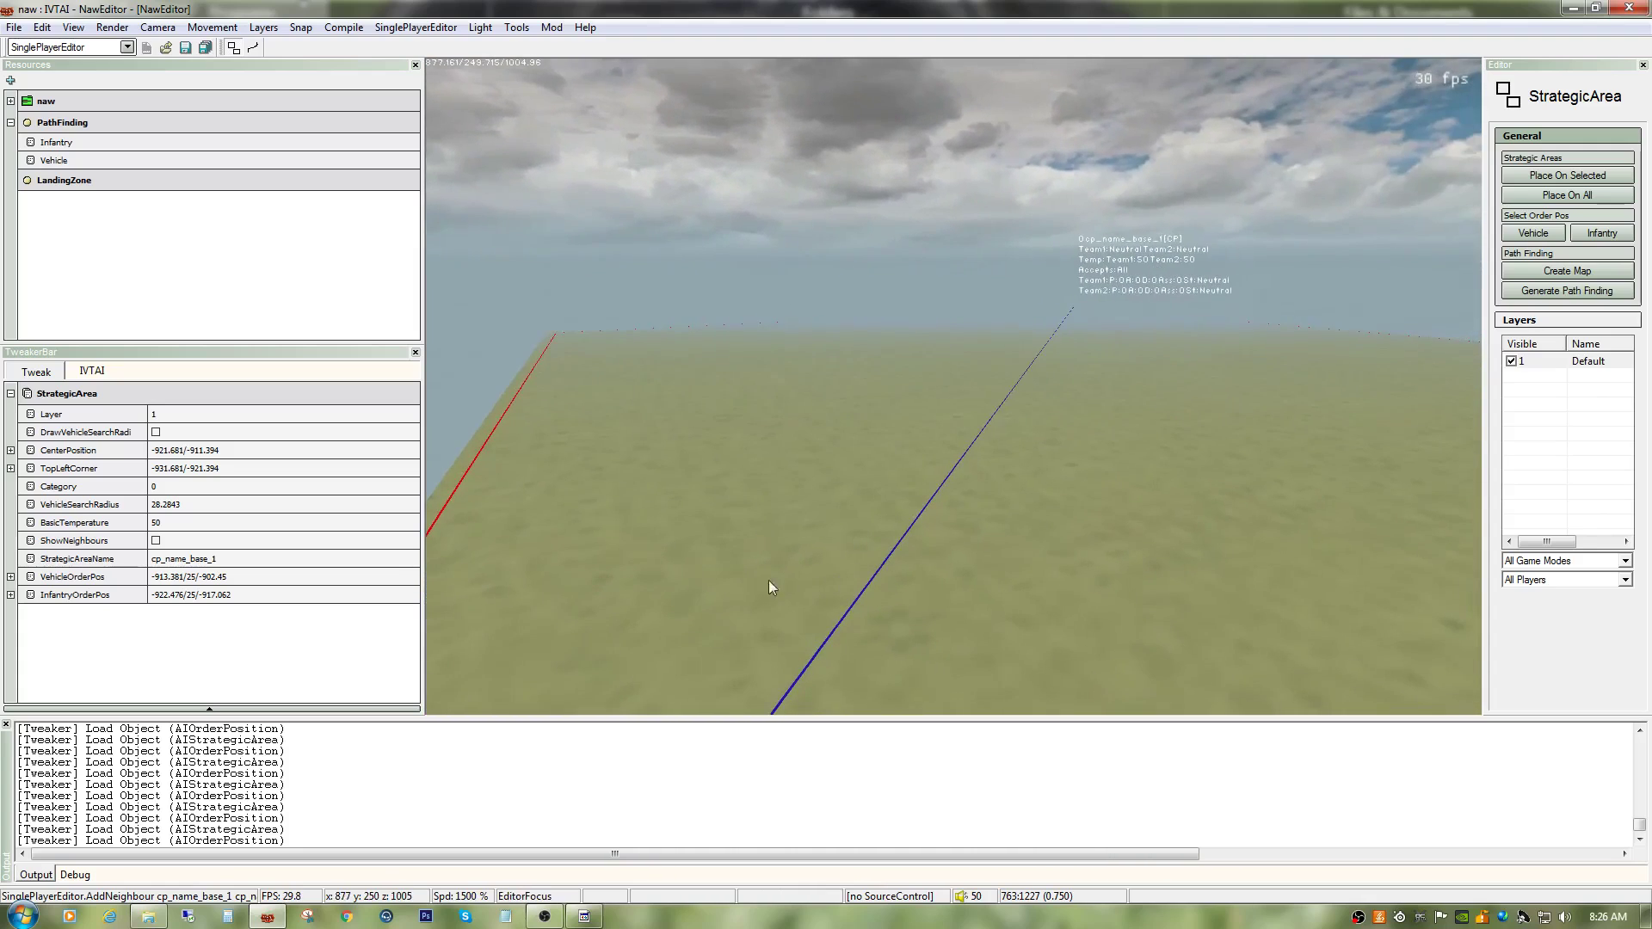
pyautogui.moveTo(1135, 525); pyautogui.dragTo(868, 554, button='right')
pyautogui.press('s')
pyautogui.press('a')
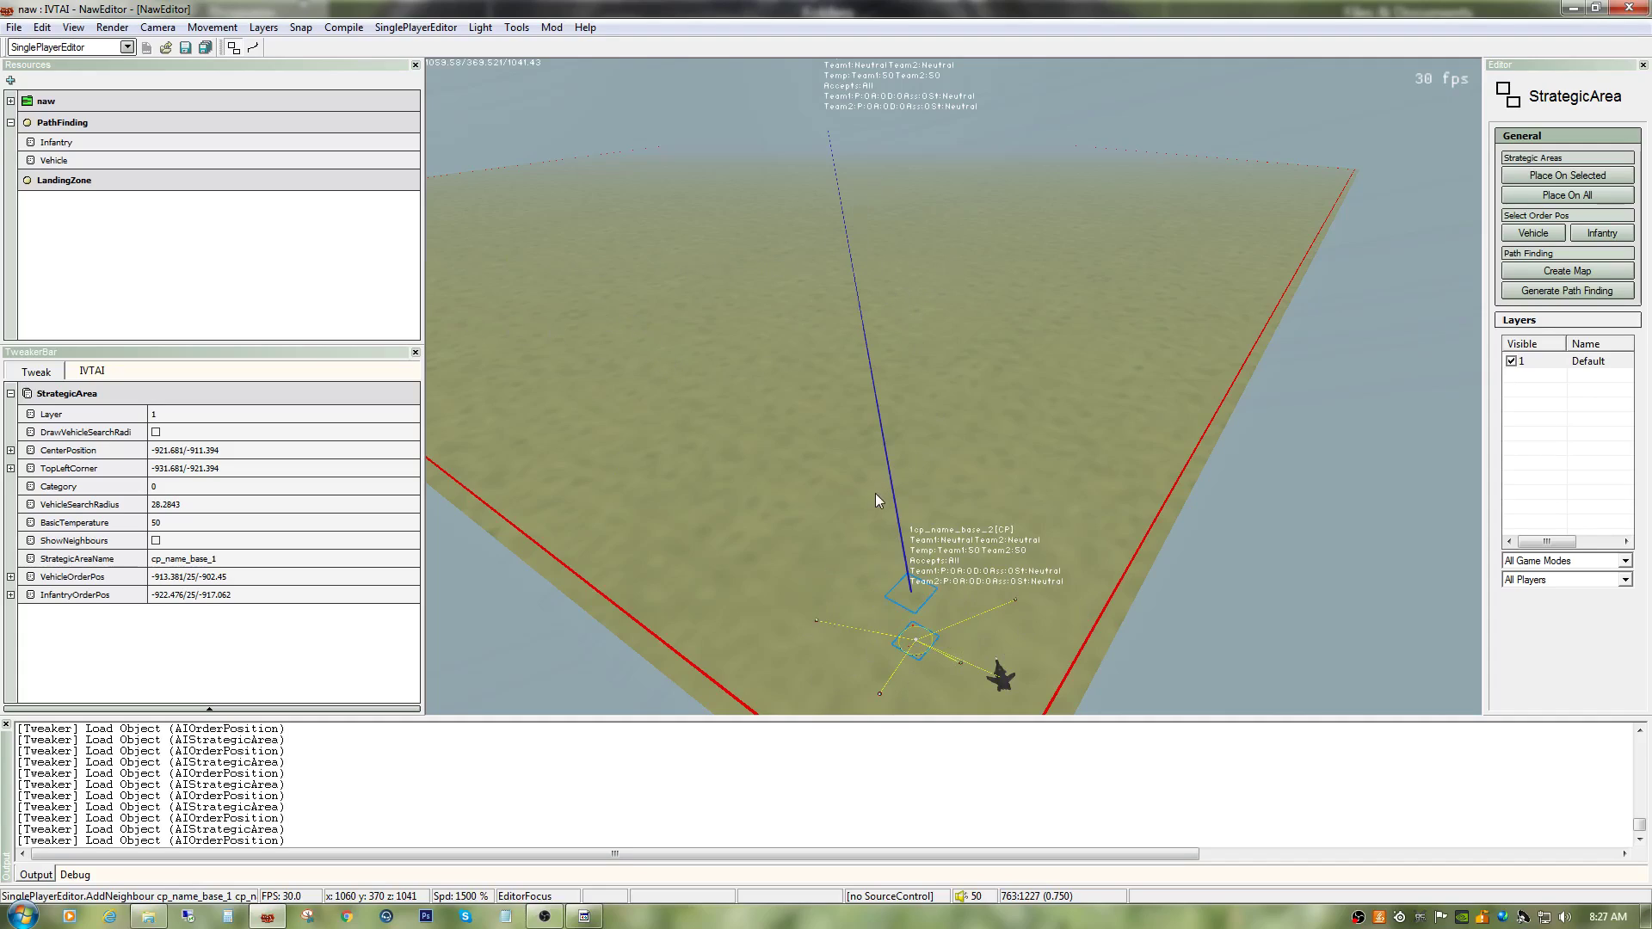
pyautogui.moveTo(892, 472); pyautogui.dragTo(713, 408, button='right')
pyautogui.press('w')
pyautogui.moveTo(733, 346); pyautogui.dragTo(731, 306, button='right')
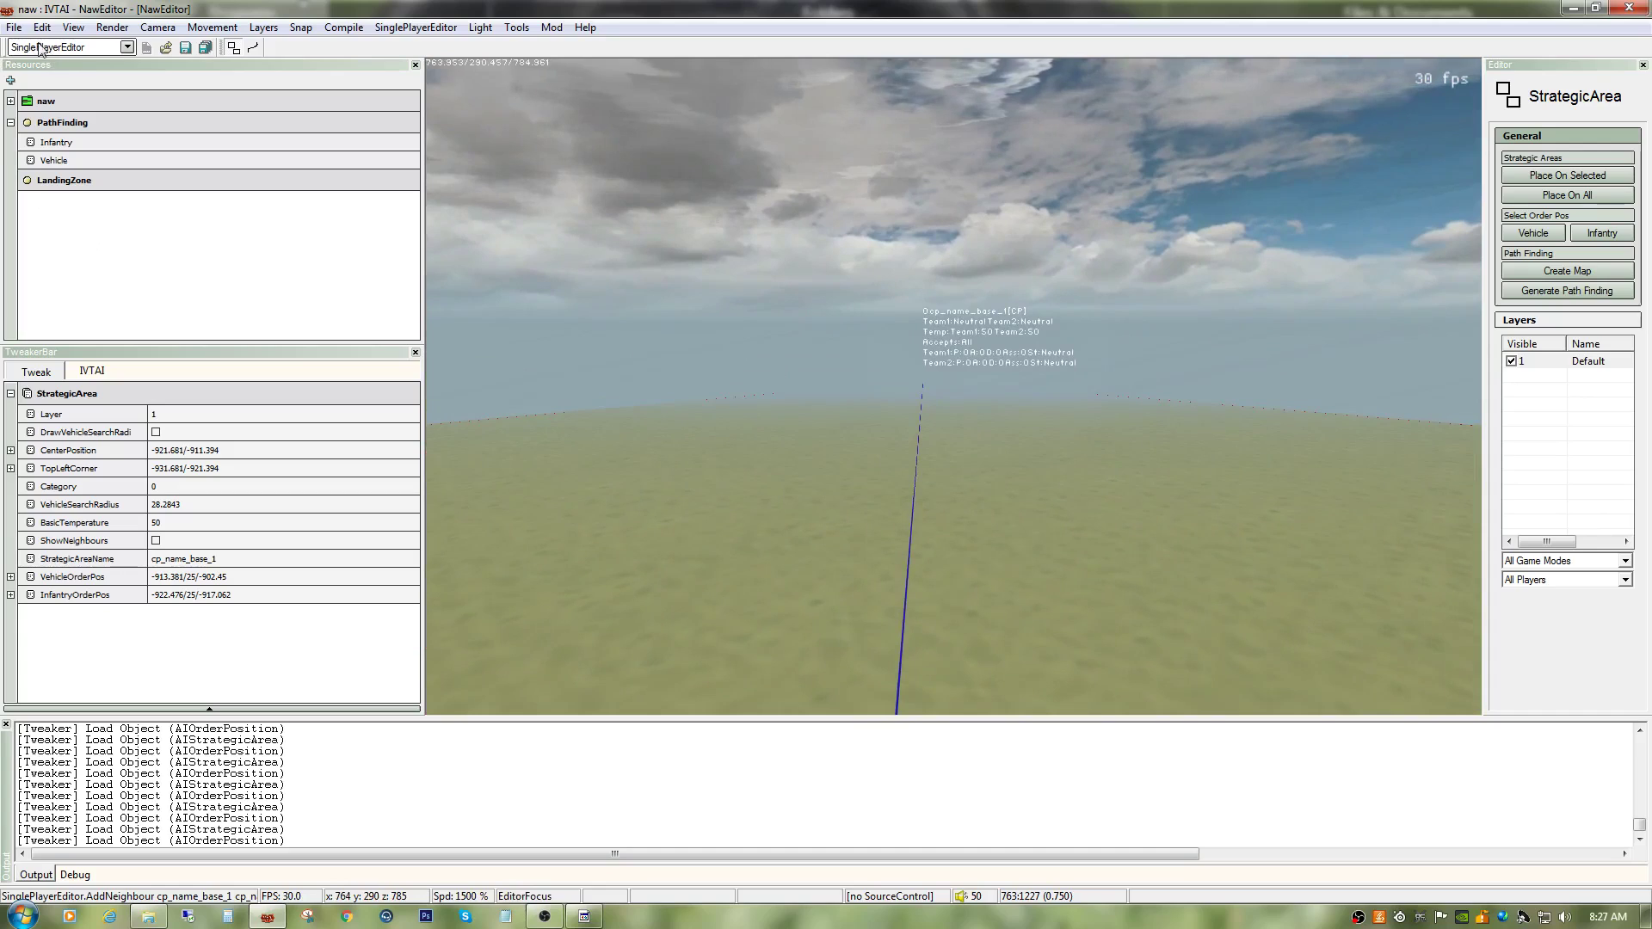
# Step: Save the modified Strategic Area / Landing Zone data in the SinglePlayerEditor
pyautogui.click(15, 27)
pyautogui.click(27, 95)
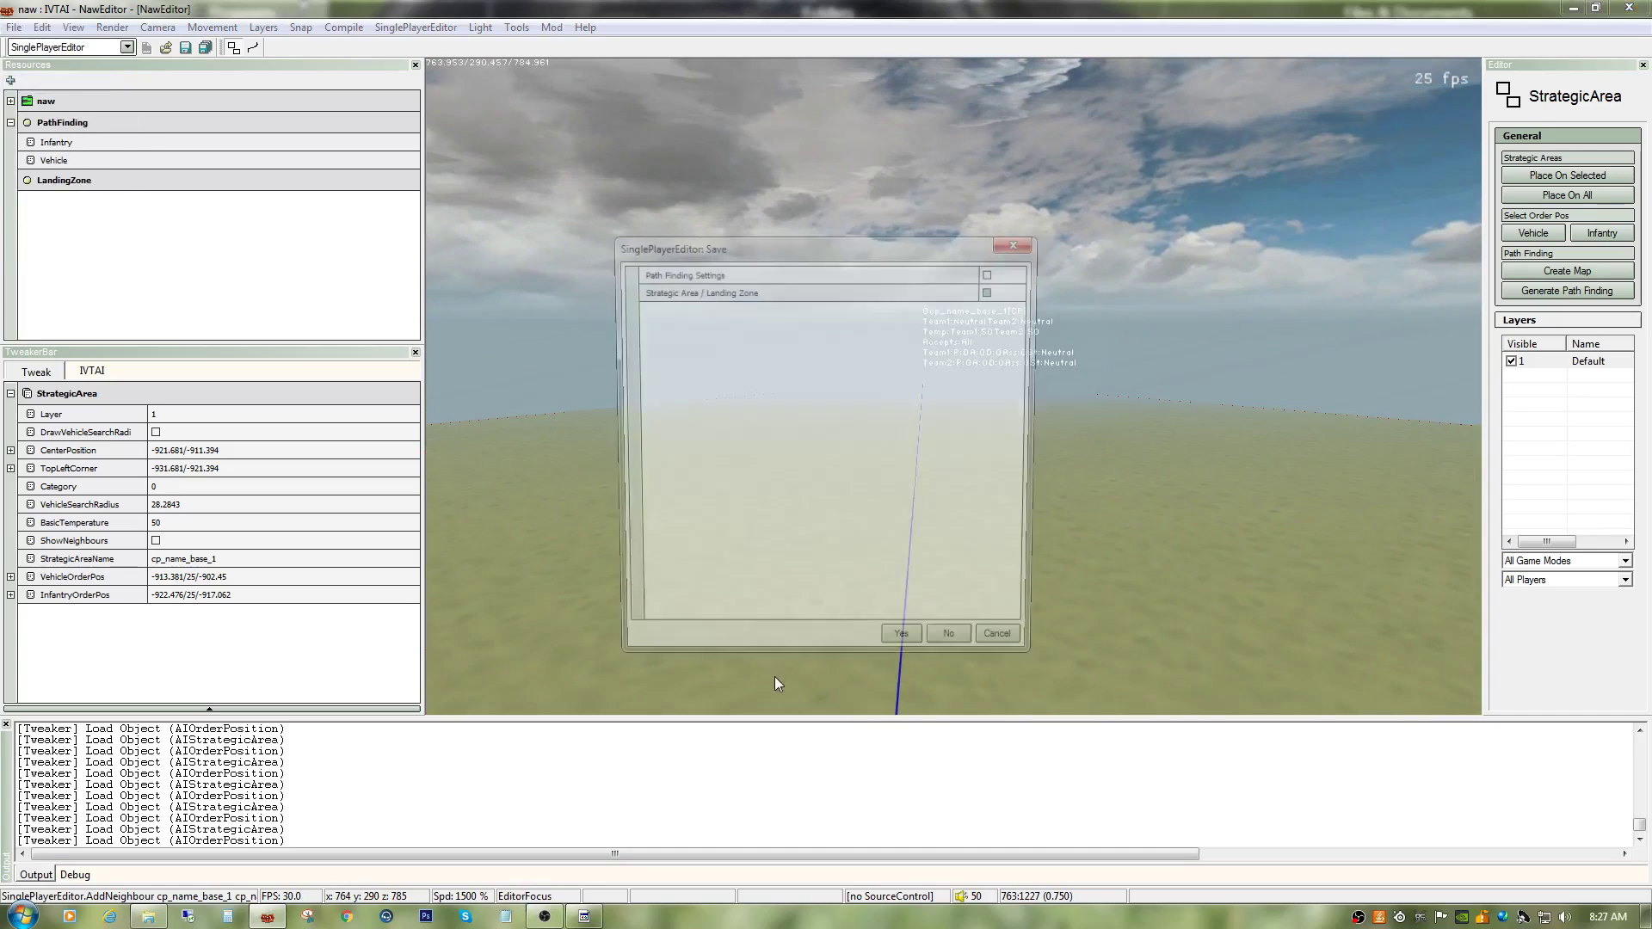
pyautogui.click(898, 654)
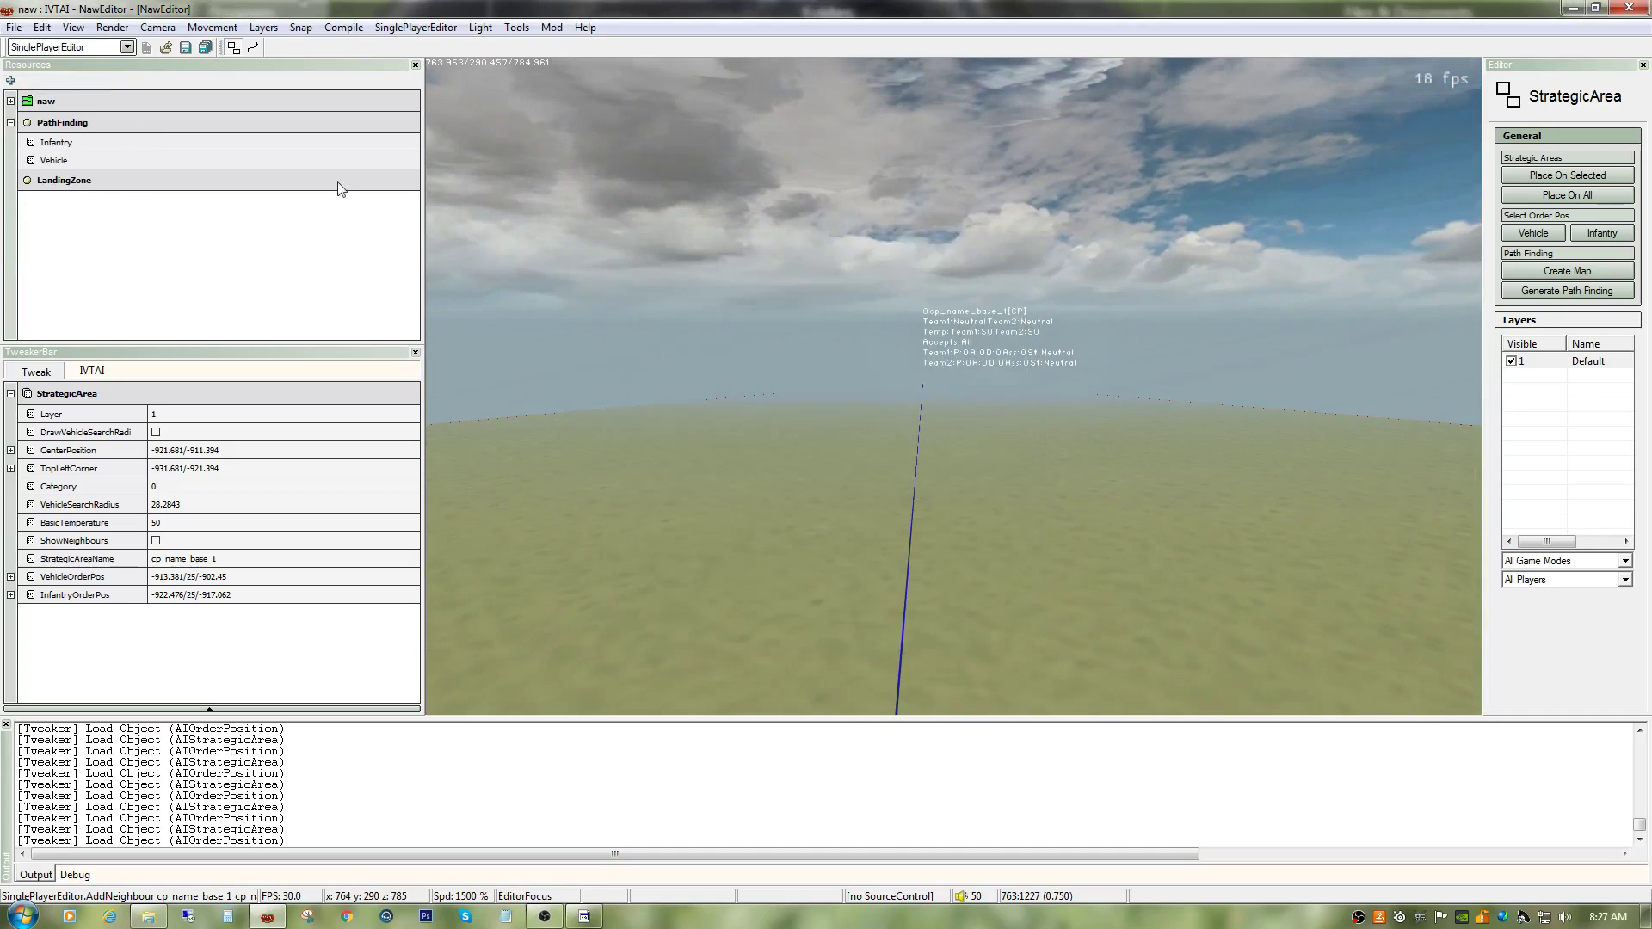
# Step: Switch from the SinglePlayerEditor to the LevelEditor and save the modified Objects data of the level
pyautogui.click(126, 47)
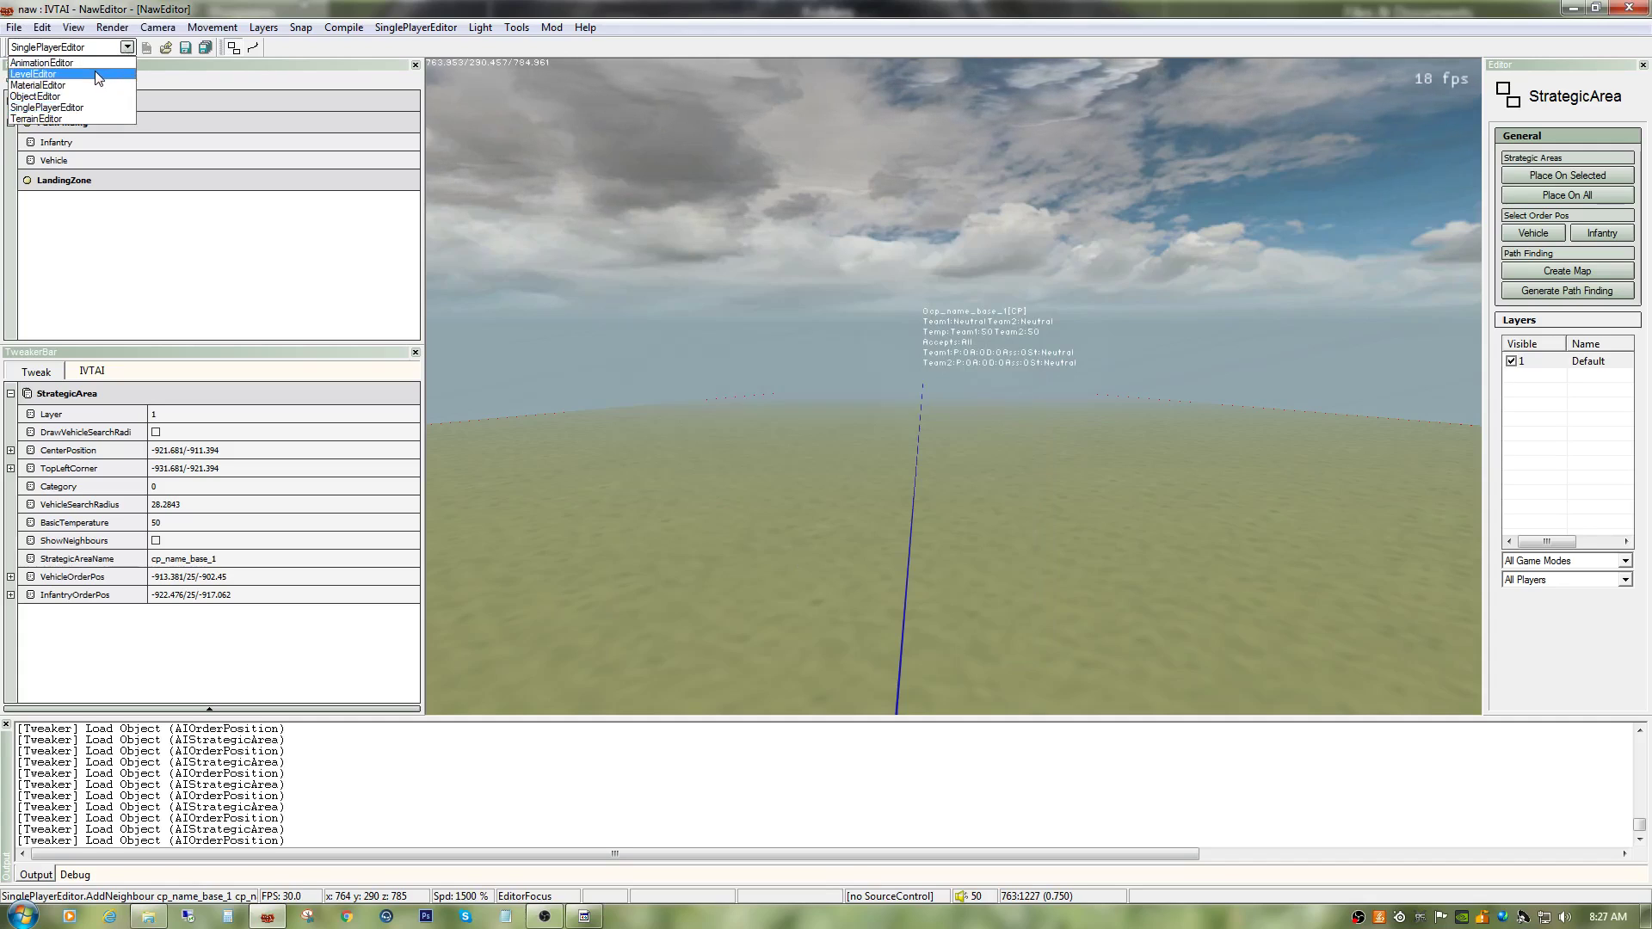
pyautogui.click(35, 73)
pyautogui.press('s')
pyautogui.moveTo(947, 461)
pyautogui.mouseDown(button='right')
pyautogui.moveTo(947, 551)
pyautogui.moveTo(878, 568)
pyautogui.moveTo(808, 551)
pyautogui.moveTo(796, 645)
pyautogui.moveTo(787, 551)
pyautogui.moveTo(848, 370)
pyautogui.moveTo(954, 461)
pyautogui.mouseUp(button='right')
pyautogui.press('w')
pyautogui.press('s')
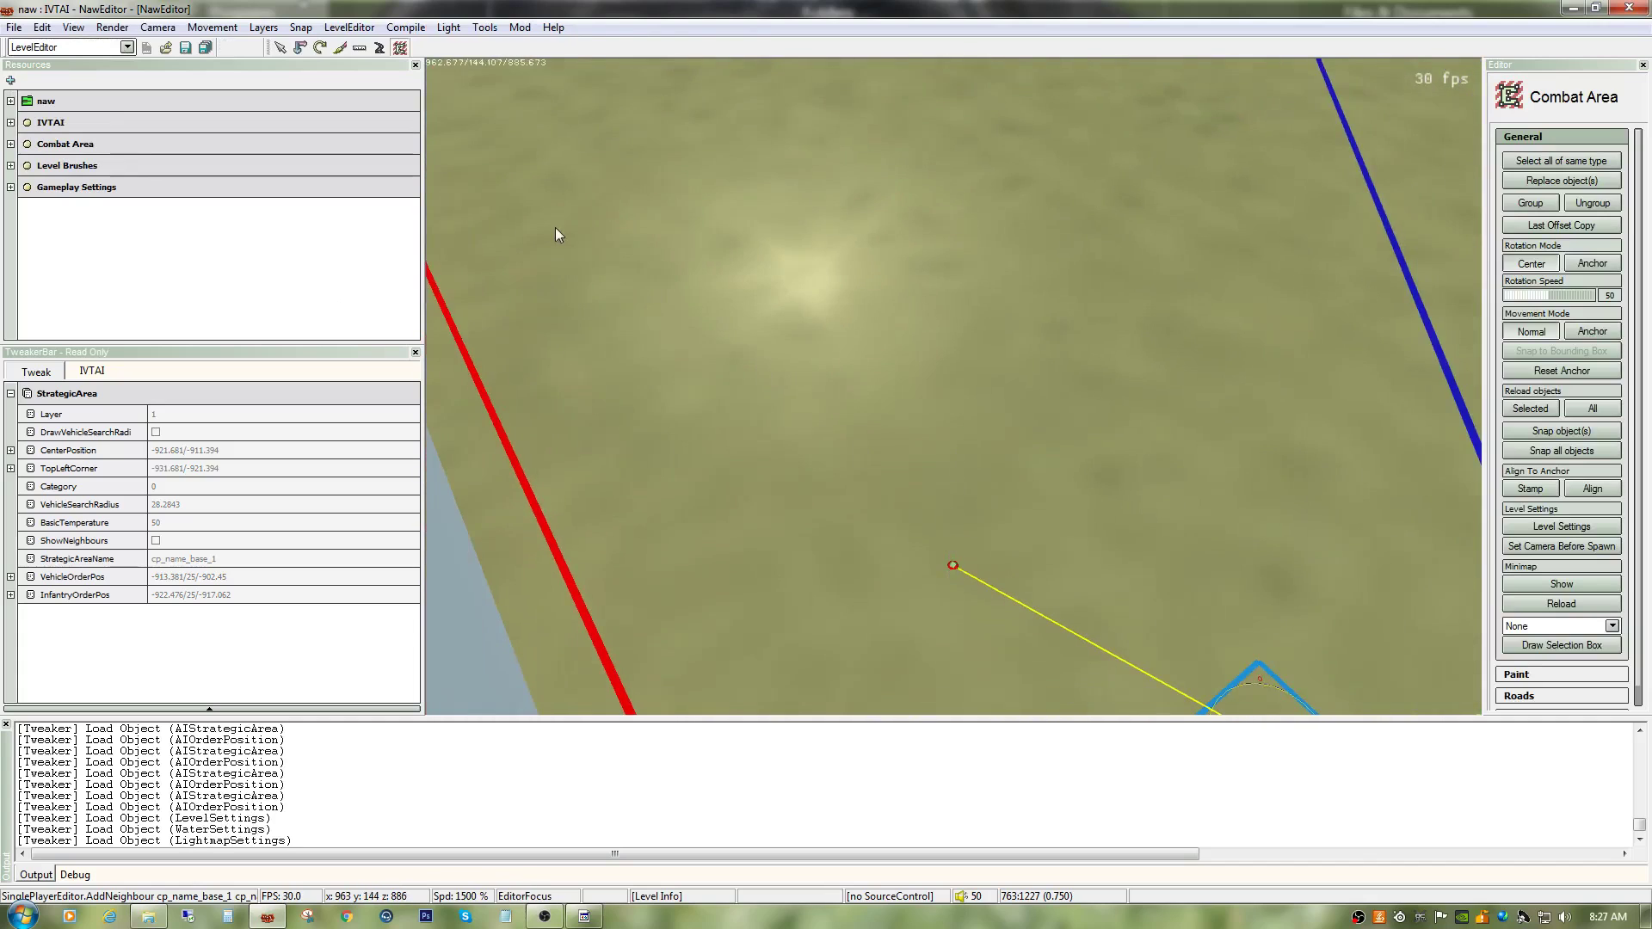
pyautogui.click(14, 27)
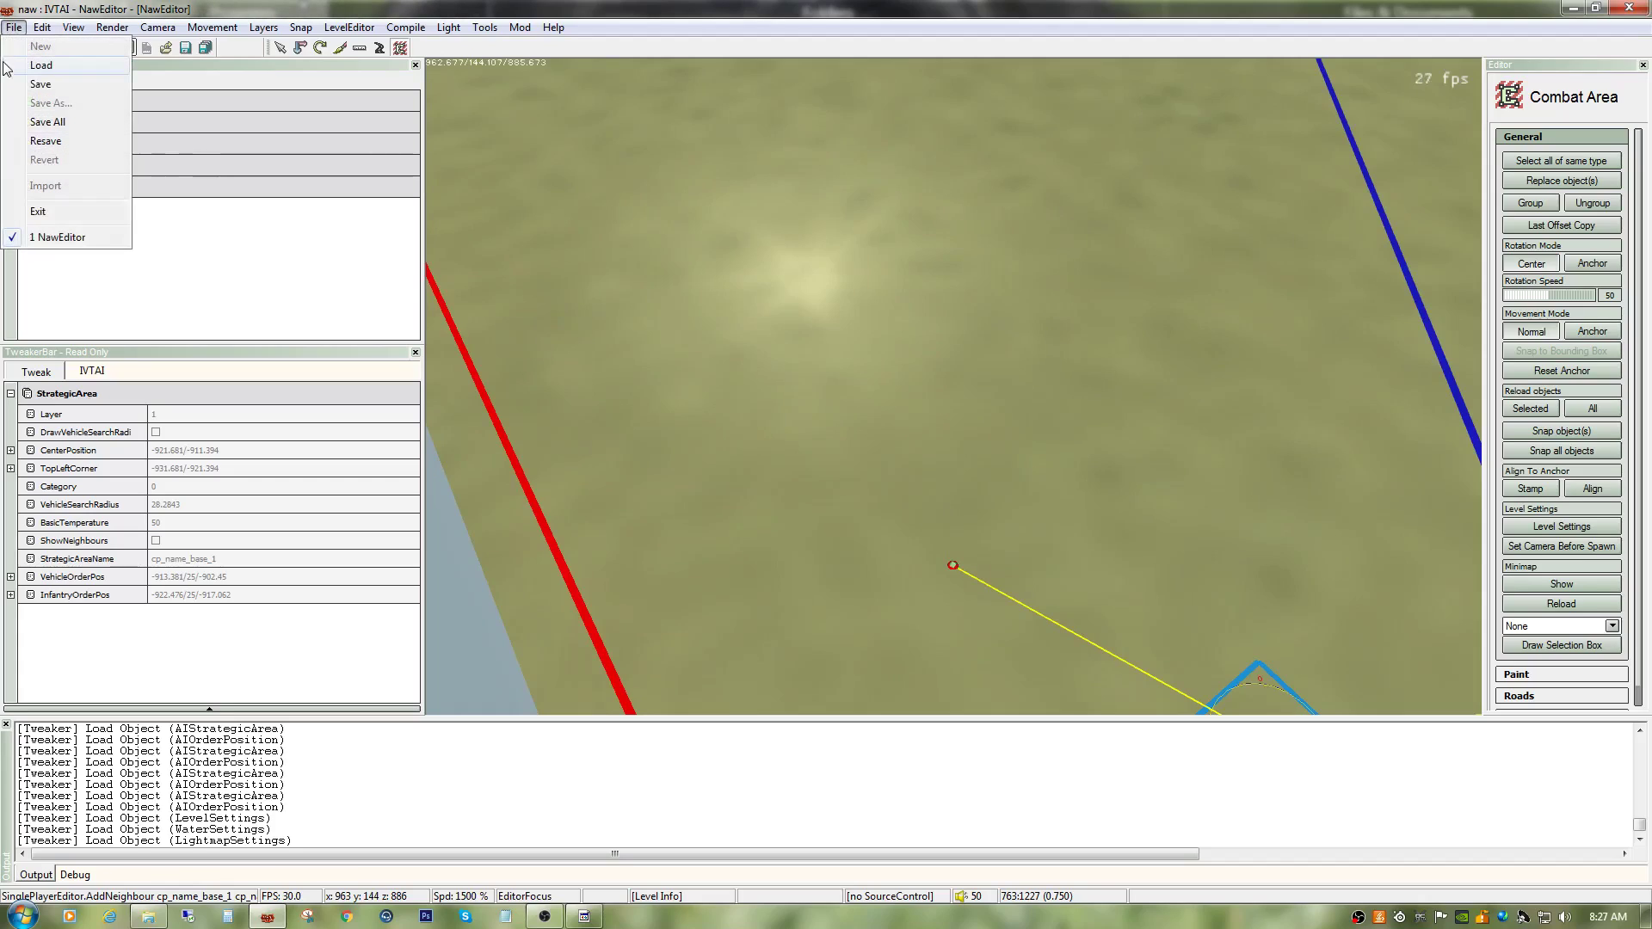
pyautogui.click(17, 86)
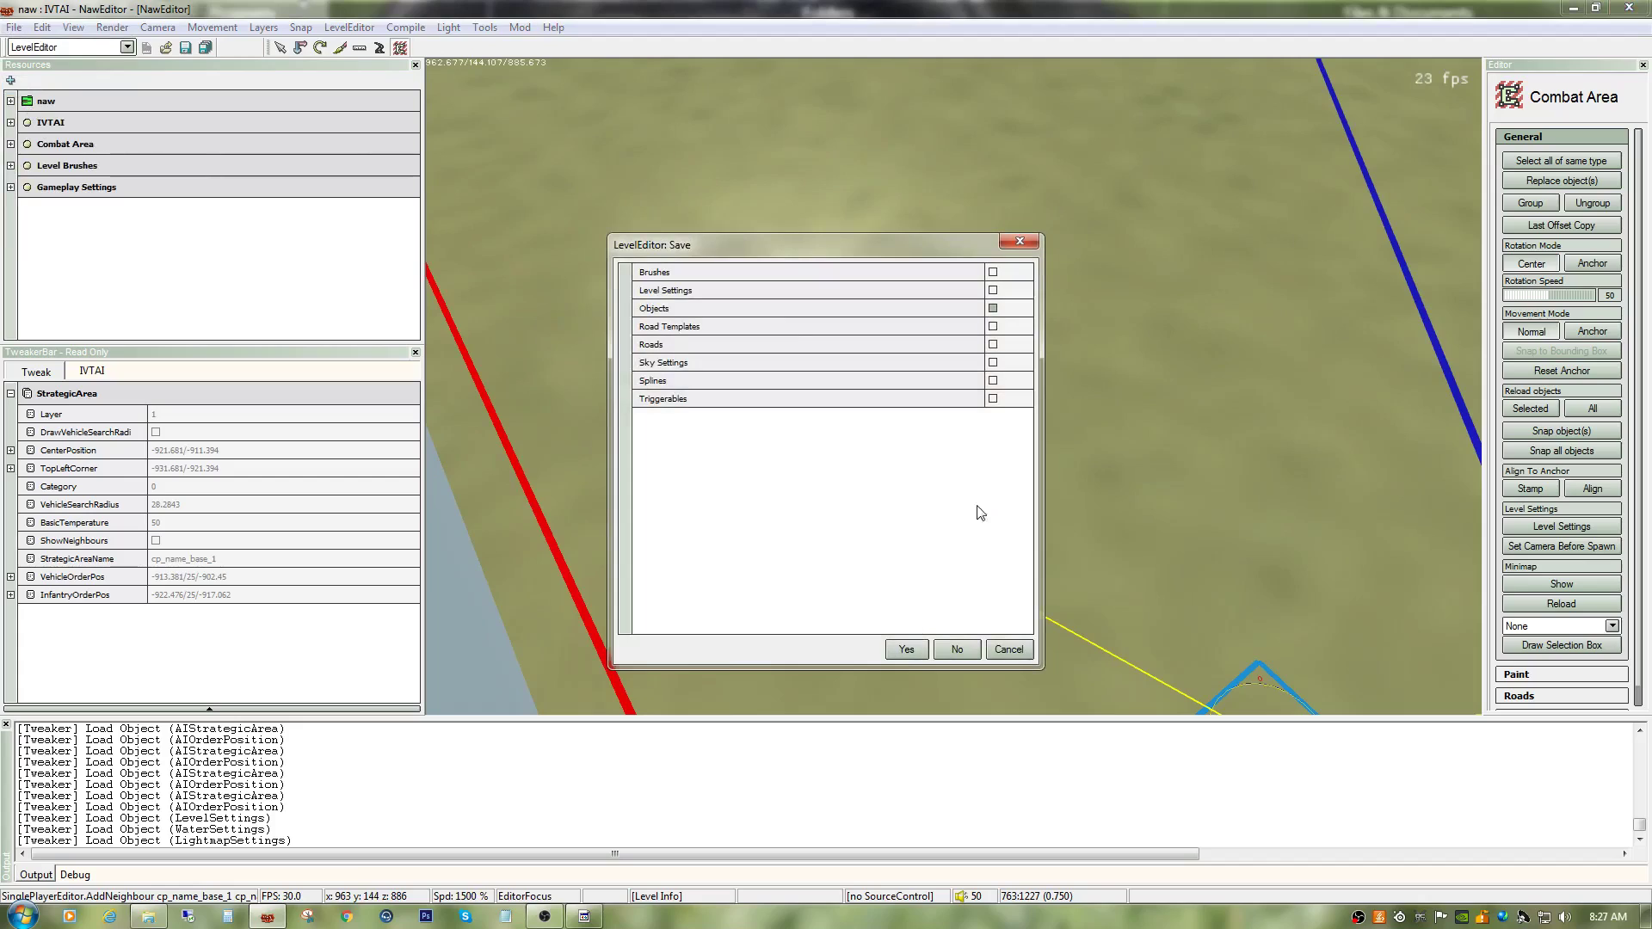
pyautogui.click(904, 657)
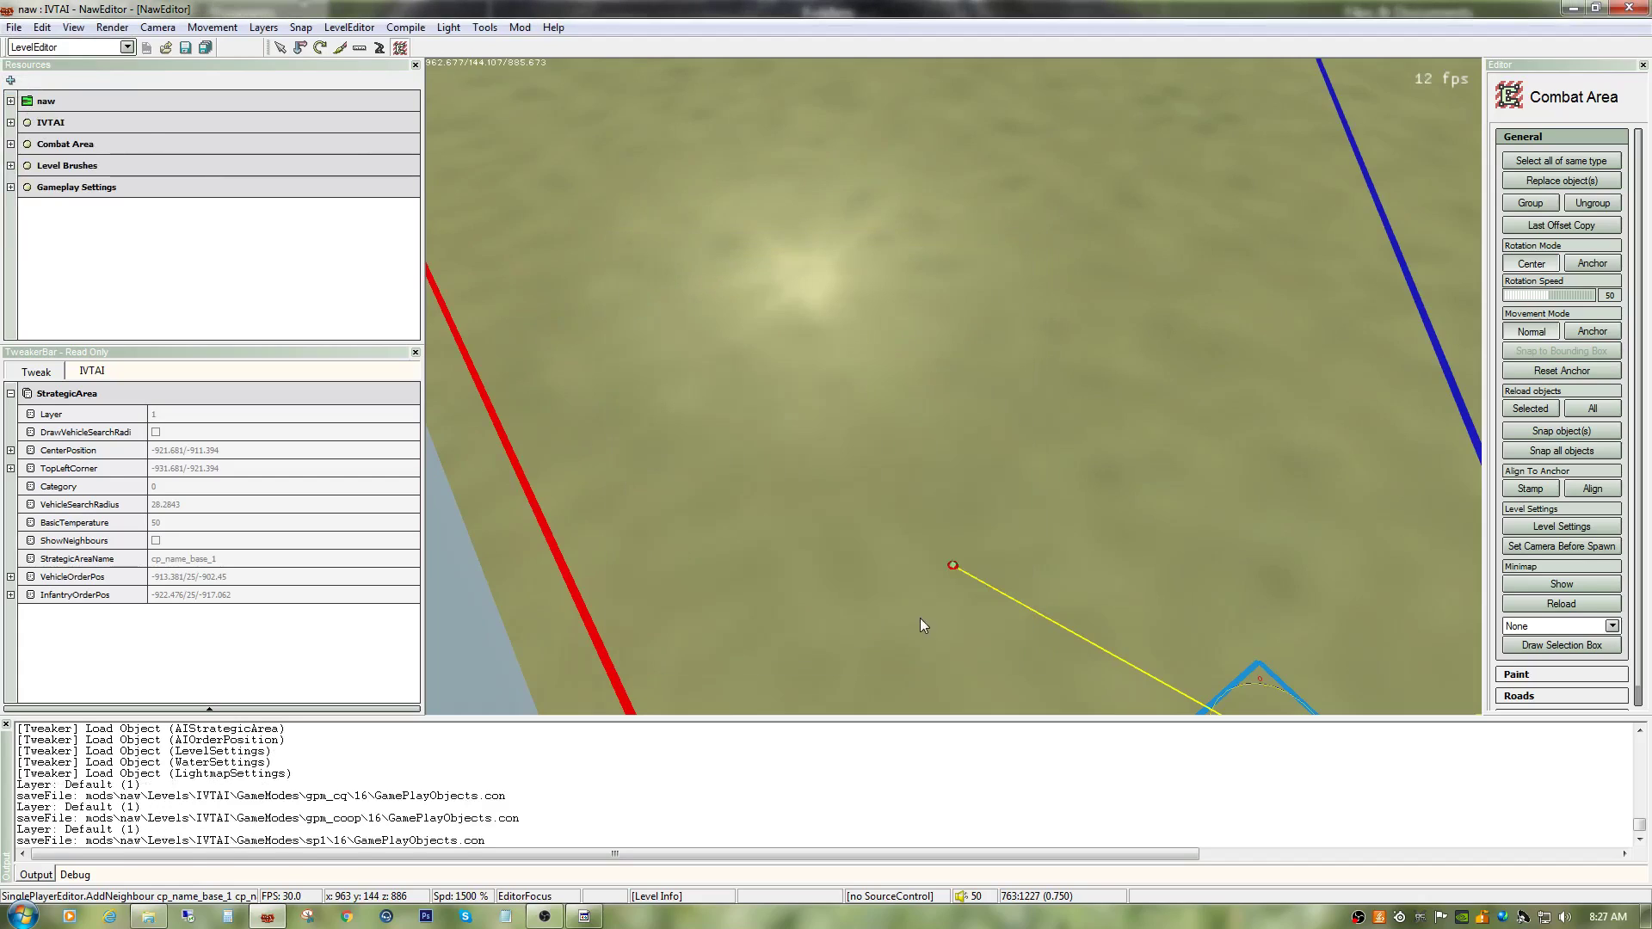
# Step: Nudge spawn point cp_name_base_2_2 with the Move tool to about 951.7/25/870.2
pyautogui.doubleClick(950, 568)
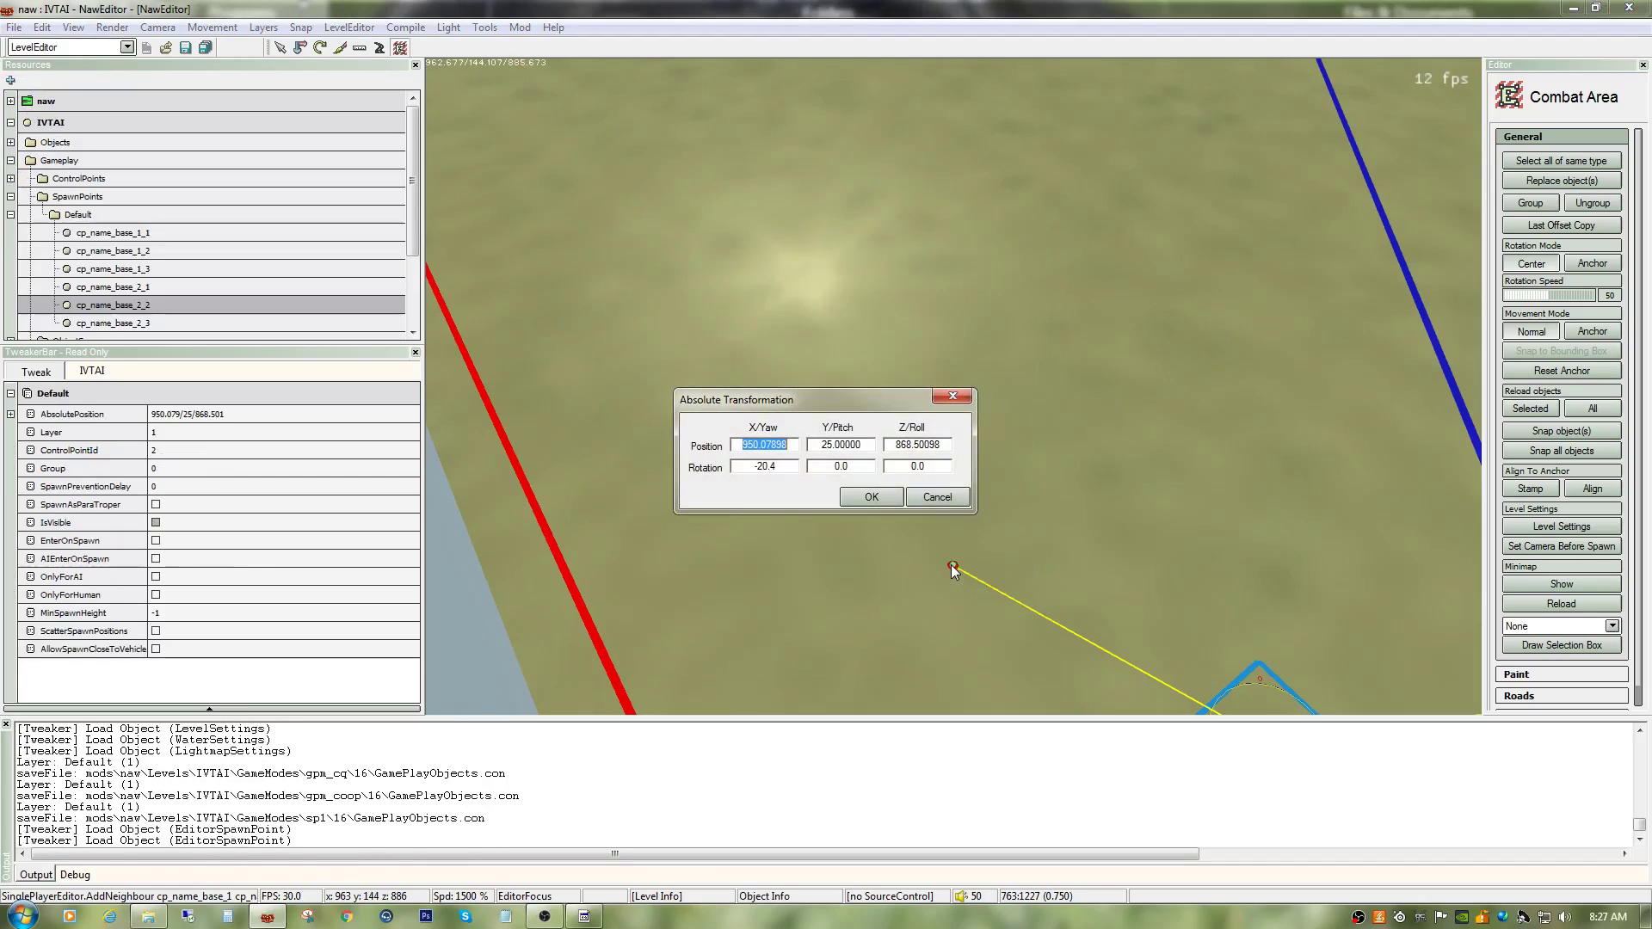
pyautogui.click(869, 497)
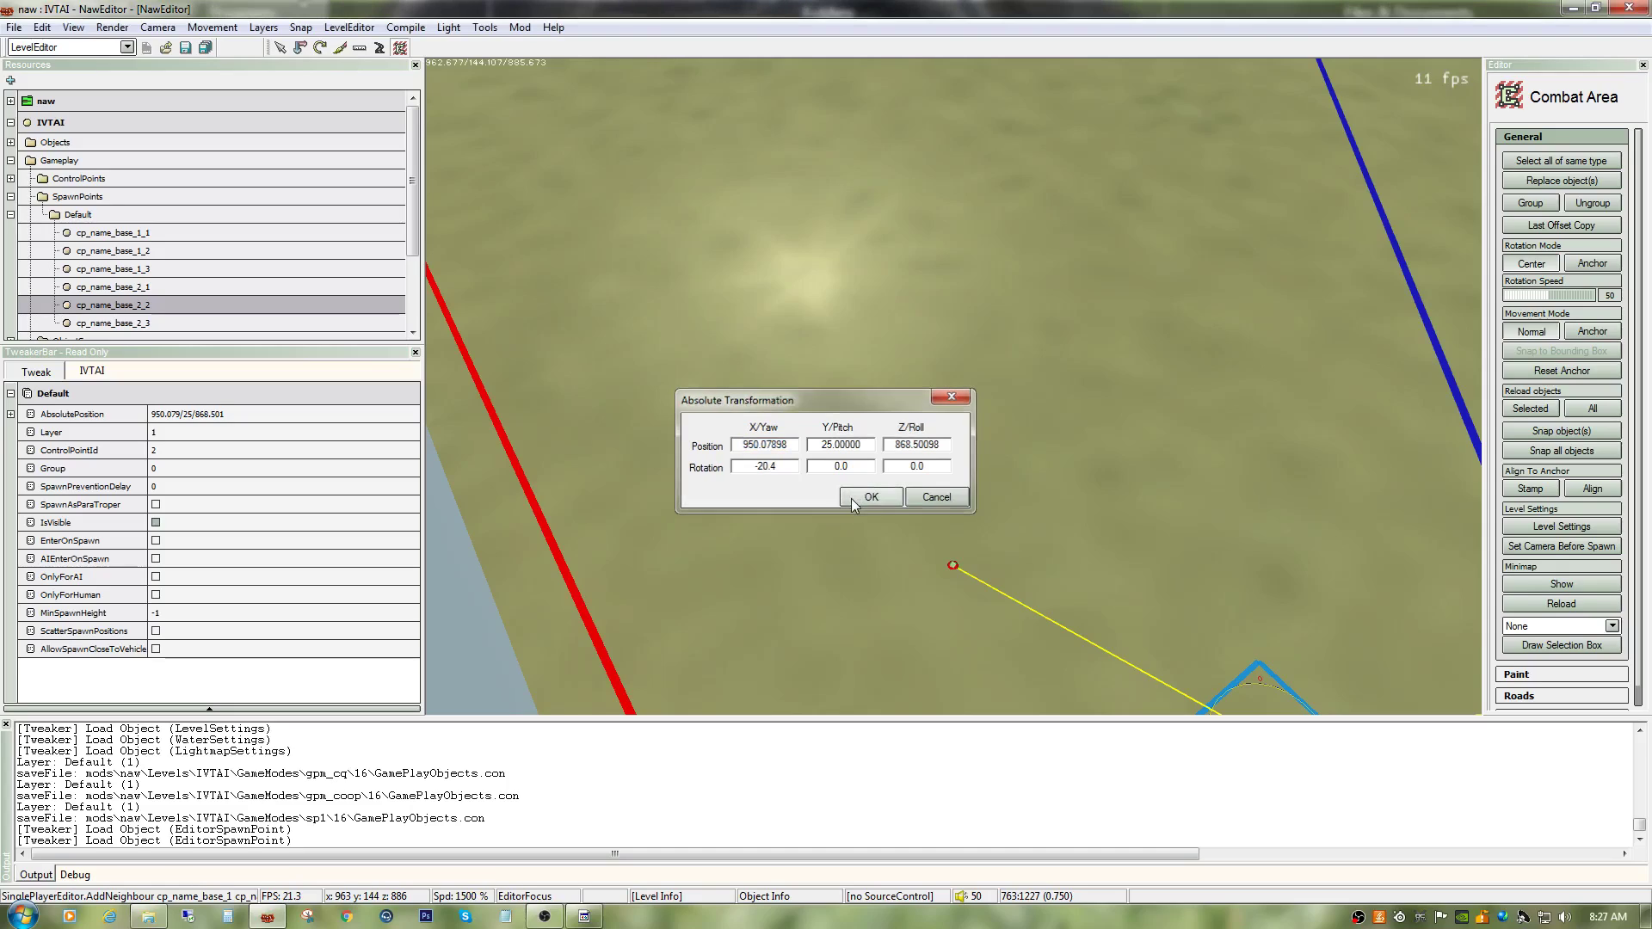
pyautogui.moveTo(994, 585); pyautogui.dragTo(922, 553)
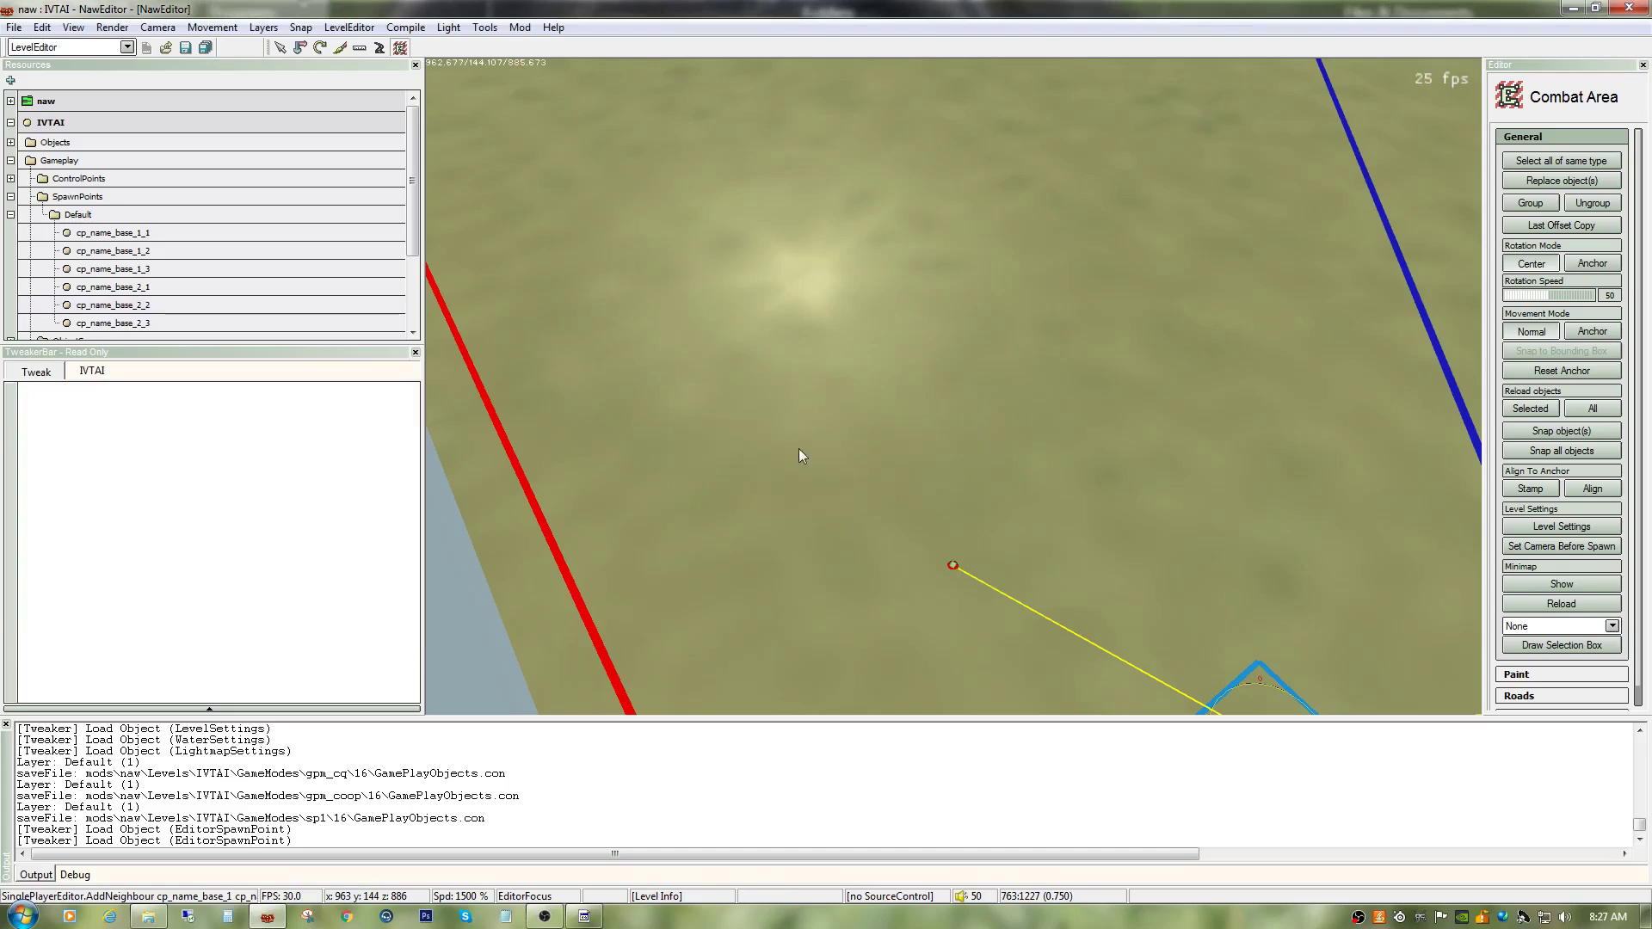
pyautogui.click(301, 47)
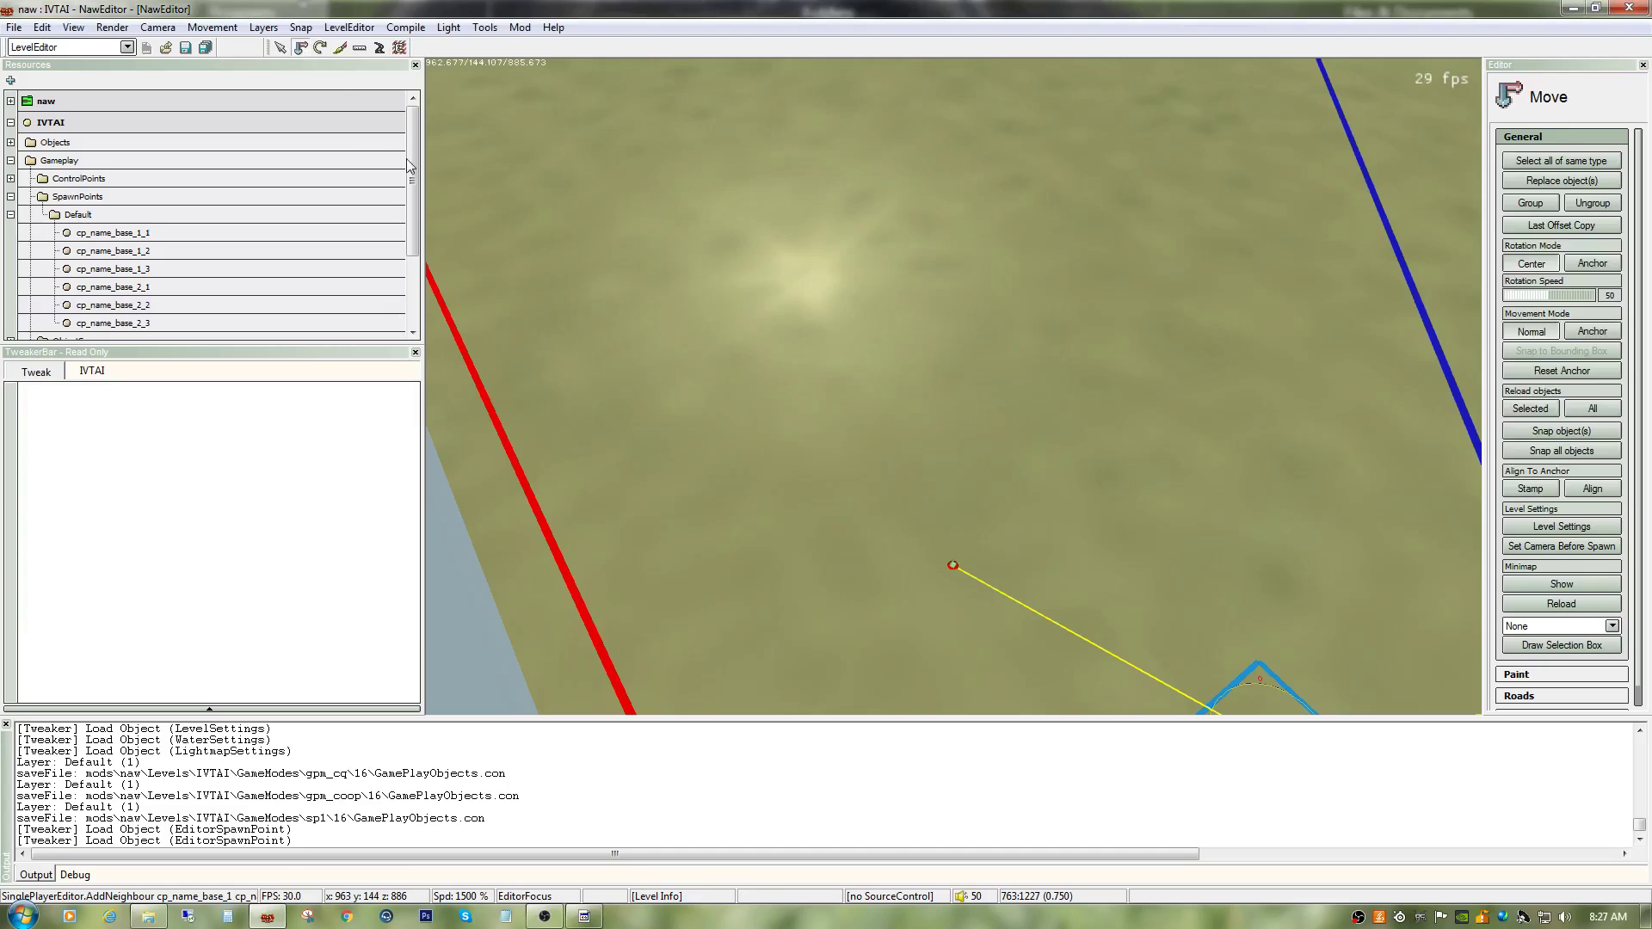
pyautogui.moveTo(987, 598); pyautogui.dragTo(950, 574)
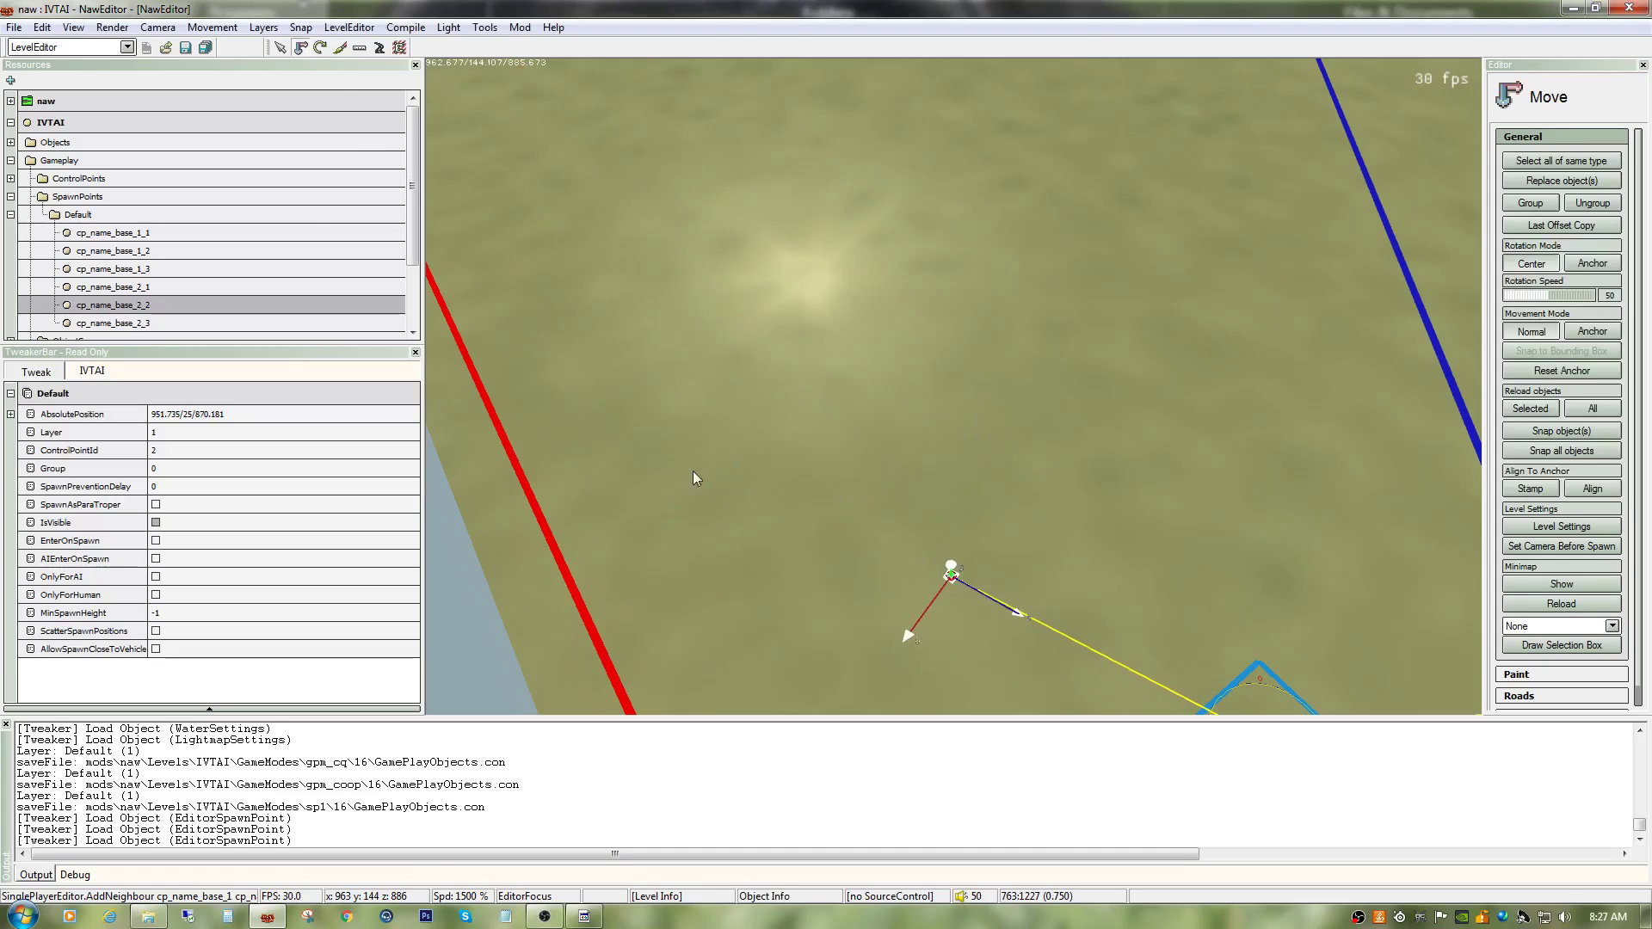
# Step: Save the level's gameplay objects with the moved spawn point and close the editor
pyautogui.click(14, 27)
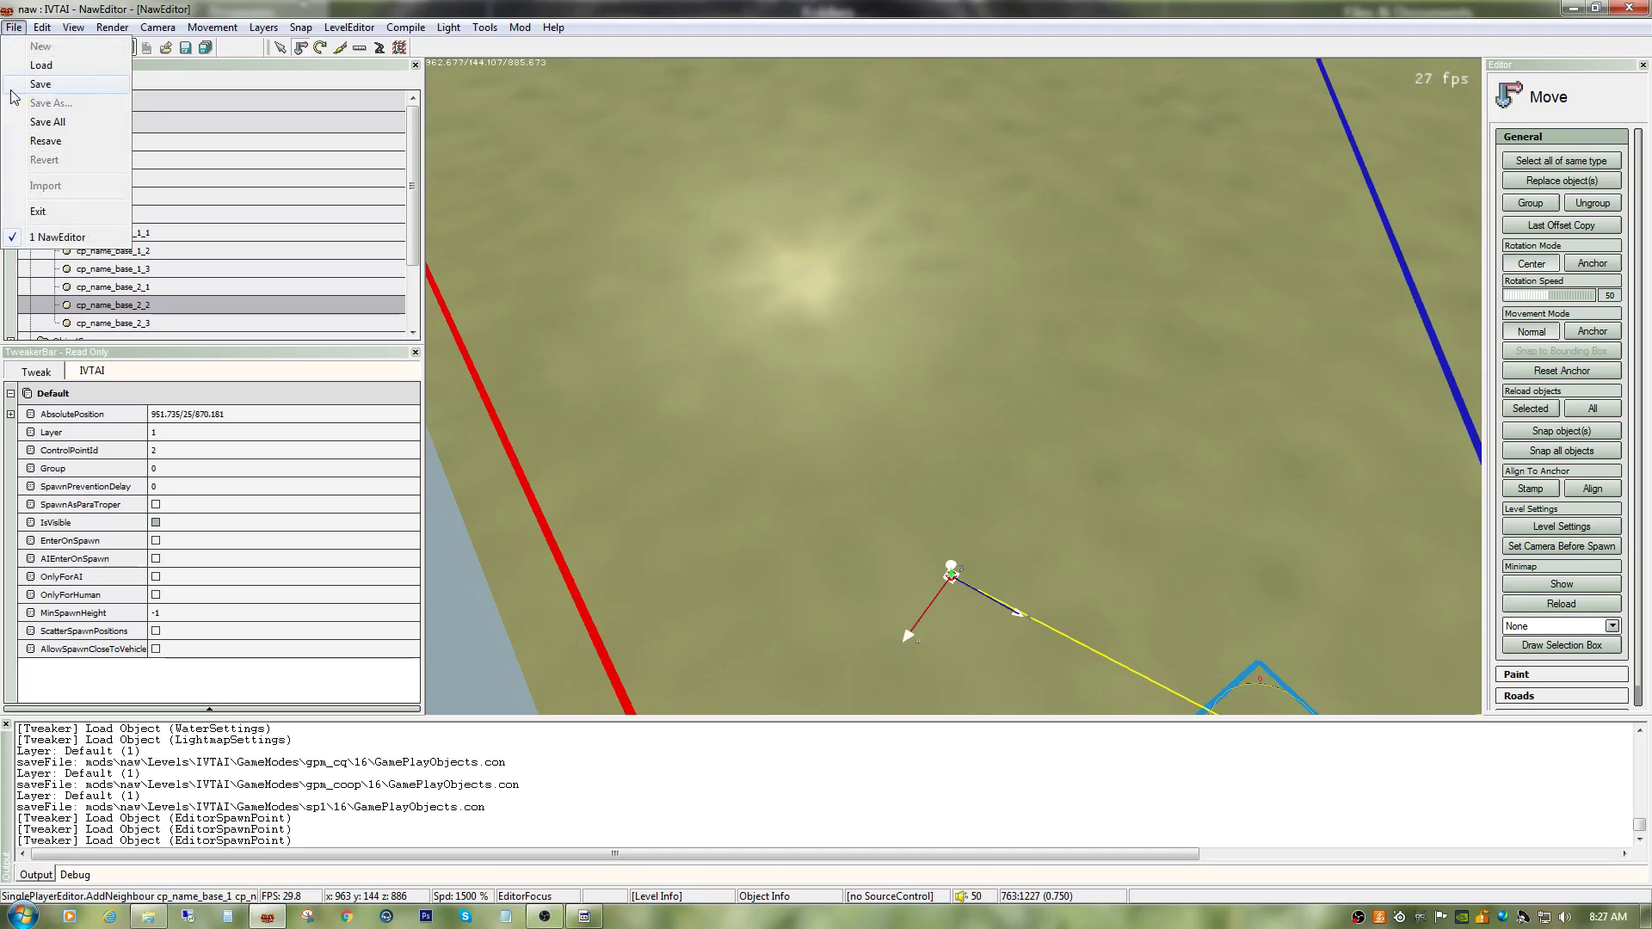
pyautogui.click(14, 86)
pyautogui.click(904, 655)
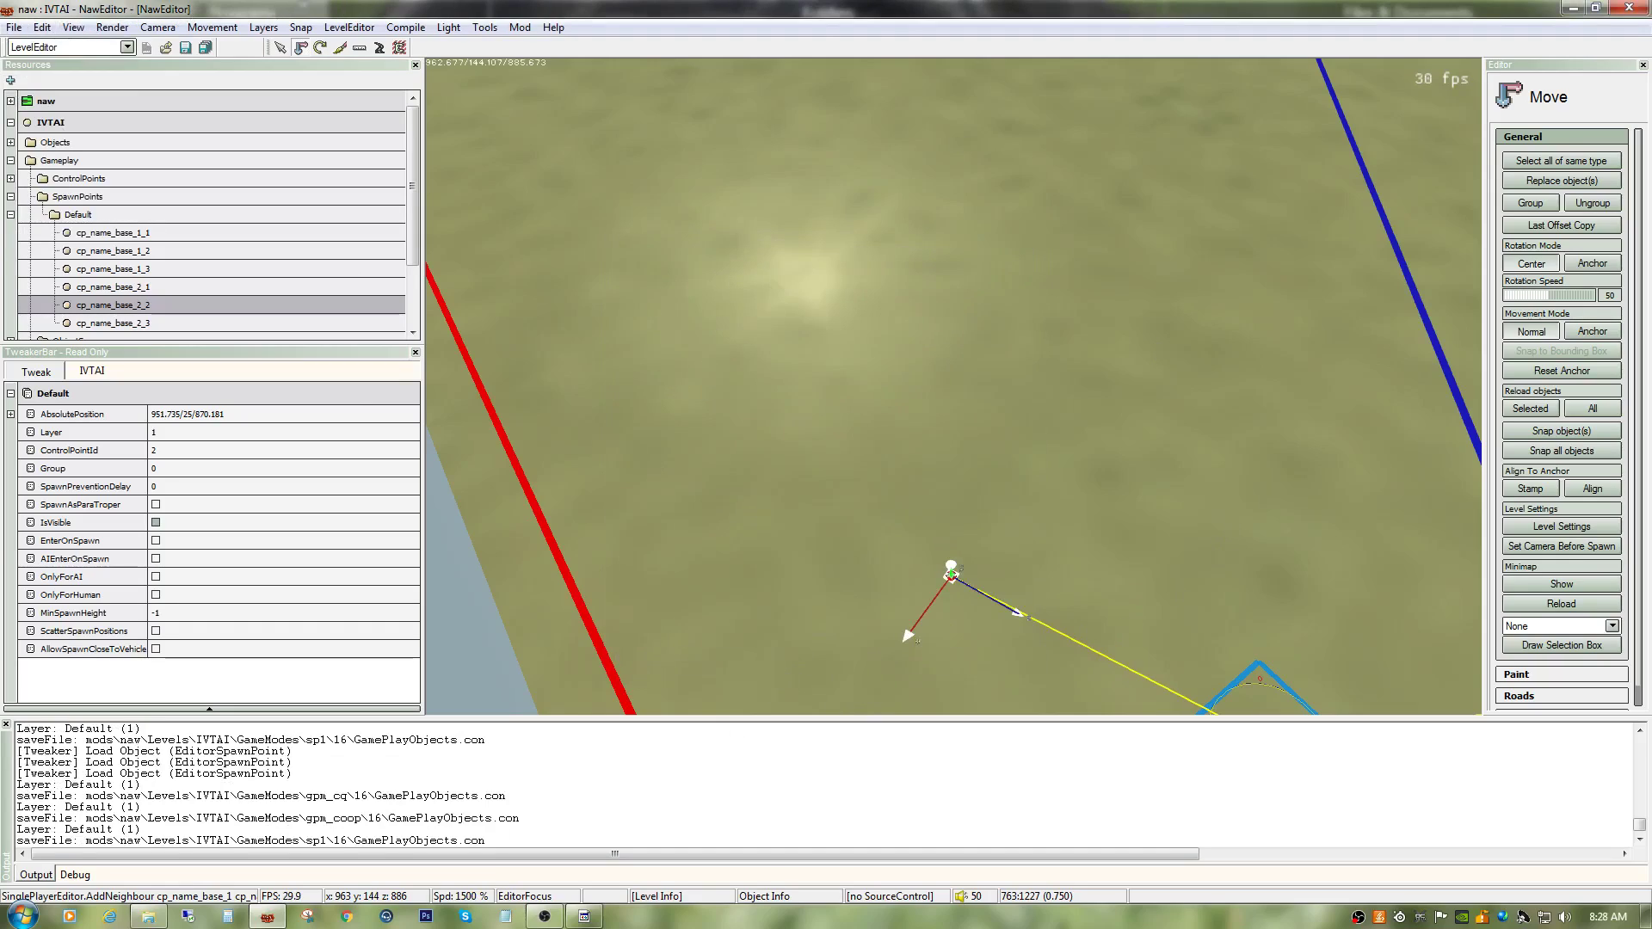
pyautogui.click(14, 27)
pyautogui.click(34, 85)
pyautogui.click(1636, 9)
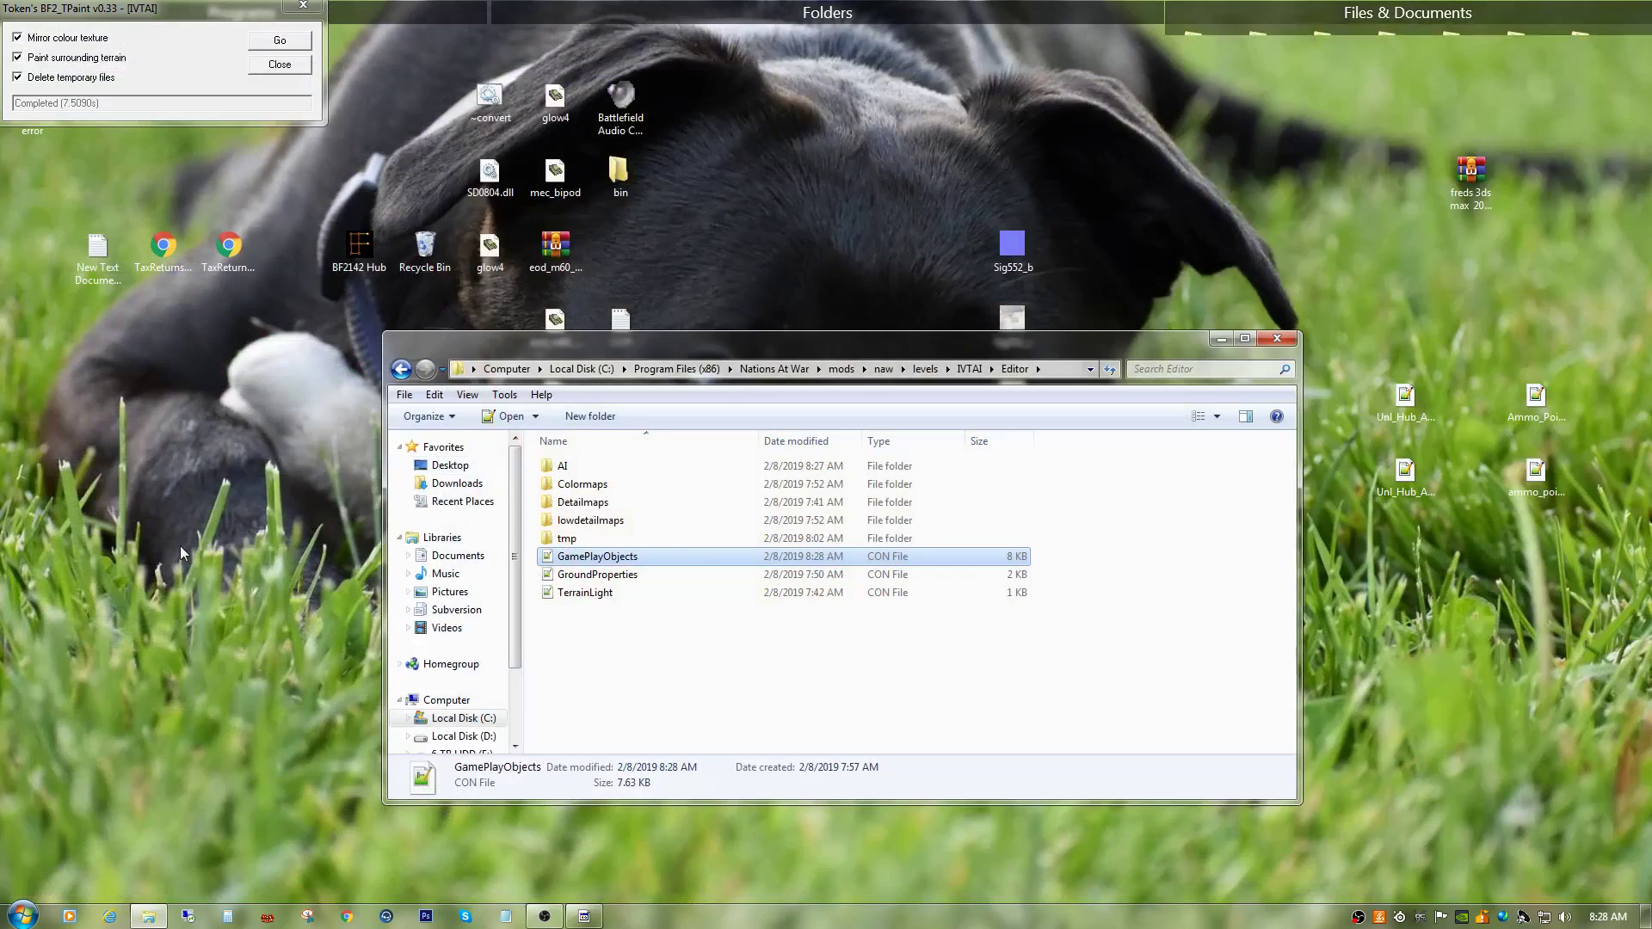